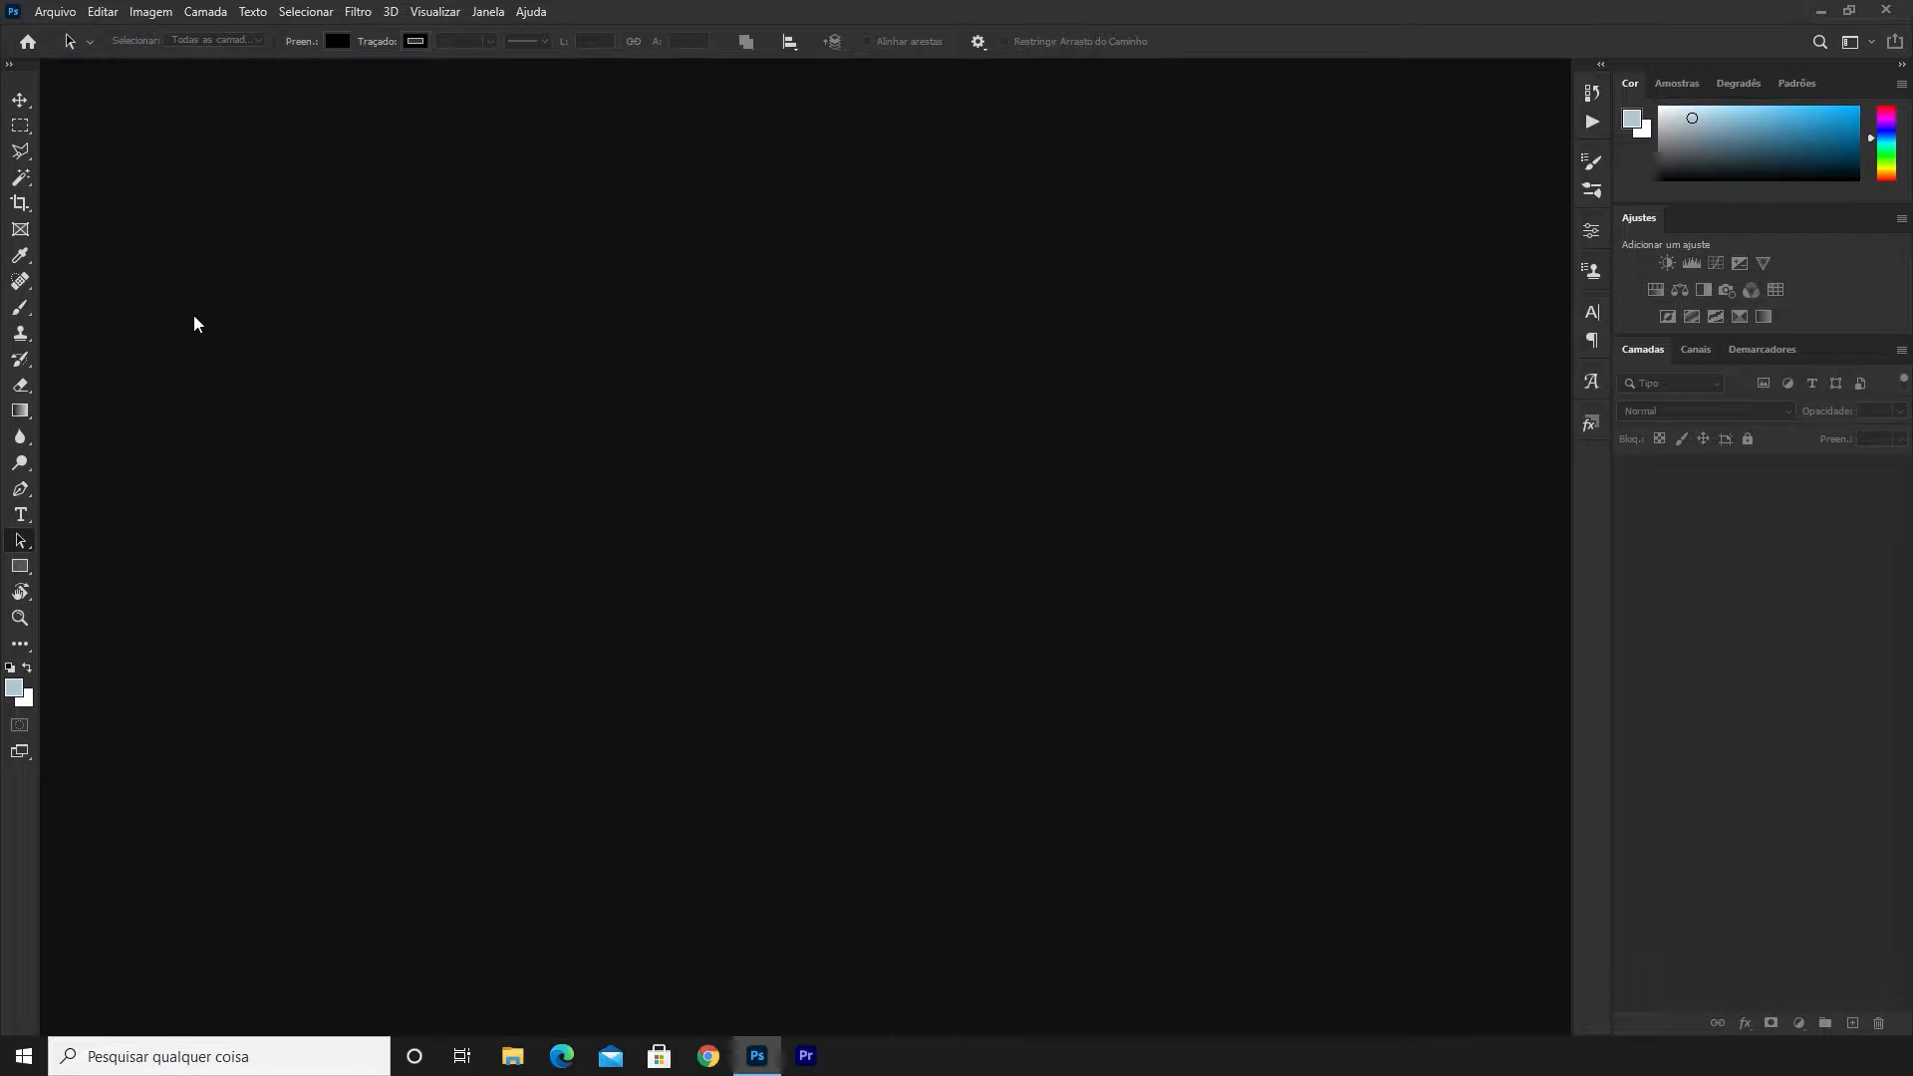
# Create a new document 1920 px wide and 1080 px high at 72 pixels per inch
pyautogui.click(54, 12)
pyautogui.click(85, 33)
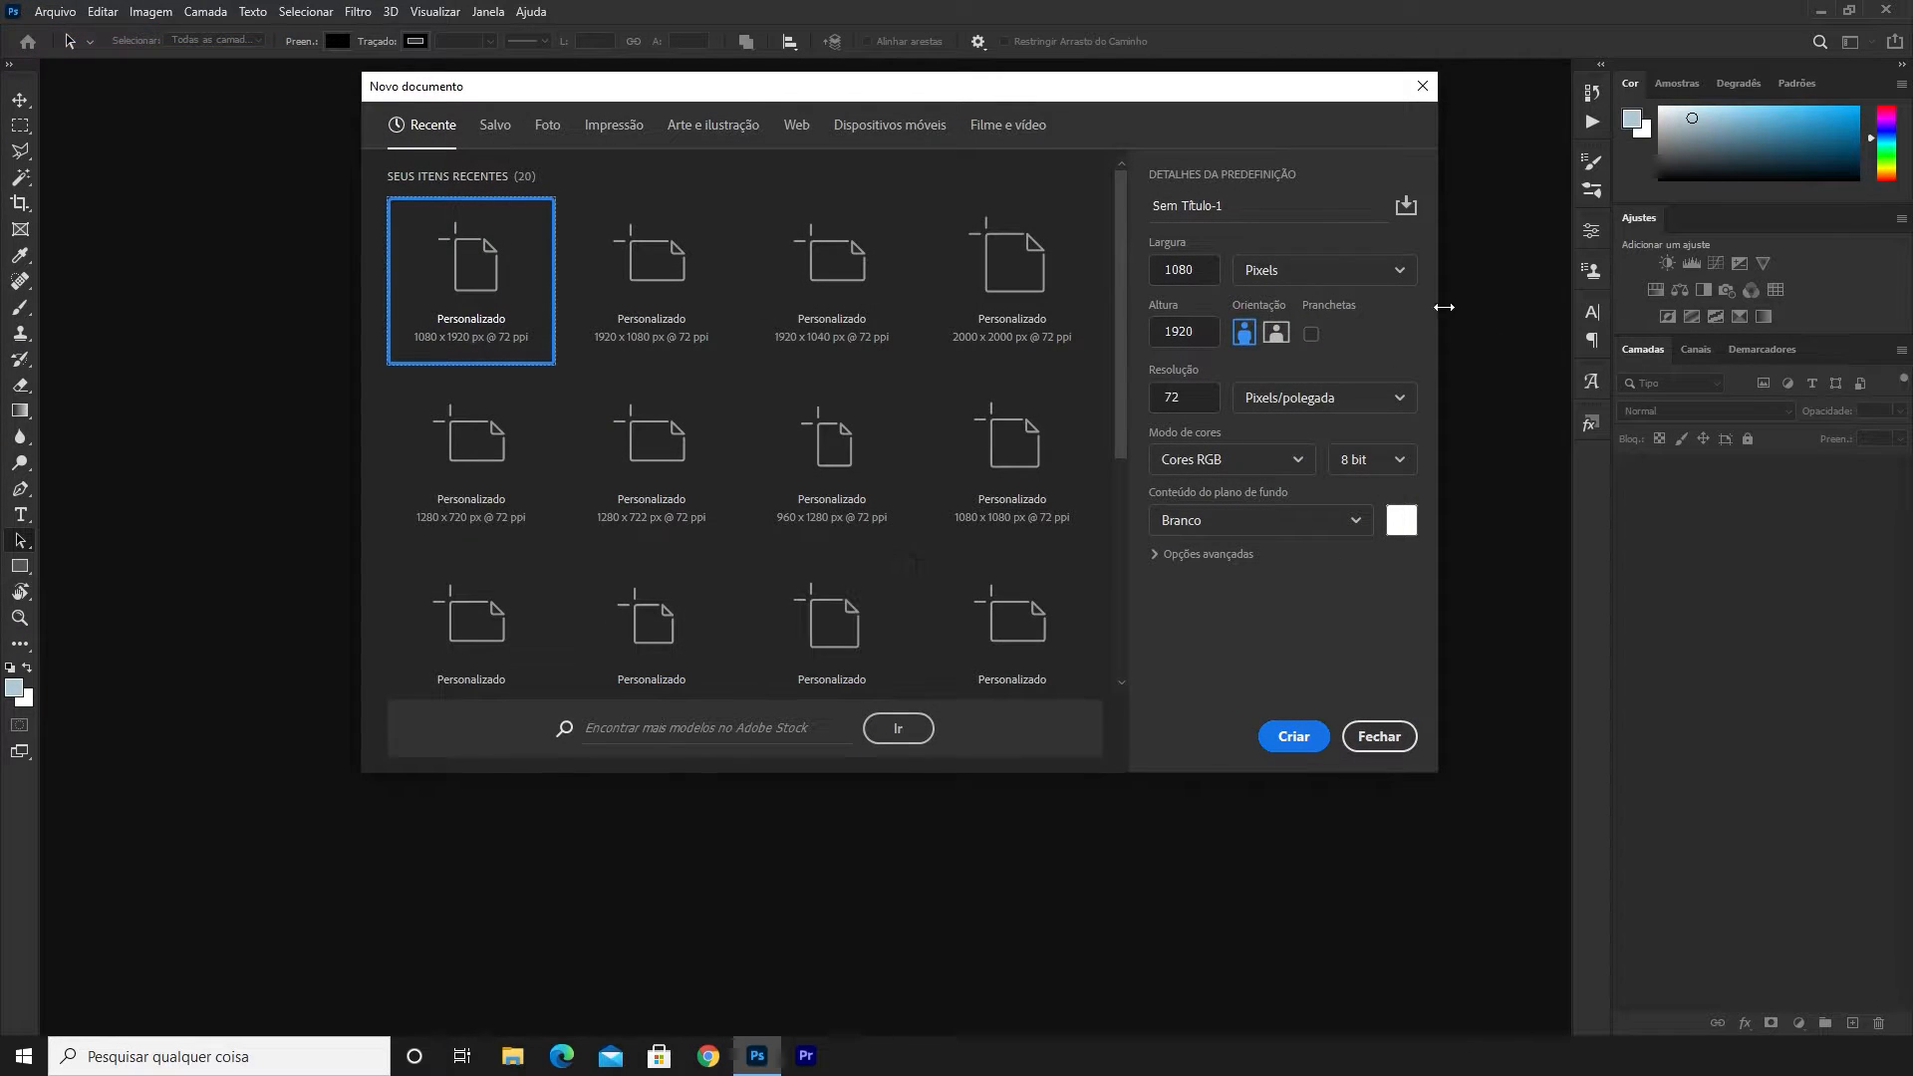
pyautogui.click(1174, 274)
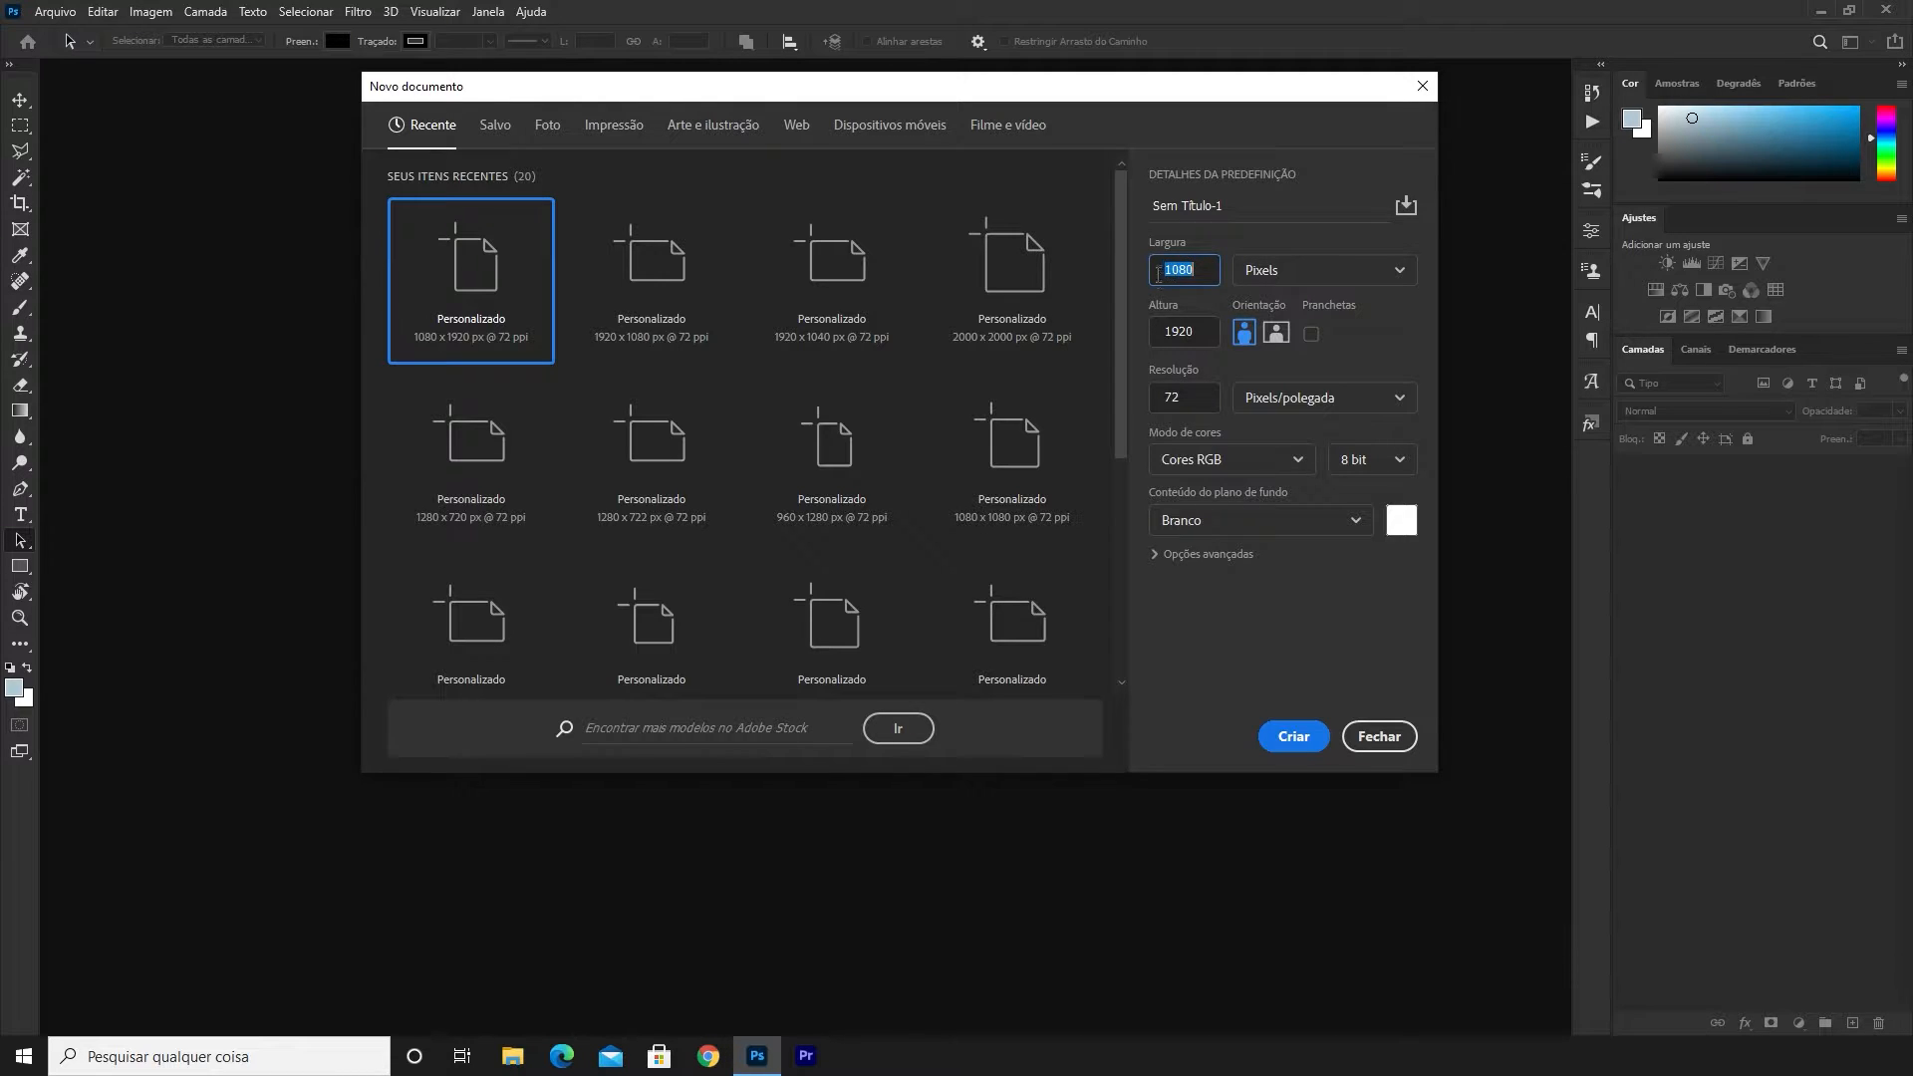
pyautogui.write('1920')
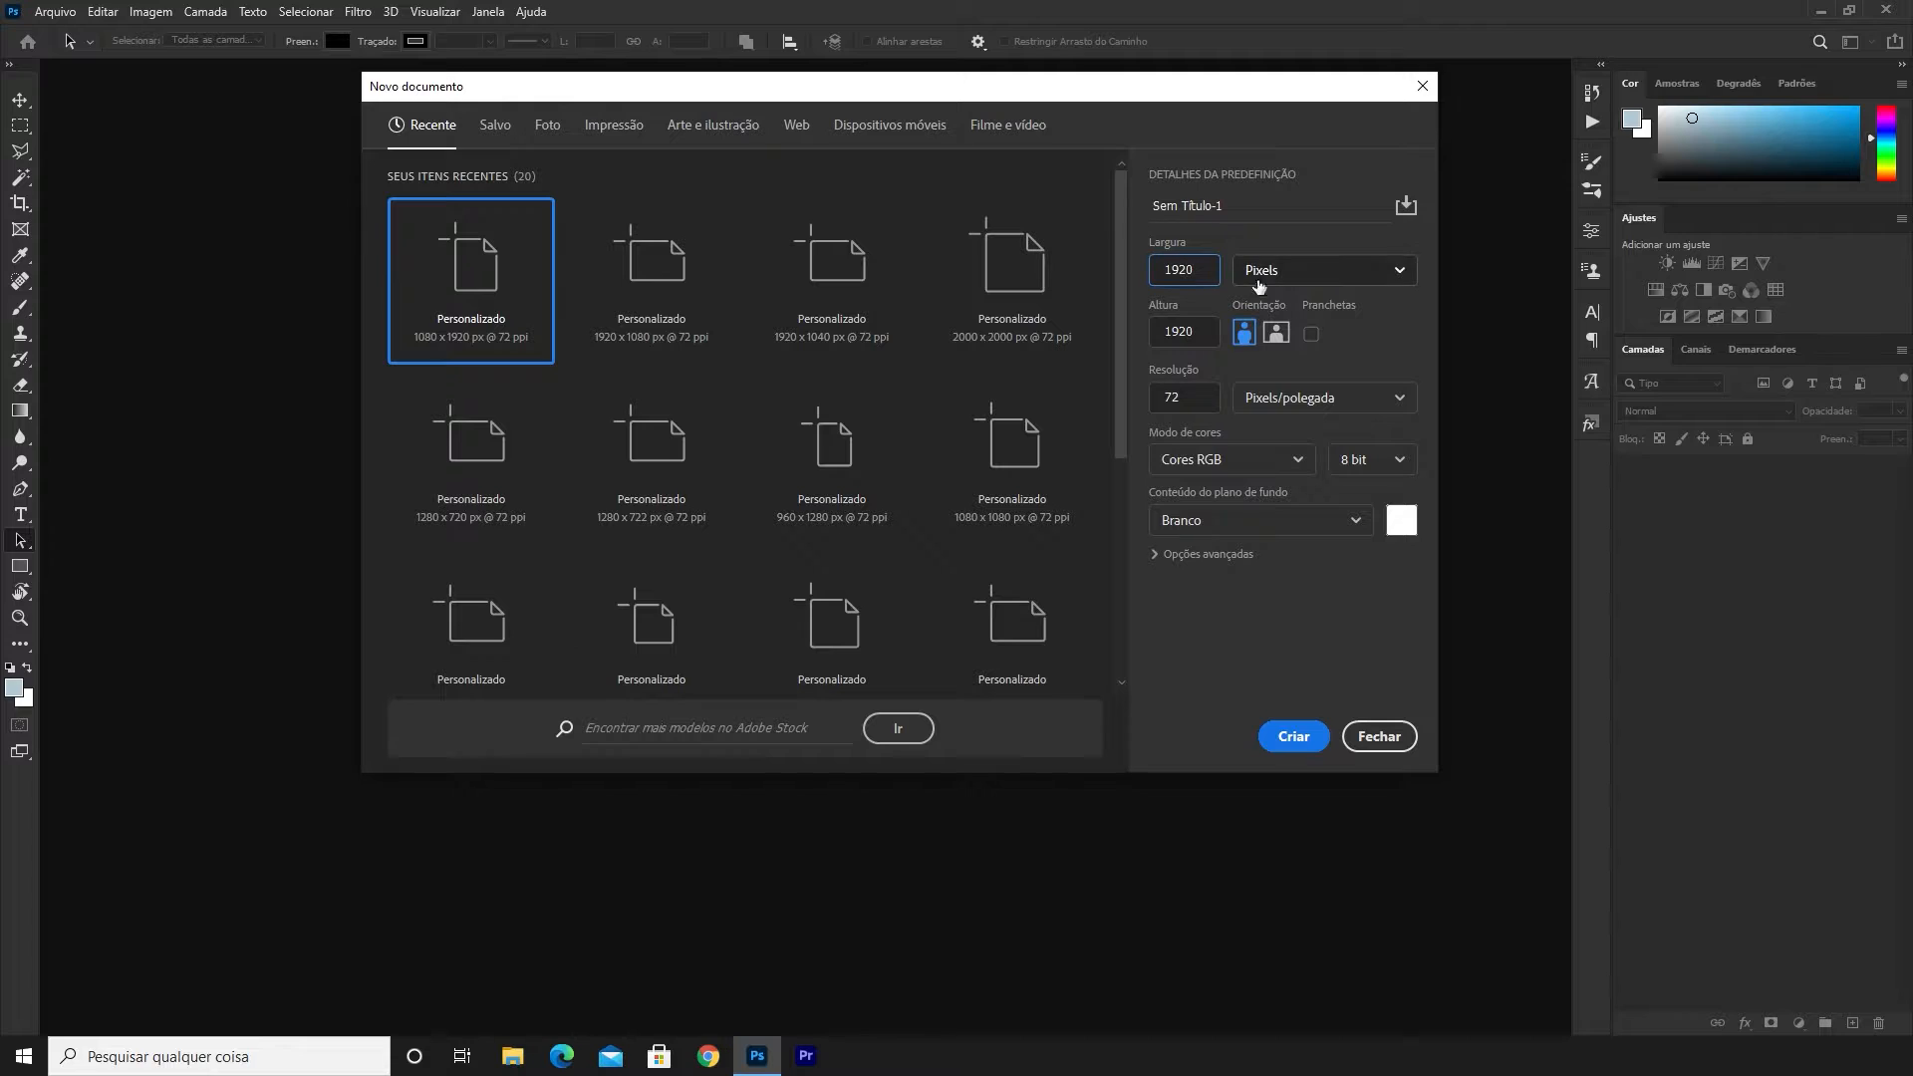
pyautogui.click(1196, 333)
pyautogui.write('1080')
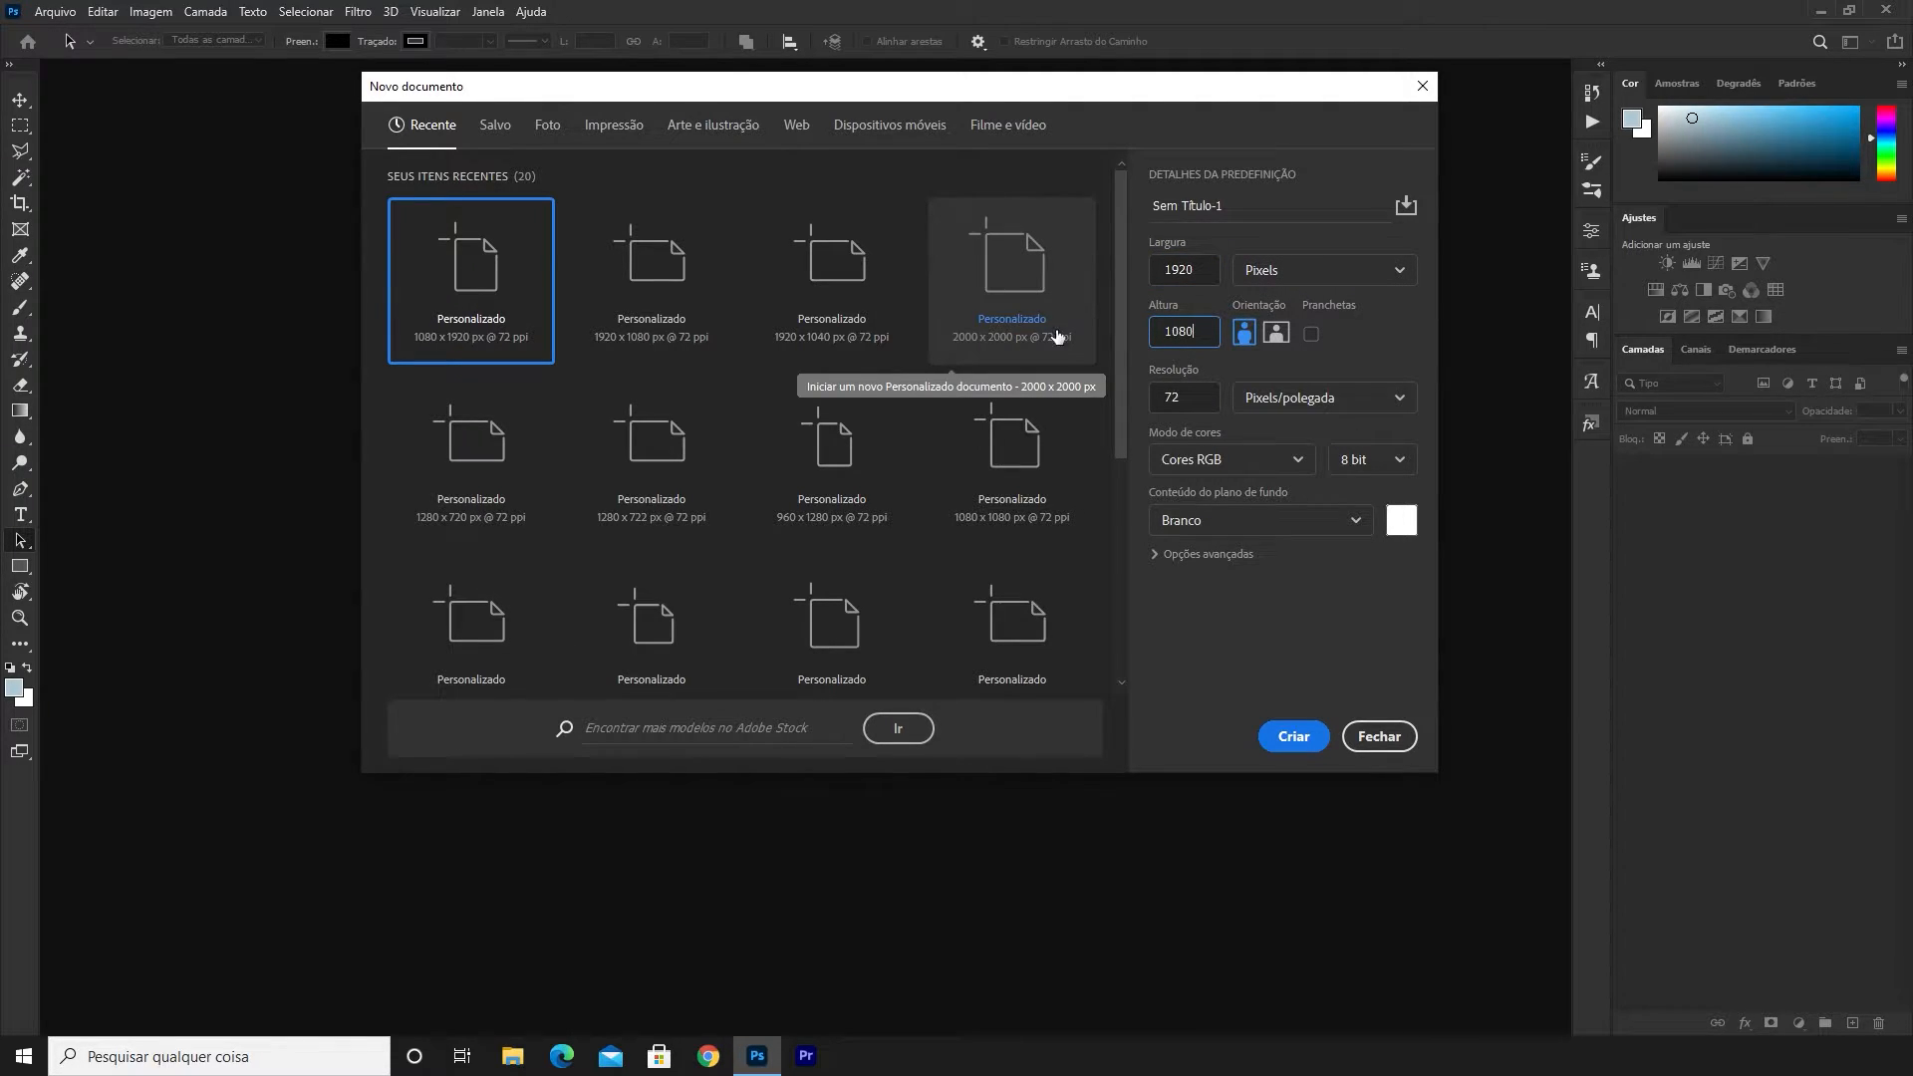
pyautogui.click(1176, 390)
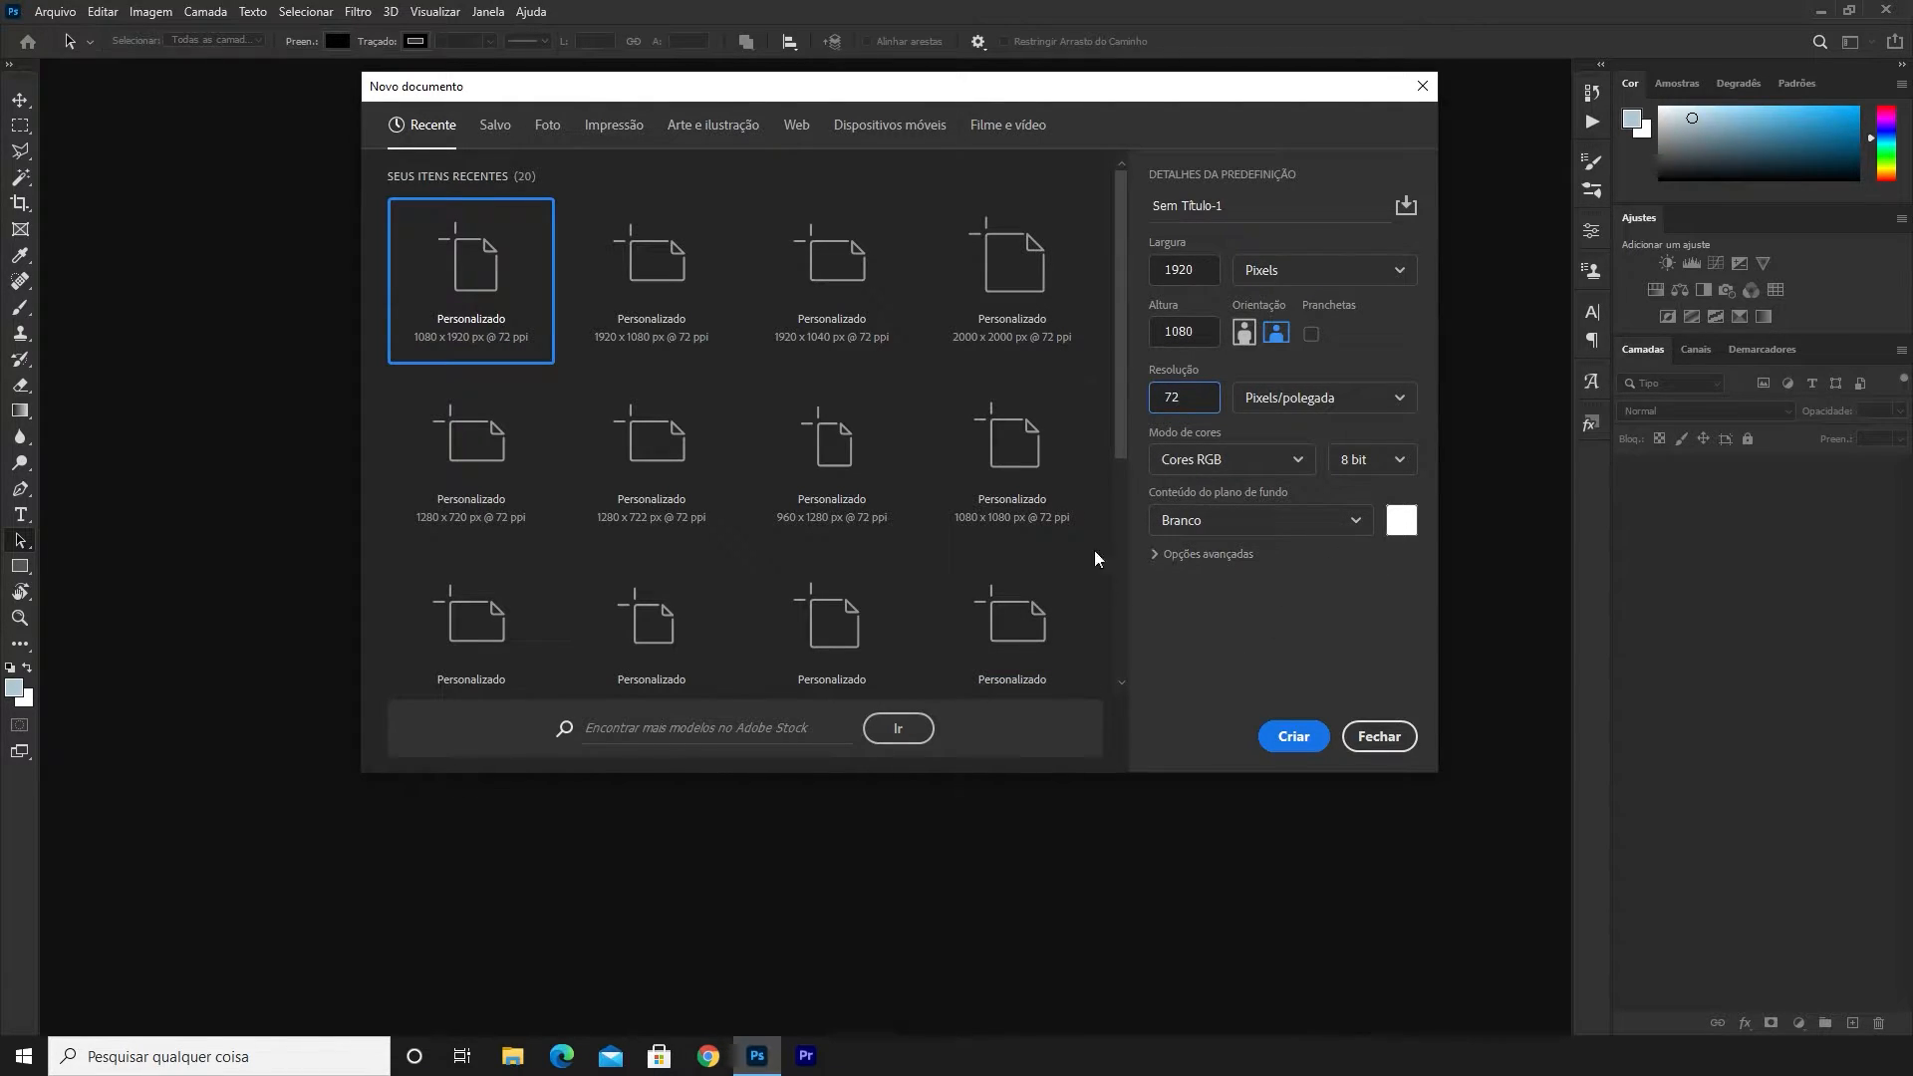
pyautogui.click(1297, 738)
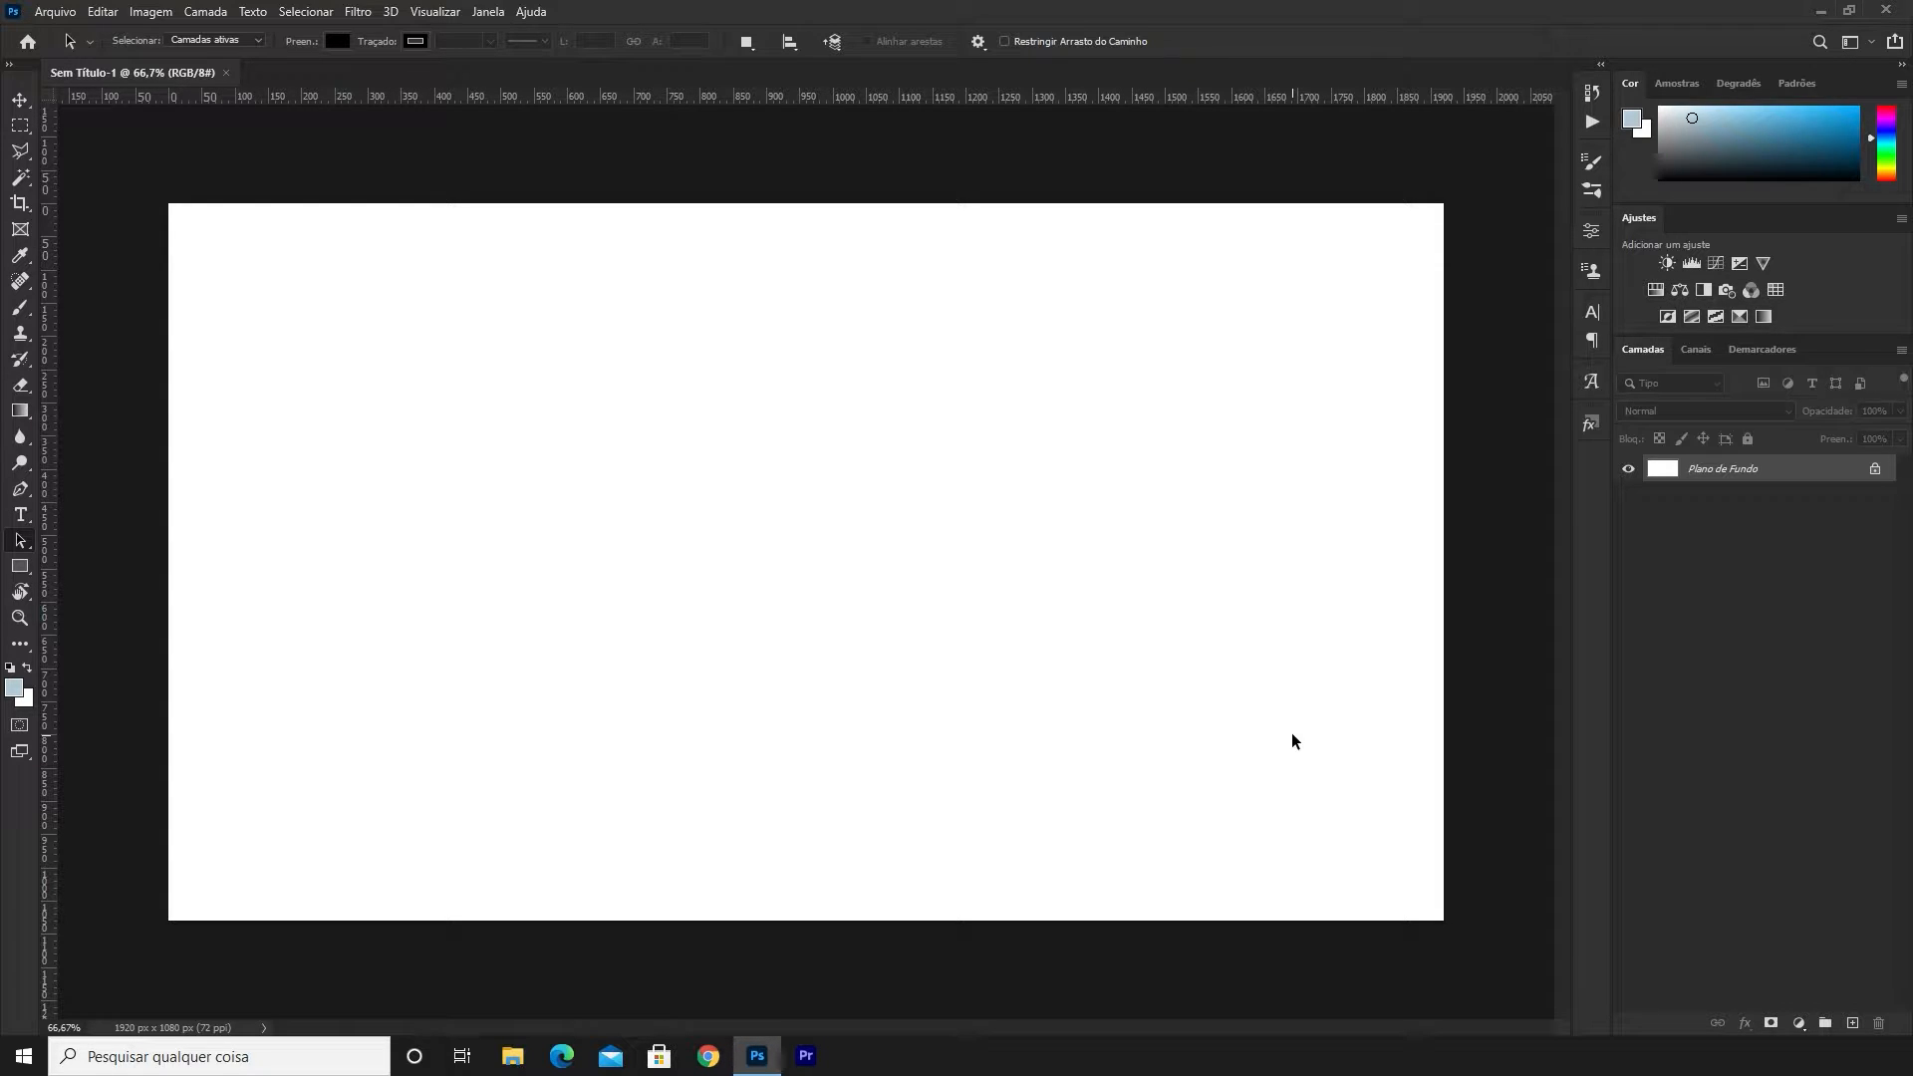
# Activate the Rectangle tool and set its stroke colour to near-black 0d0d0d
pyautogui.click(20, 570)
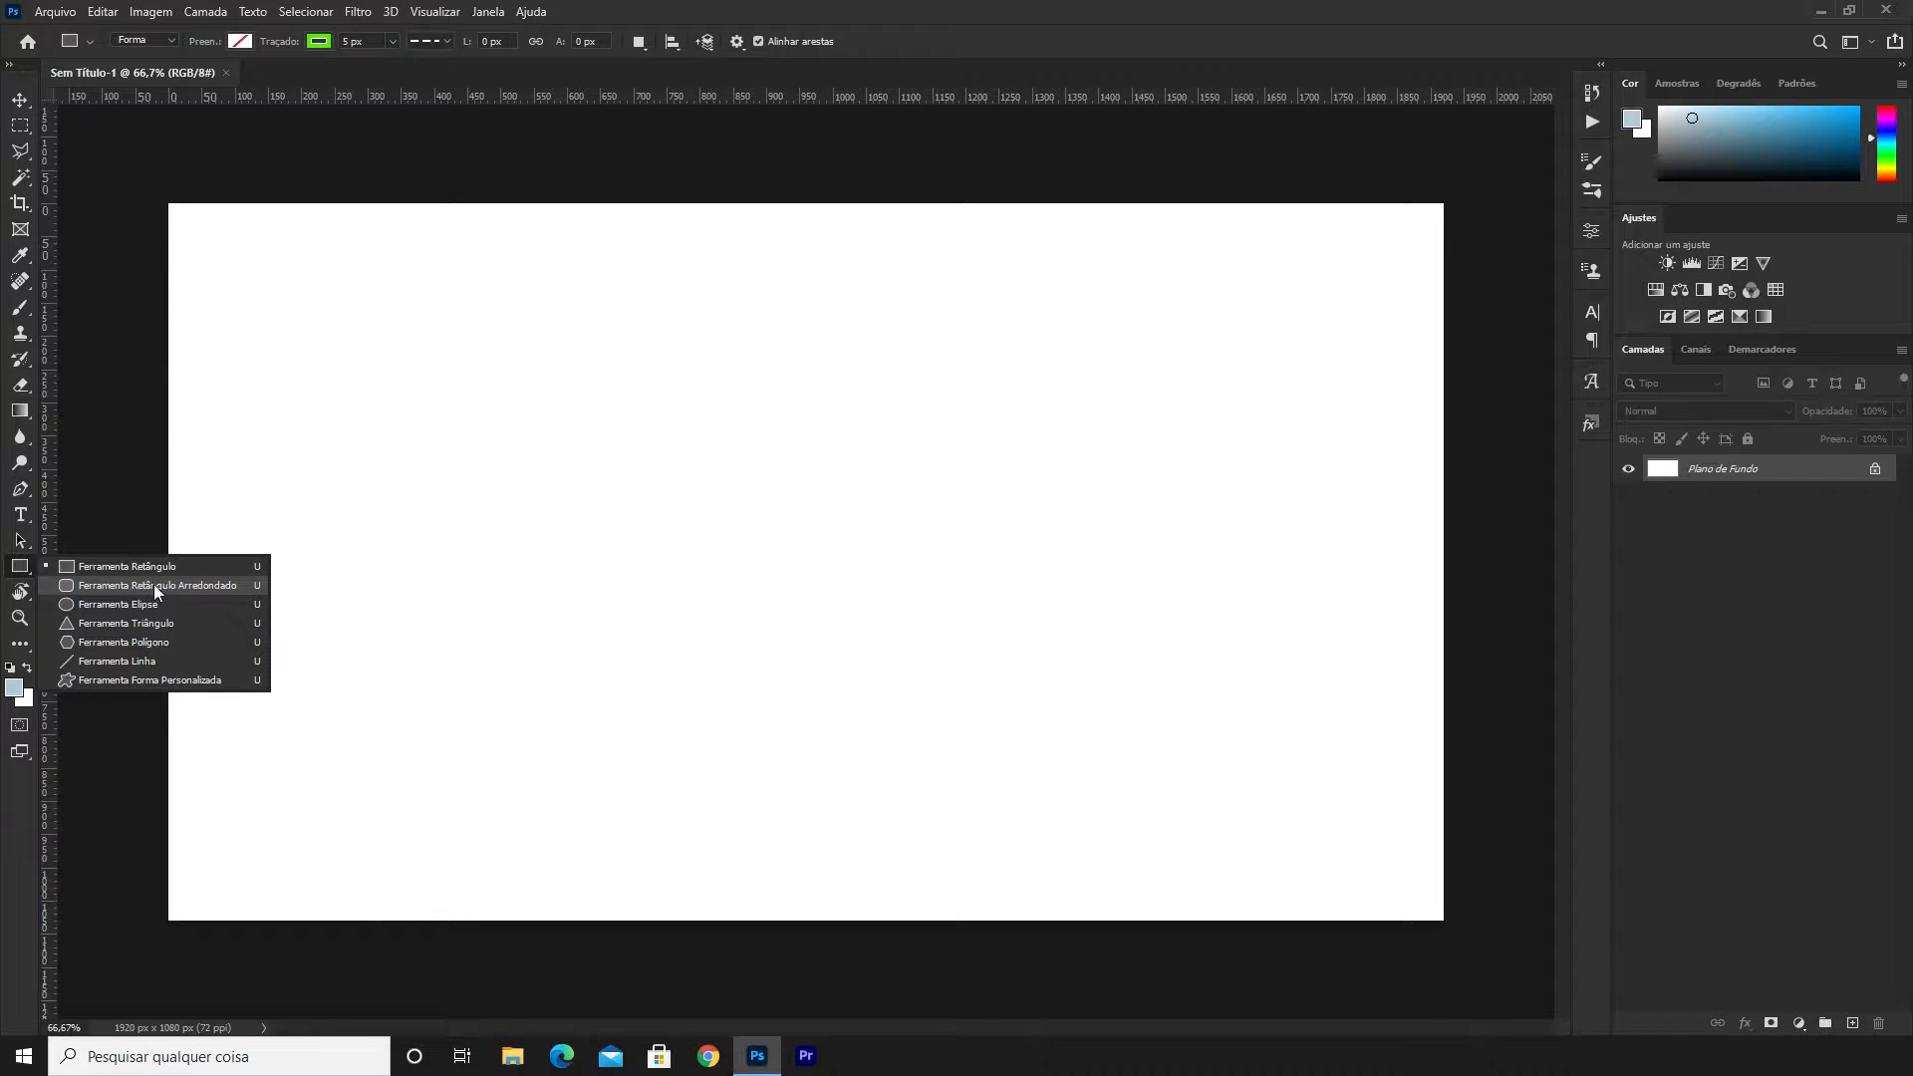
pyautogui.click(35, 567)
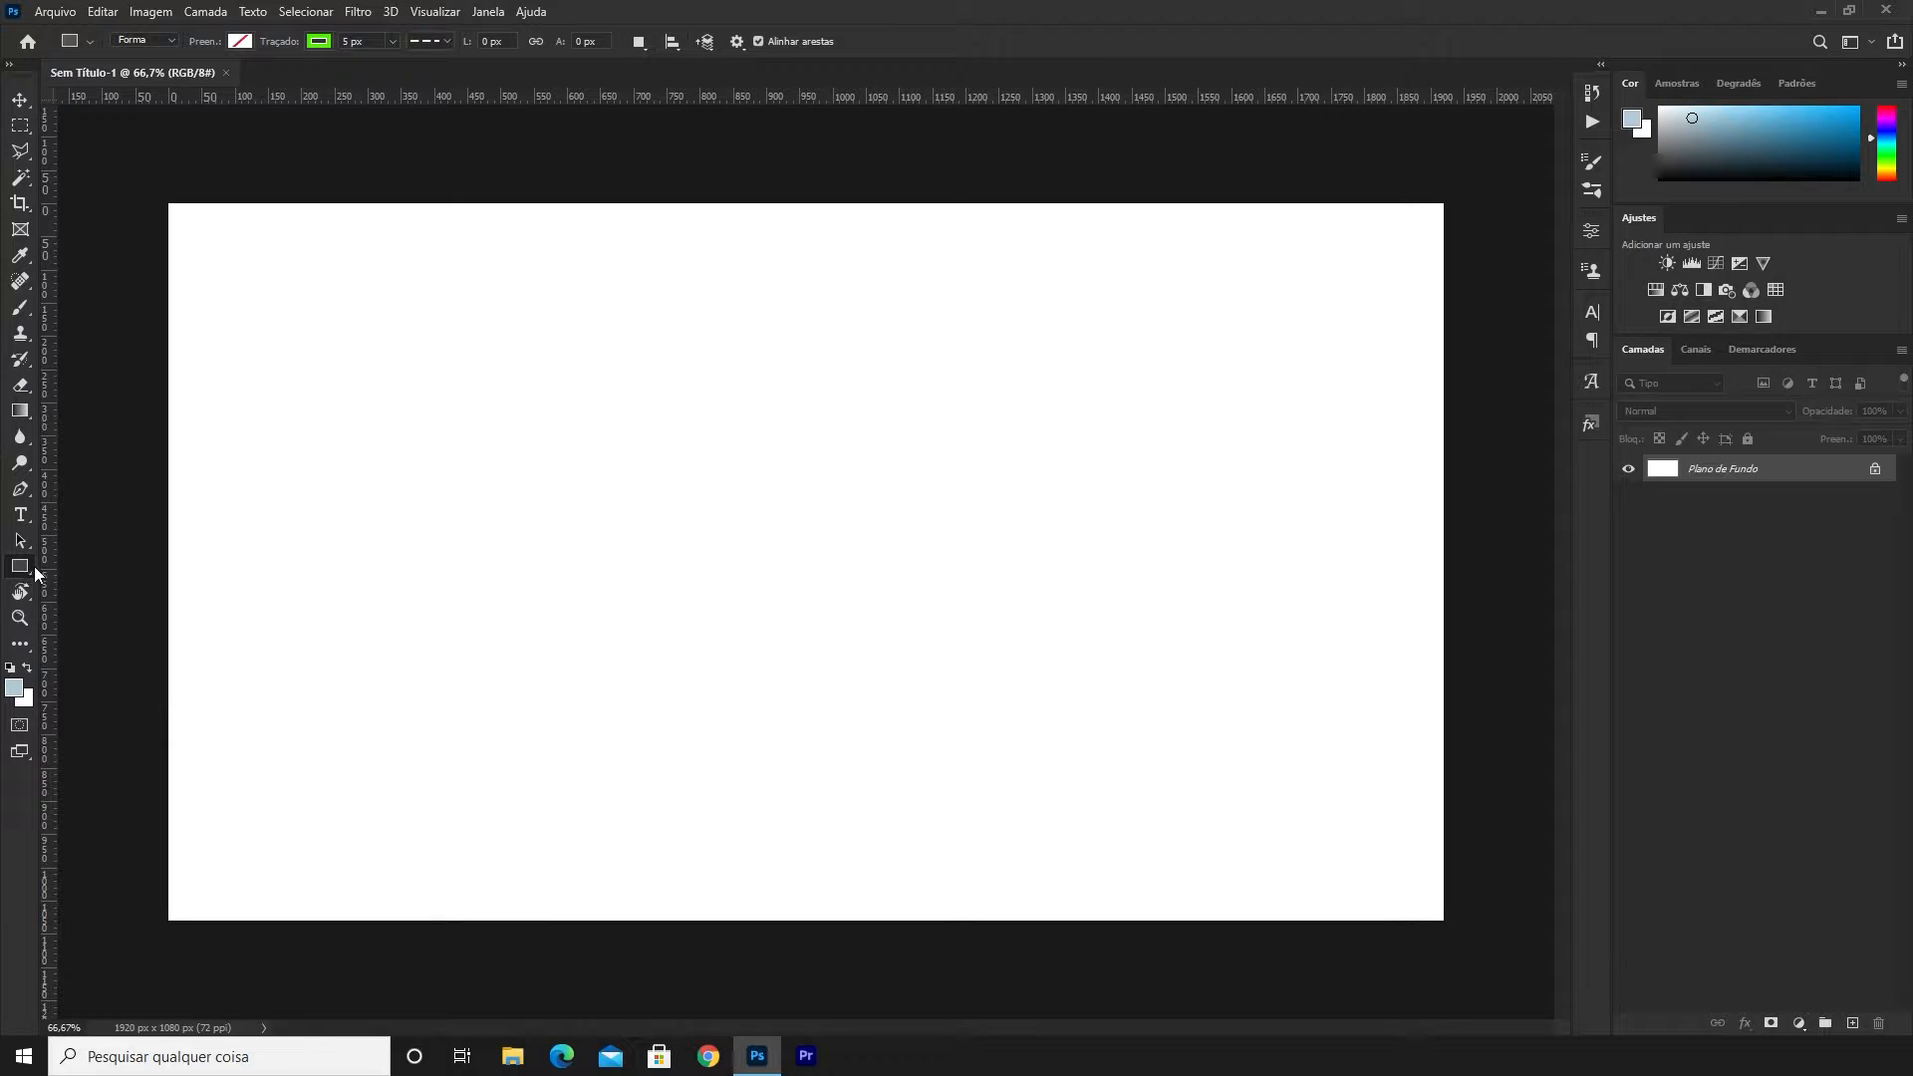
pyautogui.click(238, 43)
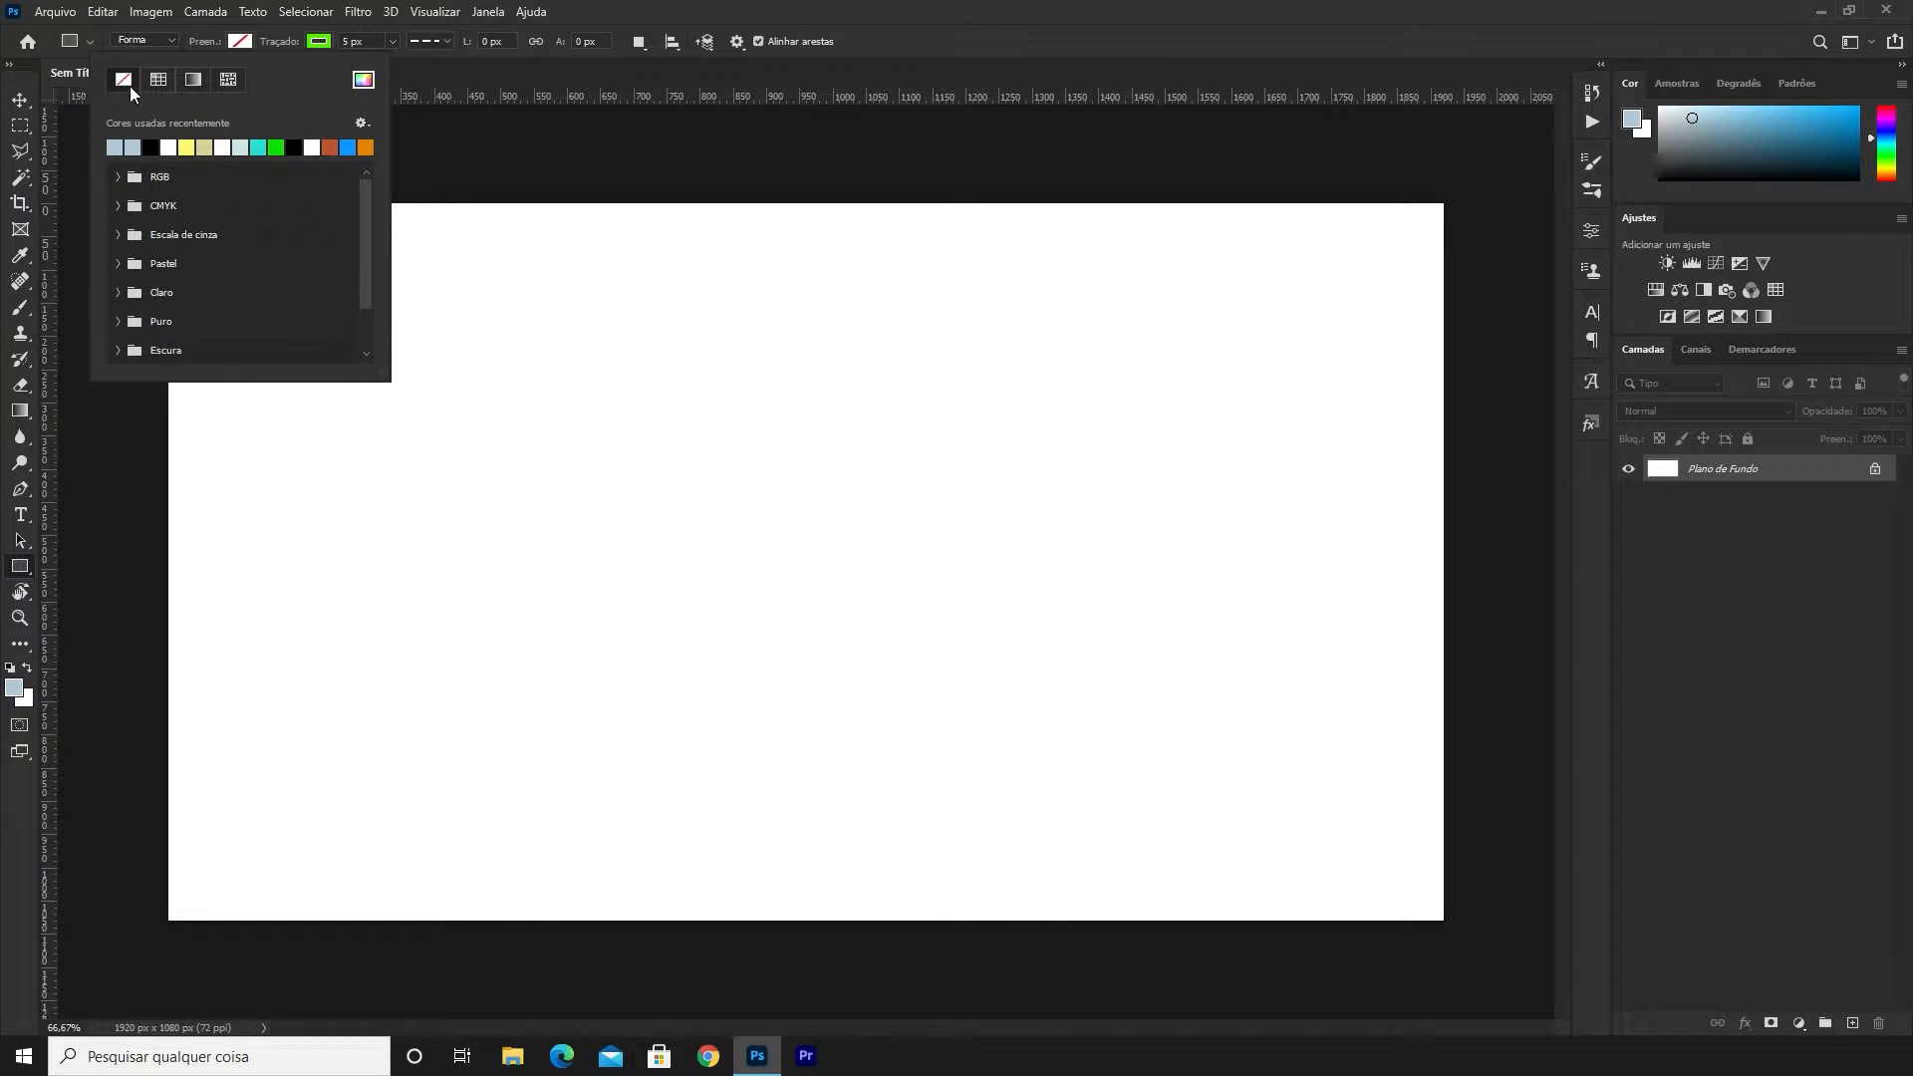
pyautogui.press('Escape')
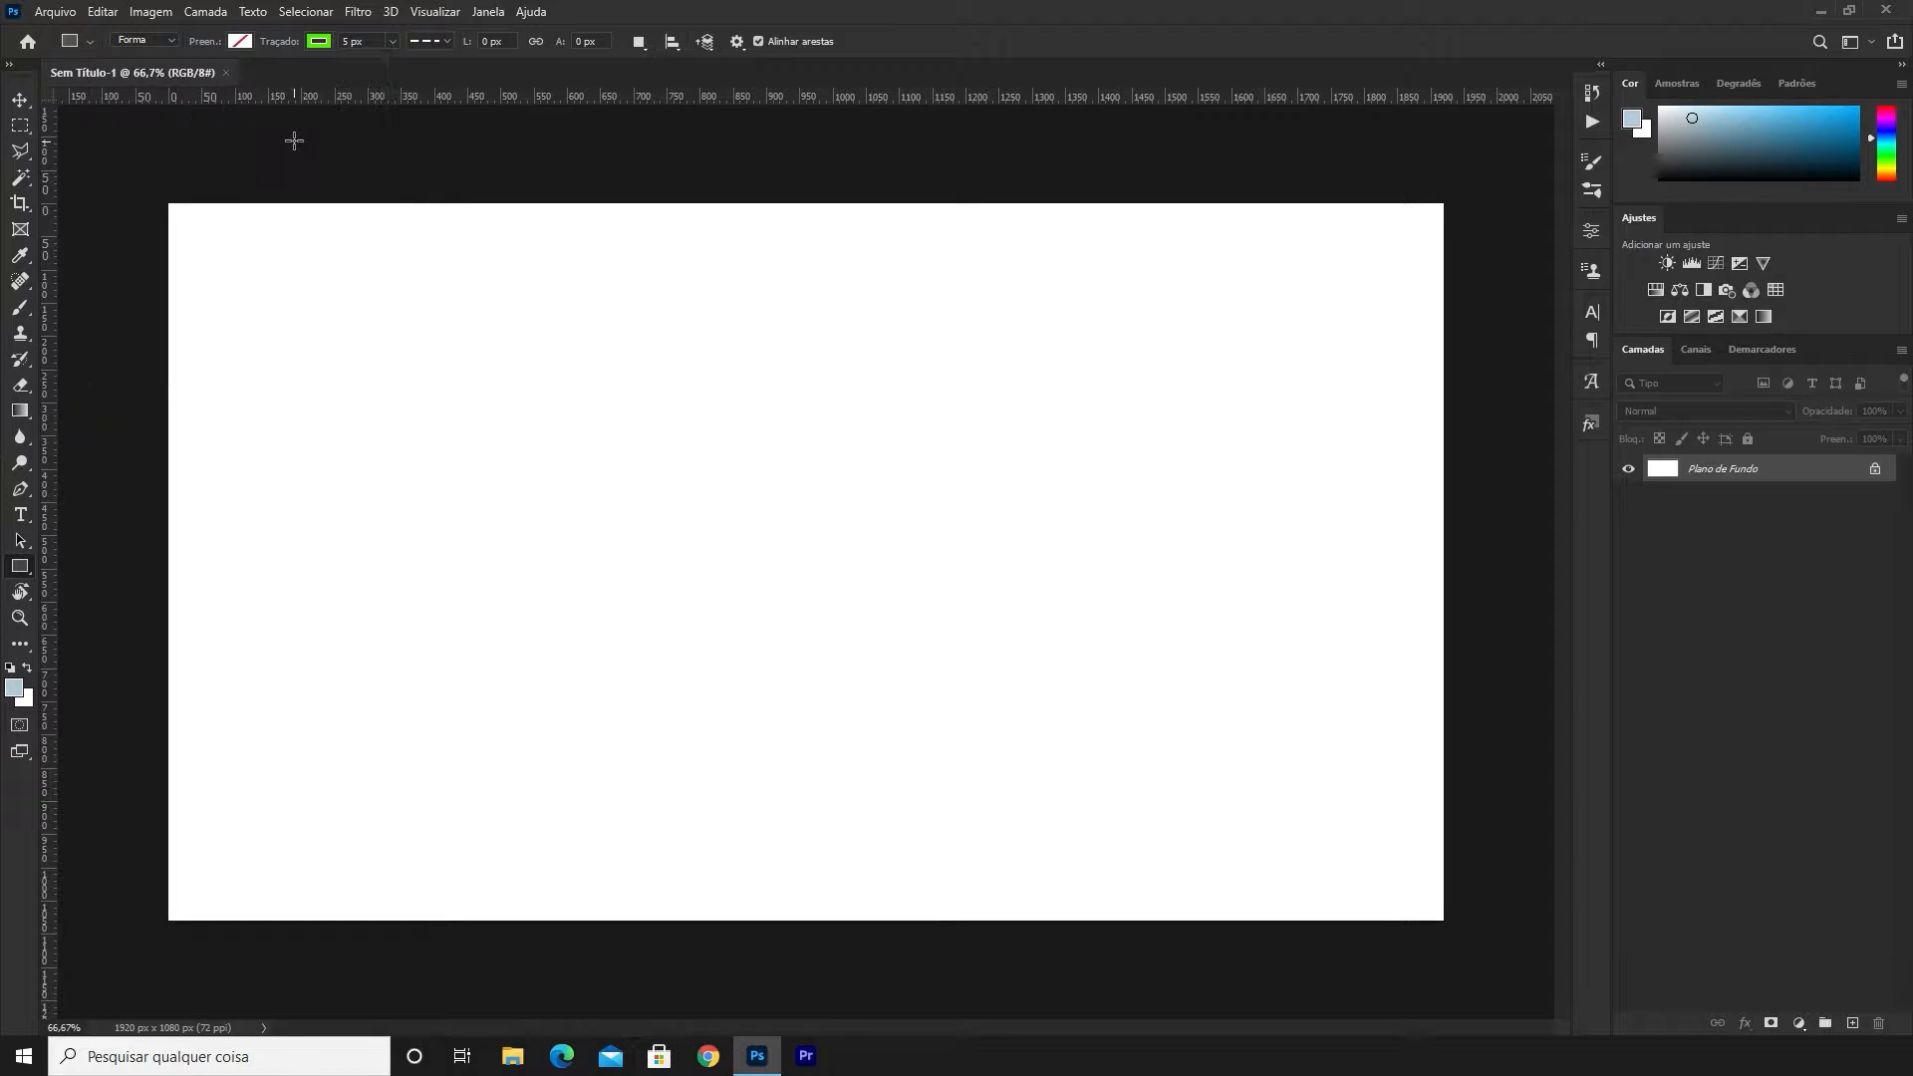
pyautogui.click(319, 43)
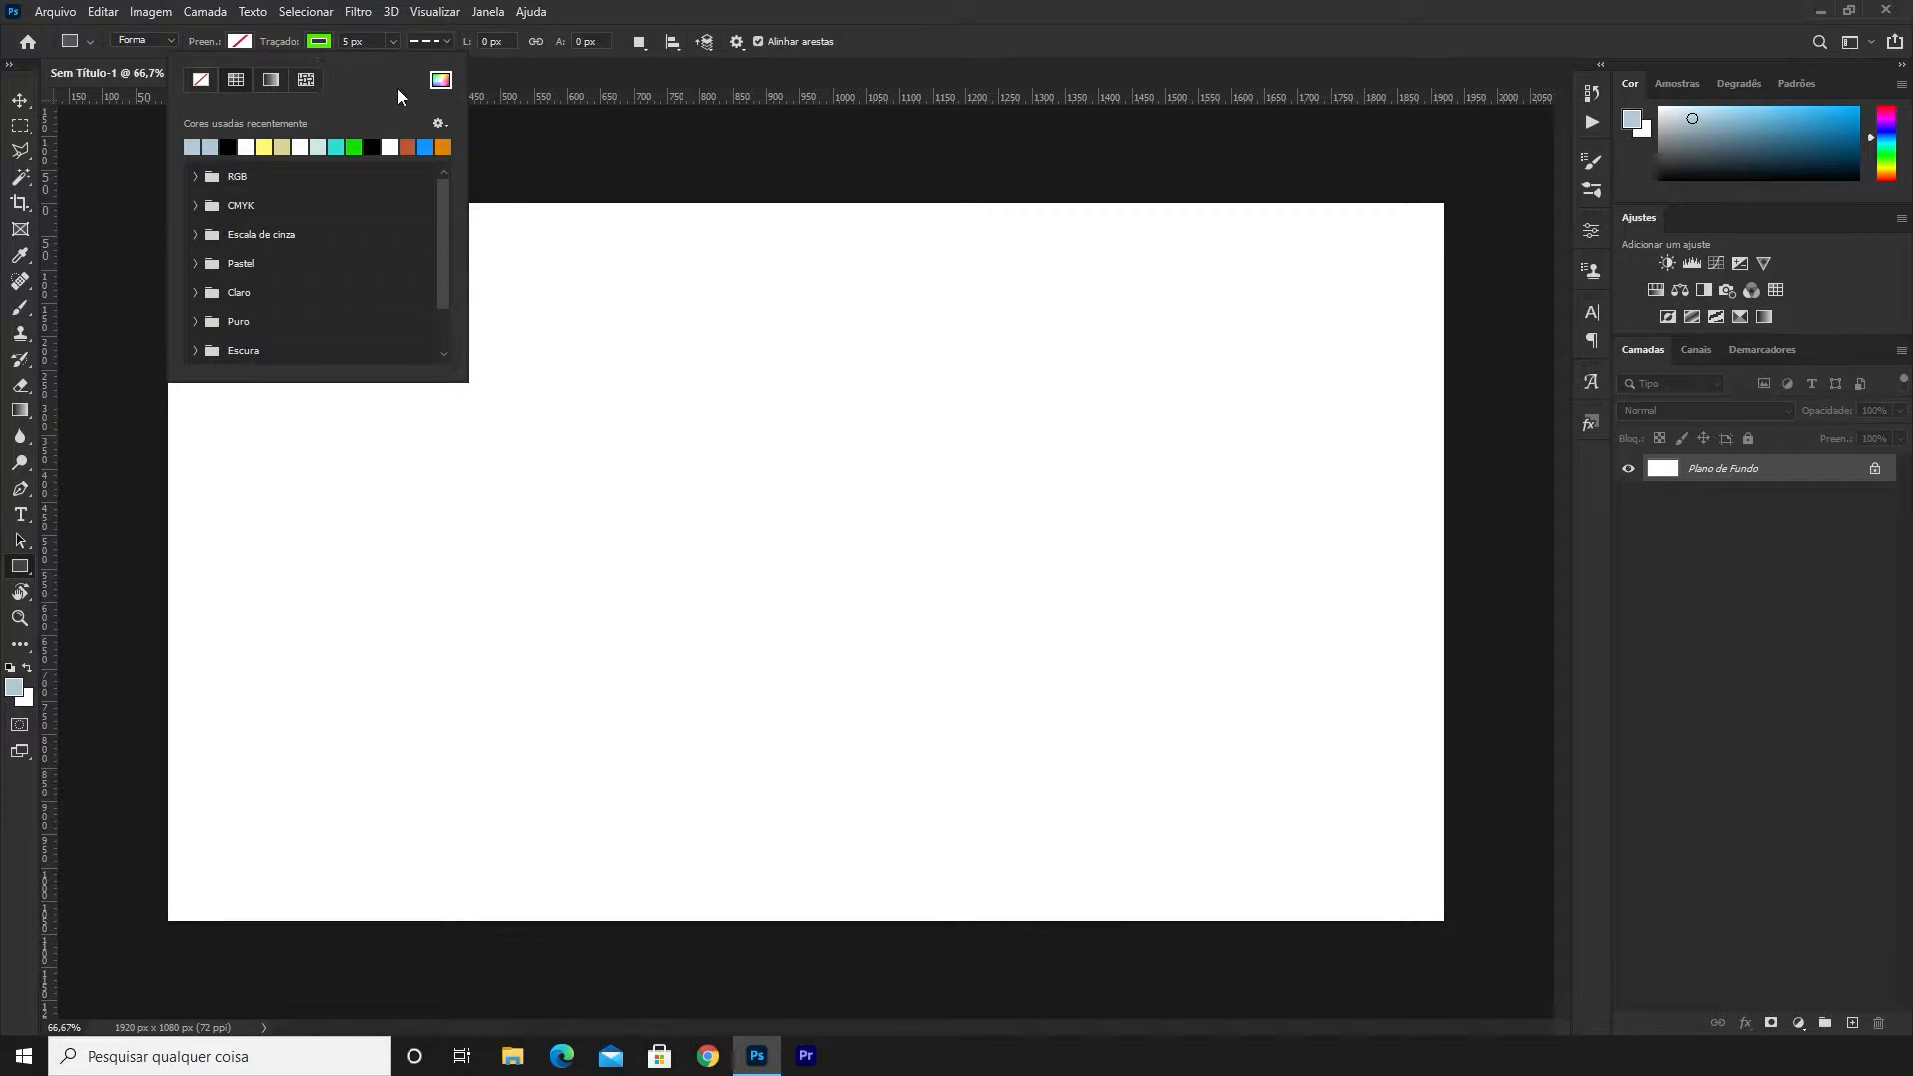
pyautogui.click(440, 79)
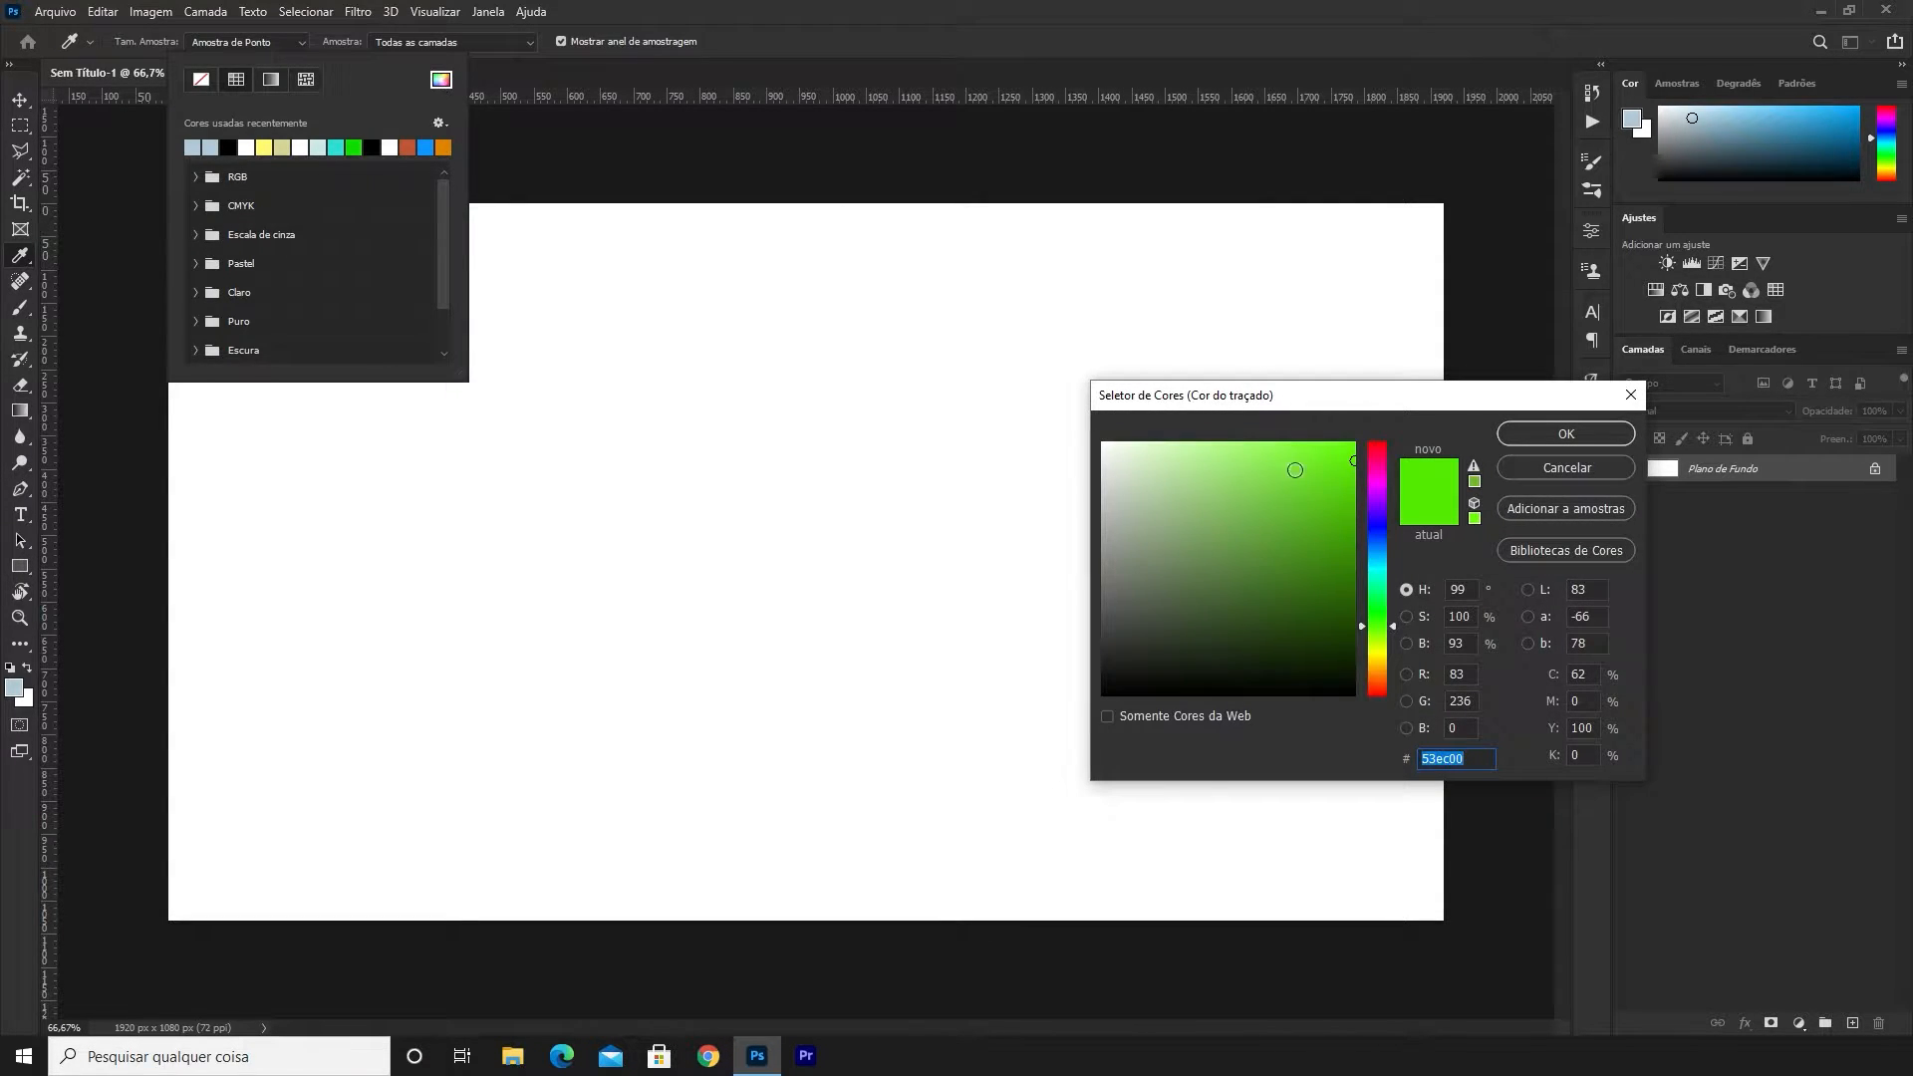
pyautogui.moveTo(1283, 397); pyautogui.dragTo(894, 110)
pyautogui.moveTo(831, 294); pyautogui.dragTo(675, 397)
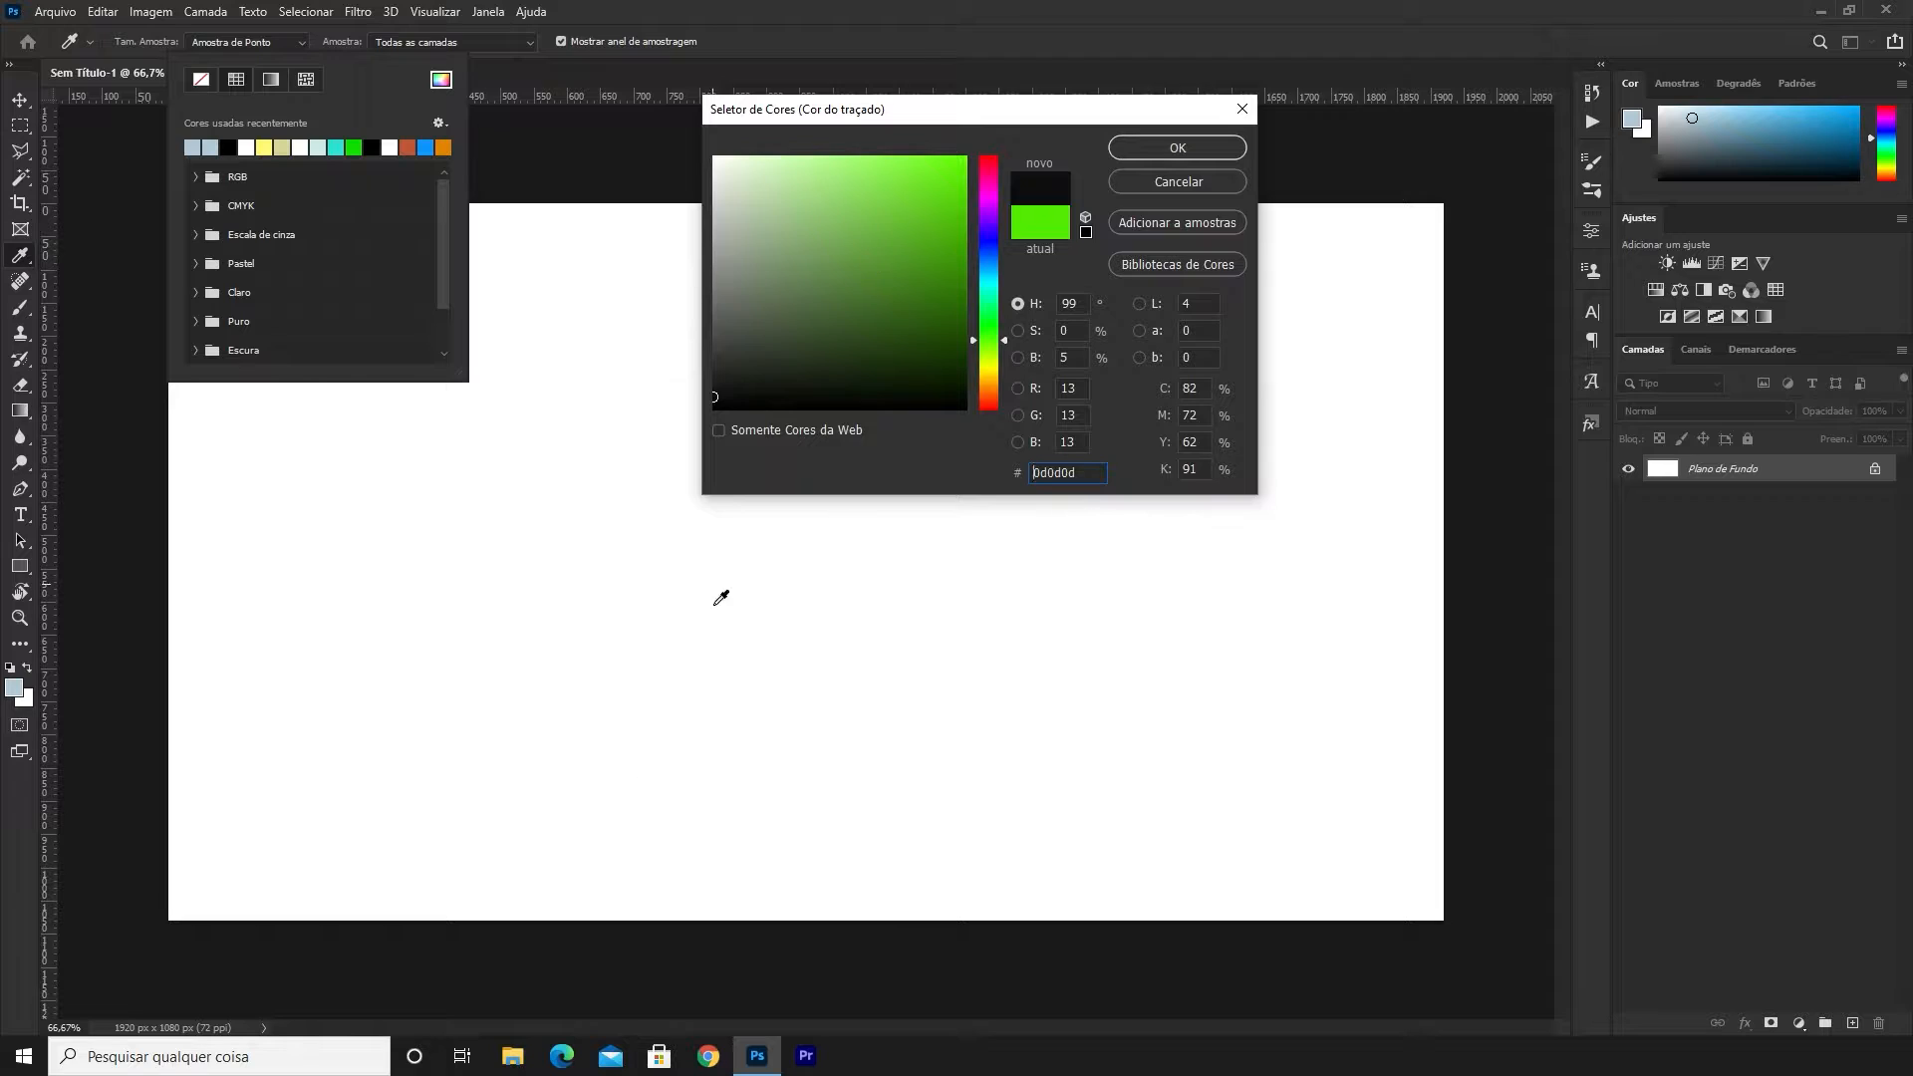
pyautogui.moveTo(1077, 472); pyautogui.dragTo(1062, 472)
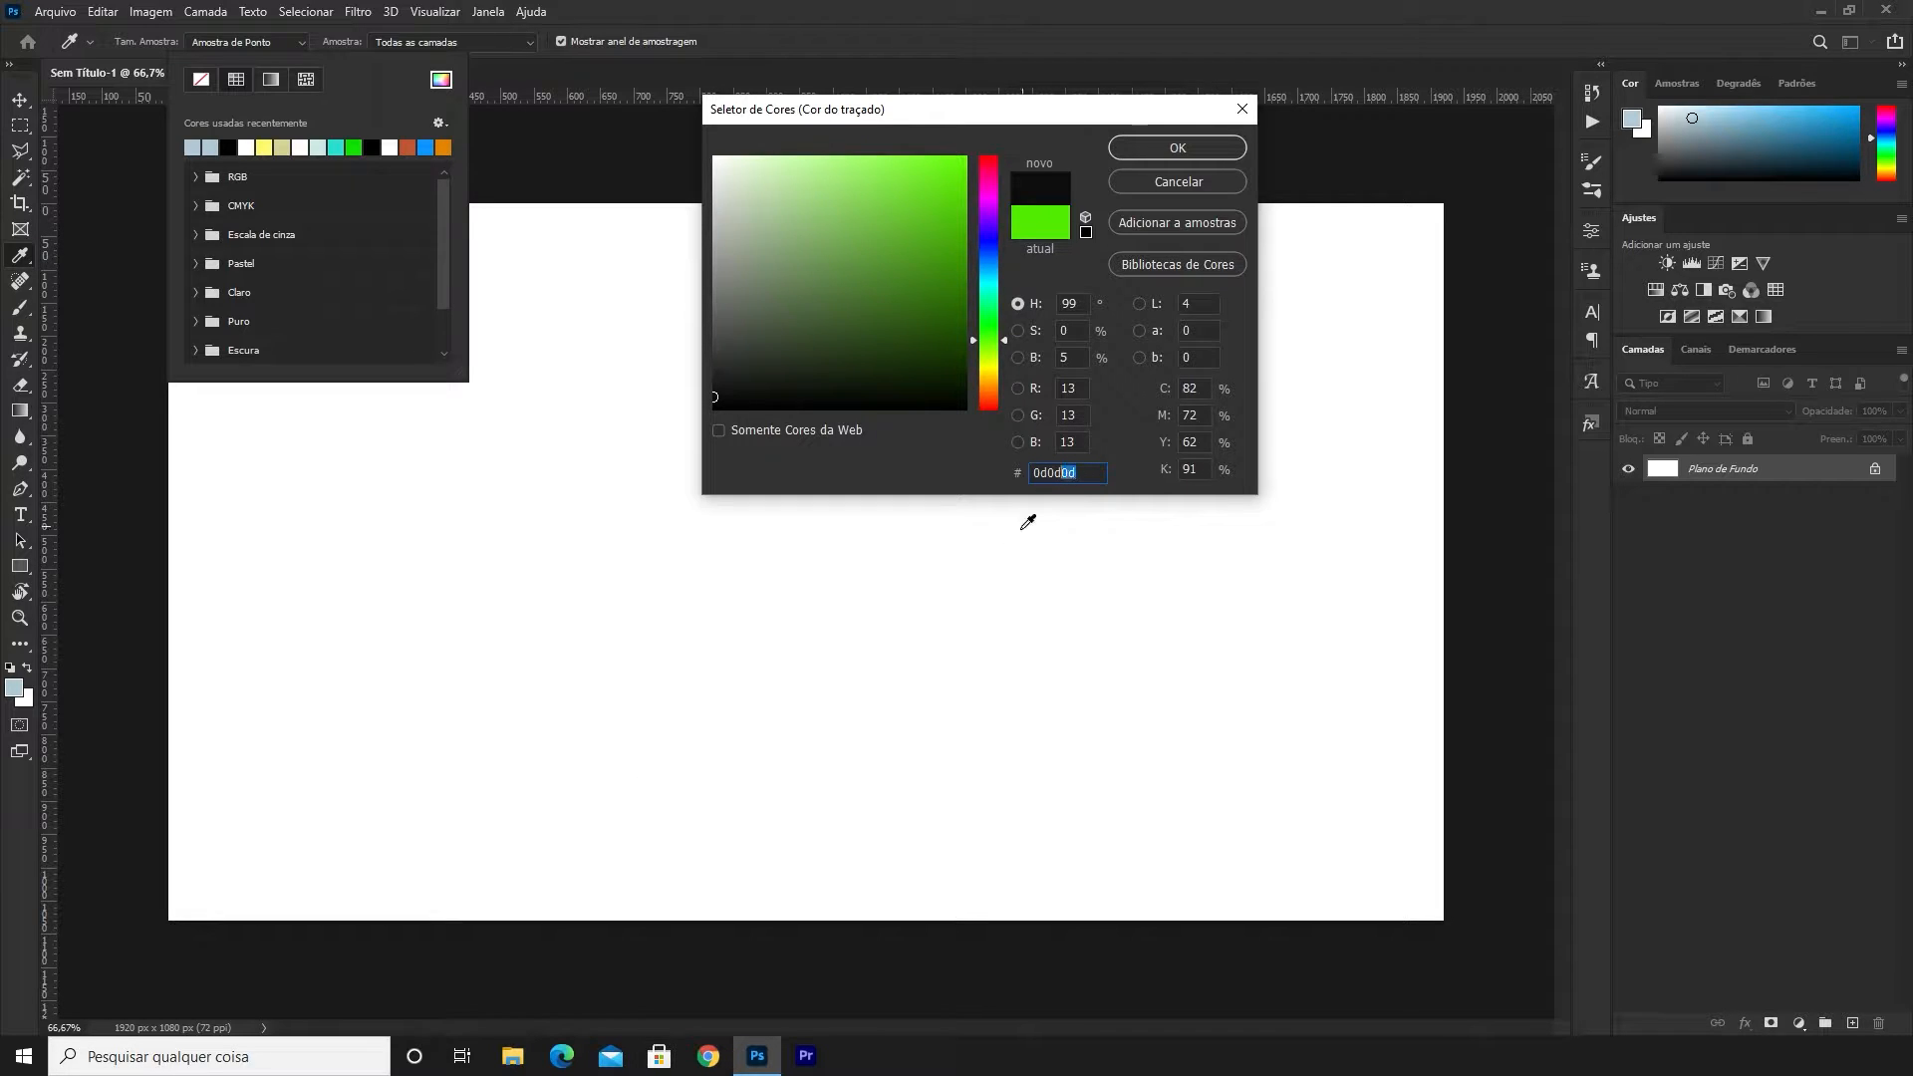
pyautogui.doubleClick(1082, 466)
pyautogui.click(1154, 147)
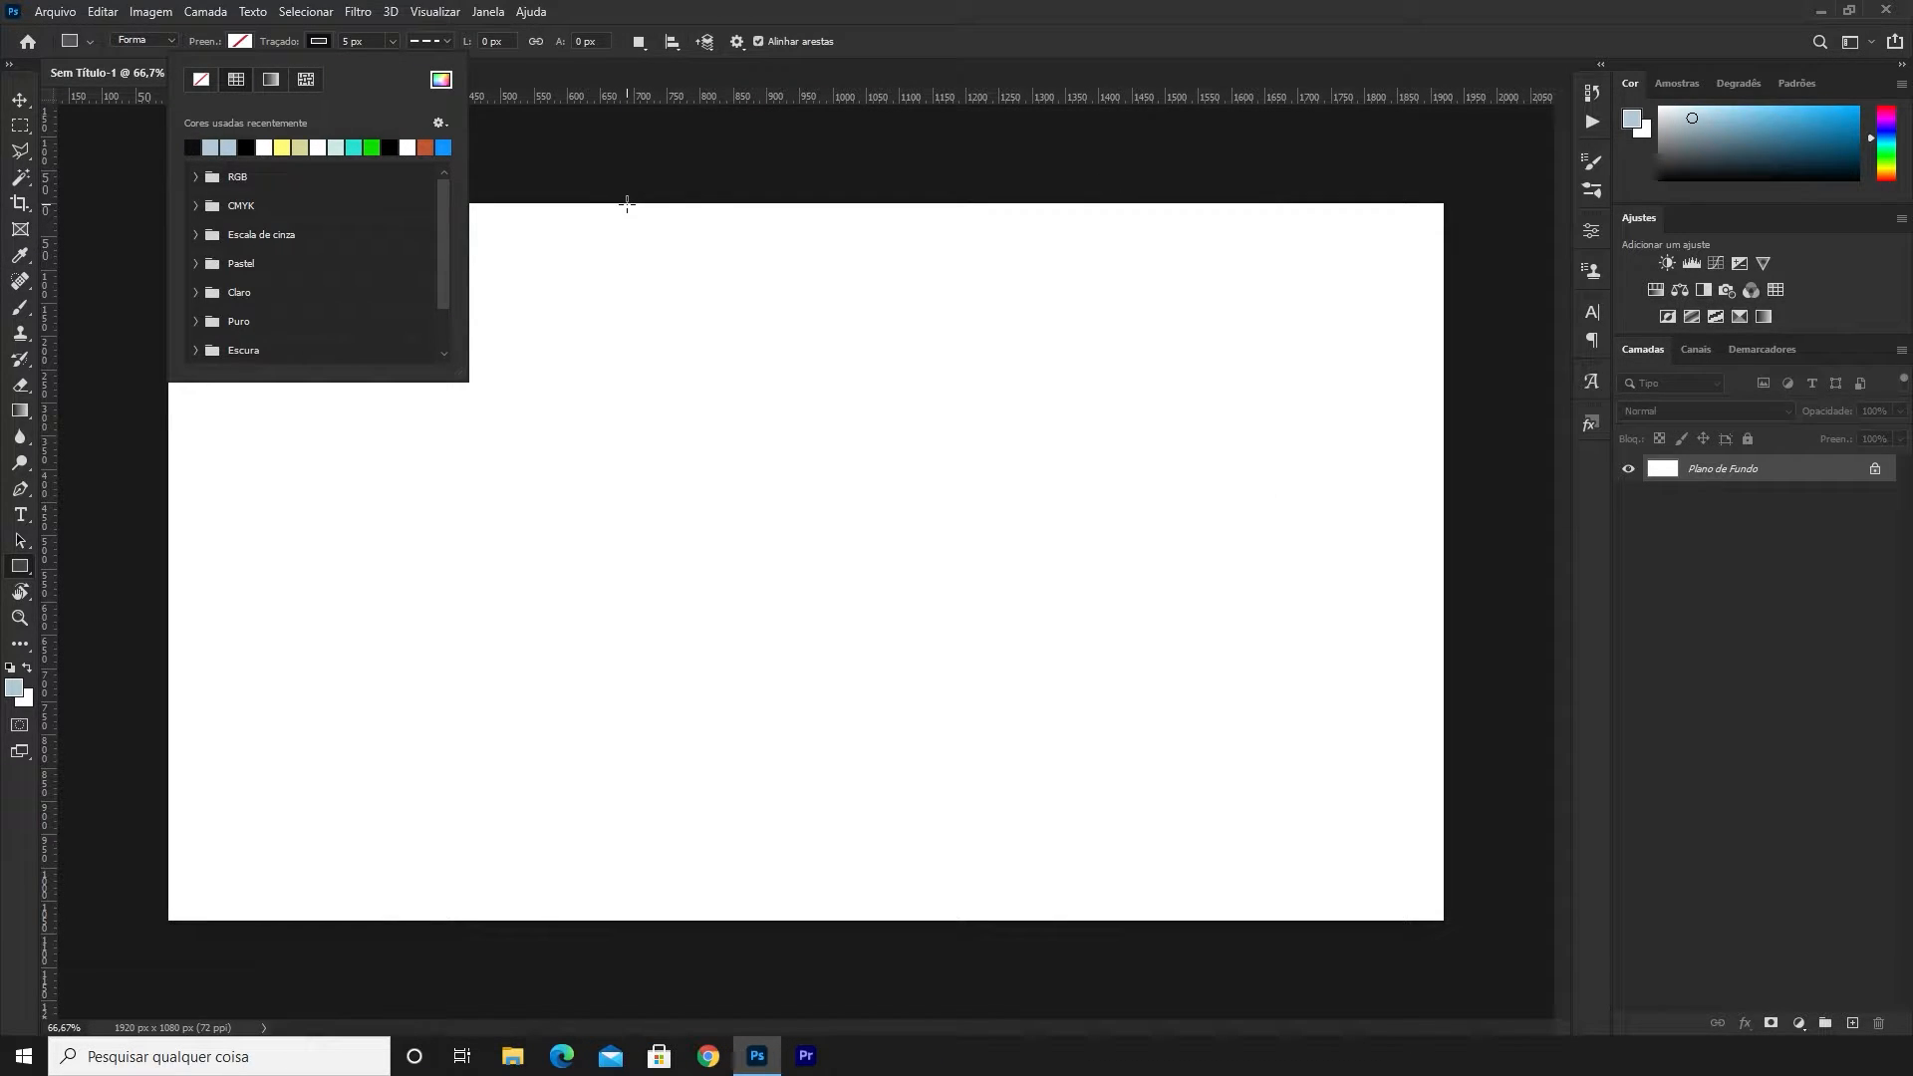
# Set the Rectangle tool's stroke width to 50 px with a solid line style
pyautogui.click(356, 42)
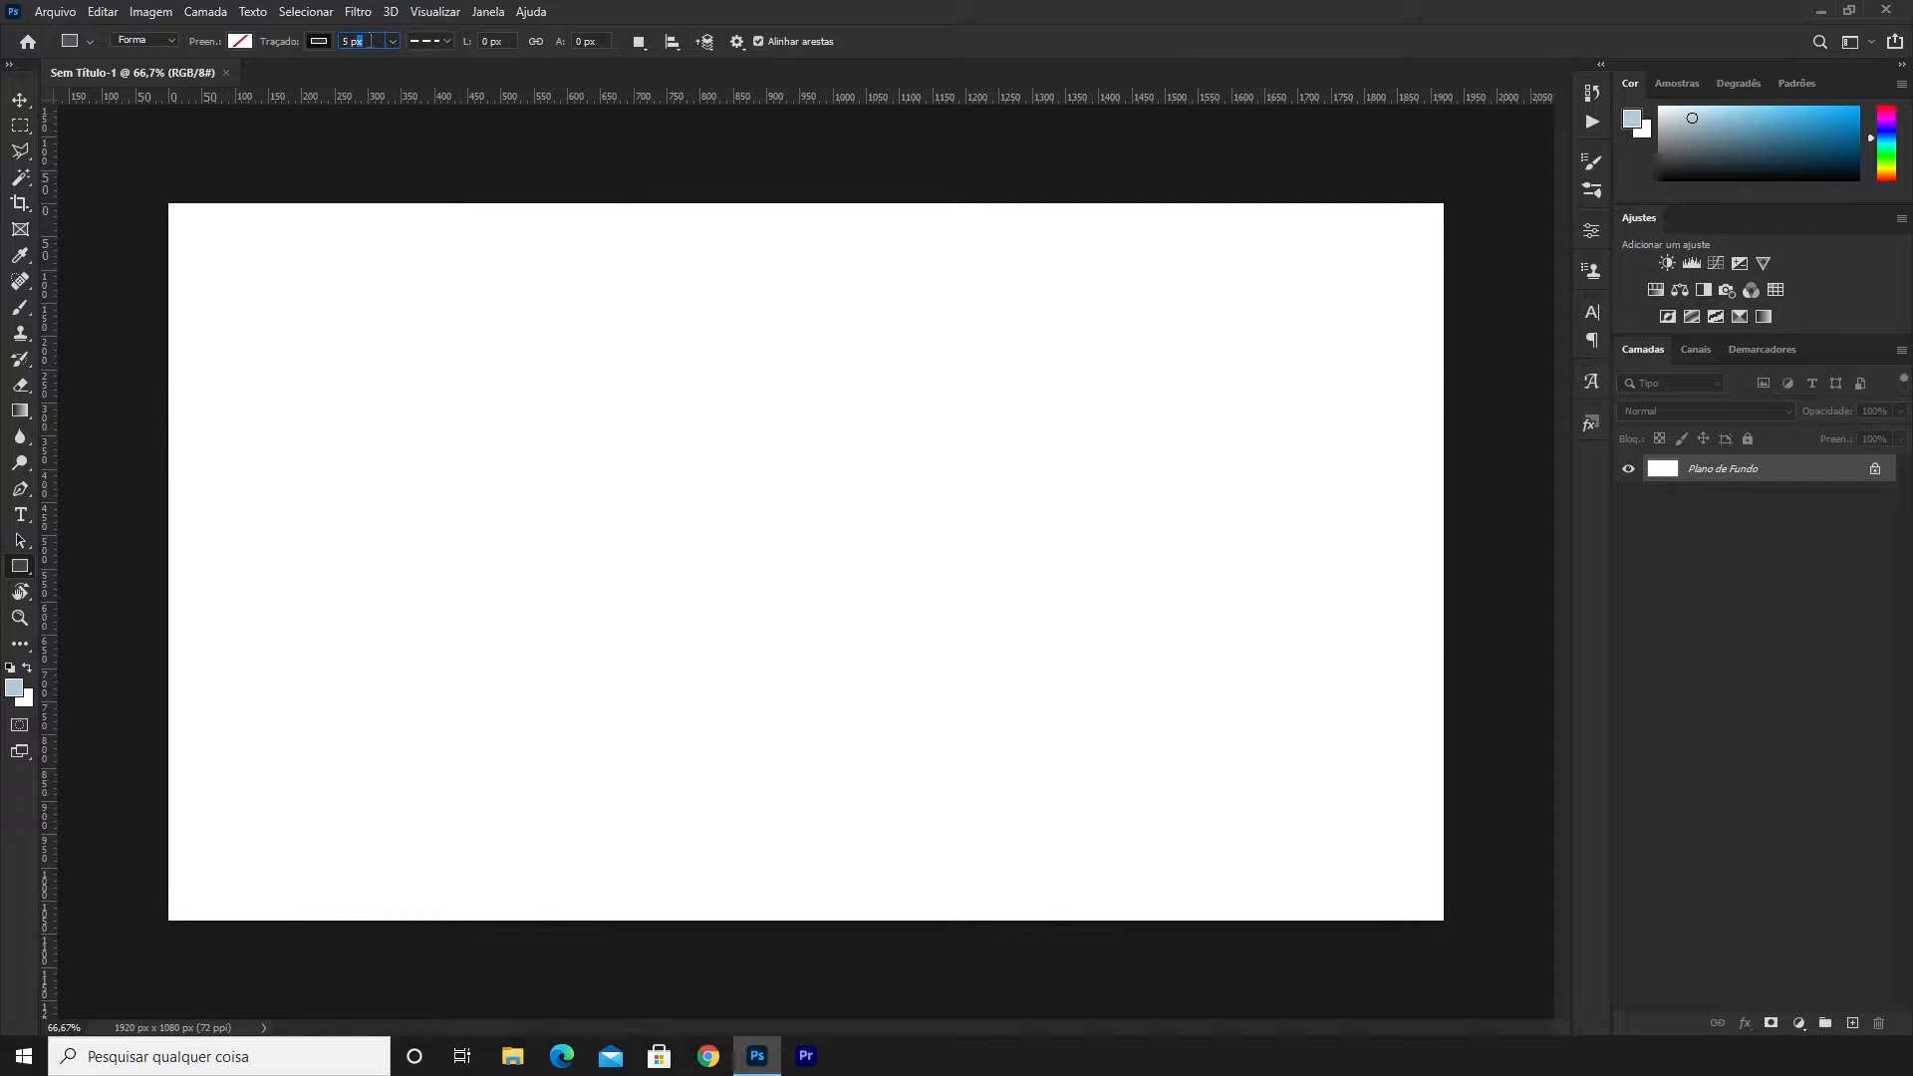
pyautogui.moveTo(355, 42); pyautogui.dragTo(308, 44)
pyautogui.press('Return')
pyautogui.click(439, 42)
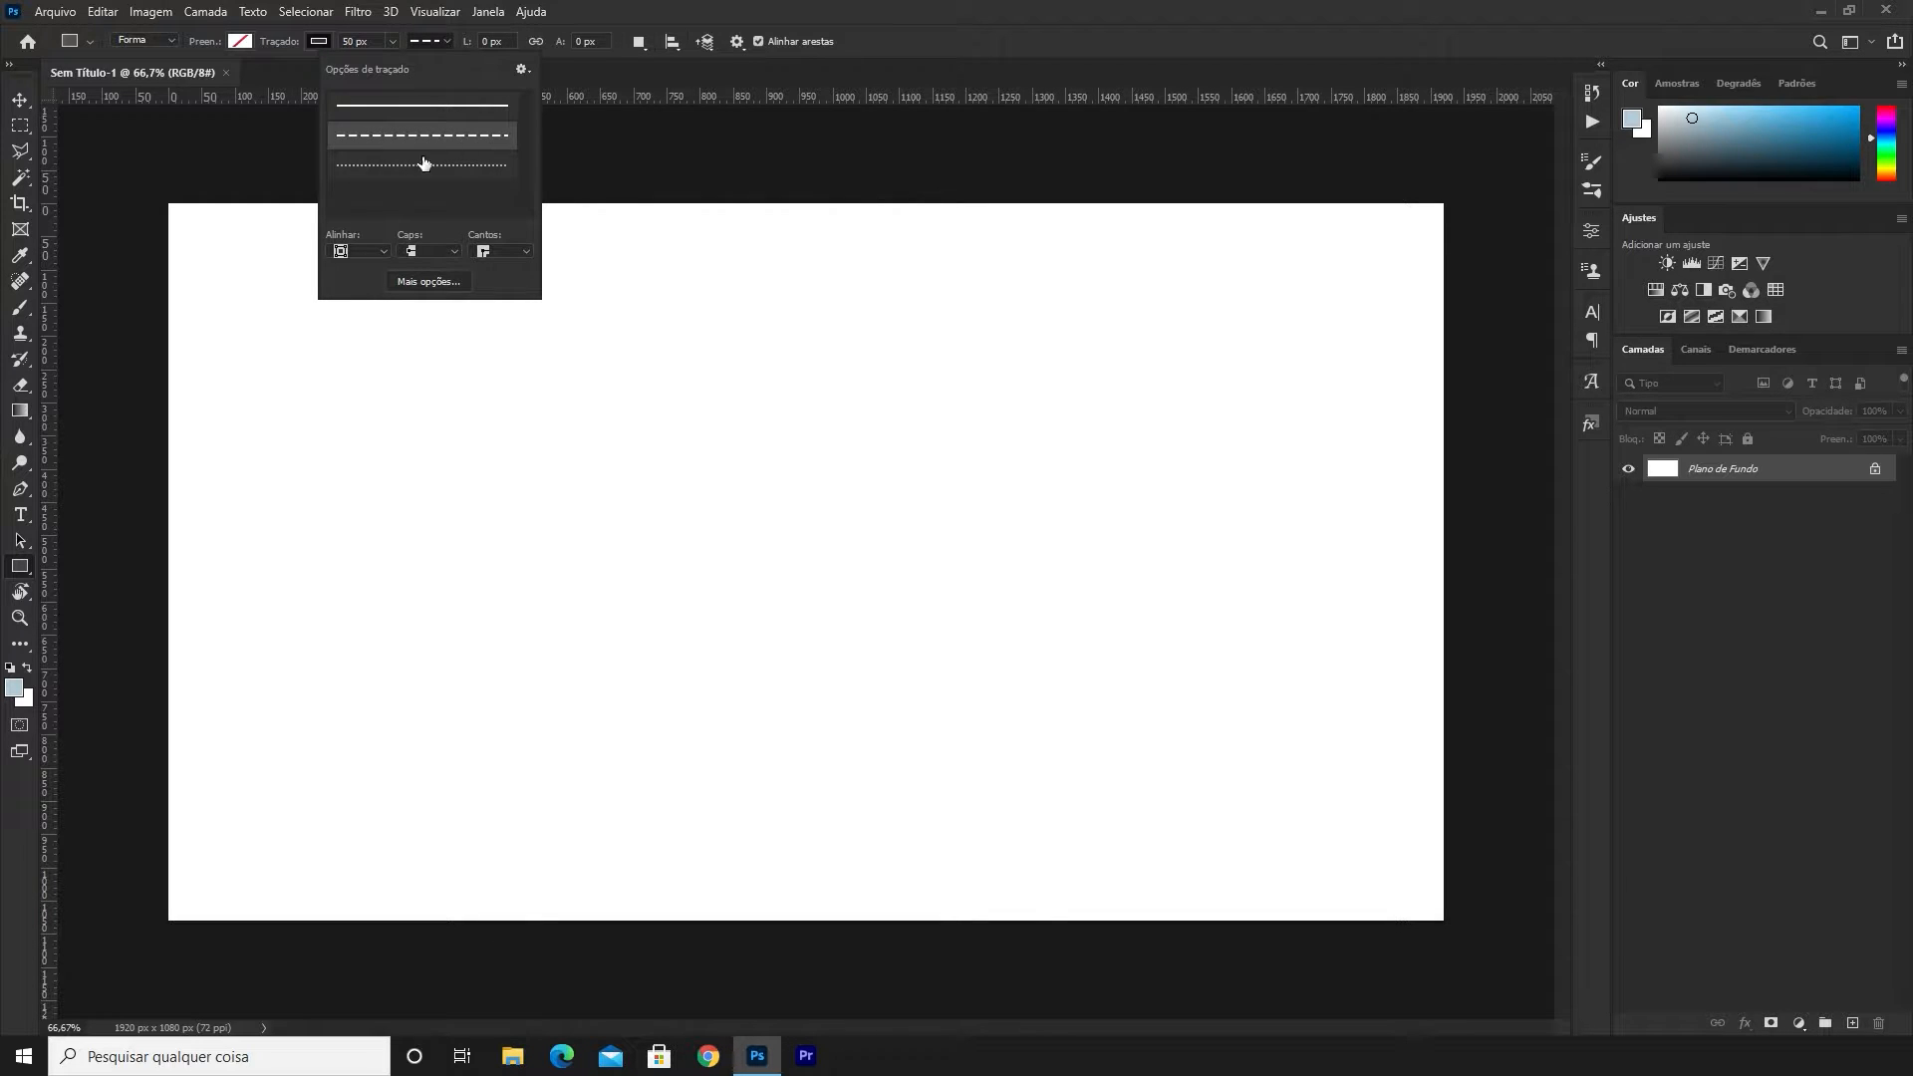
pyautogui.click(370, 108)
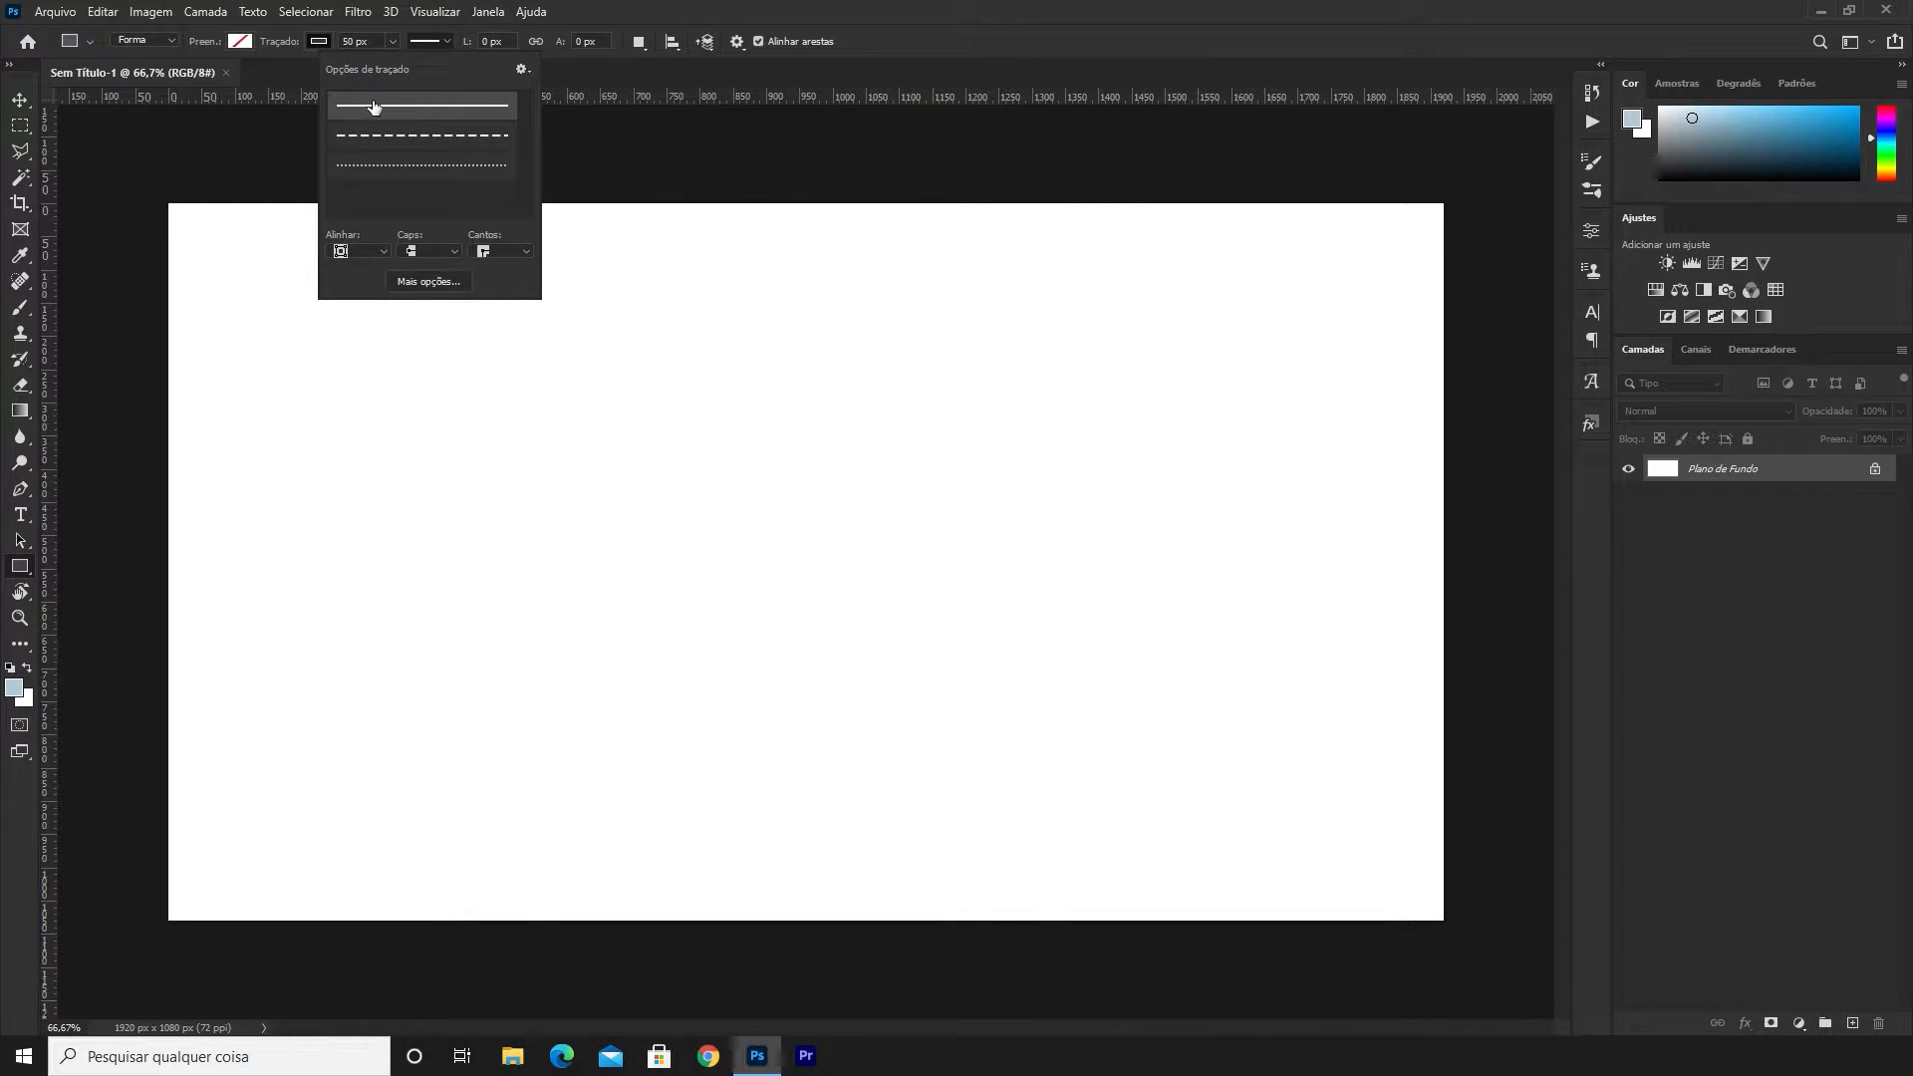
pyautogui.click(426, 38)
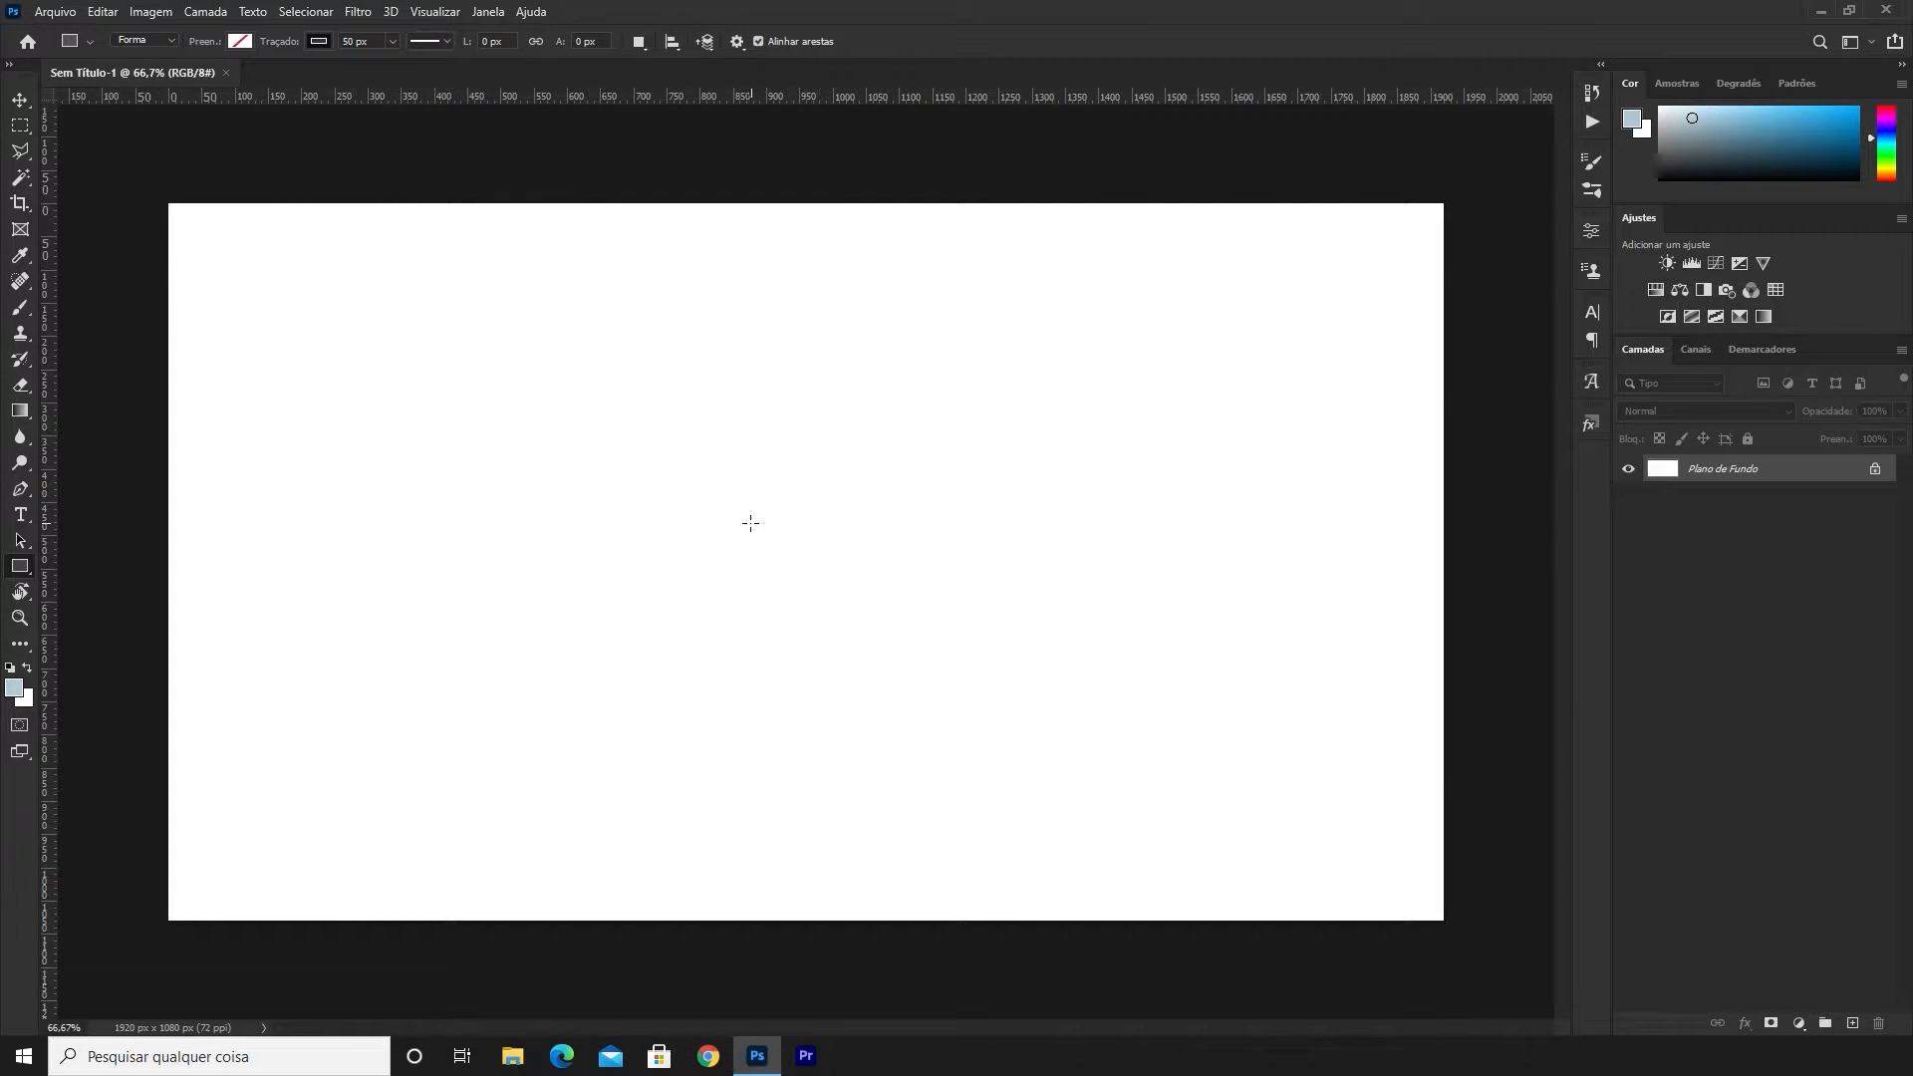
# Create a rectangle of exactly 1280 px by 720 px on the canvas
pyautogui.click(754, 556)
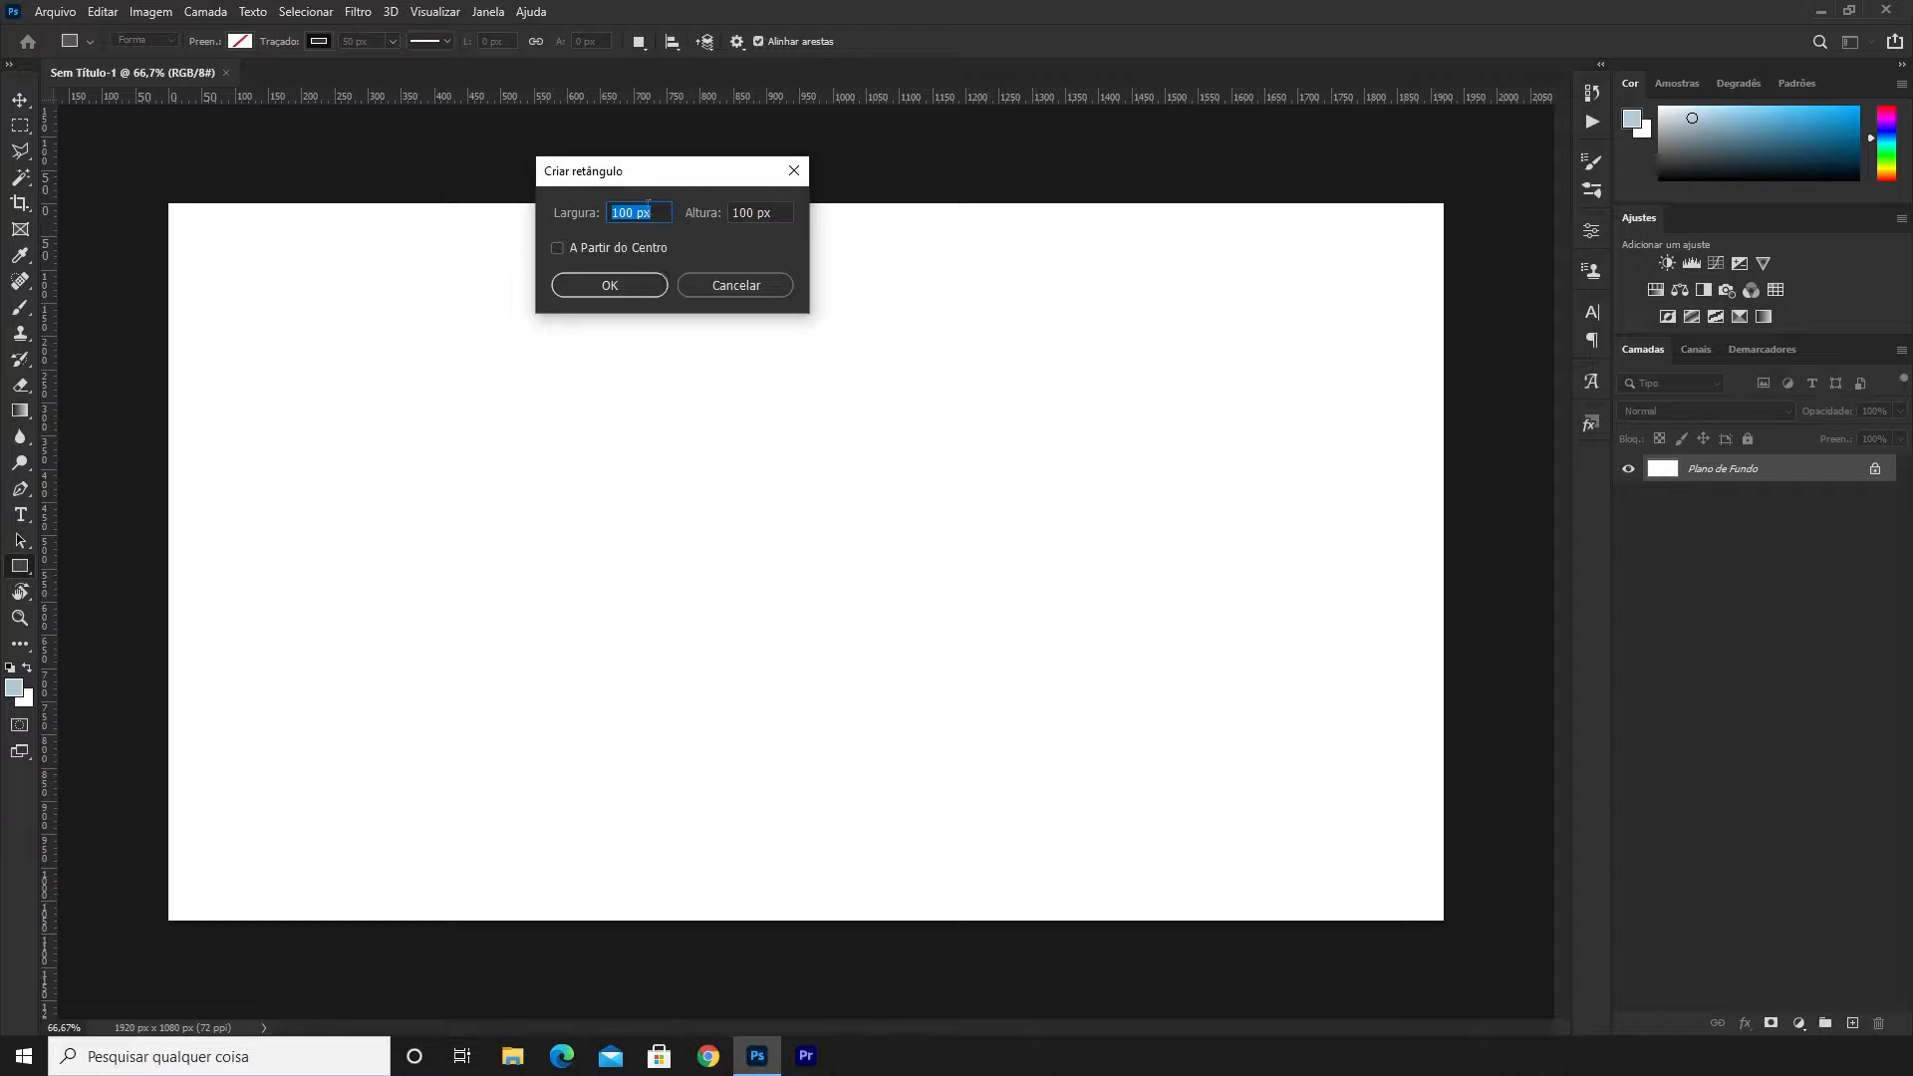
pyautogui.click(655, 210)
pyautogui.moveTo(658, 212); pyautogui.dragTo(580, 215)
pyautogui.write('1280')
pyautogui.press('Tab')
pyautogui.write('720')
pyautogui.click(623, 286)
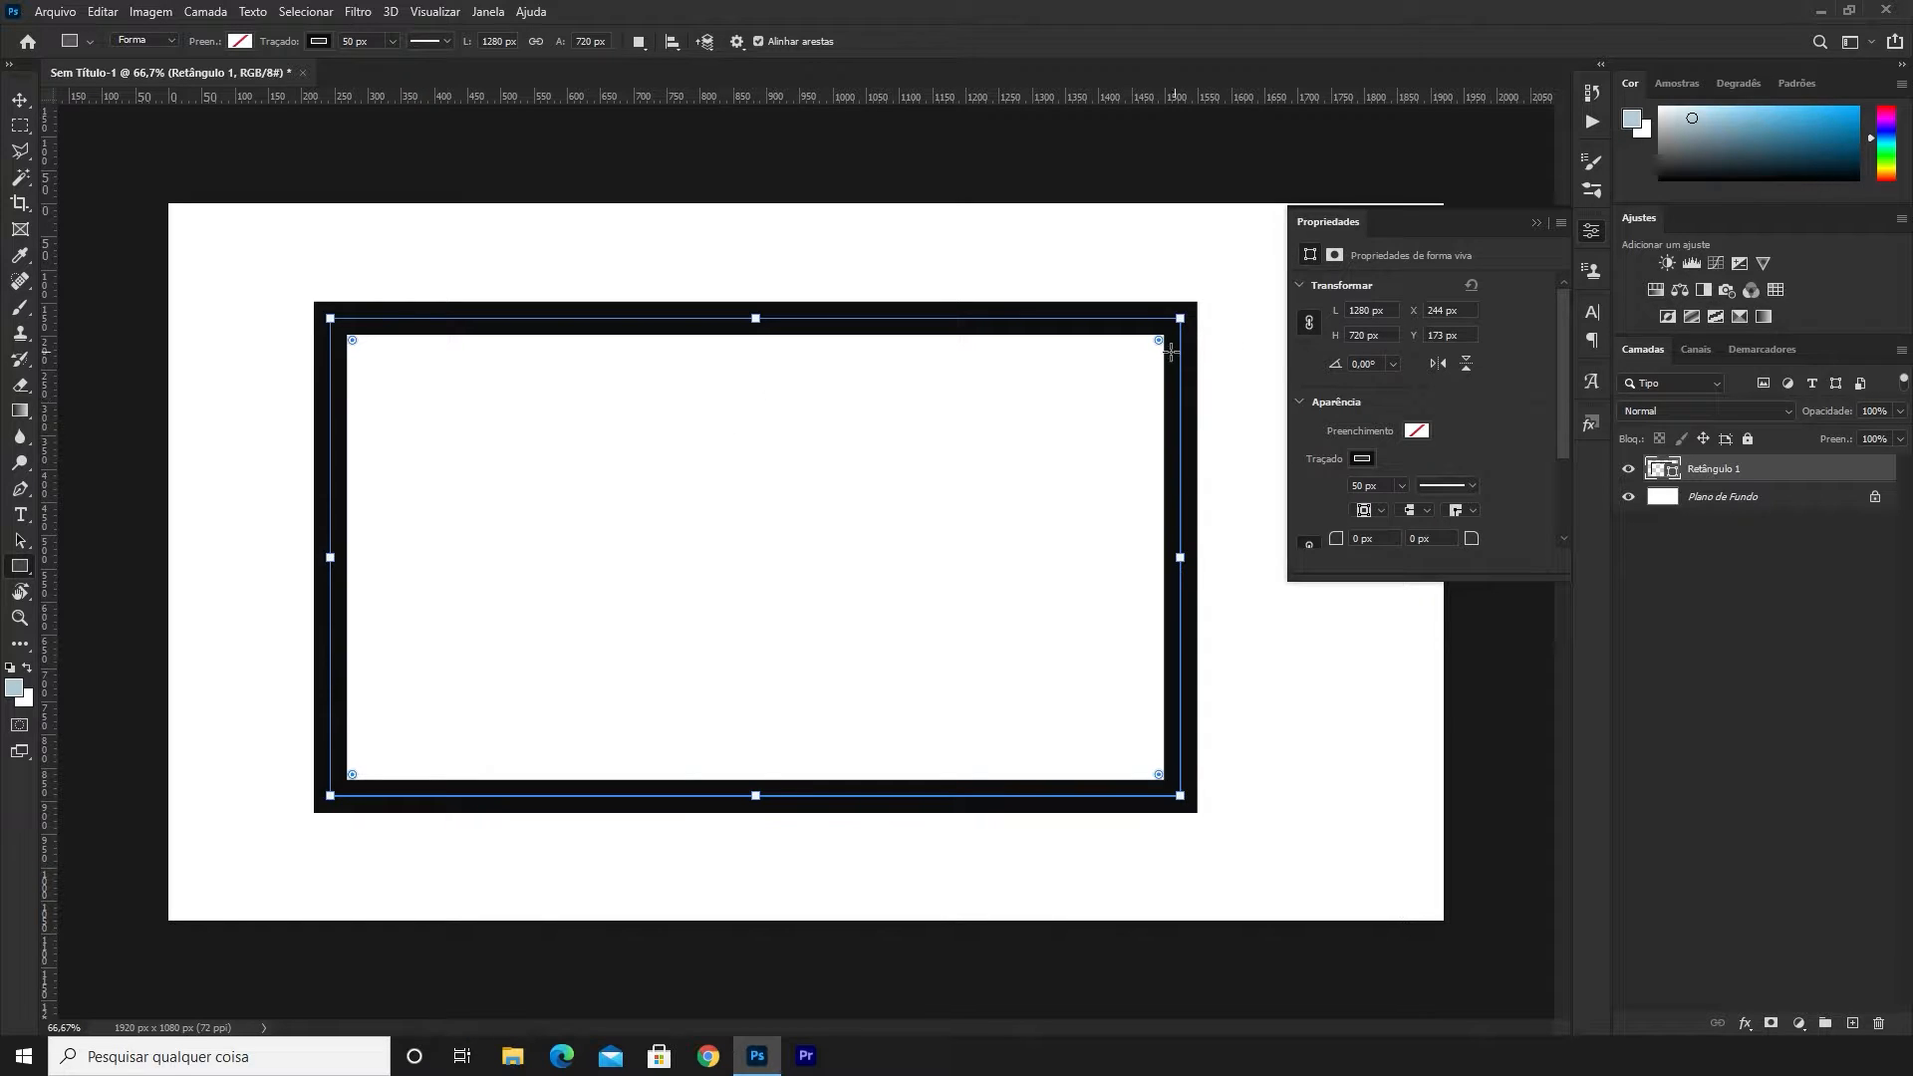
# Try rounding all four corners of the rectangle with a 25 px radius
pyautogui.moveTo(1158, 342); pyautogui.dragTo(1218, 301)
pyautogui.scroll(-2, 1450, 404)
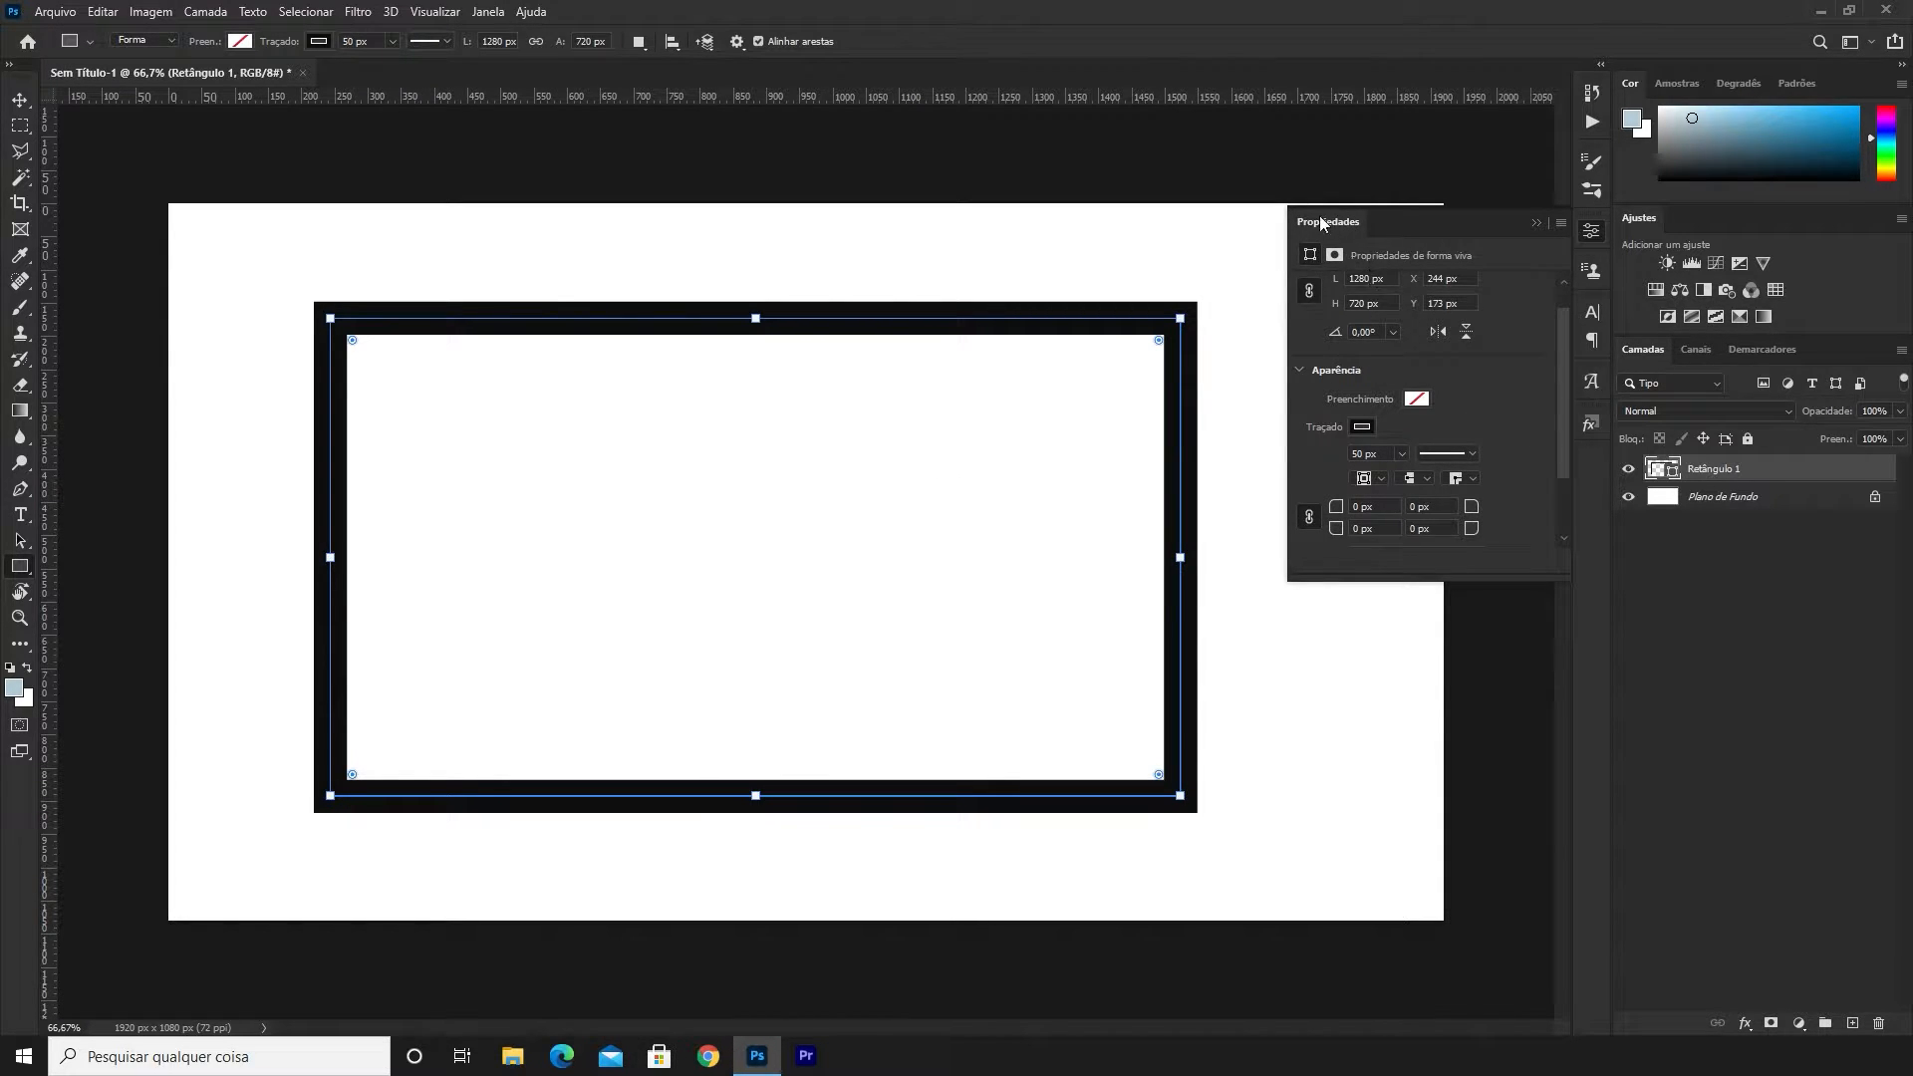
pyautogui.scroll(-1, 1343, 474)
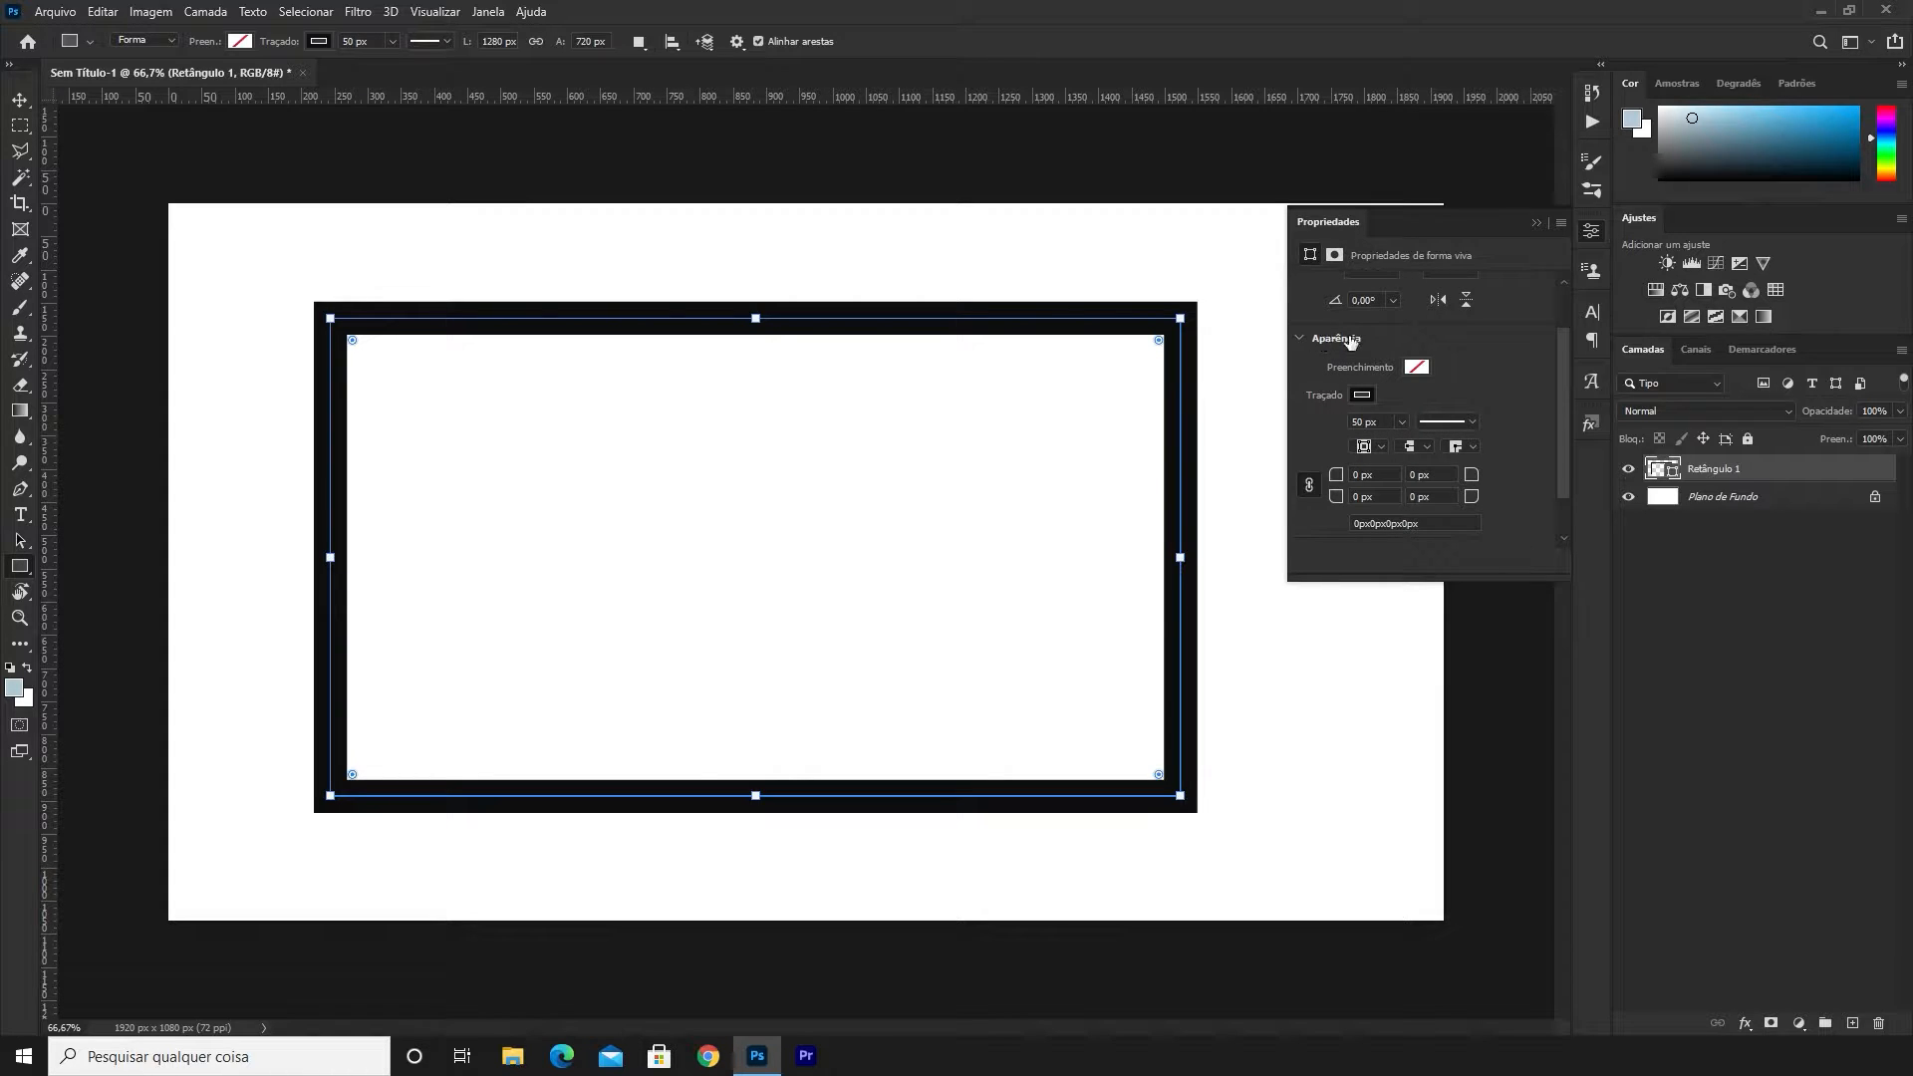
pyautogui.click(1381, 474)
pyautogui.write('25')
pyautogui.press('Return')
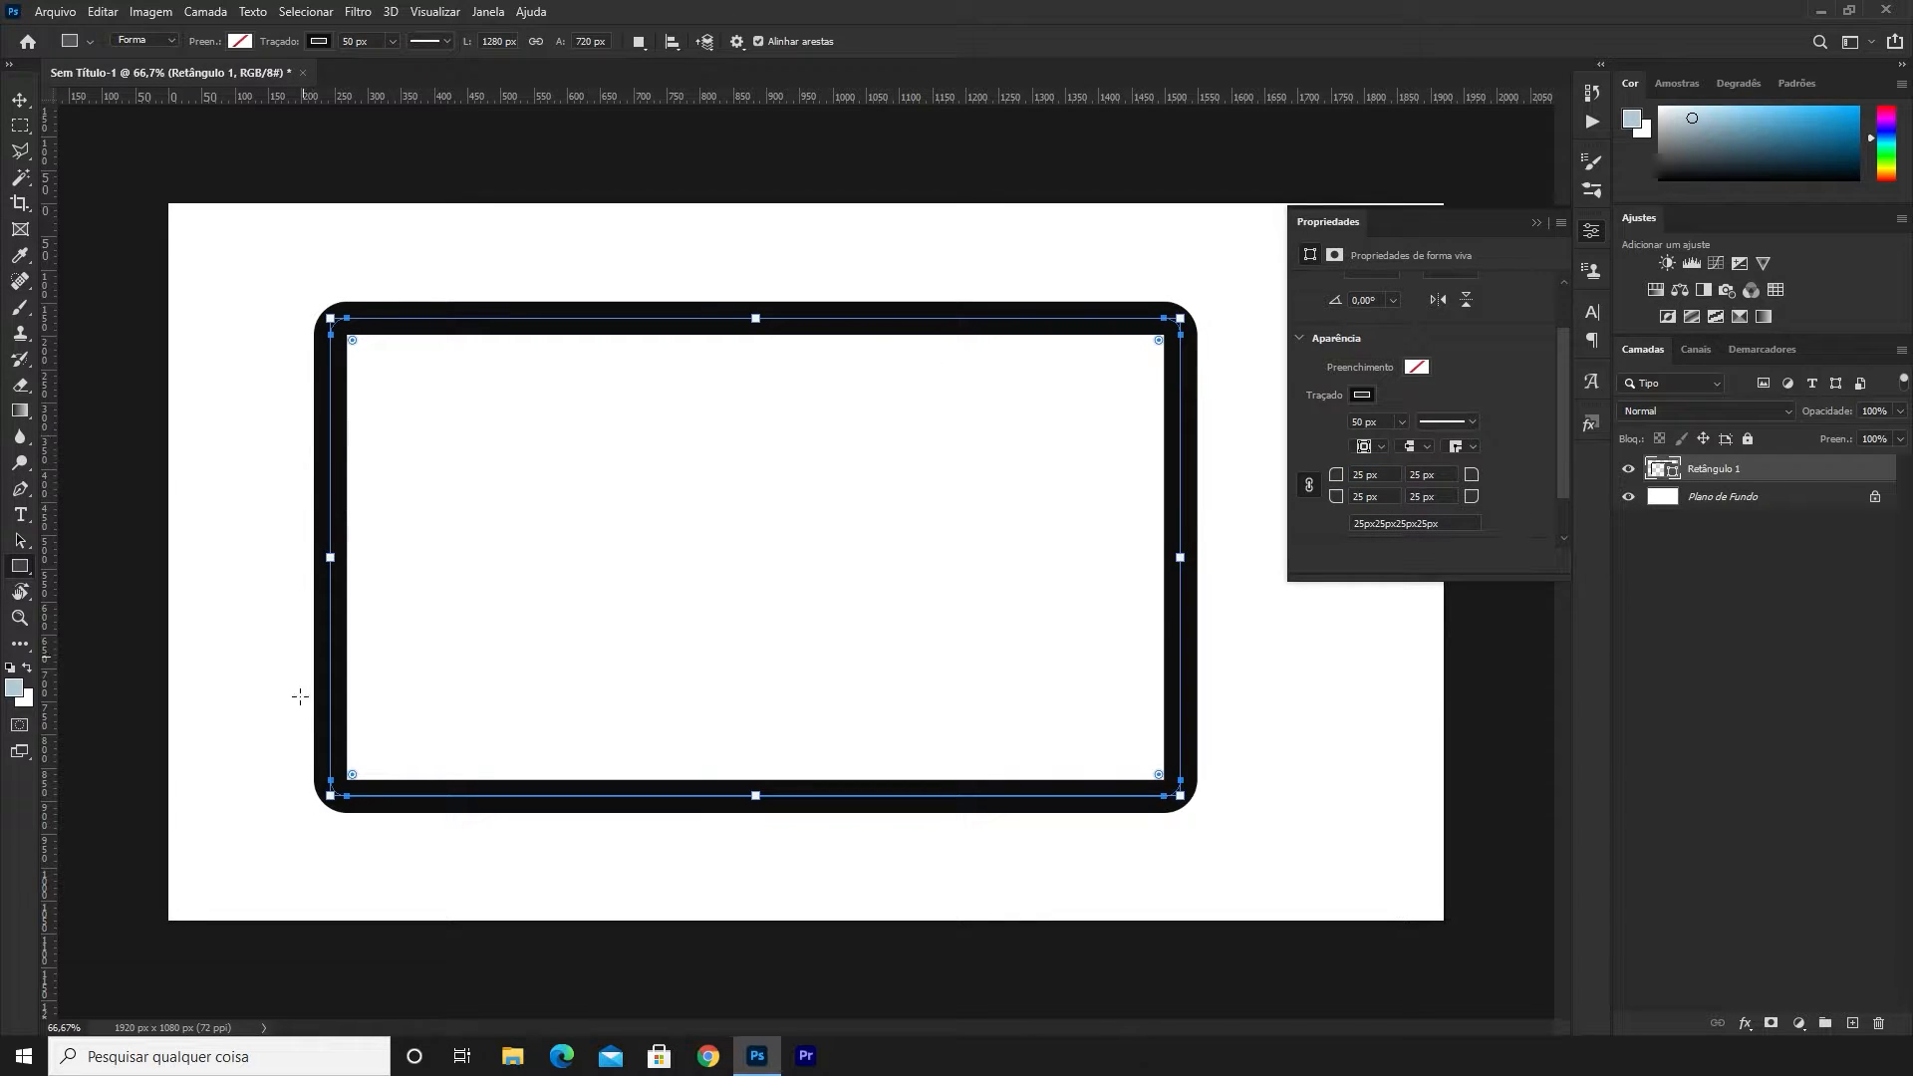
# Reset all four corner radii of the rectangle to 0 px and put the shape properties away
pyautogui.click(1375, 484)
pyautogui.write('0')
pyautogui.press('Return')
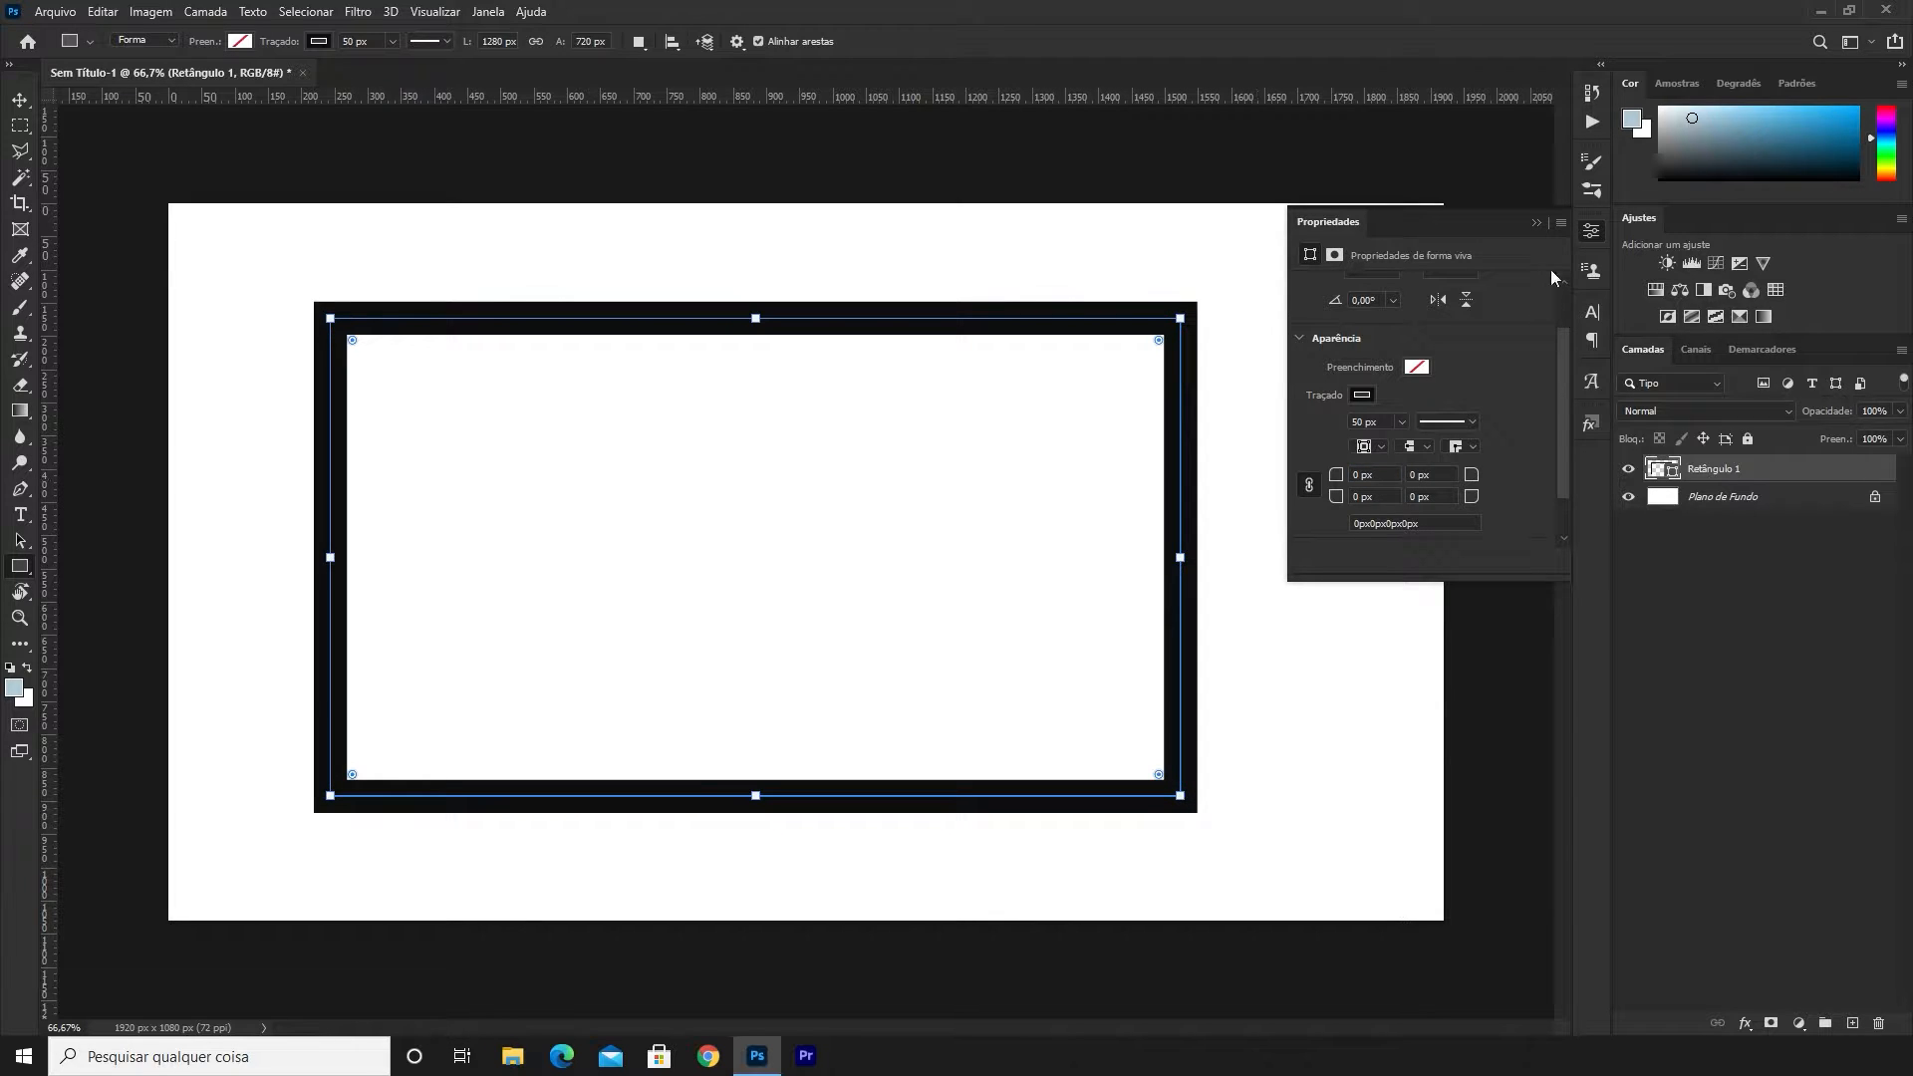
pyautogui.click(1536, 227)
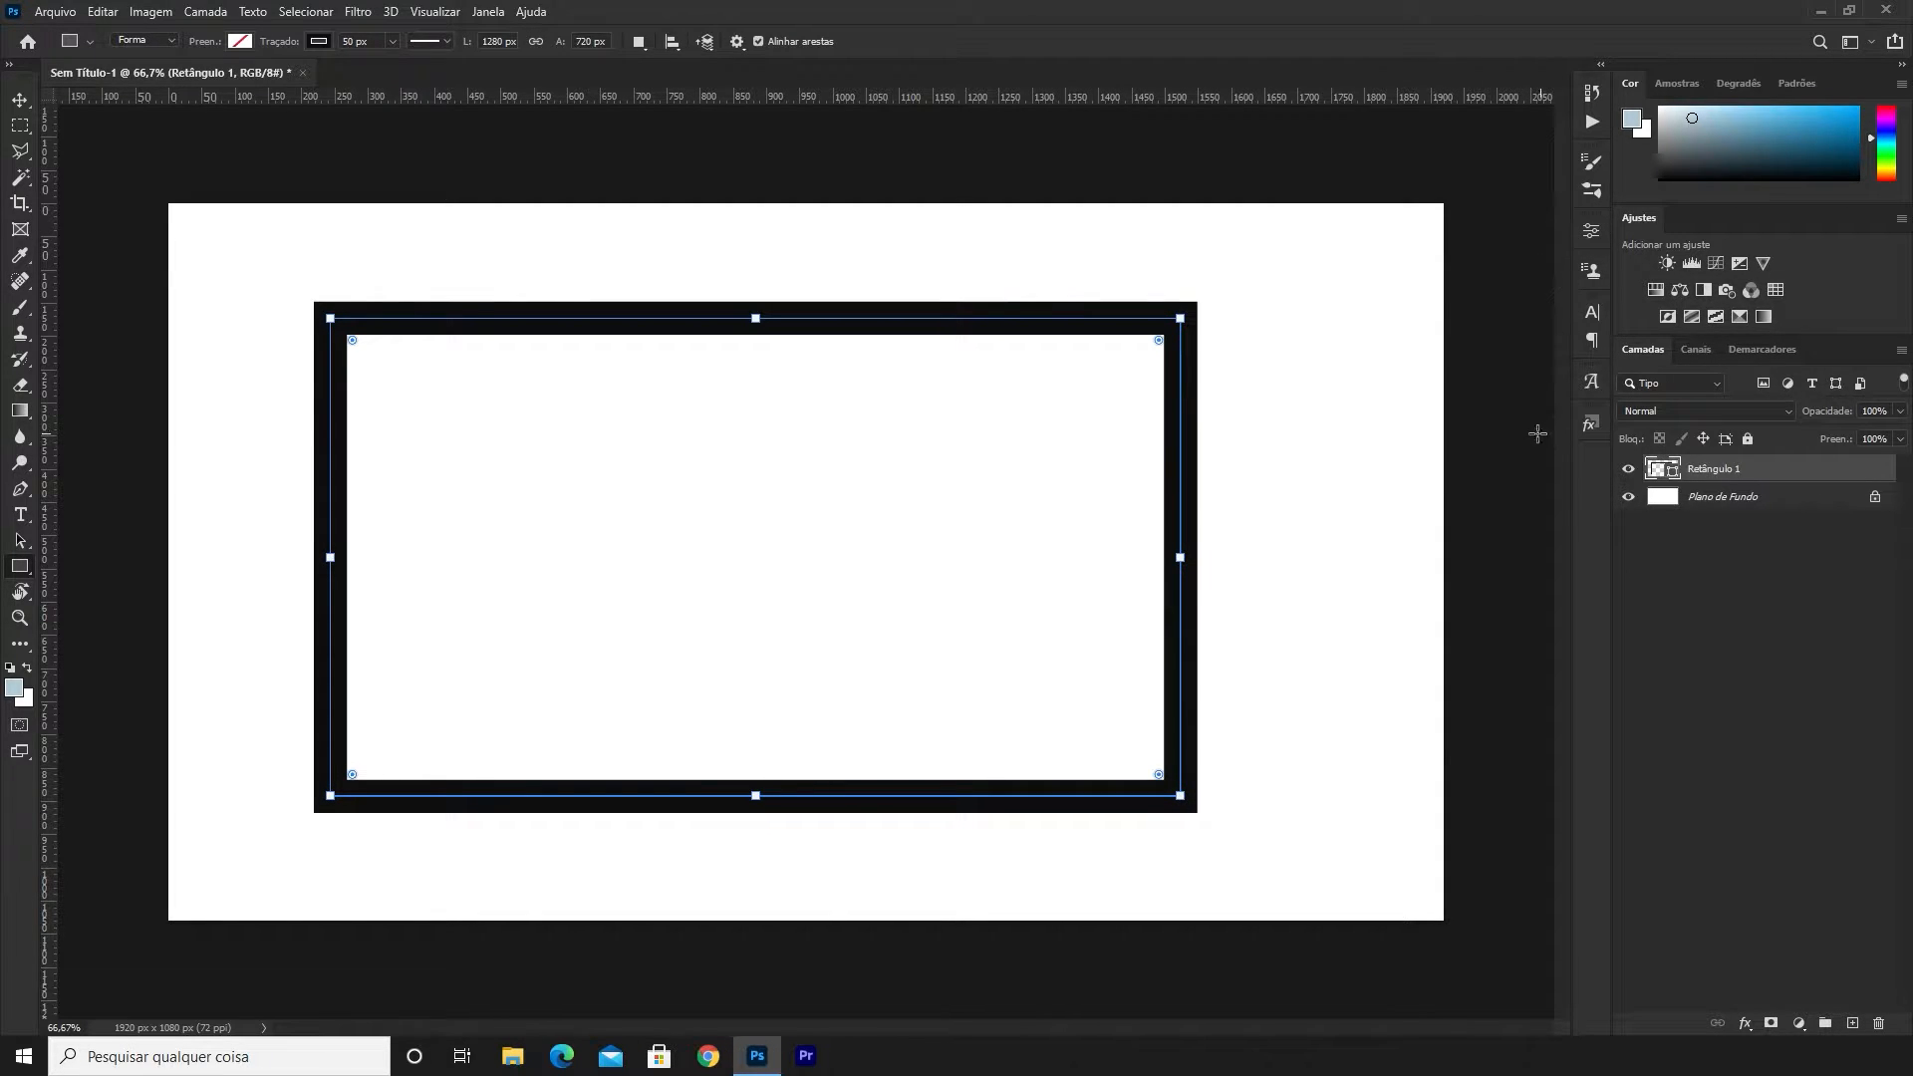
# Hide the white background layer, keeping the rectangle layer selected
pyautogui.click(1702, 498)
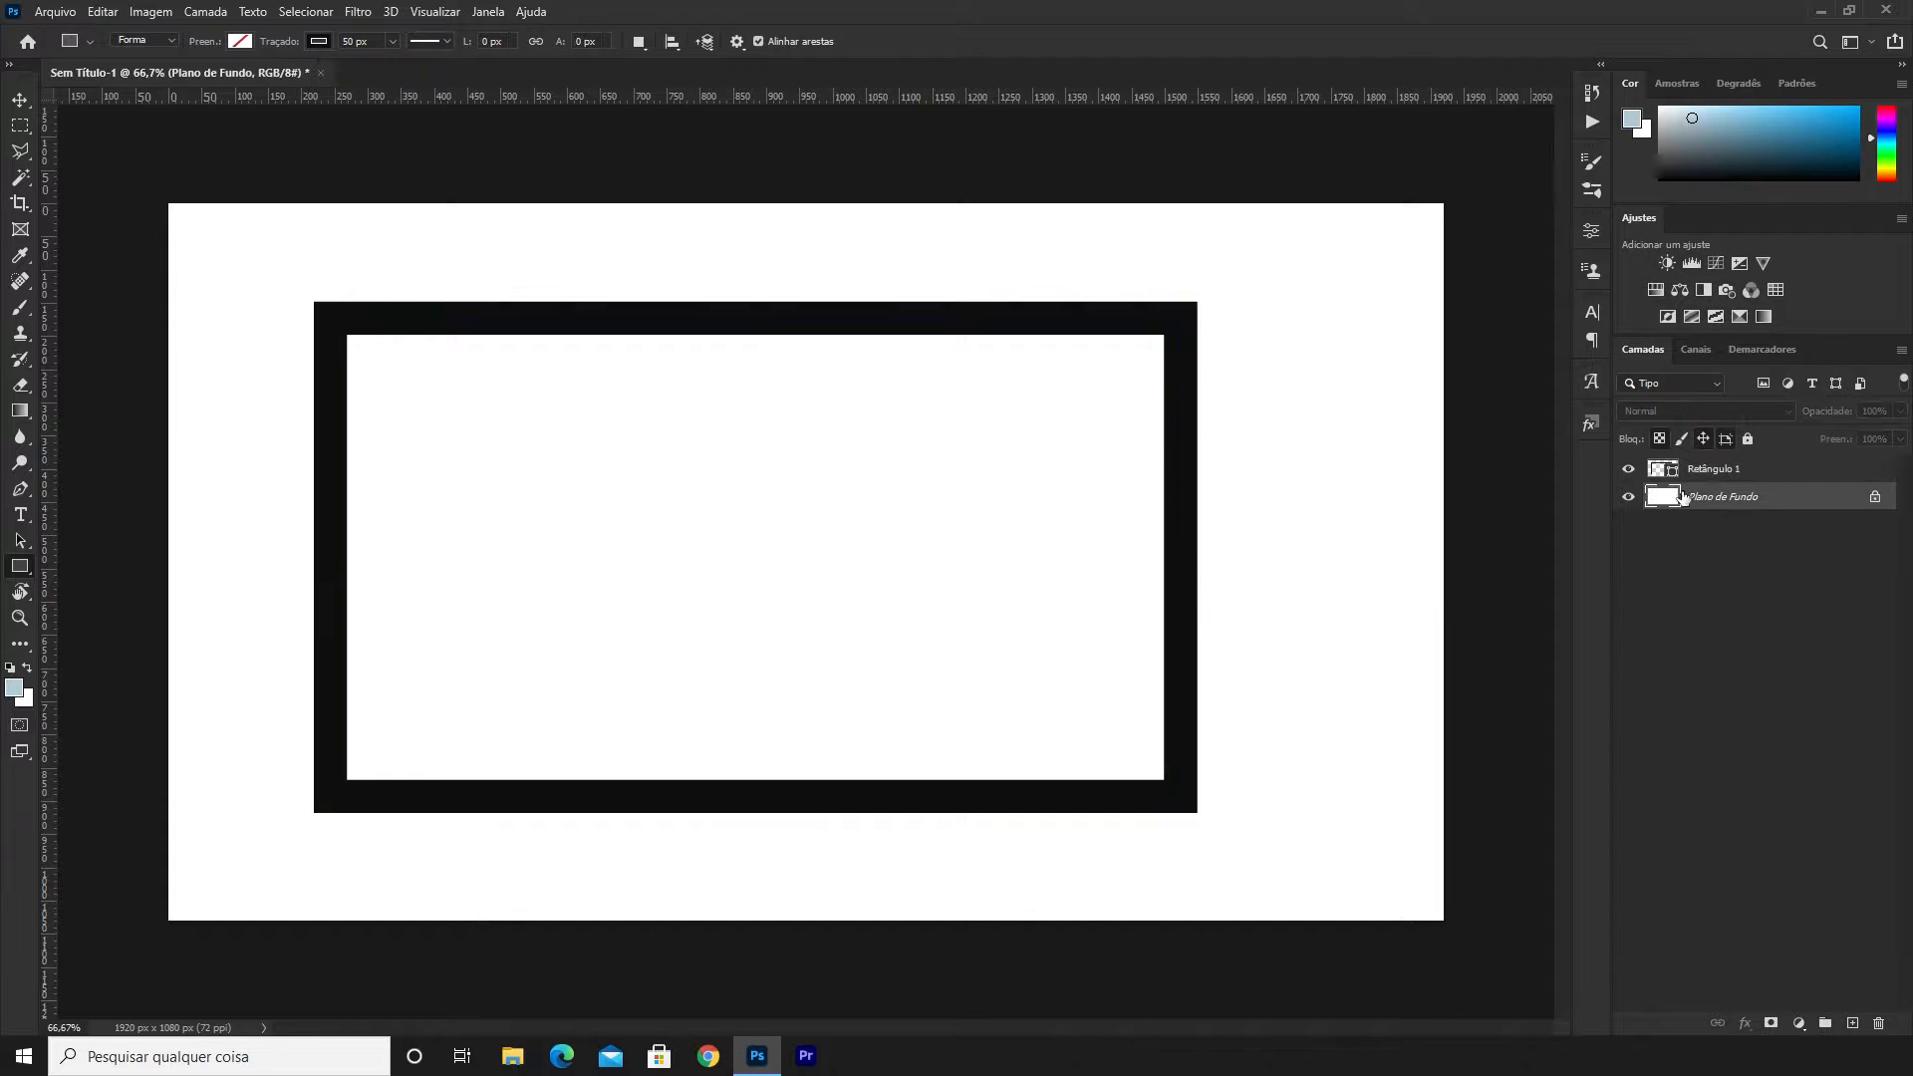
pyautogui.click(1706, 479)
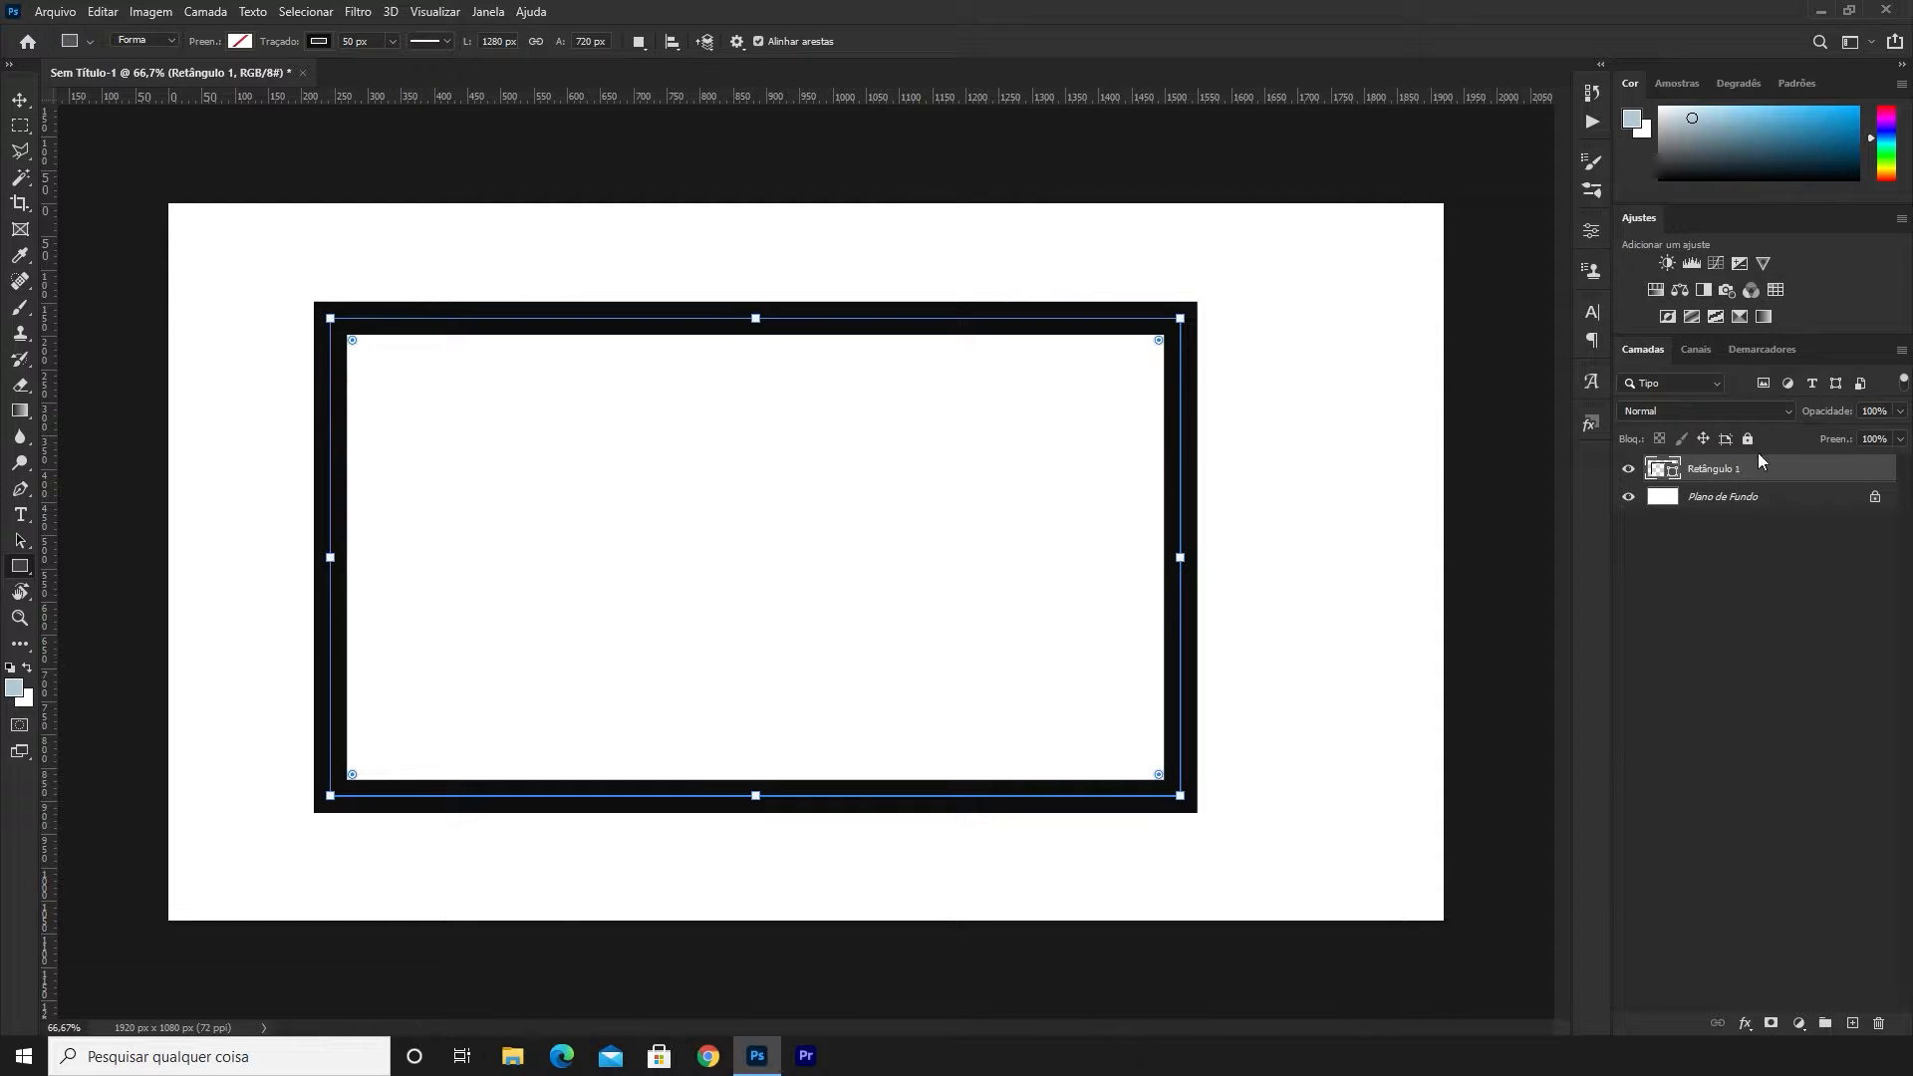
pyautogui.click(1629, 498)
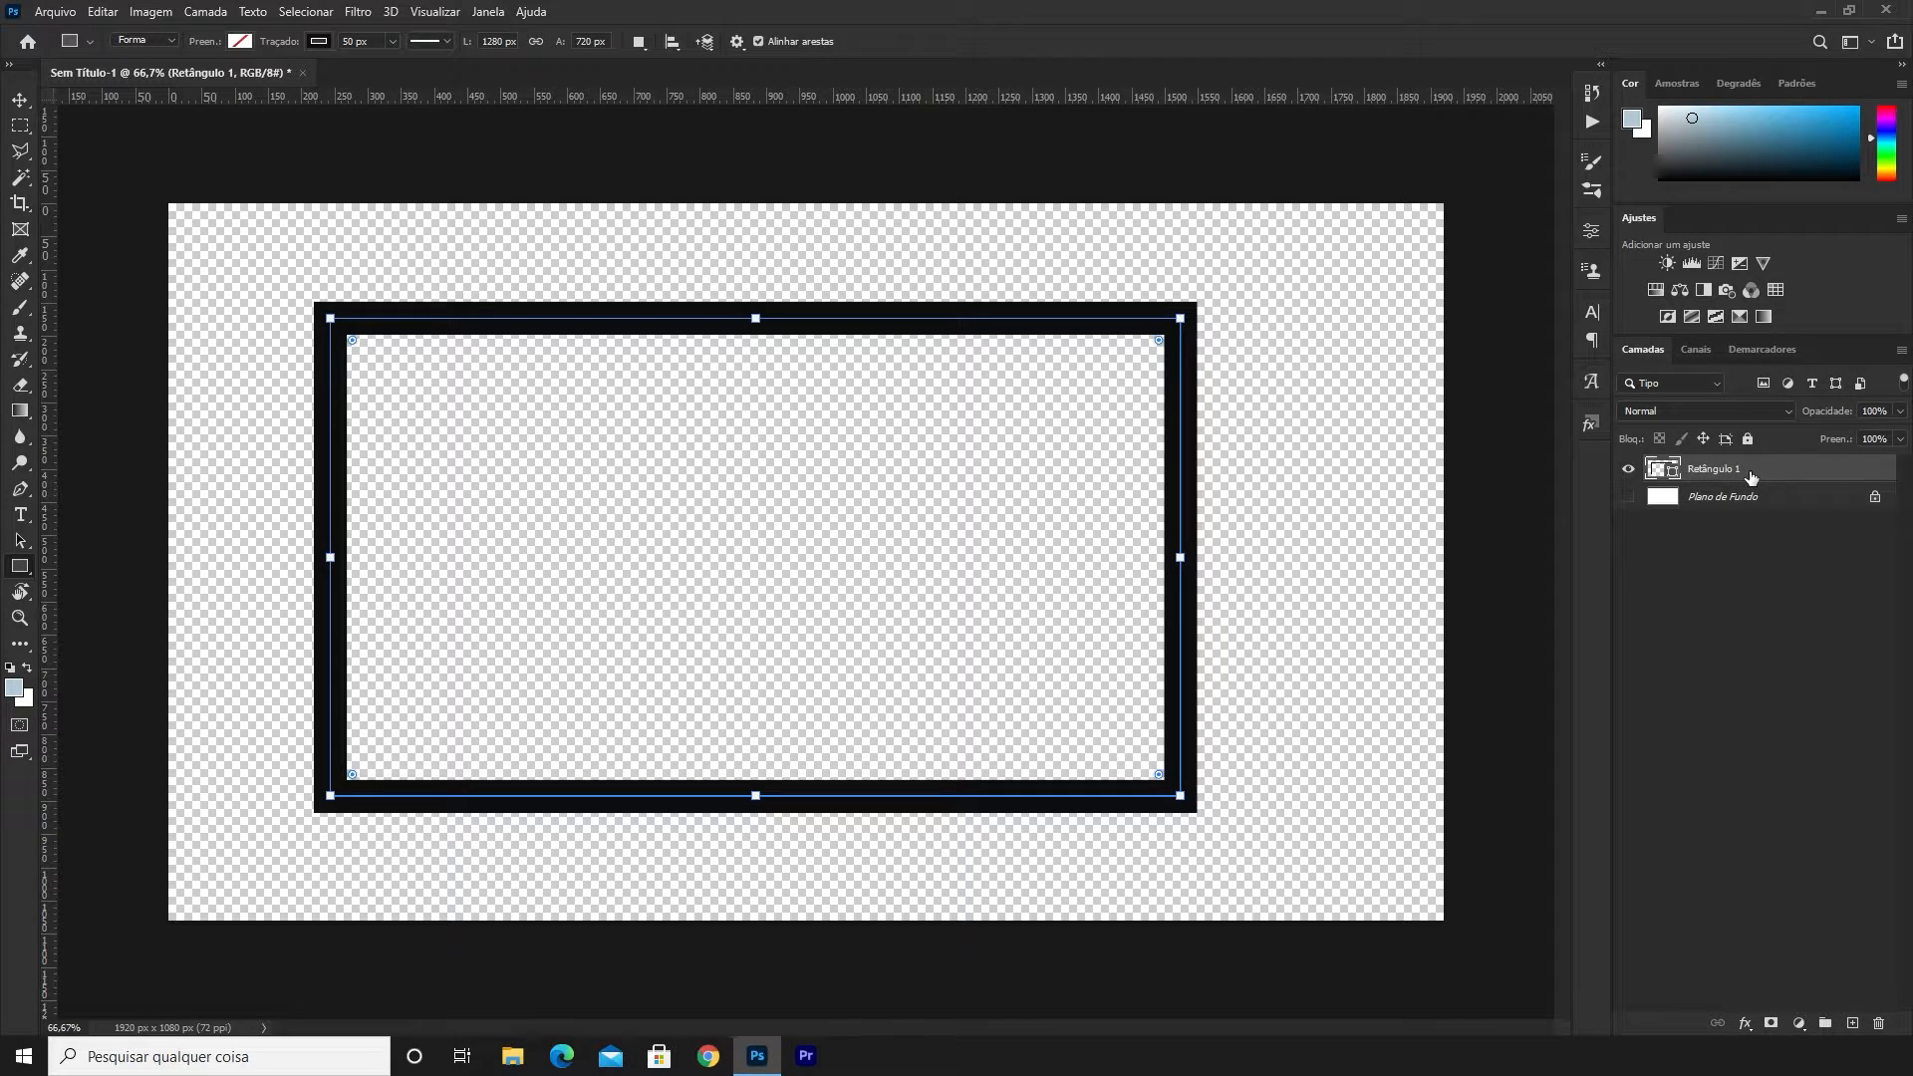
# Duplicate the rectangle layer and select the copy above the original
pyautogui.hotkey('ctrl', 'j')
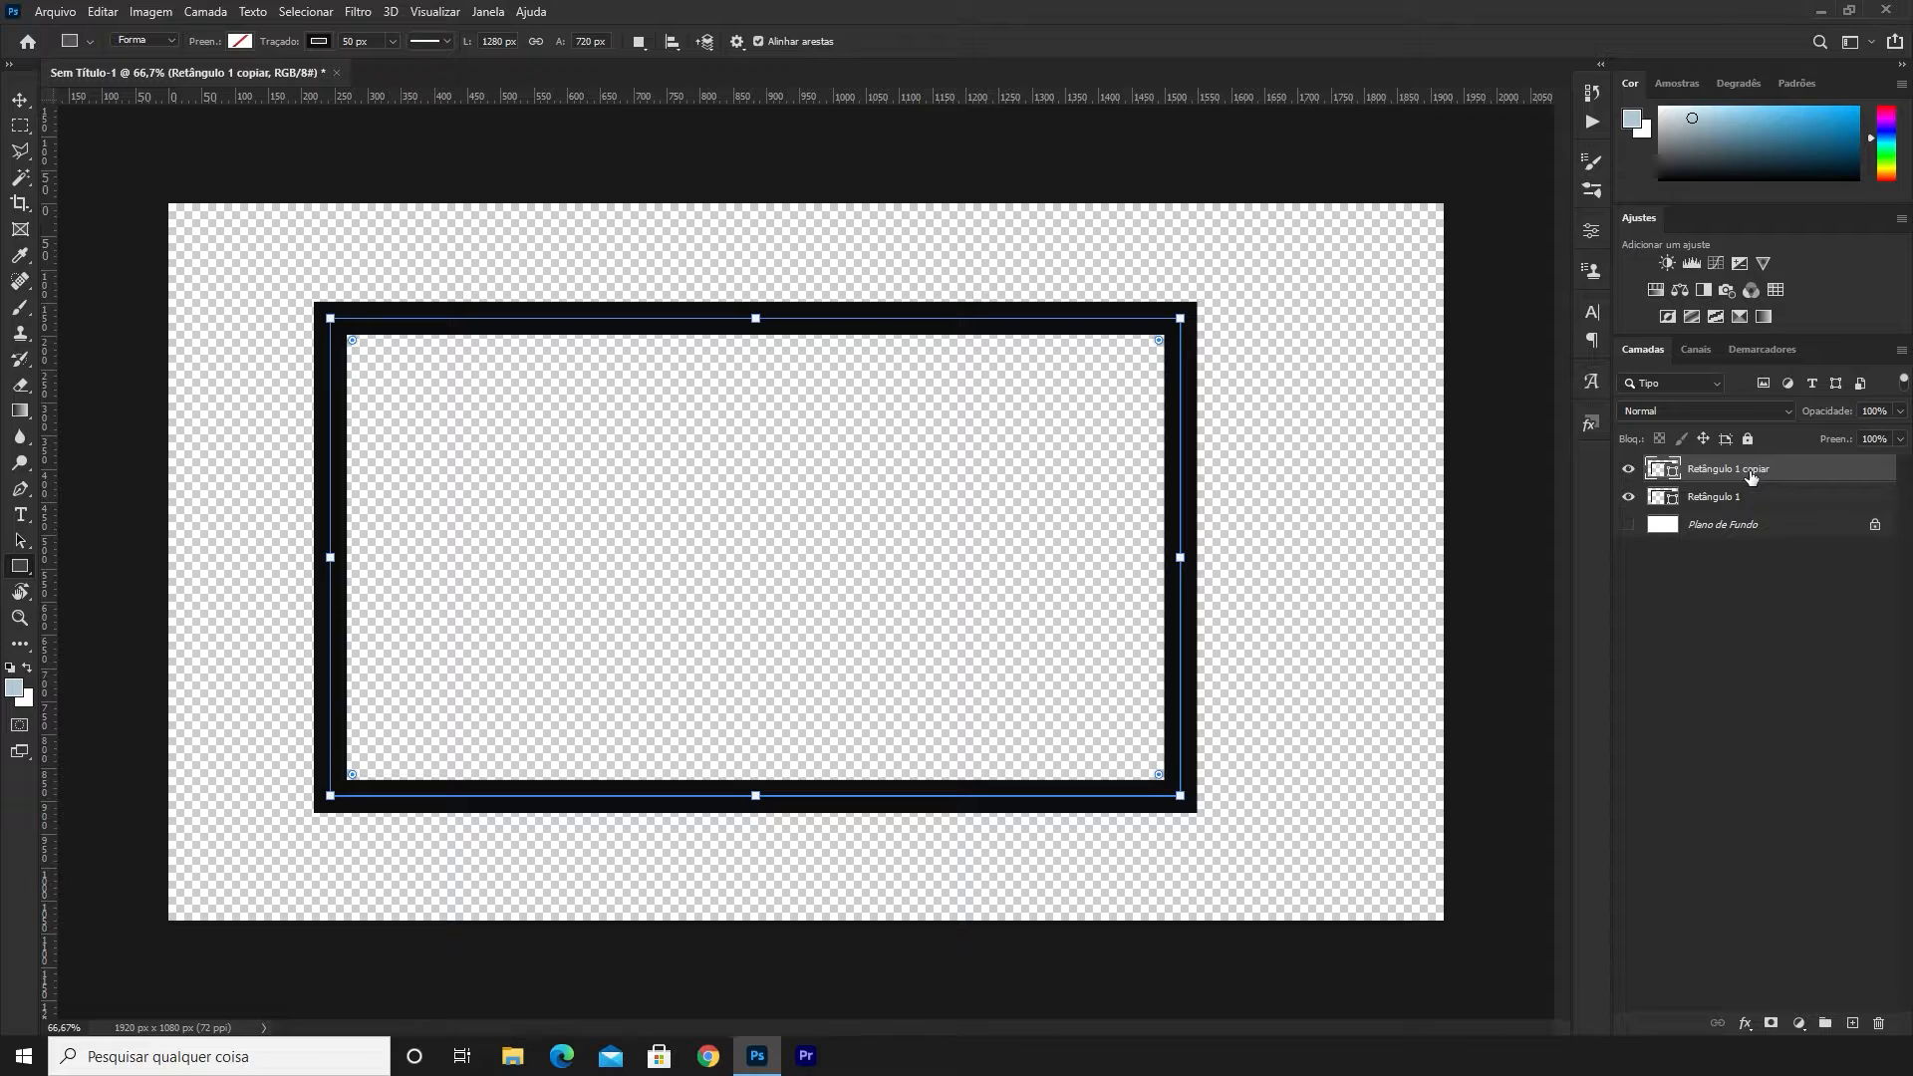
pyautogui.click(1759, 502)
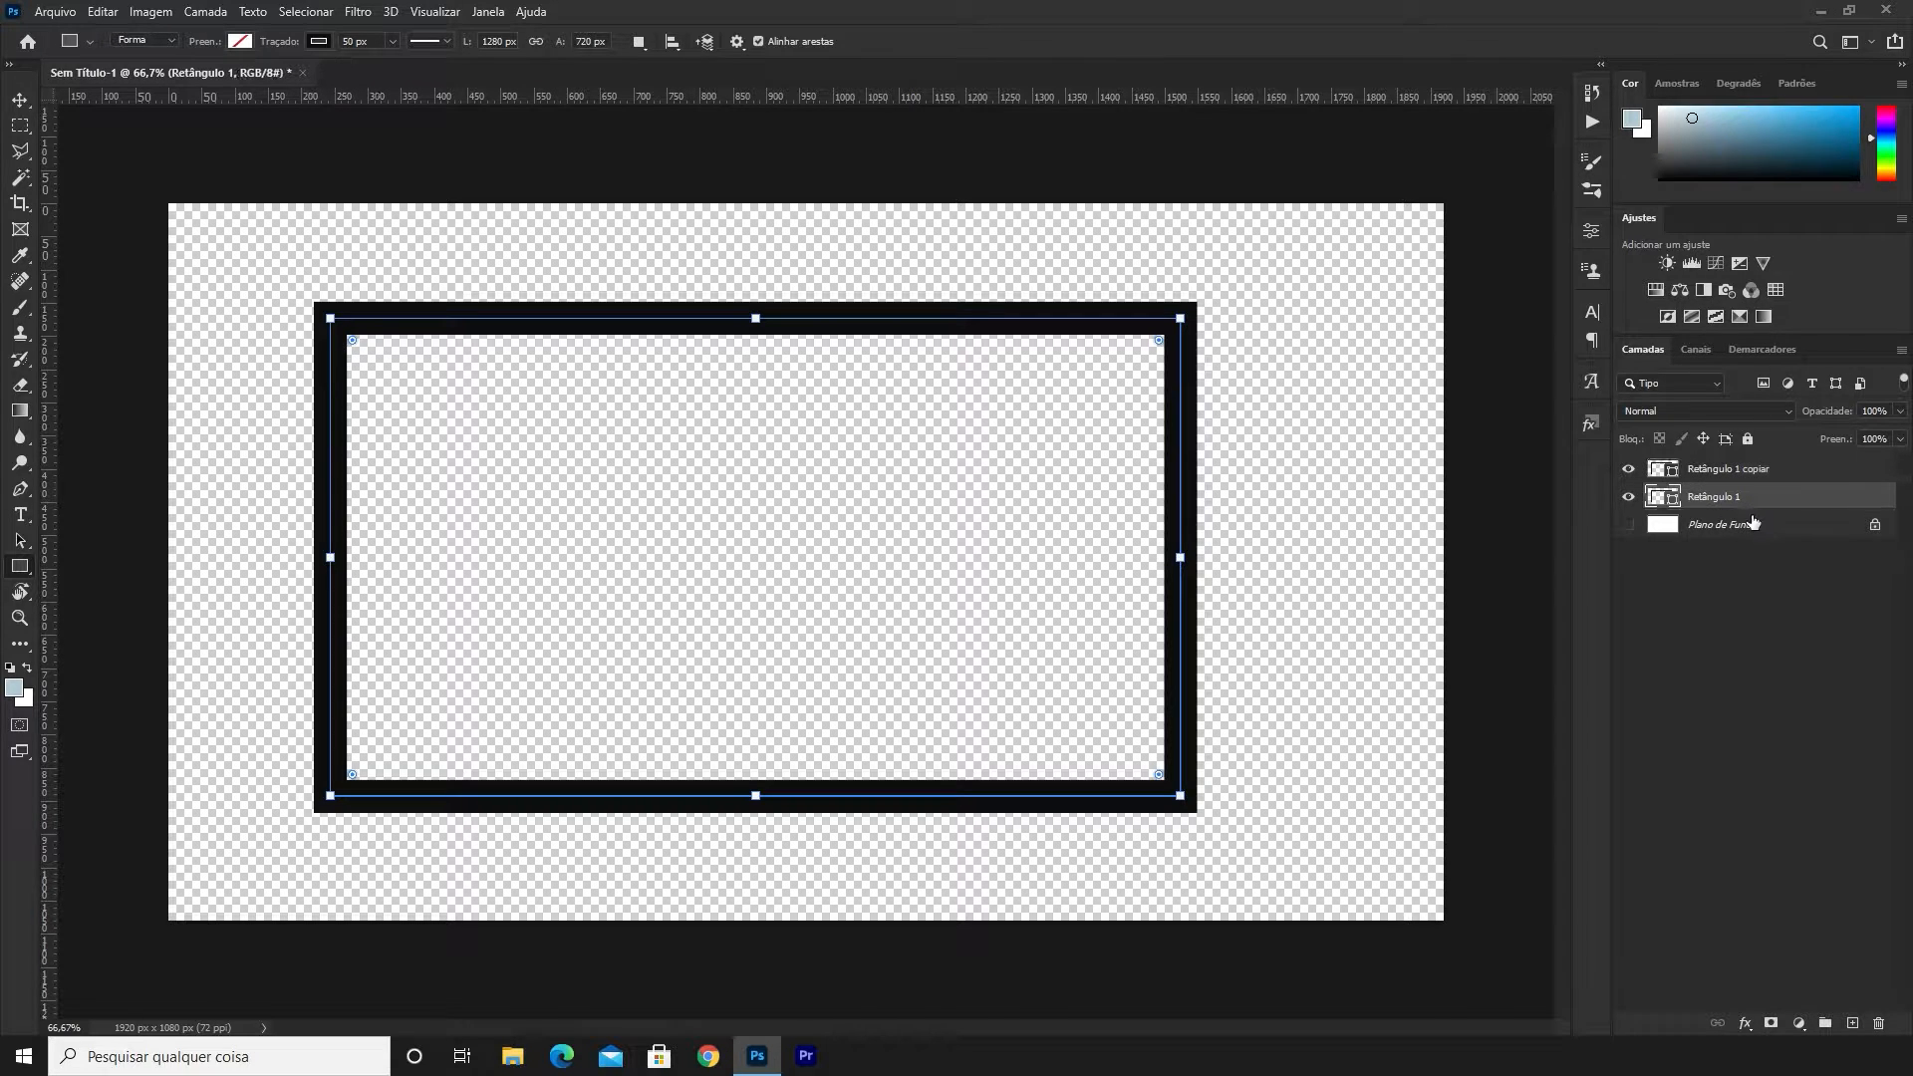
pyautogui.click(1760, 478)
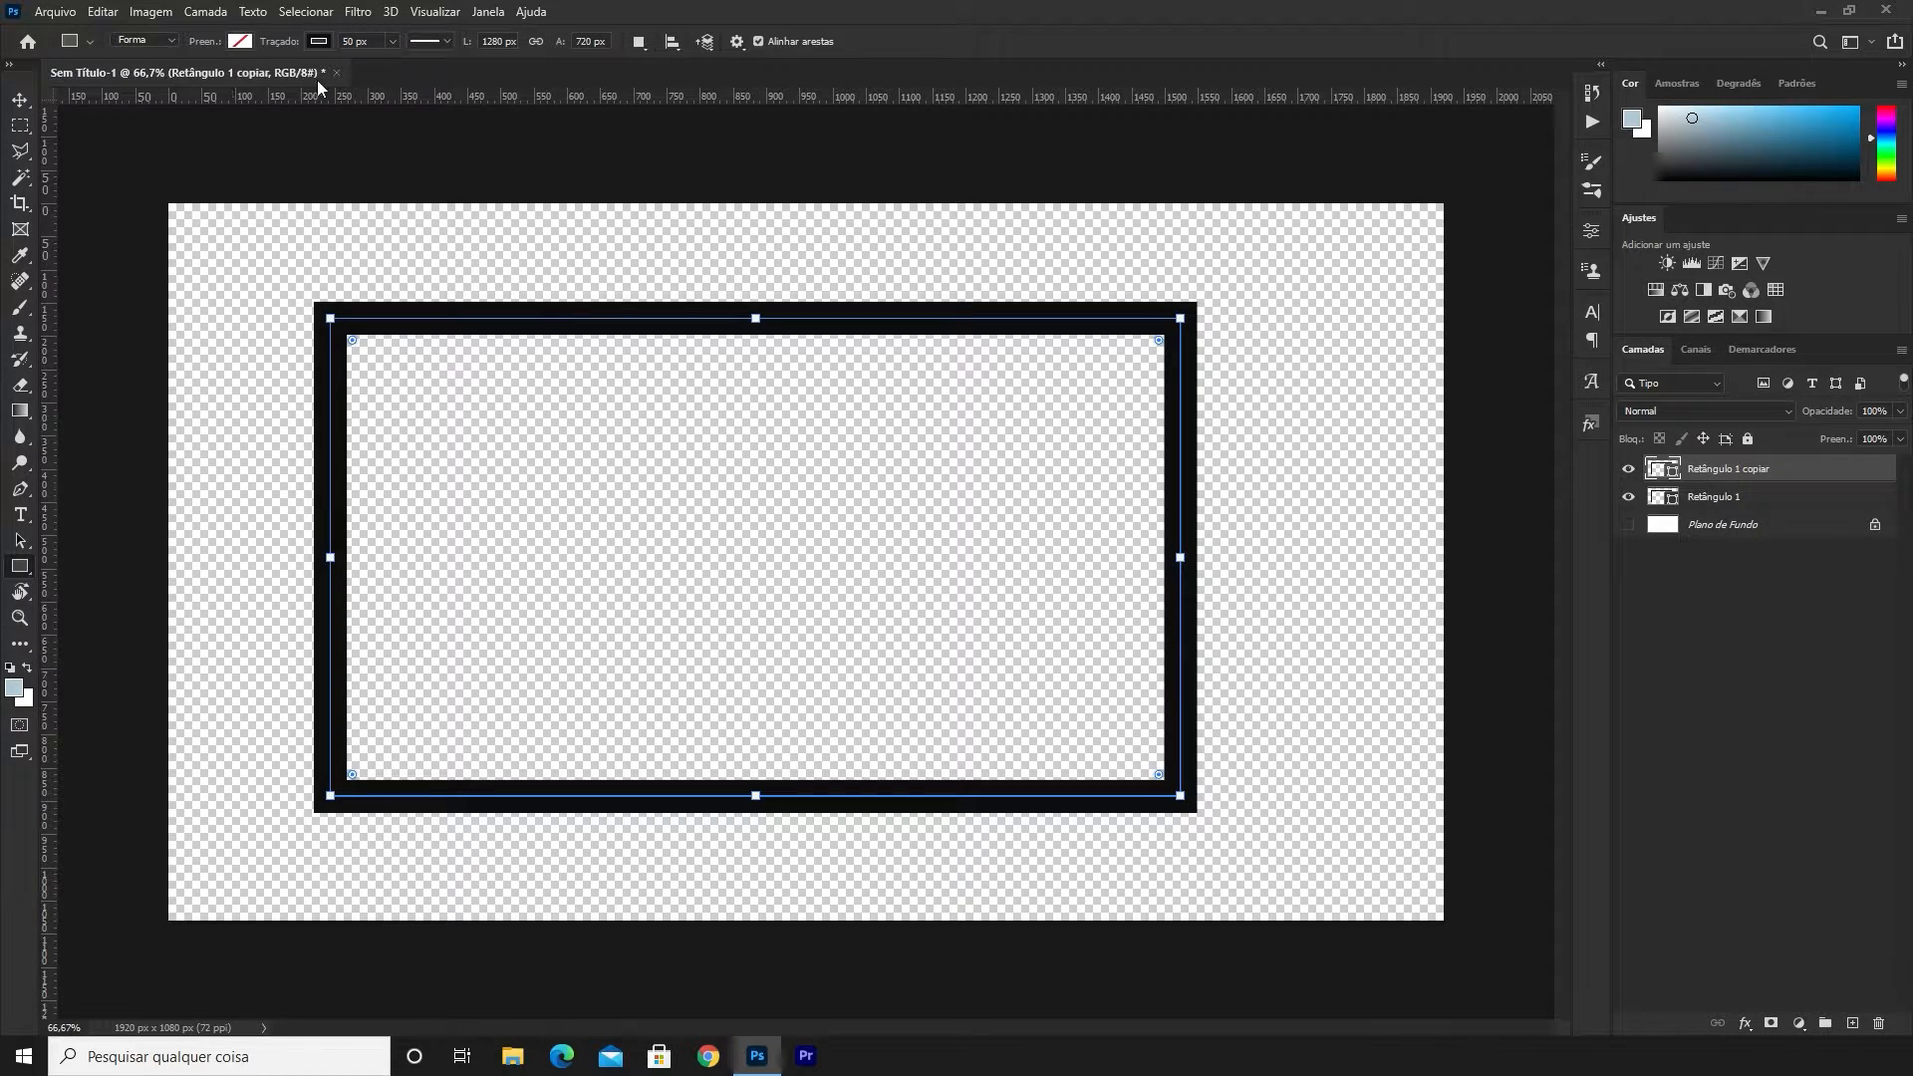
# Set the rectangle copy's stroke width to 15 px and its stroke colour to bright blue
pyautogui.click(357, 41)
pyautogui.write('15')
pyautogui.click(318, 42)
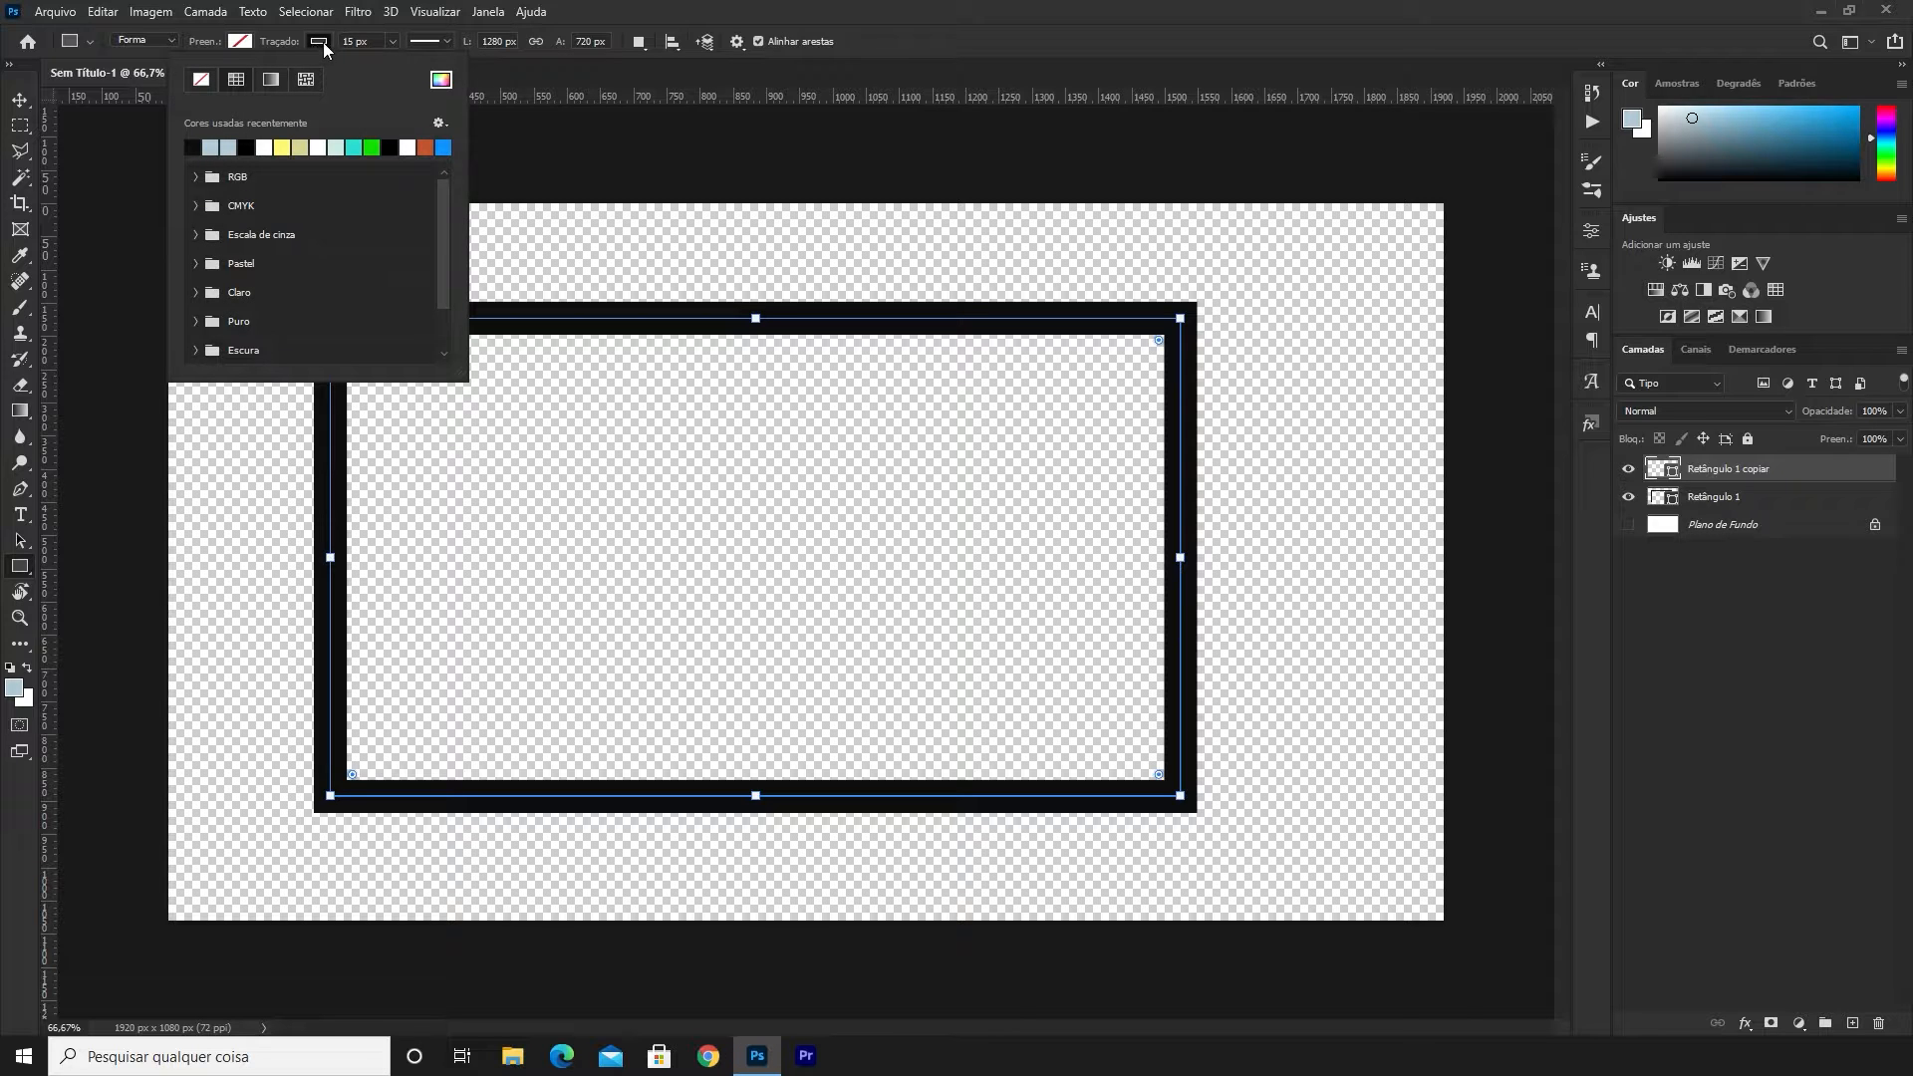
pyautogui.click(441, 81)
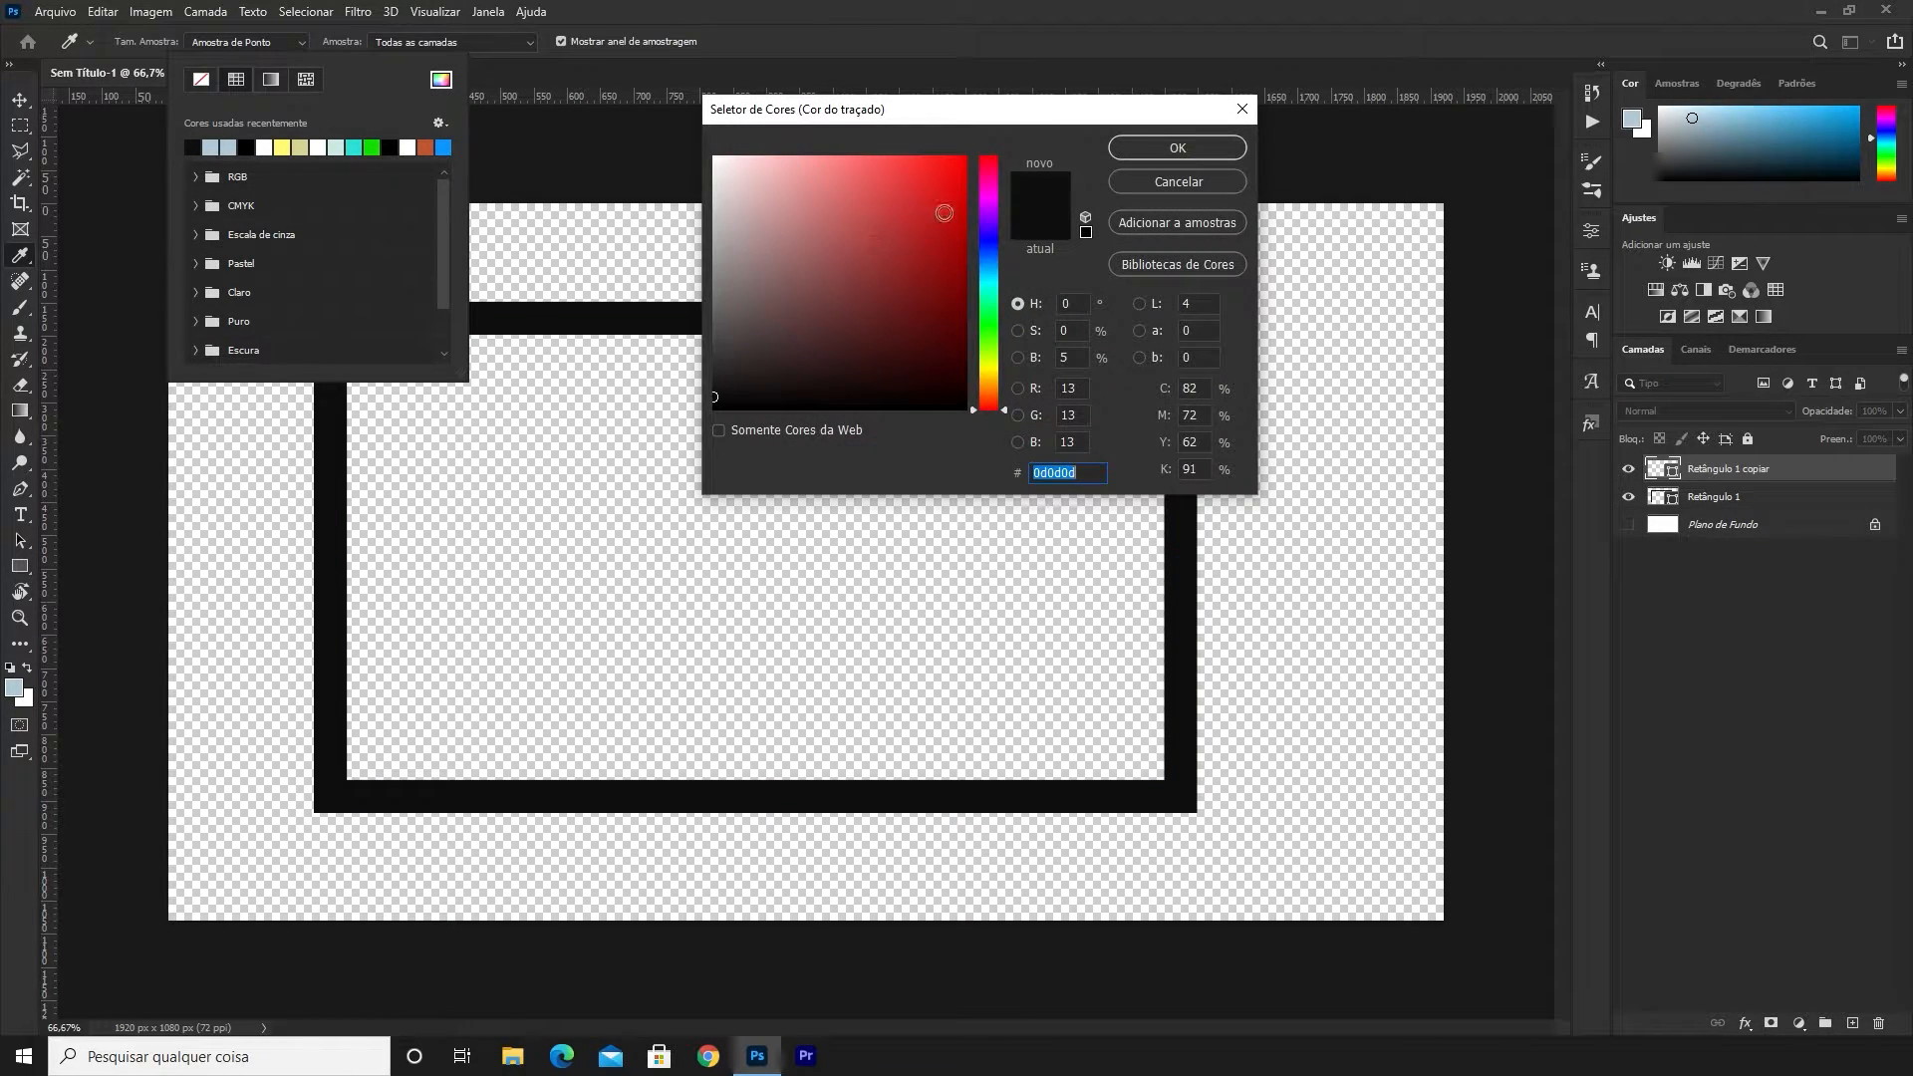
pyautogui.moveTo(989, 321)
pyautogui.mouseDown()
pyautogui.moveTo(989, 264)
pyautogui.moveTo(932, 194)
pyautogui.moveTo(927, 151)
pyautogui.mouseUp()
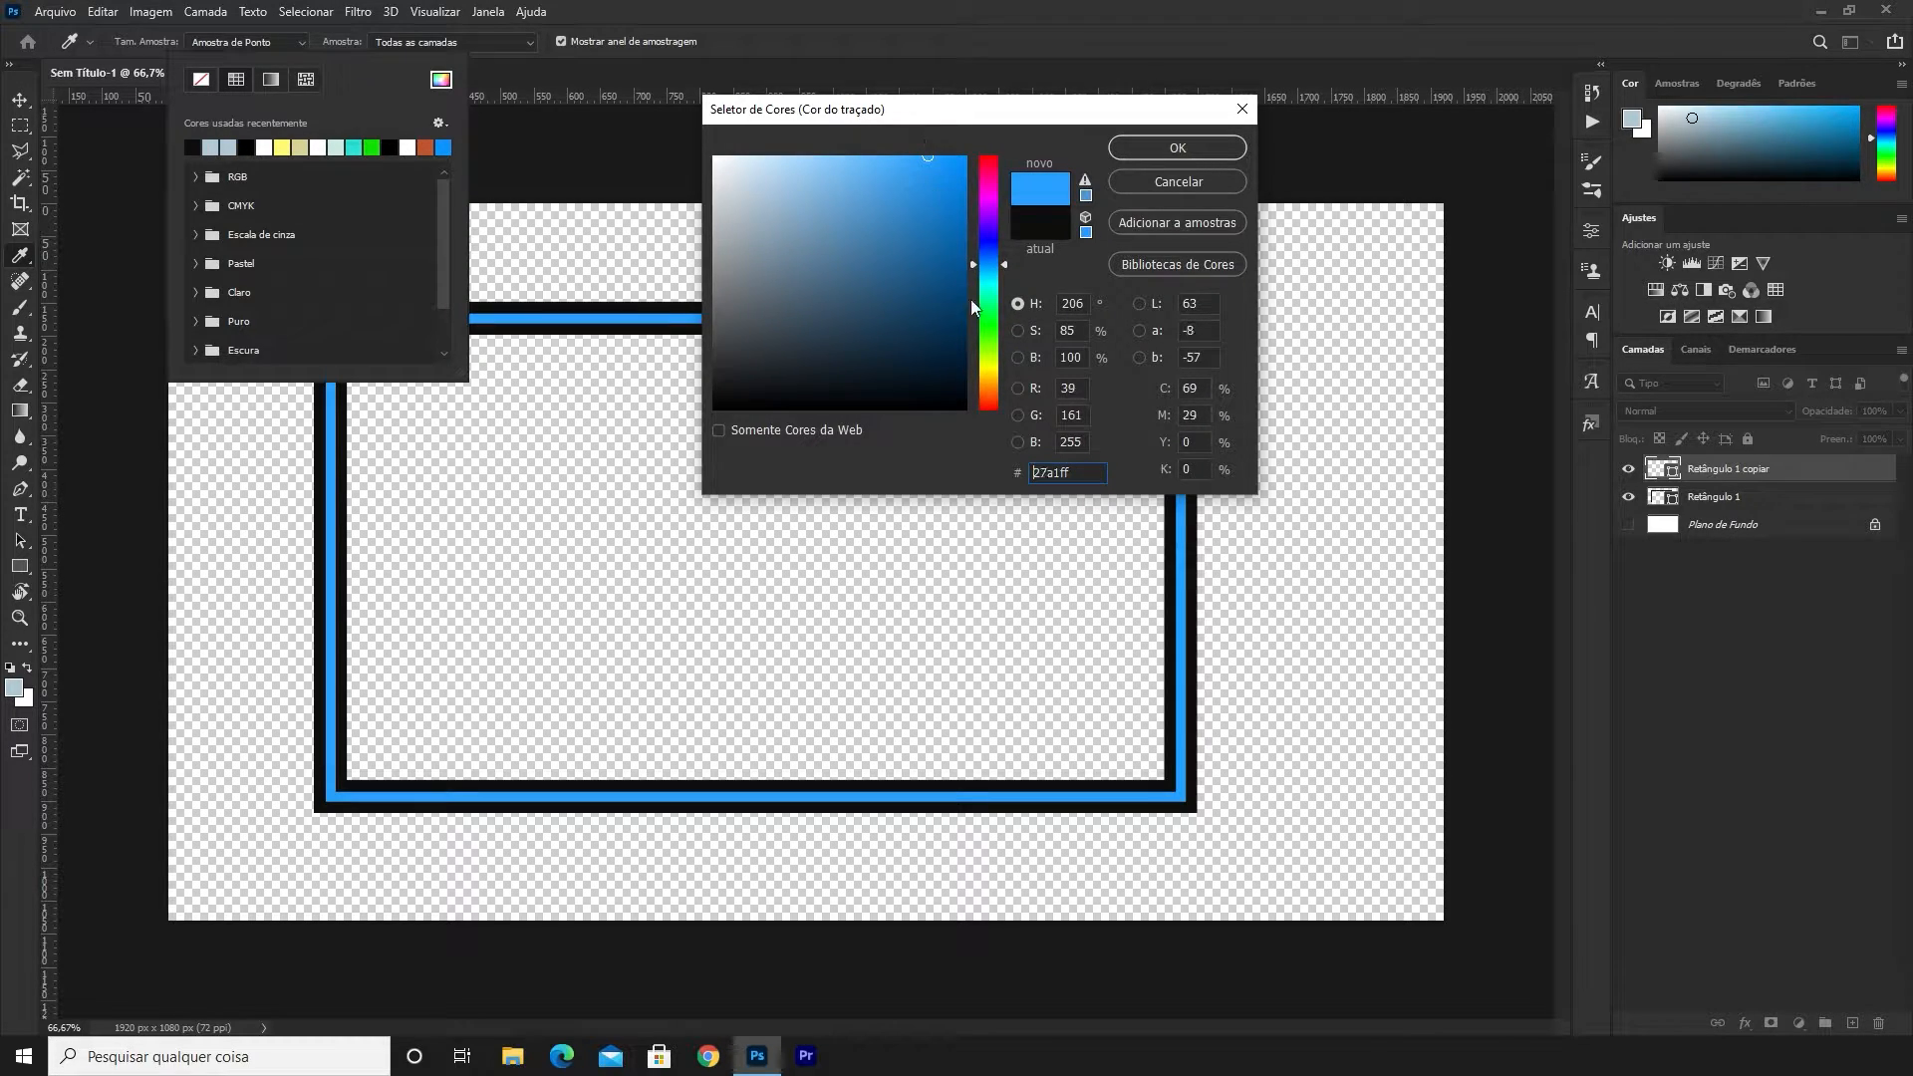
pyautogui.click(987, 271)
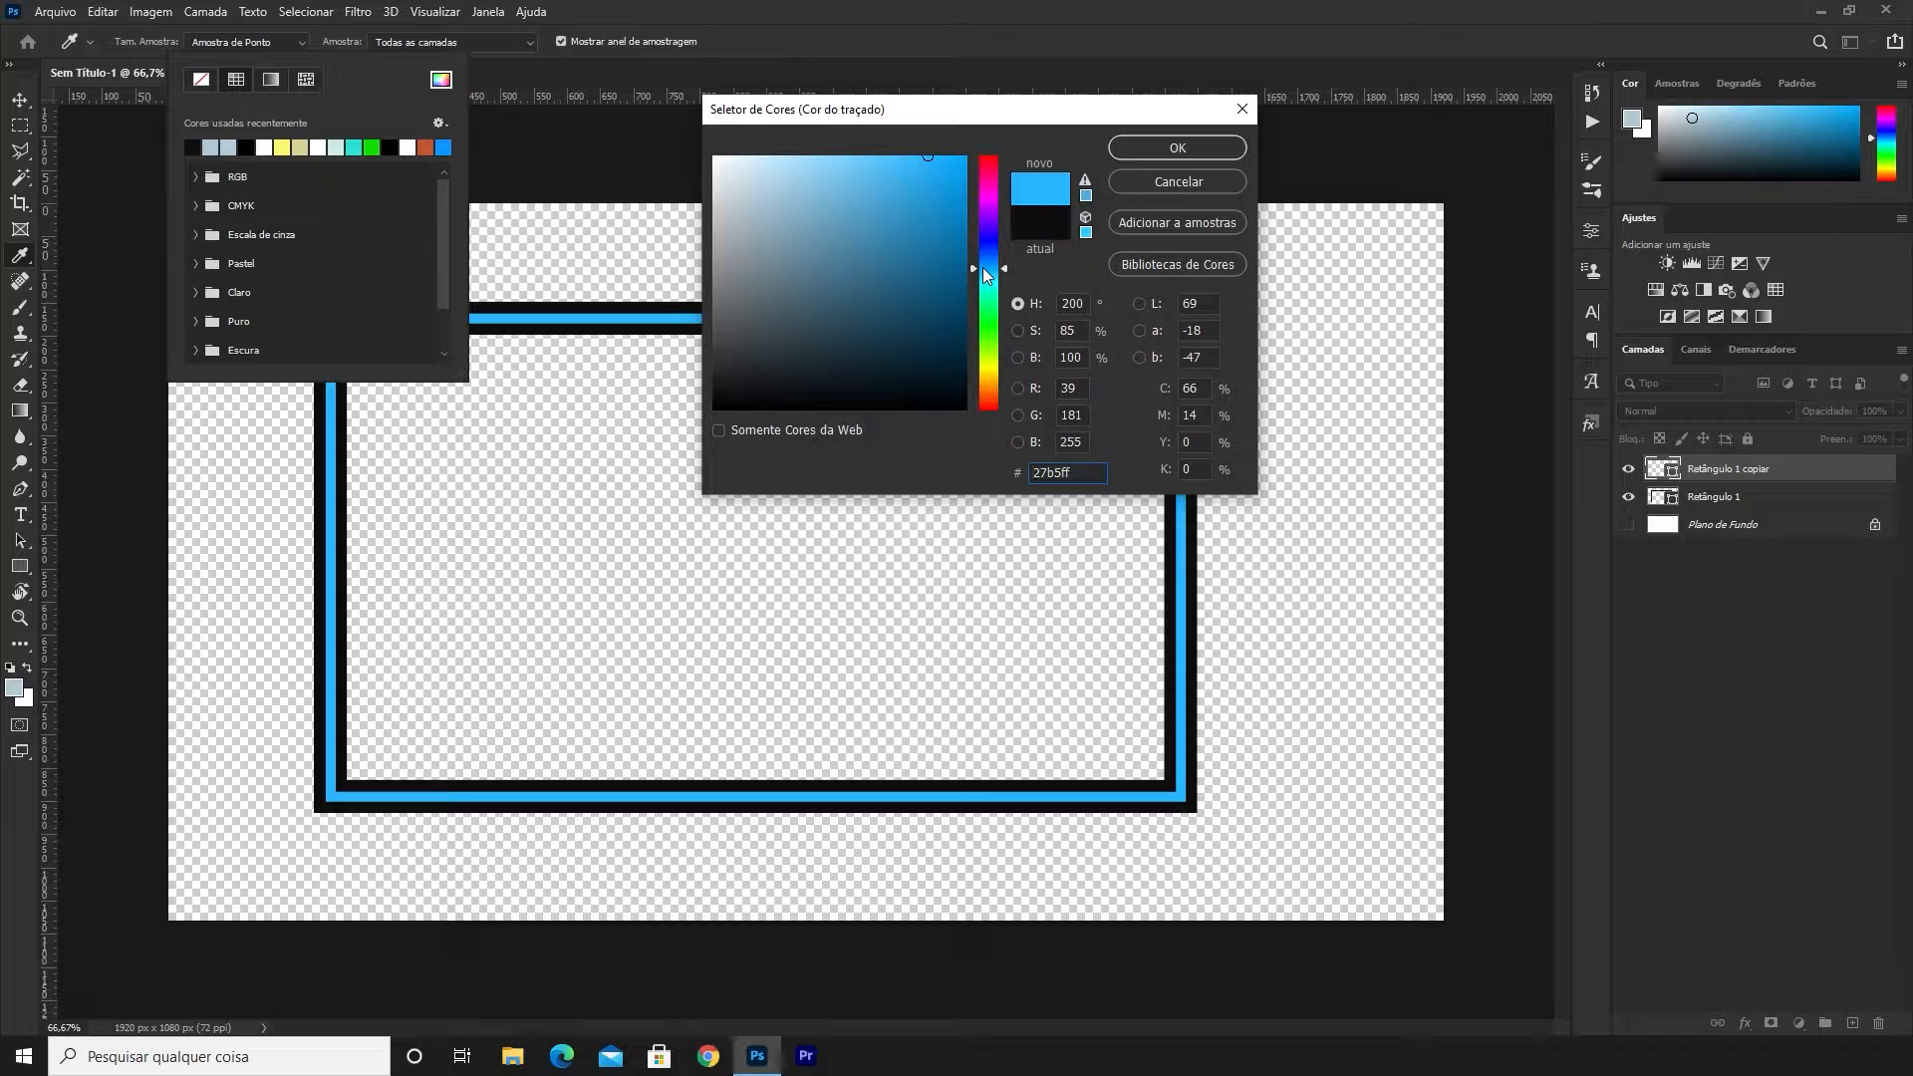
pyautogui.moveTo(954, 176); pyautogui.dragTo(937, 137)
pyautogui.doubleClick(1079, 471)
pyautogui.click(1154, 146)
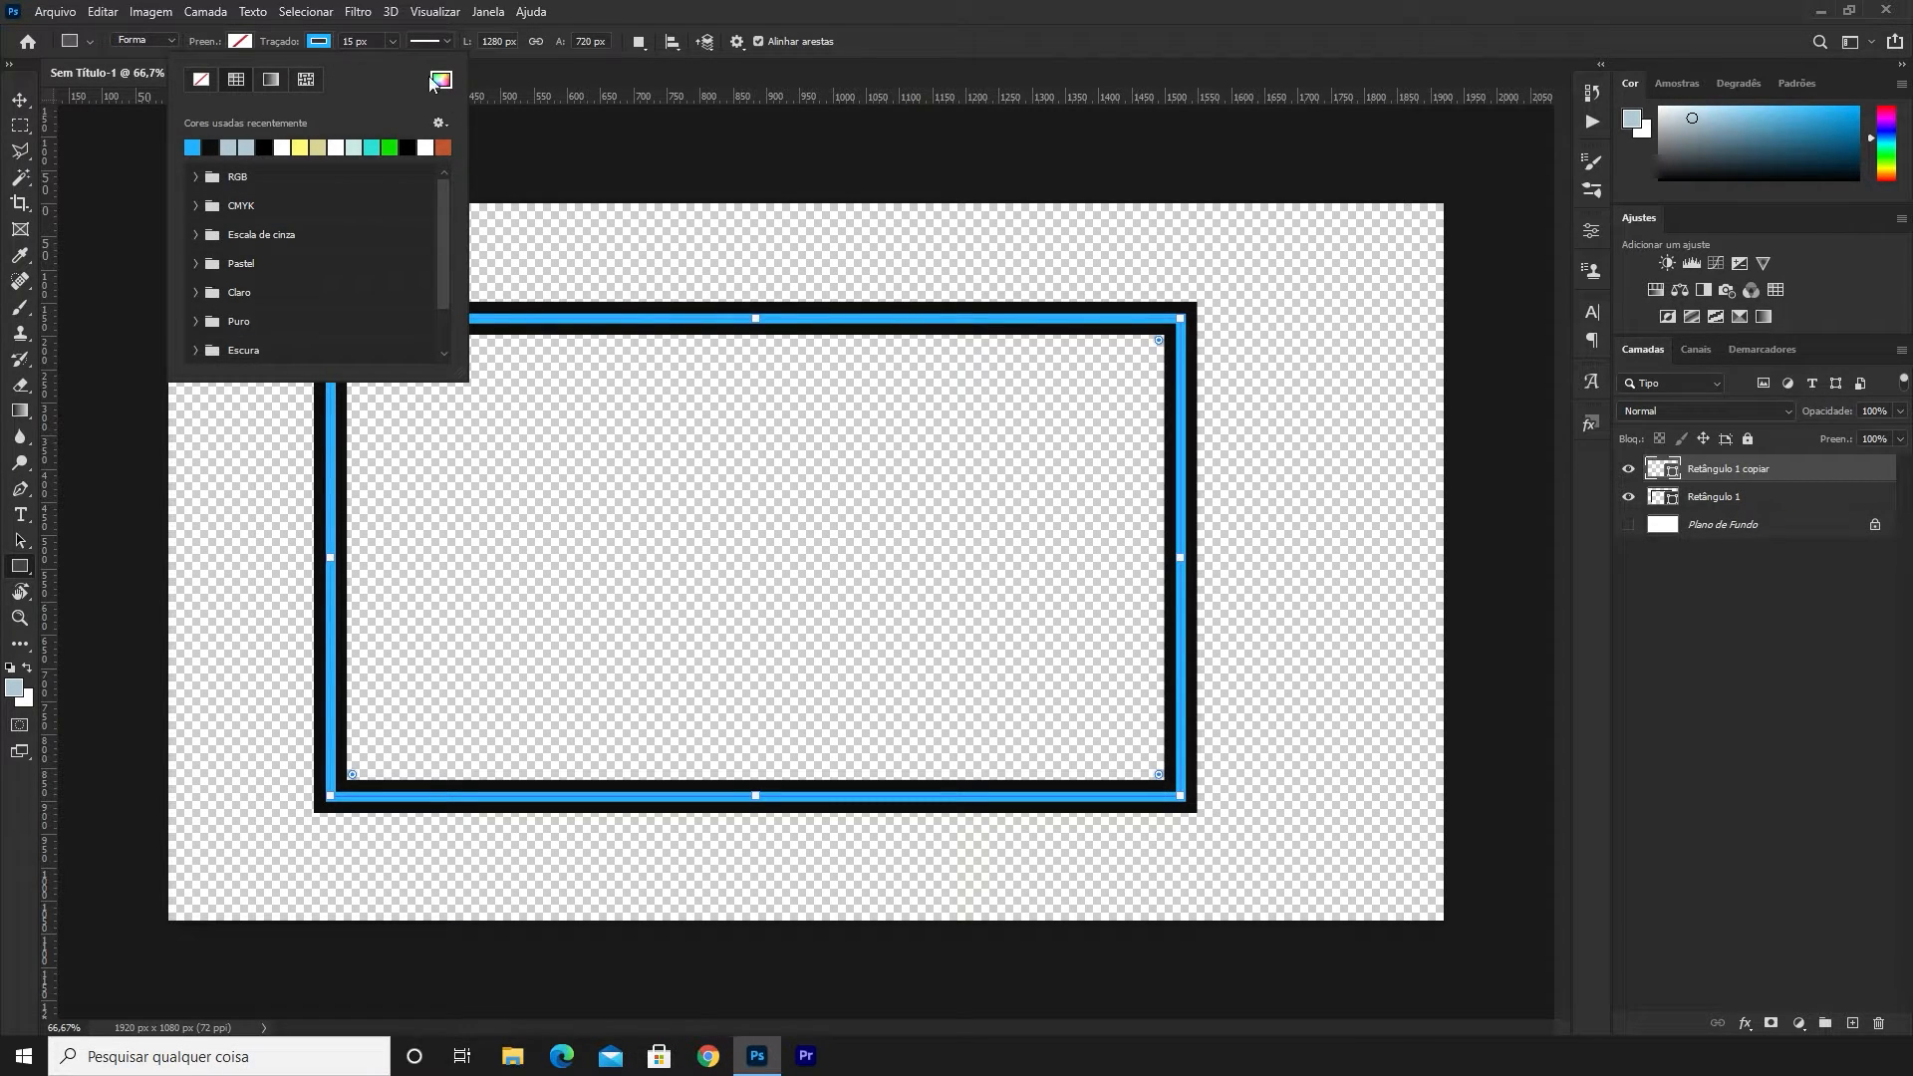
# Thin the rectangle copy's blue stroke to 5 px
pyautogui.click(319, 42)
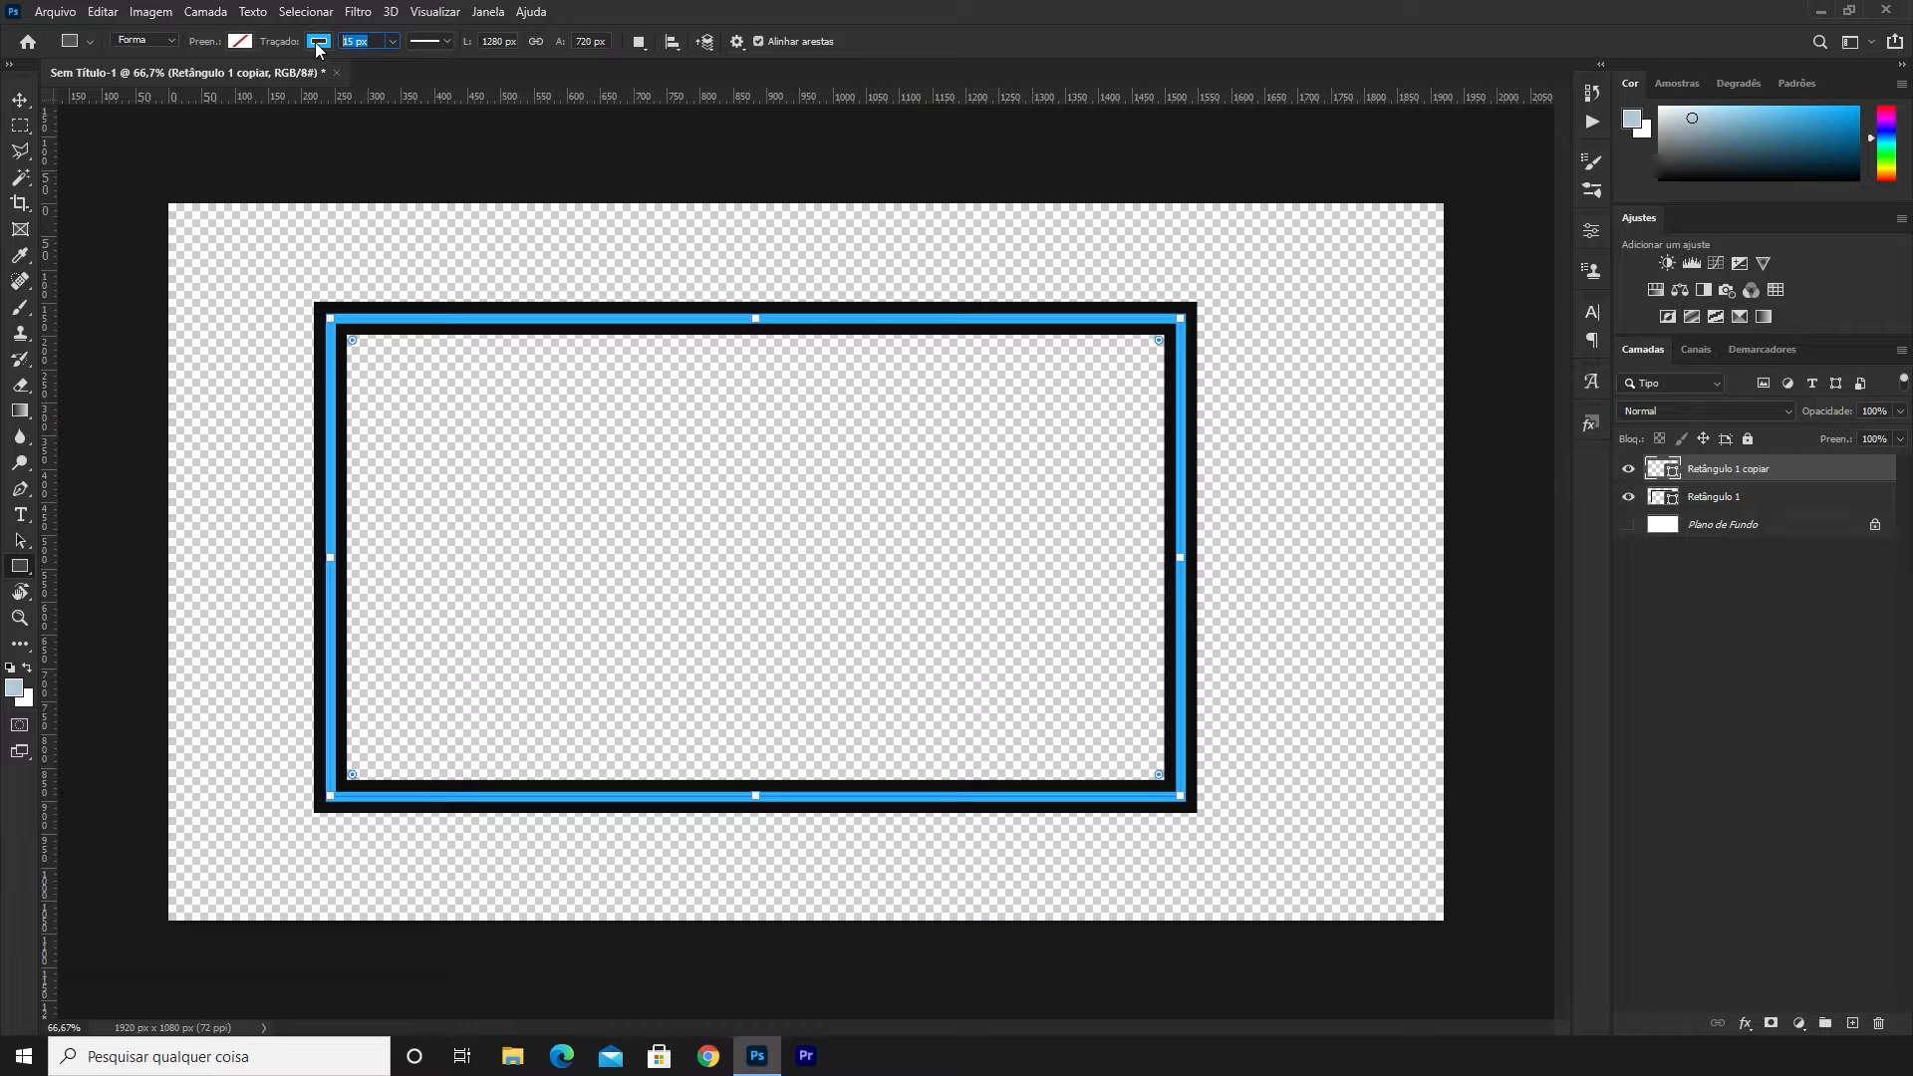
pyautogui.write('5')
pyautogui.press('Return')
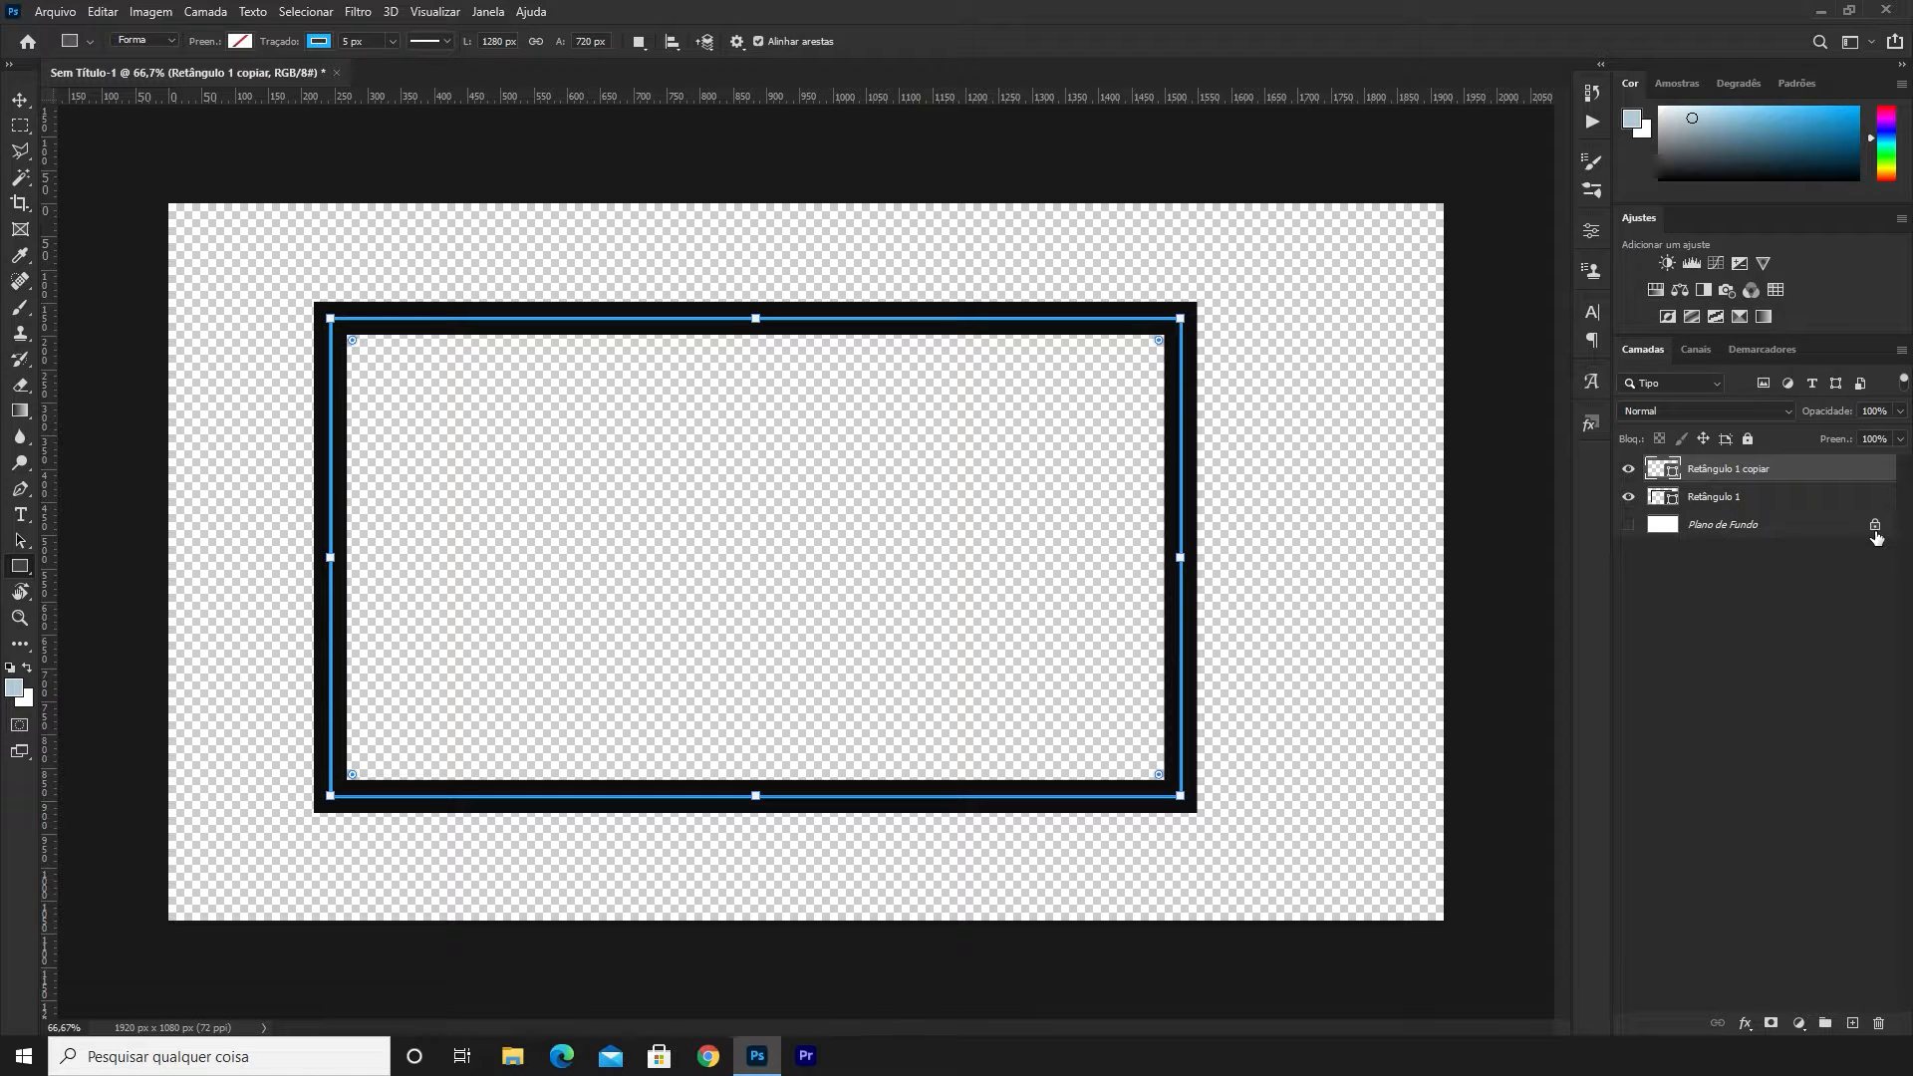
# Group the original rectangle layer and its copy, and name the group BASE
pyautogui.click(1784, 523)
pyautogui.click(1771, 505)
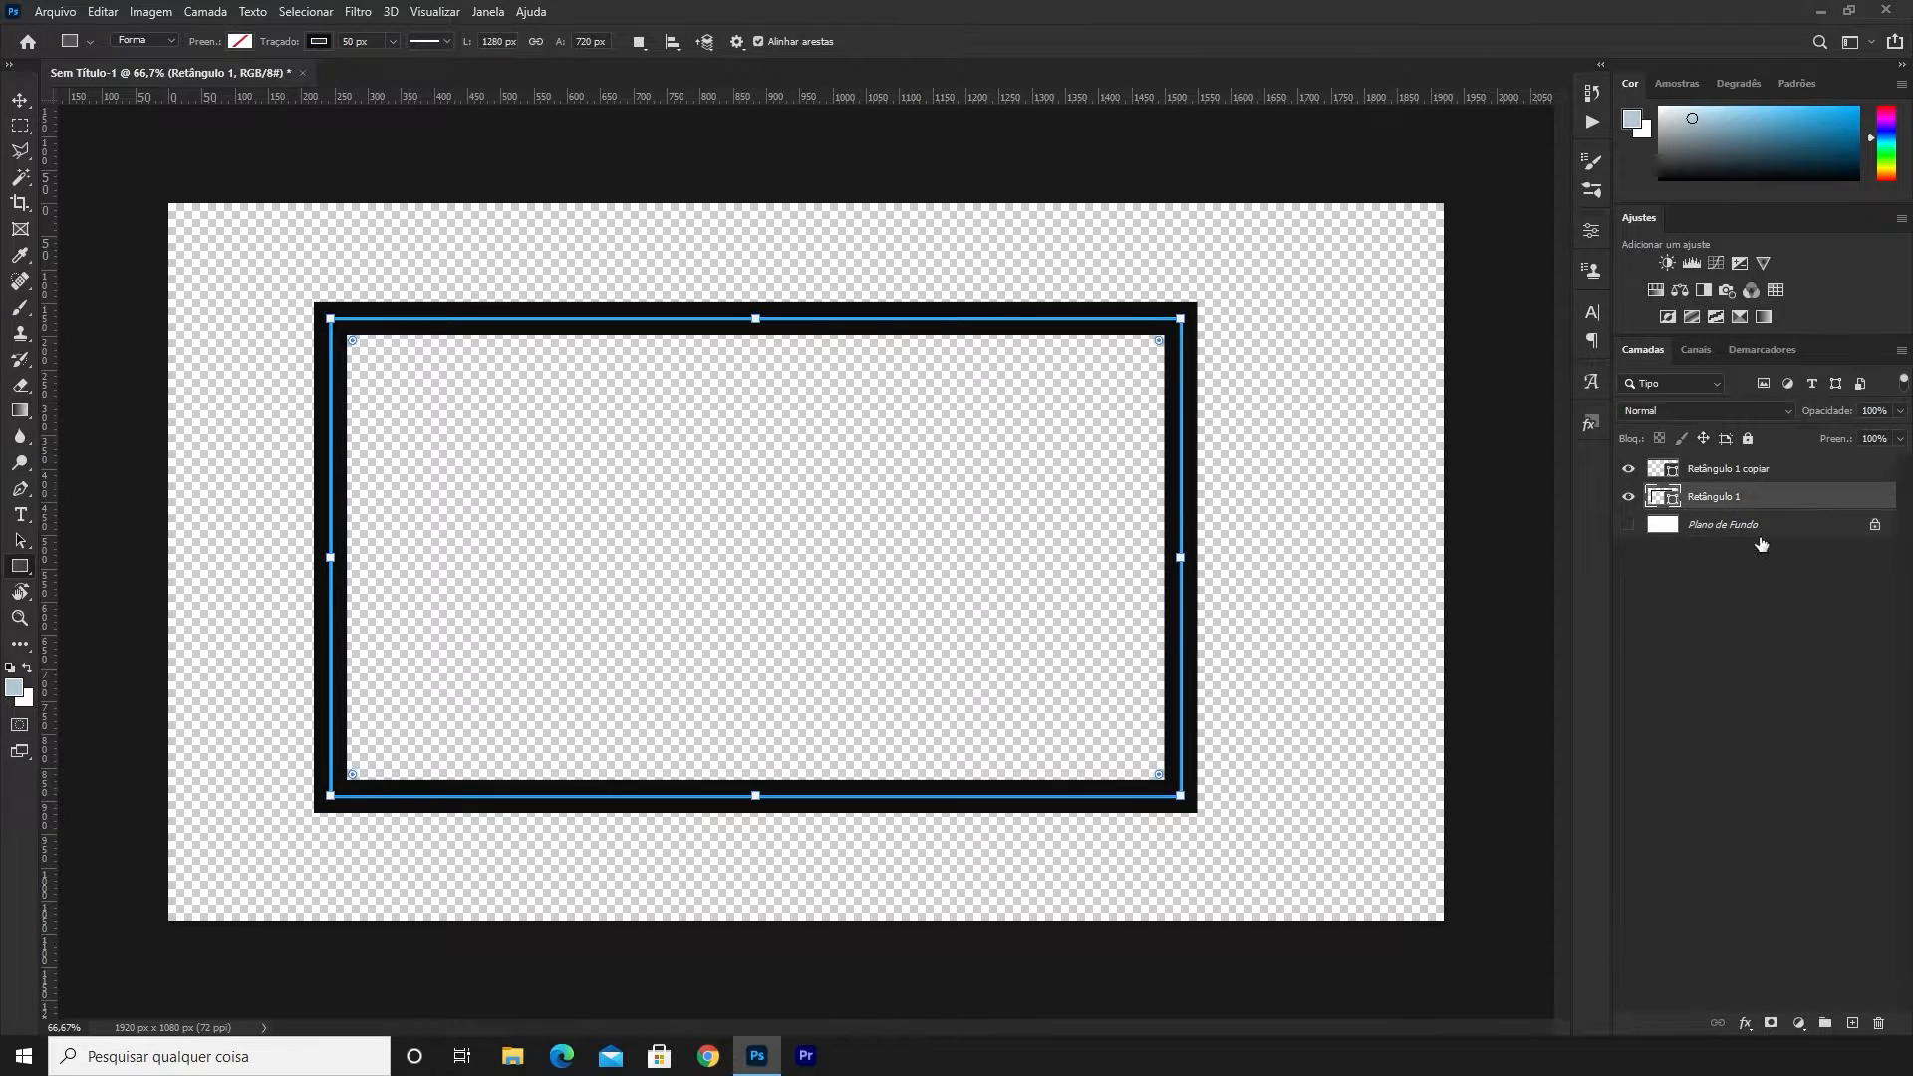
pyautogui.keyDown('shift'); pyautogui.click(1784, 479); pyautogui.keyUp('shift')
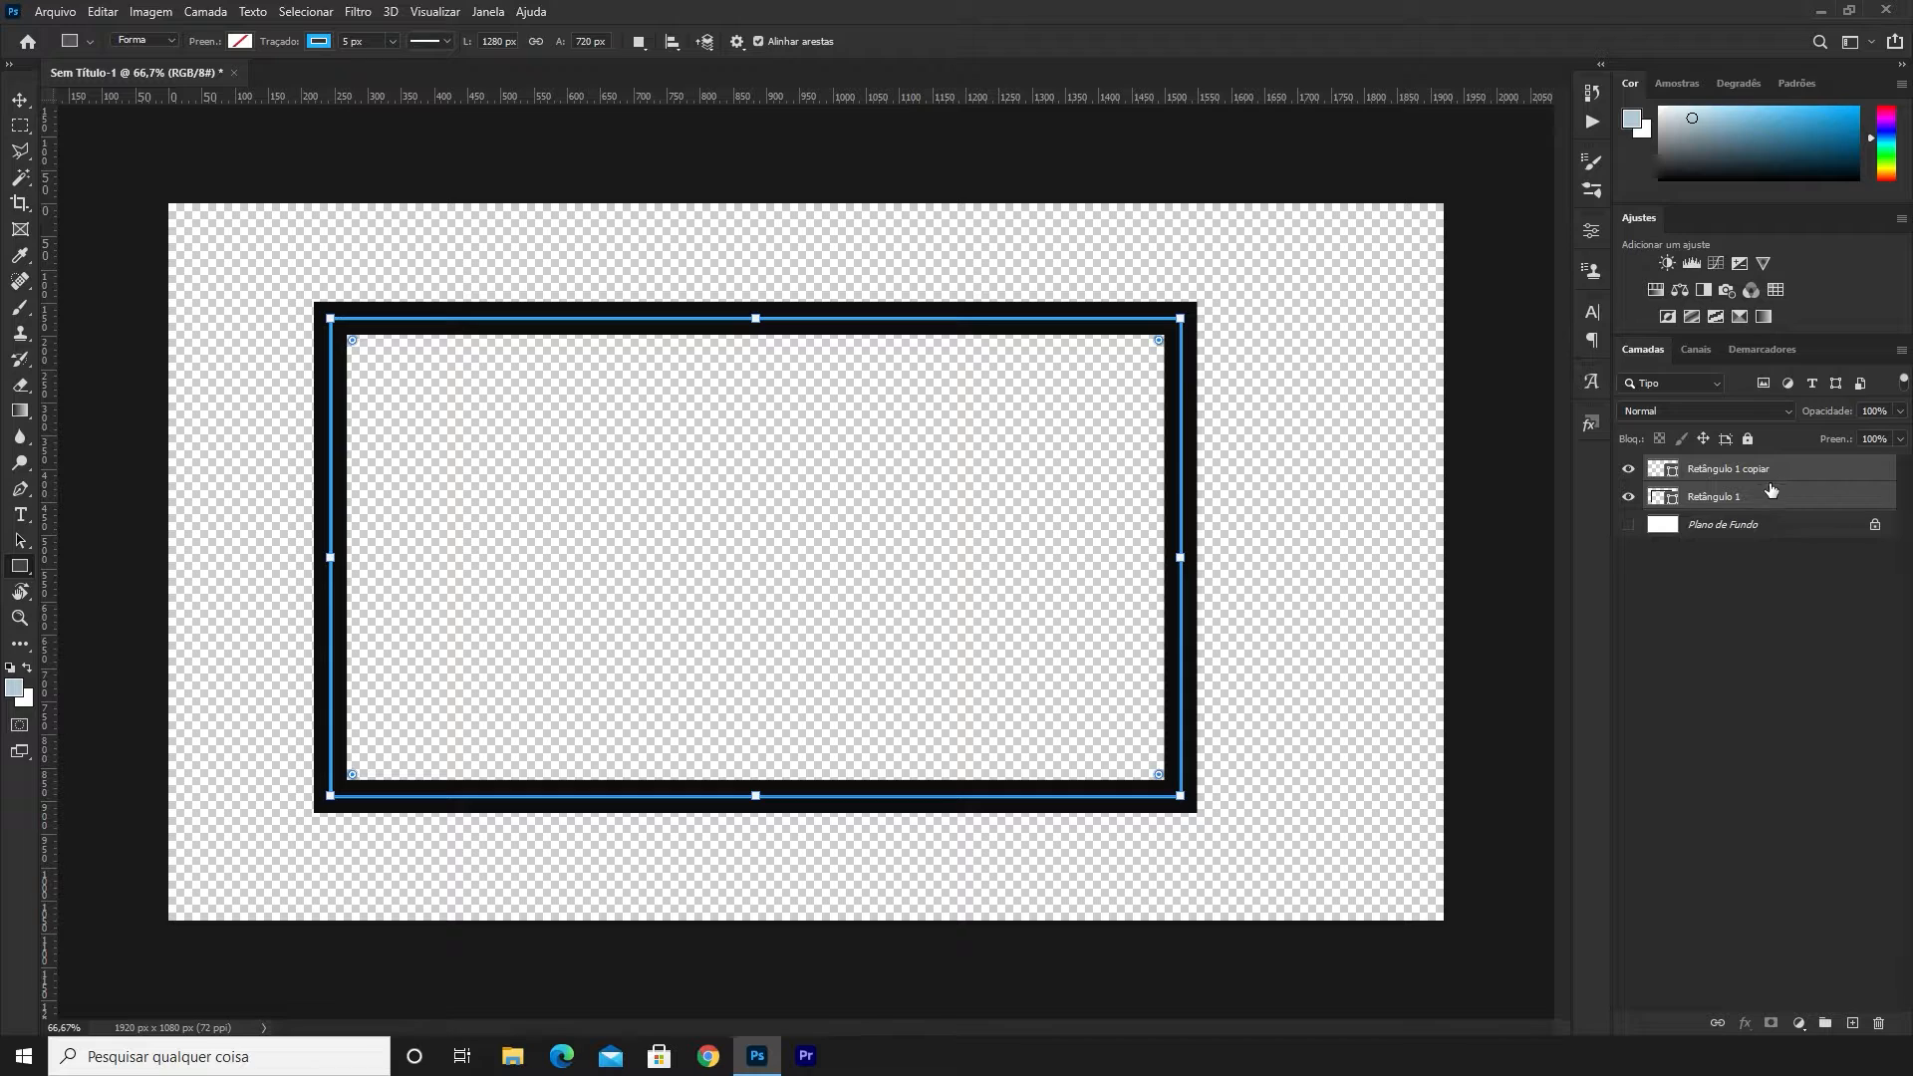
pyautogui.click(1825, 1023)
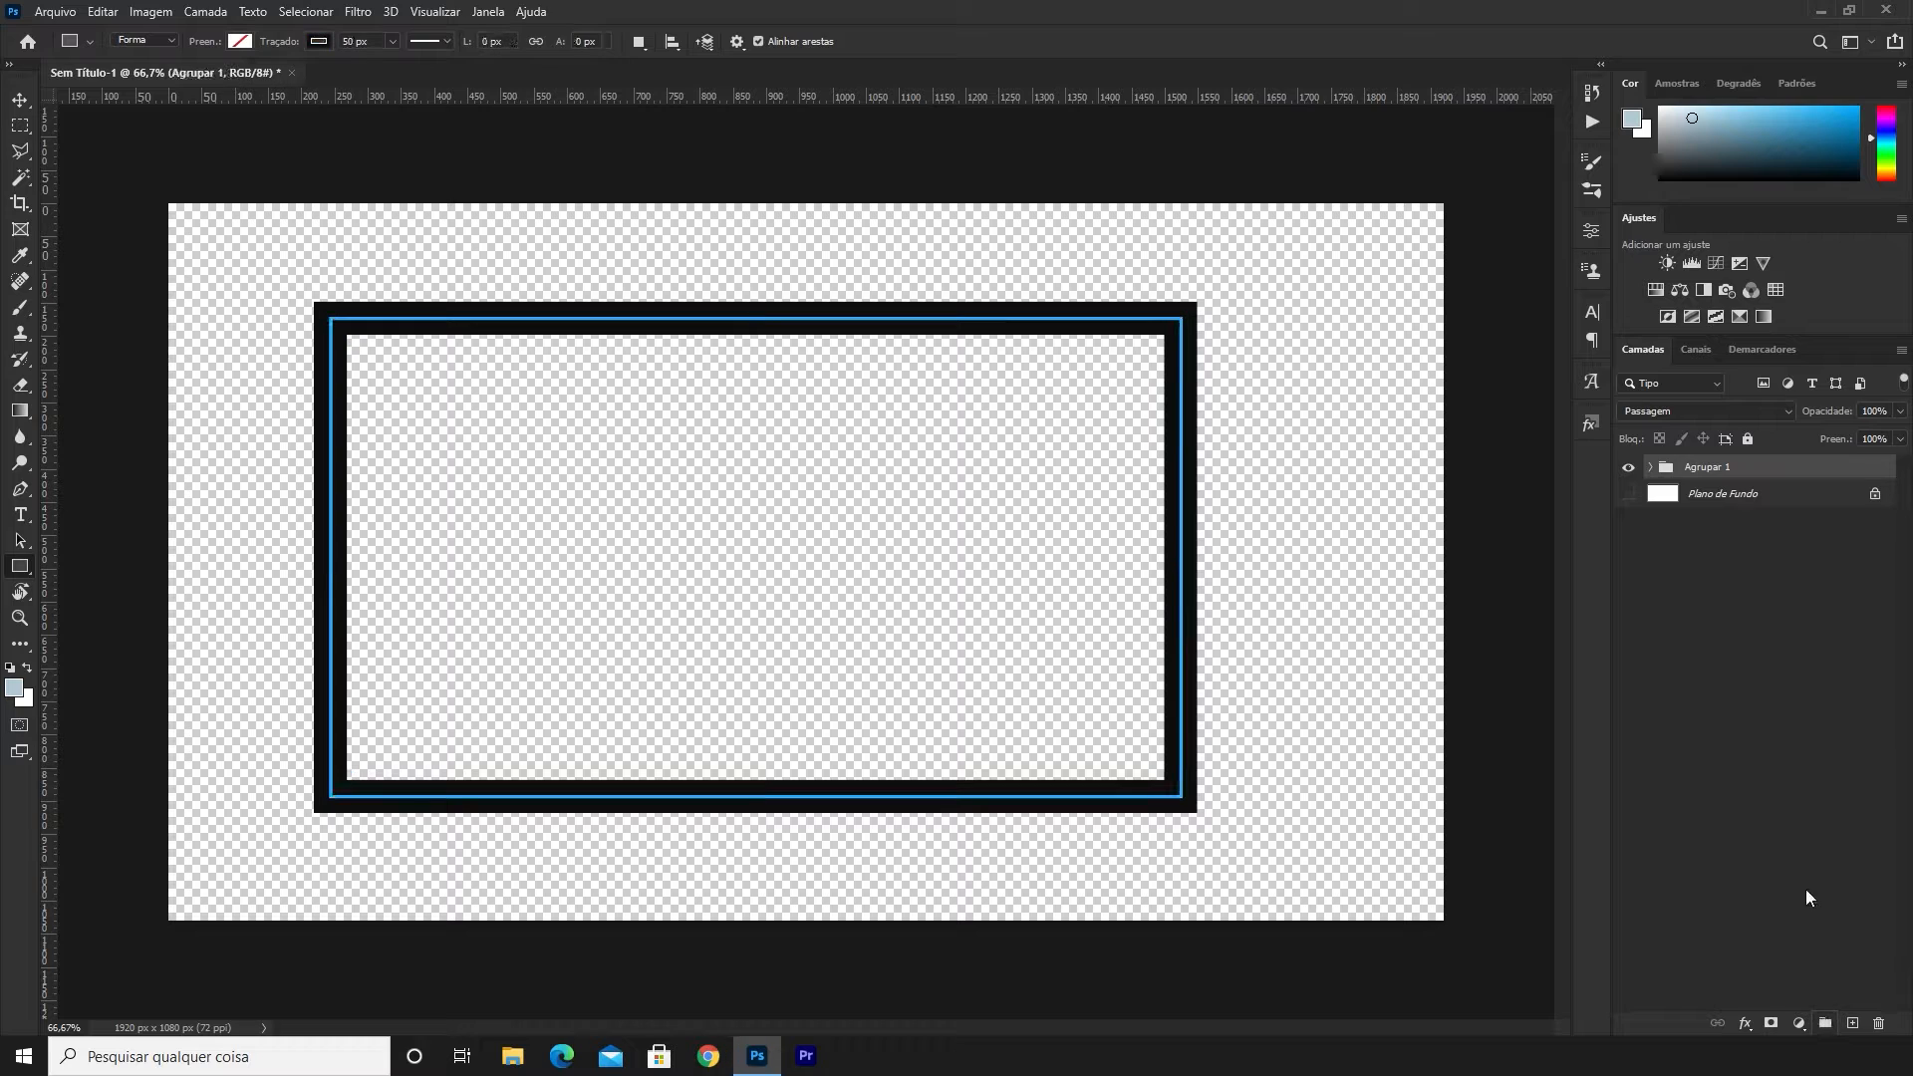
pyautogui.doubleClick(1709, 470)
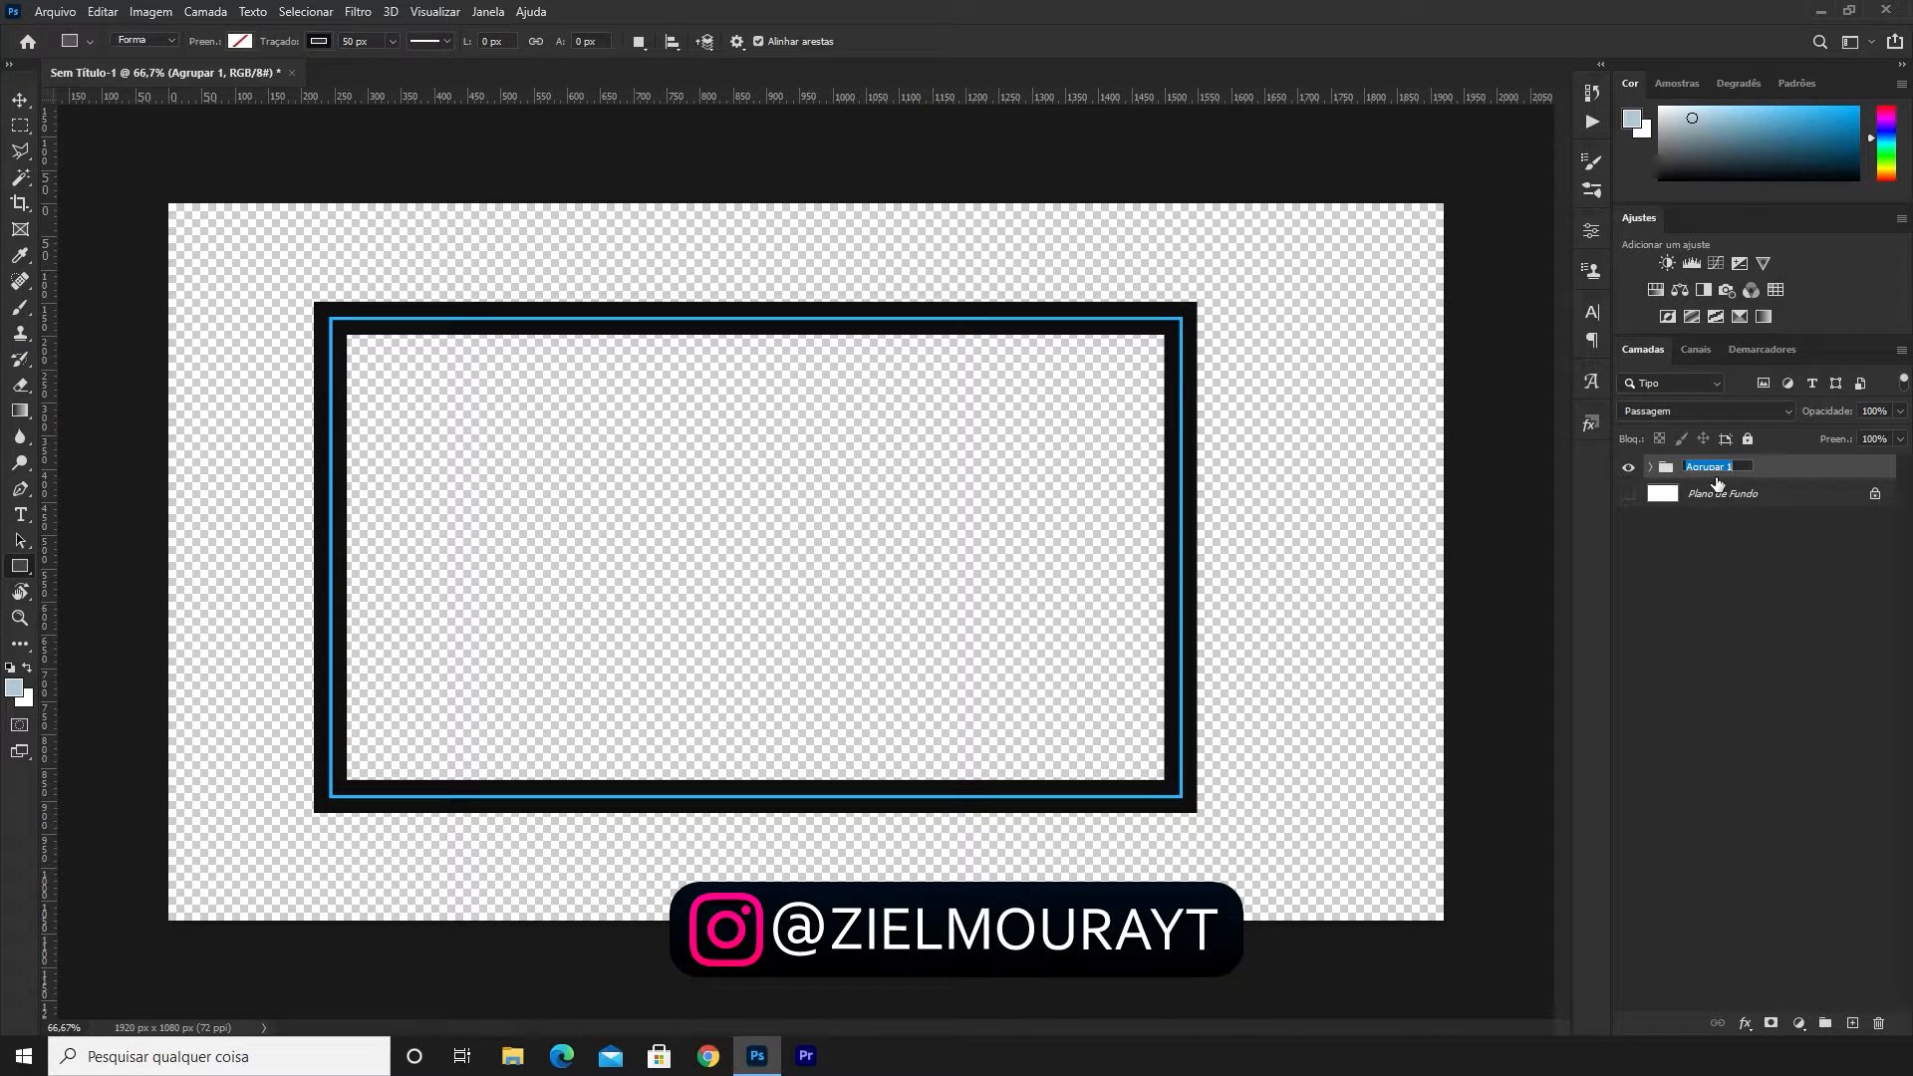
pyautogui.write('BASE')
pyautogui.press('Return')
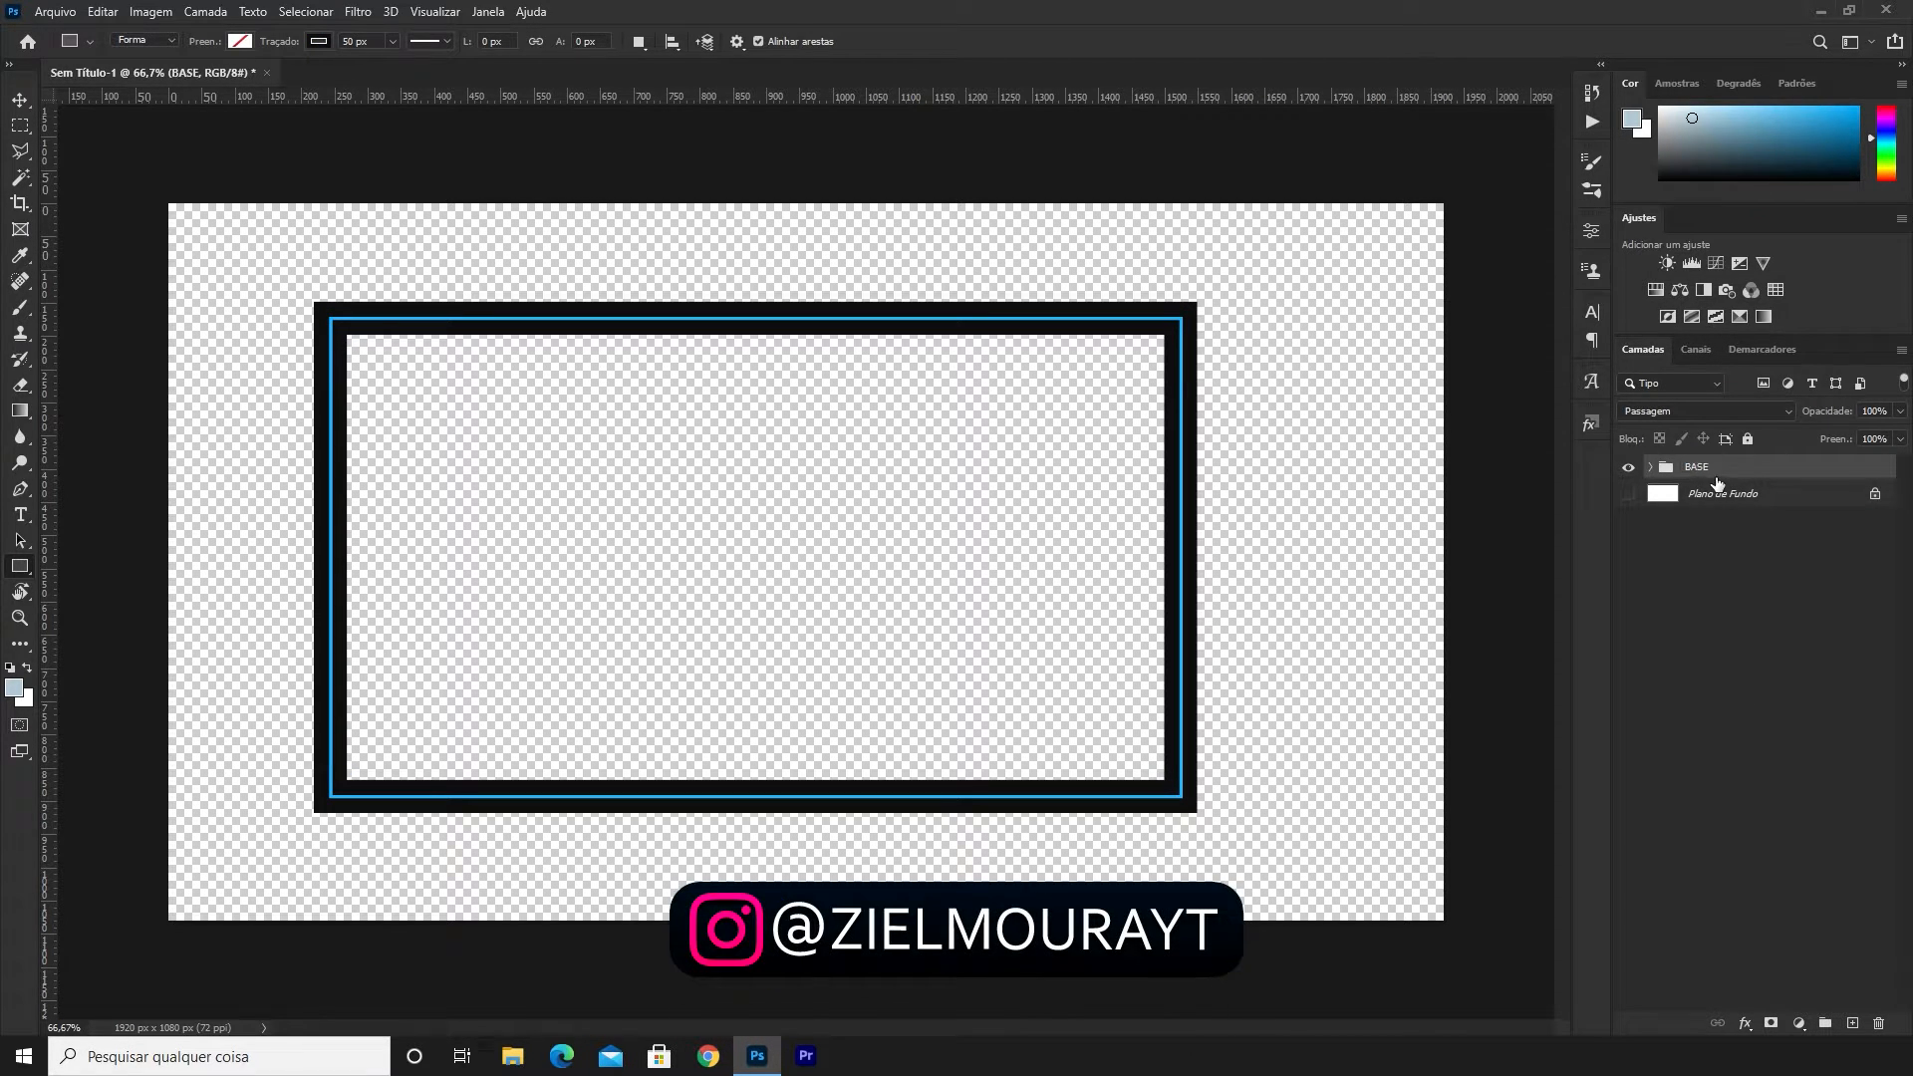
pyautogui.click(1629, 468)
pyautogui.click(1628, 470)
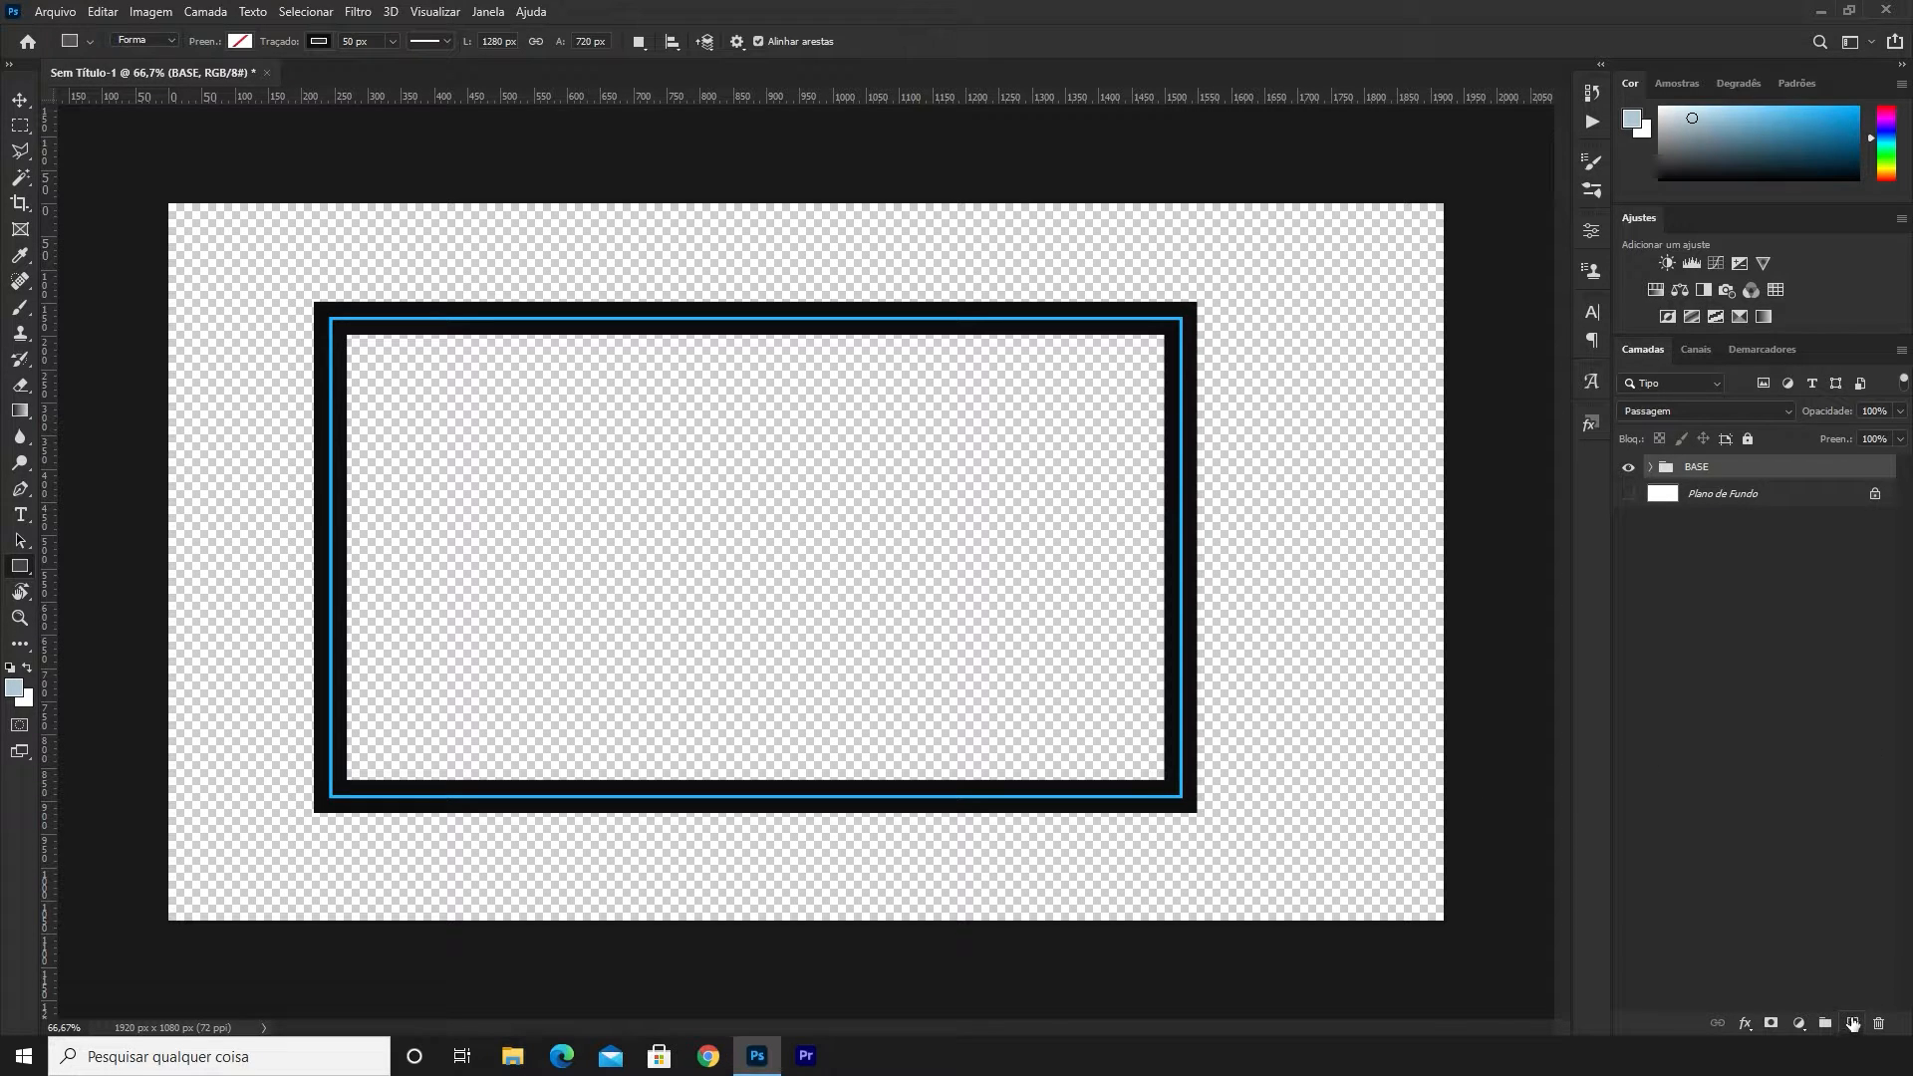
# On a new layer above BASE, draw a bright blue rectangle without stroke, about 579 x 112 px, near the frame's bottom edge
pyautogui.click(1853, 1023)
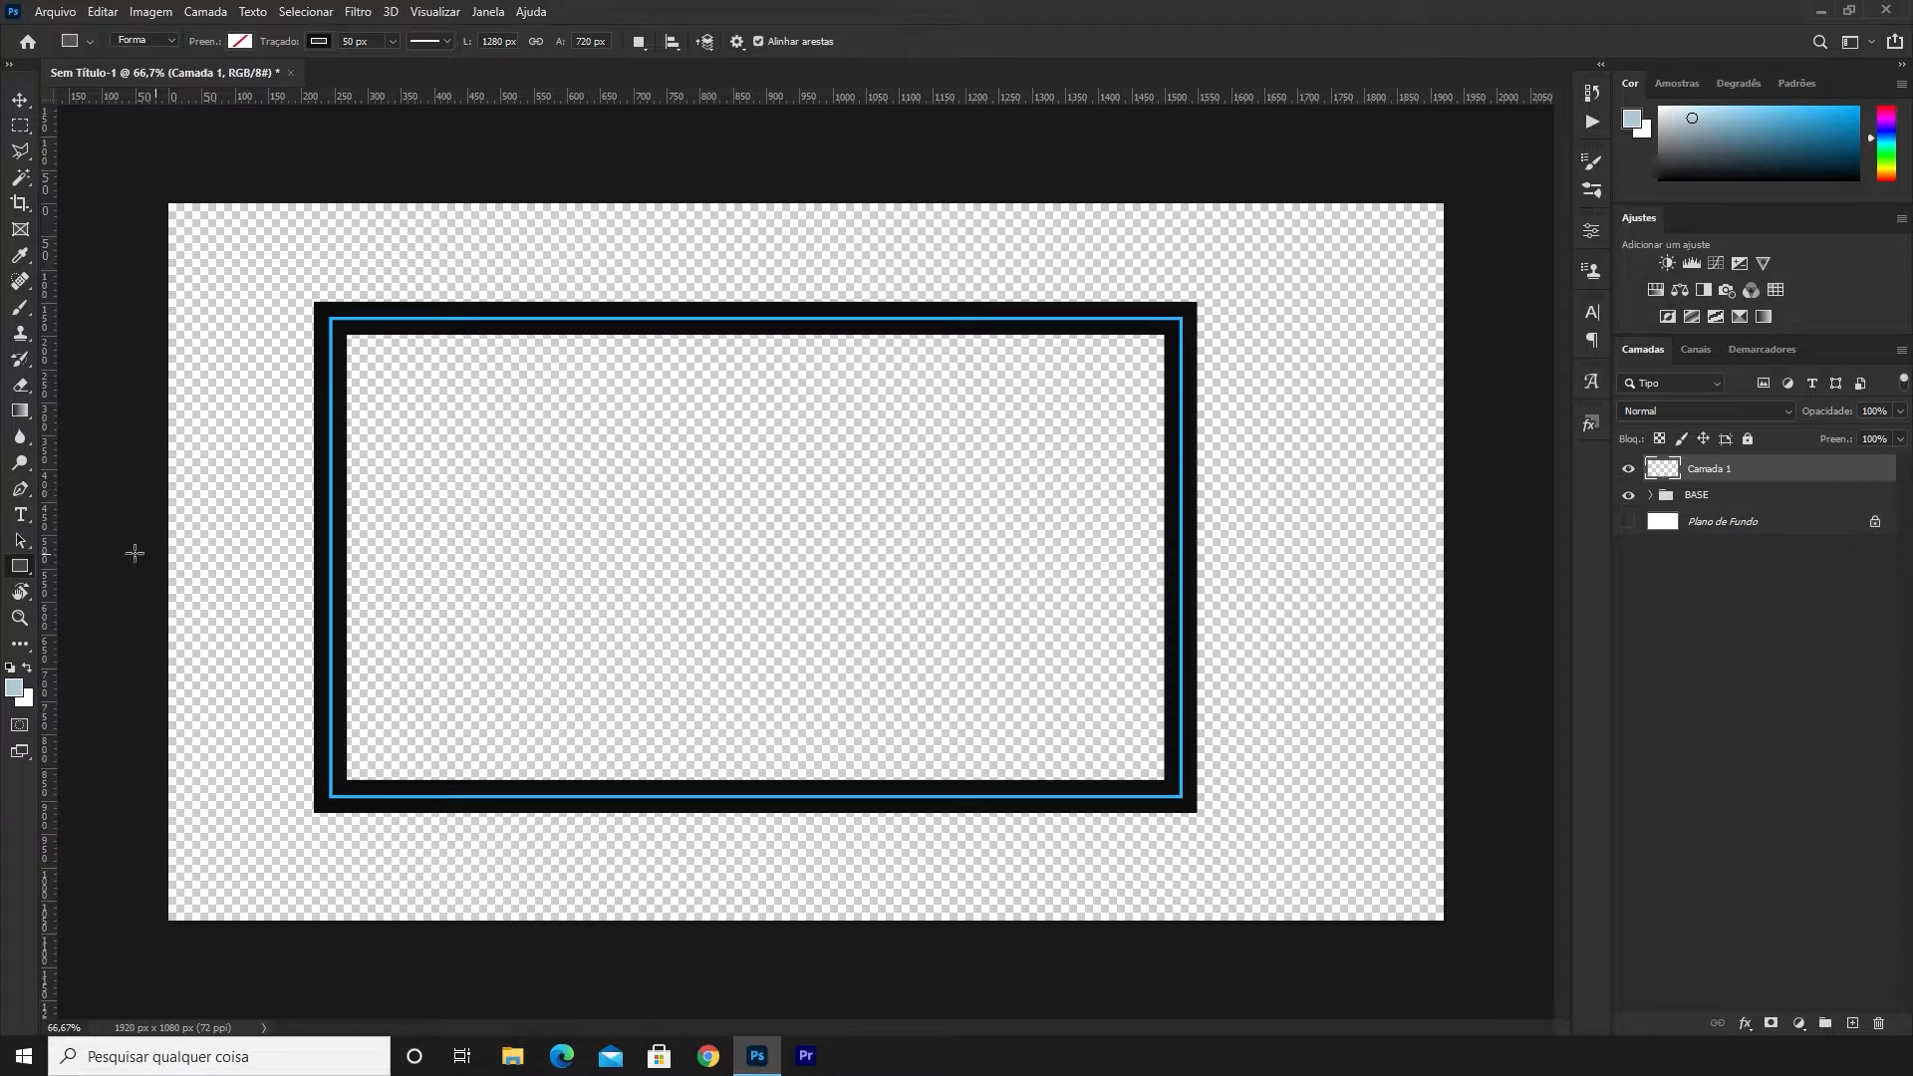
pyautogui.click(240, 42)
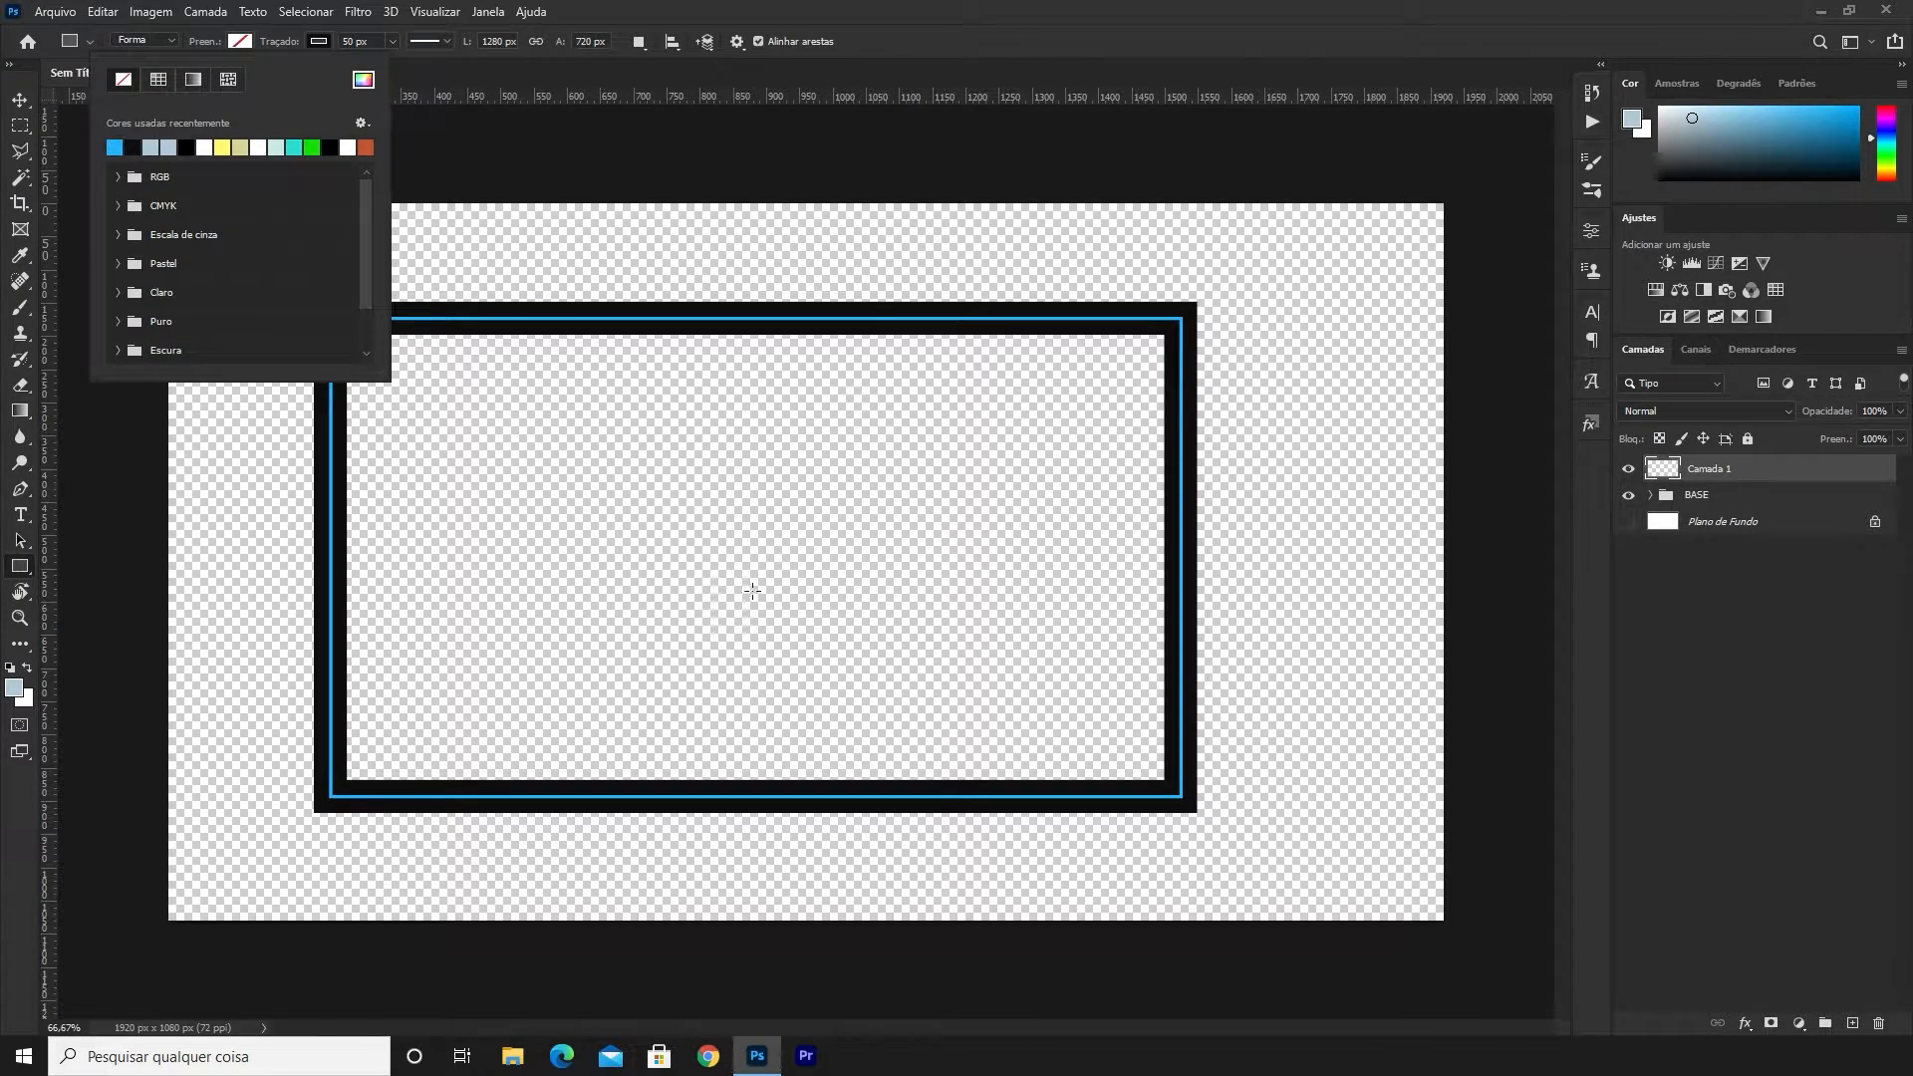
pyautogui.click(114, 147)
pyautogui.click(321, 42)
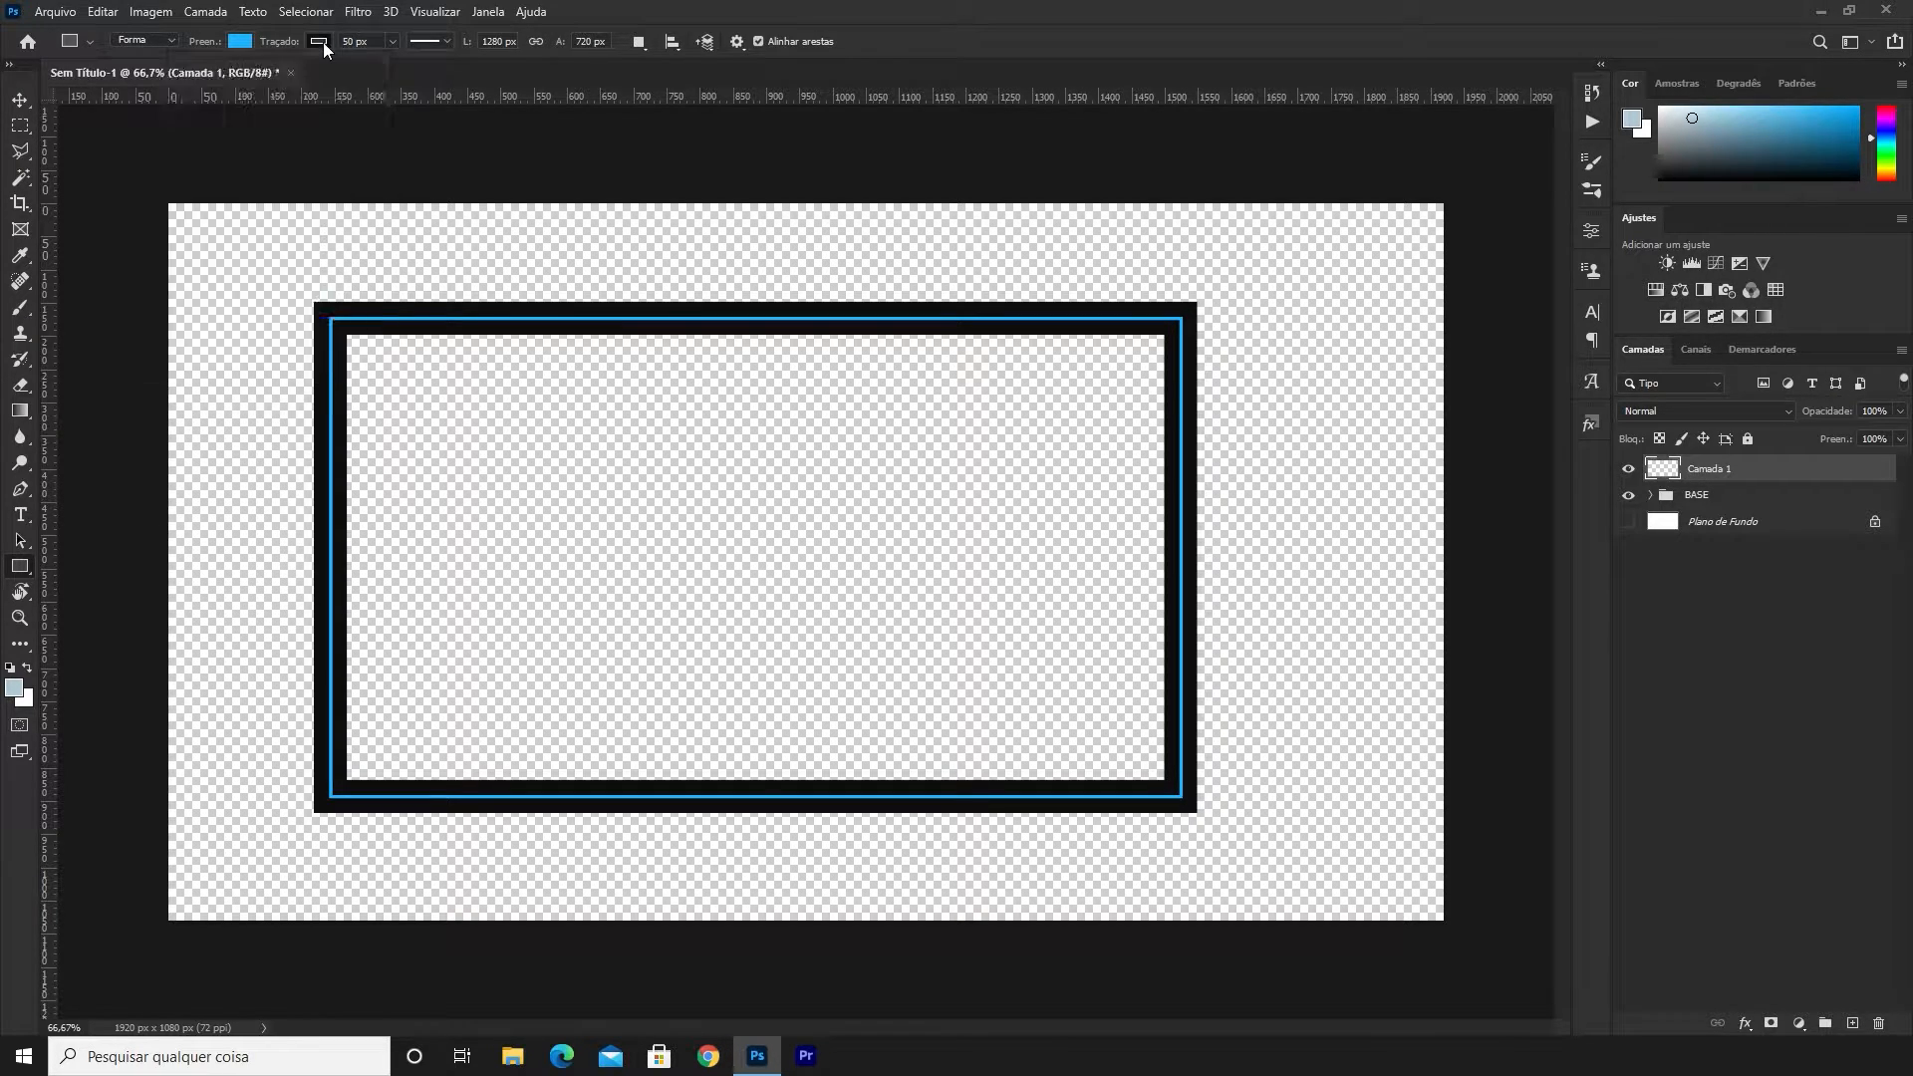
pyautogui.click(321, 42)
pyautogui.click(199, 81)
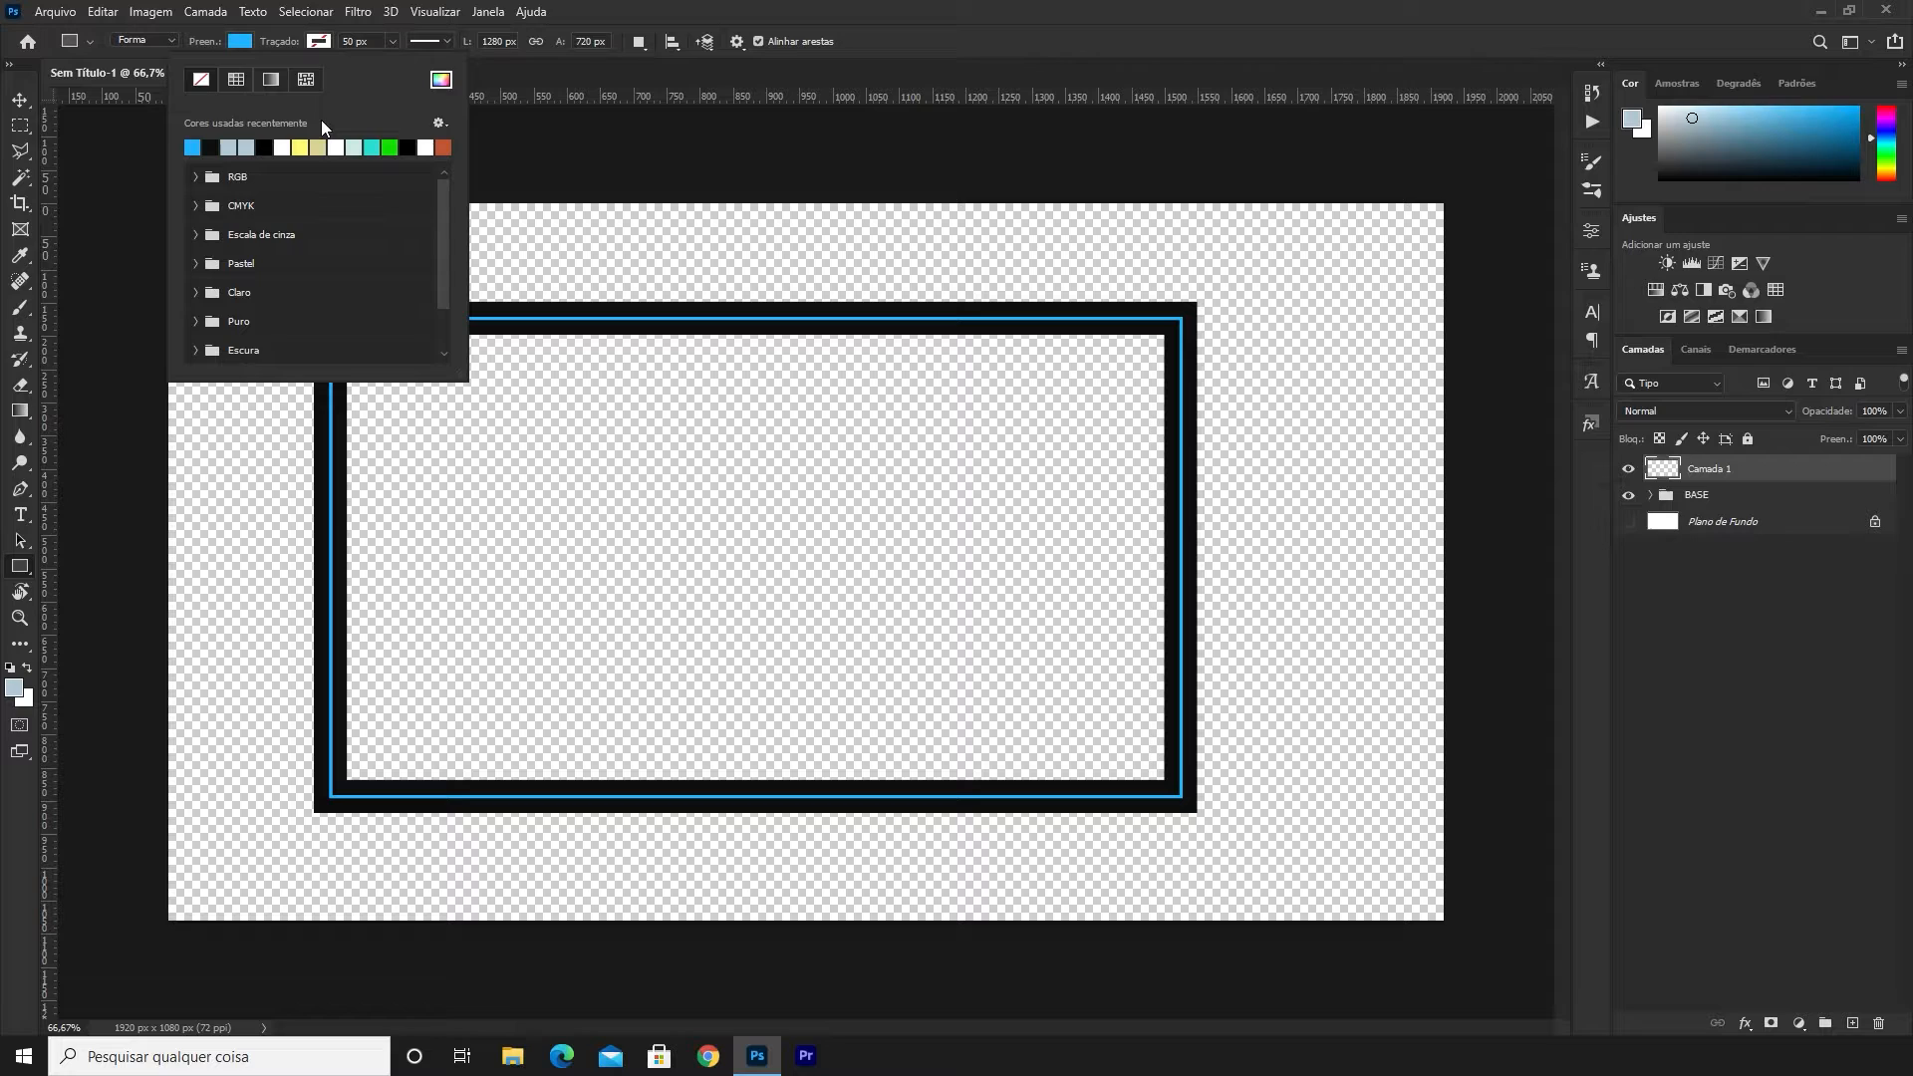
pyautogui.click(333, 32)
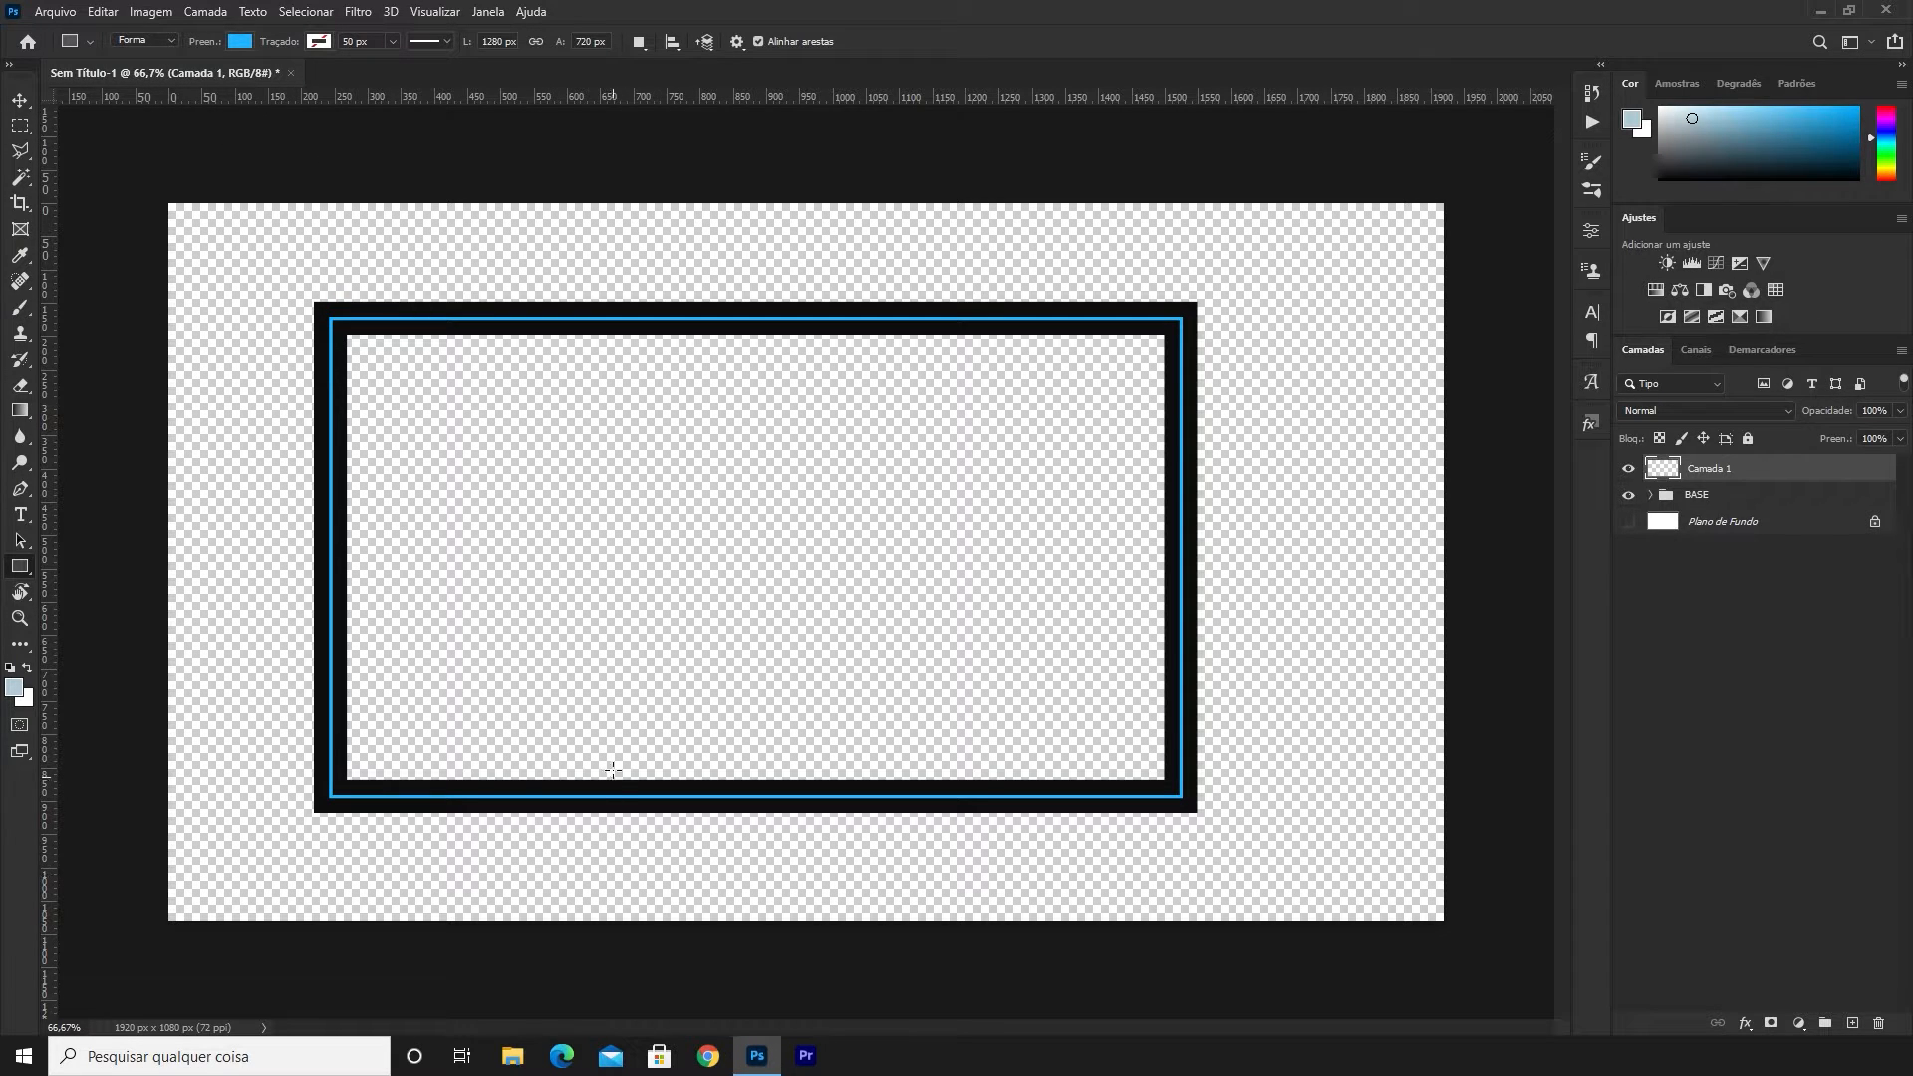
pyautogui.moveTo(612, 770); pyautogui.dragTo(801, 790)
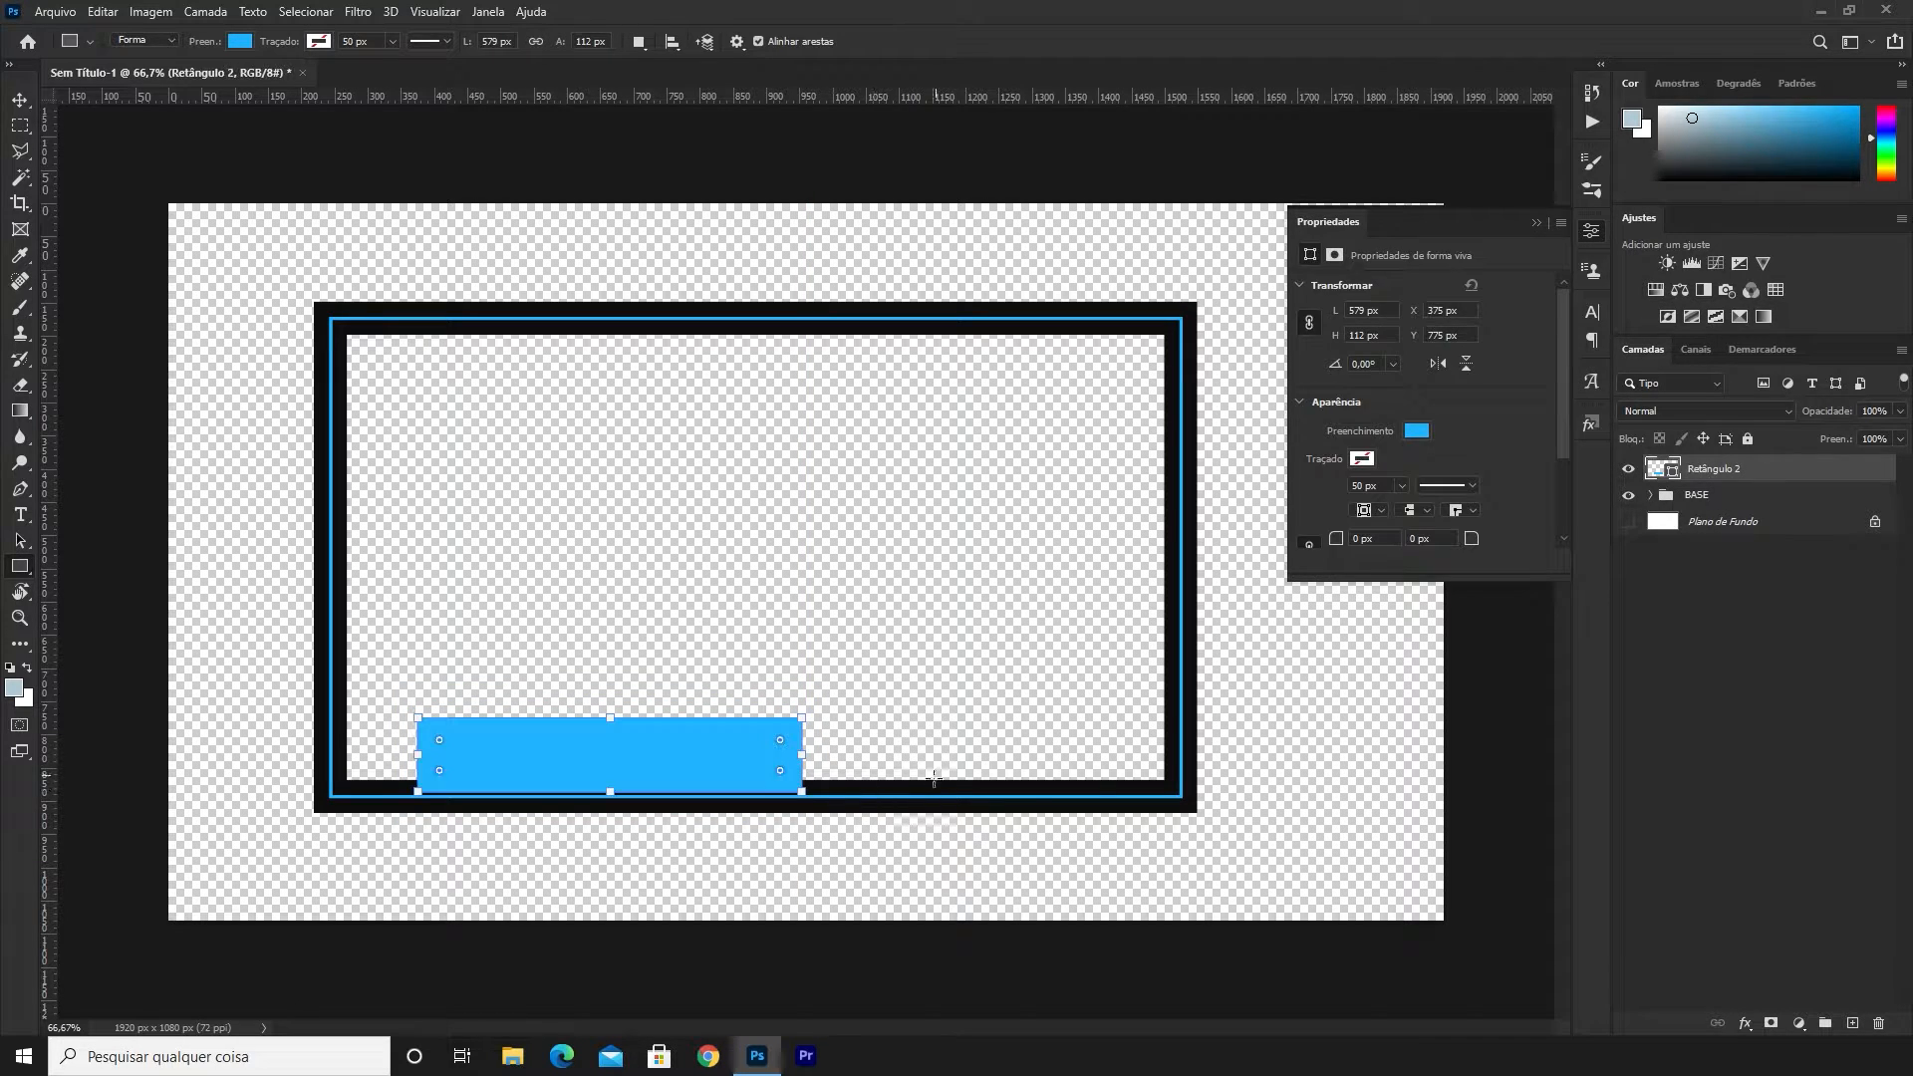
pyautogui.click(1535, 223)
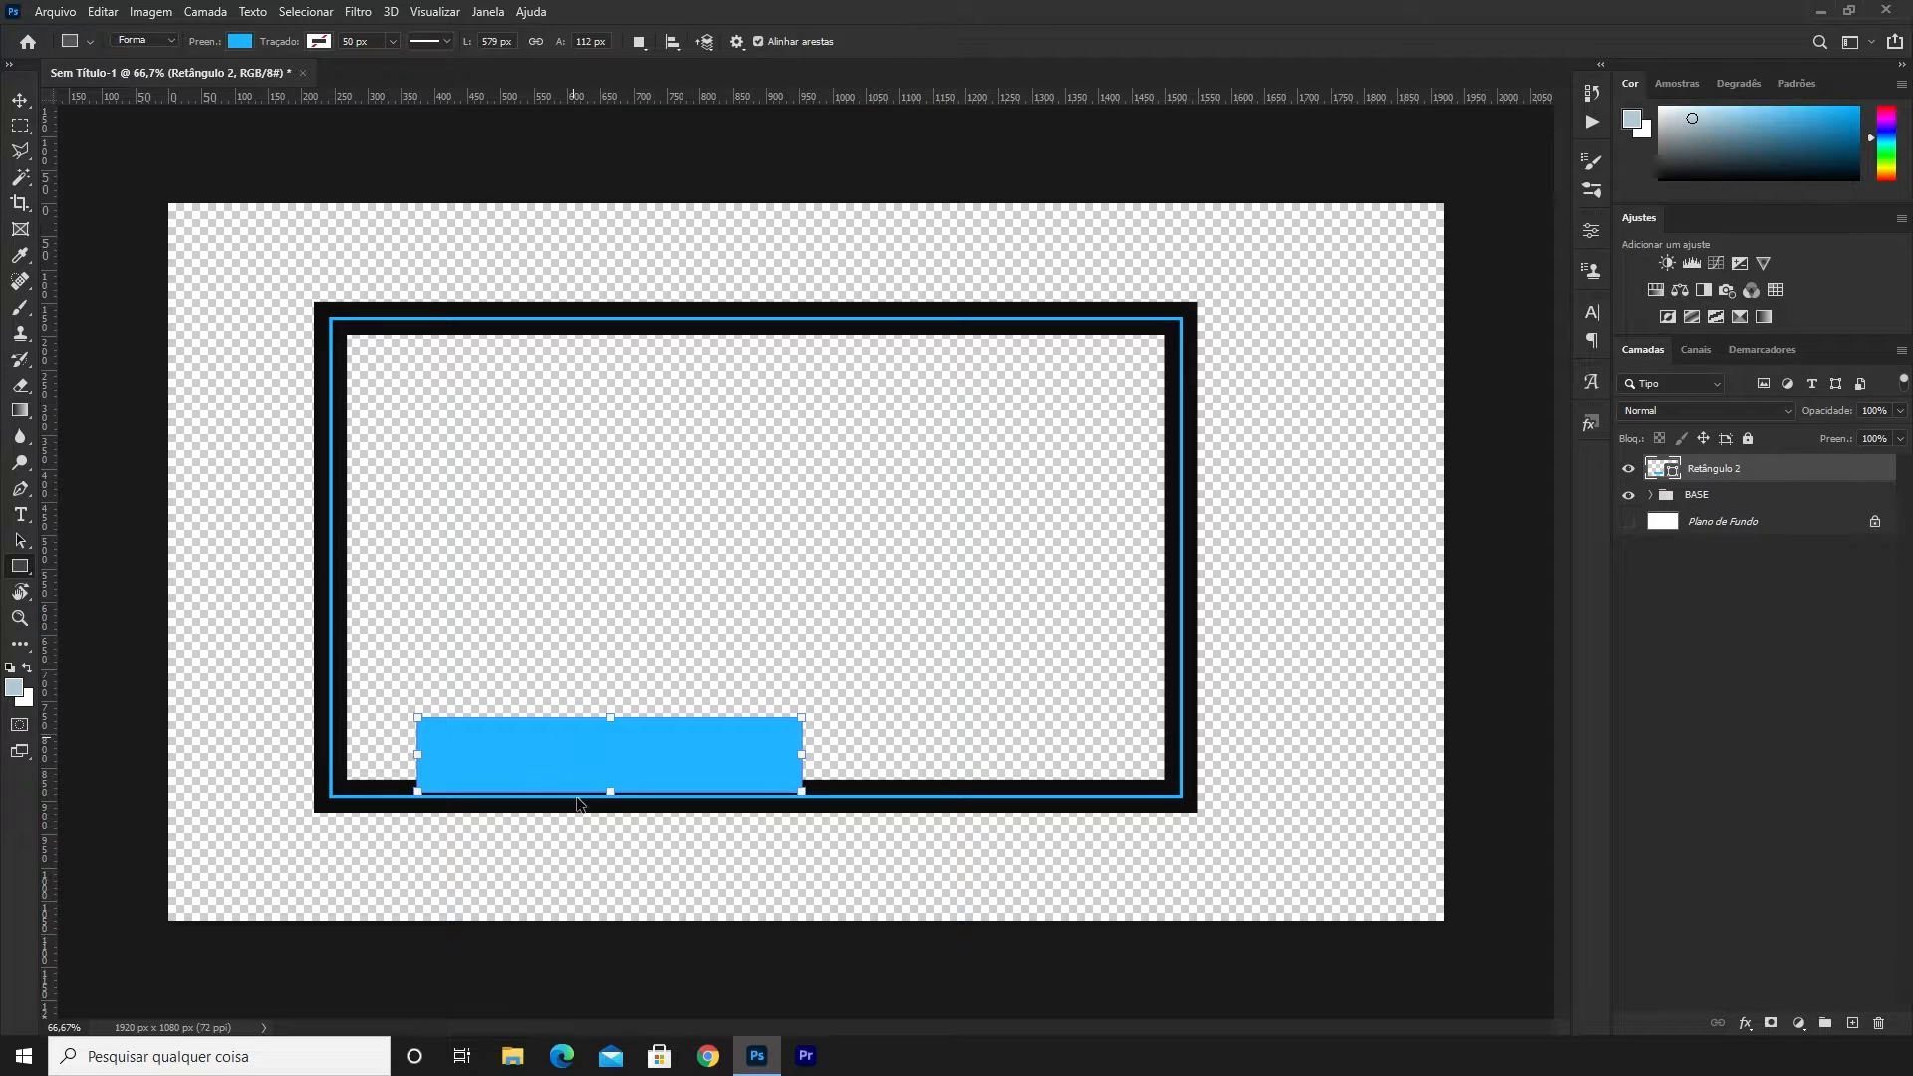
# Move the blue rectangle so it is centred horizontally over the frame's bottom border
pyautogui.hotkey('ctrl', 't')
pyautogui.moveTo(655, 750); pyautogui.dragTo(811, 797)
pyautogui.press('Return')
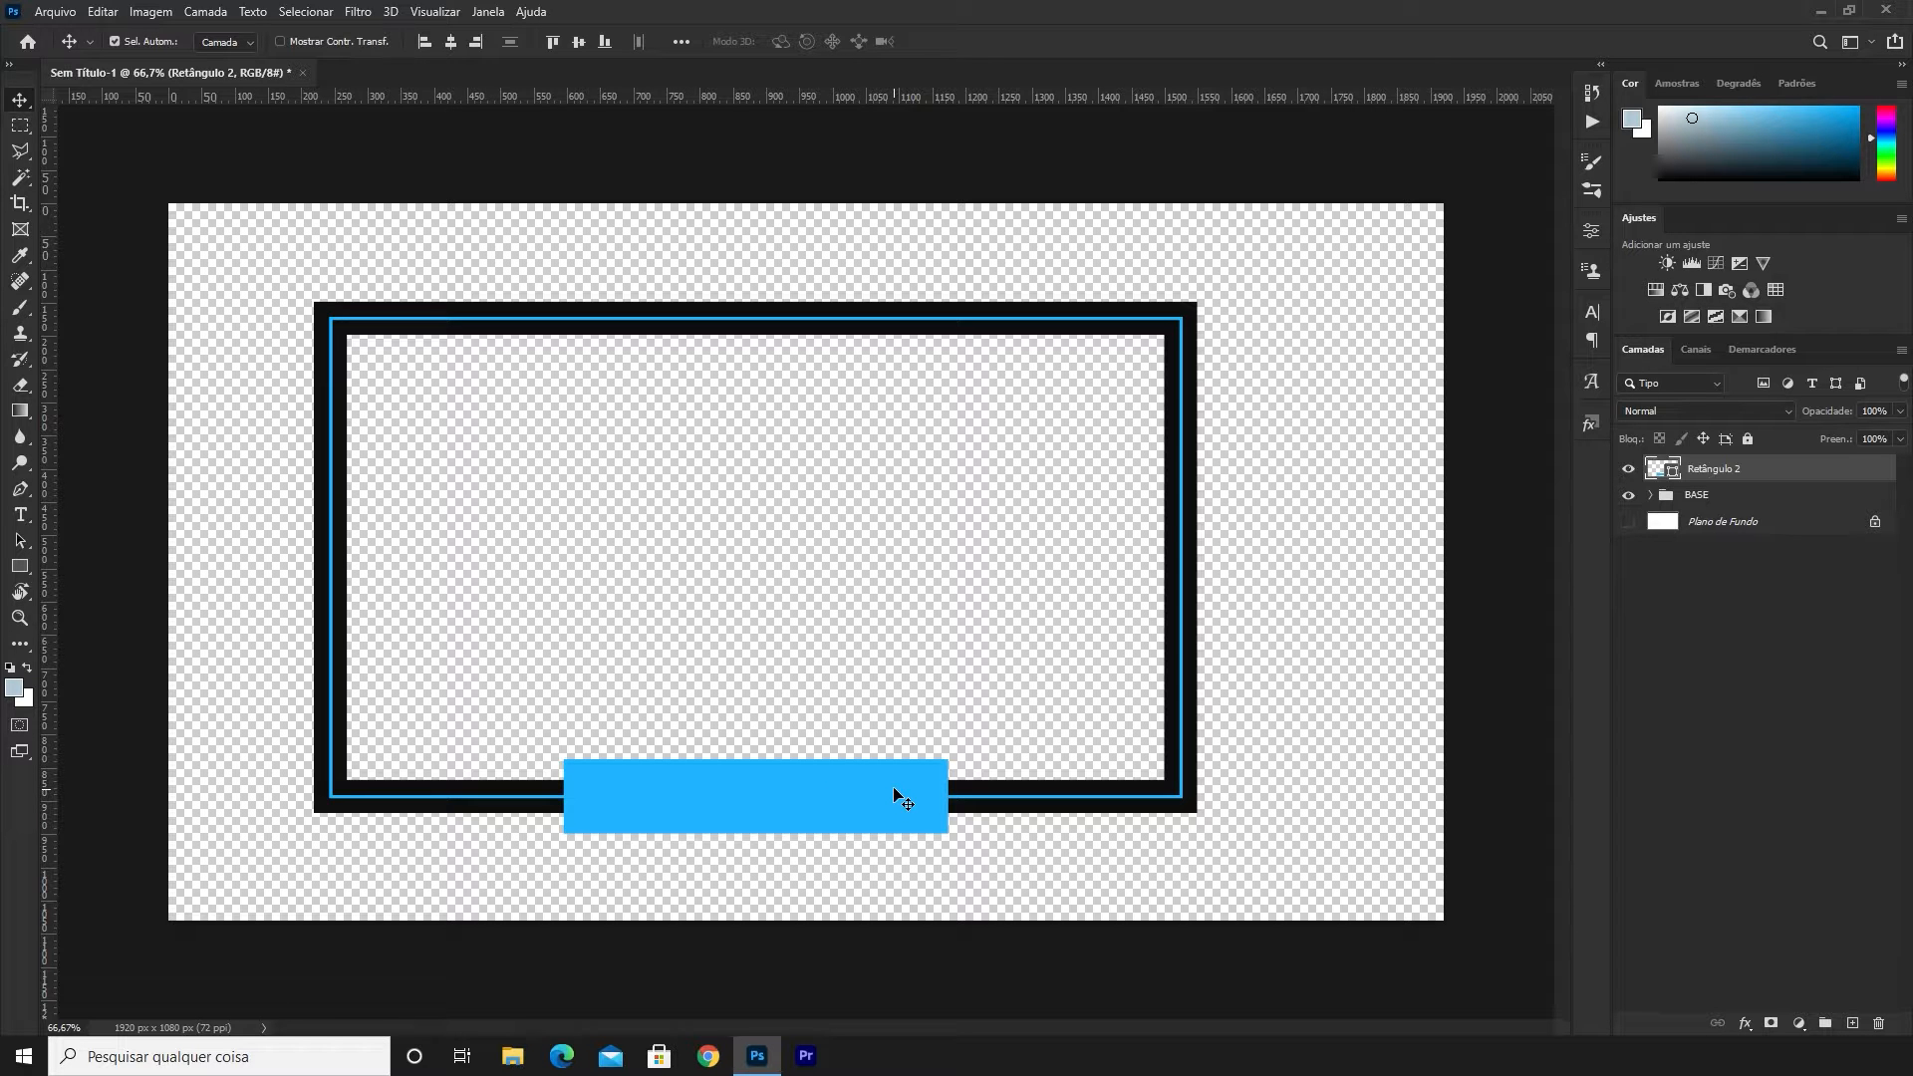
# Round all four corners of the blue rectangle with a 15 px radius
pyautogui.click(1593, 231)
pyautogui.scroll(-2, 1405, 518)
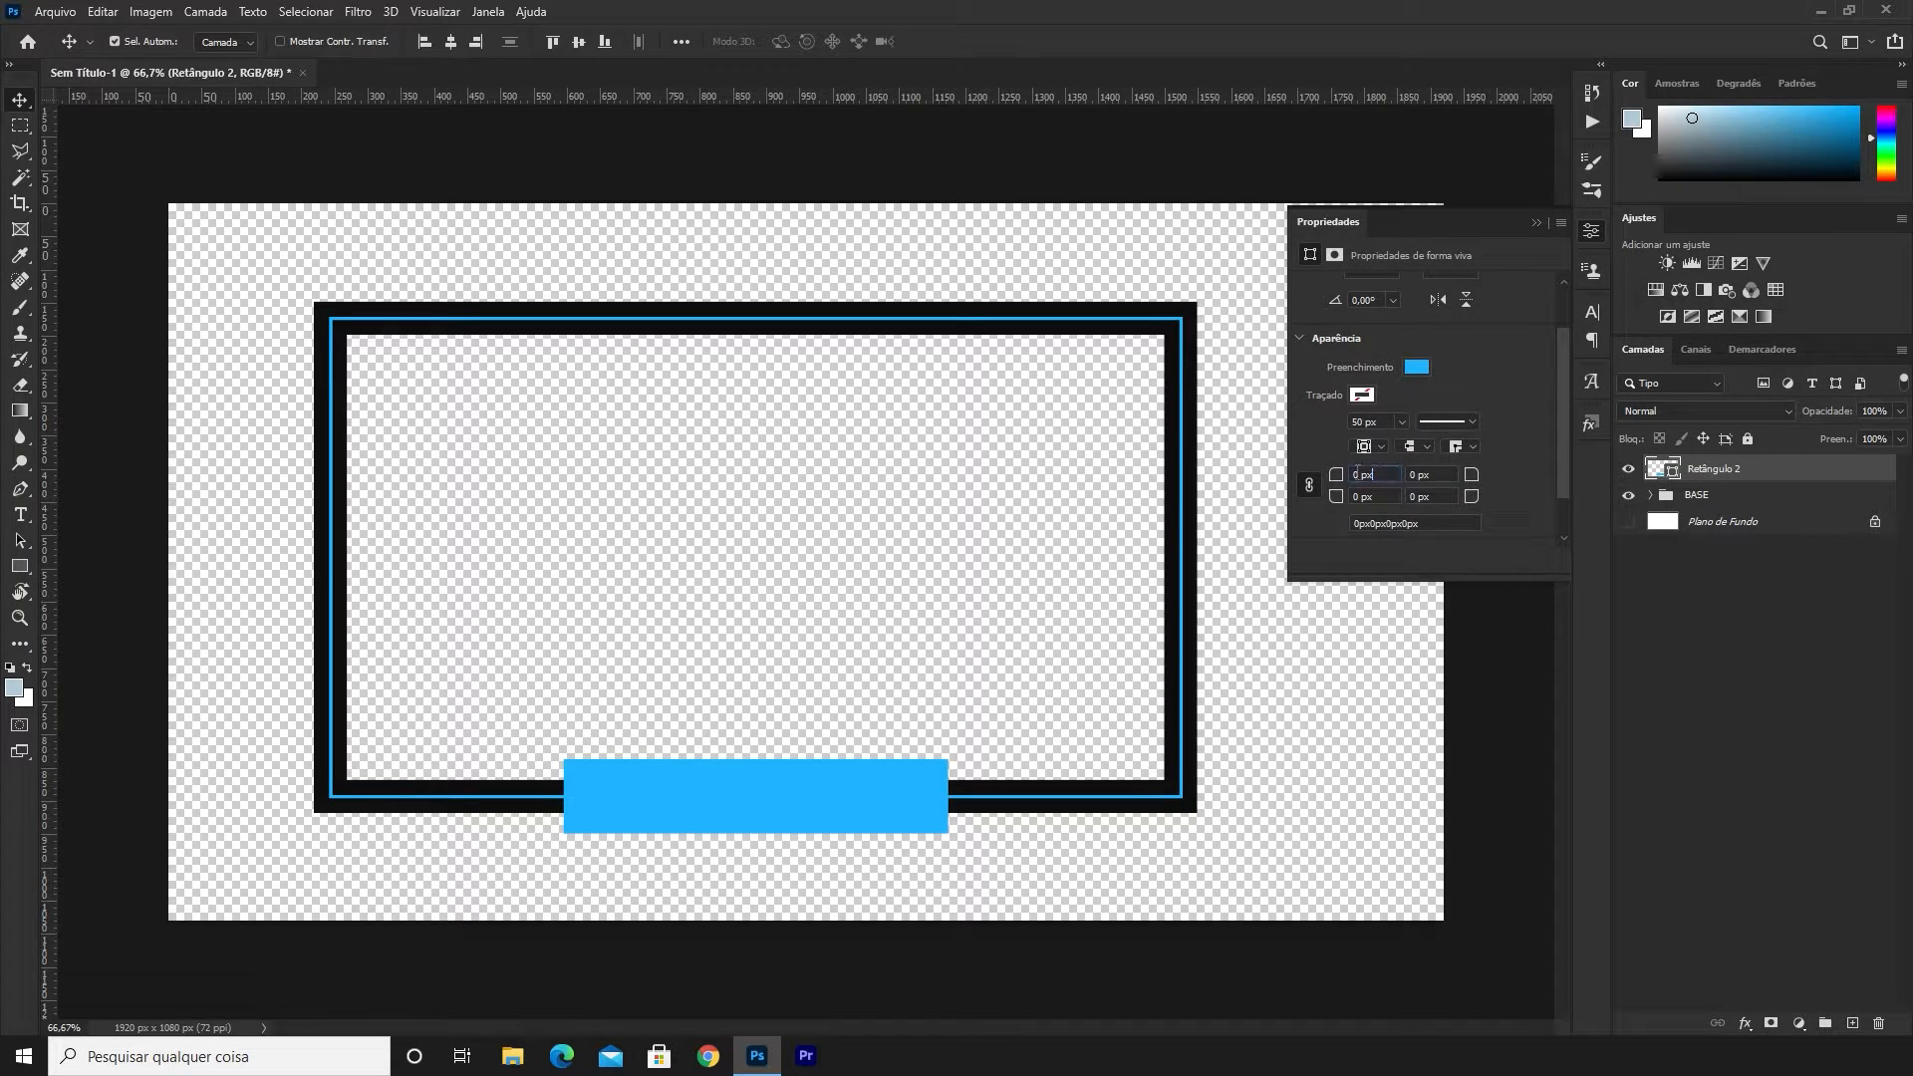
pyautogui.write('15')
pyautogui.press('Return')
pyautogui.click(1535, 222)
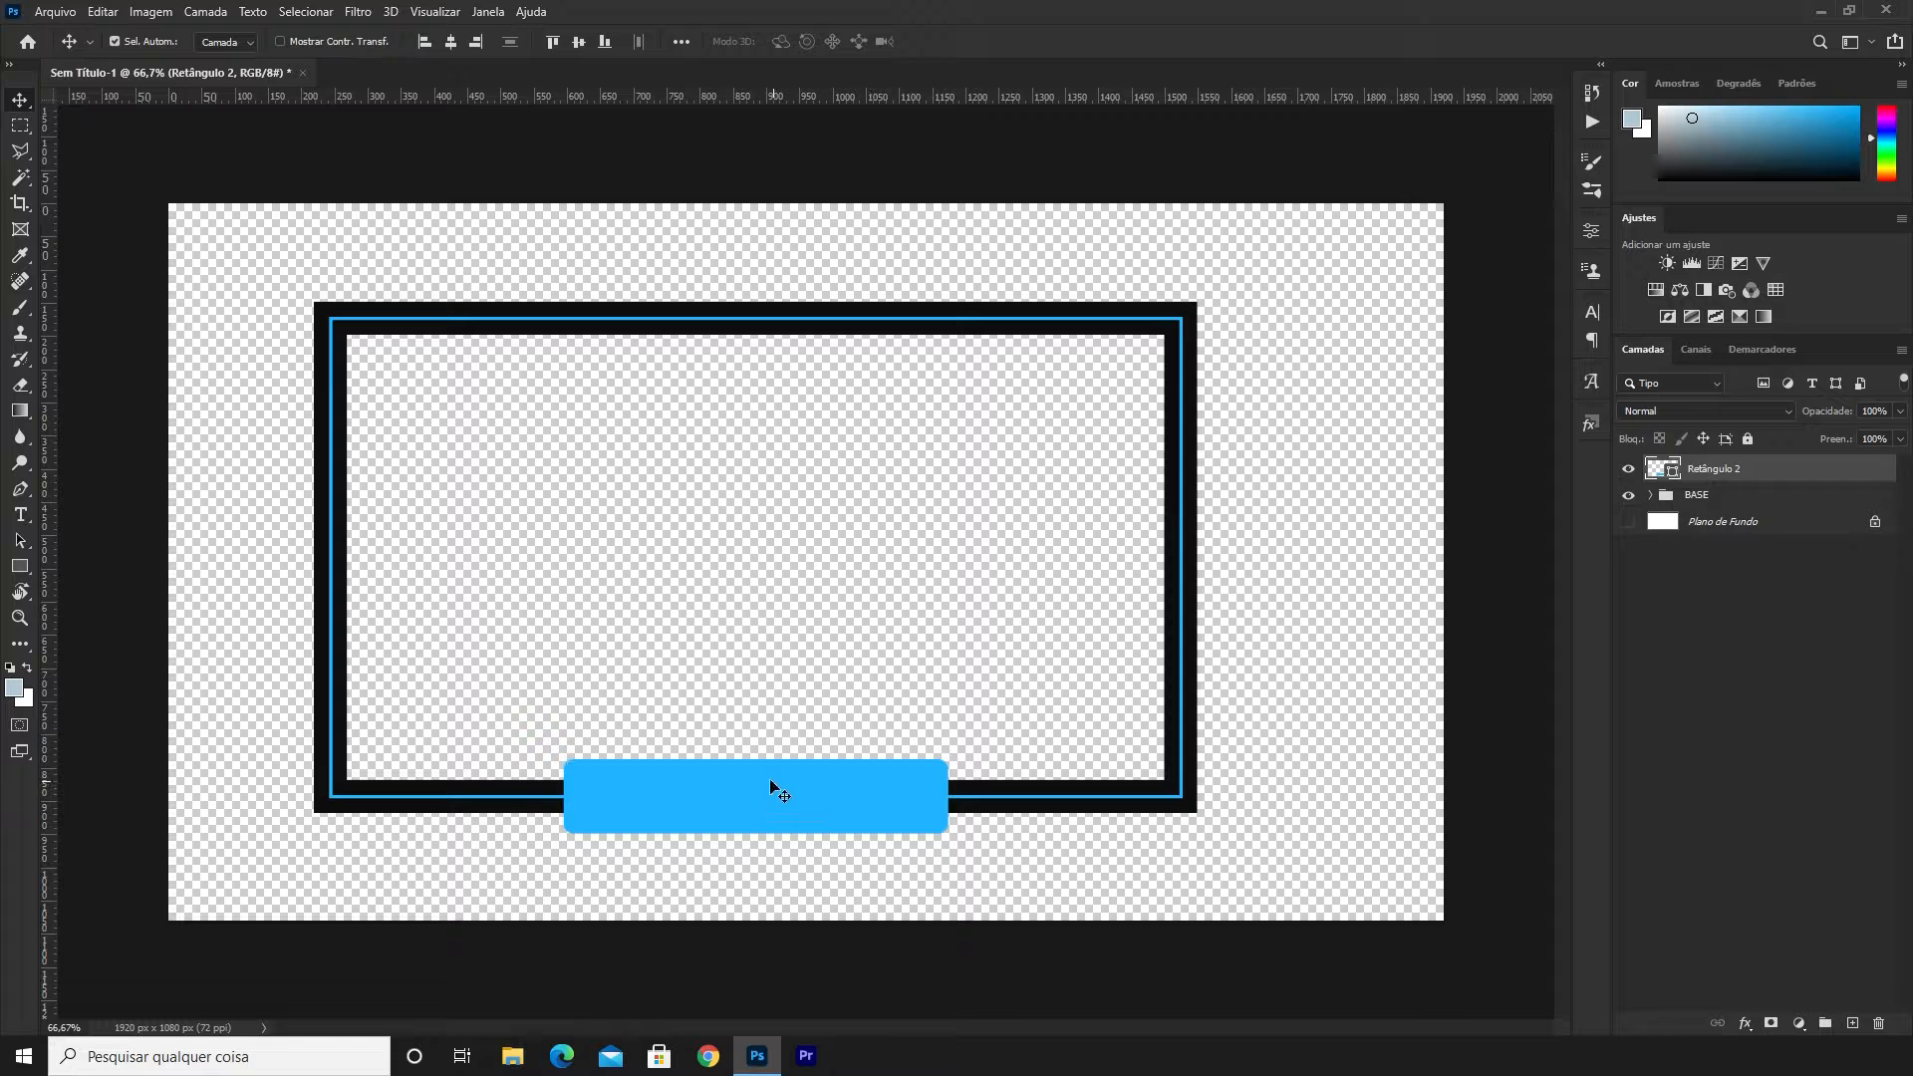
# Add the horizontal text "DRASTIOM" in RohnRounded-BoldItalic at 60 pt and move it onto the blue rectangle
pyautogui.click(22, 516)
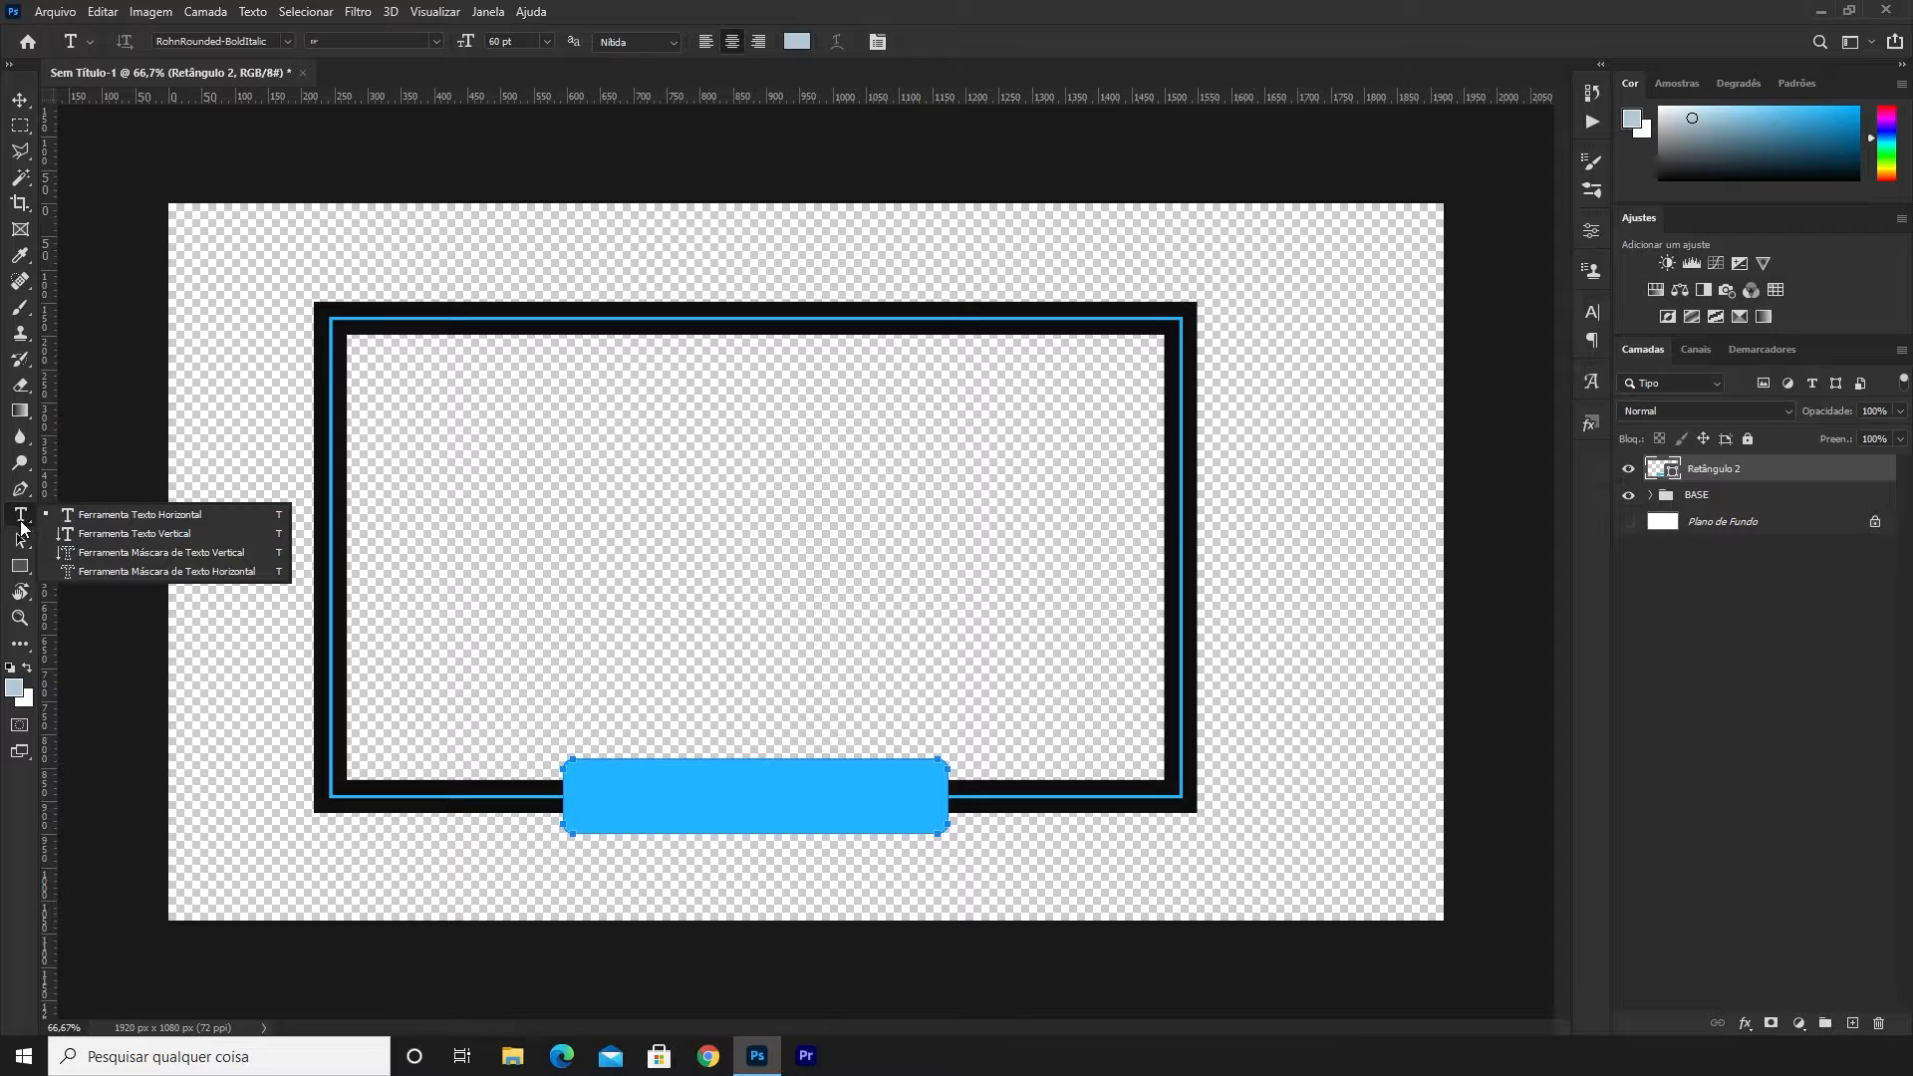
pyautogui.click(83, 516)
pyautogui.click(271, 41)
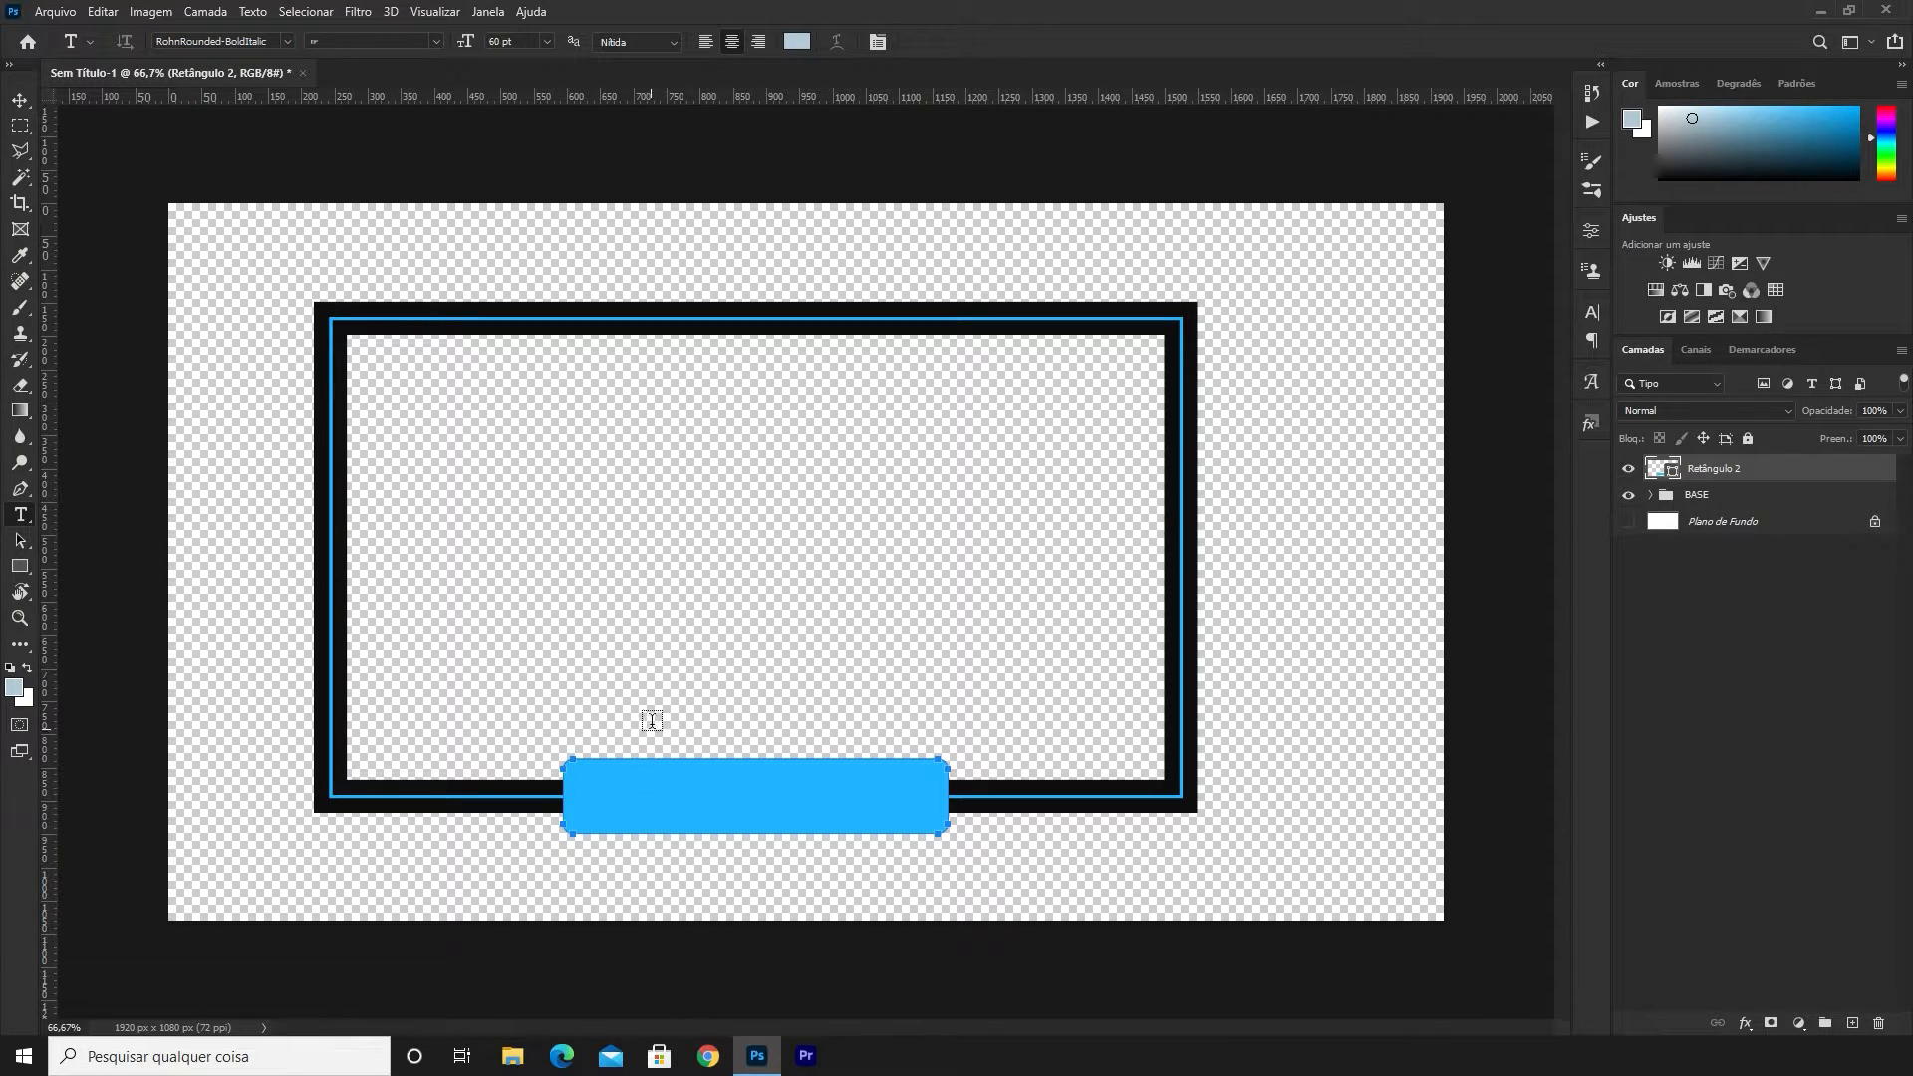
pyautogui.click(641, 644)
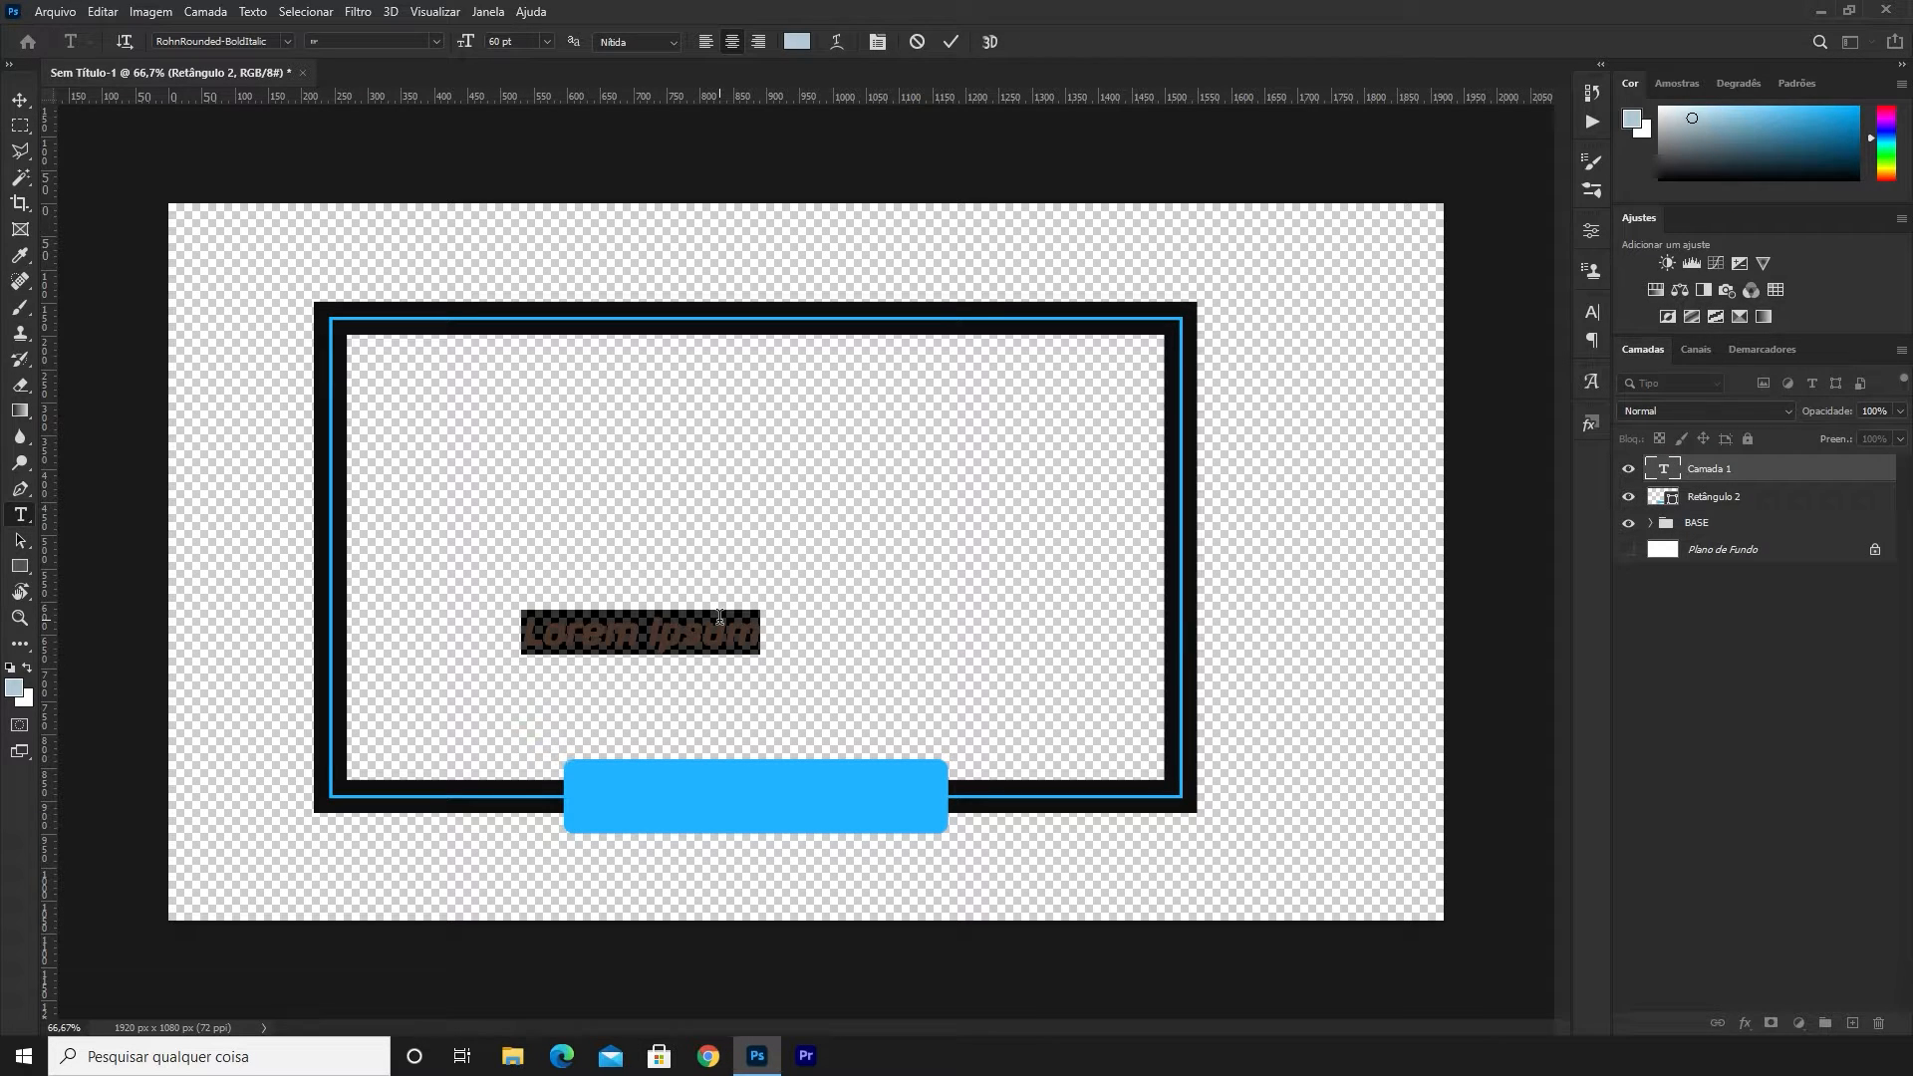
pyautogui.write('DRASTIOM')
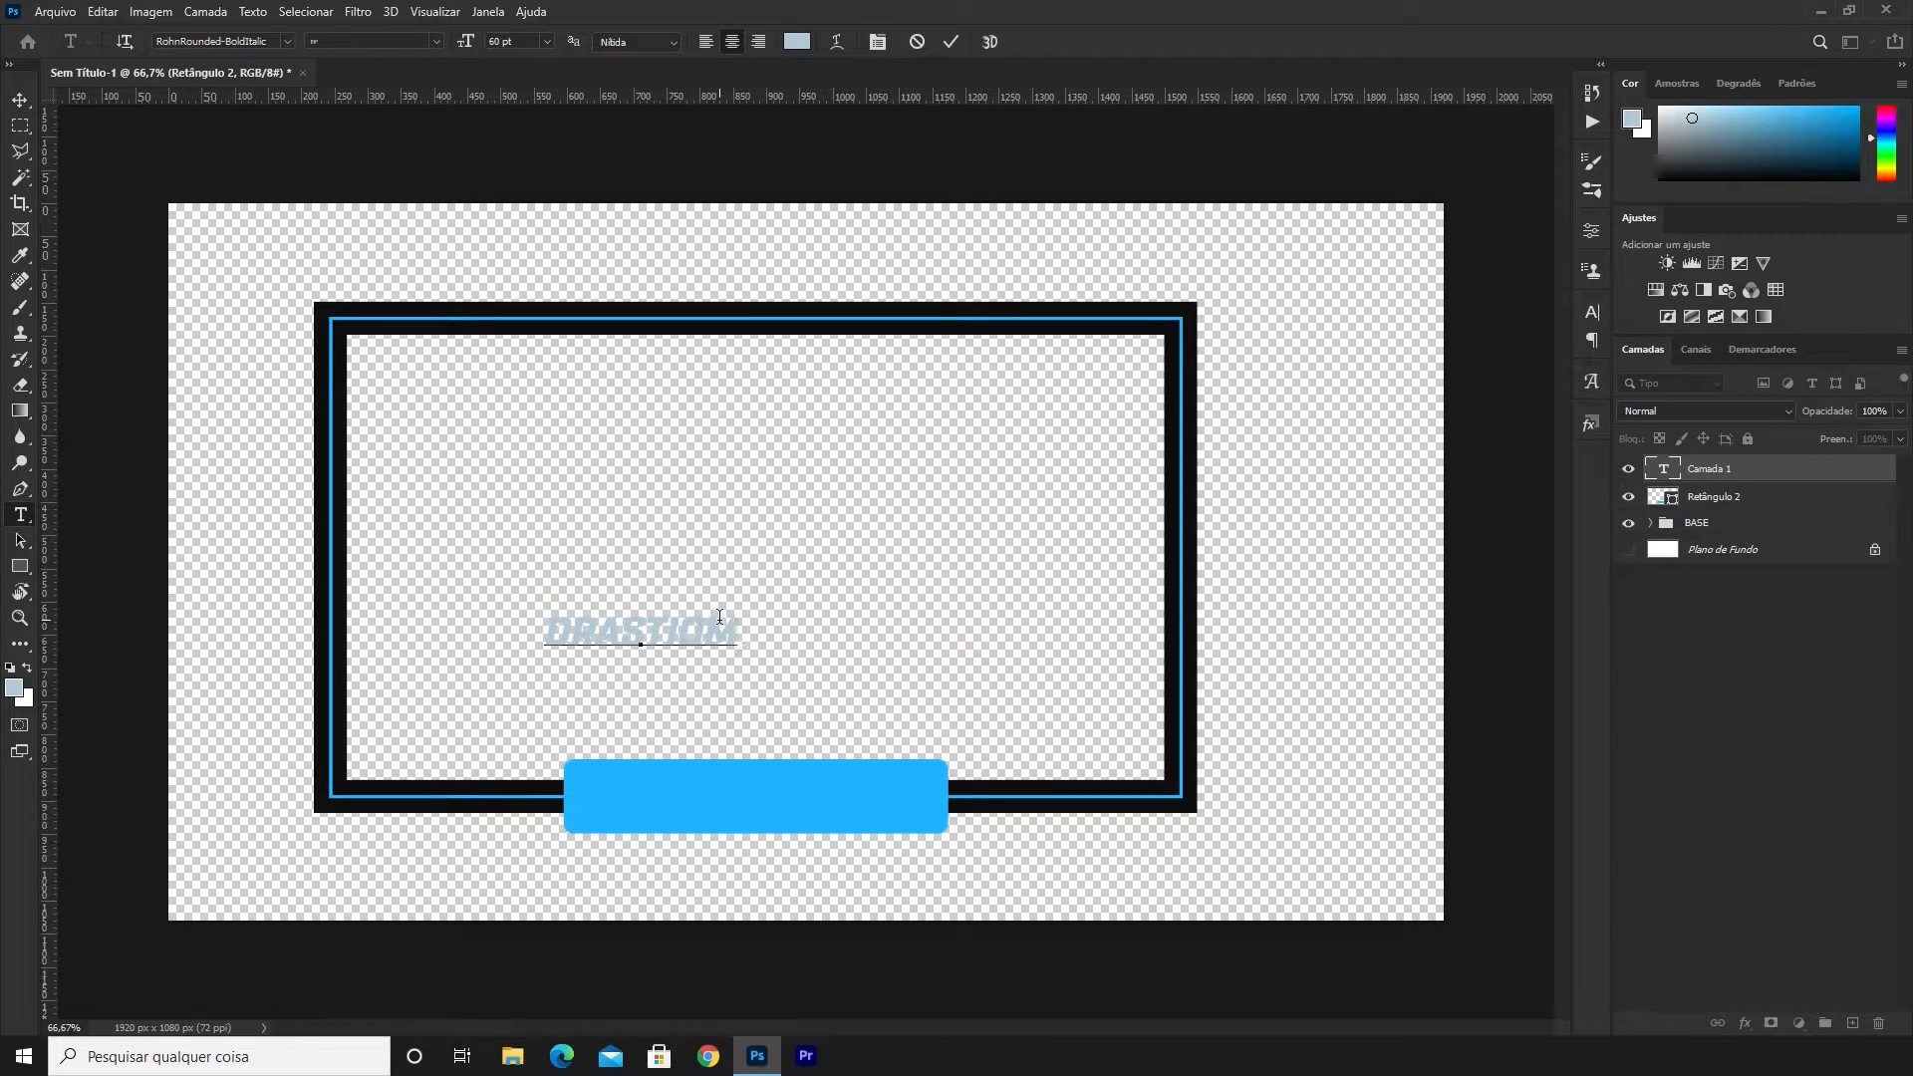
pyautogui.hotkey('ctrl', 'a')
pyautogui.moveTo(688, 687); pyautogui.dragTo(806, 857)
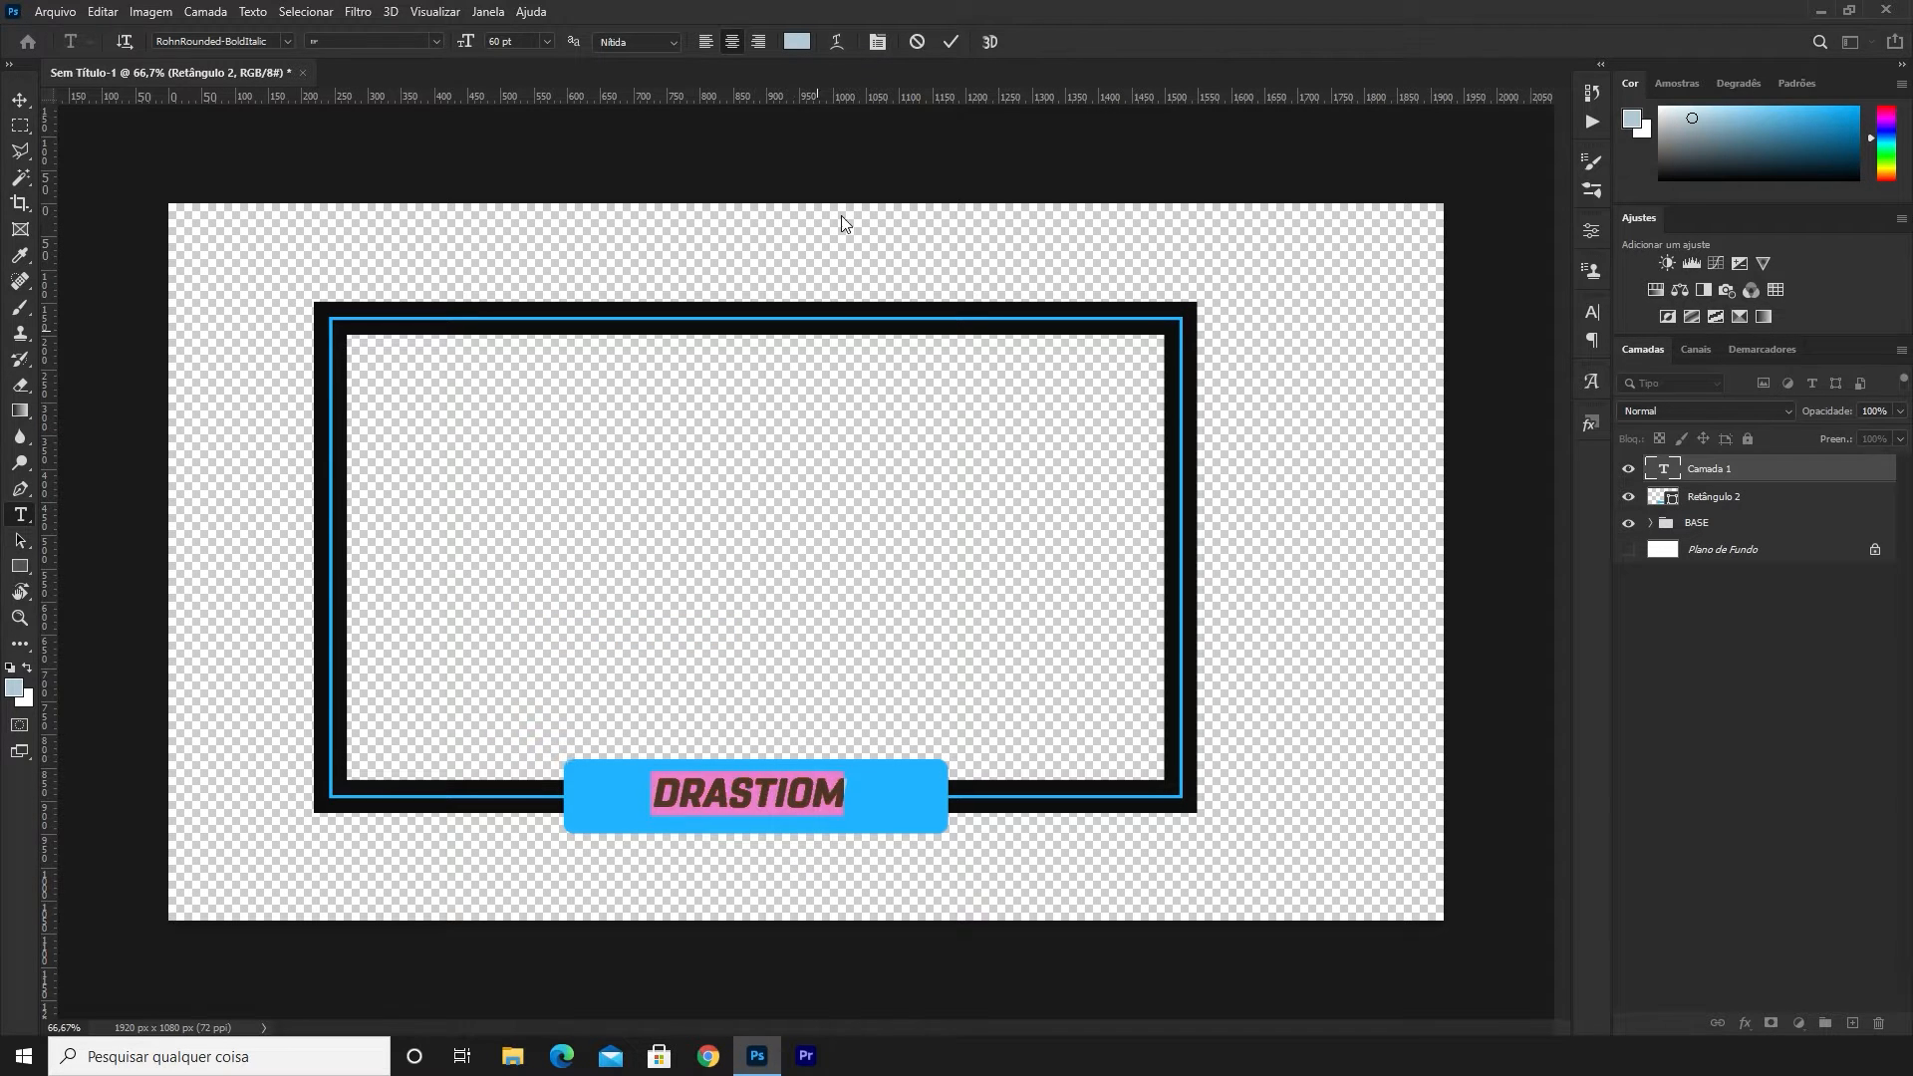
# Colour the DRASTIOM text white (ffffff) and nudge it slightly within the blue rectangle
pyautogui.click(797, 41)
pyautogui.write('ffffff')
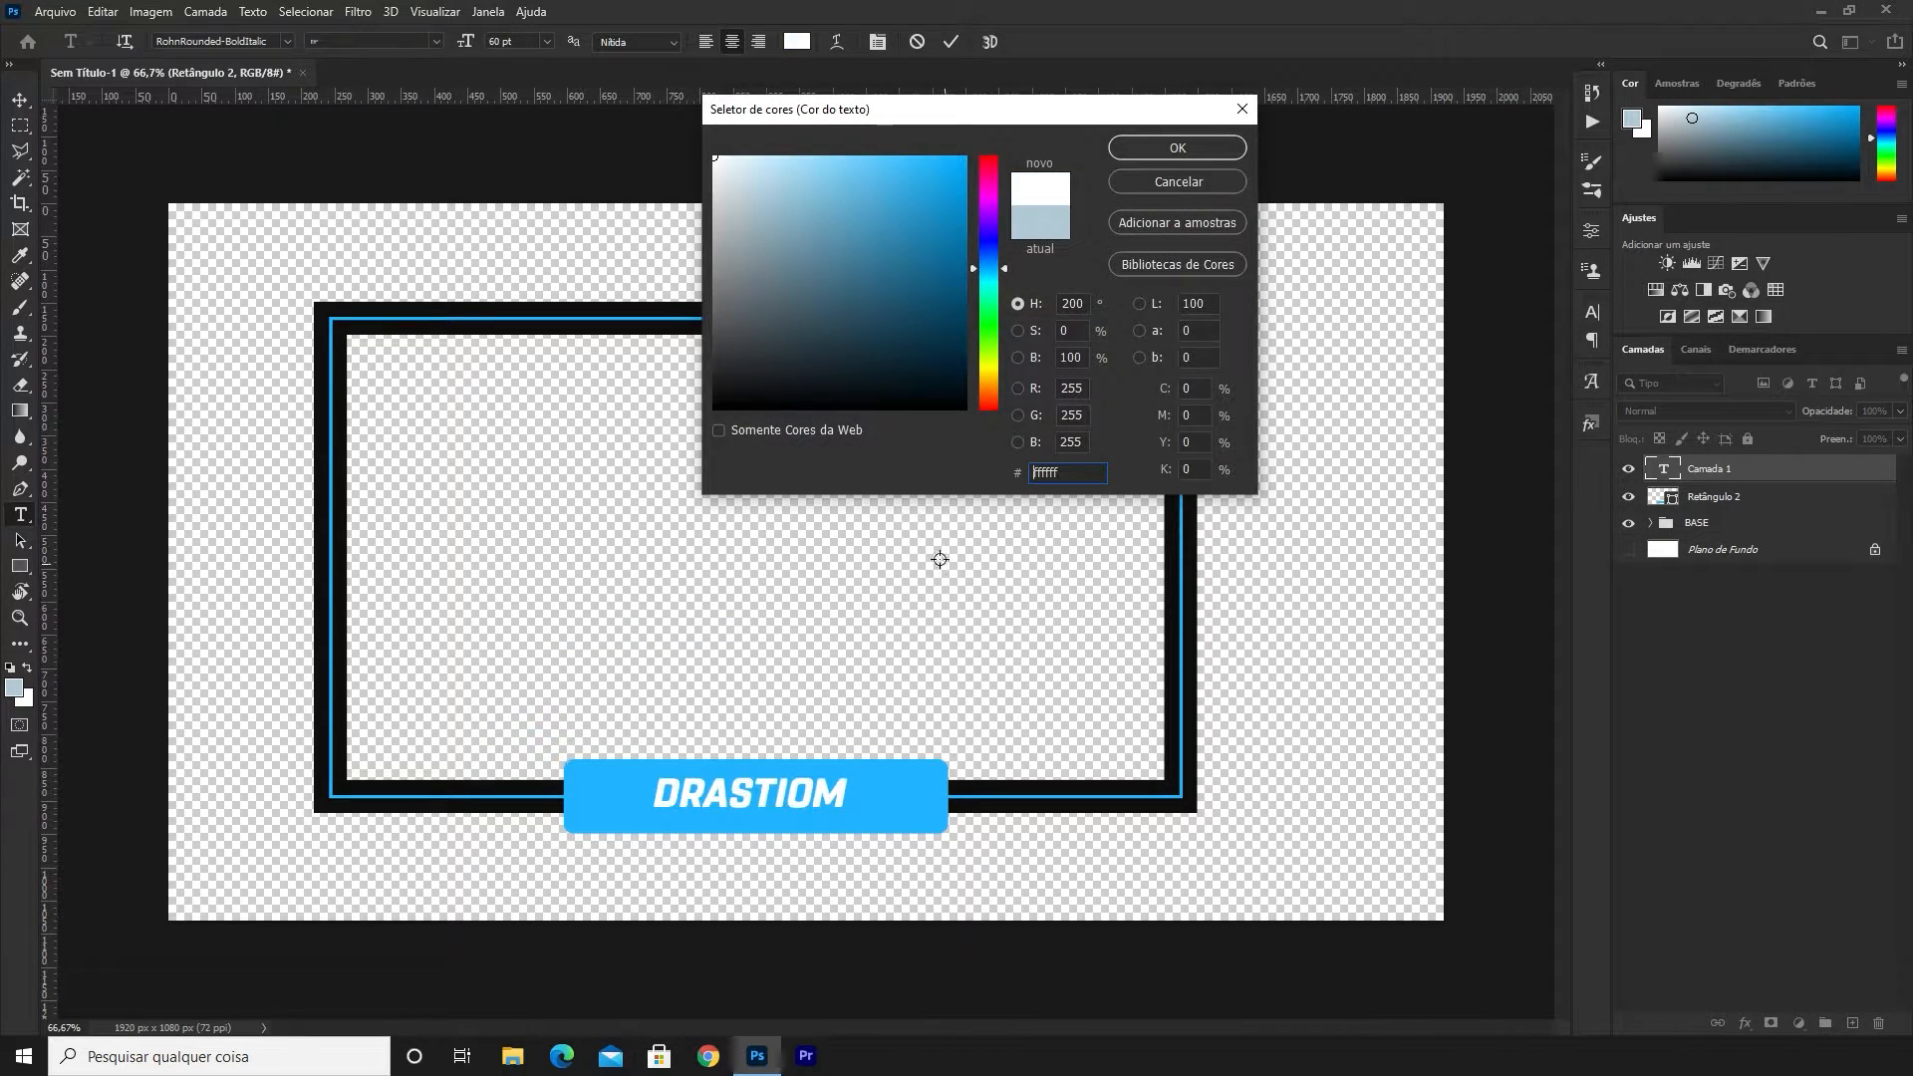
pyautogui.click(1176, 148)
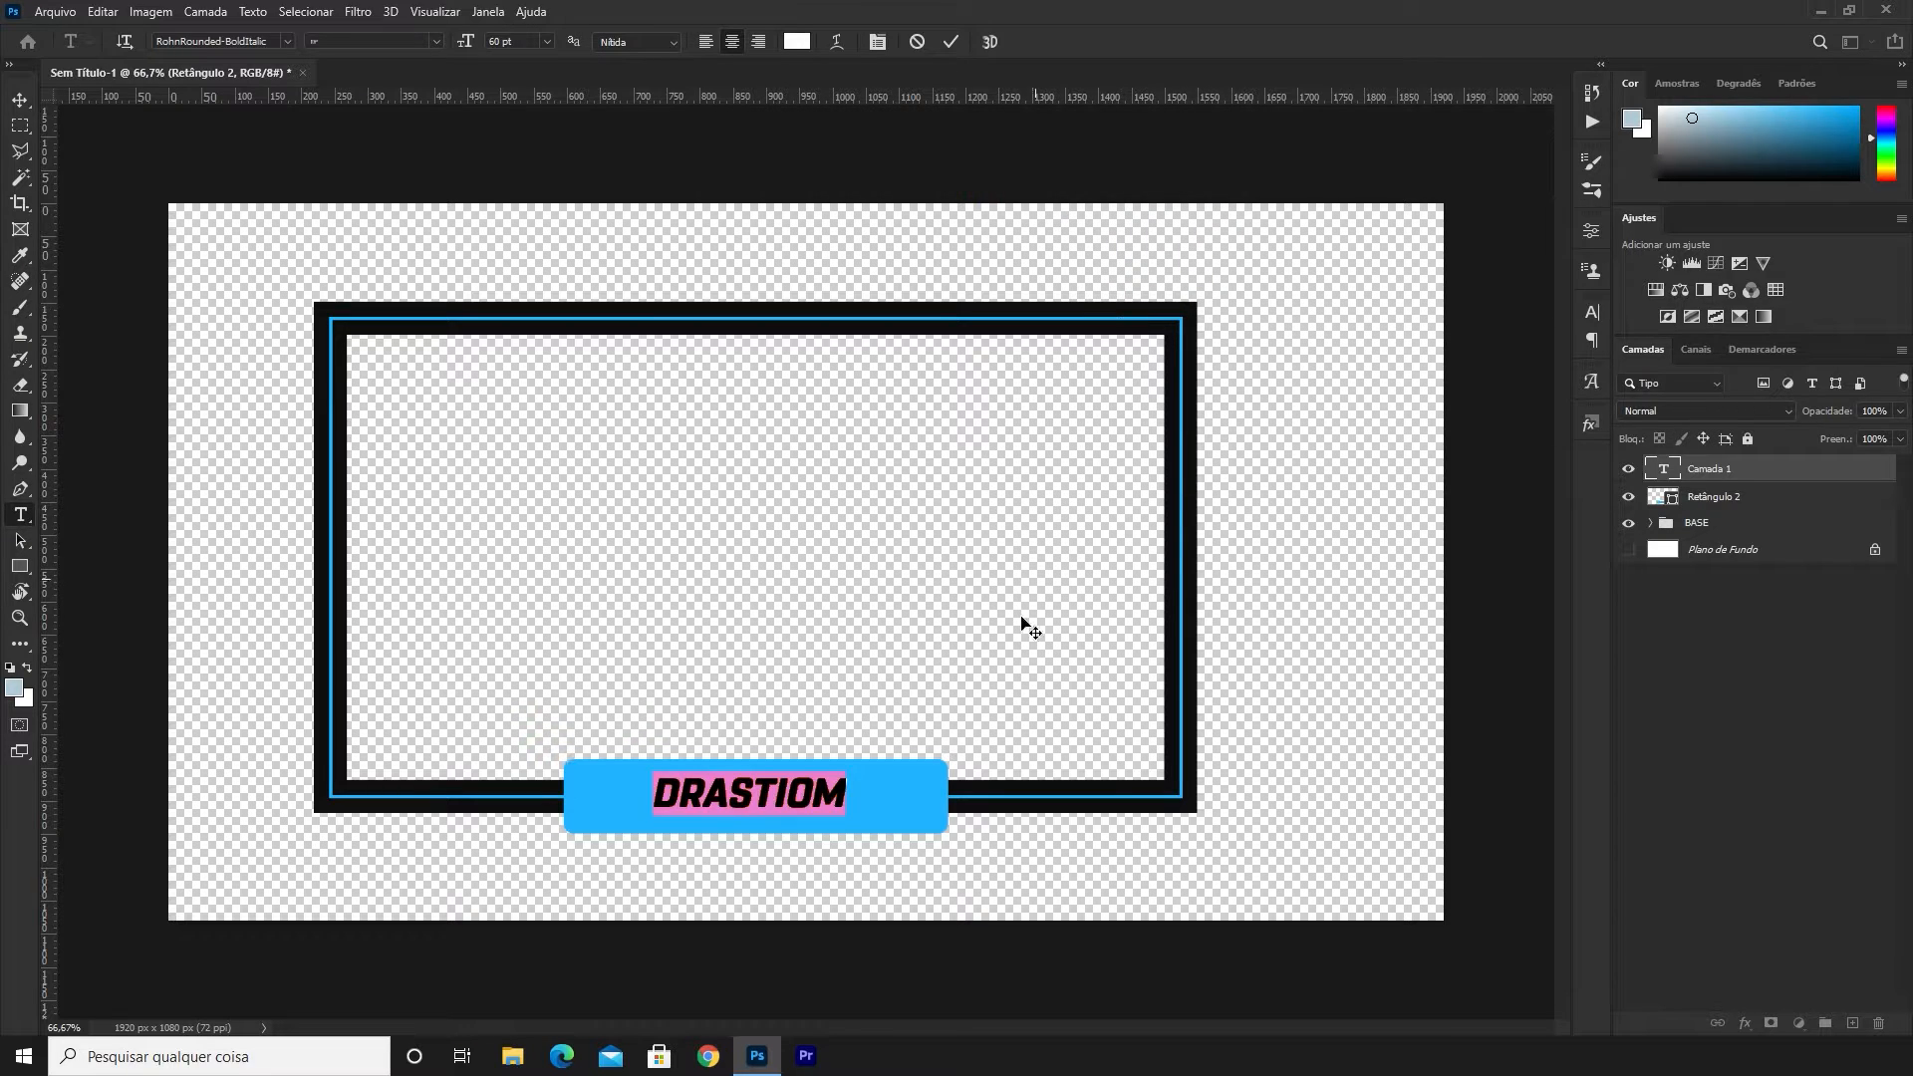
pyautogui.hotkey('ctrl', 'h')
pyautogui.moveTo(782, 853); pyautogui.dragTo(772, 858)
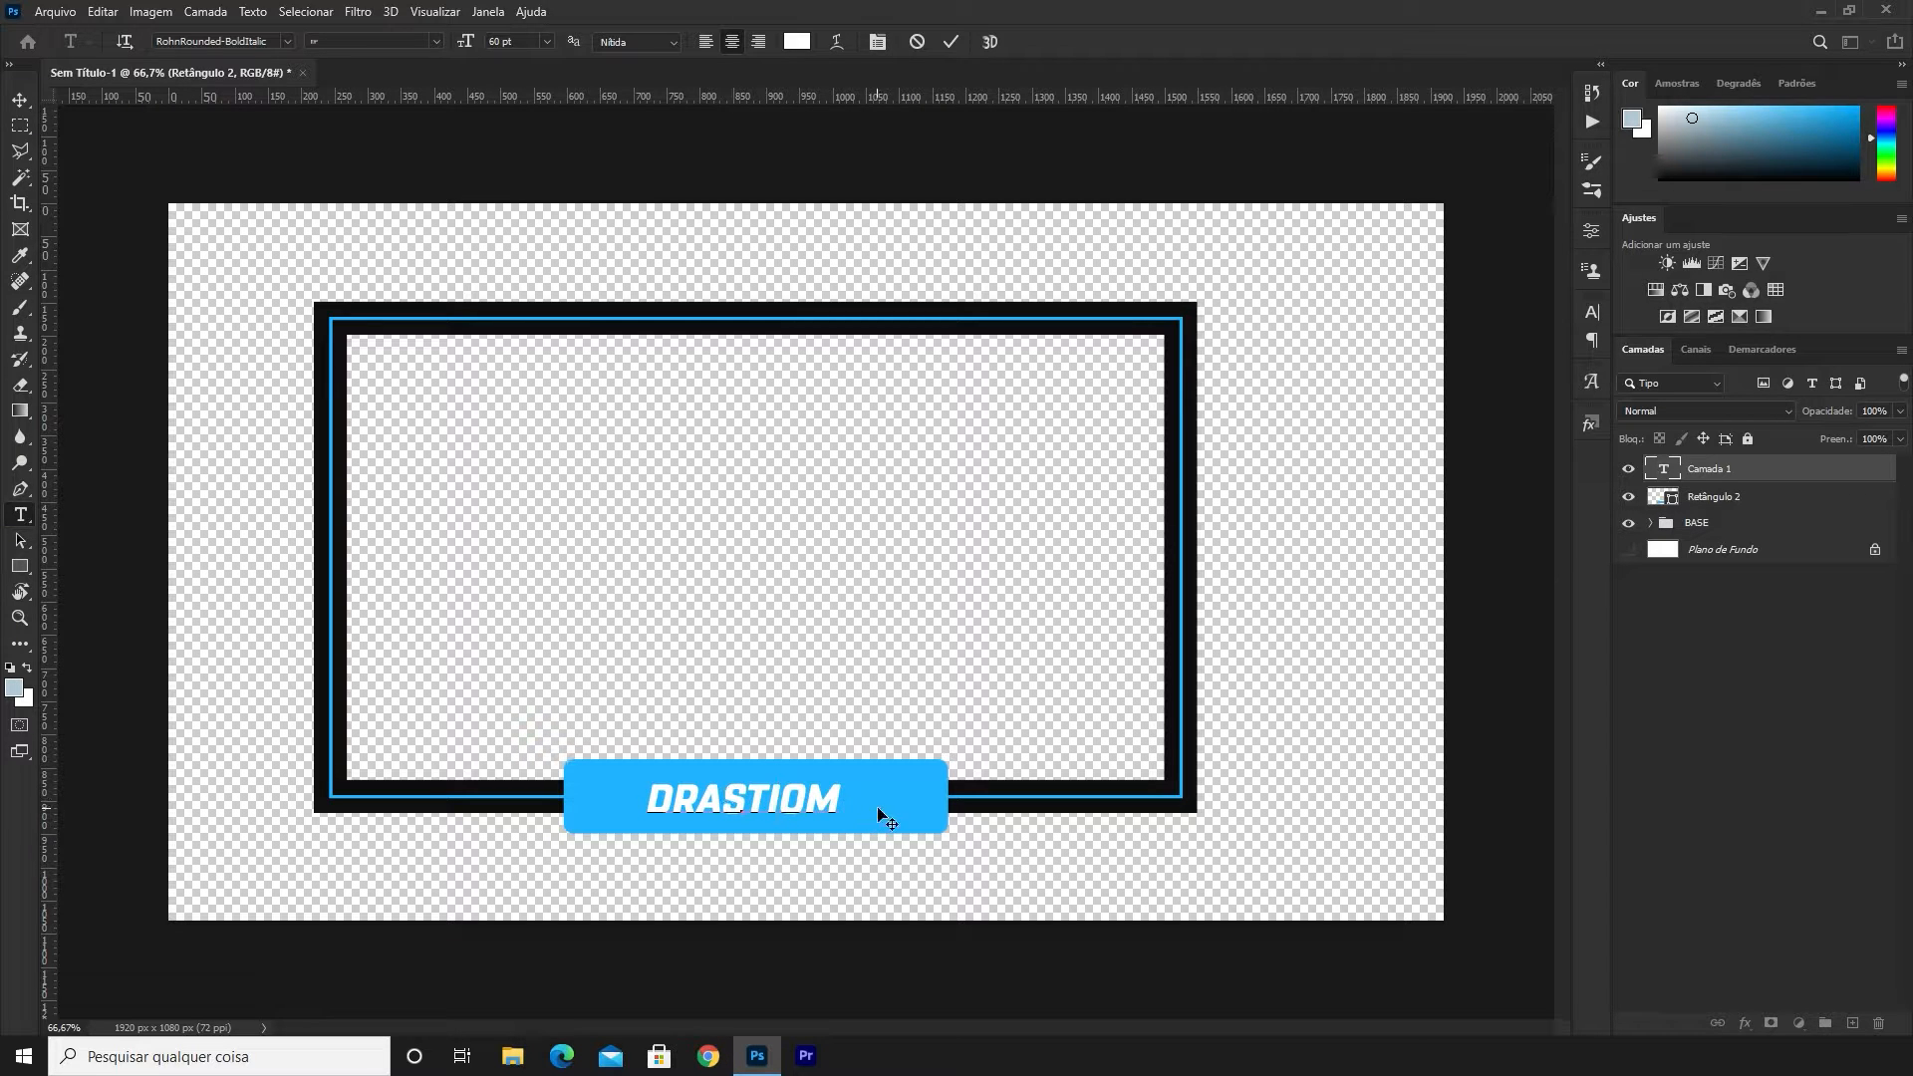
# Enlarge the DRASTIOM text to 96 pt and finish editing it
pyautogui.doubleClick(821, 797)
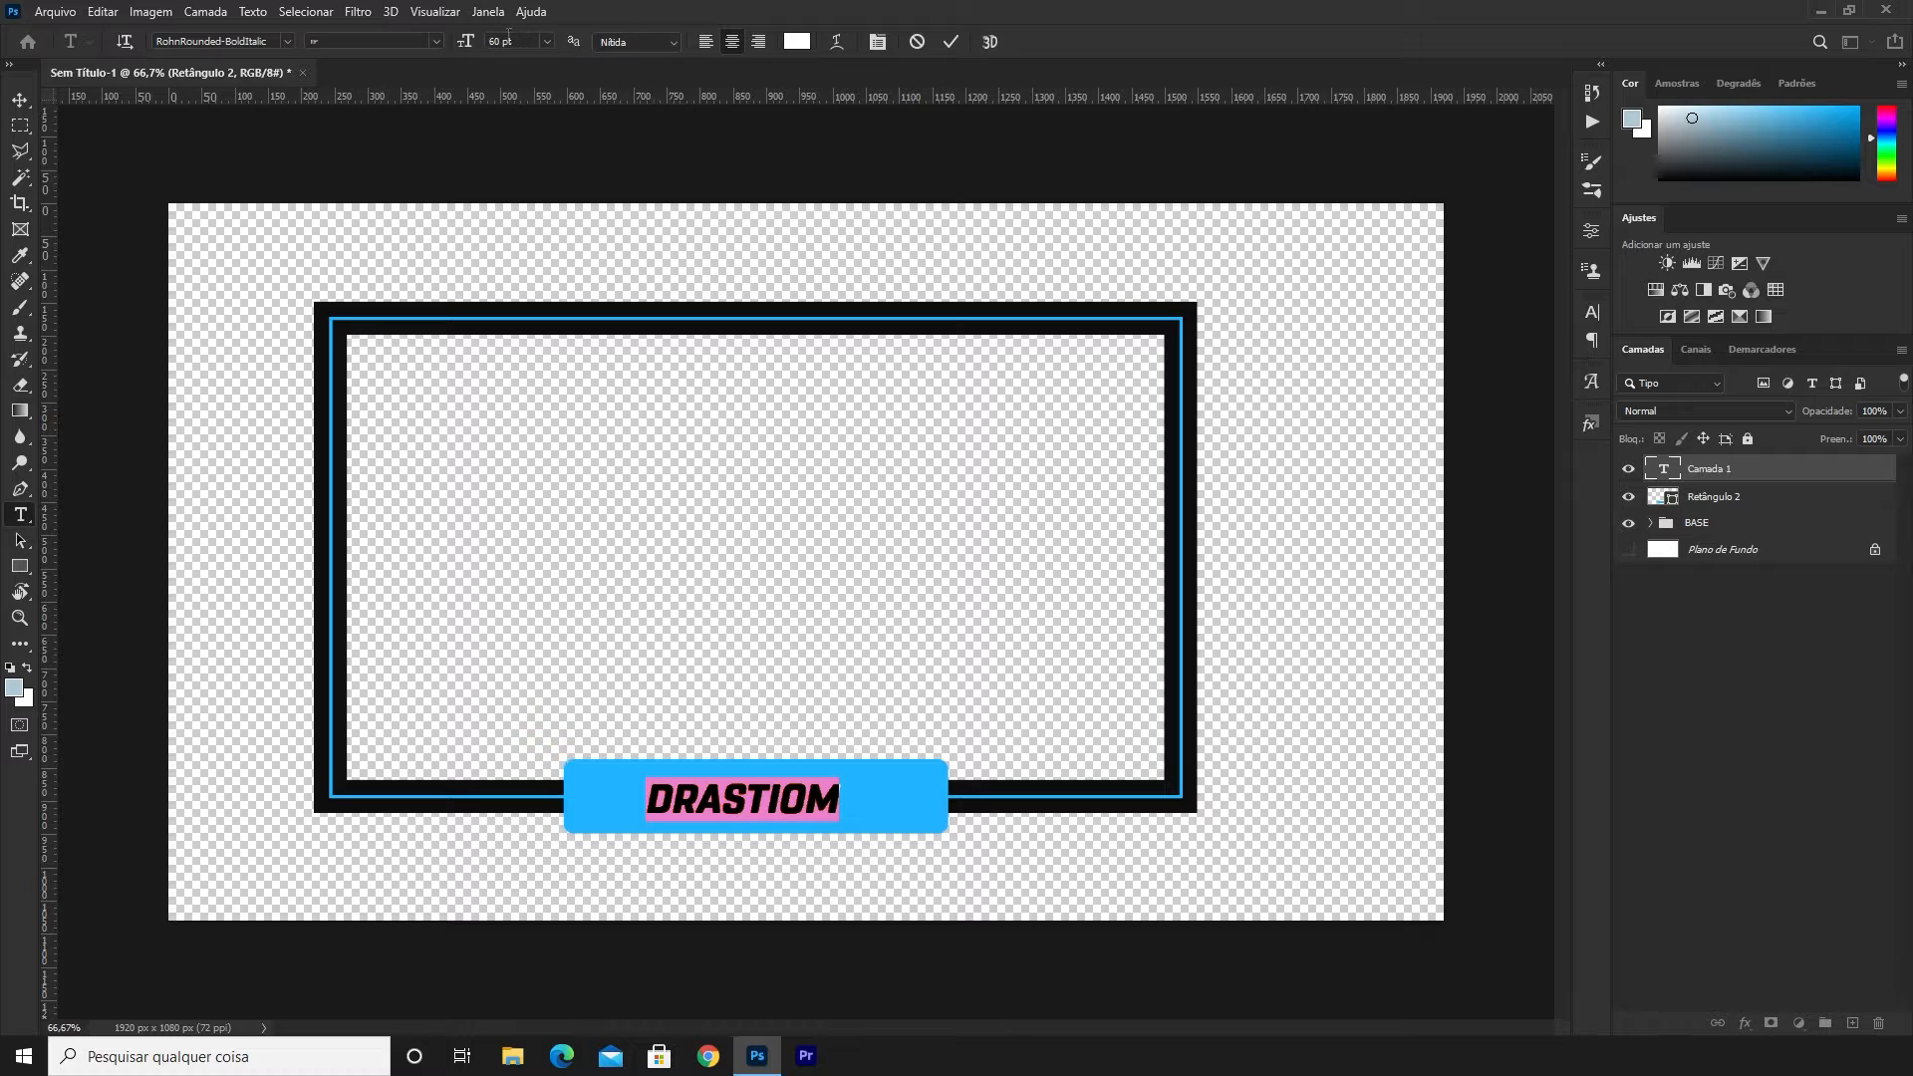
pyautogui.moveTo(463, 42); pyautogui.dragTo(503, 44)
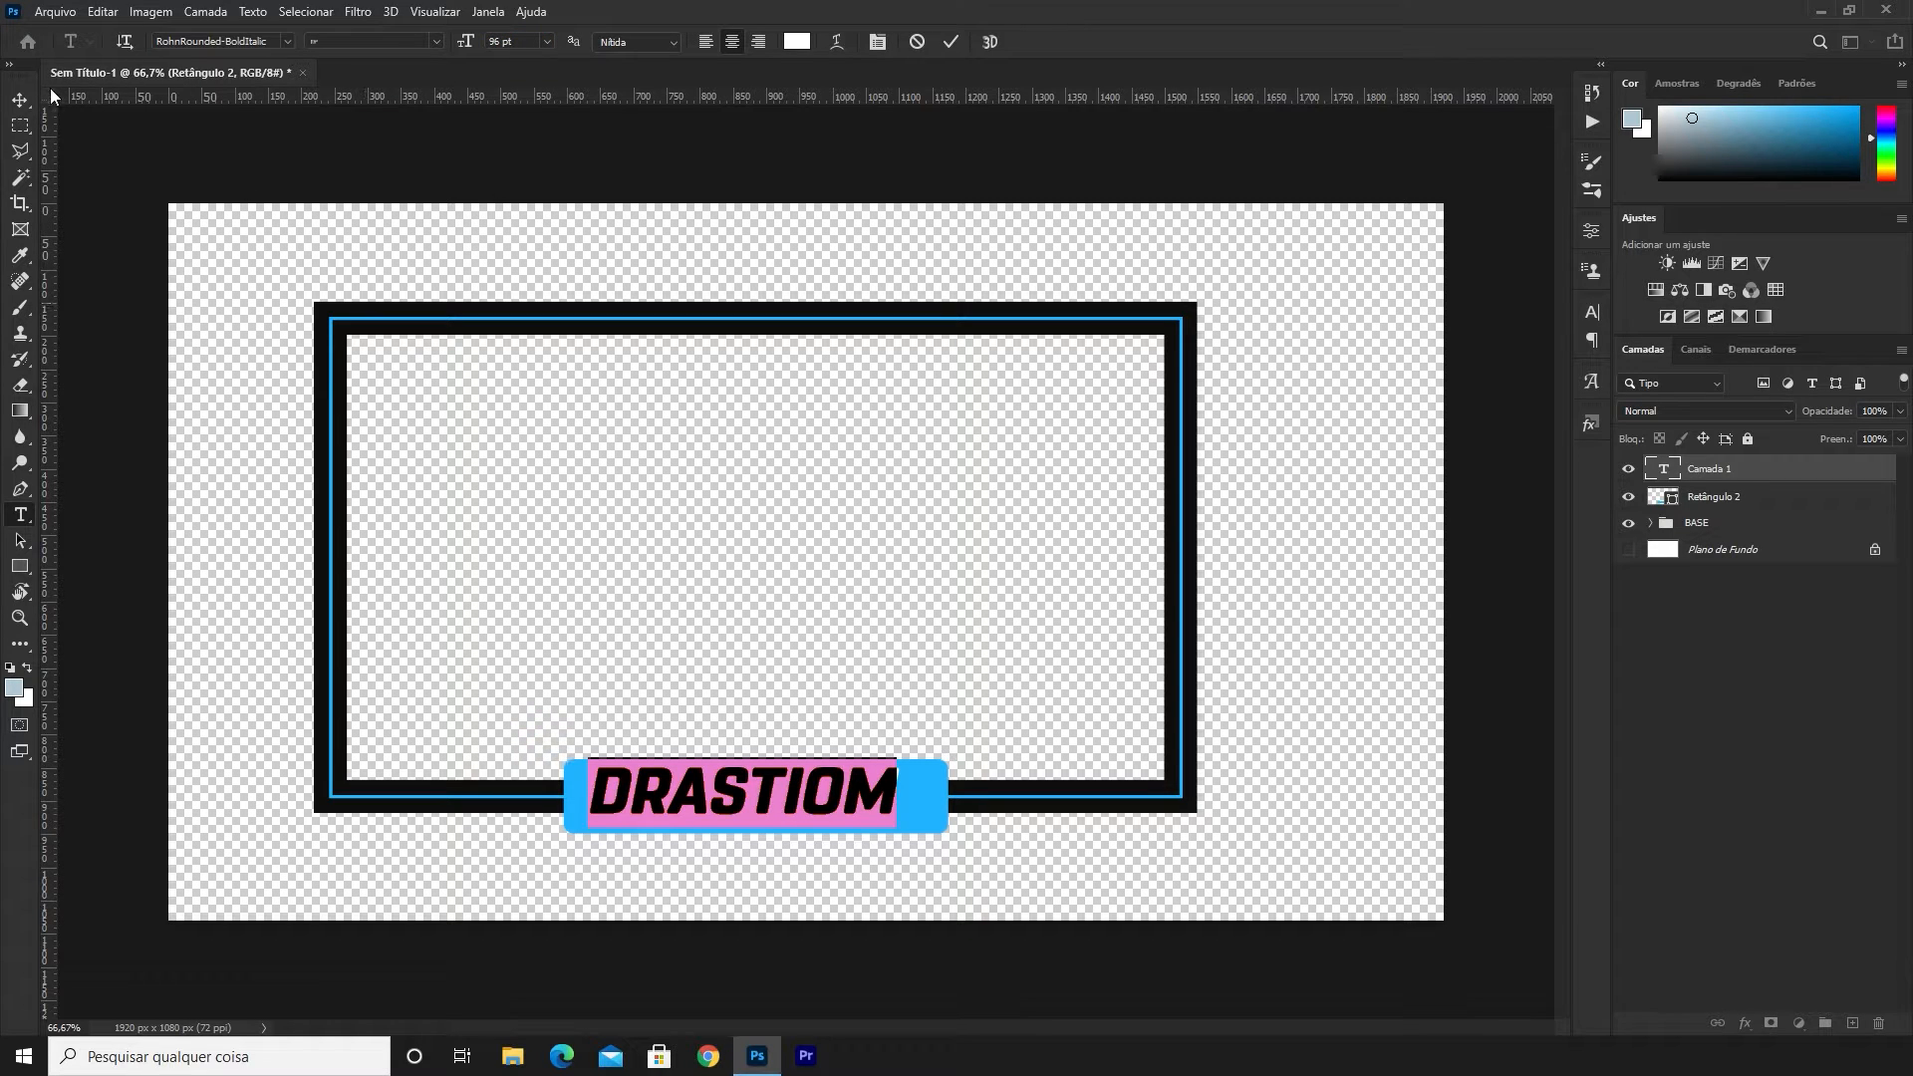
pyautogui.click(22, 544)
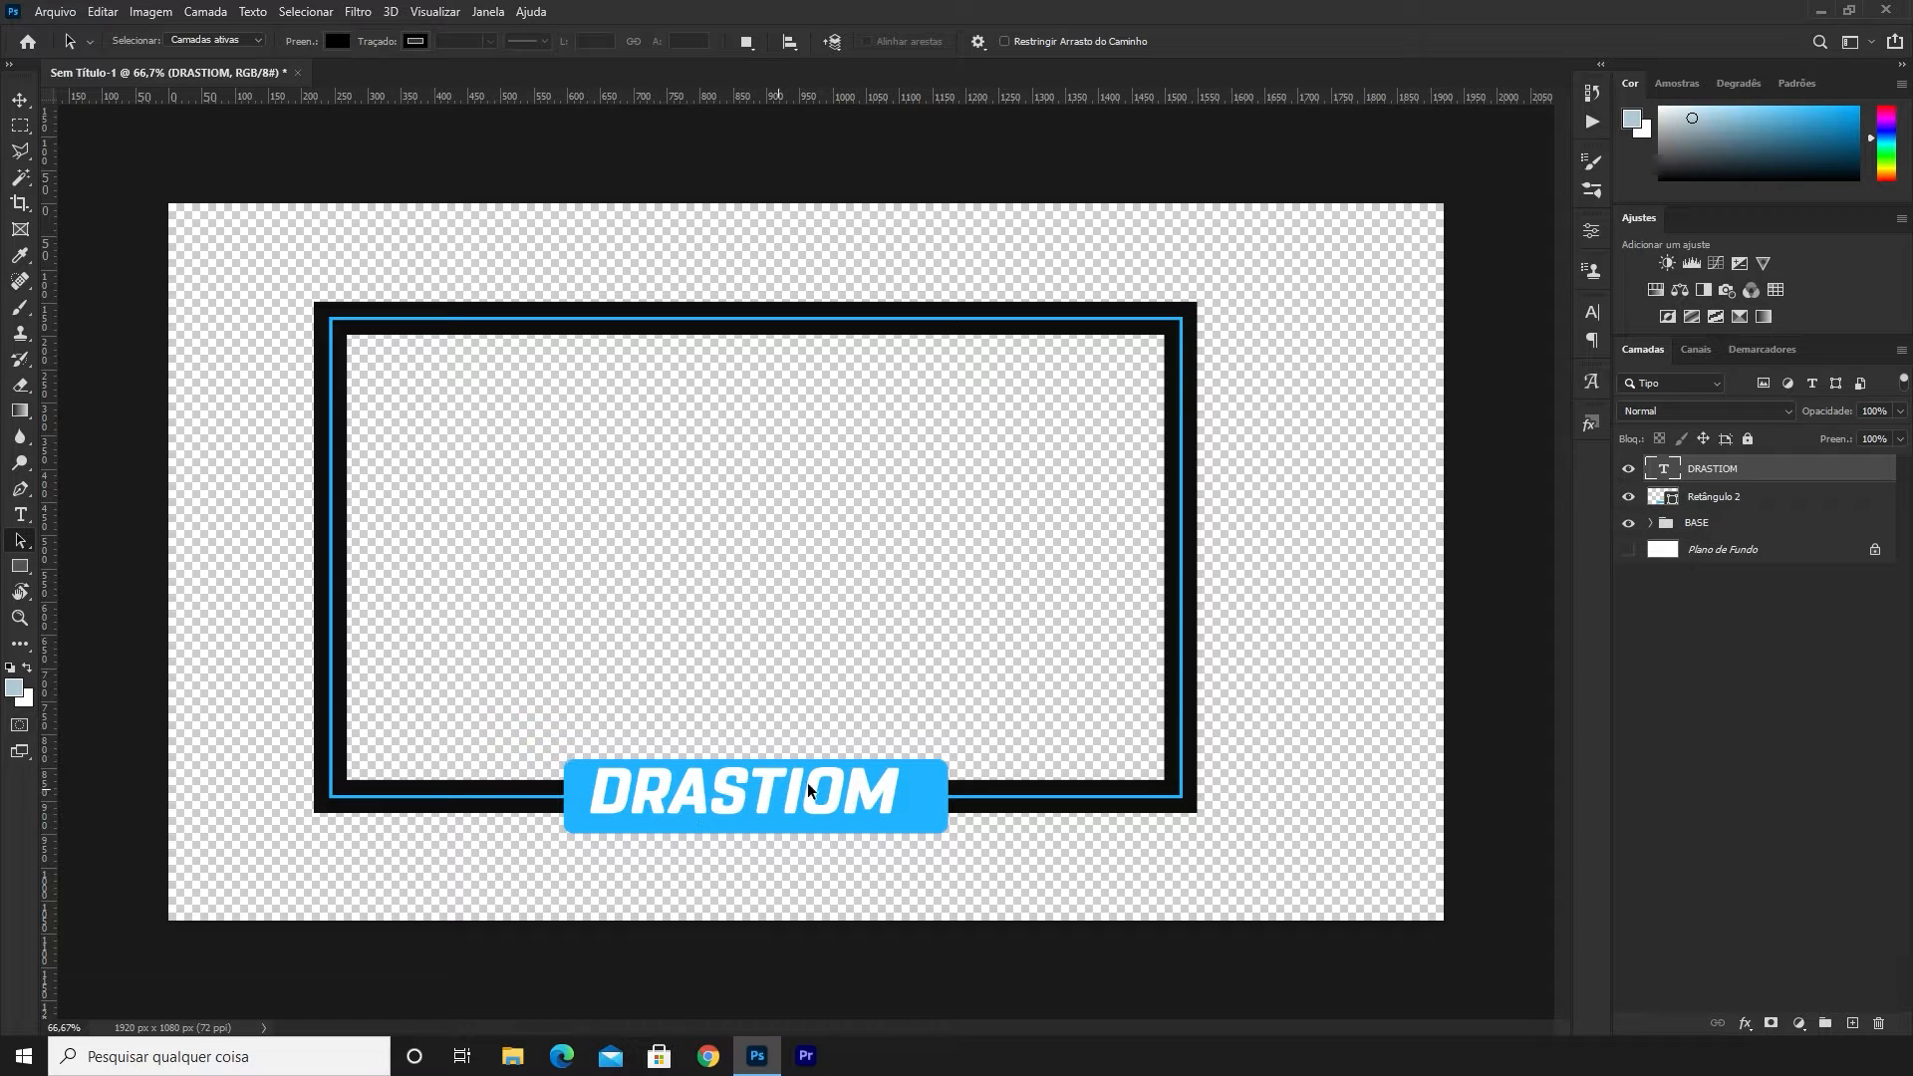
# Centre the DRASTIOM text horizontally and vertically on the blue rectangle, aligning both layers to the selection
pyautogui.keyDown('ctrl'); pyautogui.click(1746, 504); pyautogui.keyUp('ctrl')
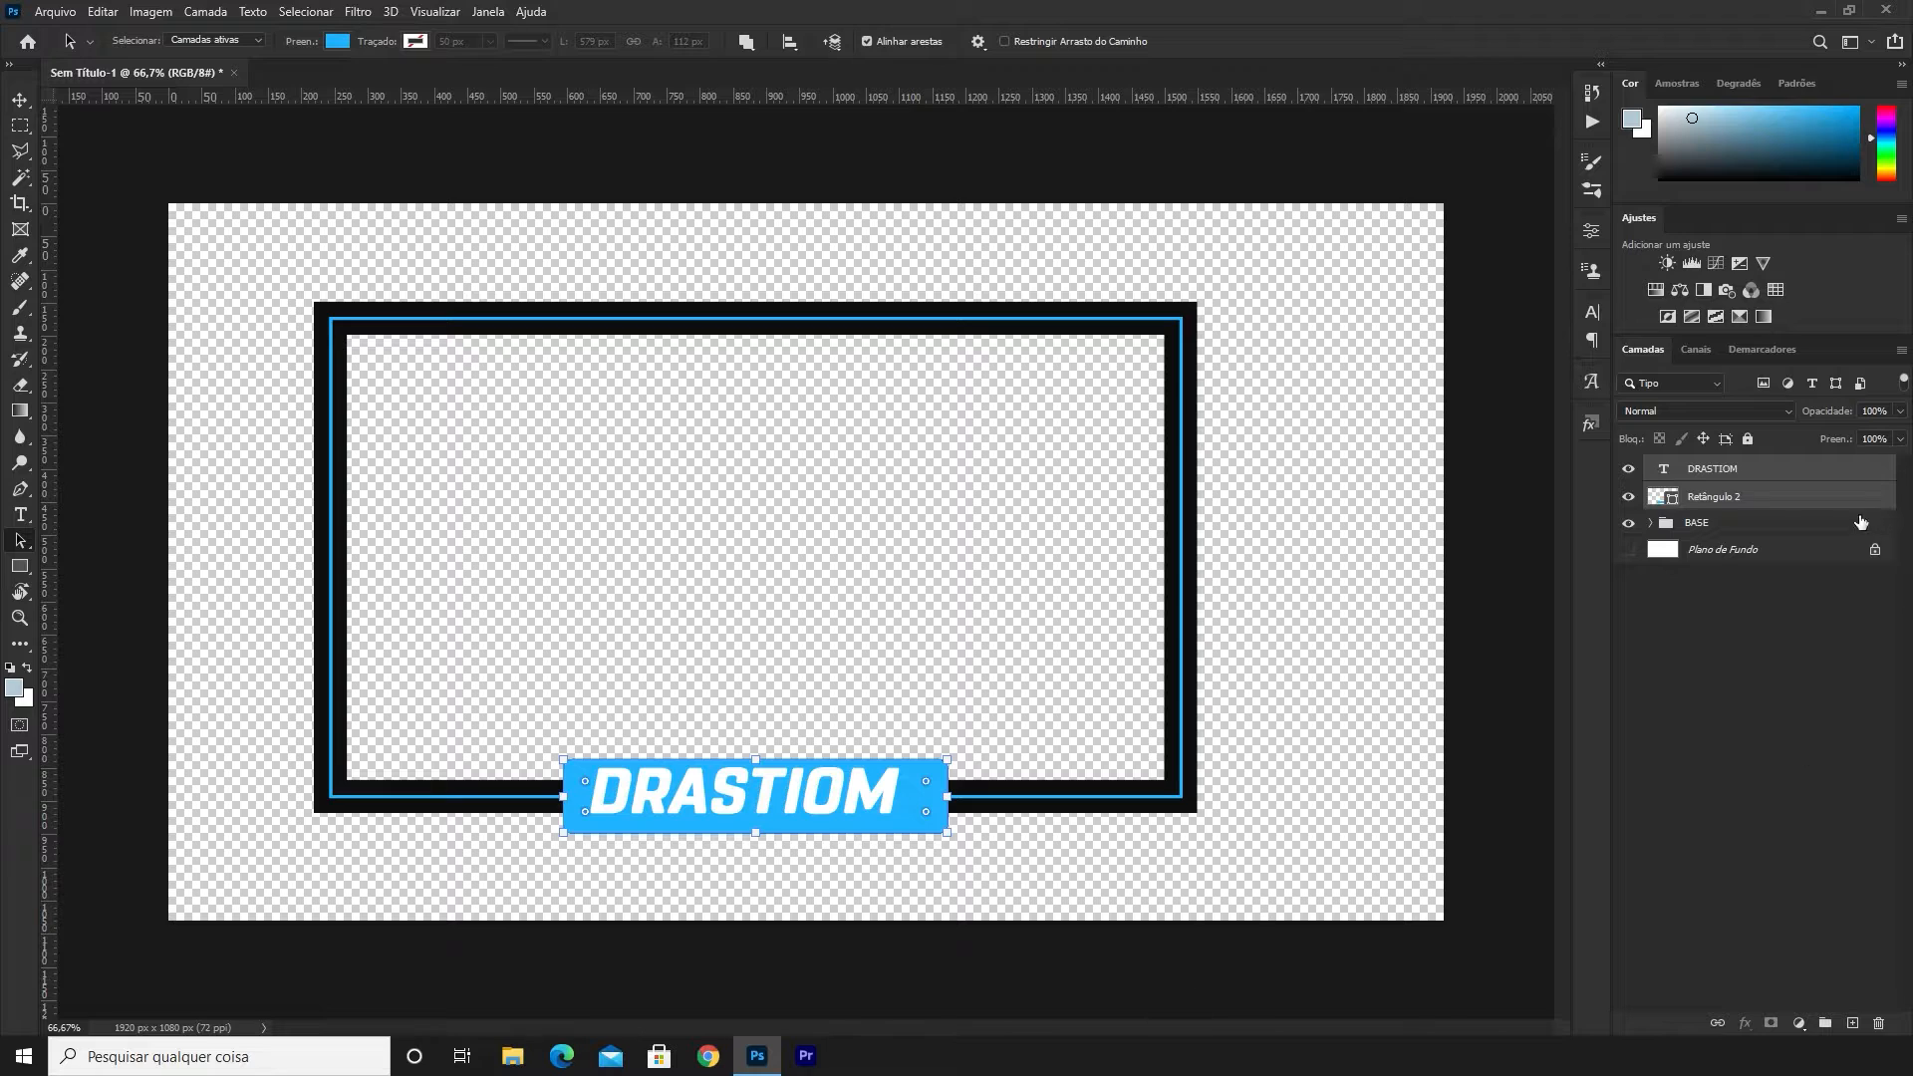
pyautogui.click(20, 101)
pyautogui.click(681, 42)
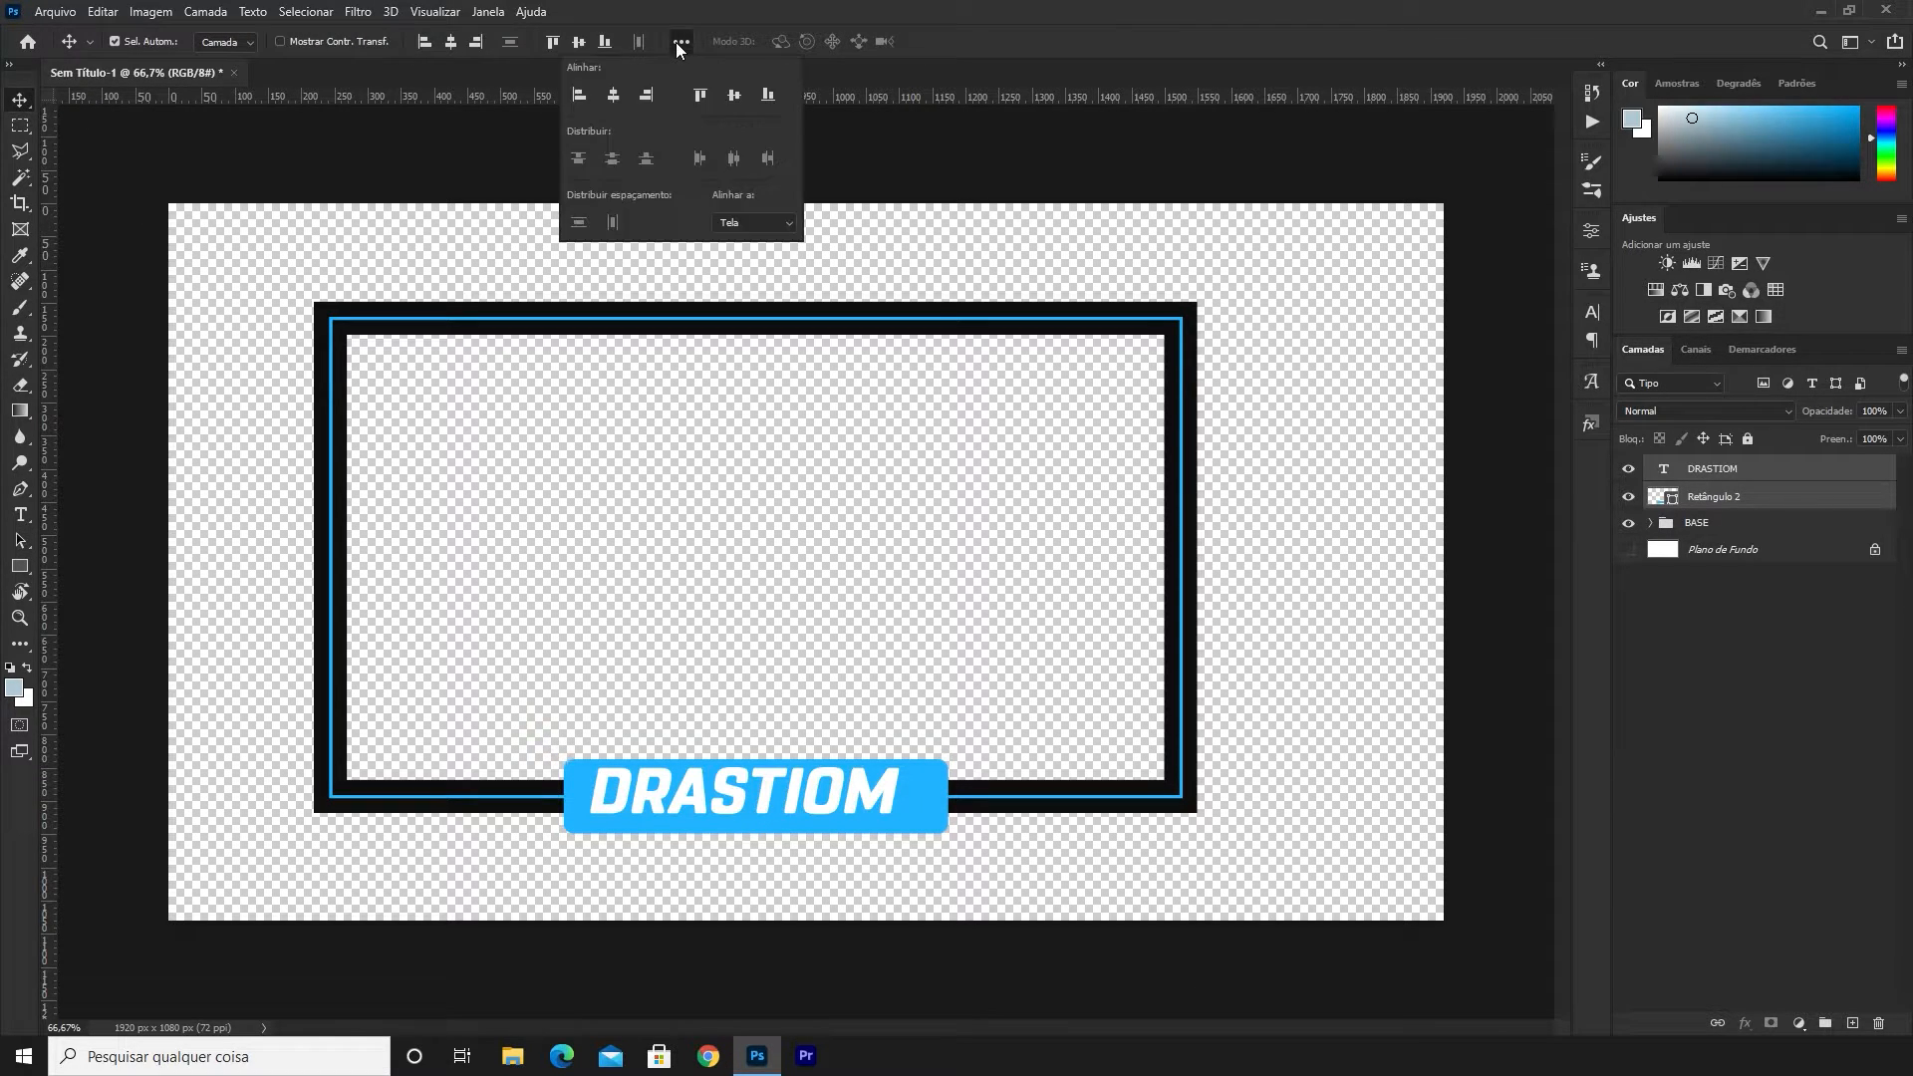
pyautogui.click(732, 239)
pyautogui.click(613, 100)
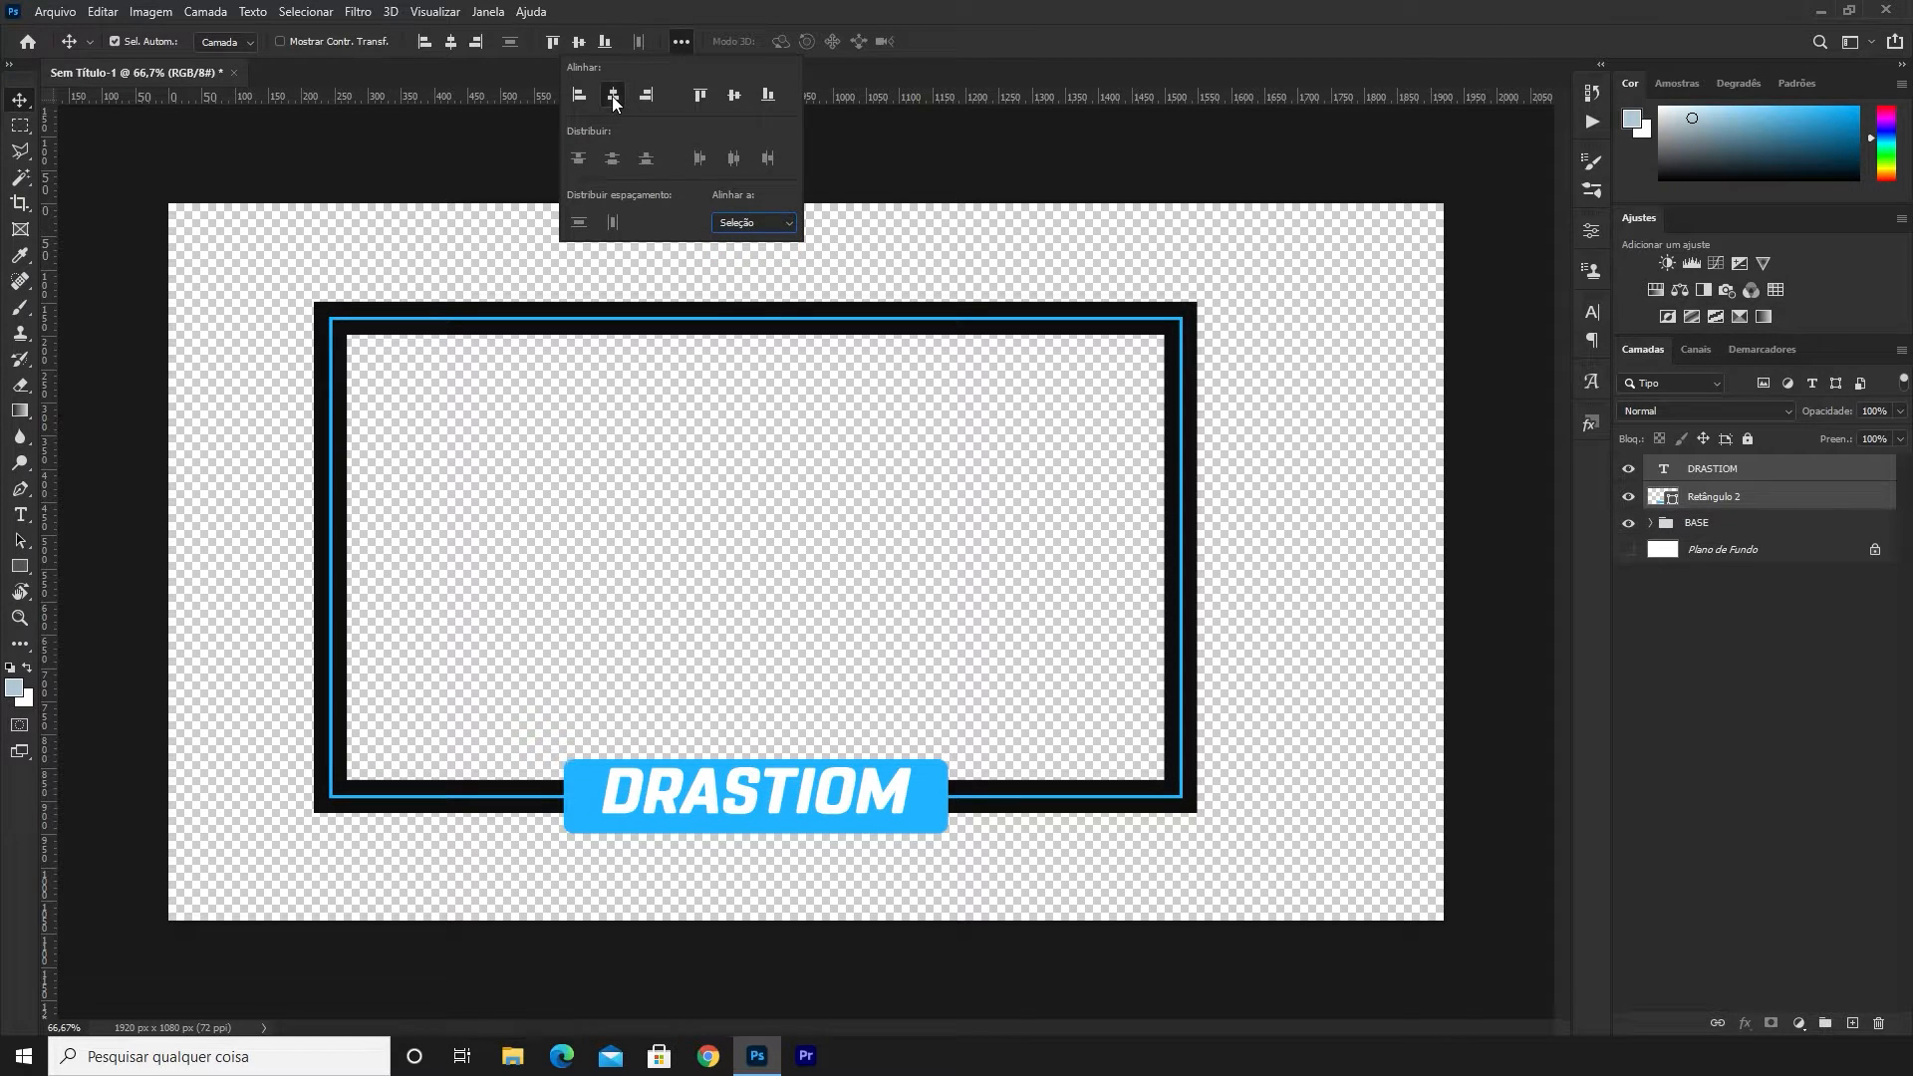
pyautogui.click(734, 98)
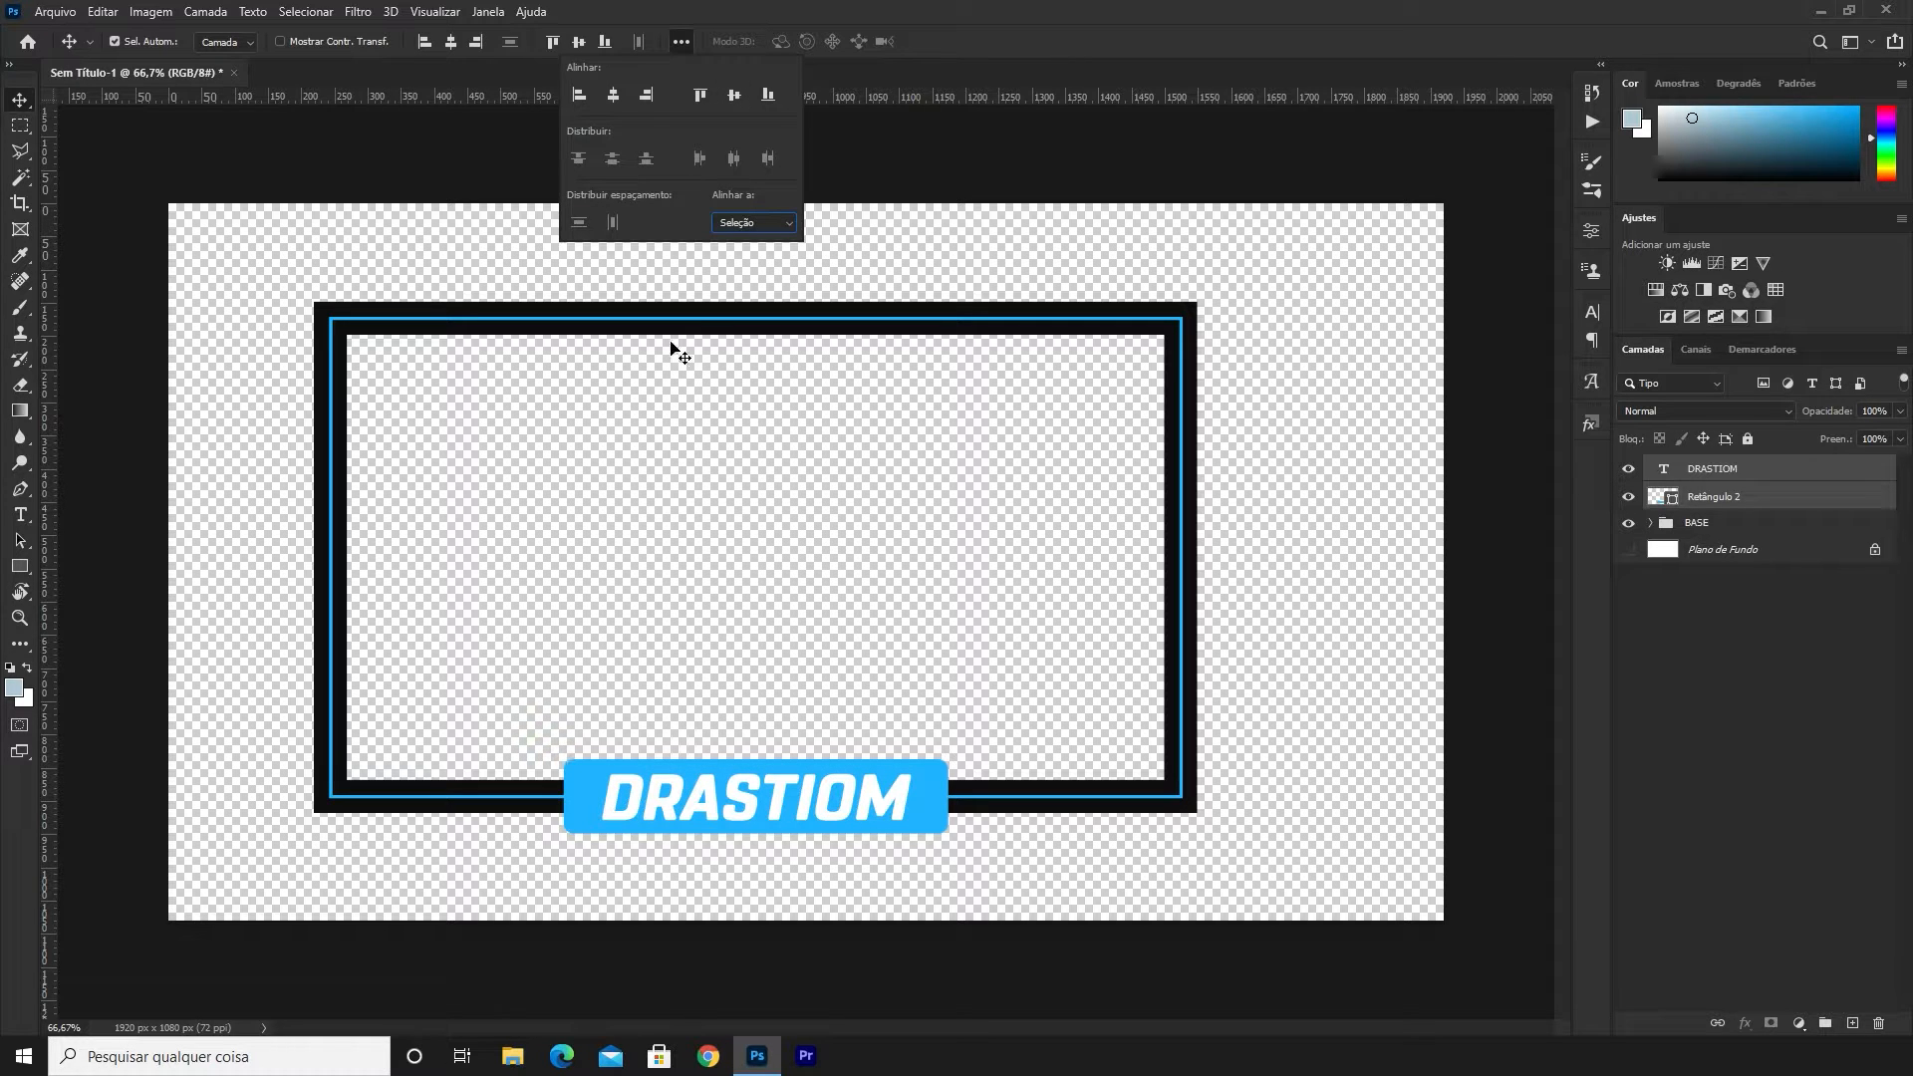
pyautogui.press('a')
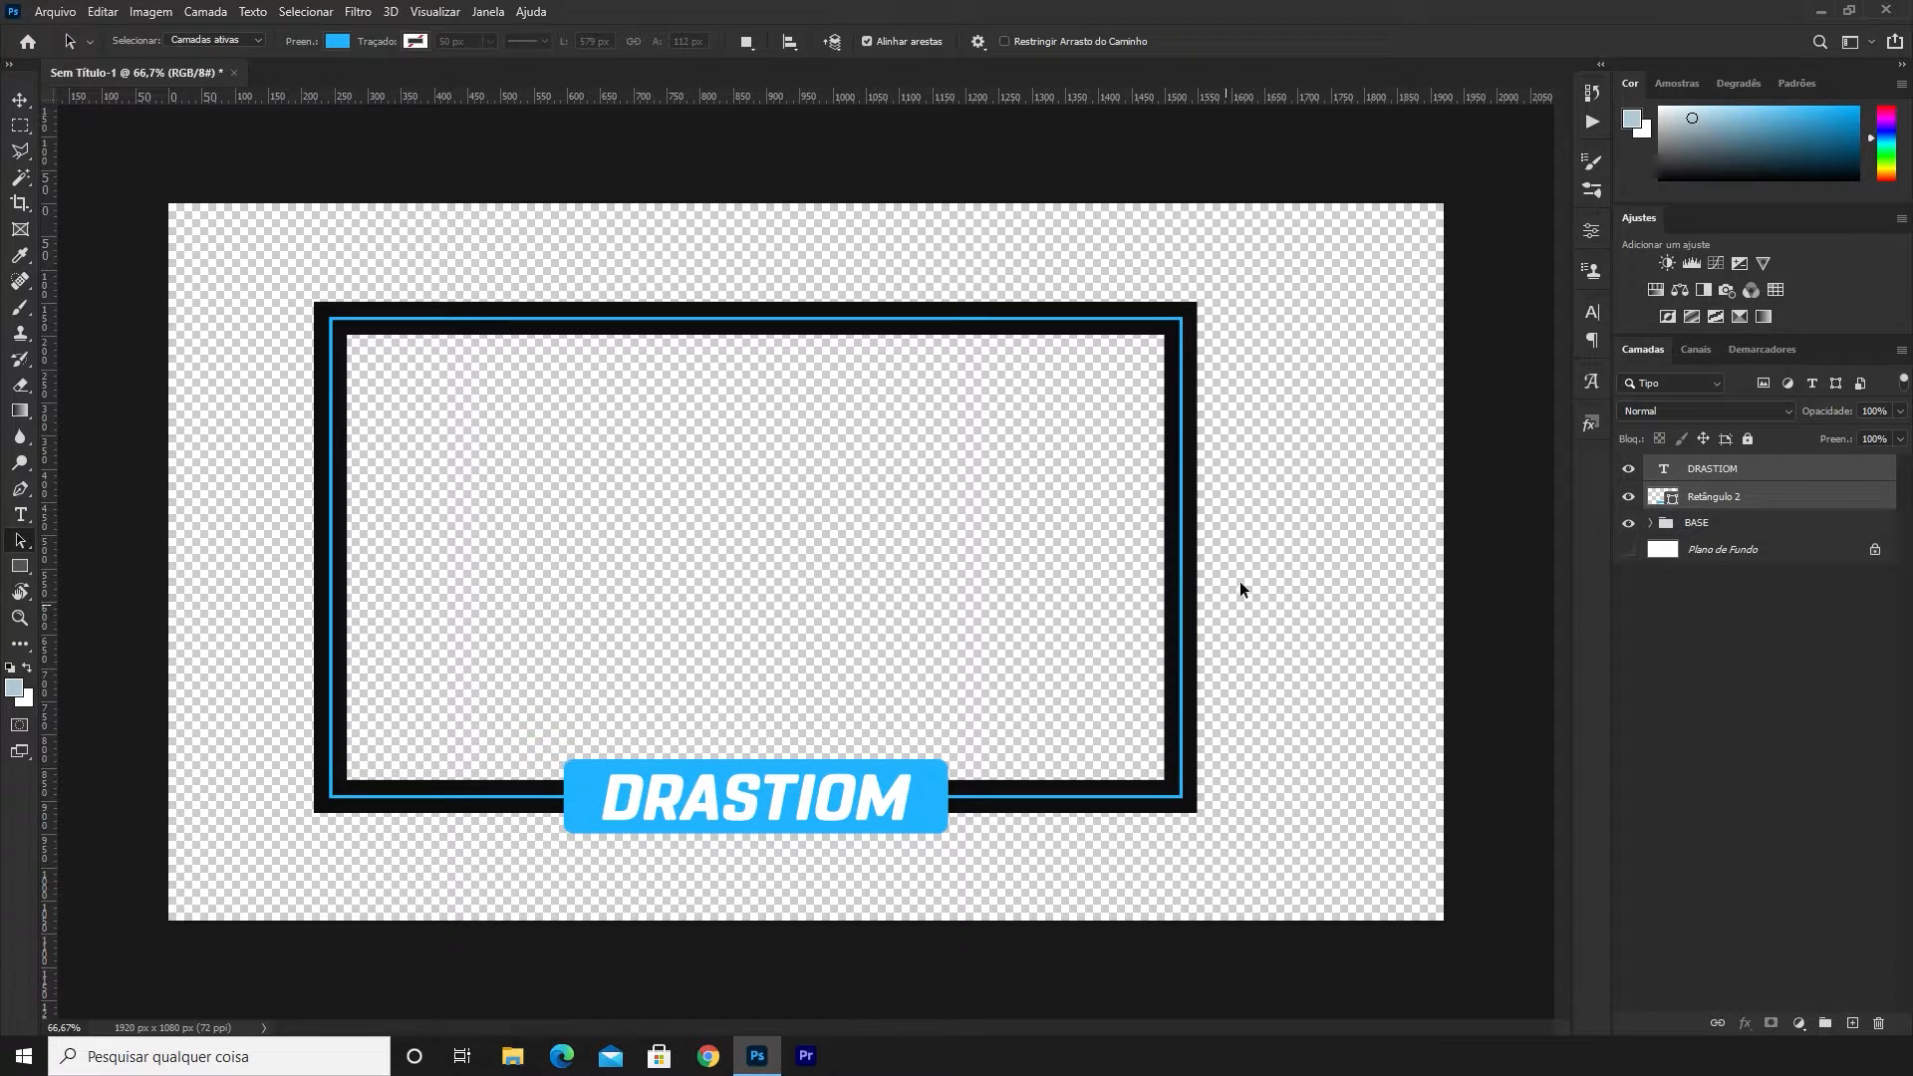
# Add an Outer Glow effect with the Divisão blend mode to the Retângulo 1 copiar layer inside the BASE group
pyautogui.click(1689, 526)
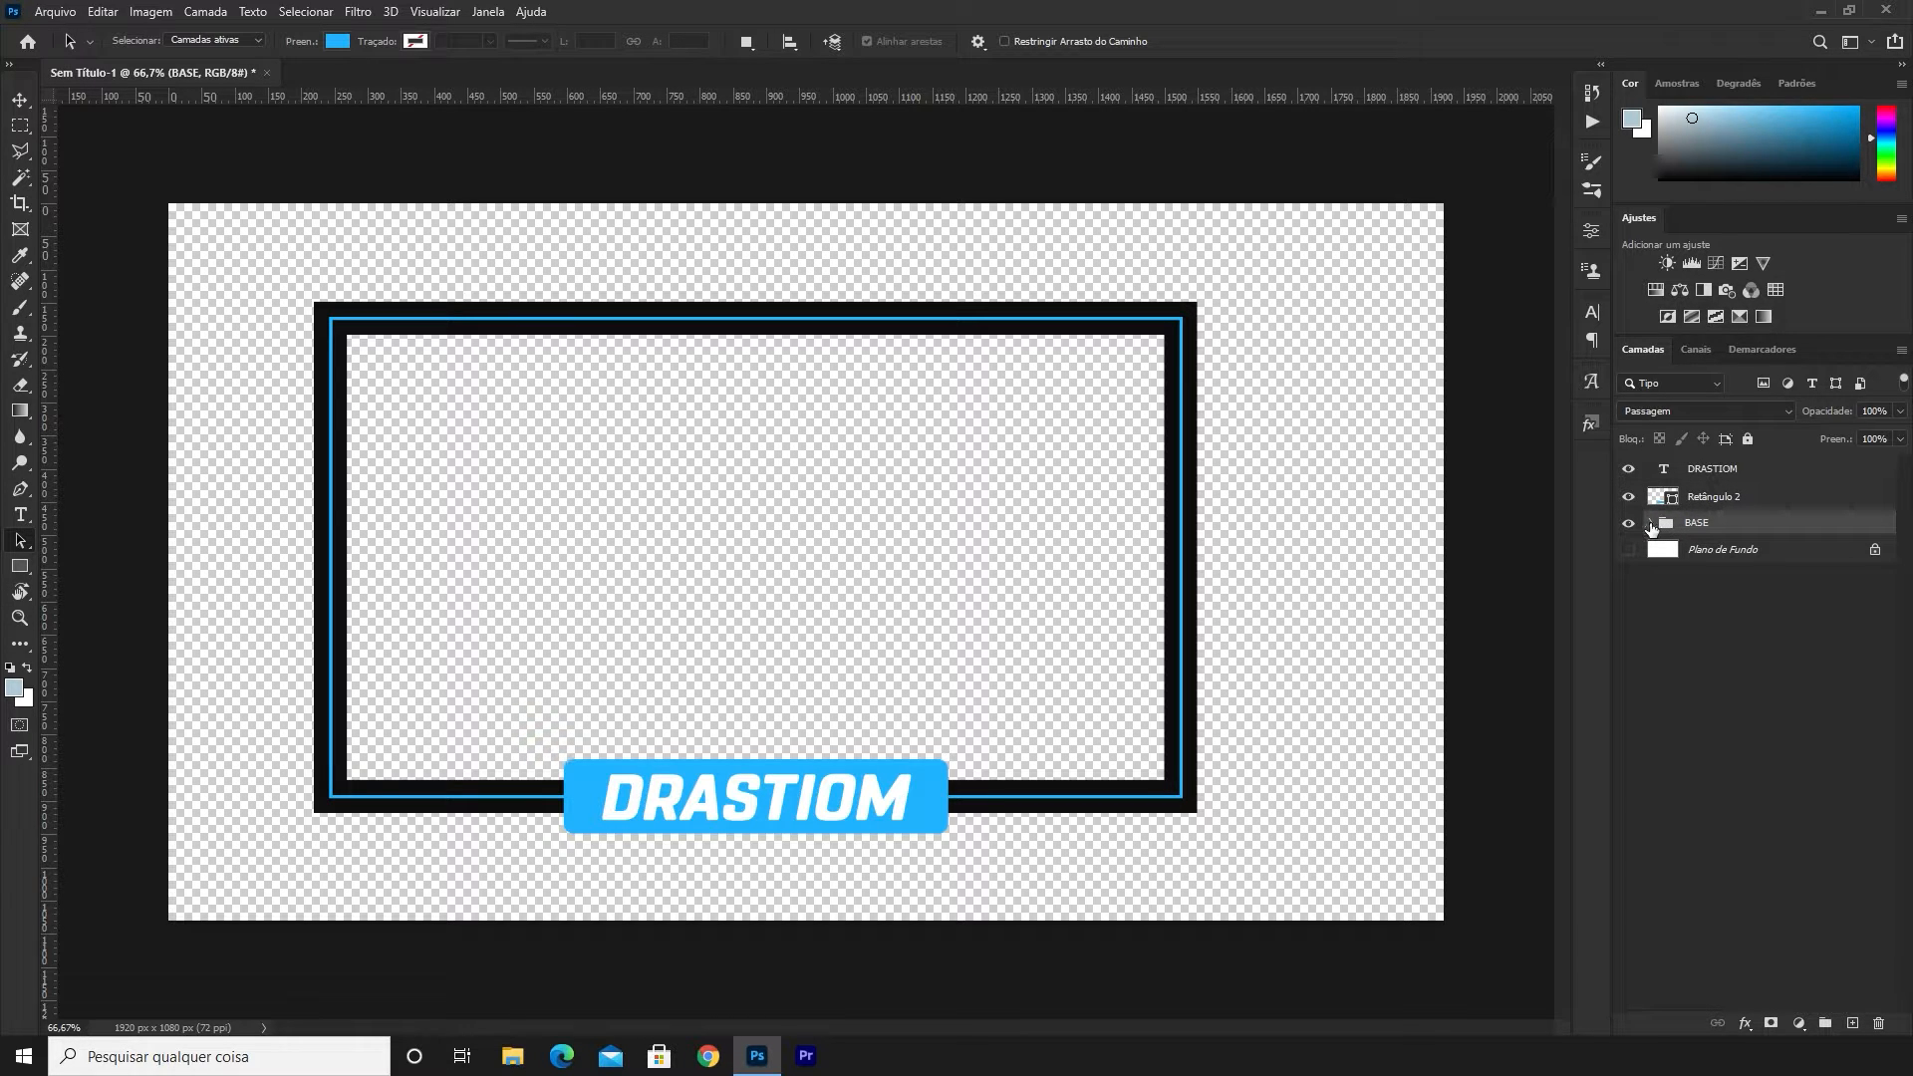
pyautogui.click(1651, 524)
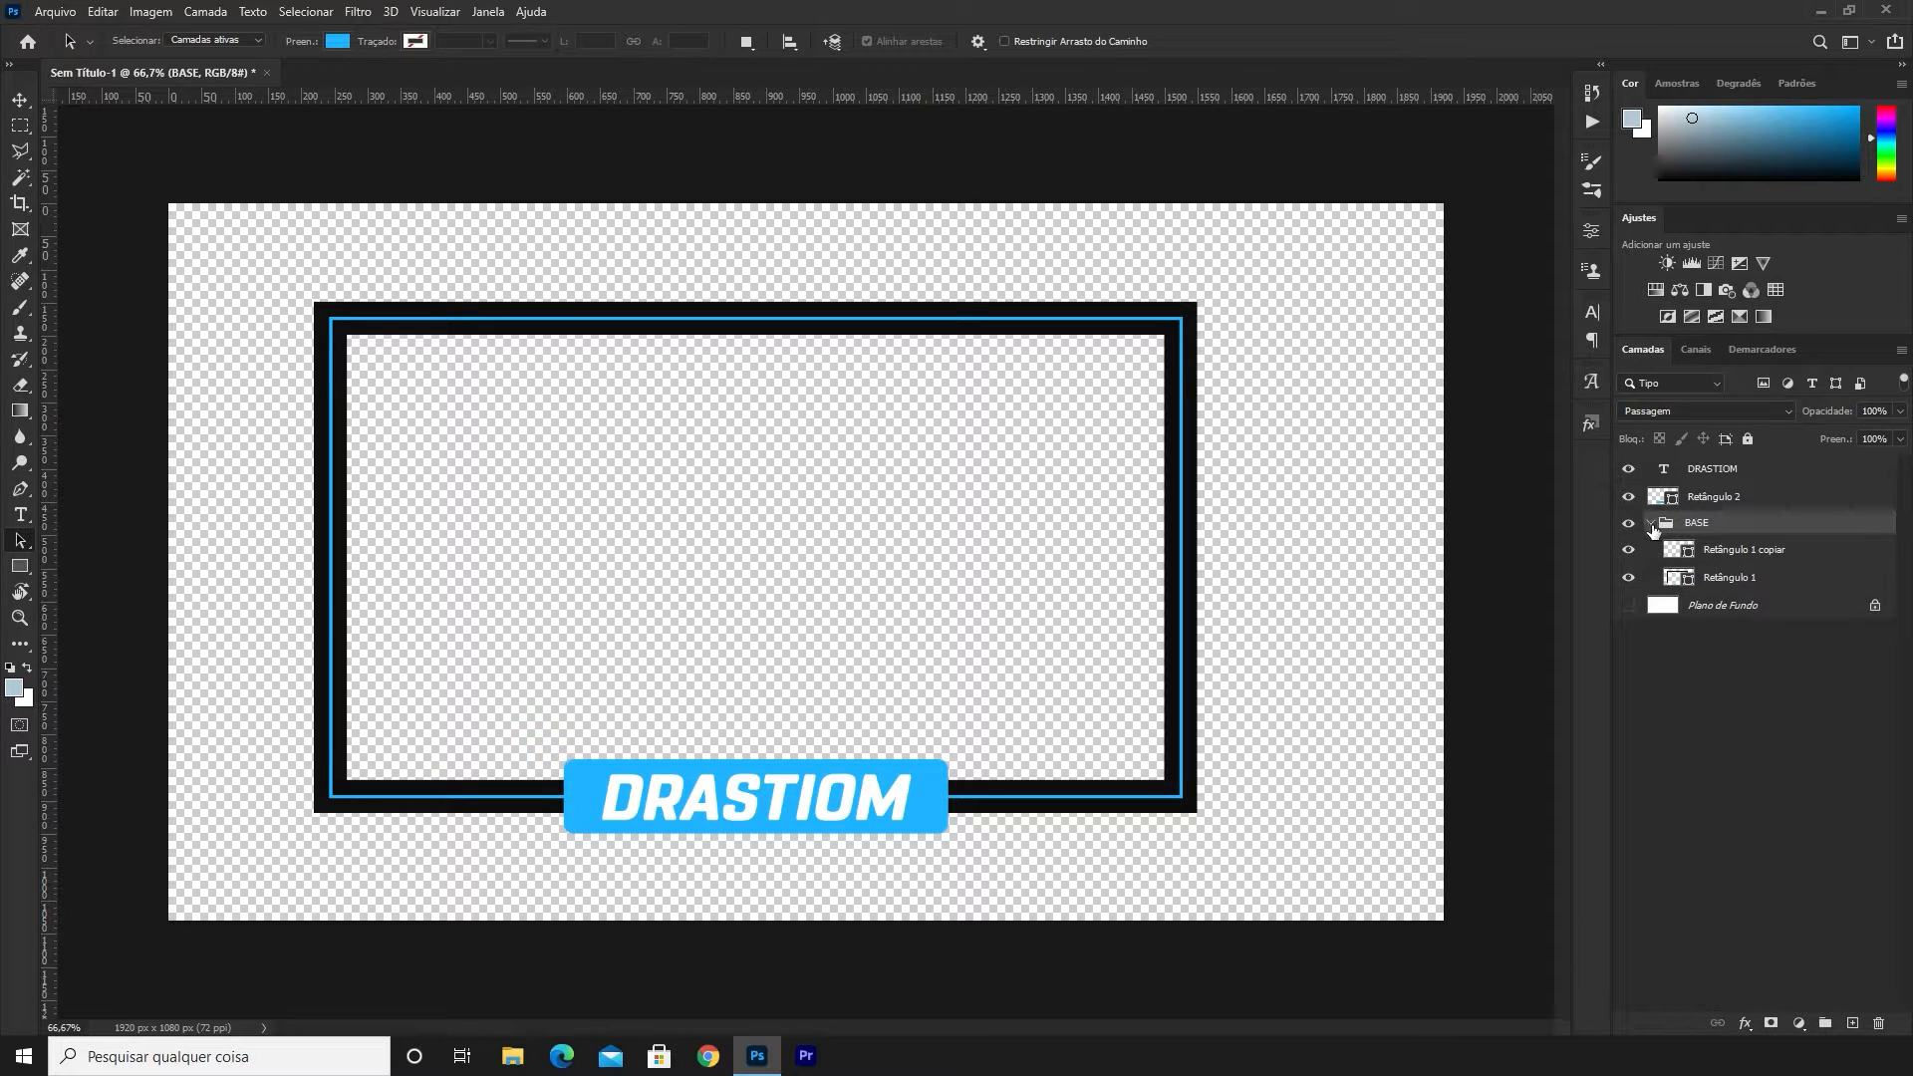
pyautogui.click(1739, 558)
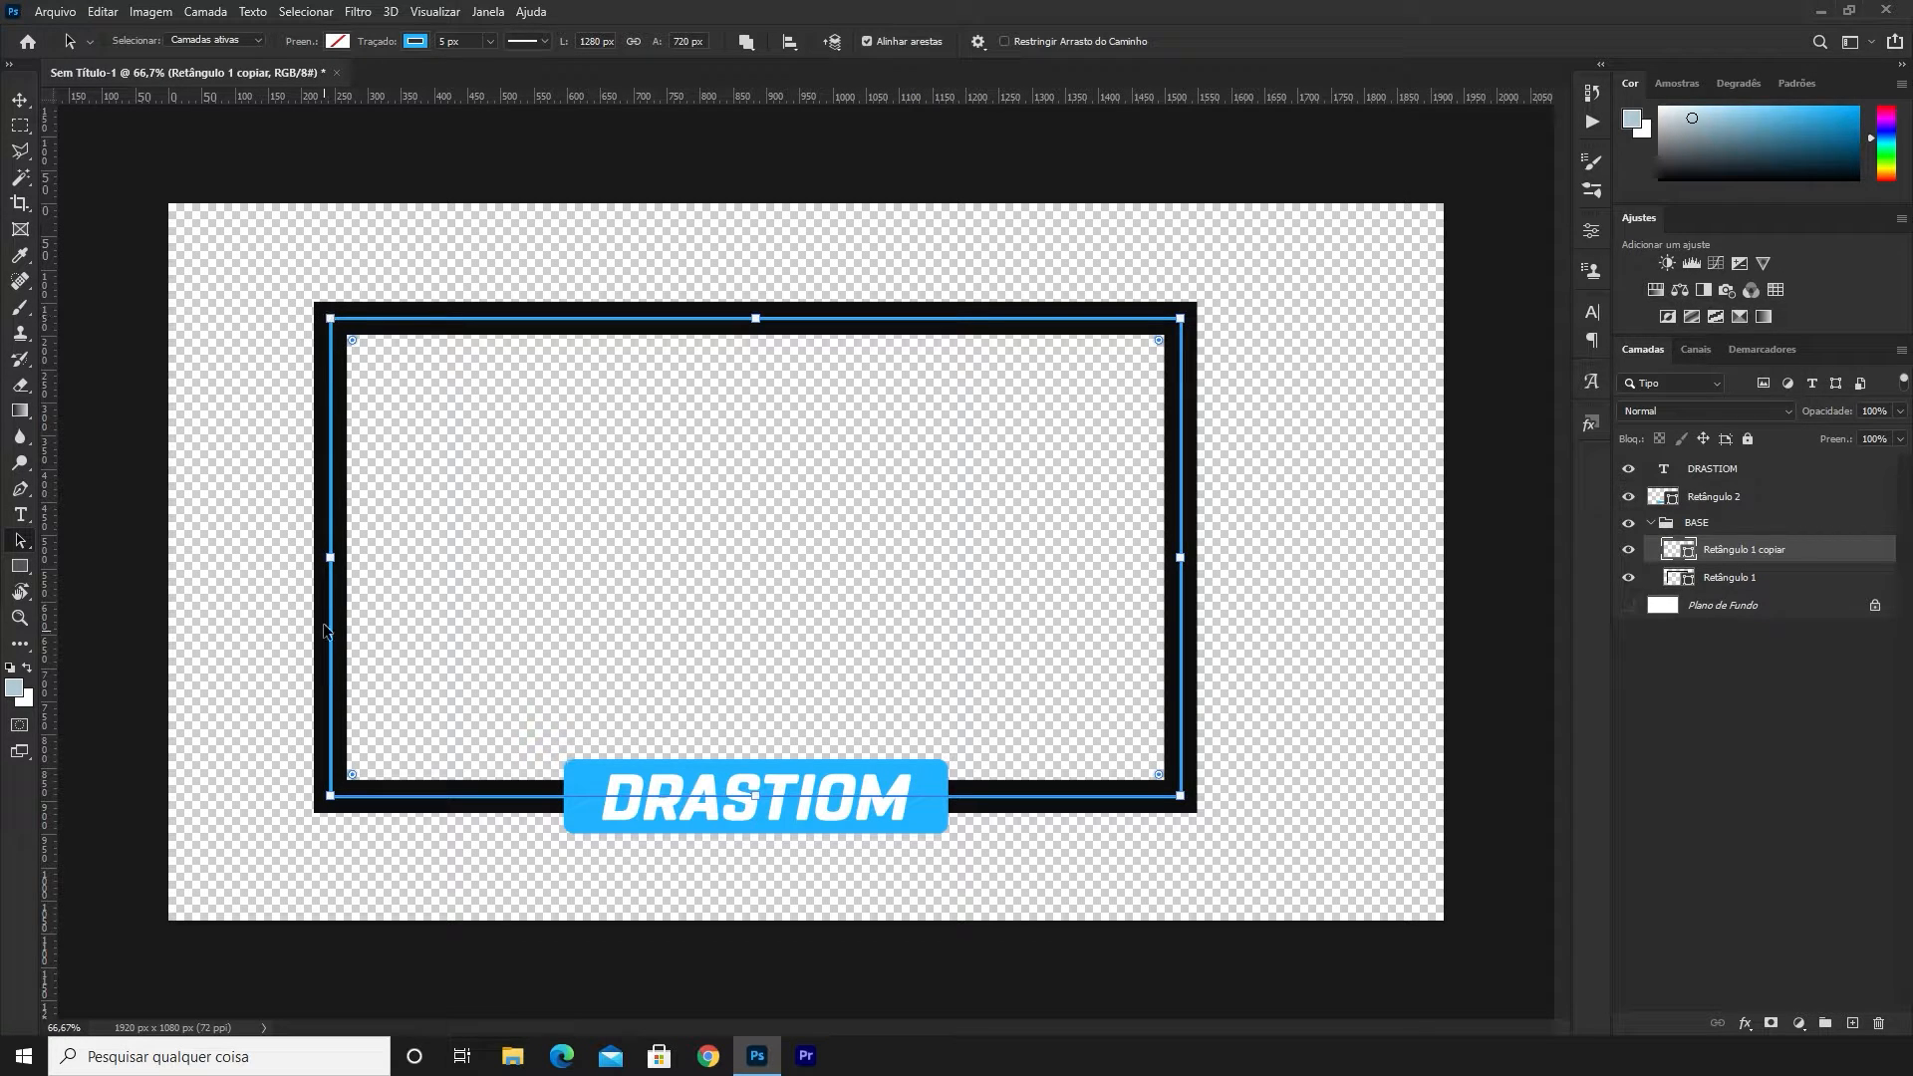
pyautogui.rightClick(1783, 550)
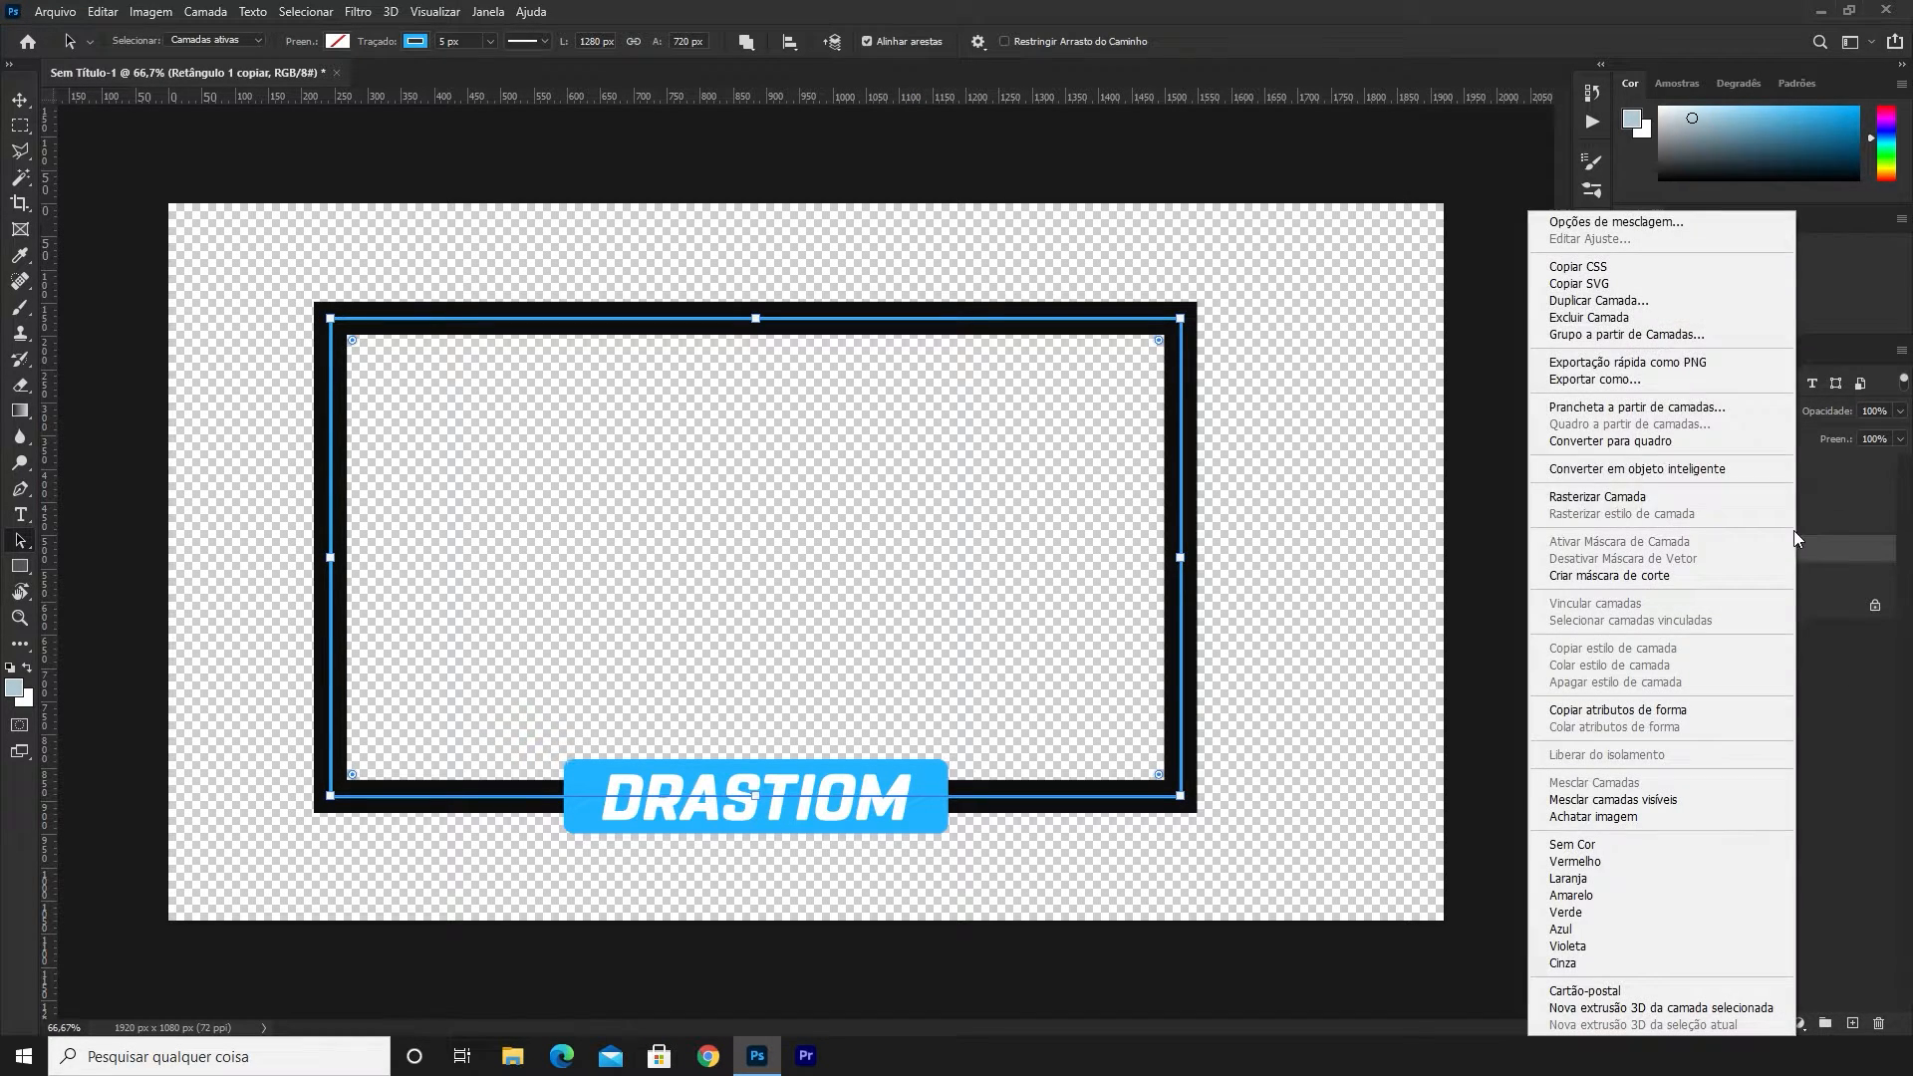
pyautogui.click(1614, 223)
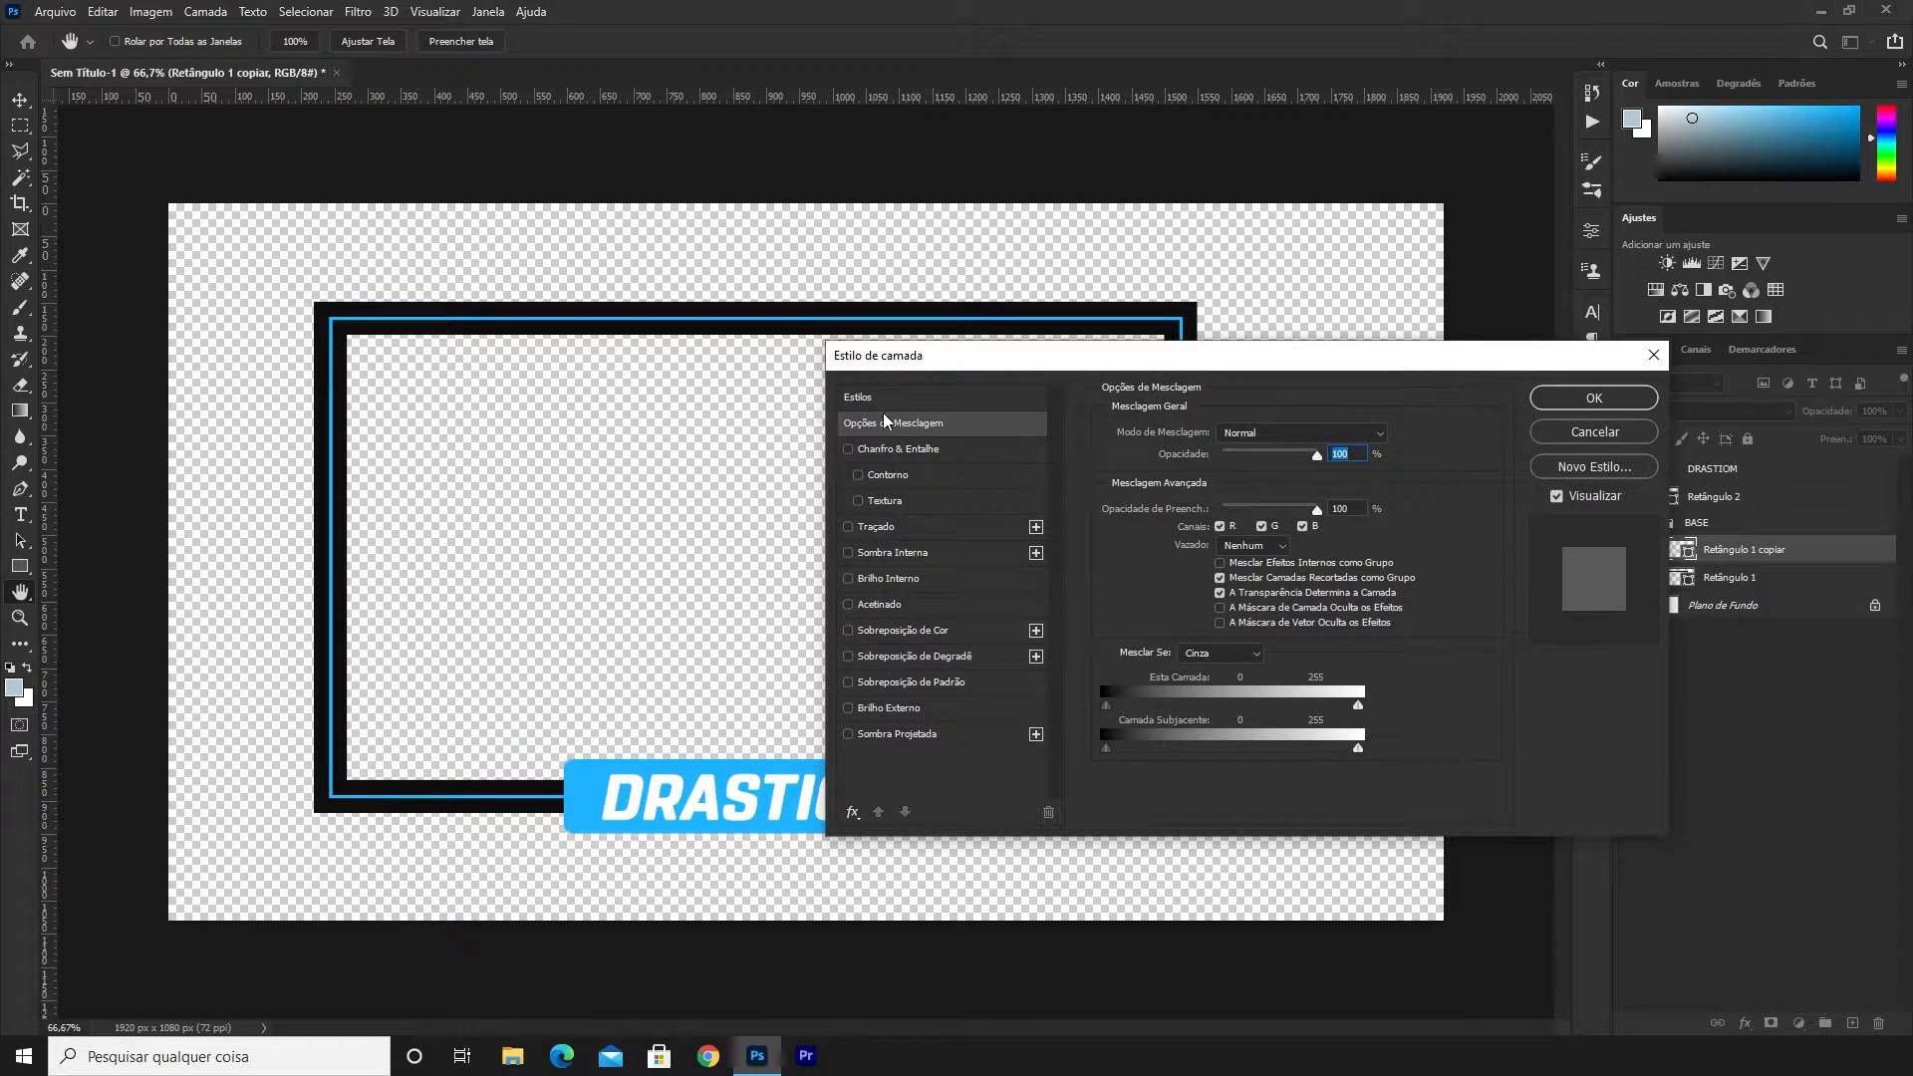
pyautogui.click(853, 812)
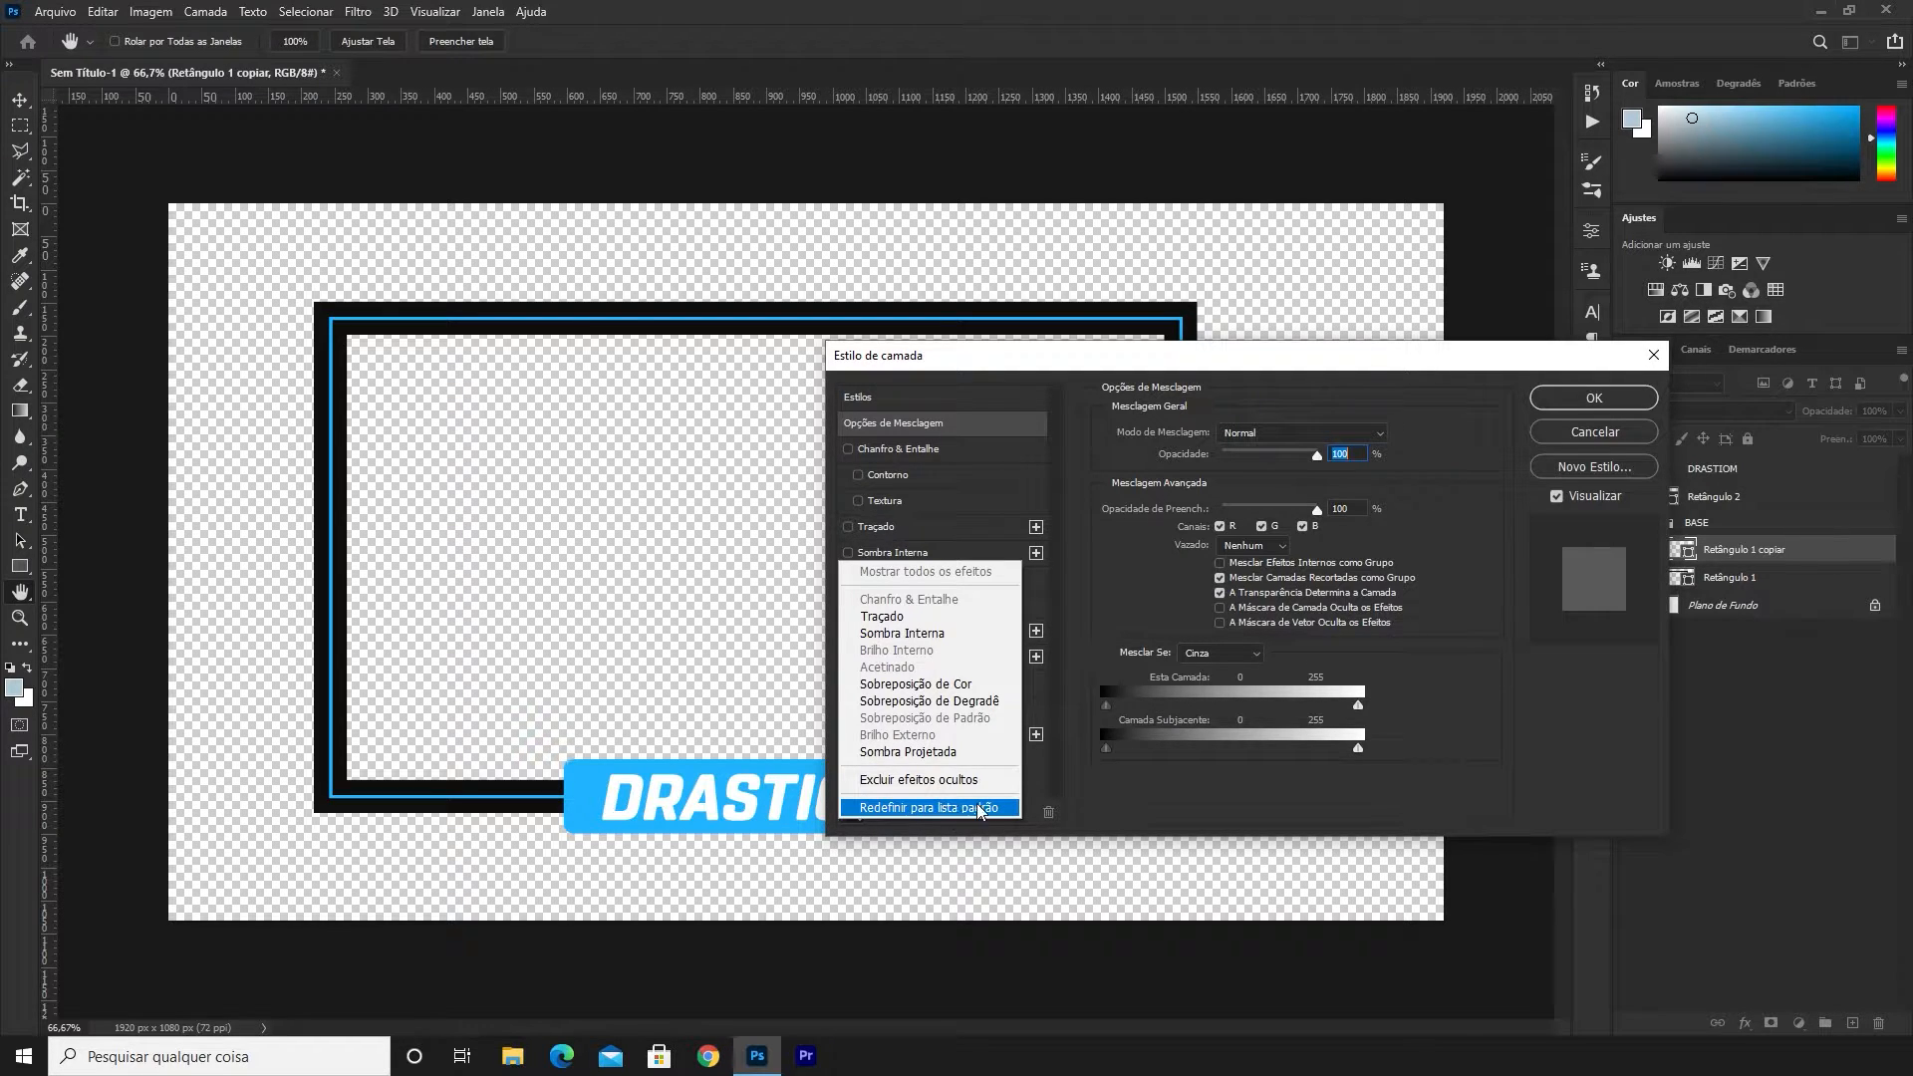
pyautogui.click(1096, 769)
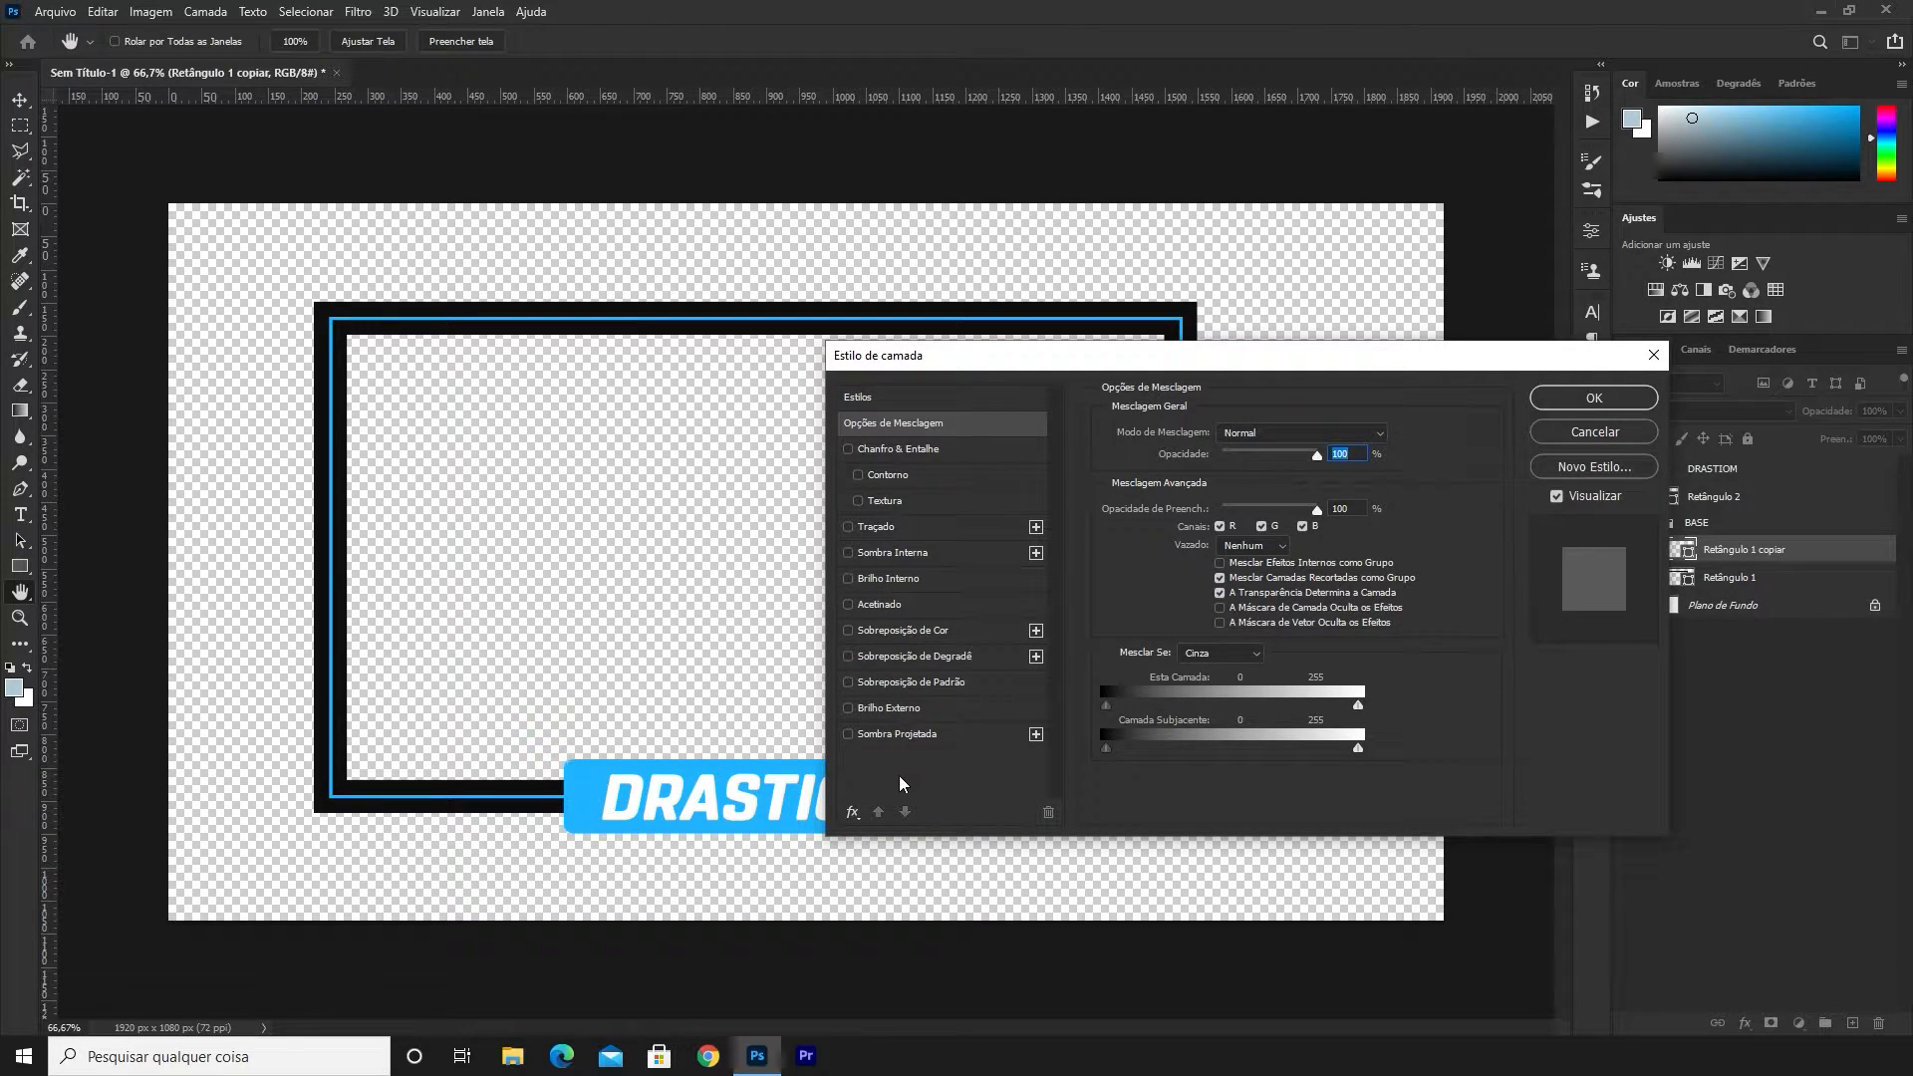
pyautogui.click(896, 710)
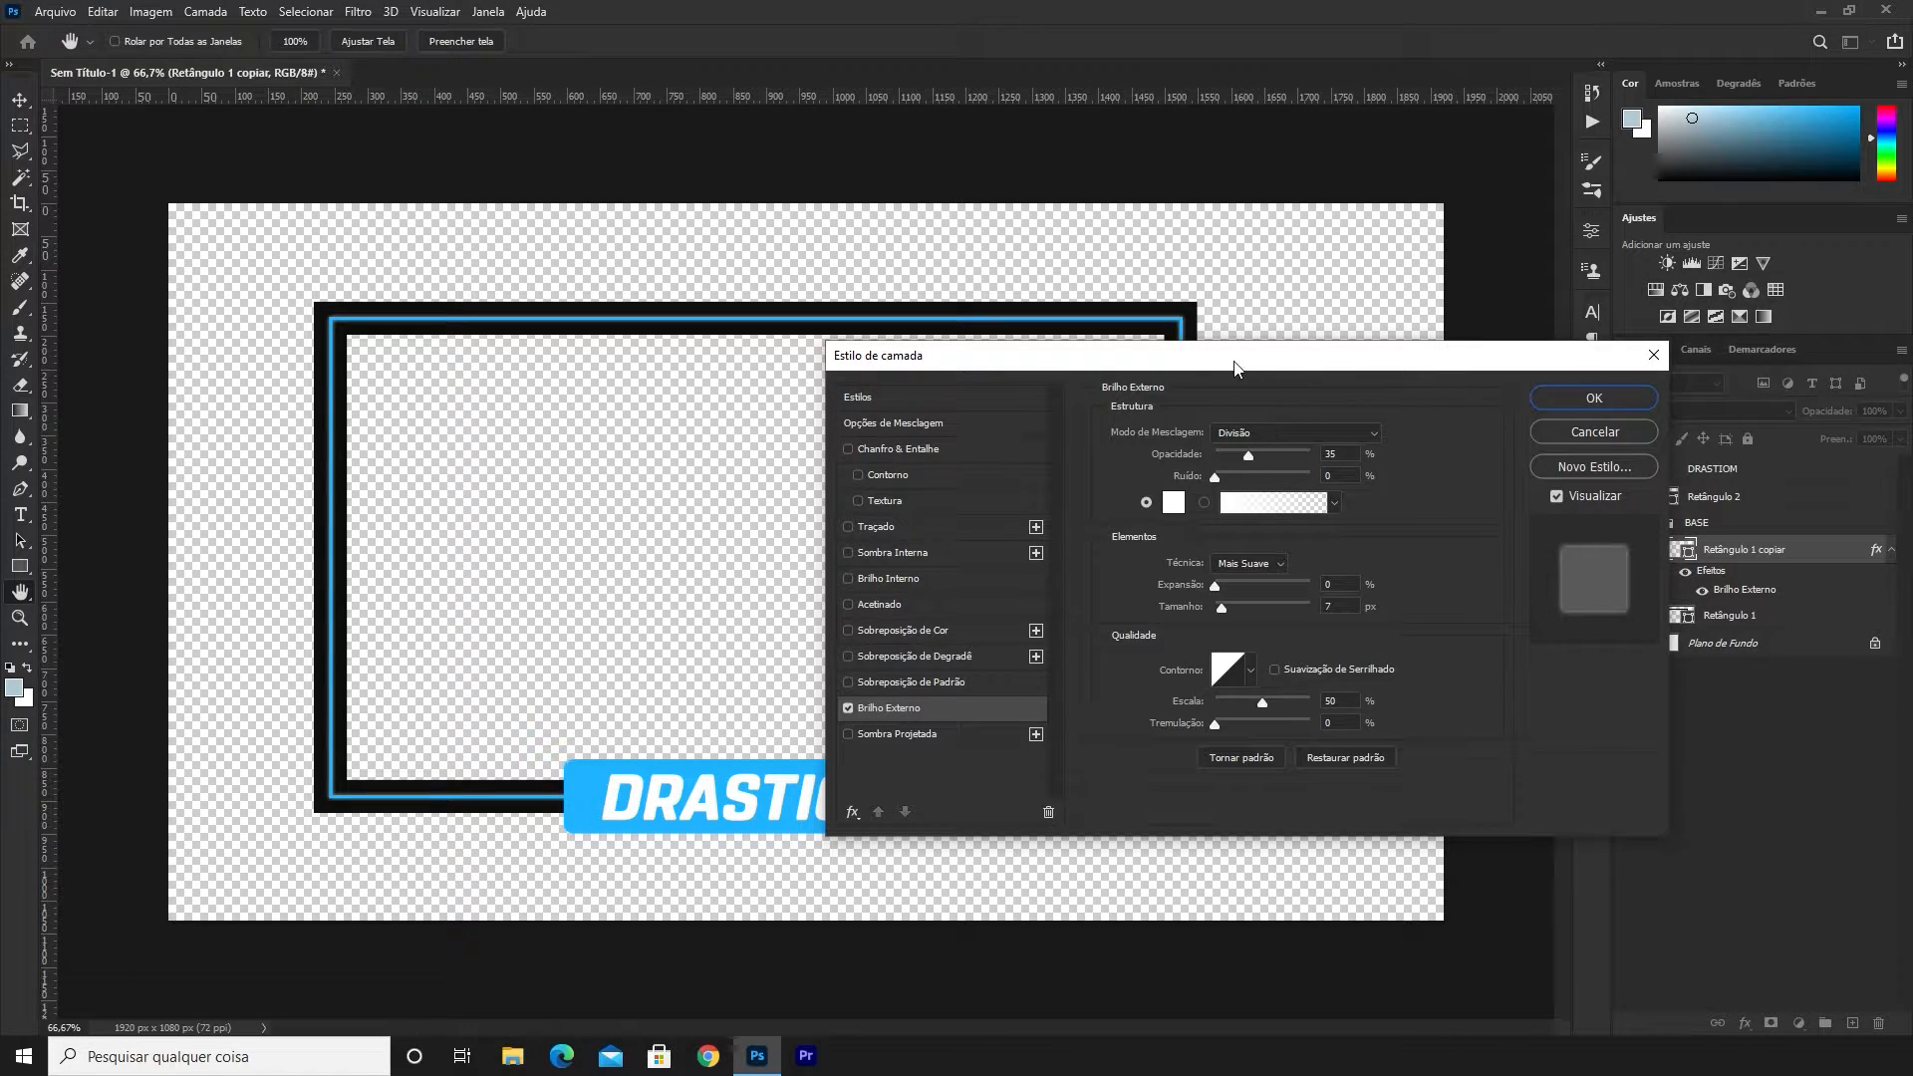
pyautogui.moveTo(1246, 363); pyautogui.dragTo(1353, 327)
pyautogui.click(1392, 398)
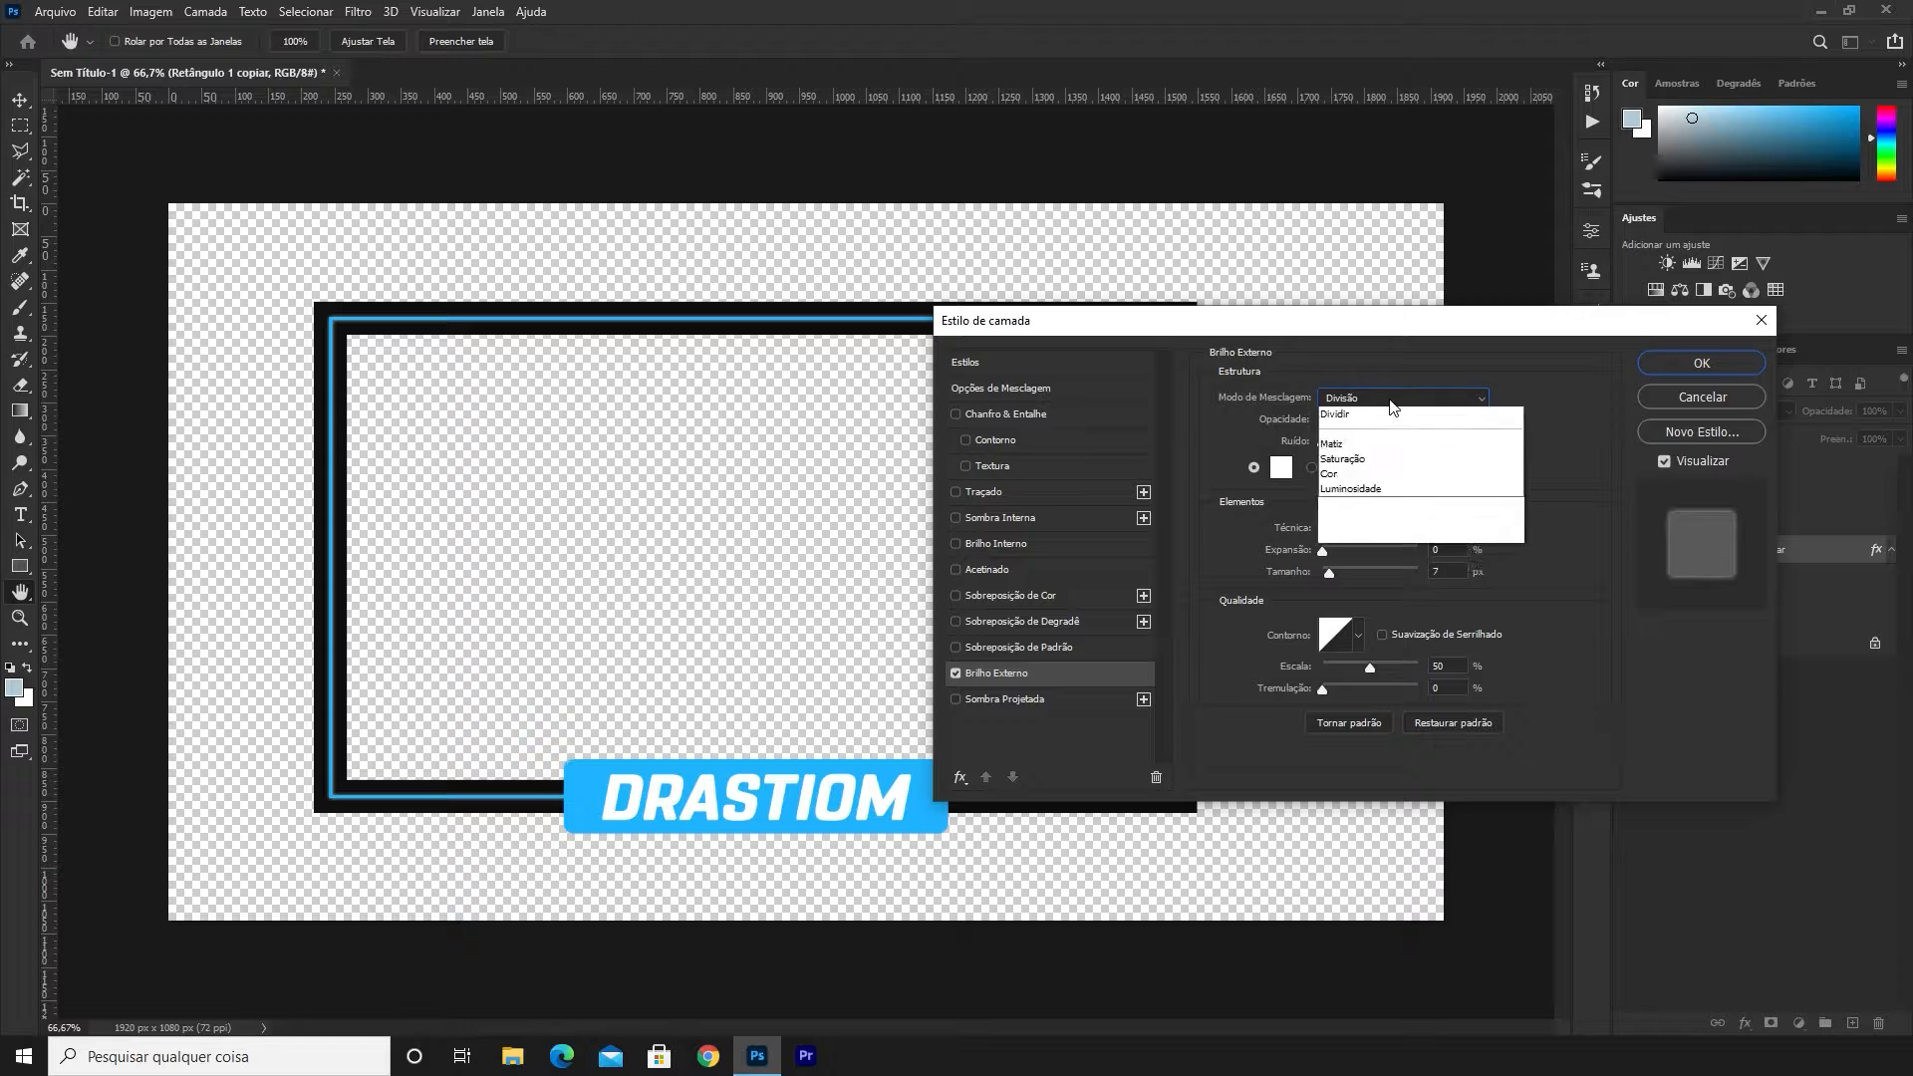
pyautogui.click(1452, 410)
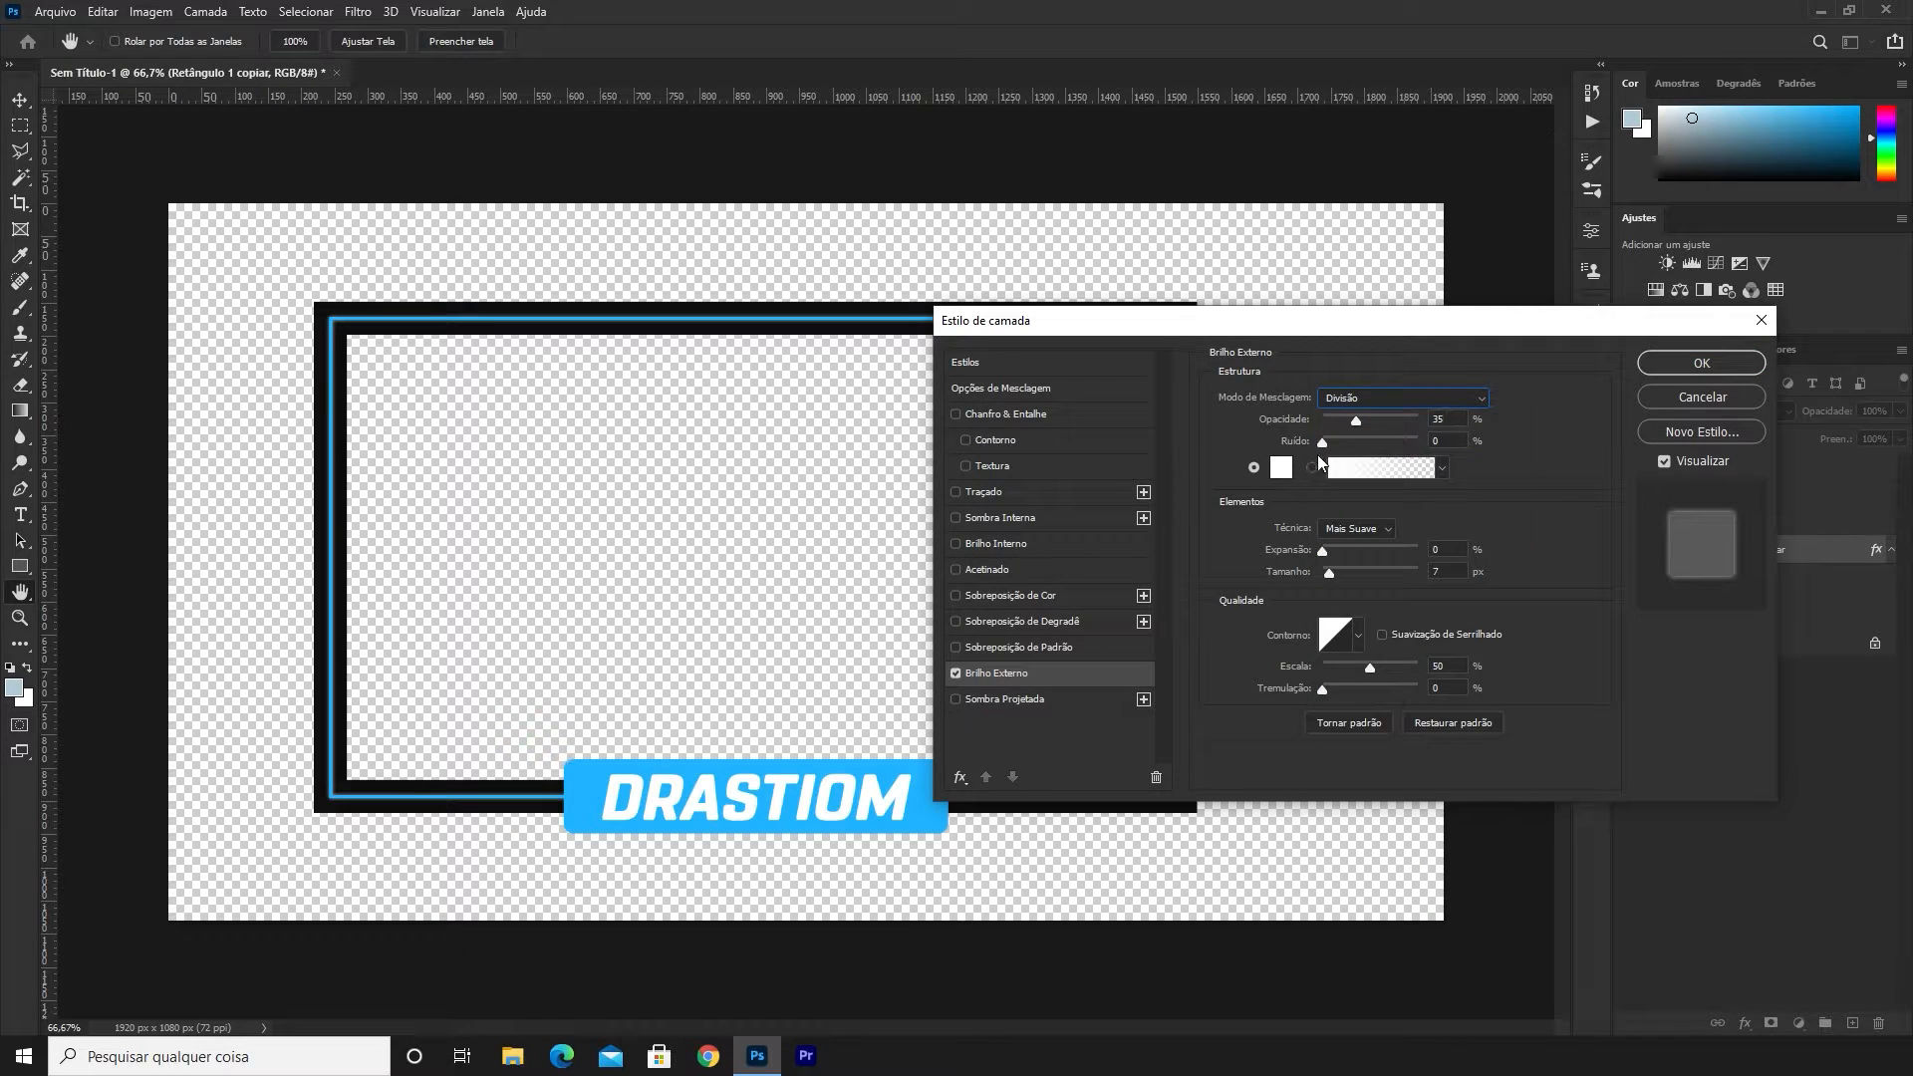
# Set the outer glow colour to pale cyan (baf6ff)
pyautogui.click(1281, 467)
pyautogui.moveTo(811, 189)
pyautogui.mouseDown()
pyautogui.moveTo(805, 138)
pyautogui.moveTo(781, 130)
pyautogui.mouseUp()
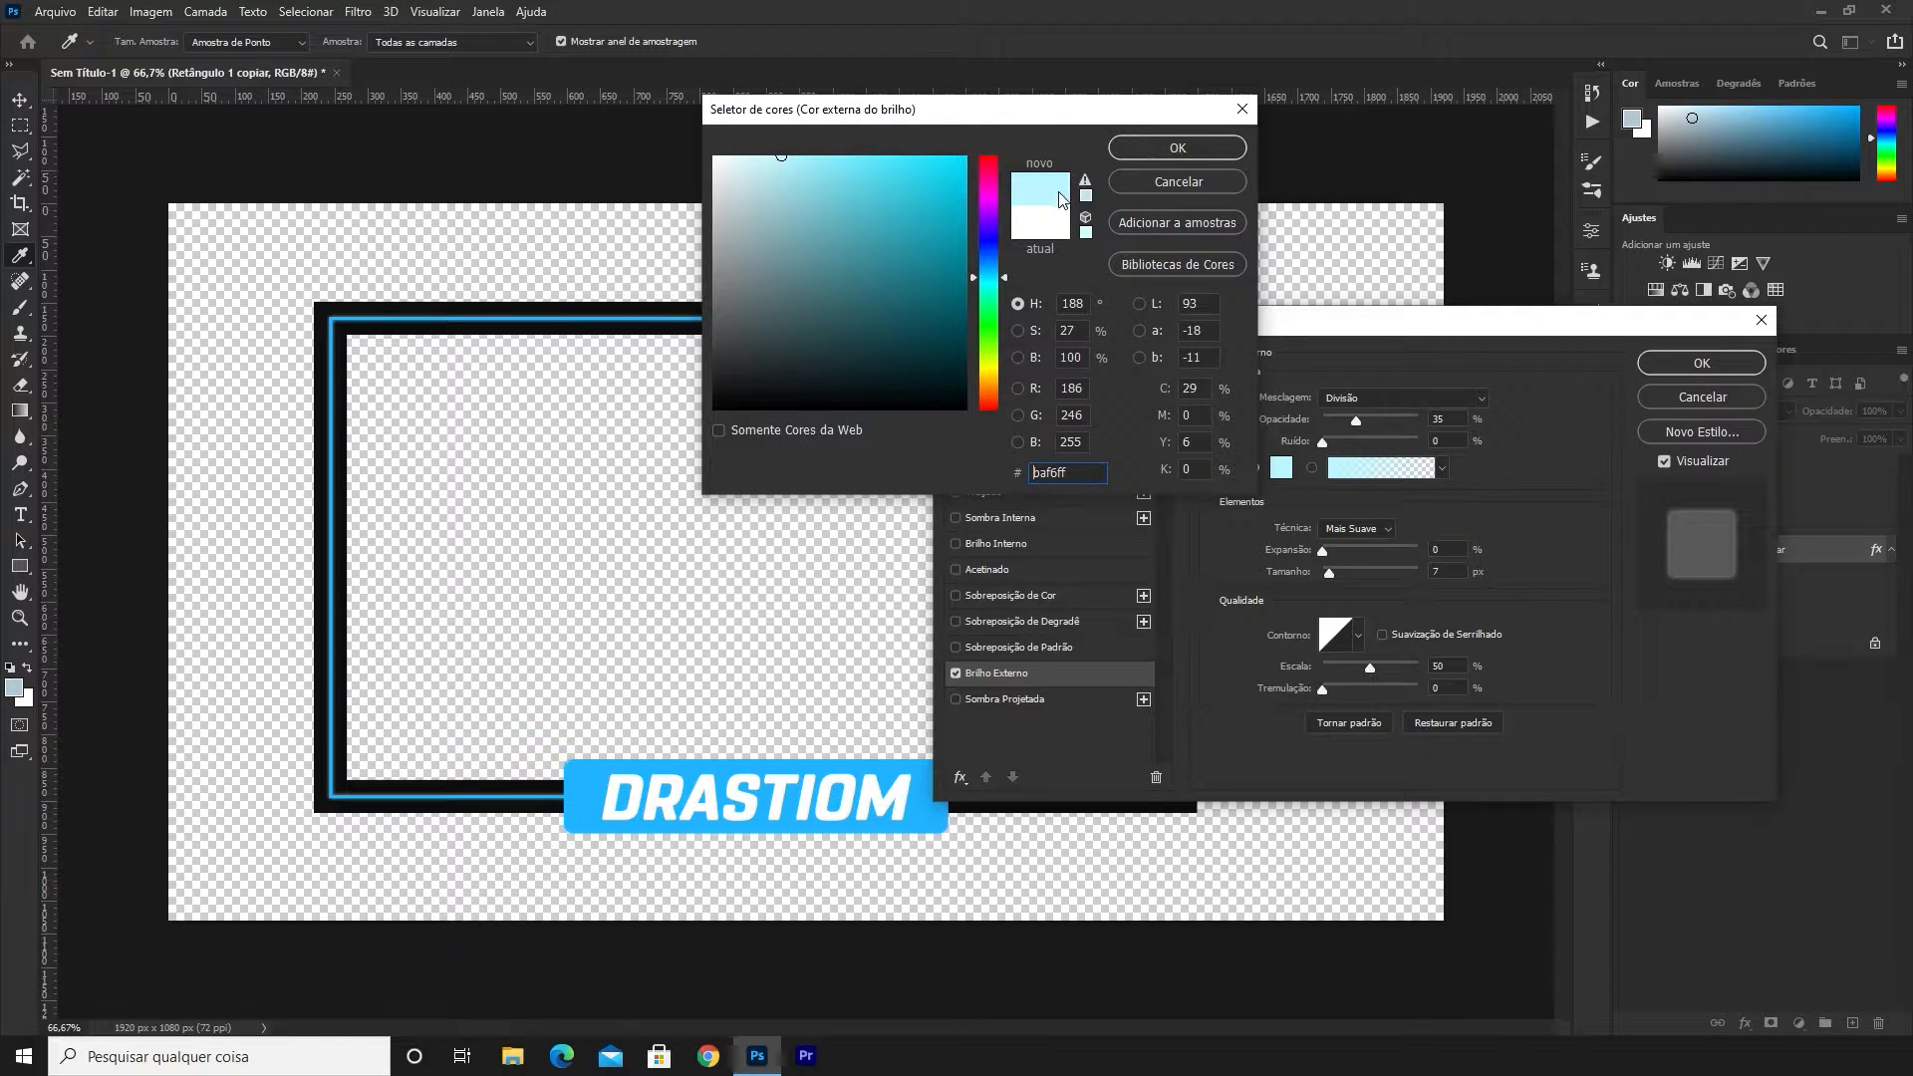
pyautogui.click(1176, 151)
# Set the outer glow's opacity to 50% and its size to 15 px
pyautogui.moveTo(1333, 574); pyautogui.dragTo(1336, 572)
pyautogui.moveTo(1356, 418); pyautogui.dragTo(1371, 423)
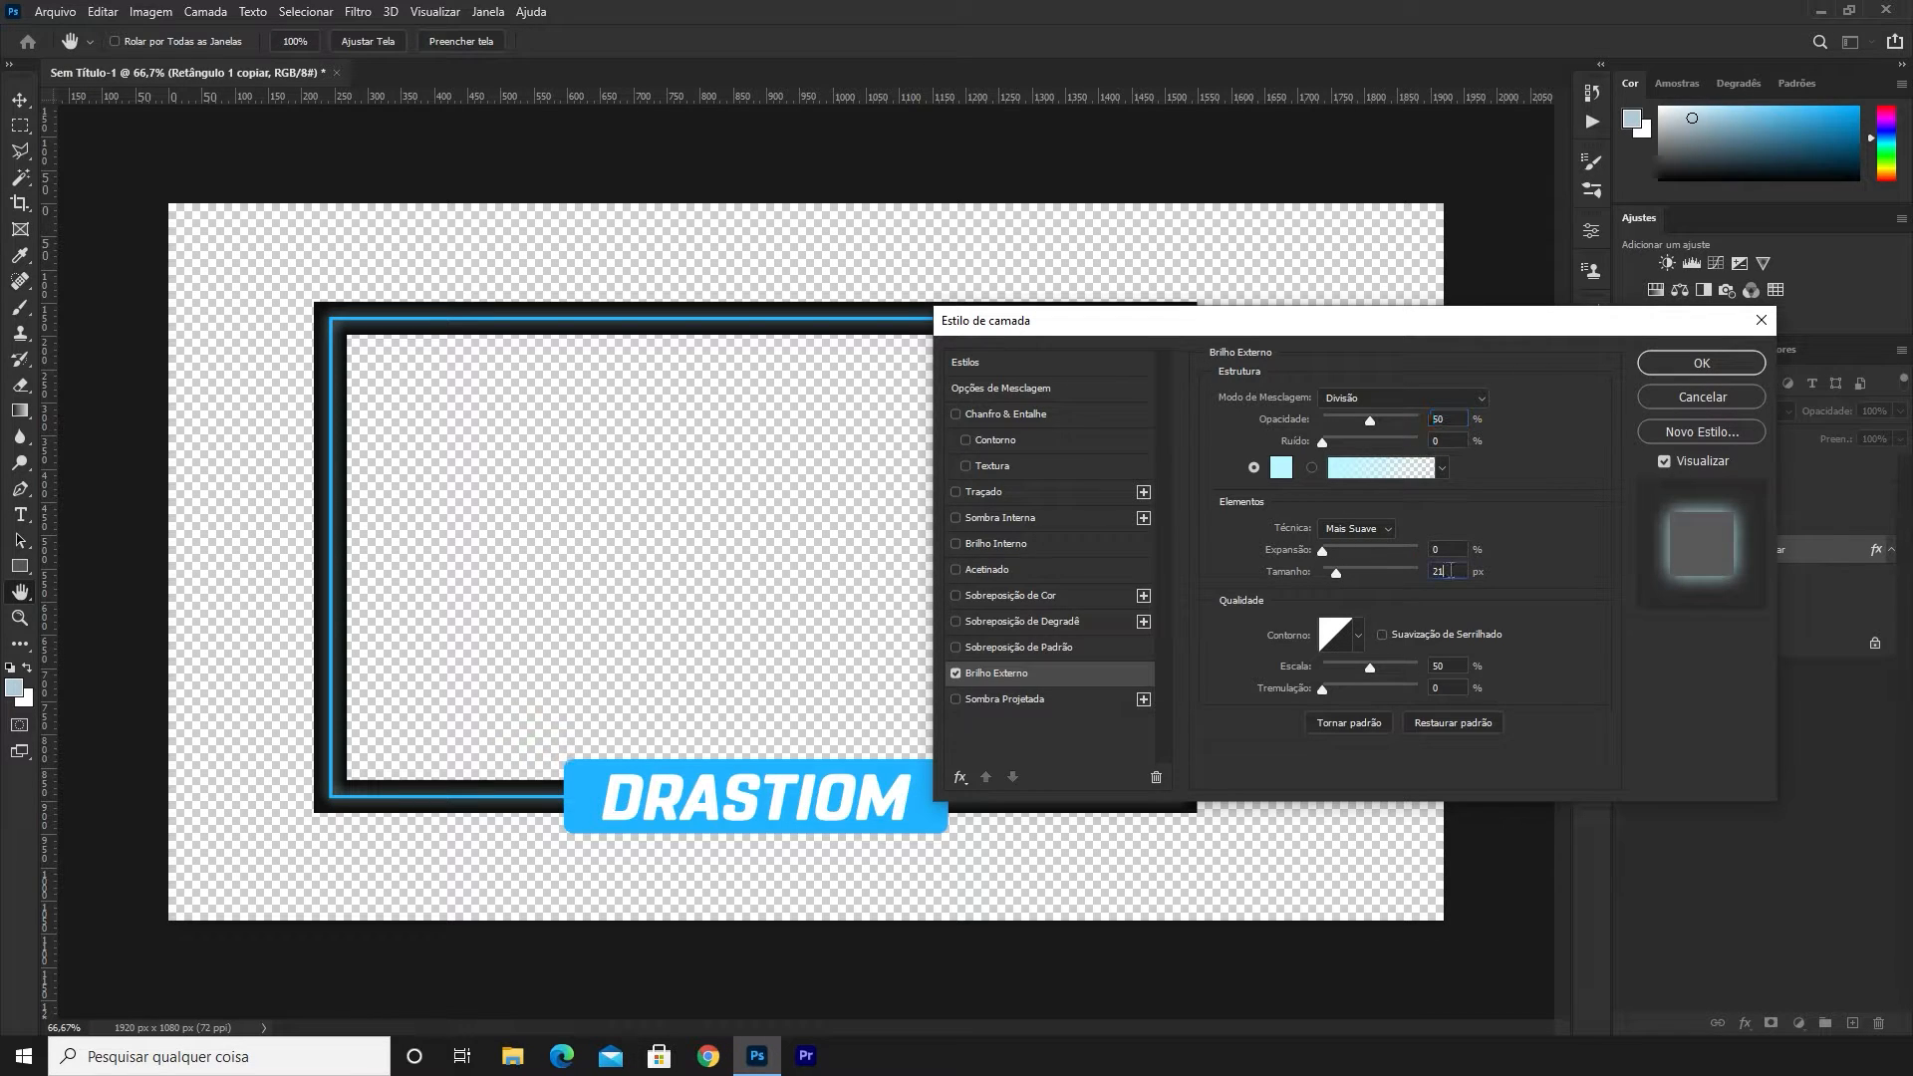
pyautogui.moveTo(1339, 570); pyautogui.dragTo(1335, 572)
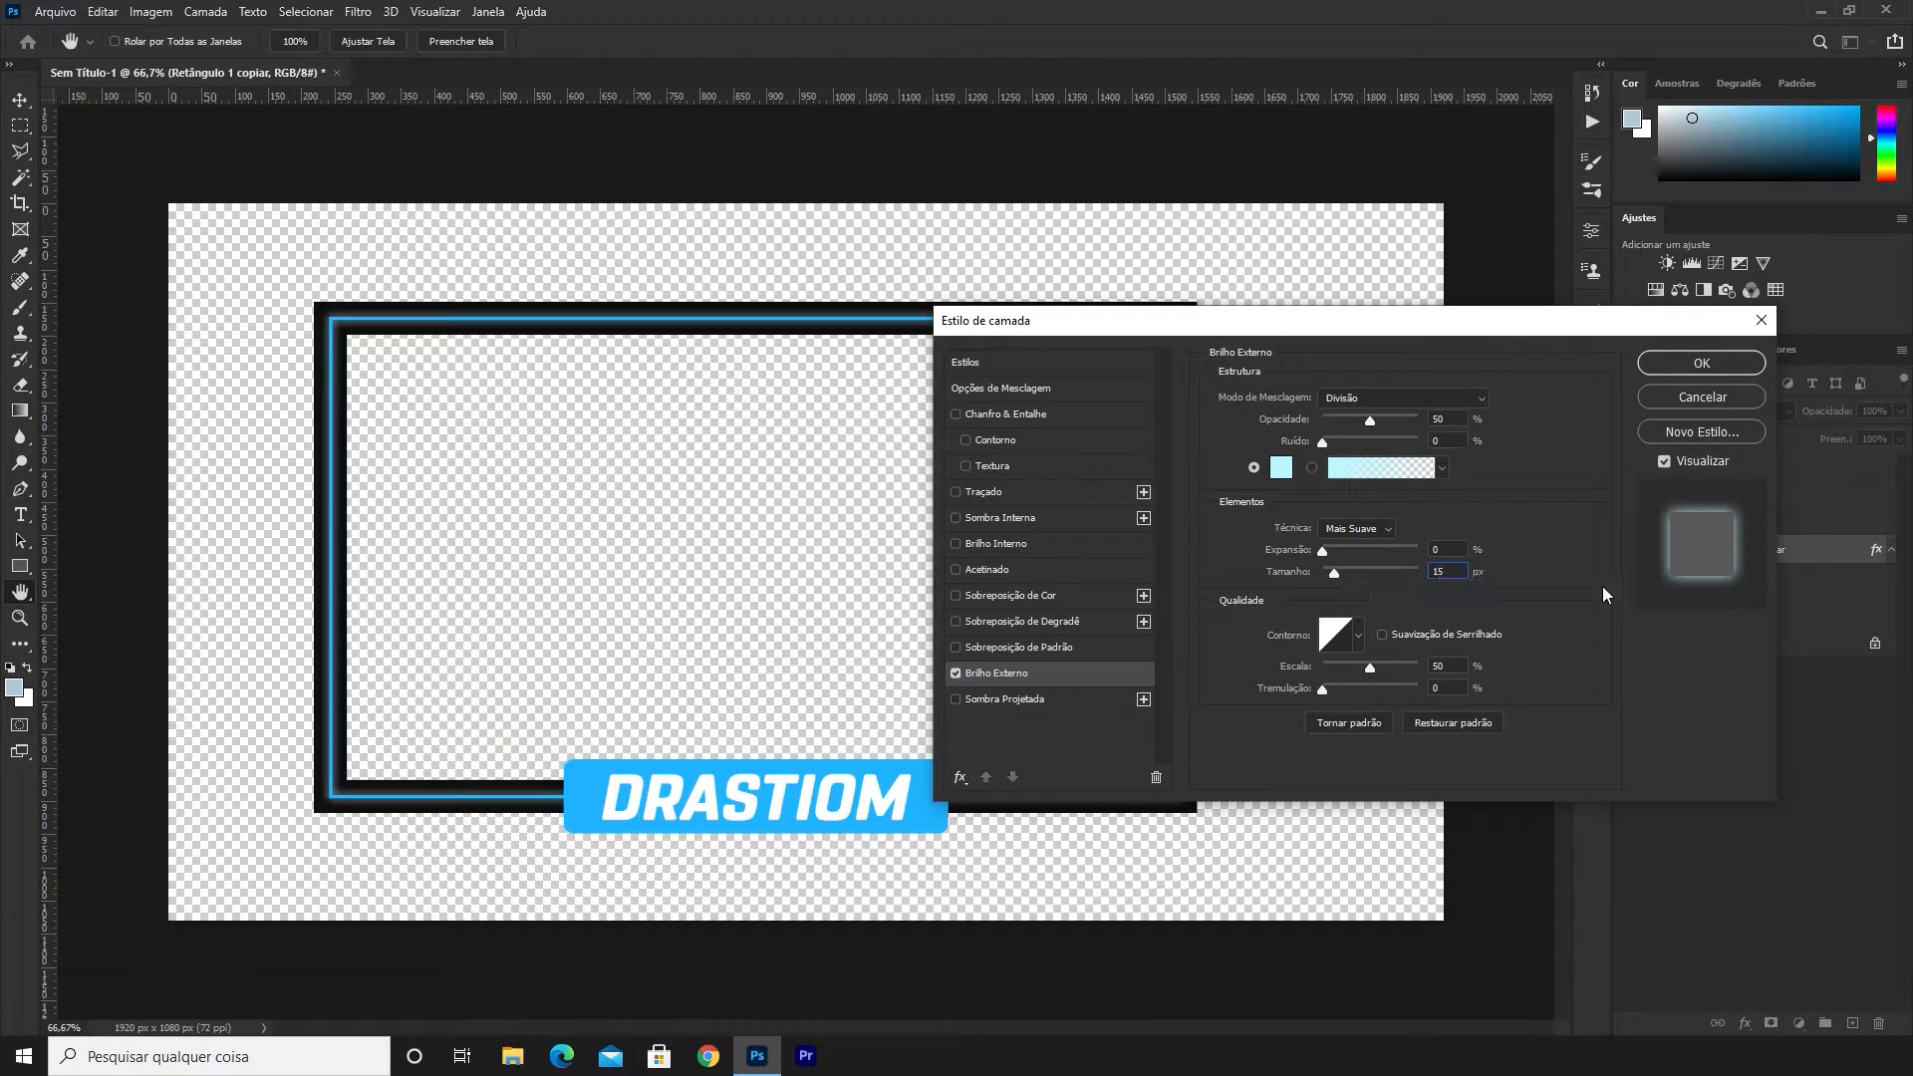
# Change the outer glow colour to blue (4cc6ff) and apply the layer style
pyautogui.click(1279, 468)
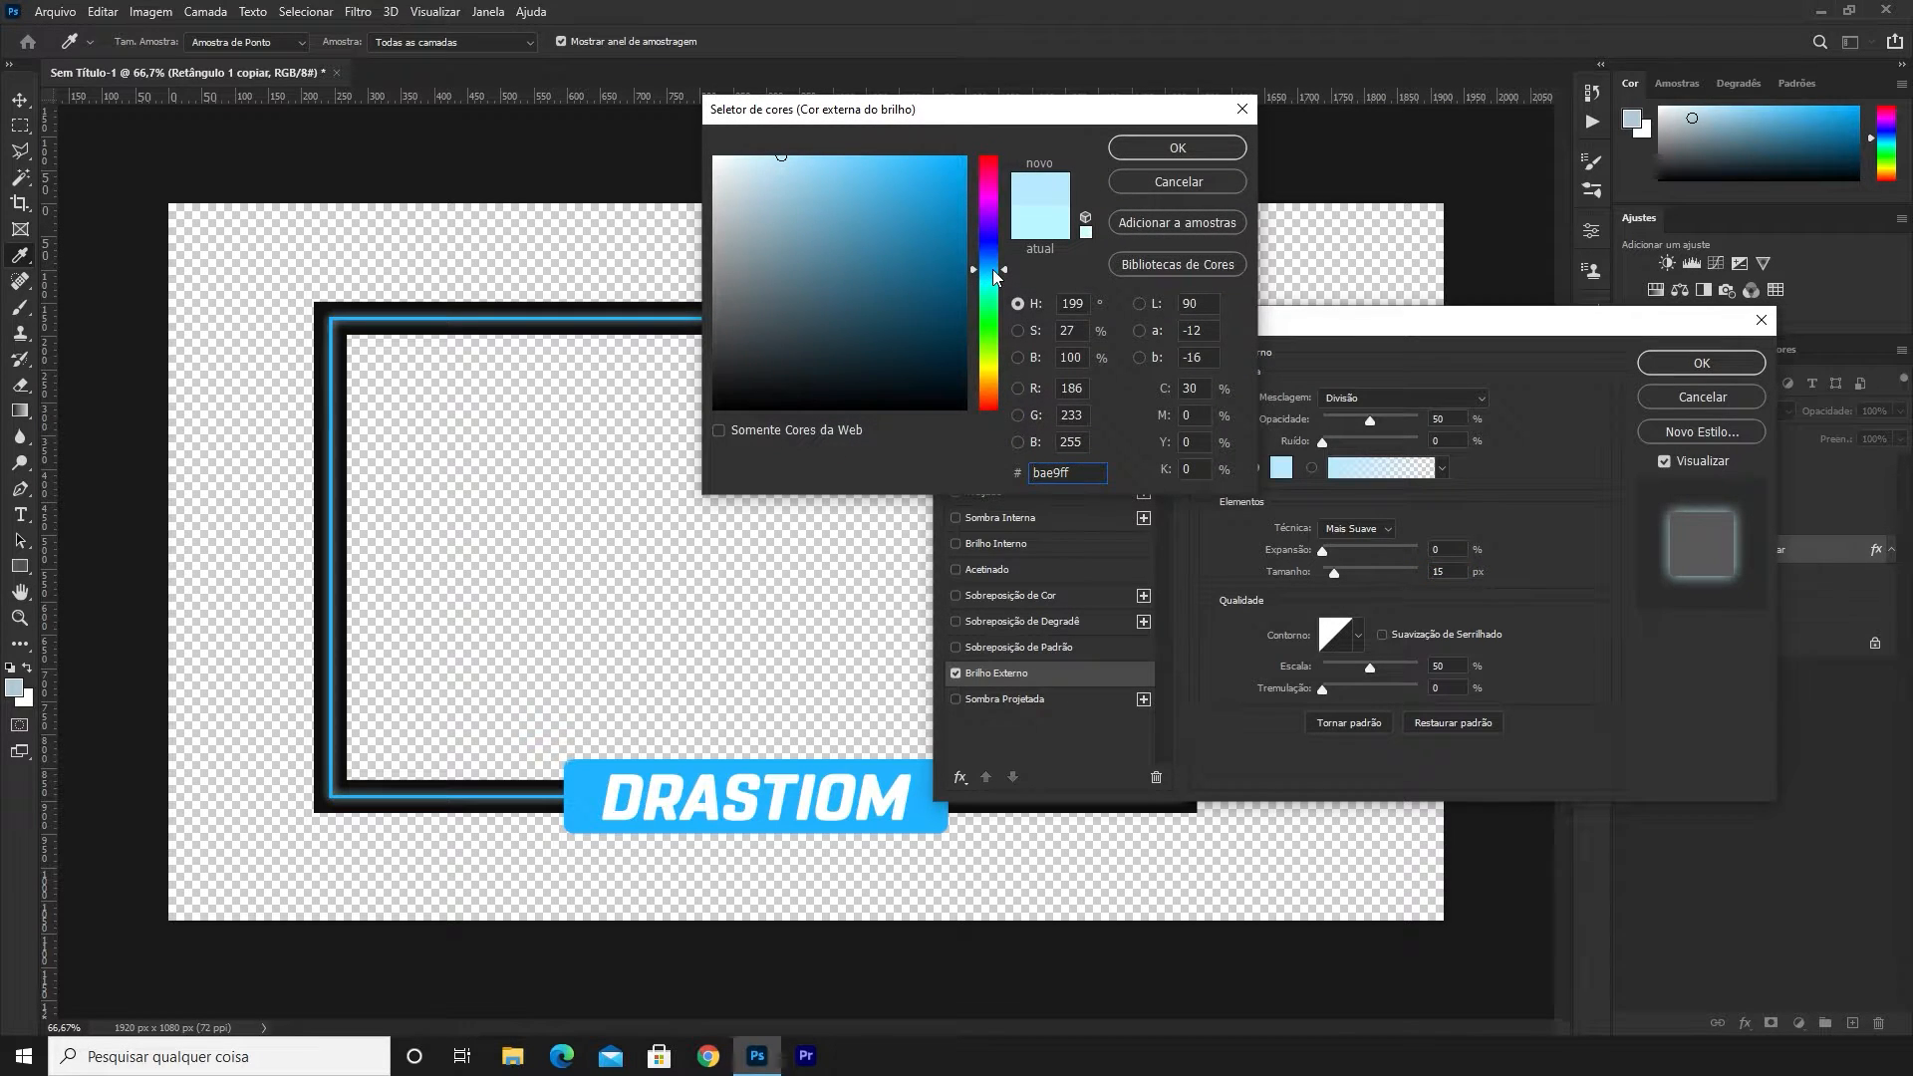
pyautogui.moveTo(839, 191)
pyautogui.mouseDown()
pyautogui.moveTo(855, 156)
pyautogui.moveTo(891, 149)
pyautogui.mouseUp()
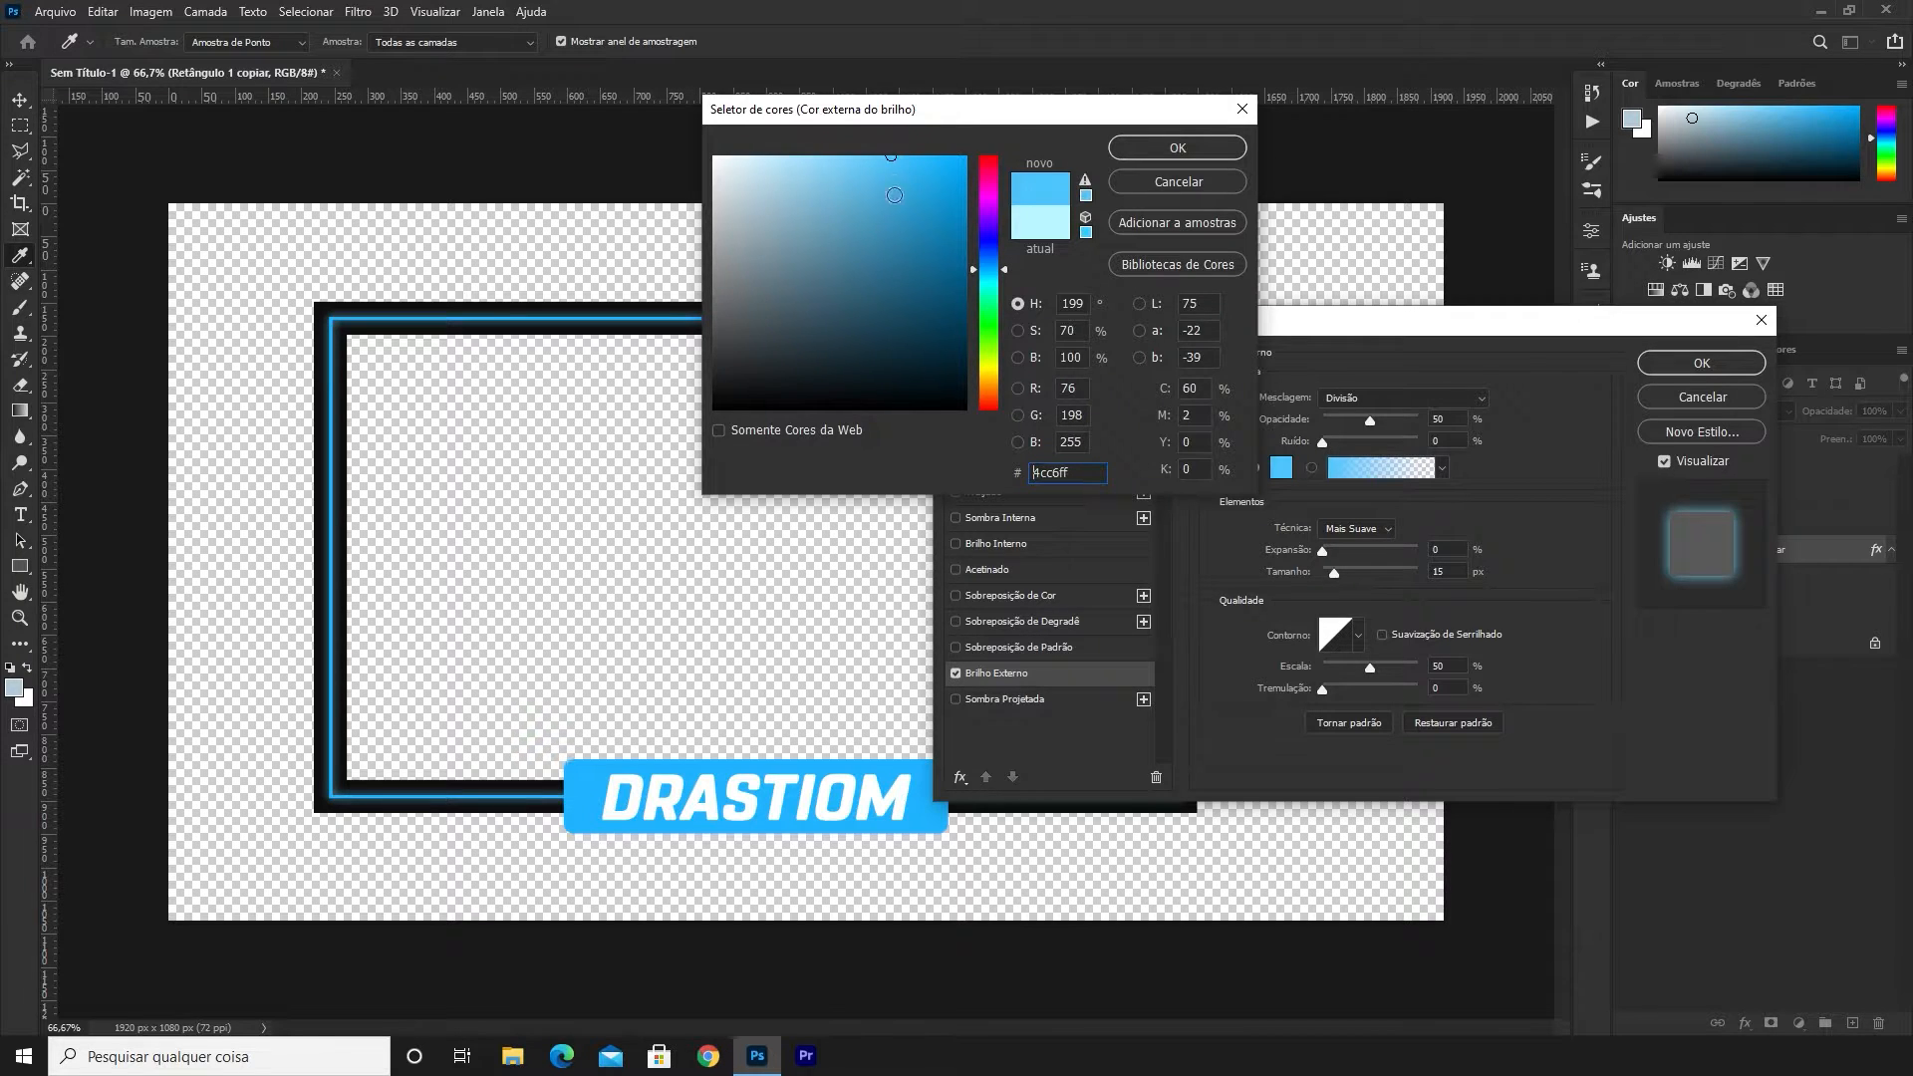
pyautogui.click(1177, 147)
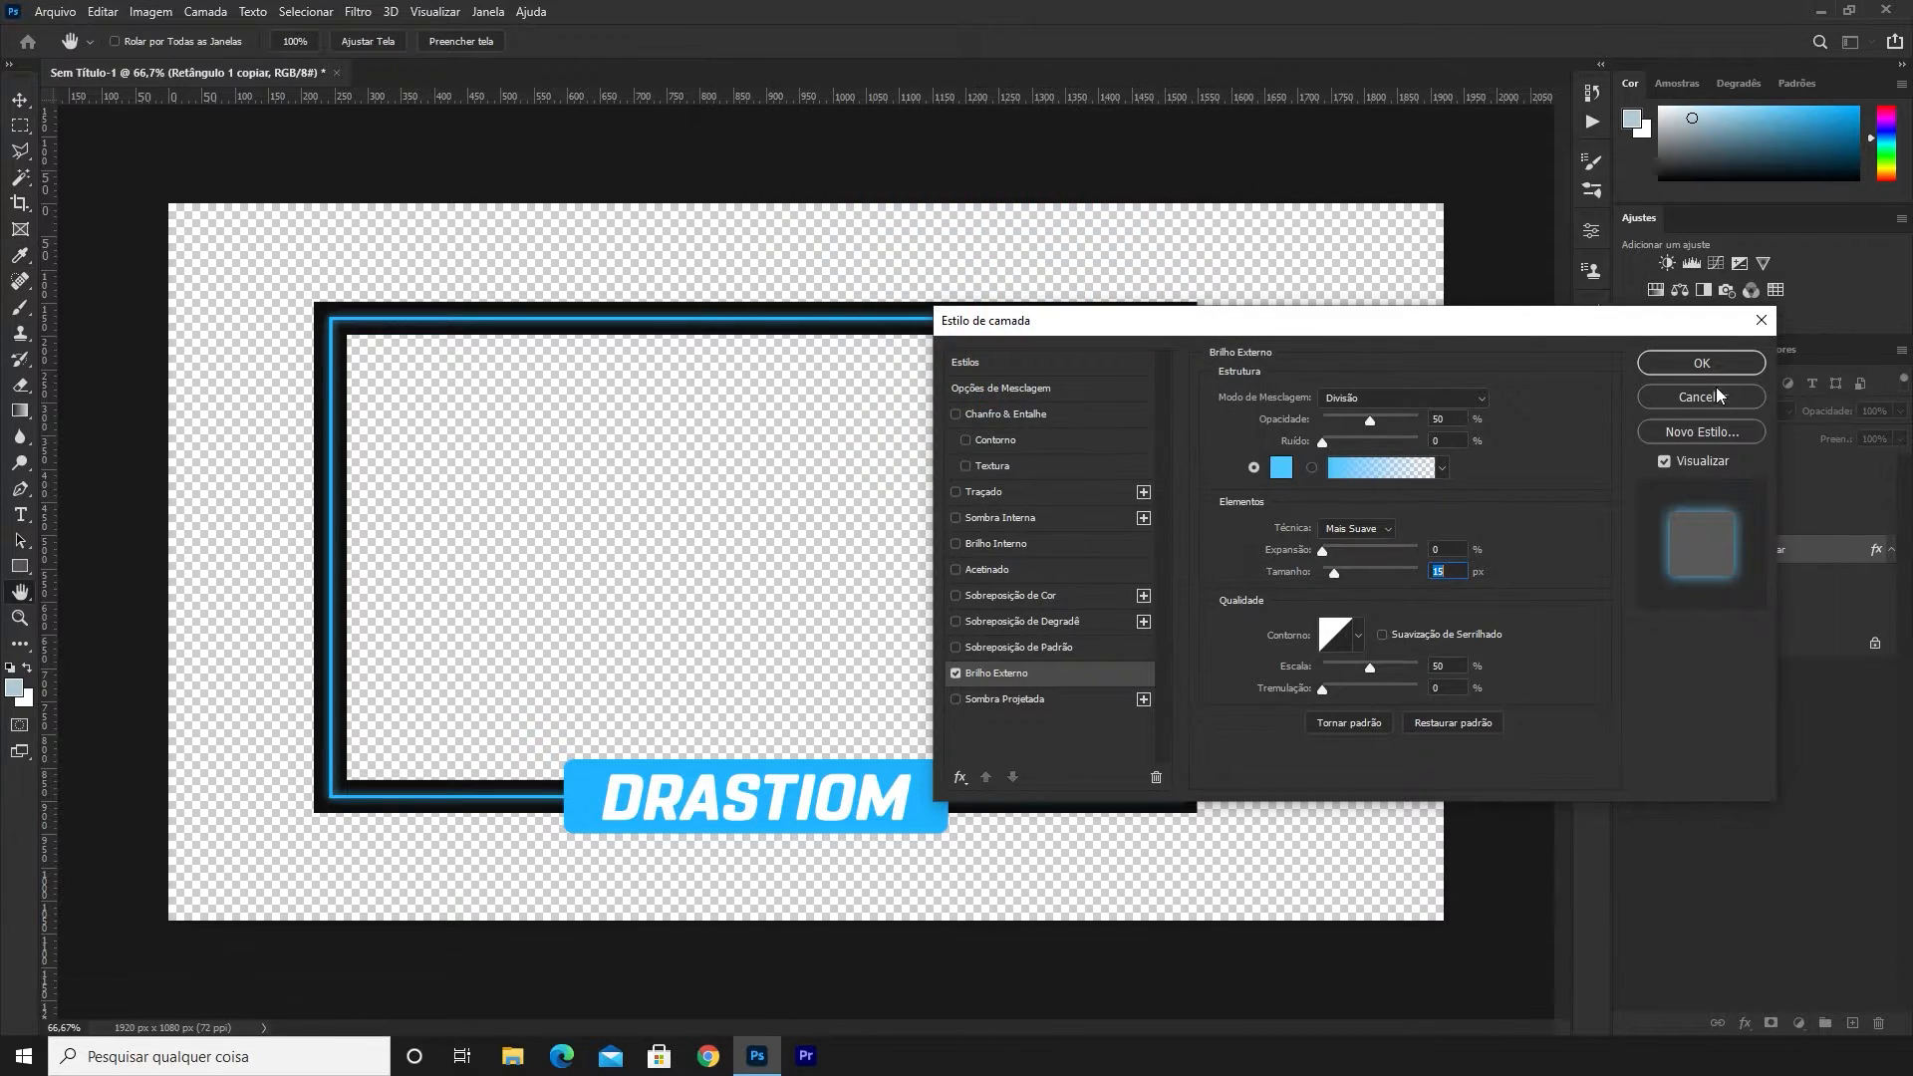
pyautogui.moveTo(1347, 345); pyautogui.dragTo(935, 280)
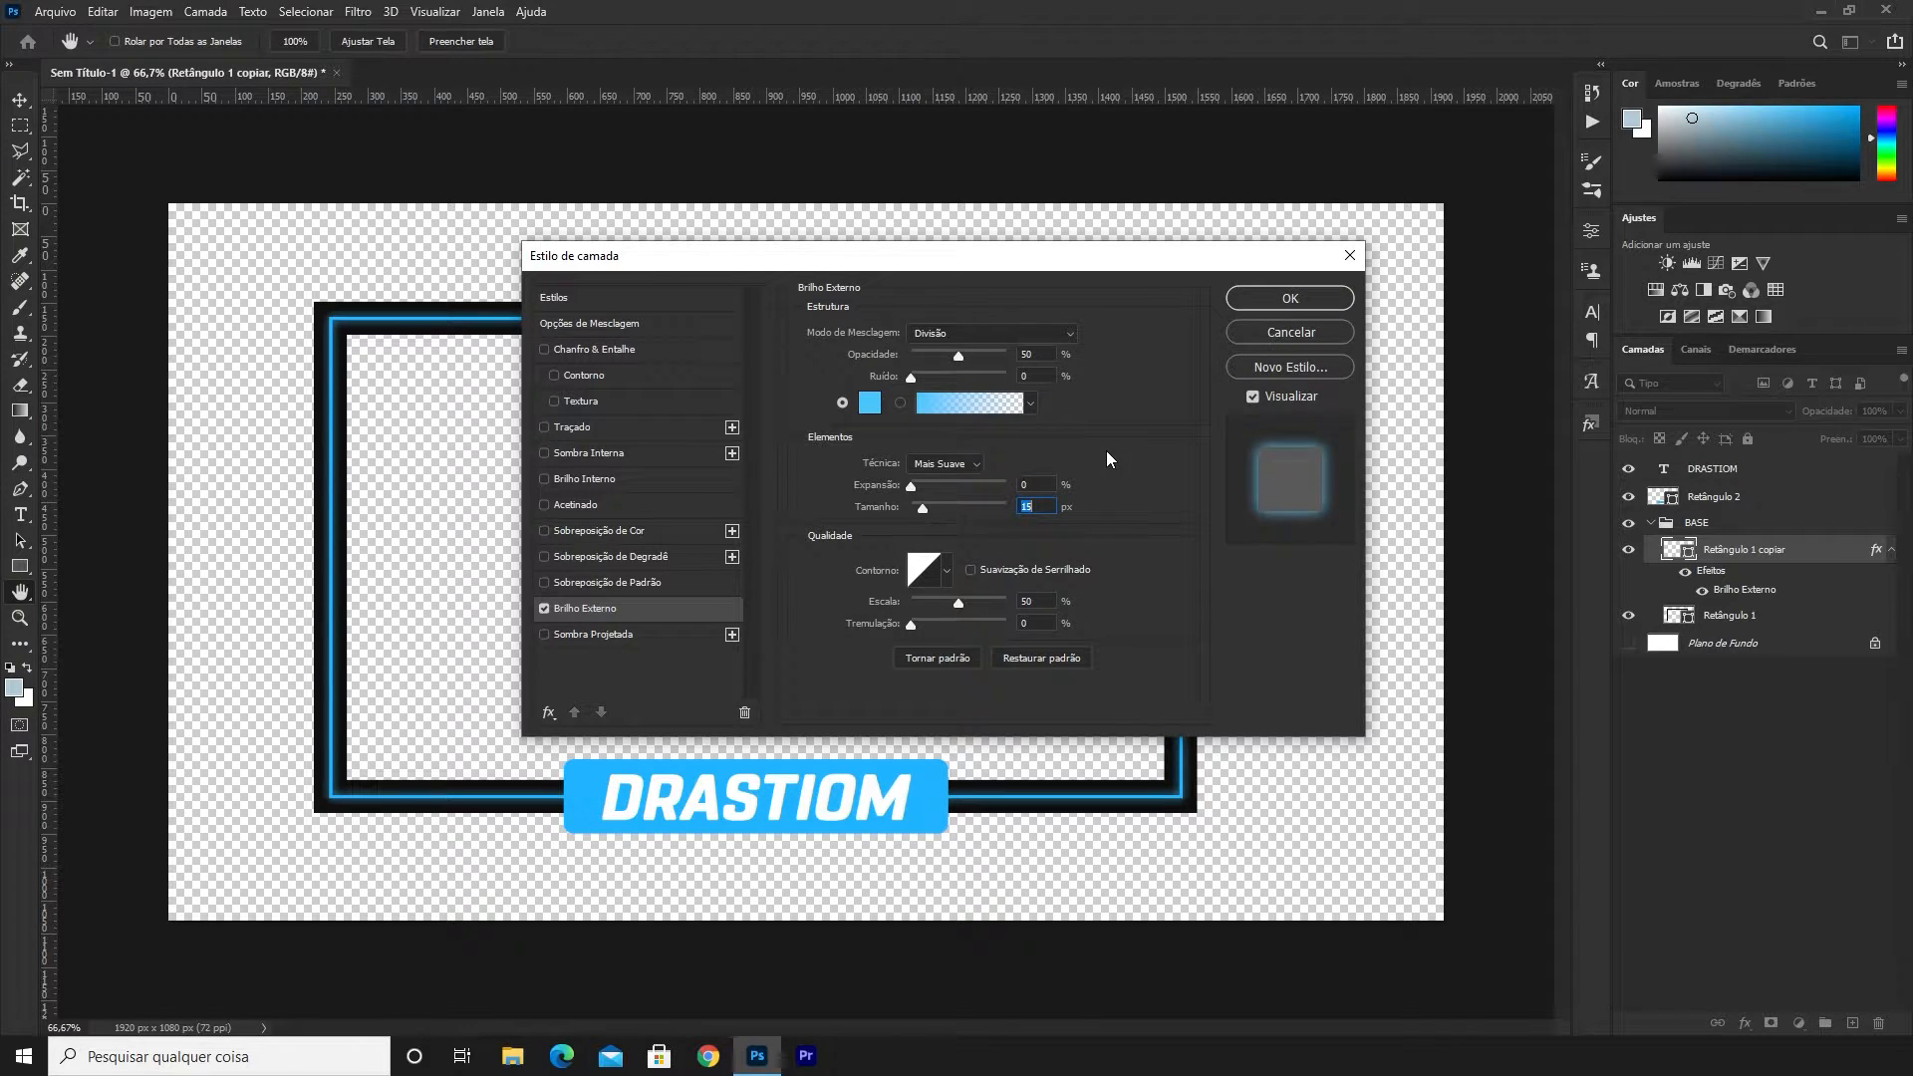
pyautogui.click(1331, 301)
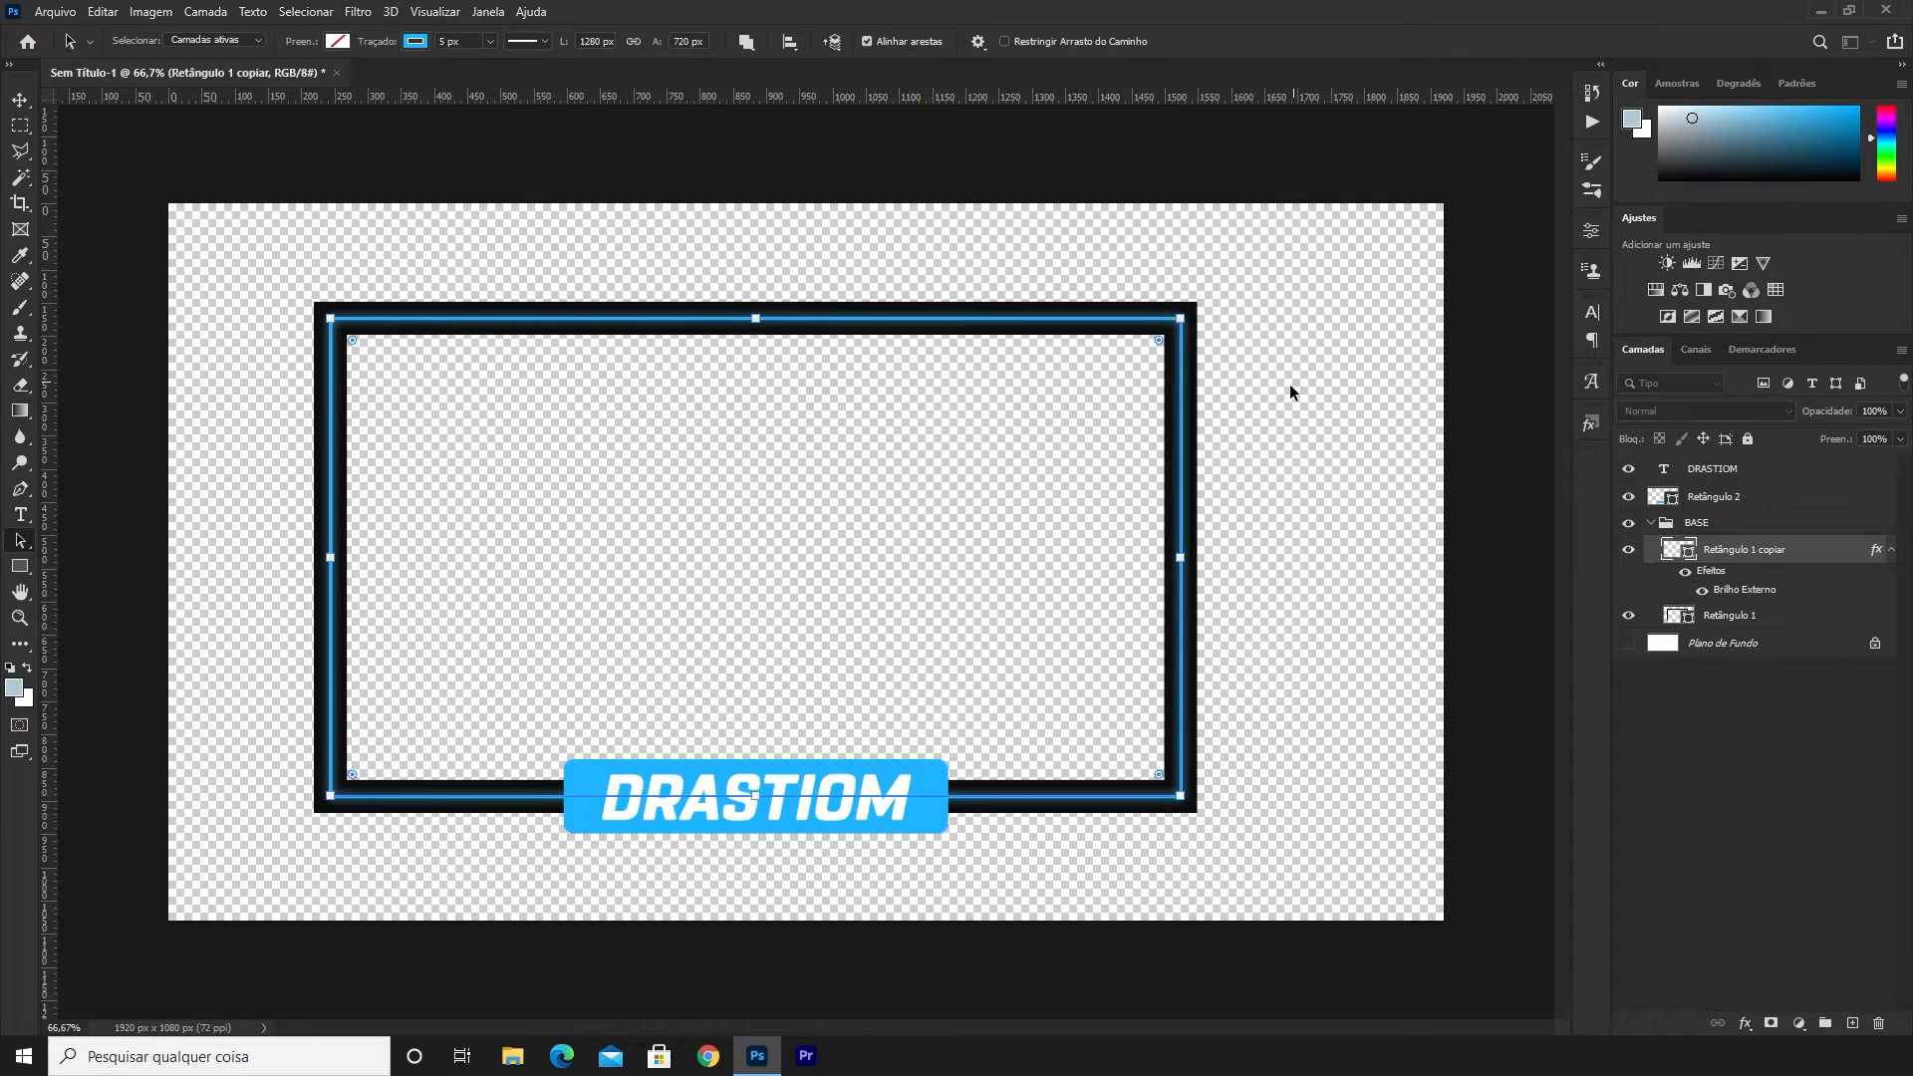
# Collapse the BASE group, duplicate it and convert the copy into a smart object
pyautogui.click(1650, 524)
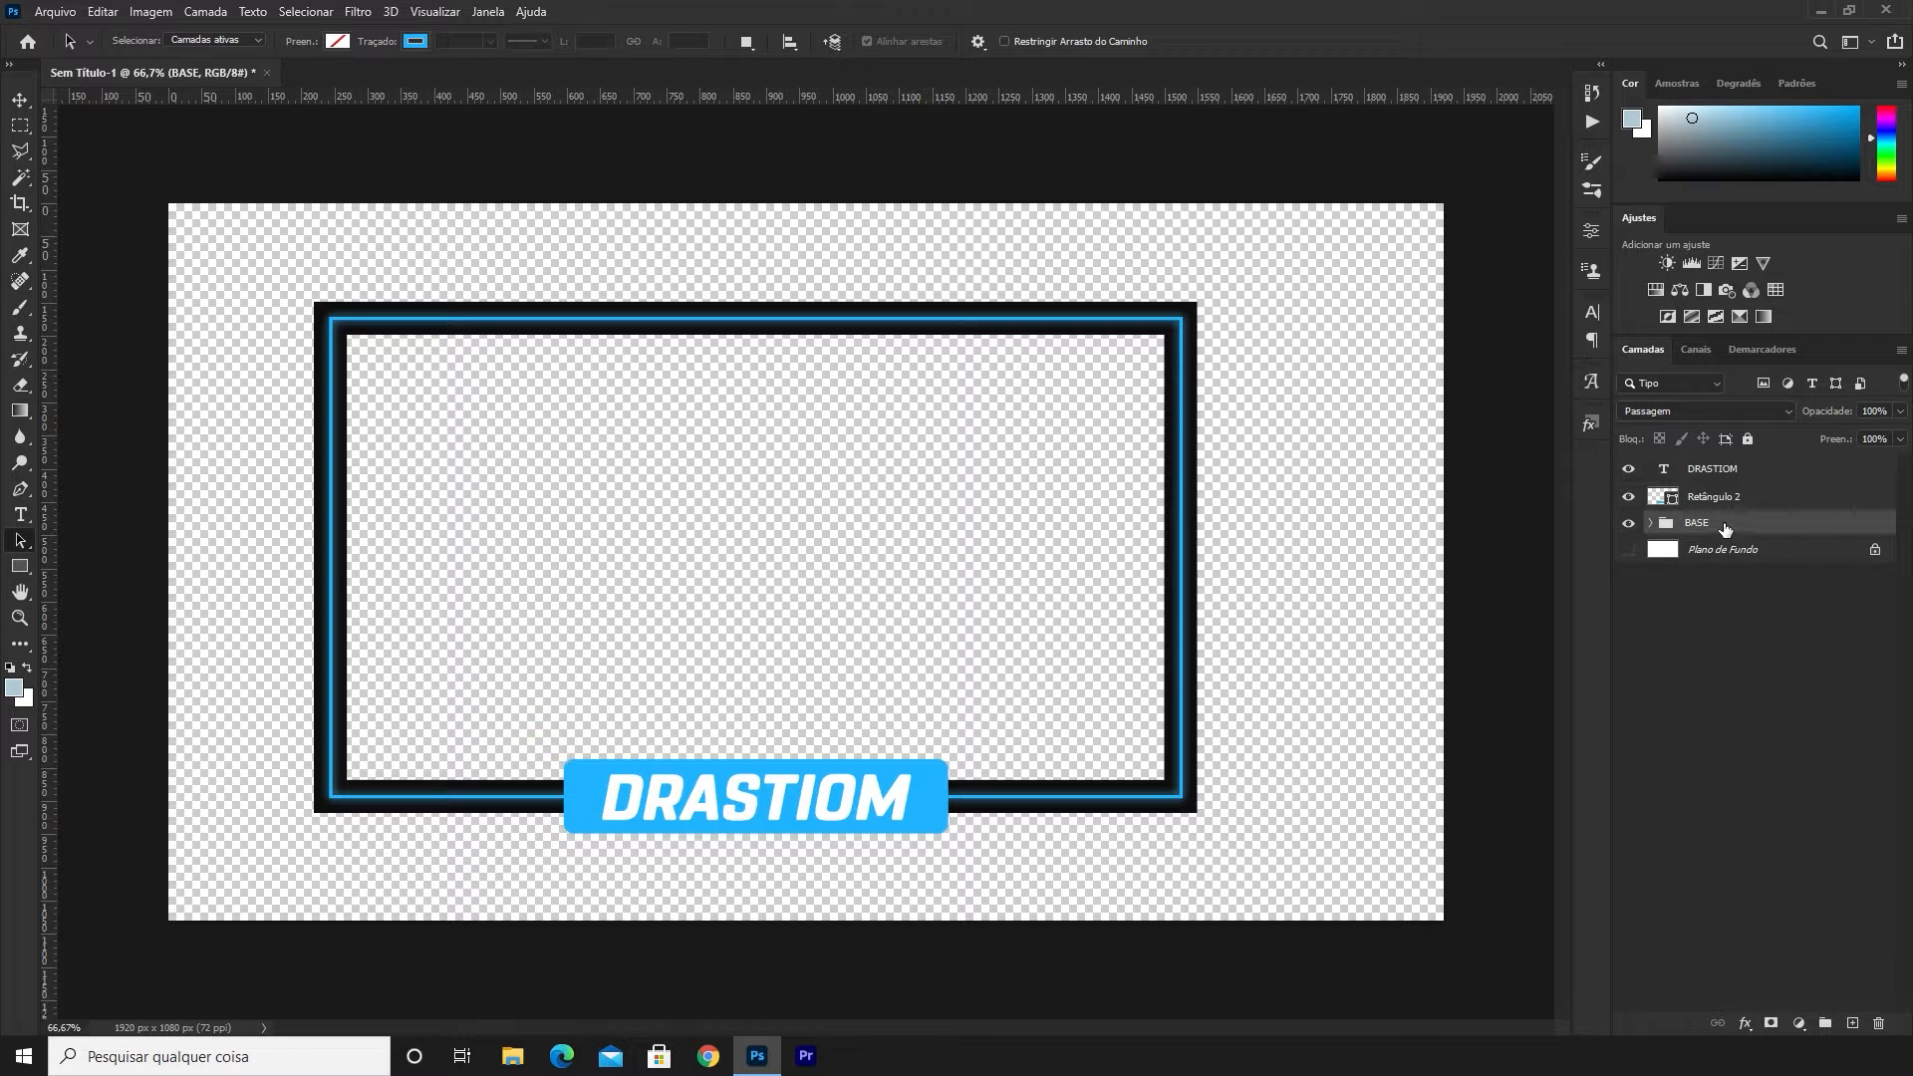
pyautogui.hotkey('ctrl', 'j')
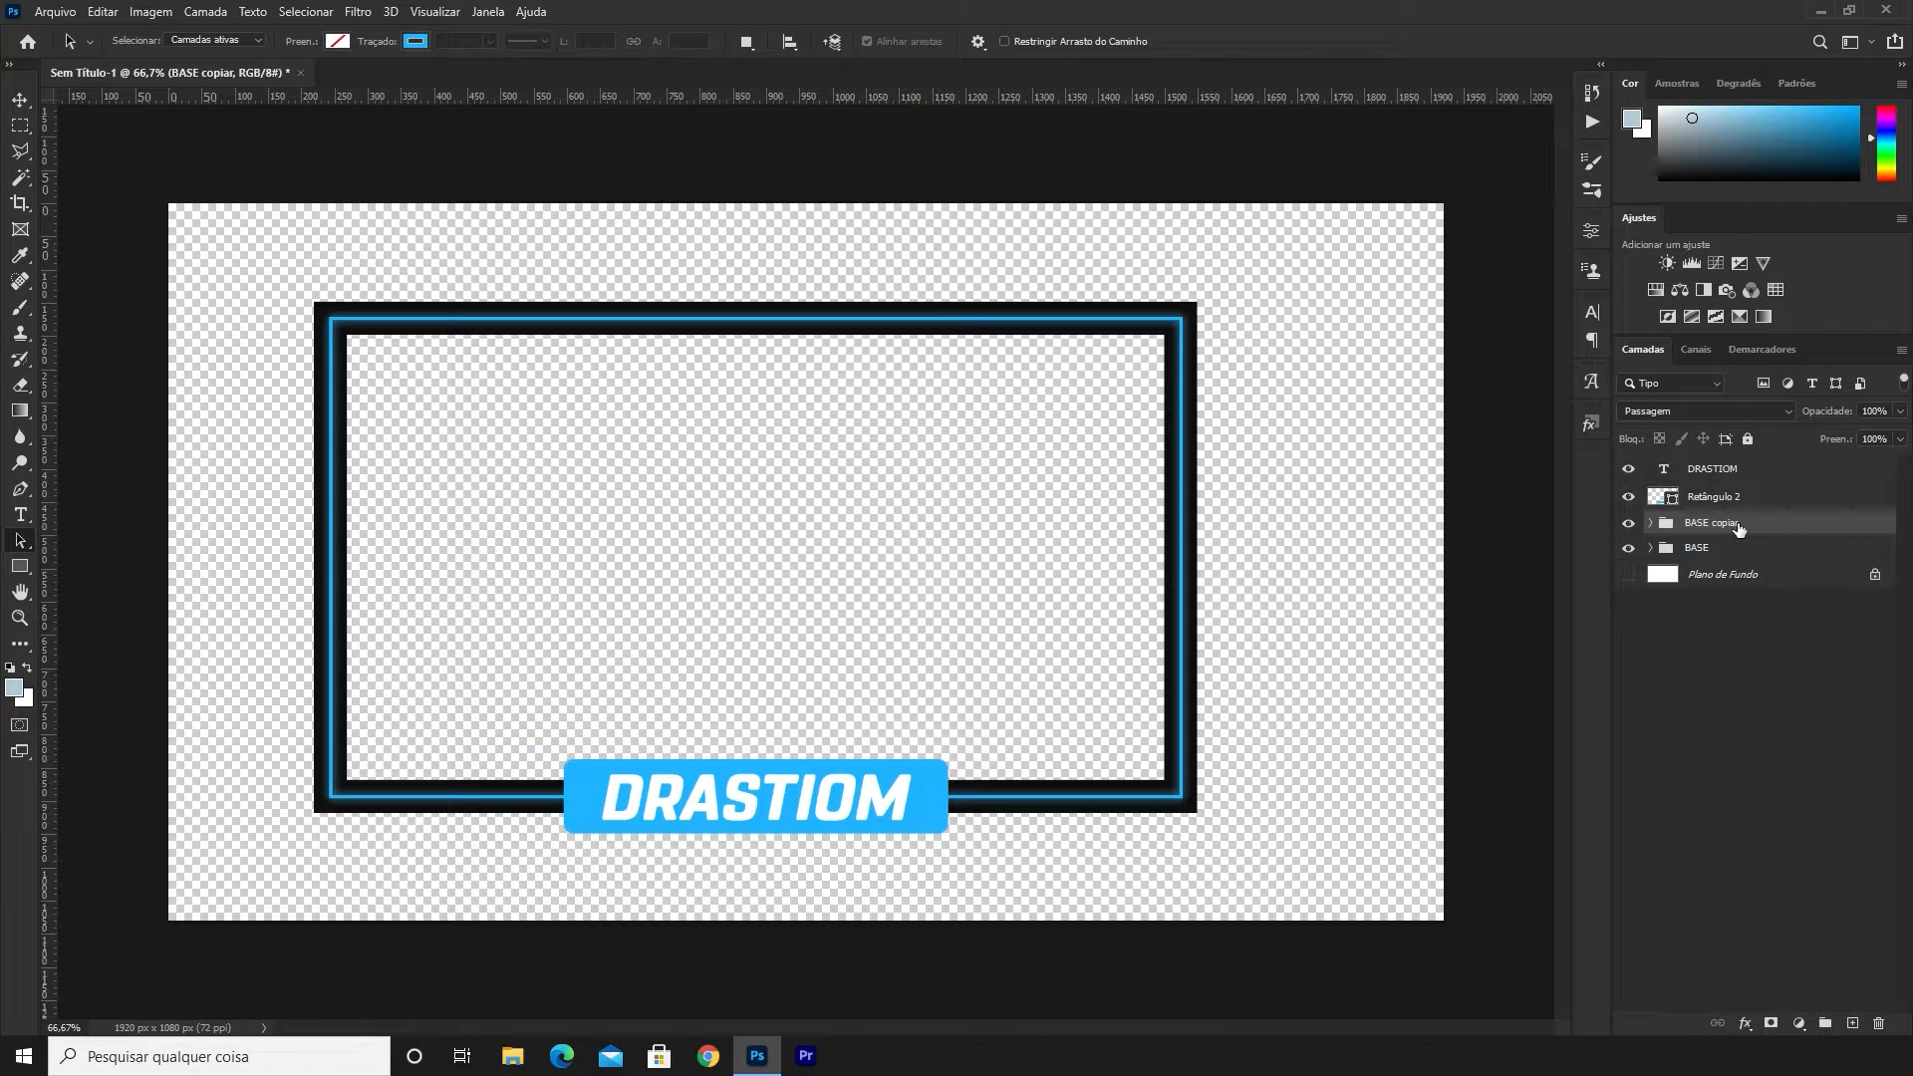
pyautogui.rightClick(1739, 528)
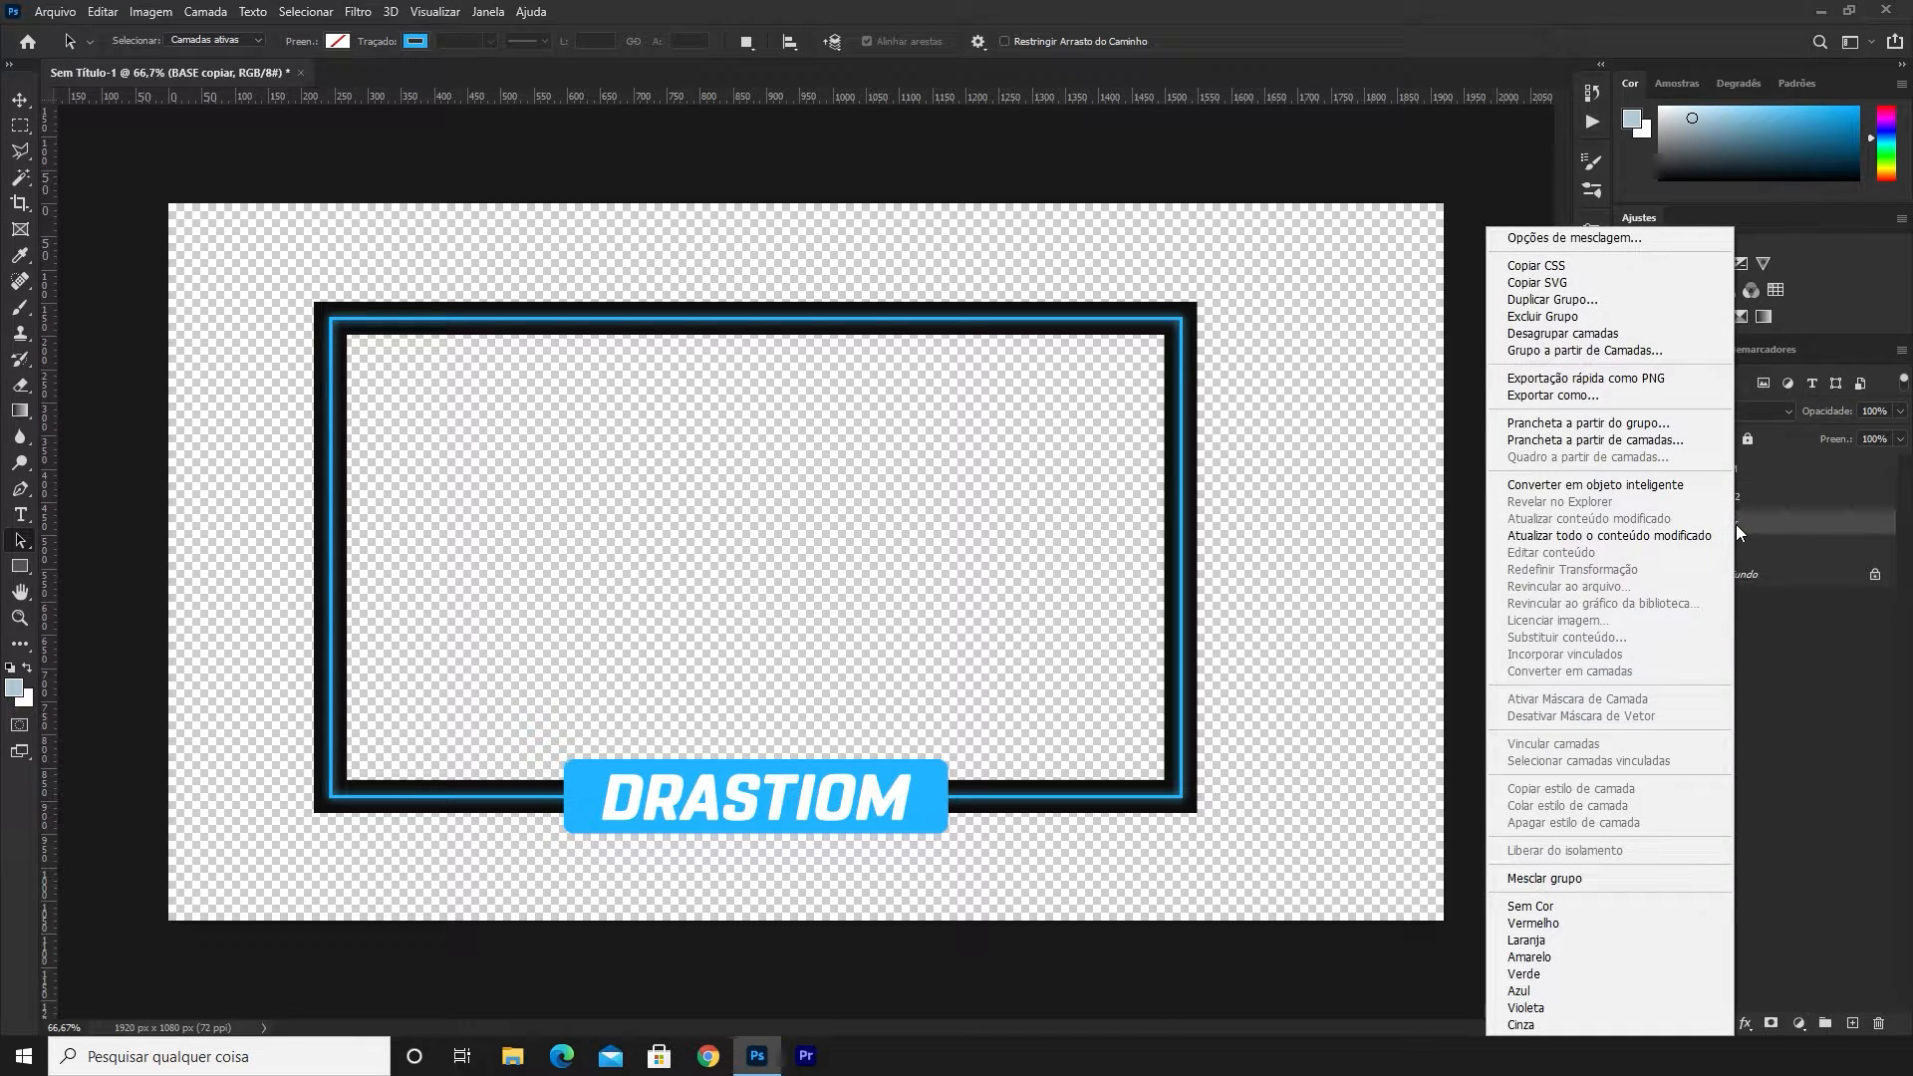
pyautogui.click(1652, 488)
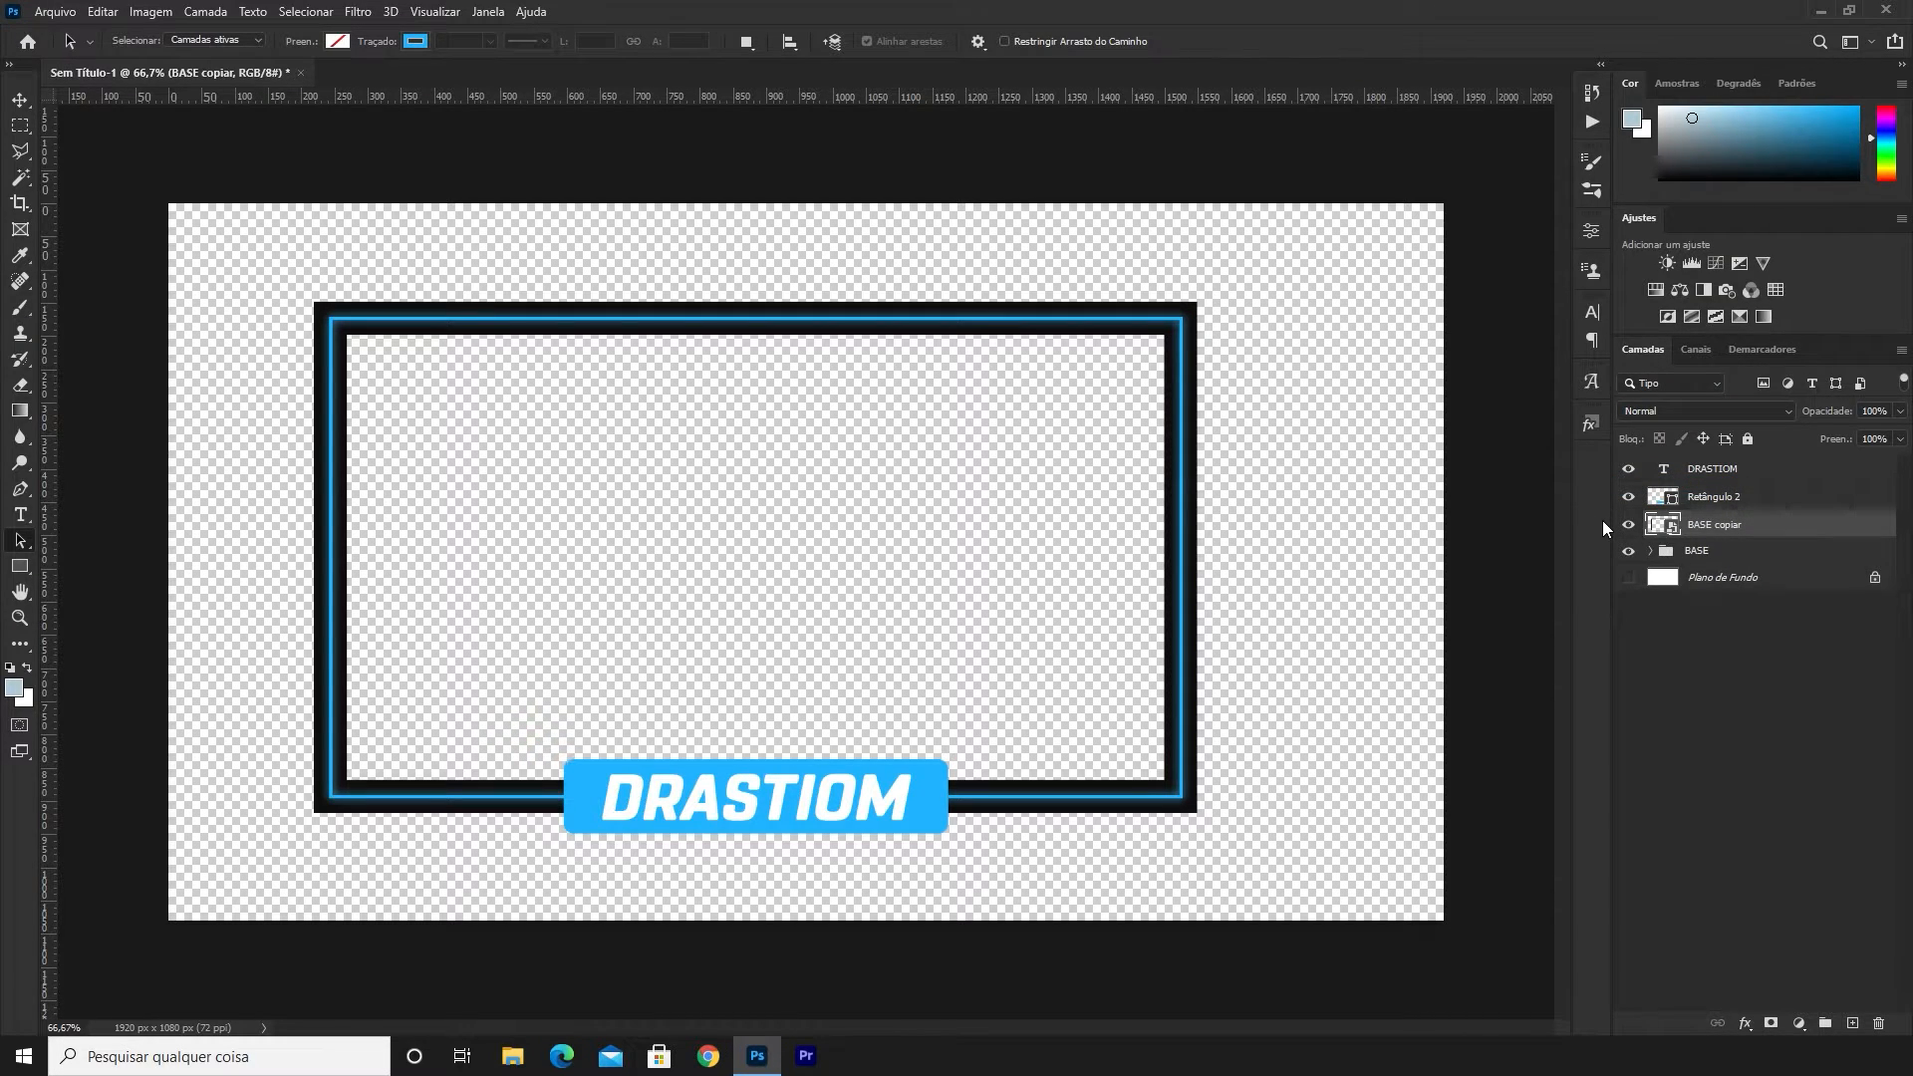
# Group the DRASTIOM text and Retângulo 2 layers and name the group NOME
pyautogui.click(1779, 498)
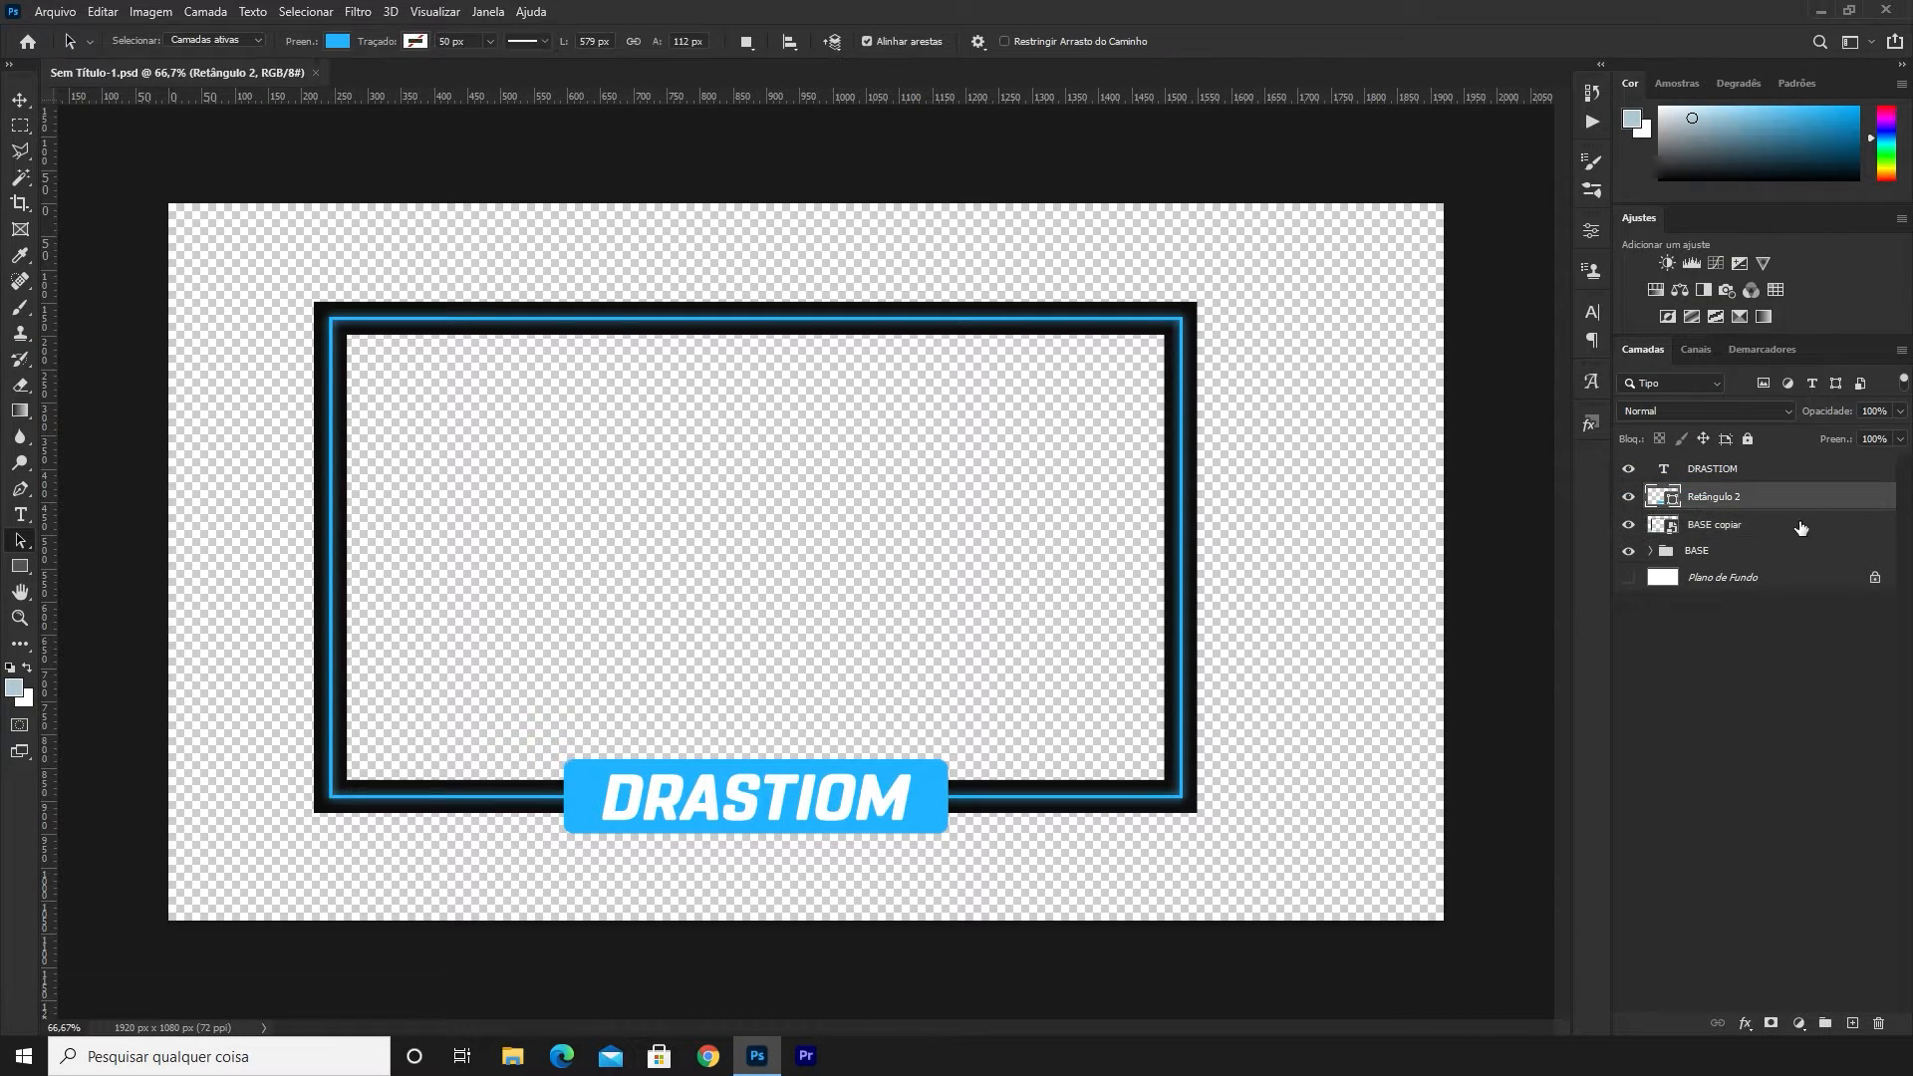
pyautogui.click(1756, 474)
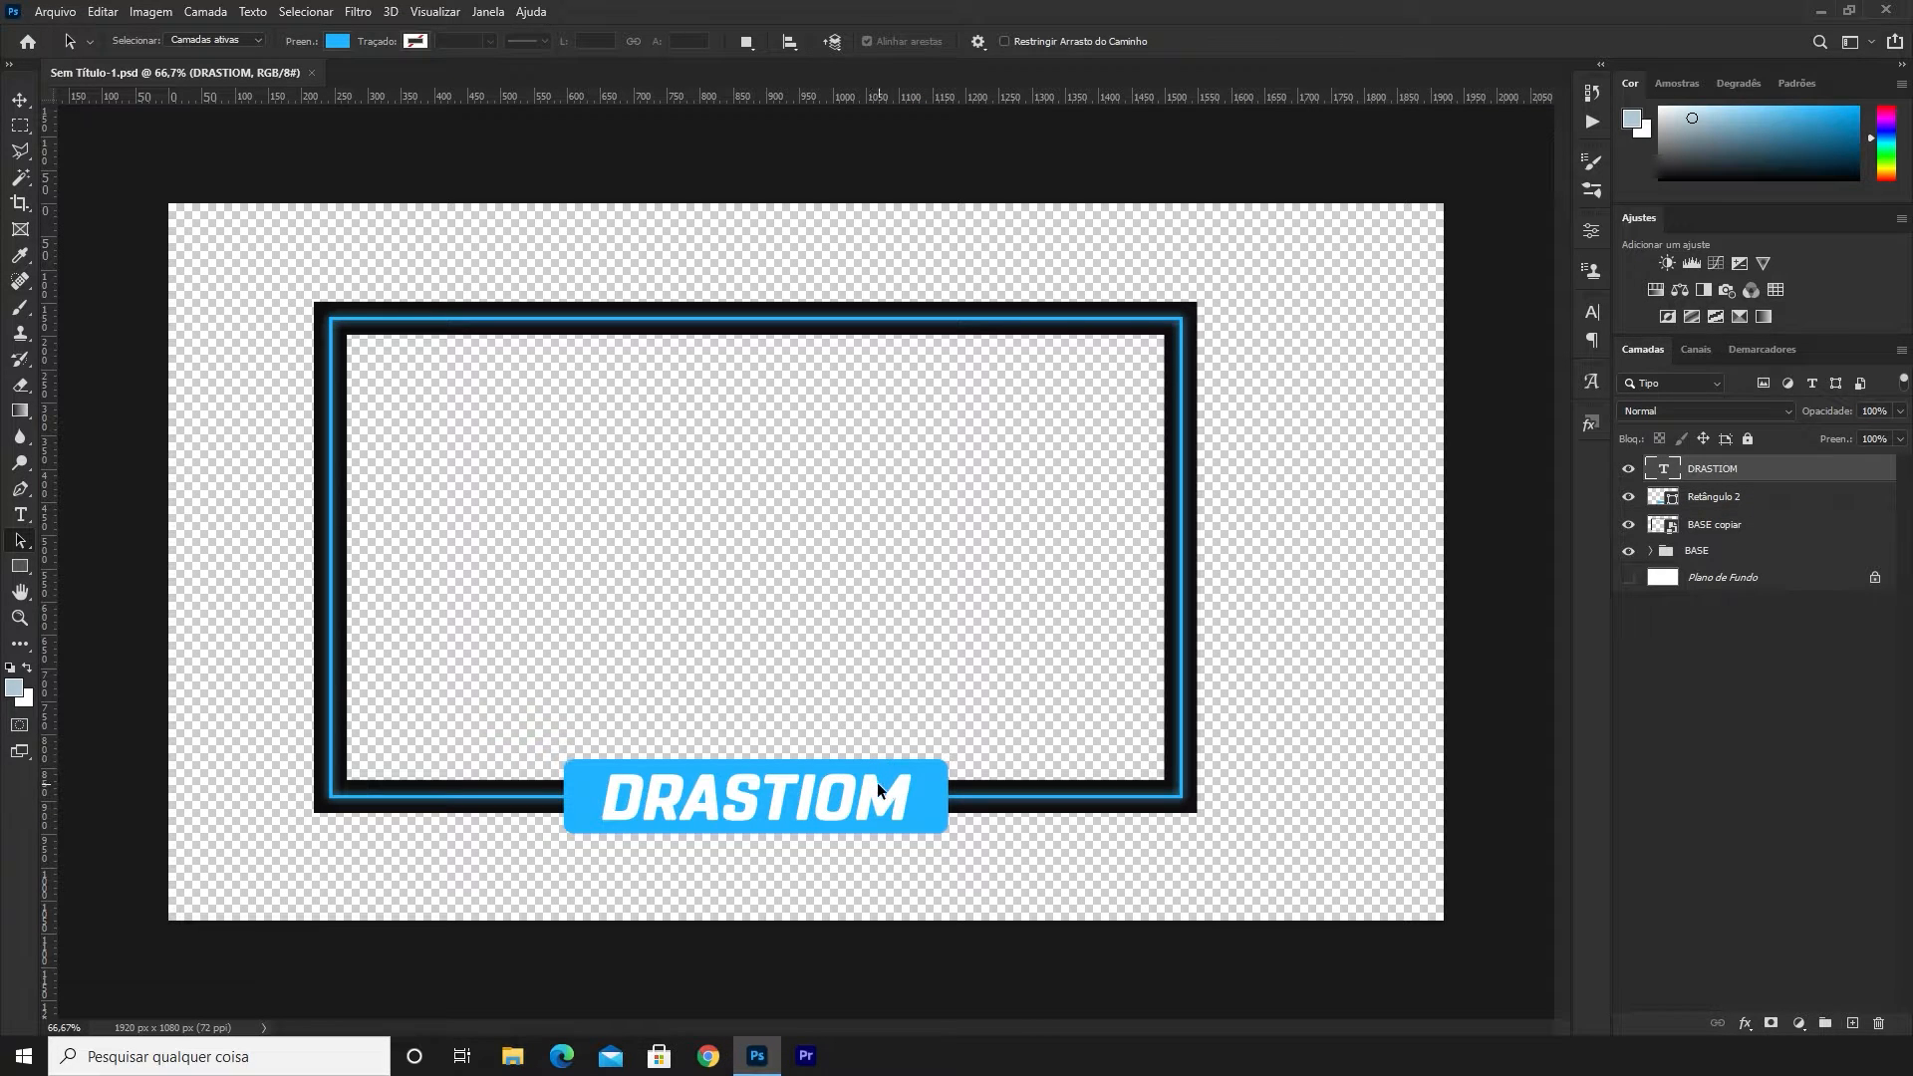
pyautogui.click(1694, 499)
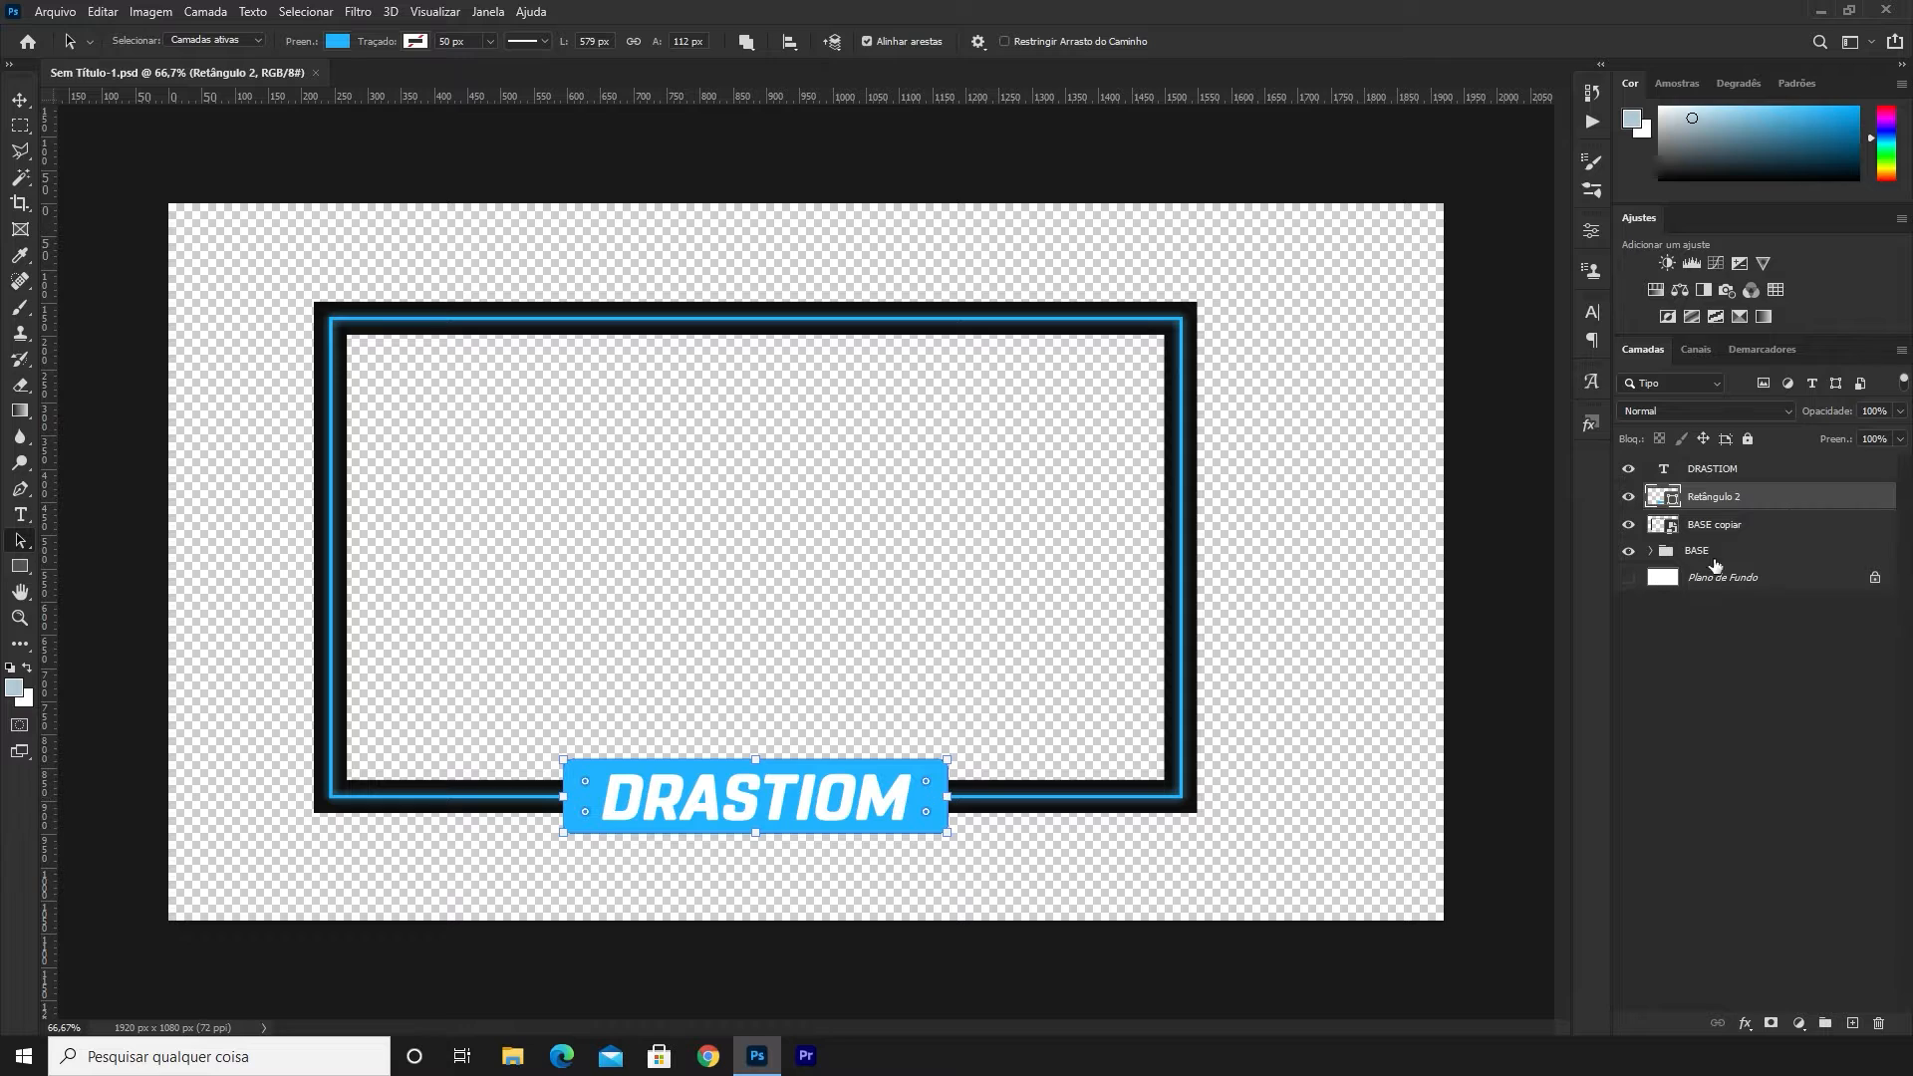
pyautogui.click(1746, 472)
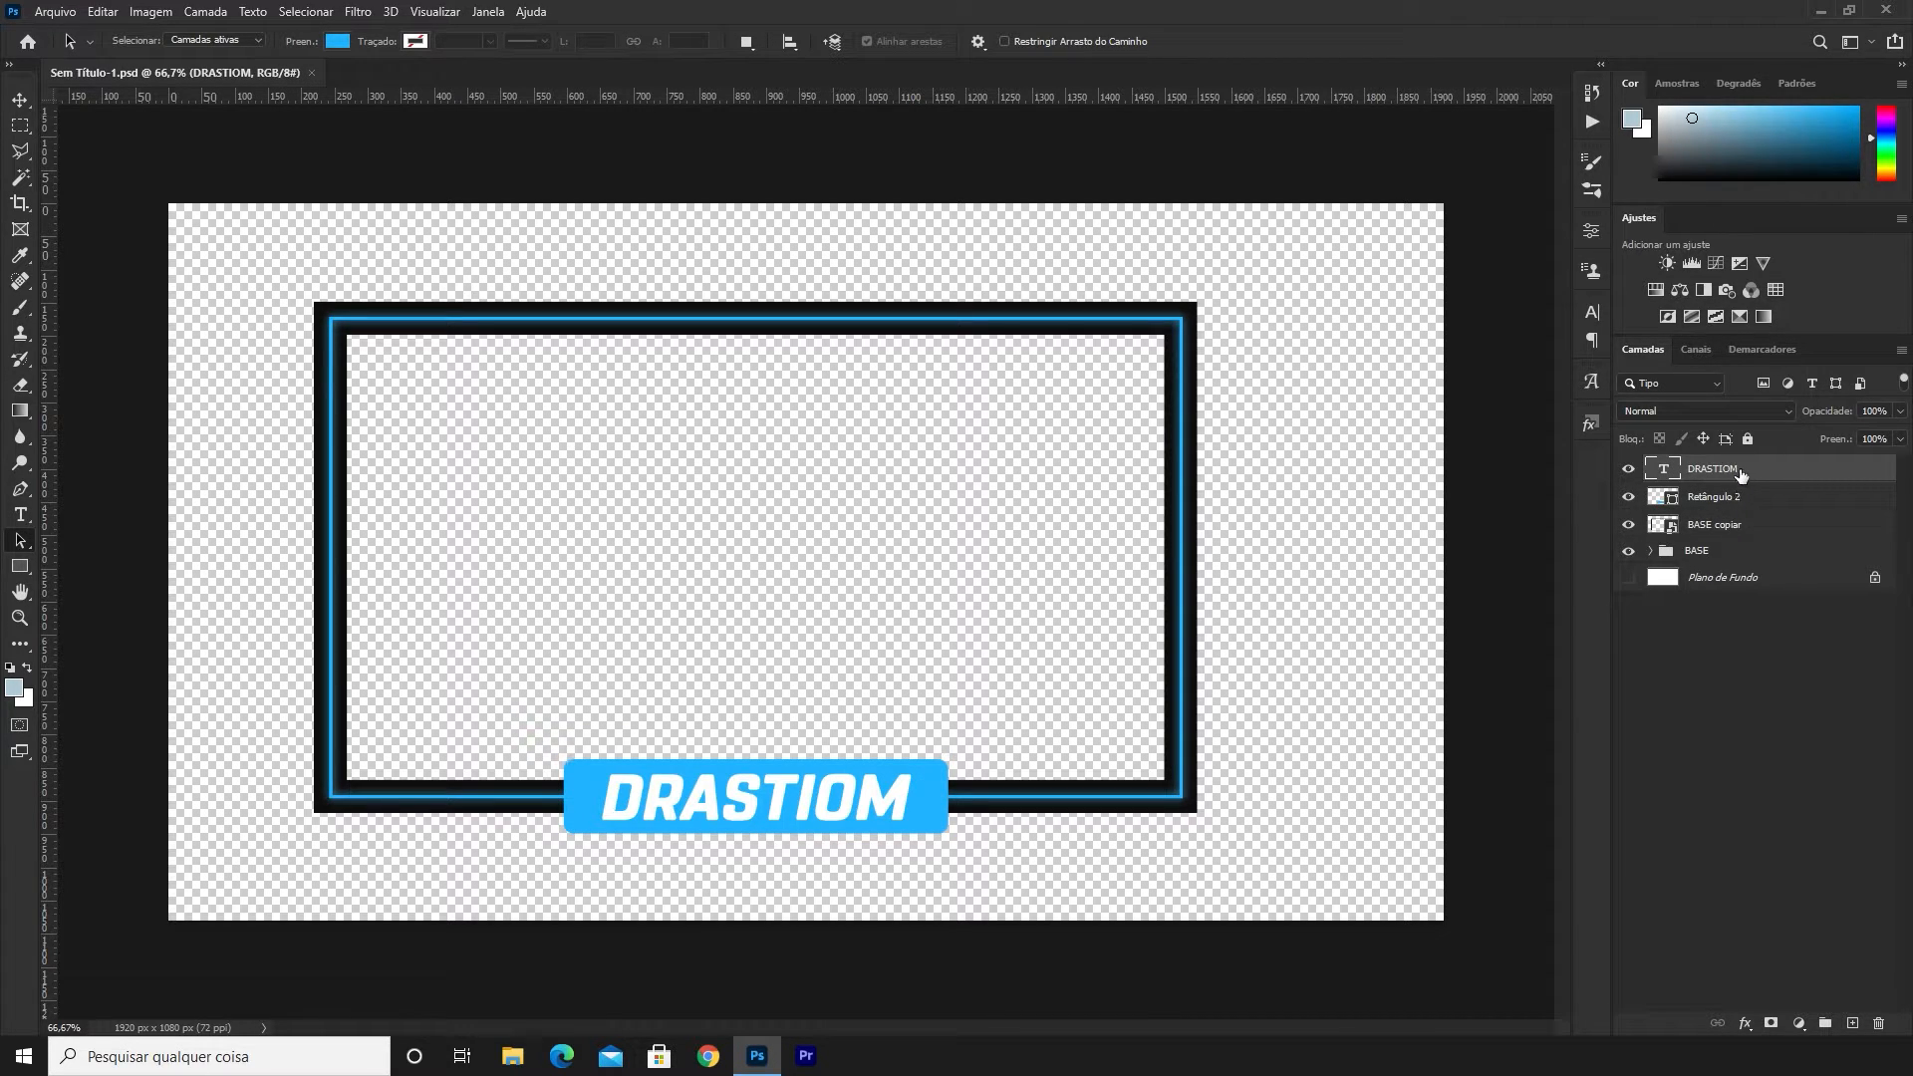
pyautogui.keyDown('shift'); pyautogui.click(1758, 501); pyautogui.keyUp('shift')
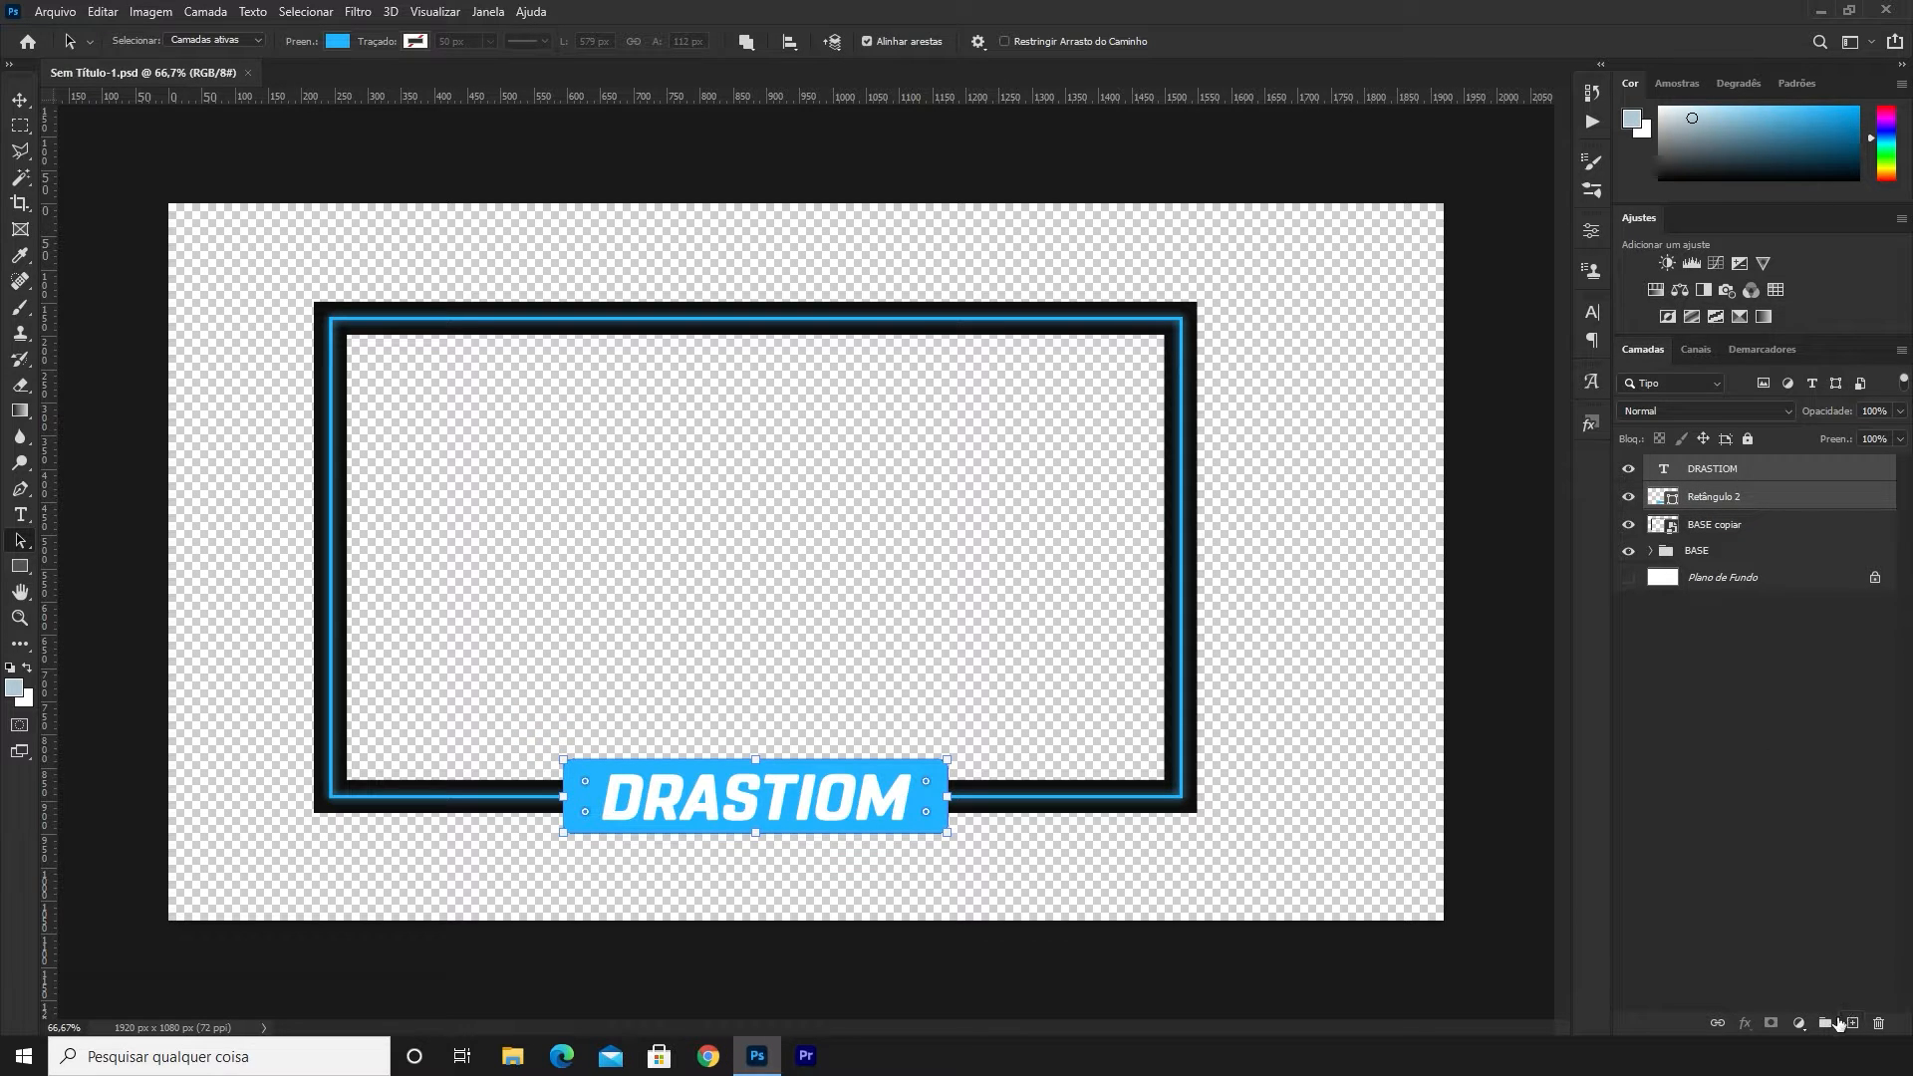
pyautogui.click(1825, 1023)
pyautogui.doubleClick(1725, 467)
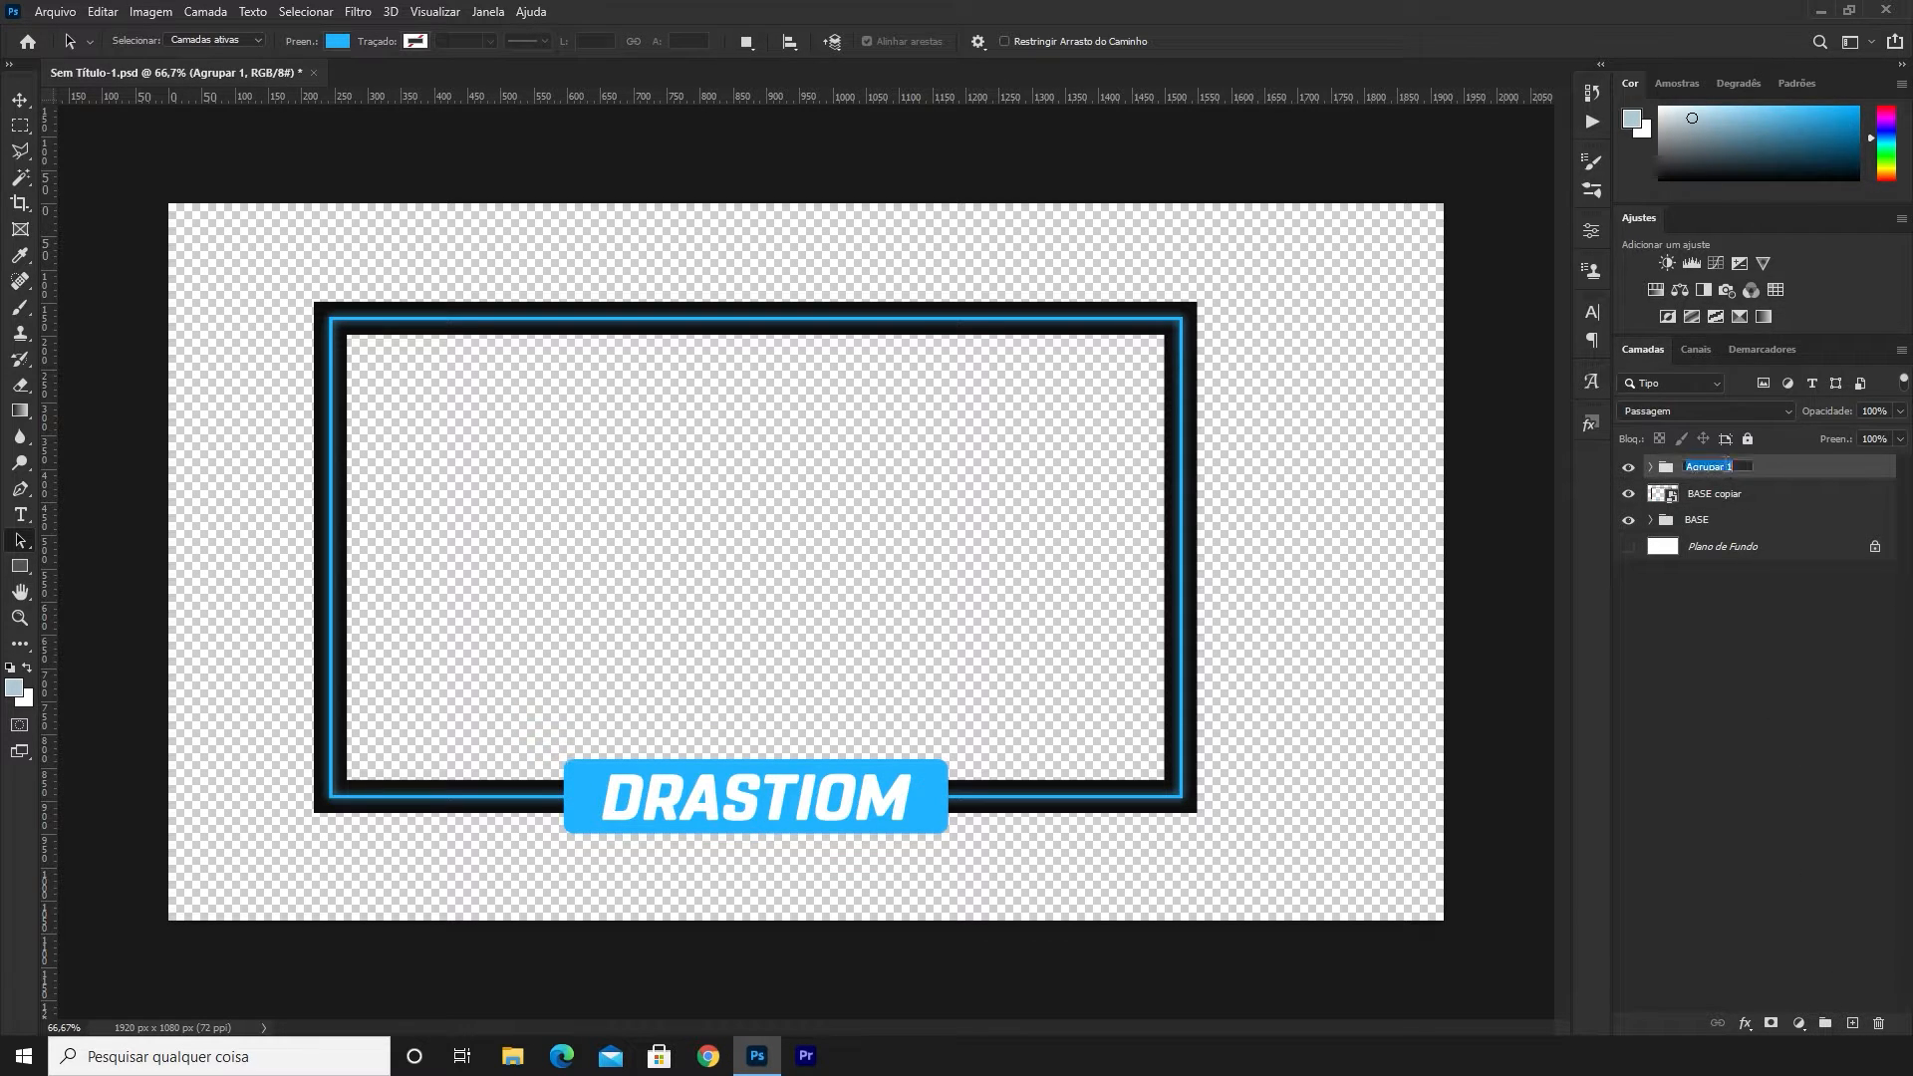
pyautogui.write('NOME')
pyautogui.press('Return')
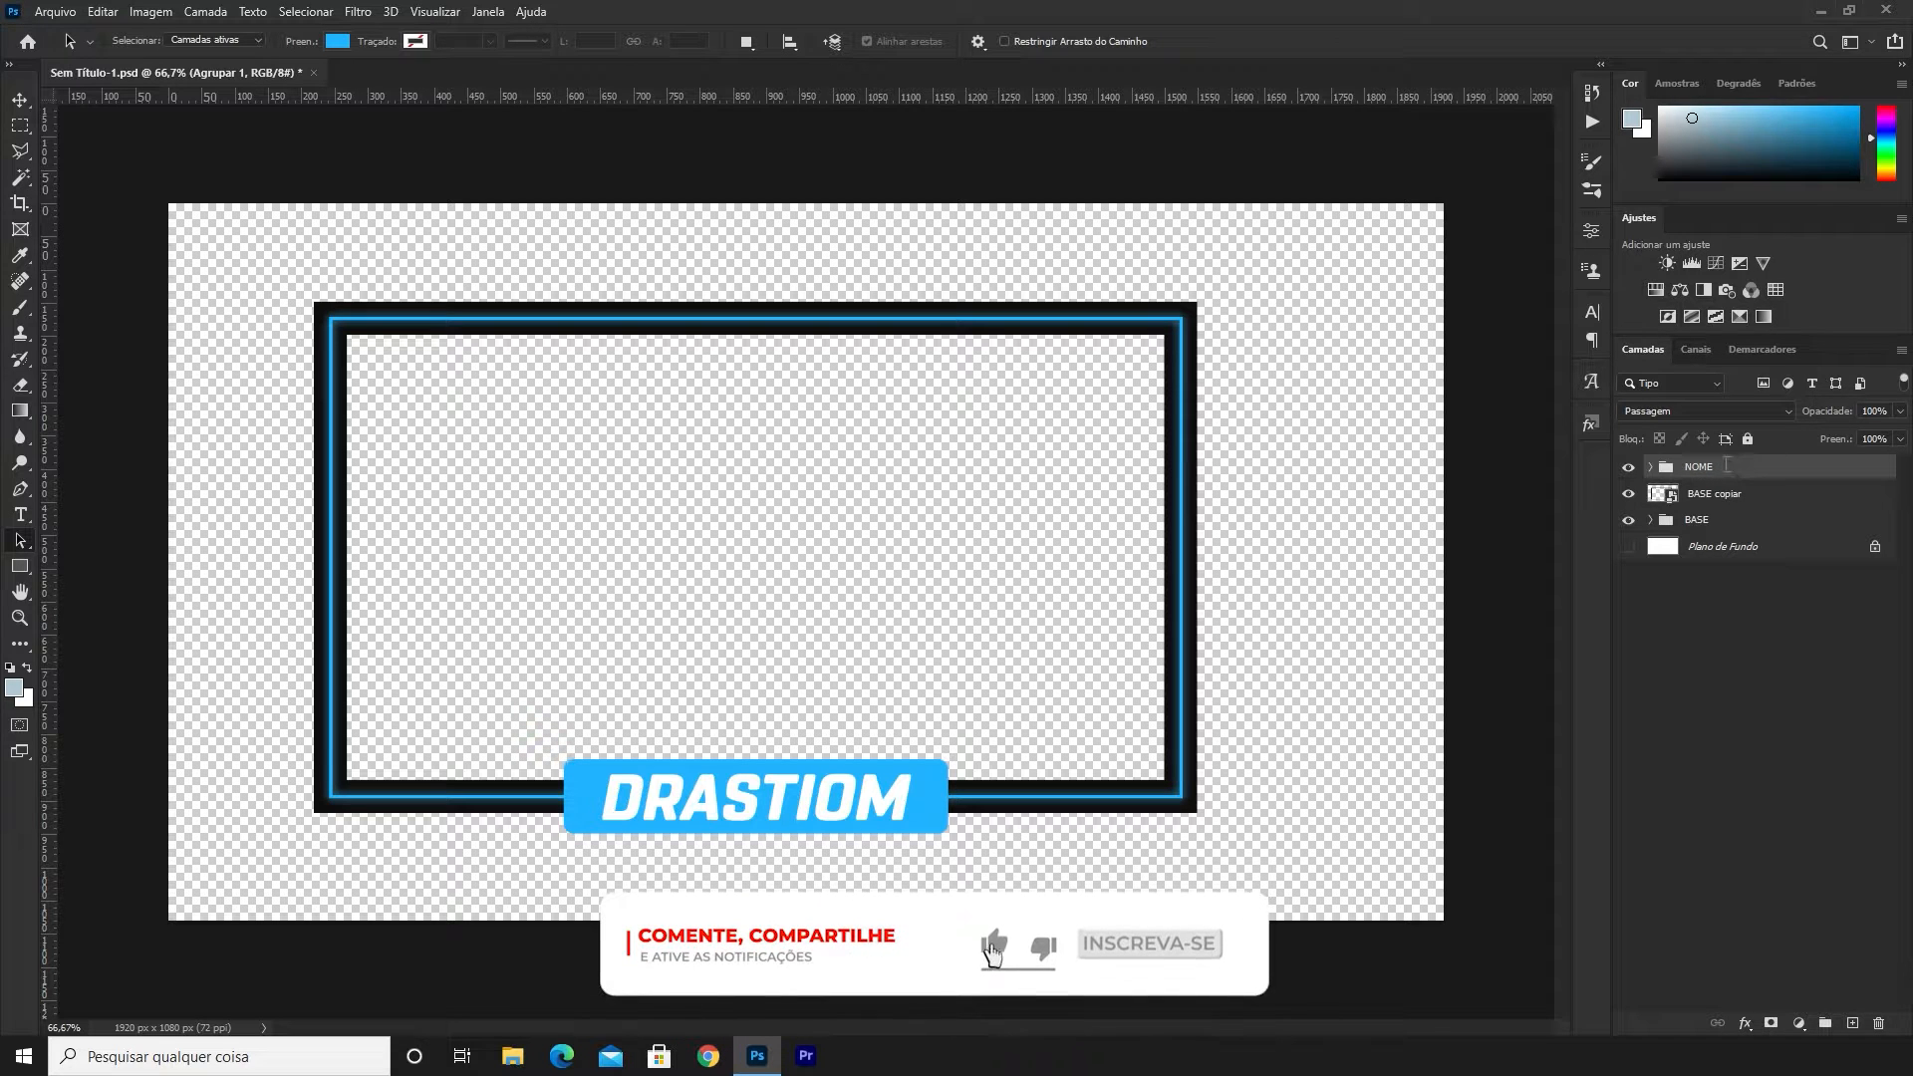
# Toggle the NOME group's visibility off and on to check which elements it contains
pyautogui.click(1698, 490)
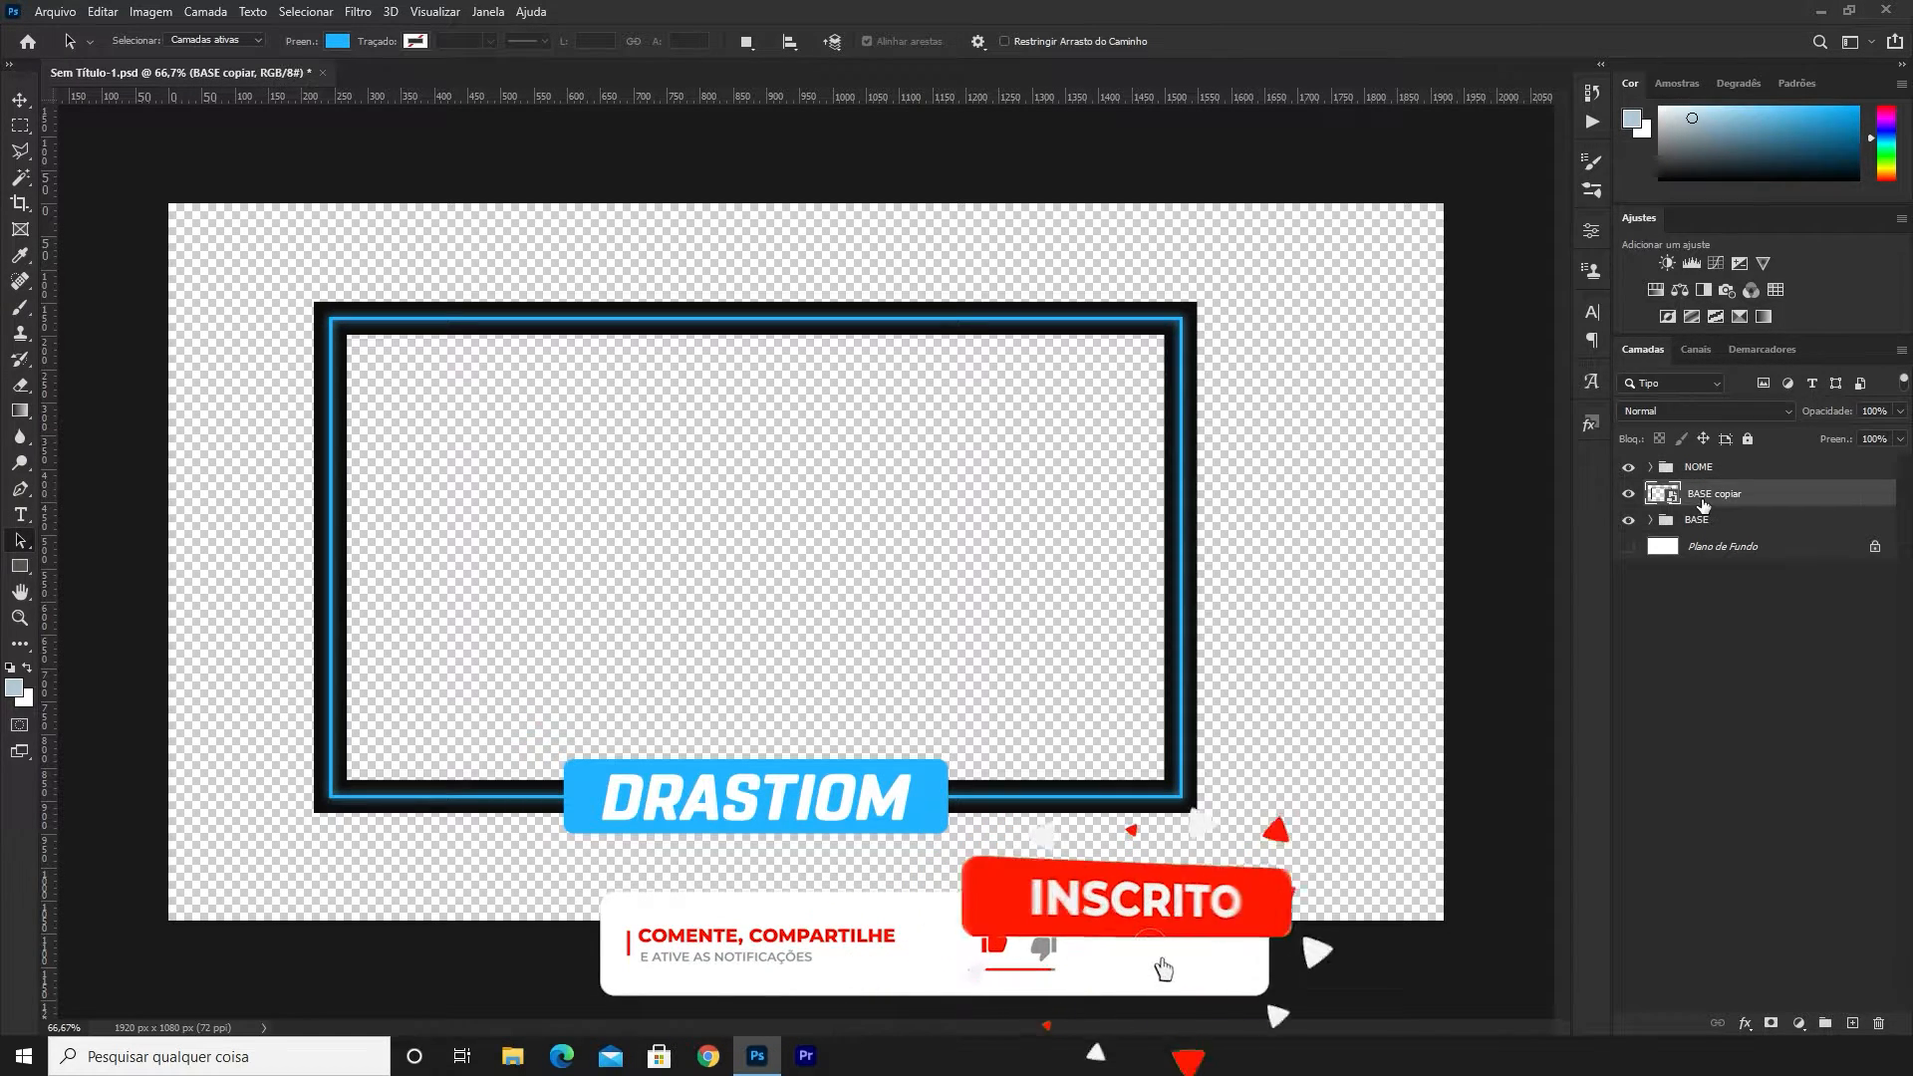
pyautogui.click(1695, 466)
pyautogui.click(1630, 467)
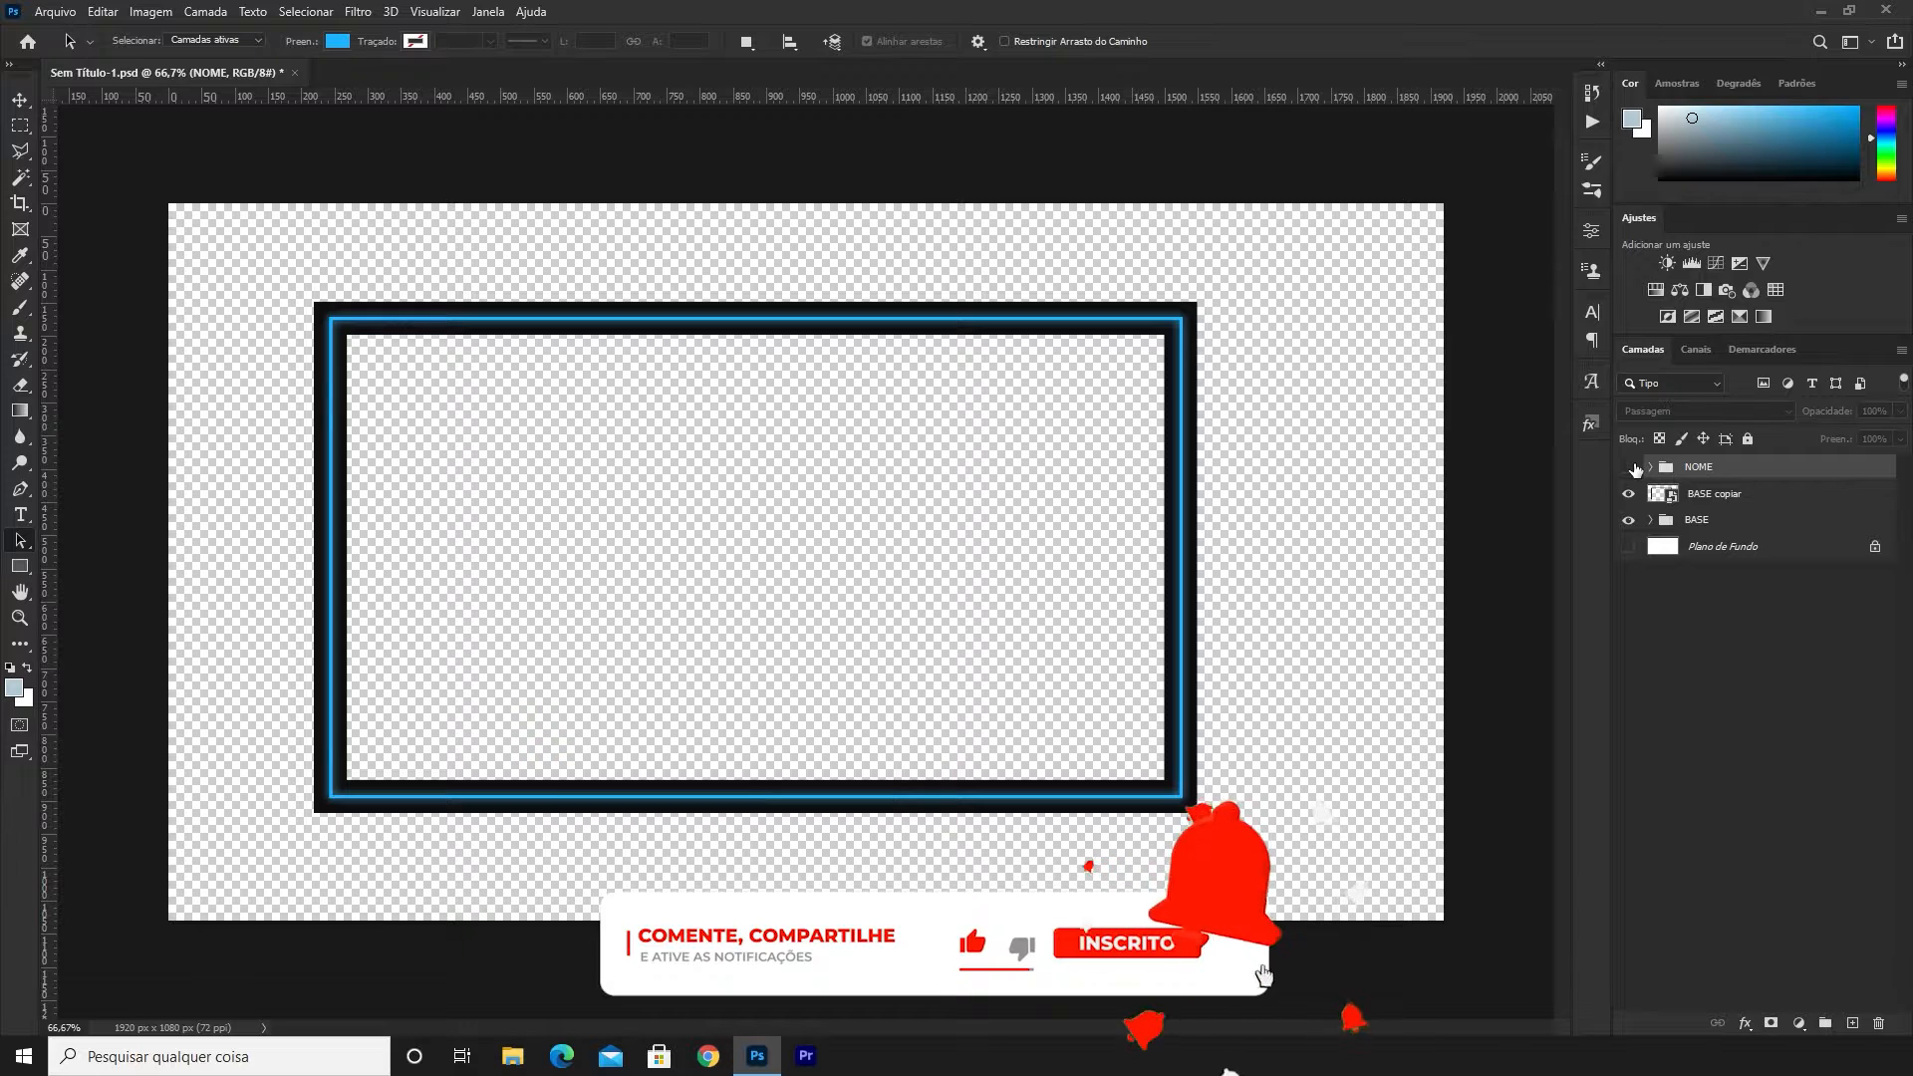
pyautogui.click(1632, 468)
pyautogui.click(1632, 467)
pyautogui.click(1631, 468)
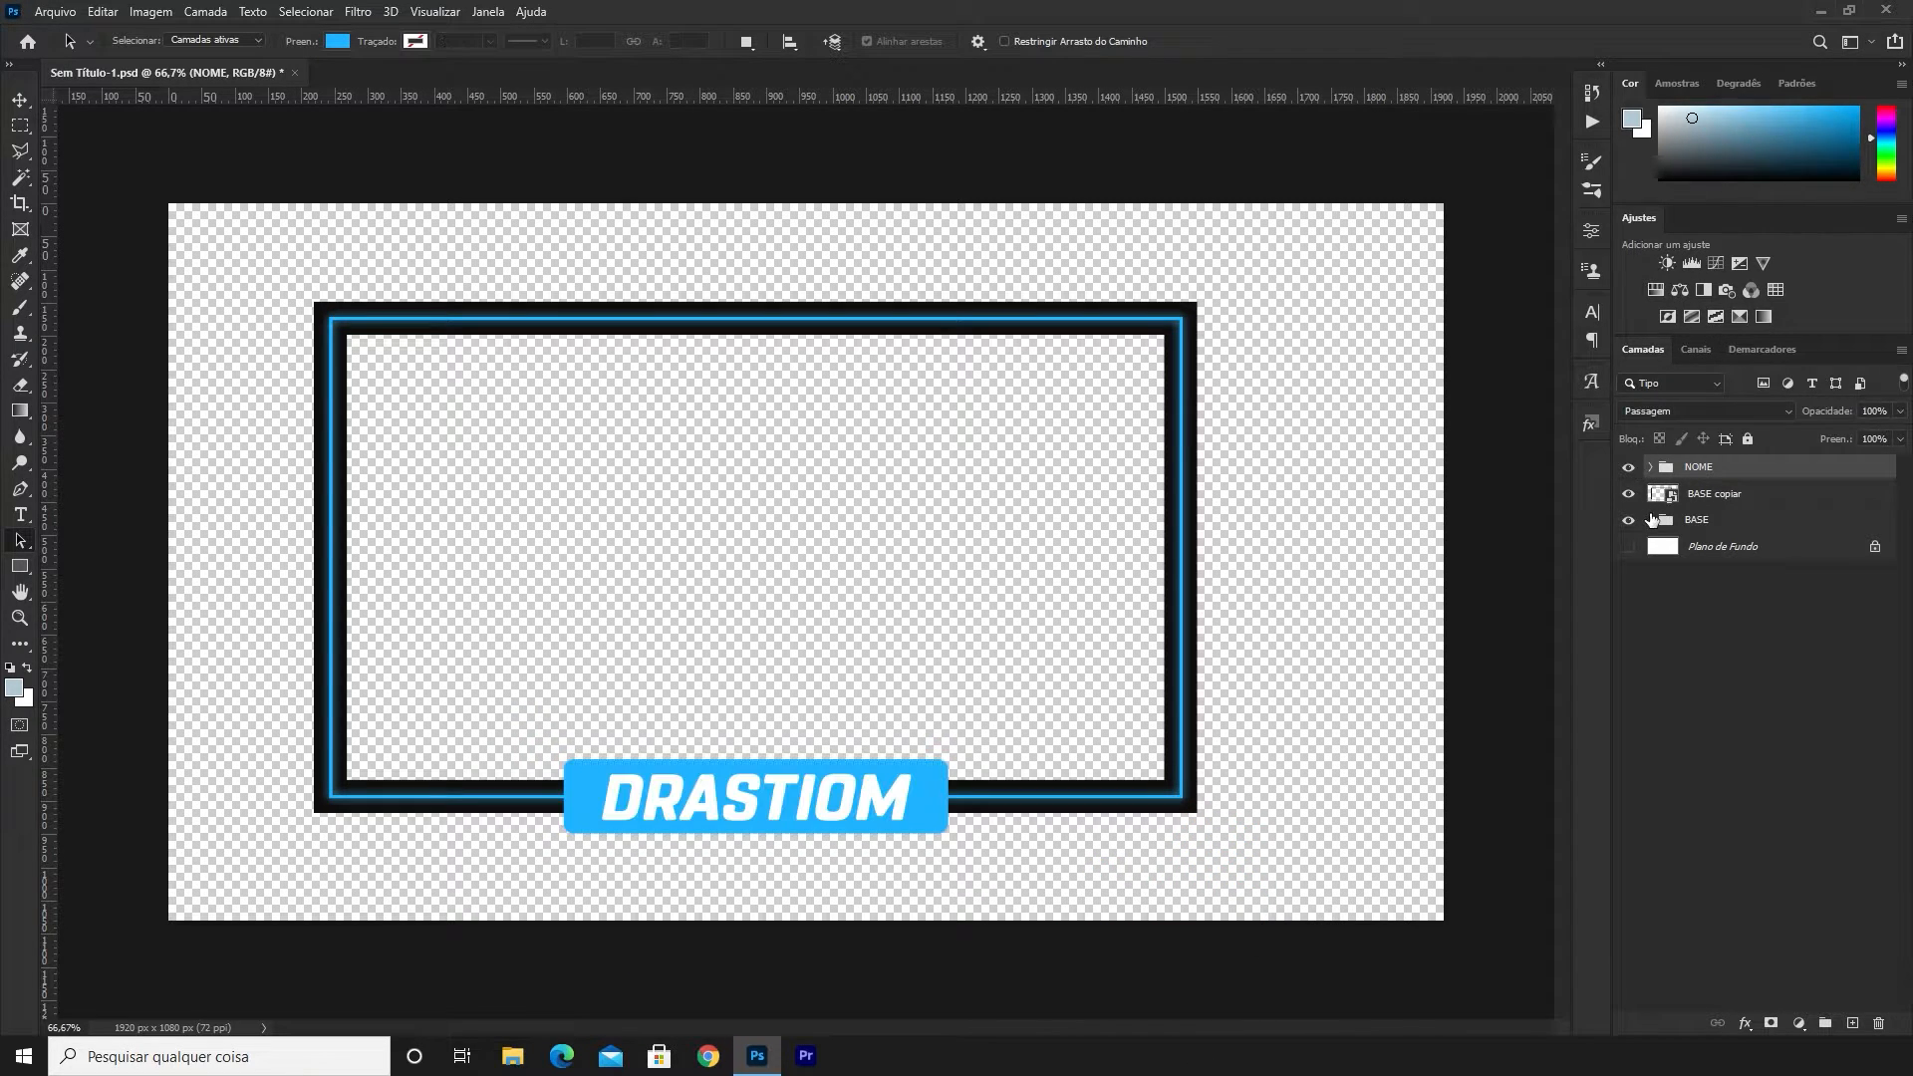
# Hide the original BASE group and make the BASE copiar smart object the active layer
pyautogui.click(1711, 497)
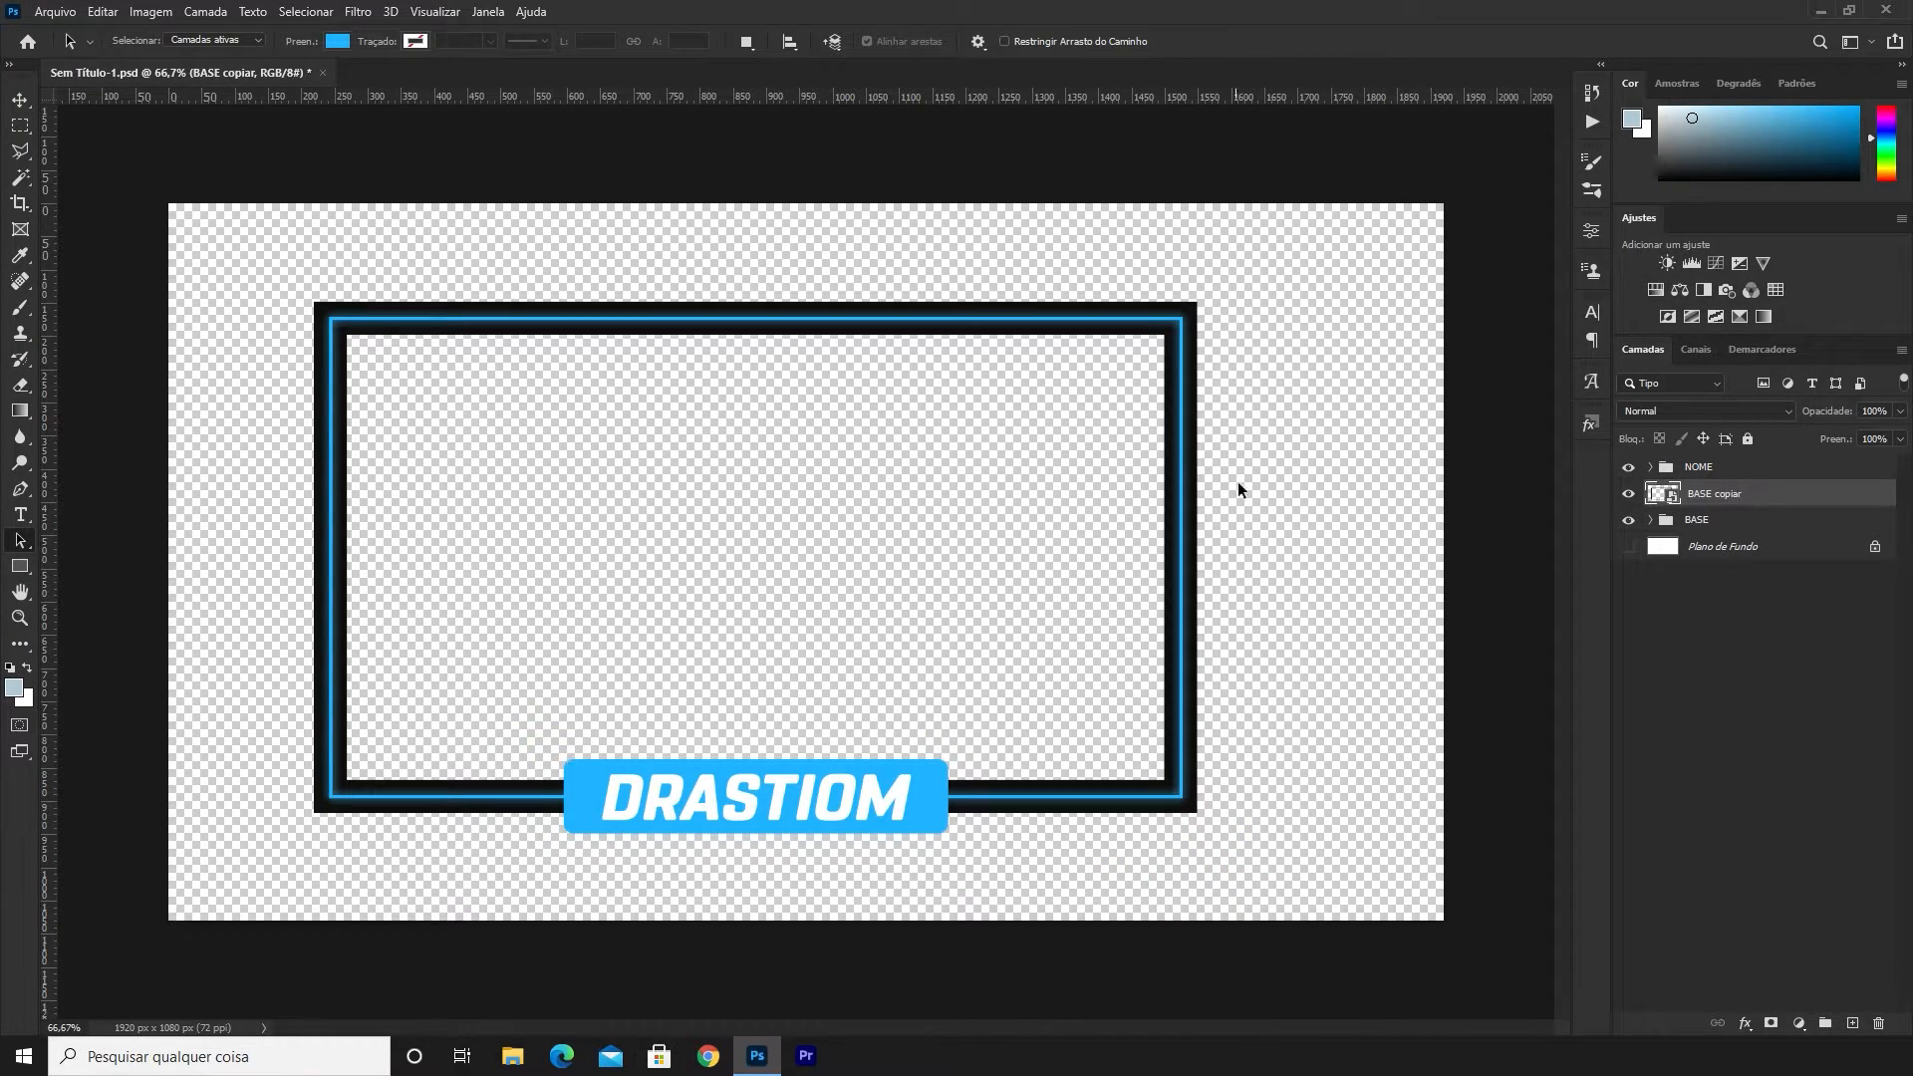
pyautogui.click(1679, 520)
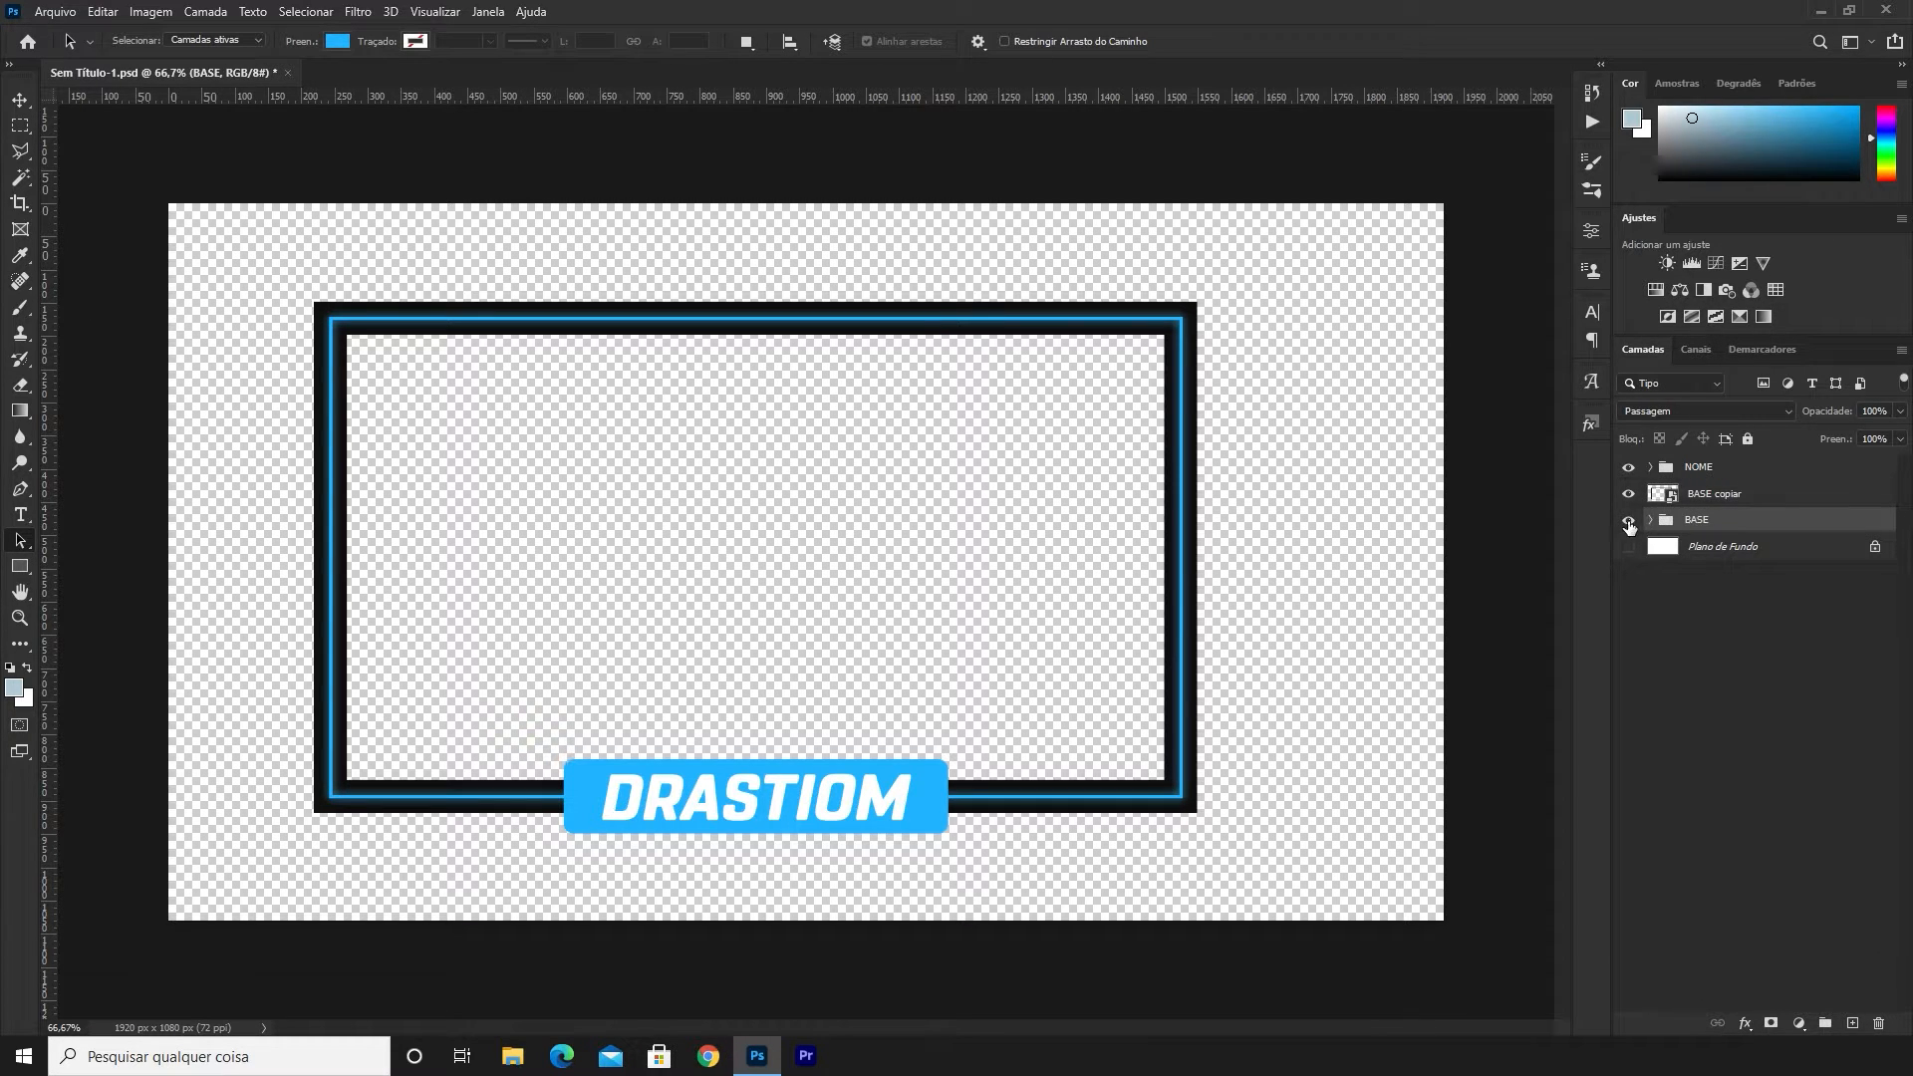
pyautogui.click(1629, 522)
pyautogui.click(1670, 504)
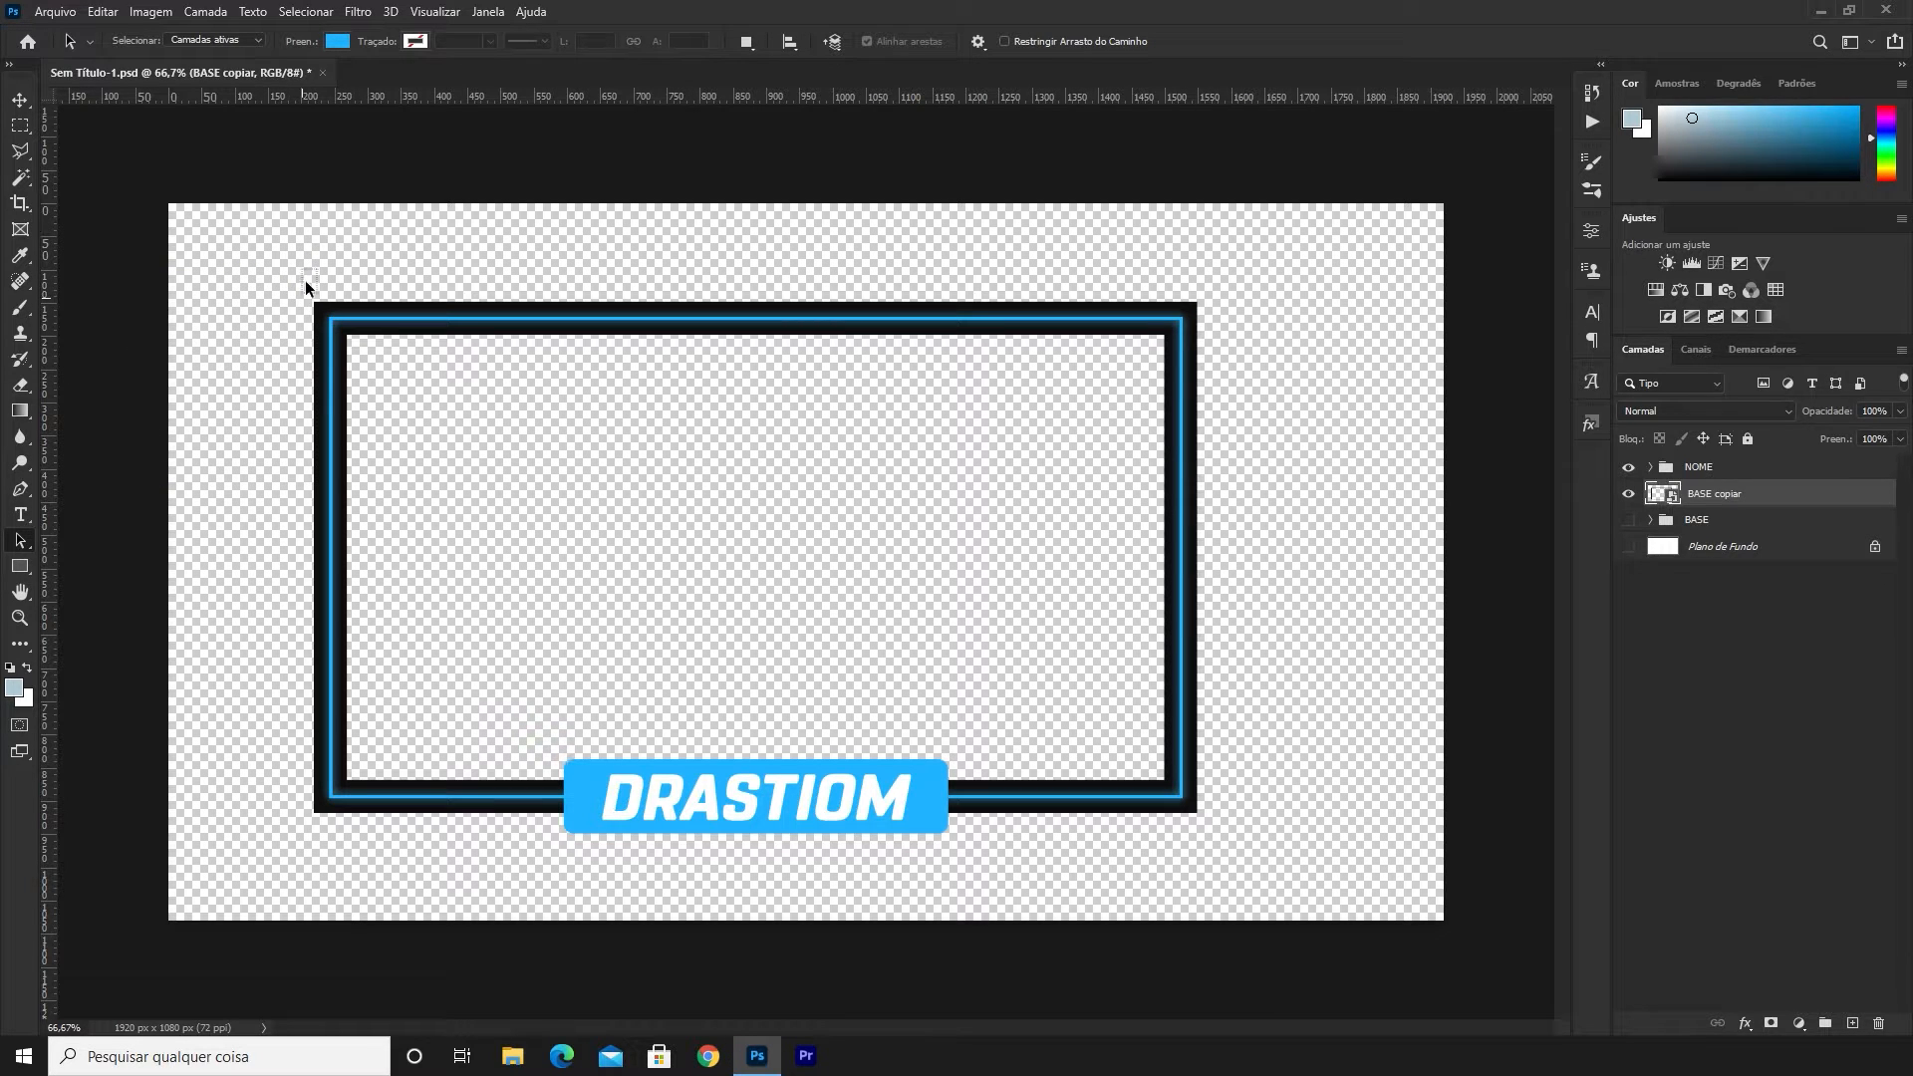
# Draw a tall, very narrow rectangular marquee selection on the empty canvas area left of the frame, spanning most of the canvas height
pyautogui.moveTo(1225, 797); pyautogui.dragTo(1171, 840)
pyautogui.click(22, 129)
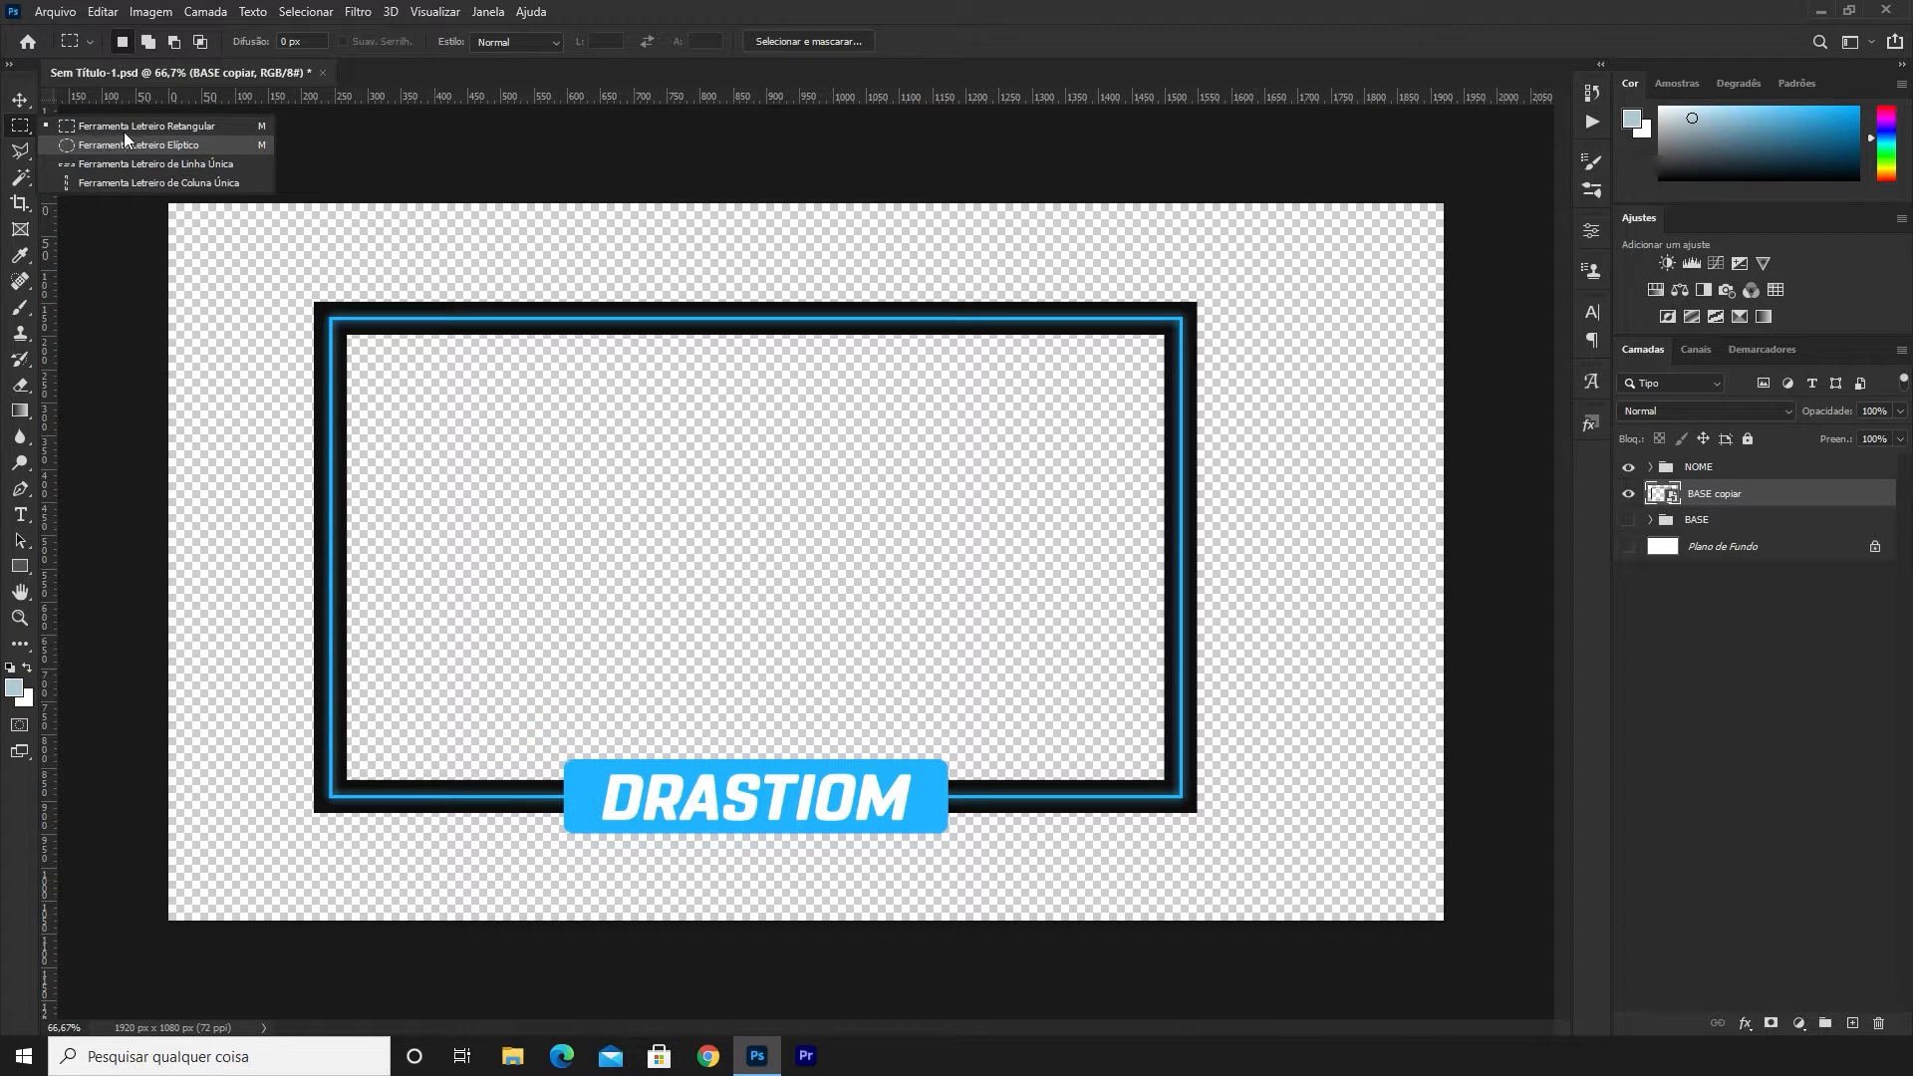
pyautogui.click(121, 127)
pyautogui.moveTo(244, 264); pyautogui.dragTo(251, 900)
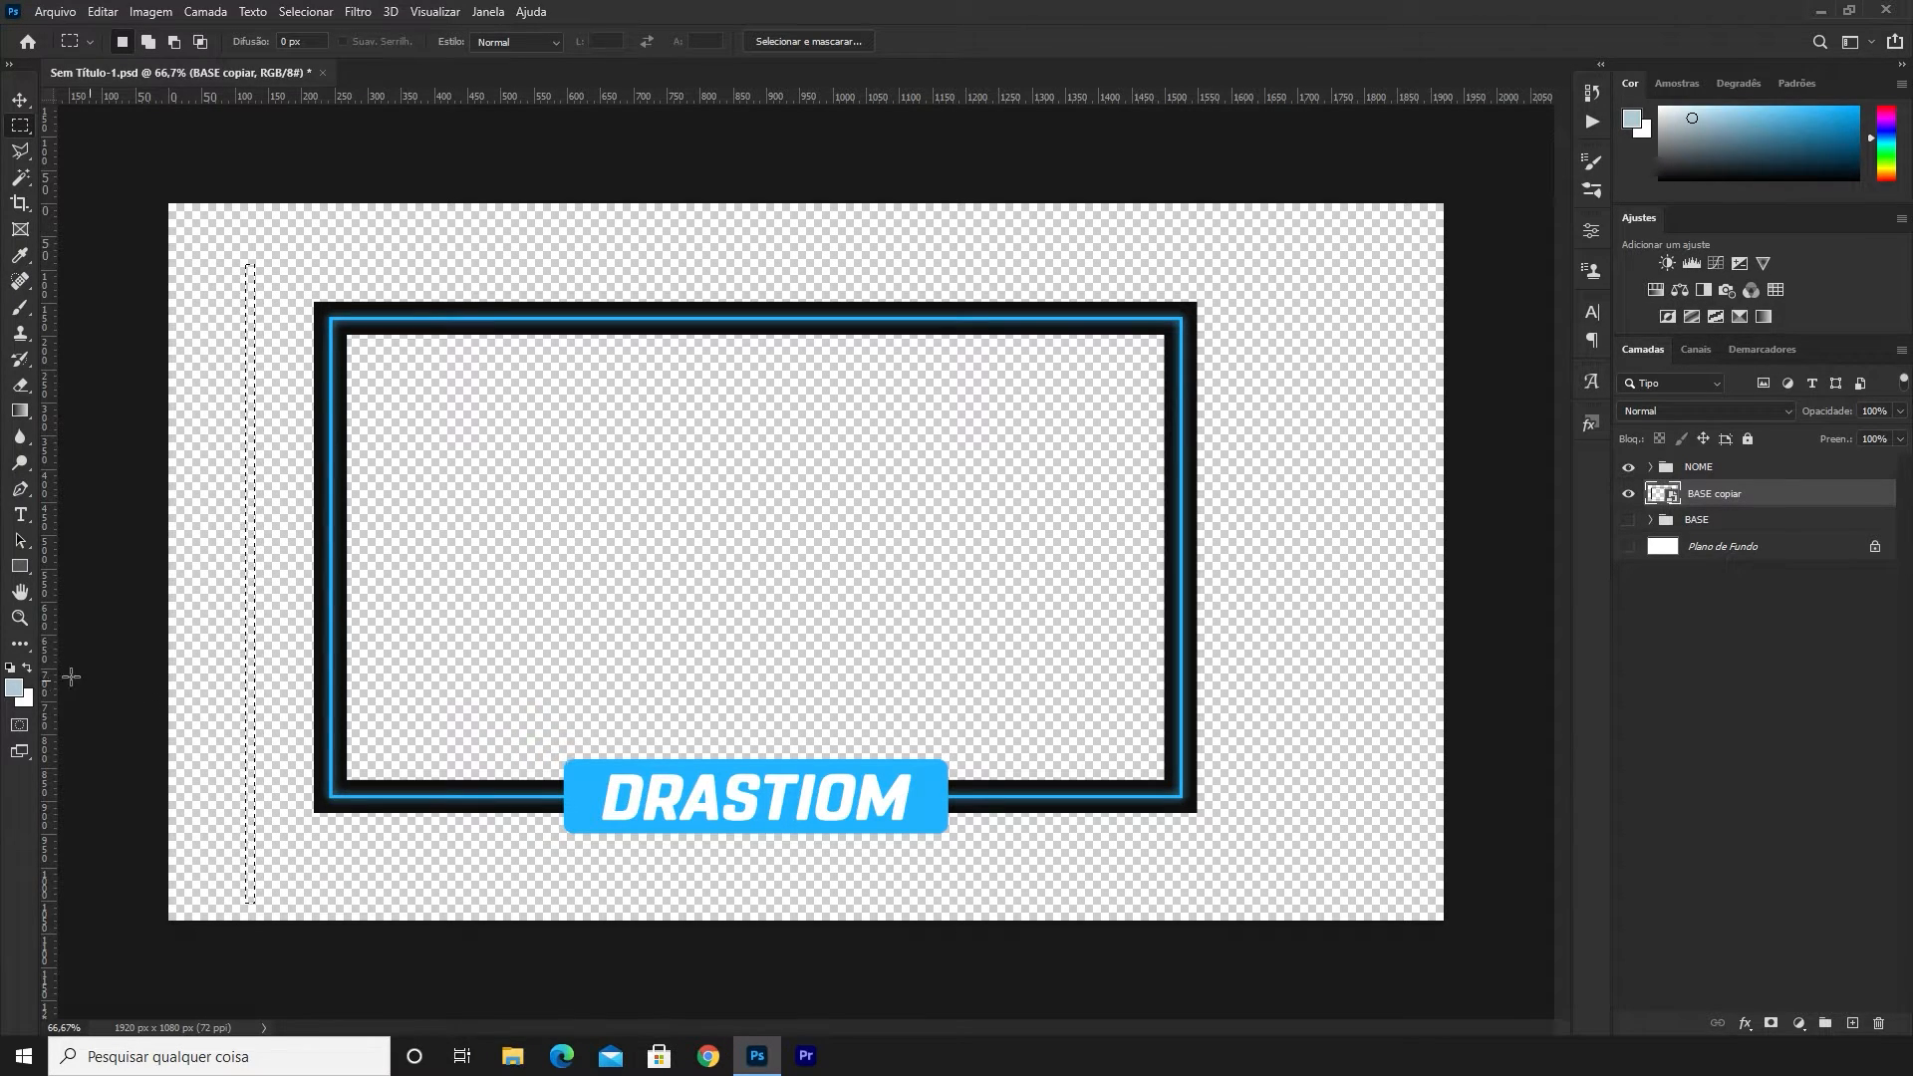
# Set the foreground colour to white (ffffff)
pyautogui.click(15, 686)
pyautogui.click(714, 157)
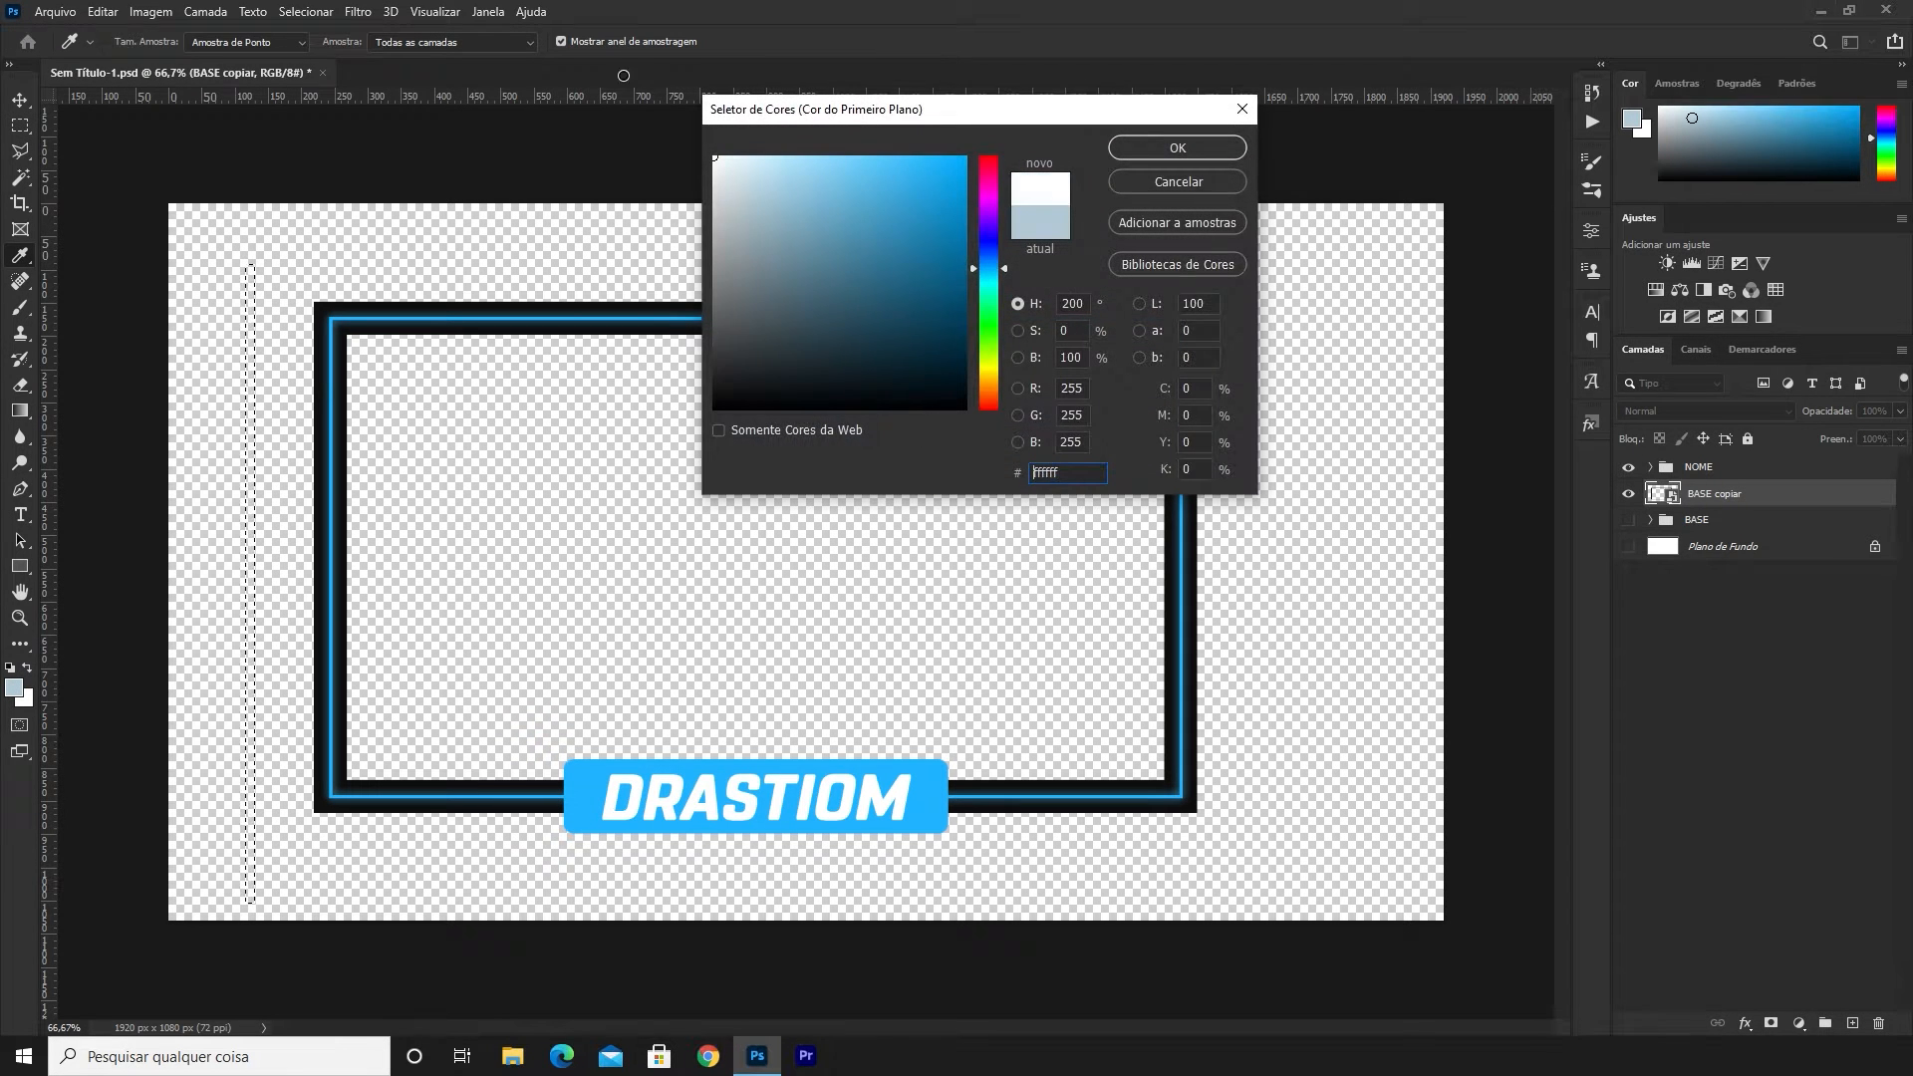
pyautogui.click(1149, 145)
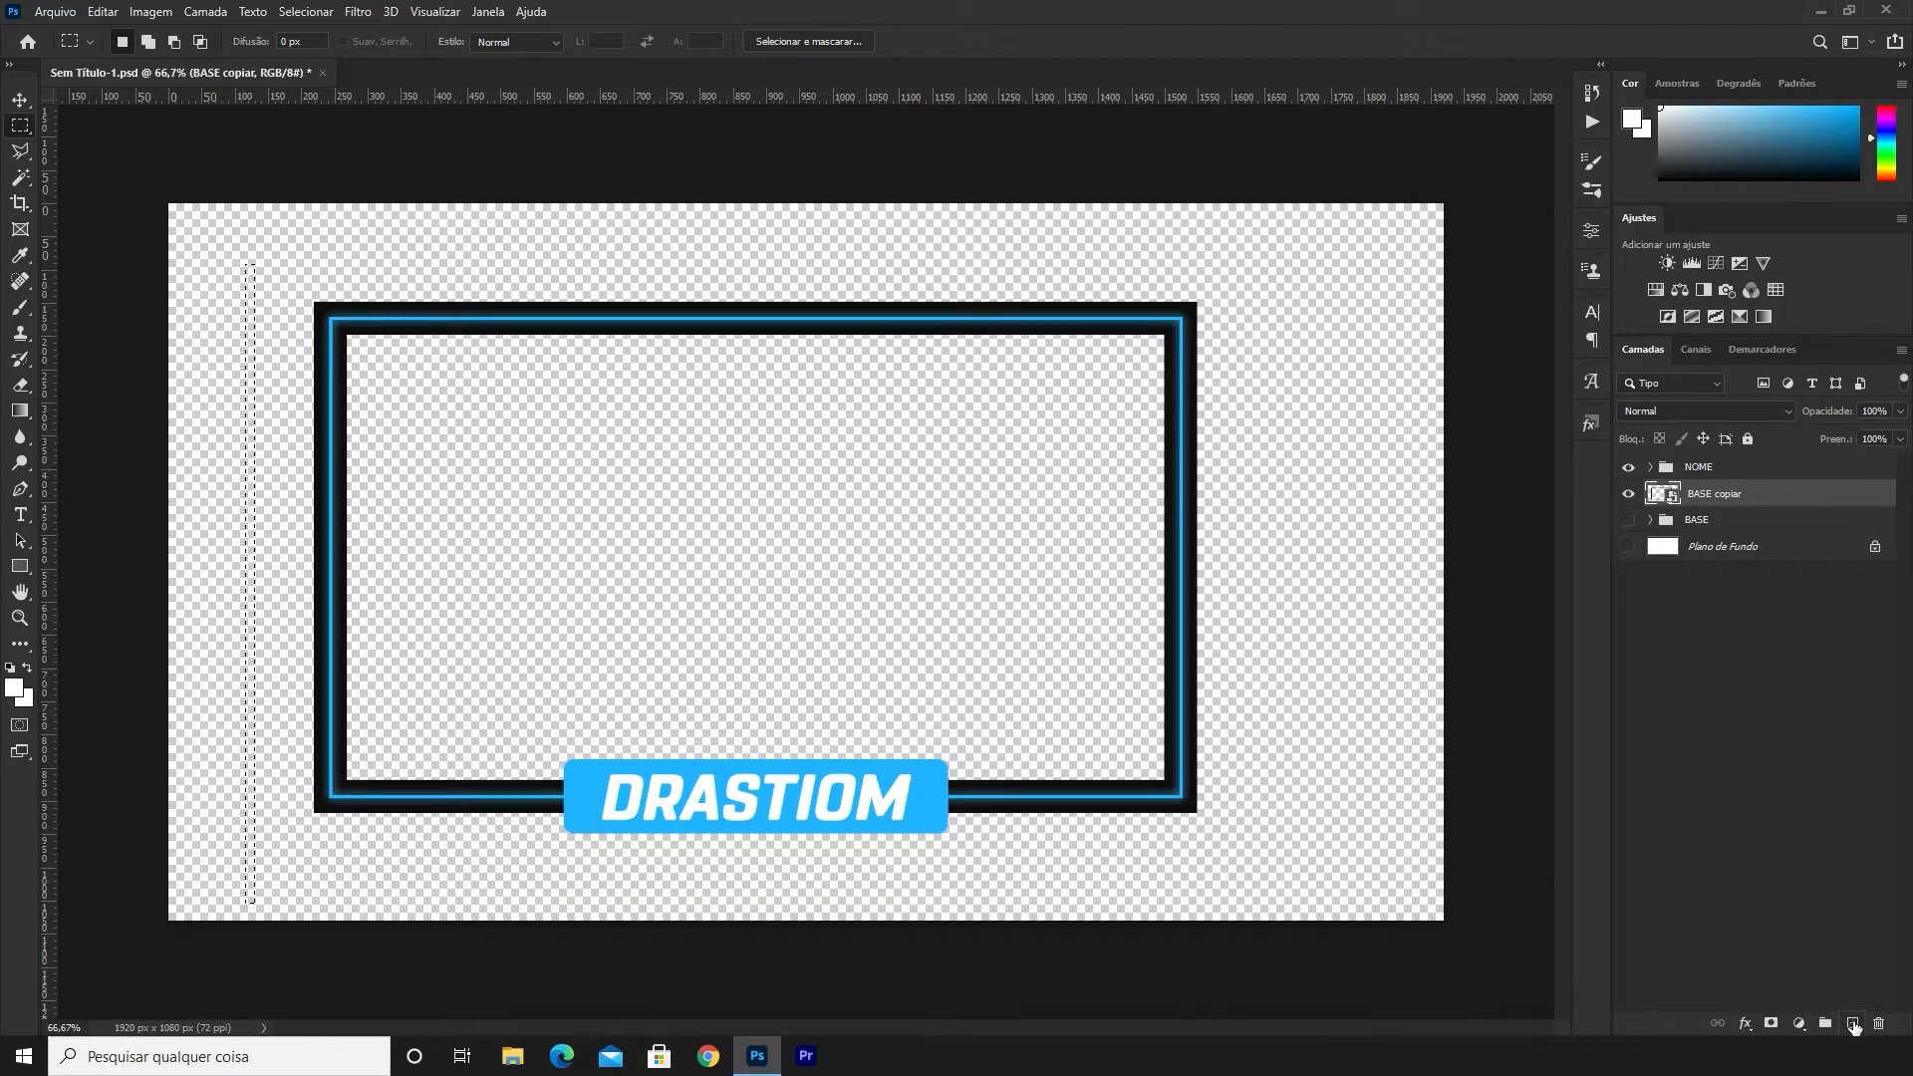
# Create a new layer above BASE copiar, fill the narrow selection with white and deselect it
pyautogui.click(1852, 1022)
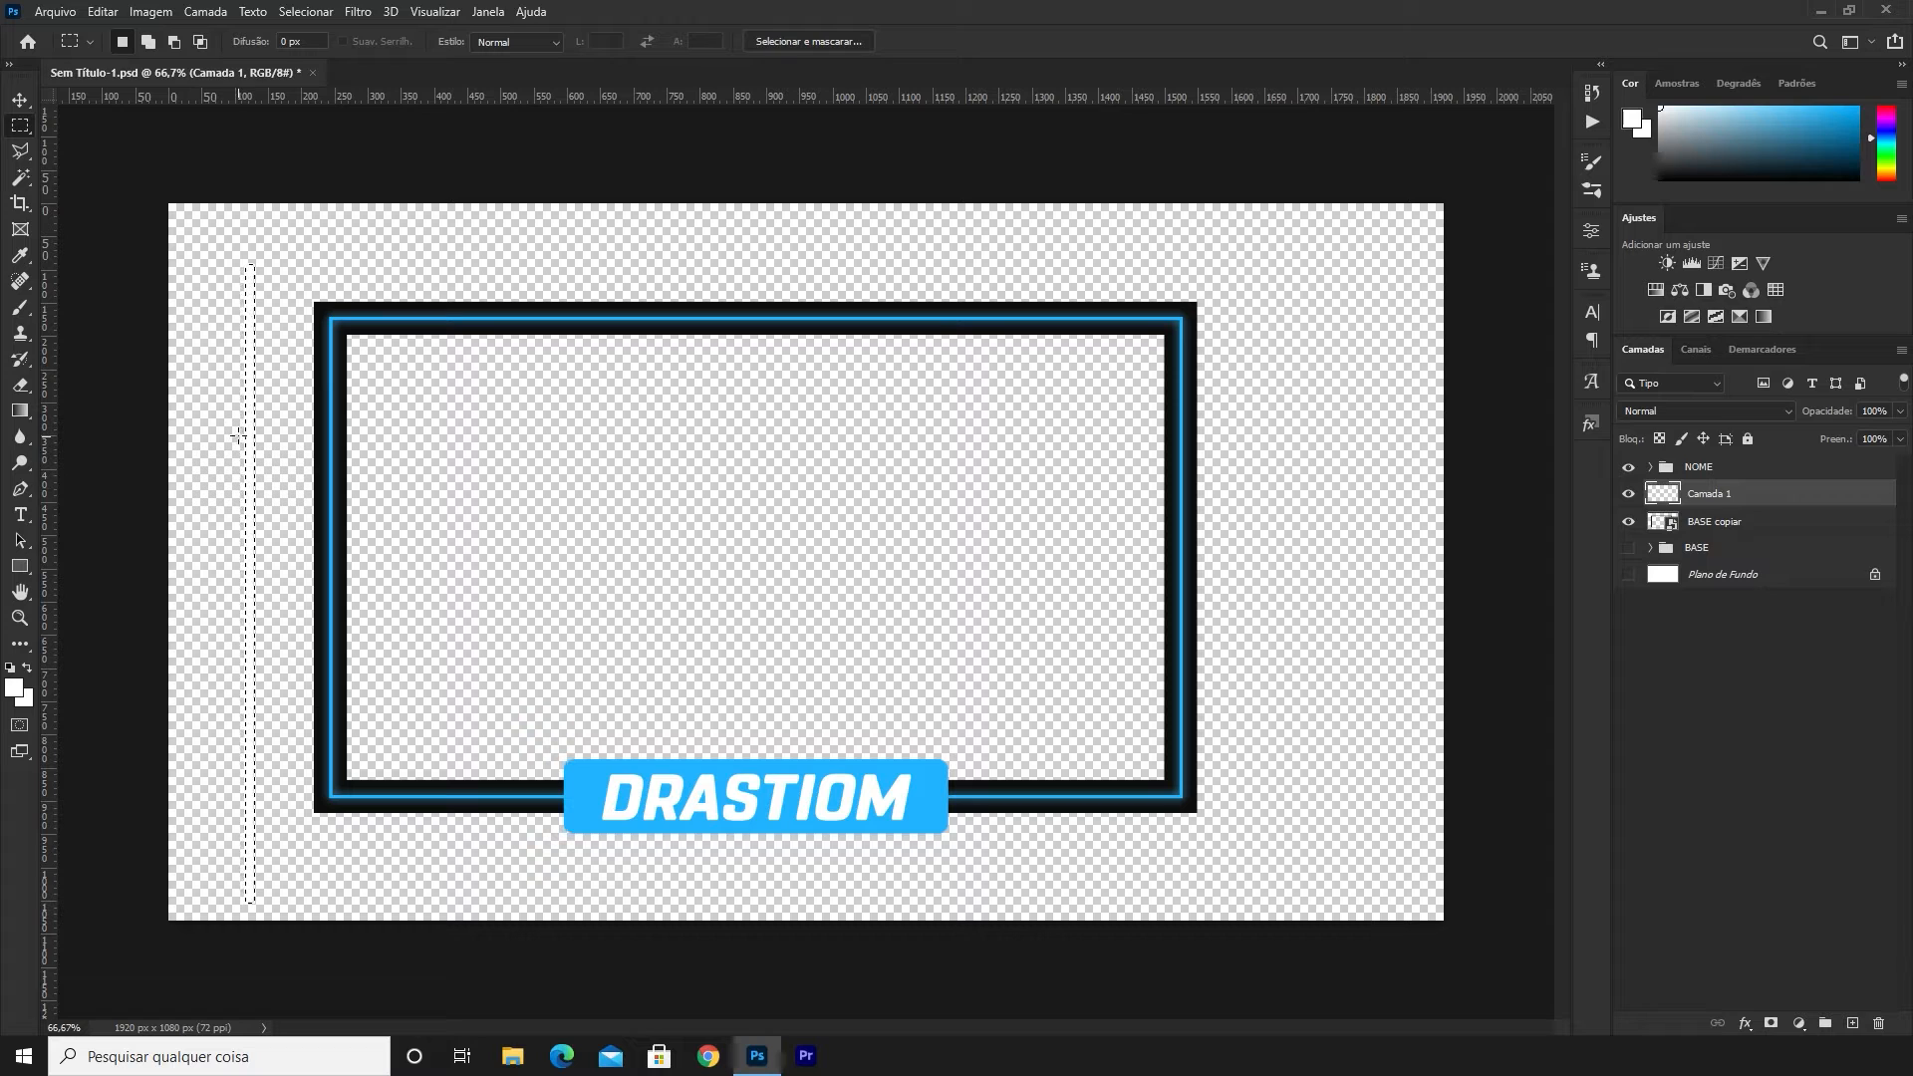
pyautogui.keyDown('alt'); pyautogui.scroll(5, 239, 435); pyautogui.keyUp('alt')
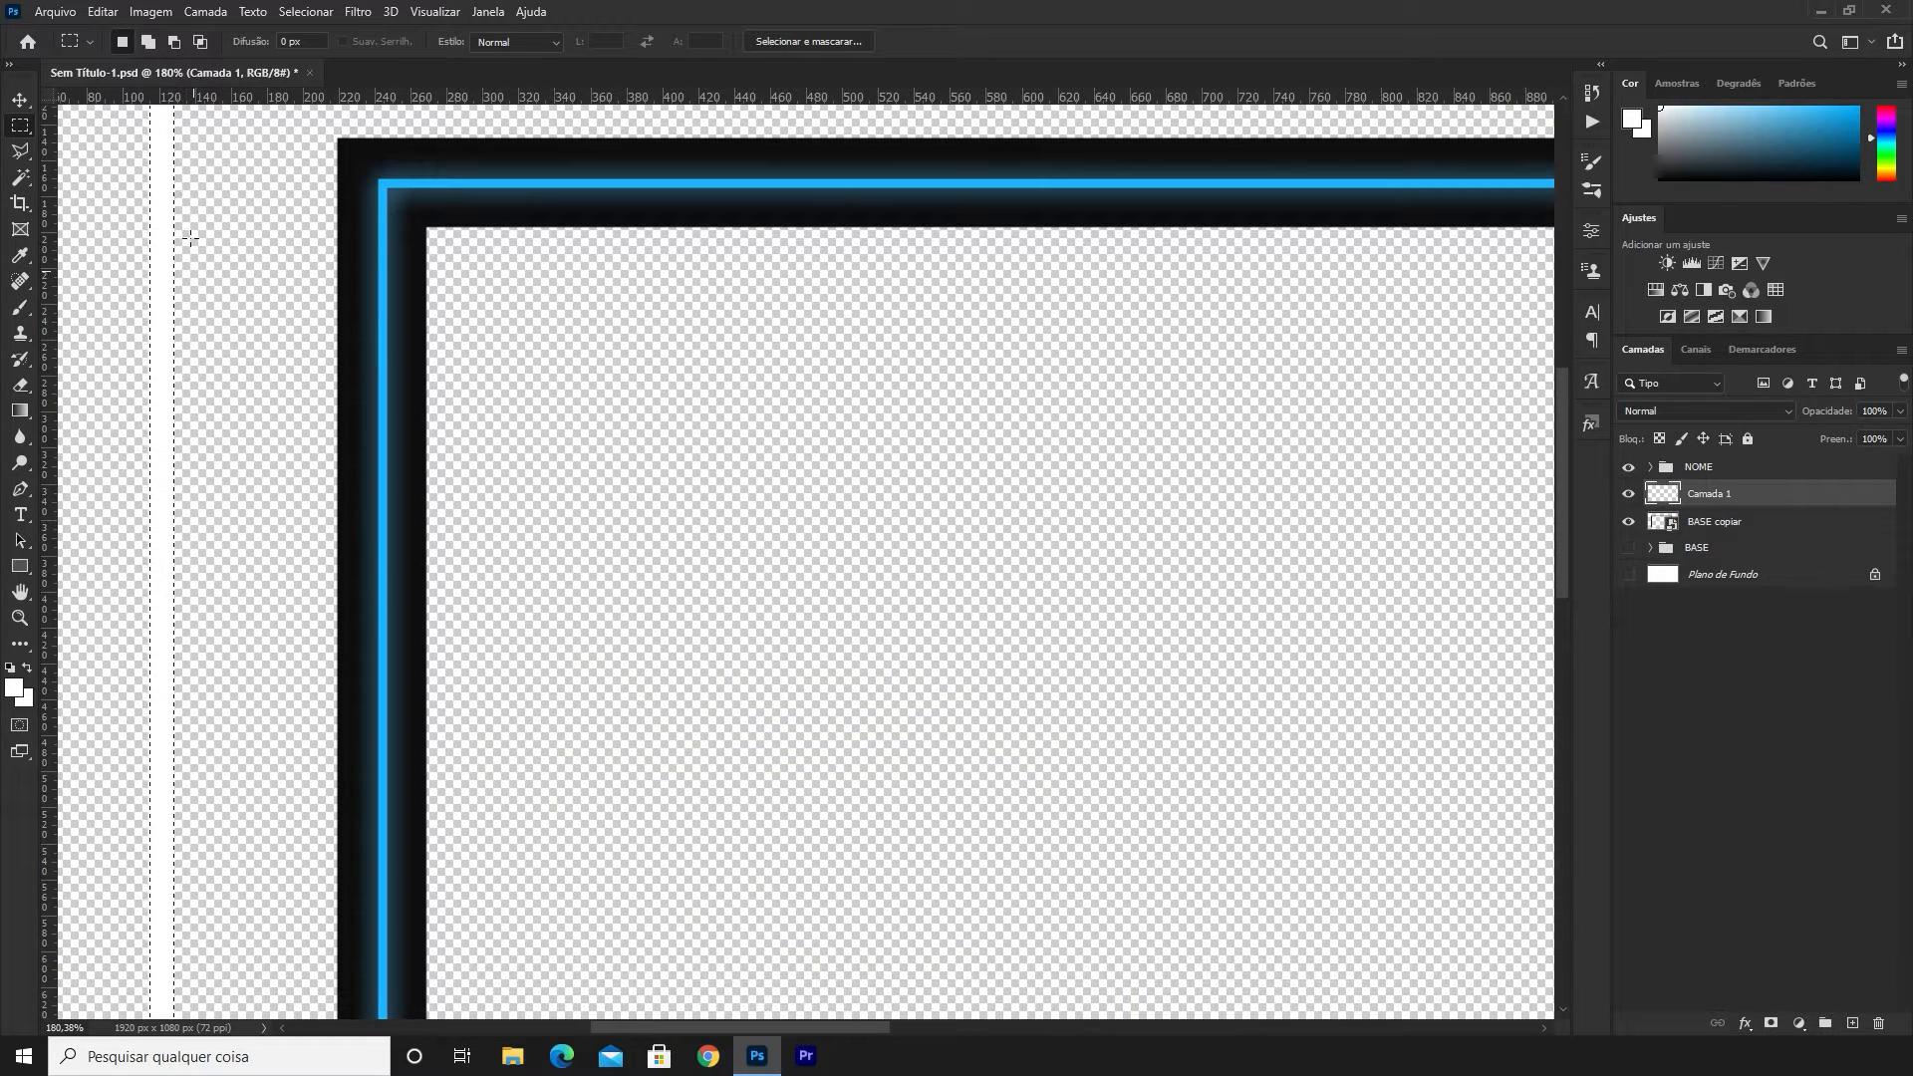
pyautogui.scroll(-5, 194, 378)
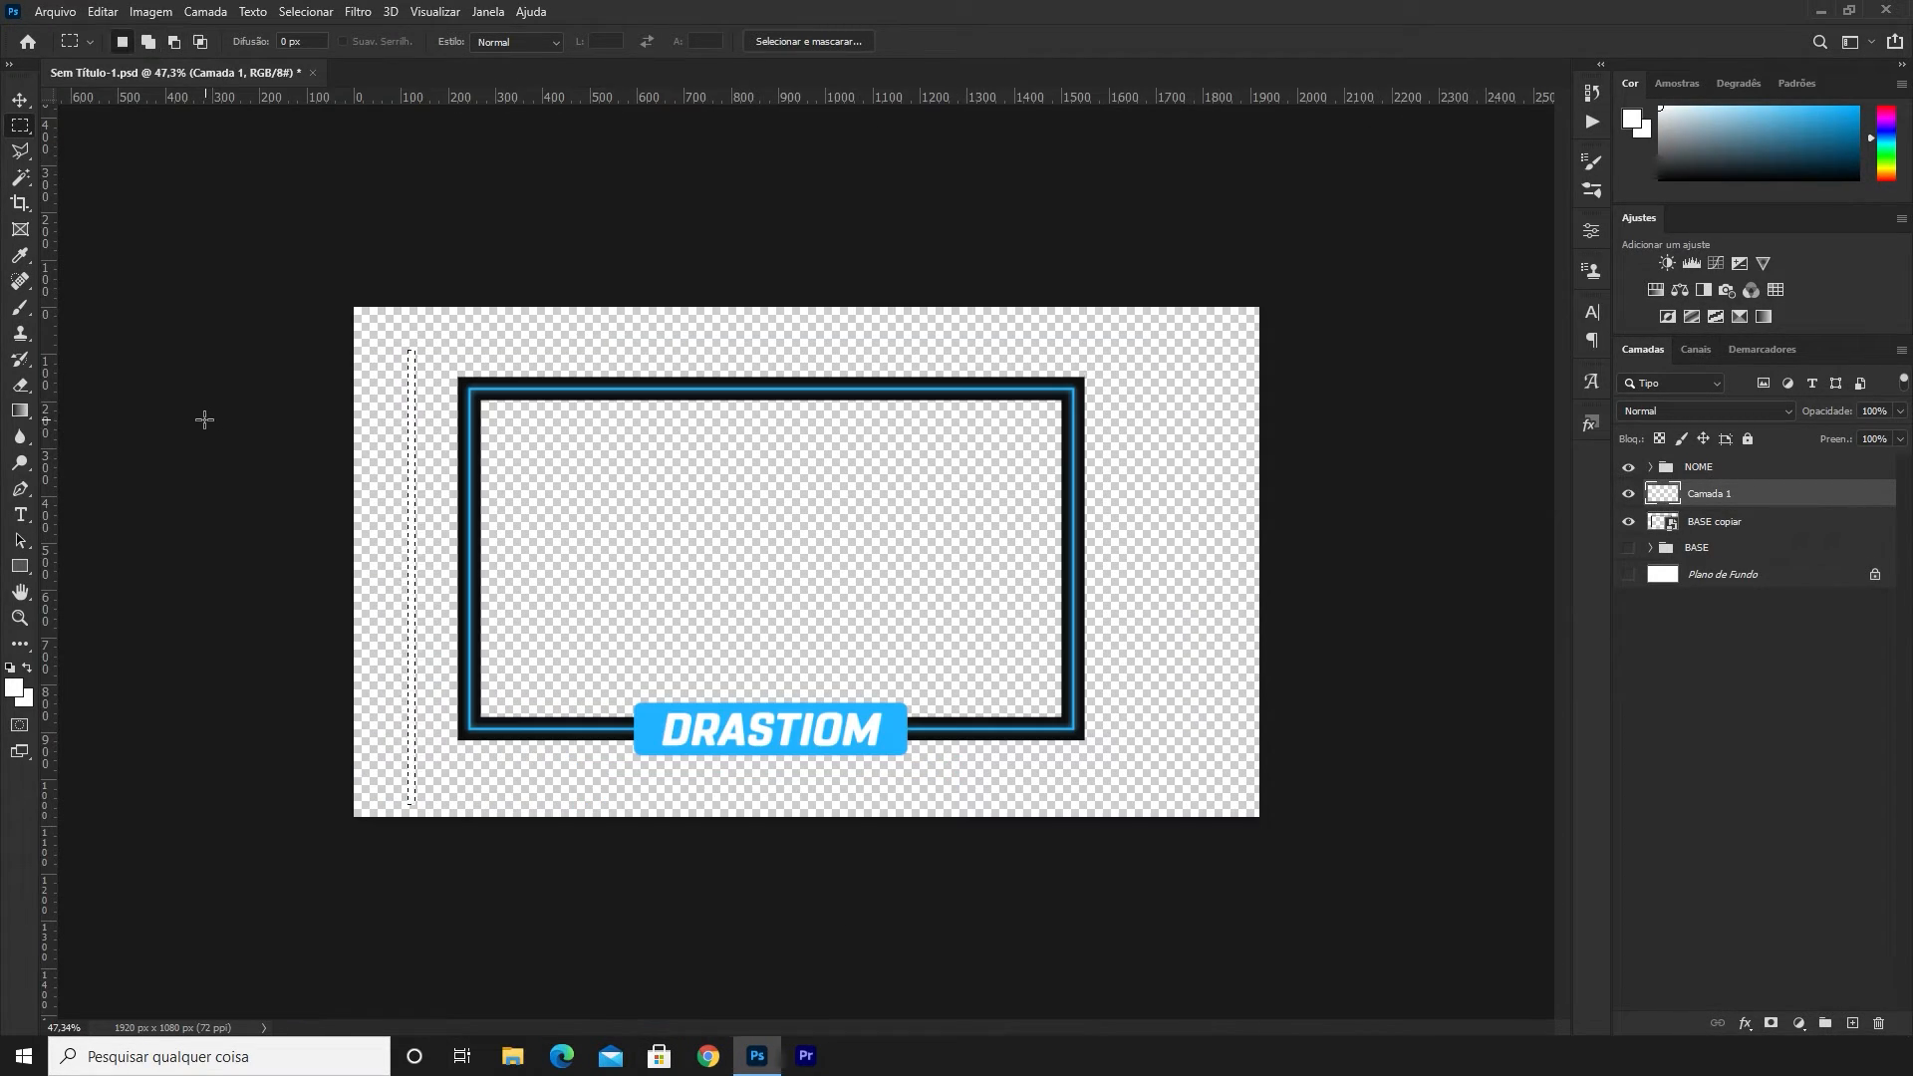
pyautogui.hotkey('alt', 'BackSpace')
pyautogui.hotkey('ctrl', 'd')
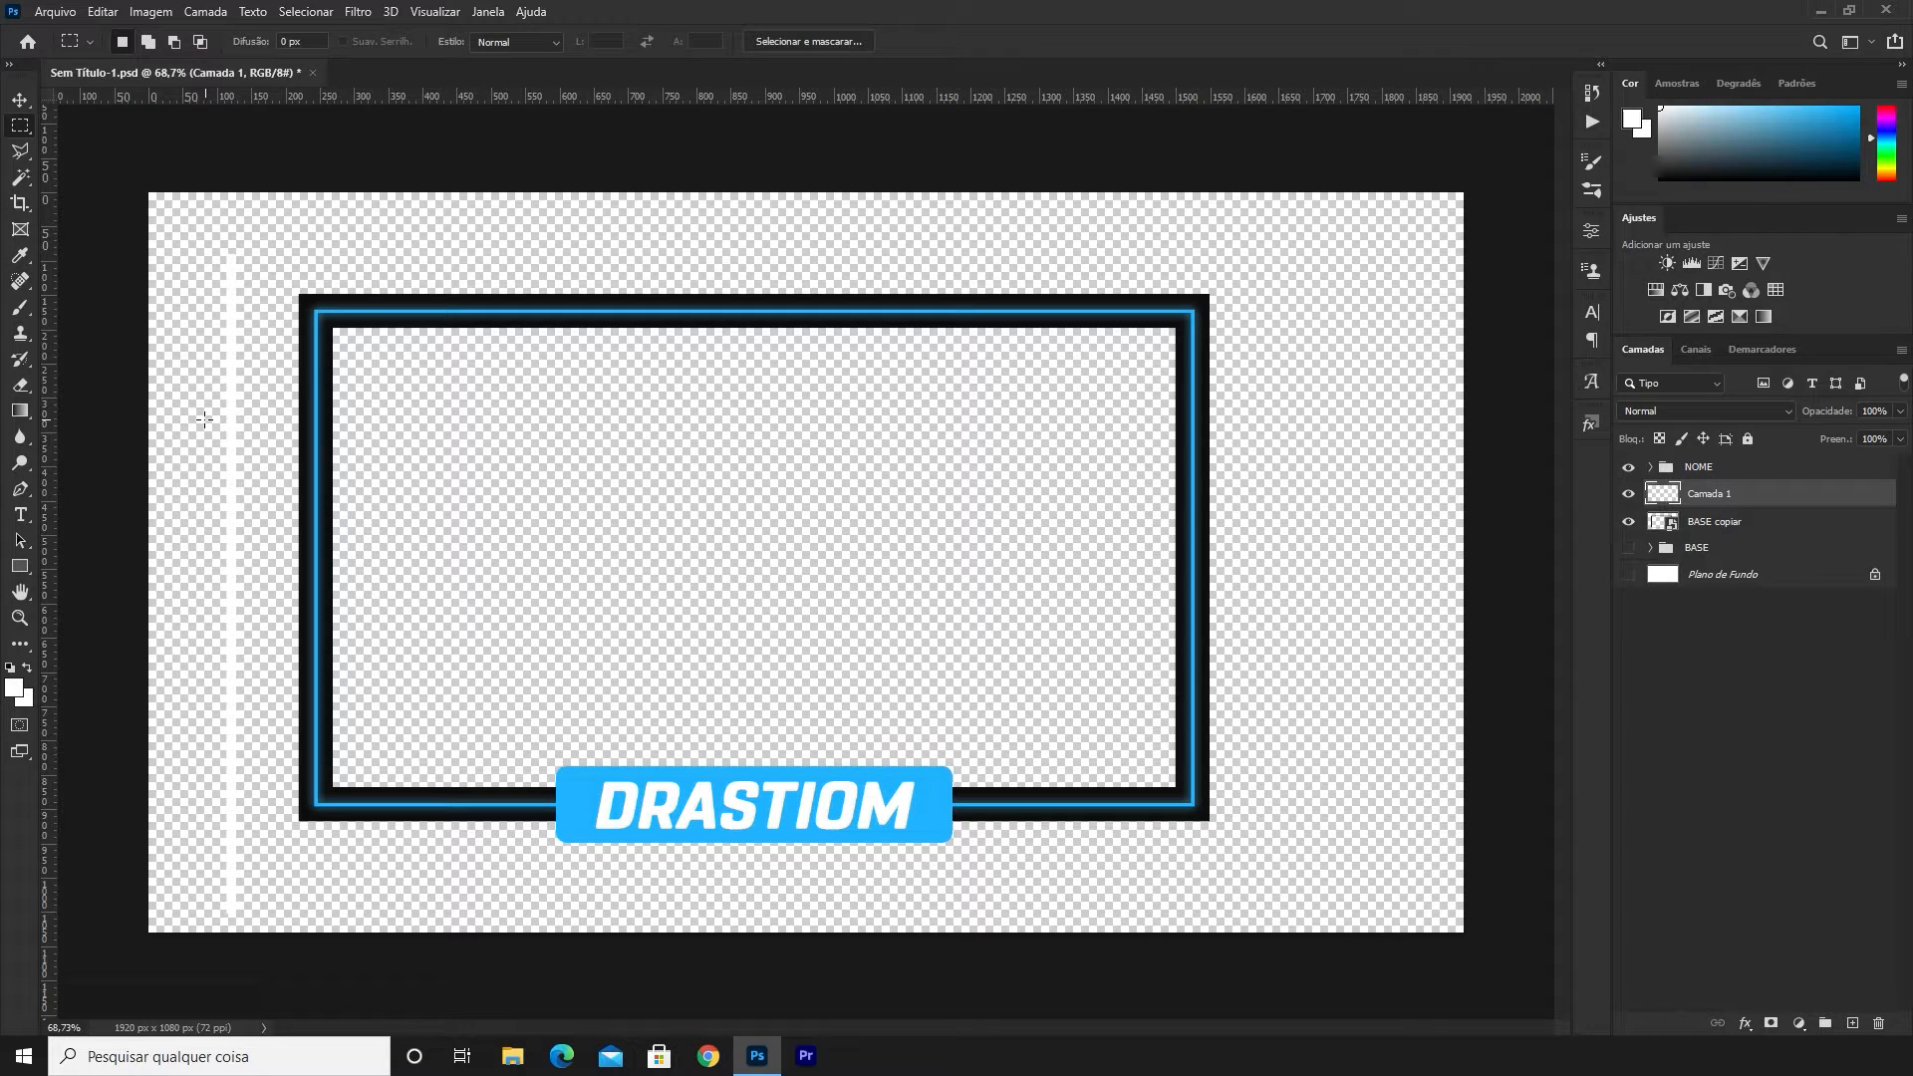
# Rename the white strip's layer as BRILHO
pyautogui.scroll(1, 256, 378)
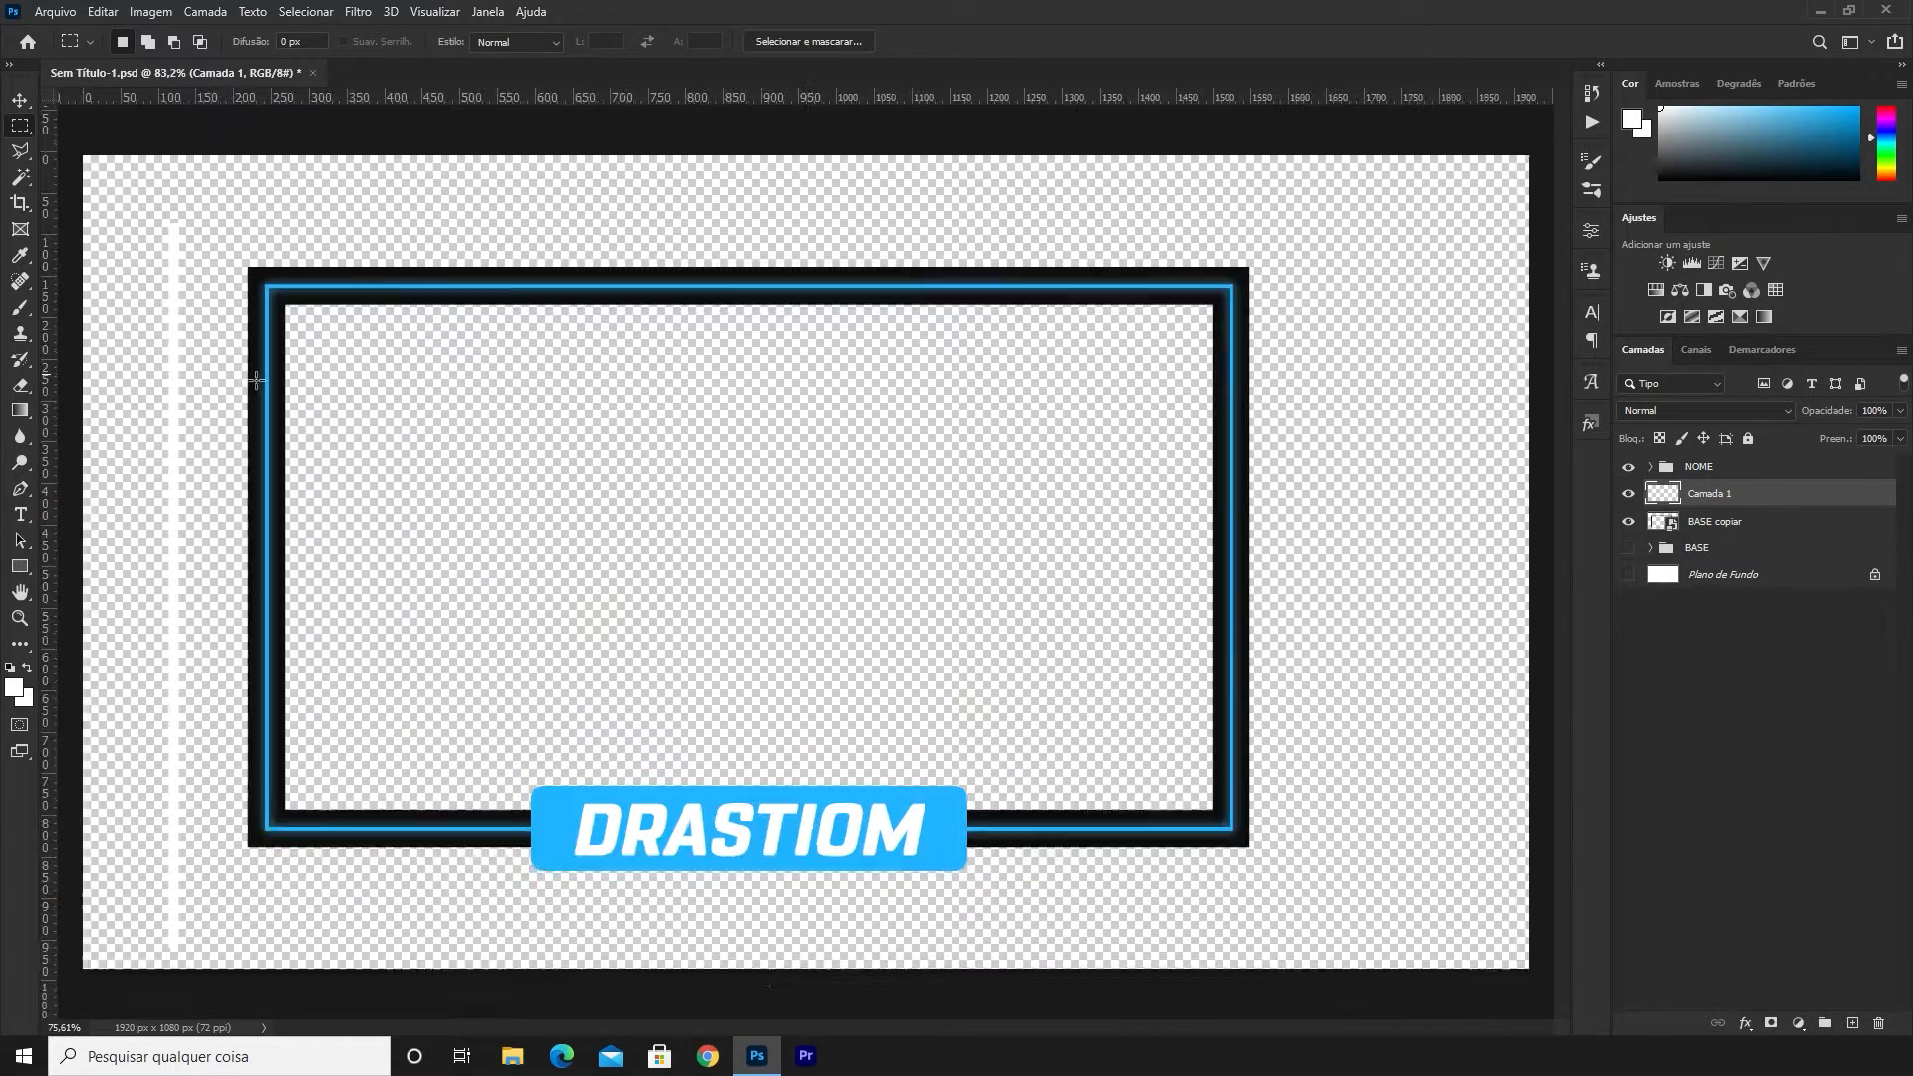
pyautogui.scroll(-1, 256, 378)
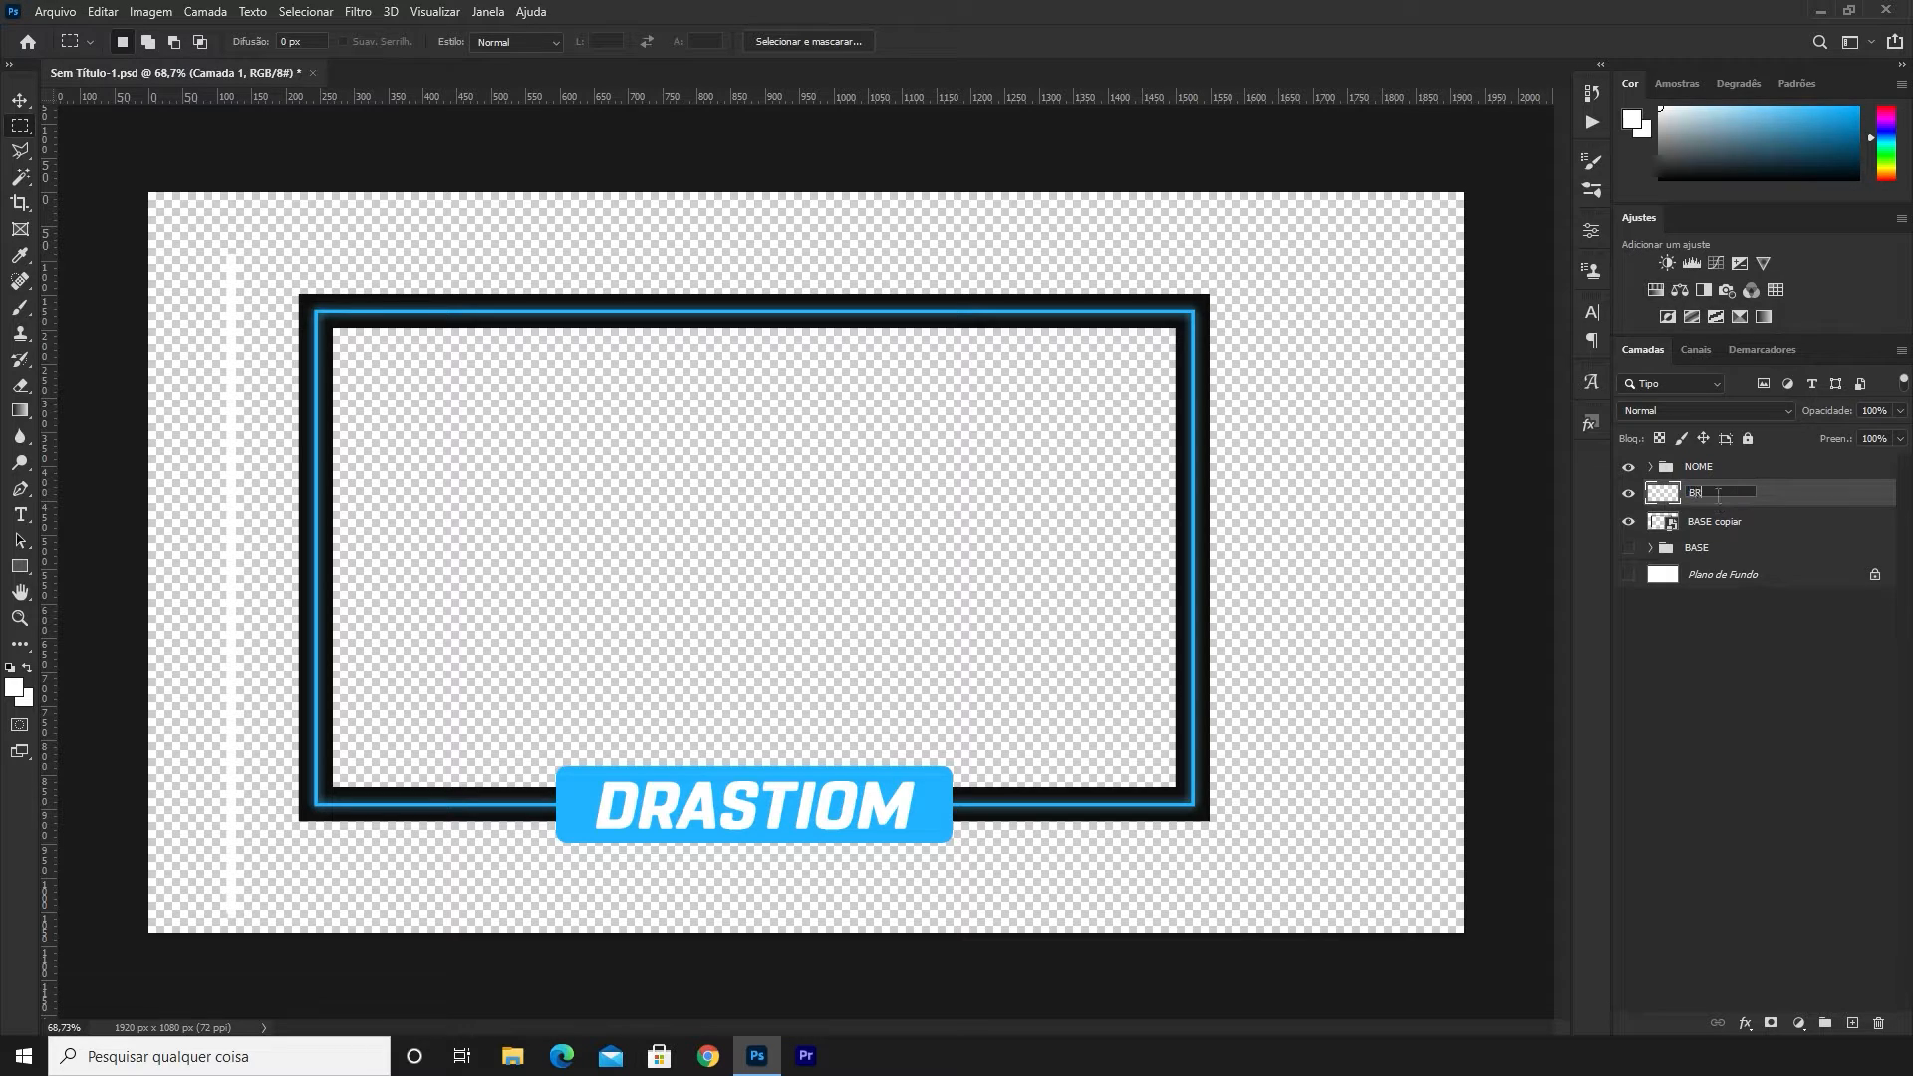
pyautogui.press('Return')
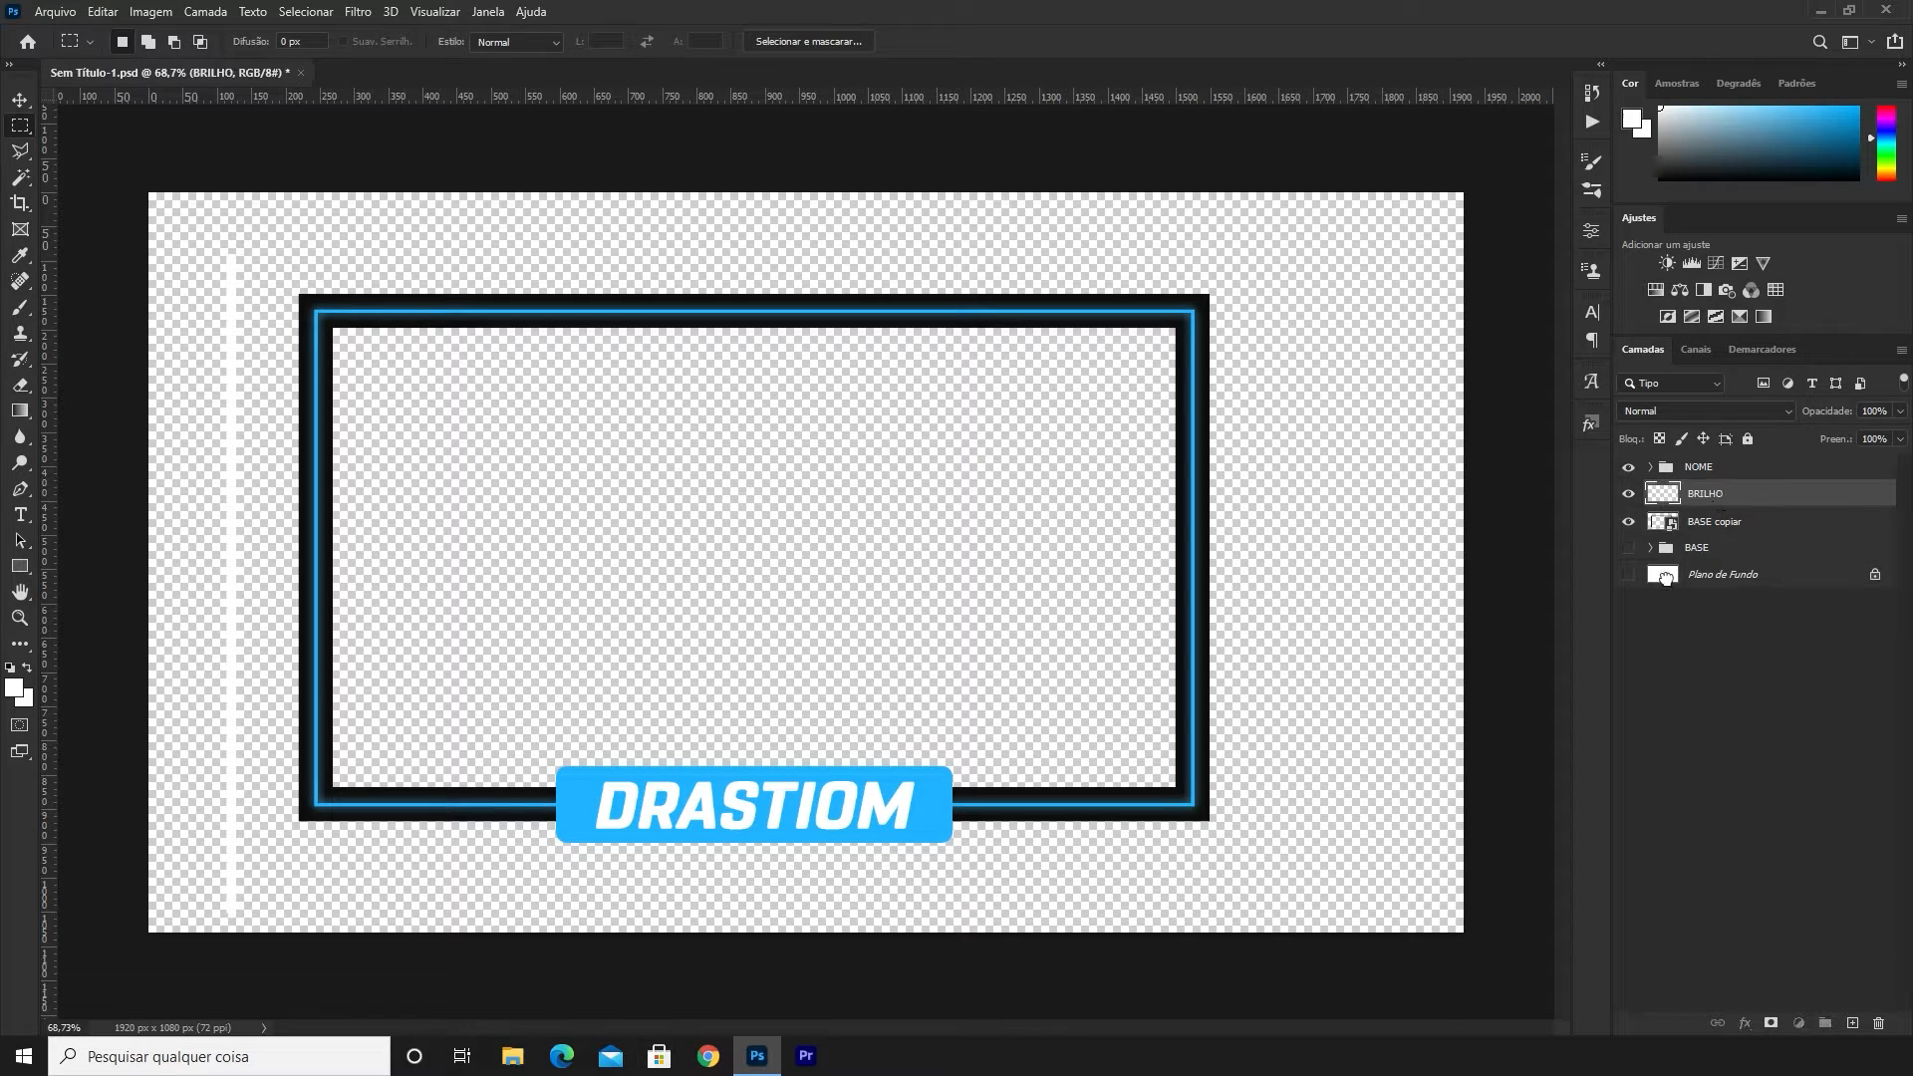
# Show the Plano de Fundo layer and invert its colour from white to black
pyautogui.click(1665, 577)
pyautogui.click(1628, 575)
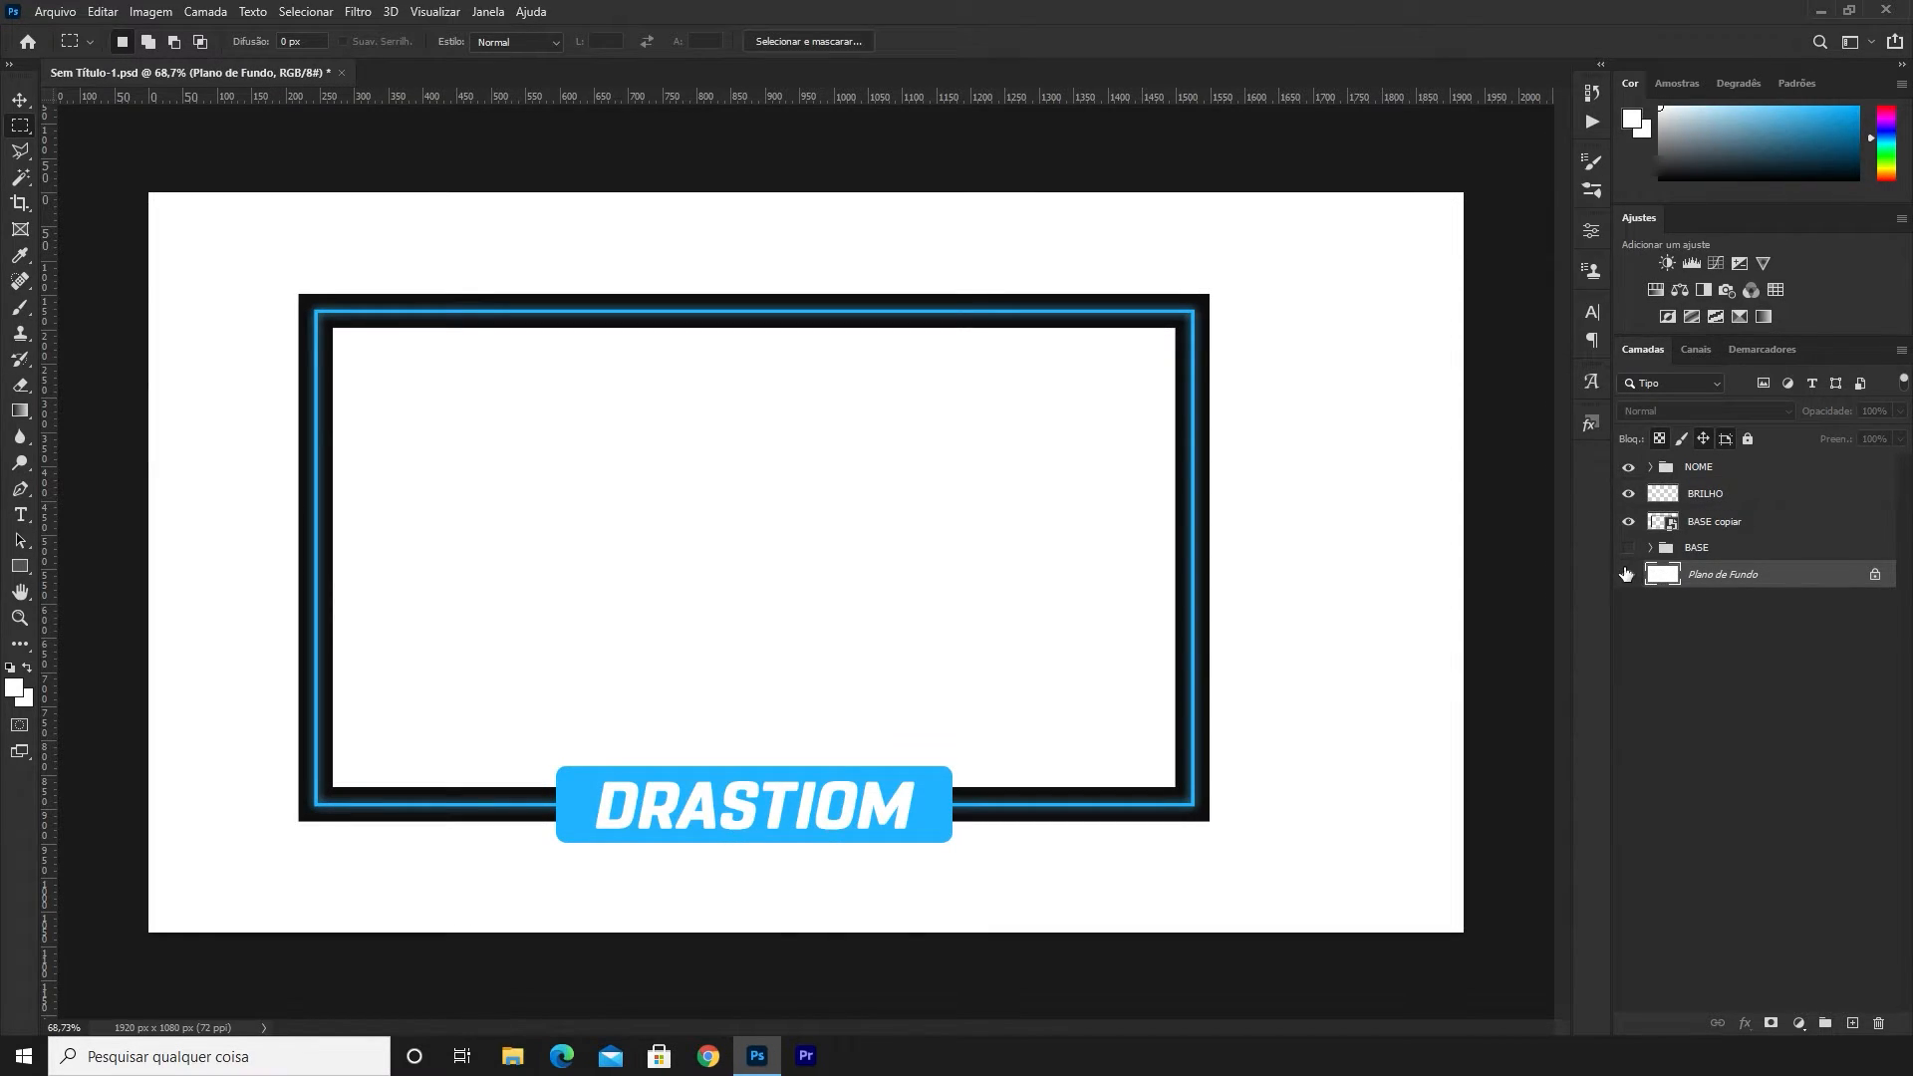
pyautogui.hotkey('ctrl', 'i')
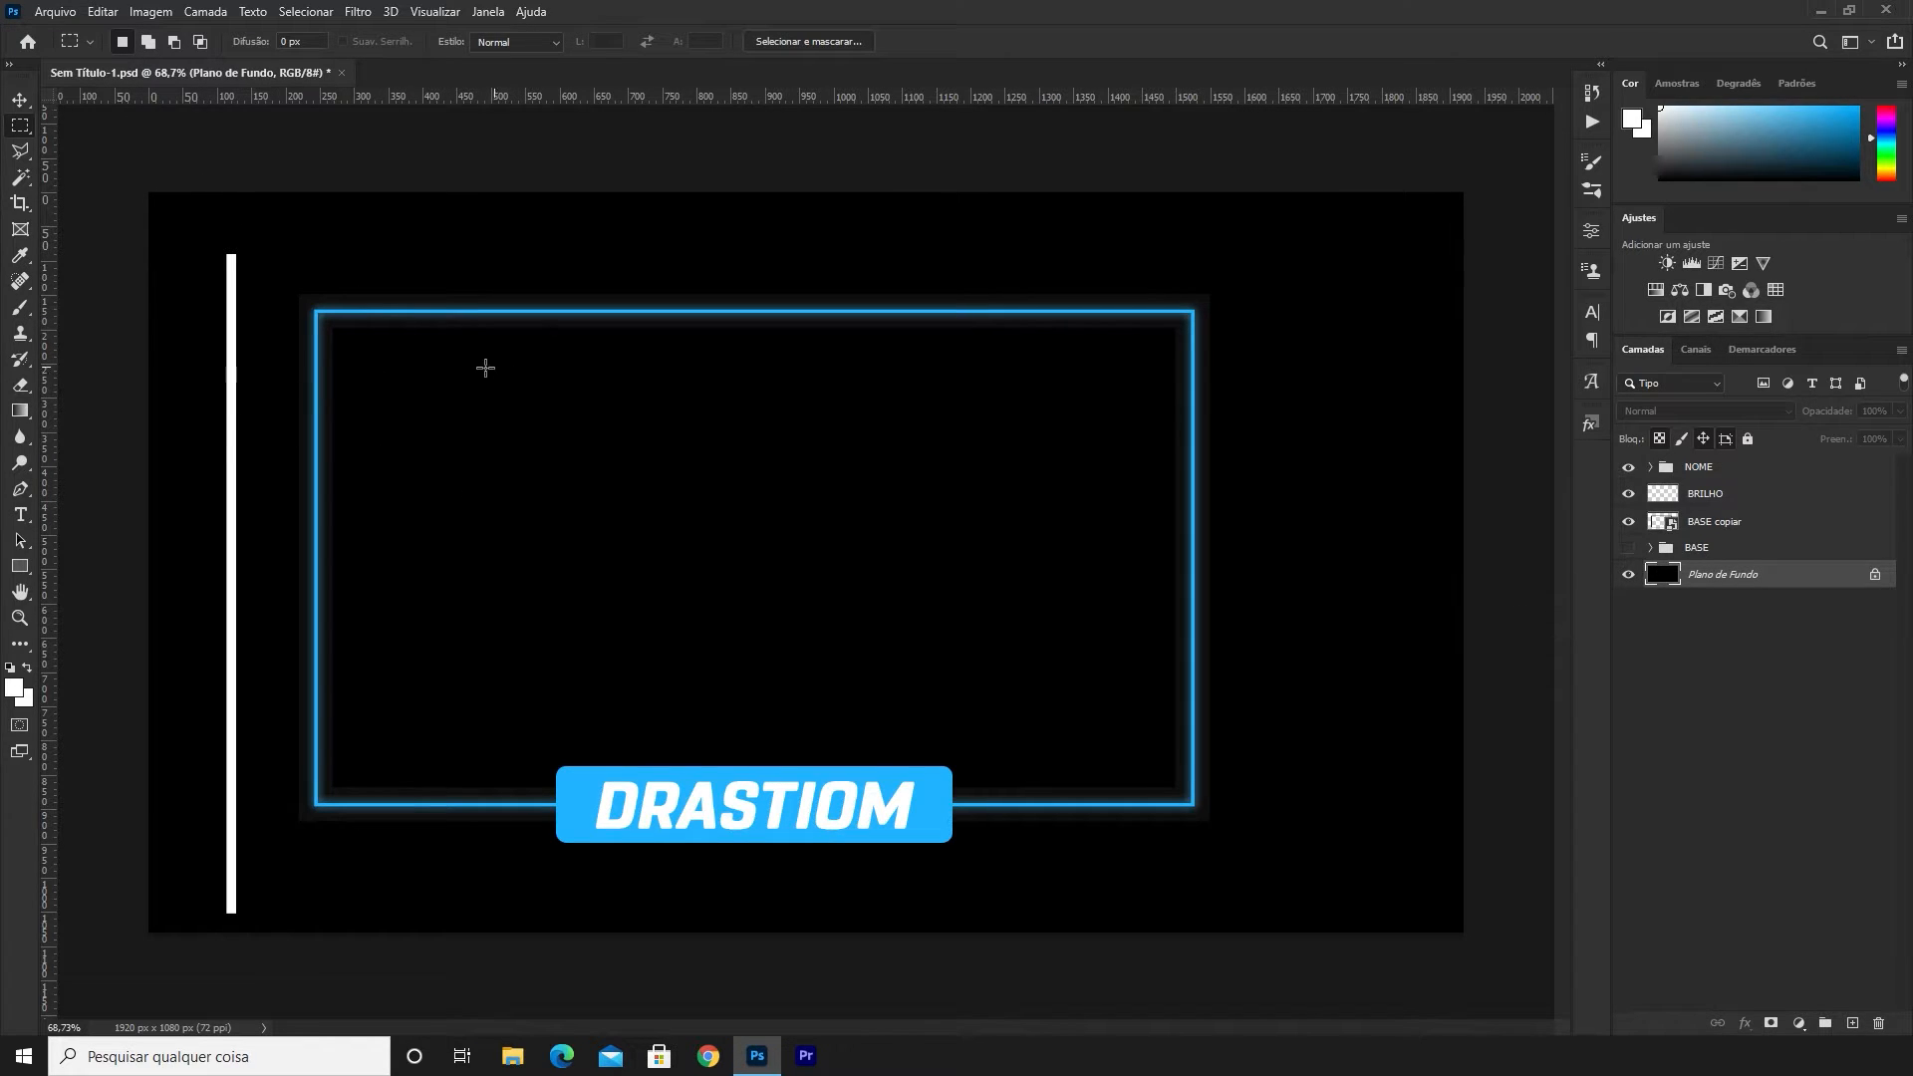
# Apply a Gaussian blur with a 30 px radius to the white strip on the BRILHO layer
pyautogui.click(1741, 494)
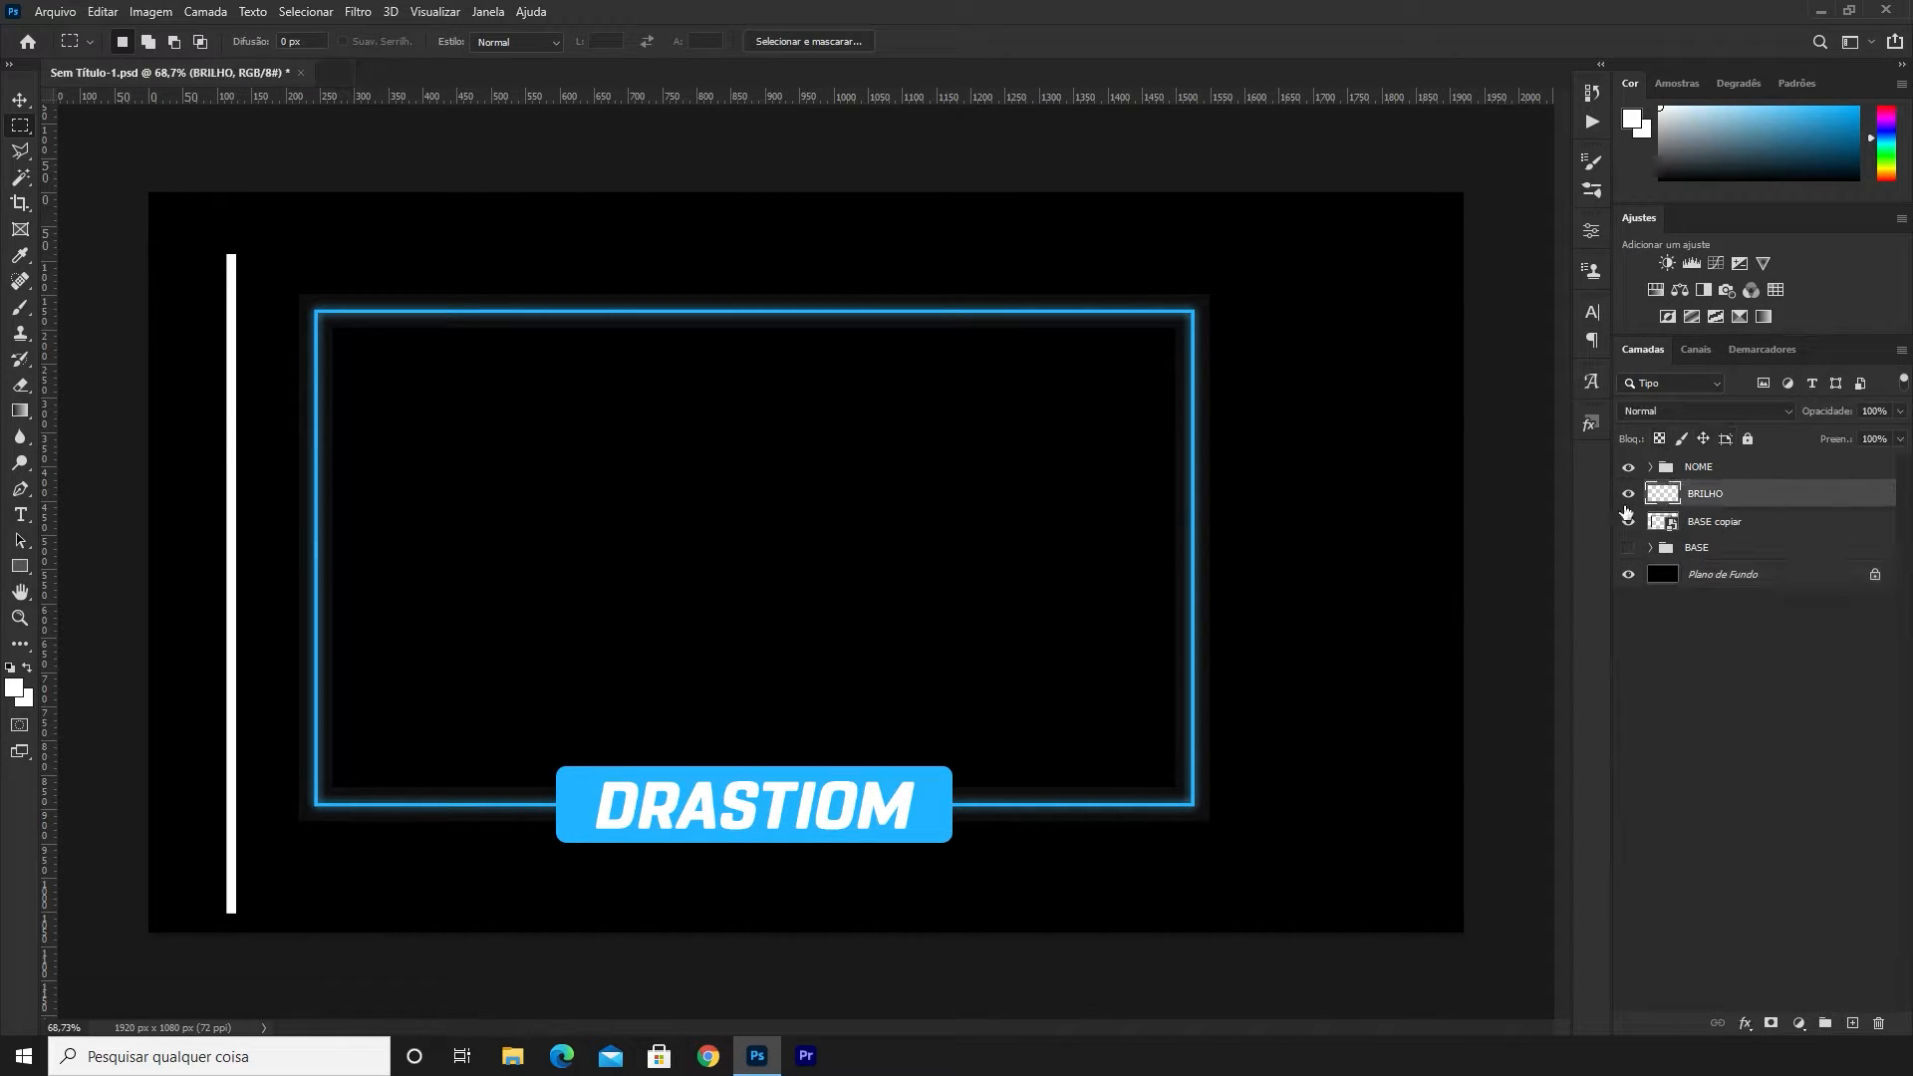
pyautogui.click(356, 14)
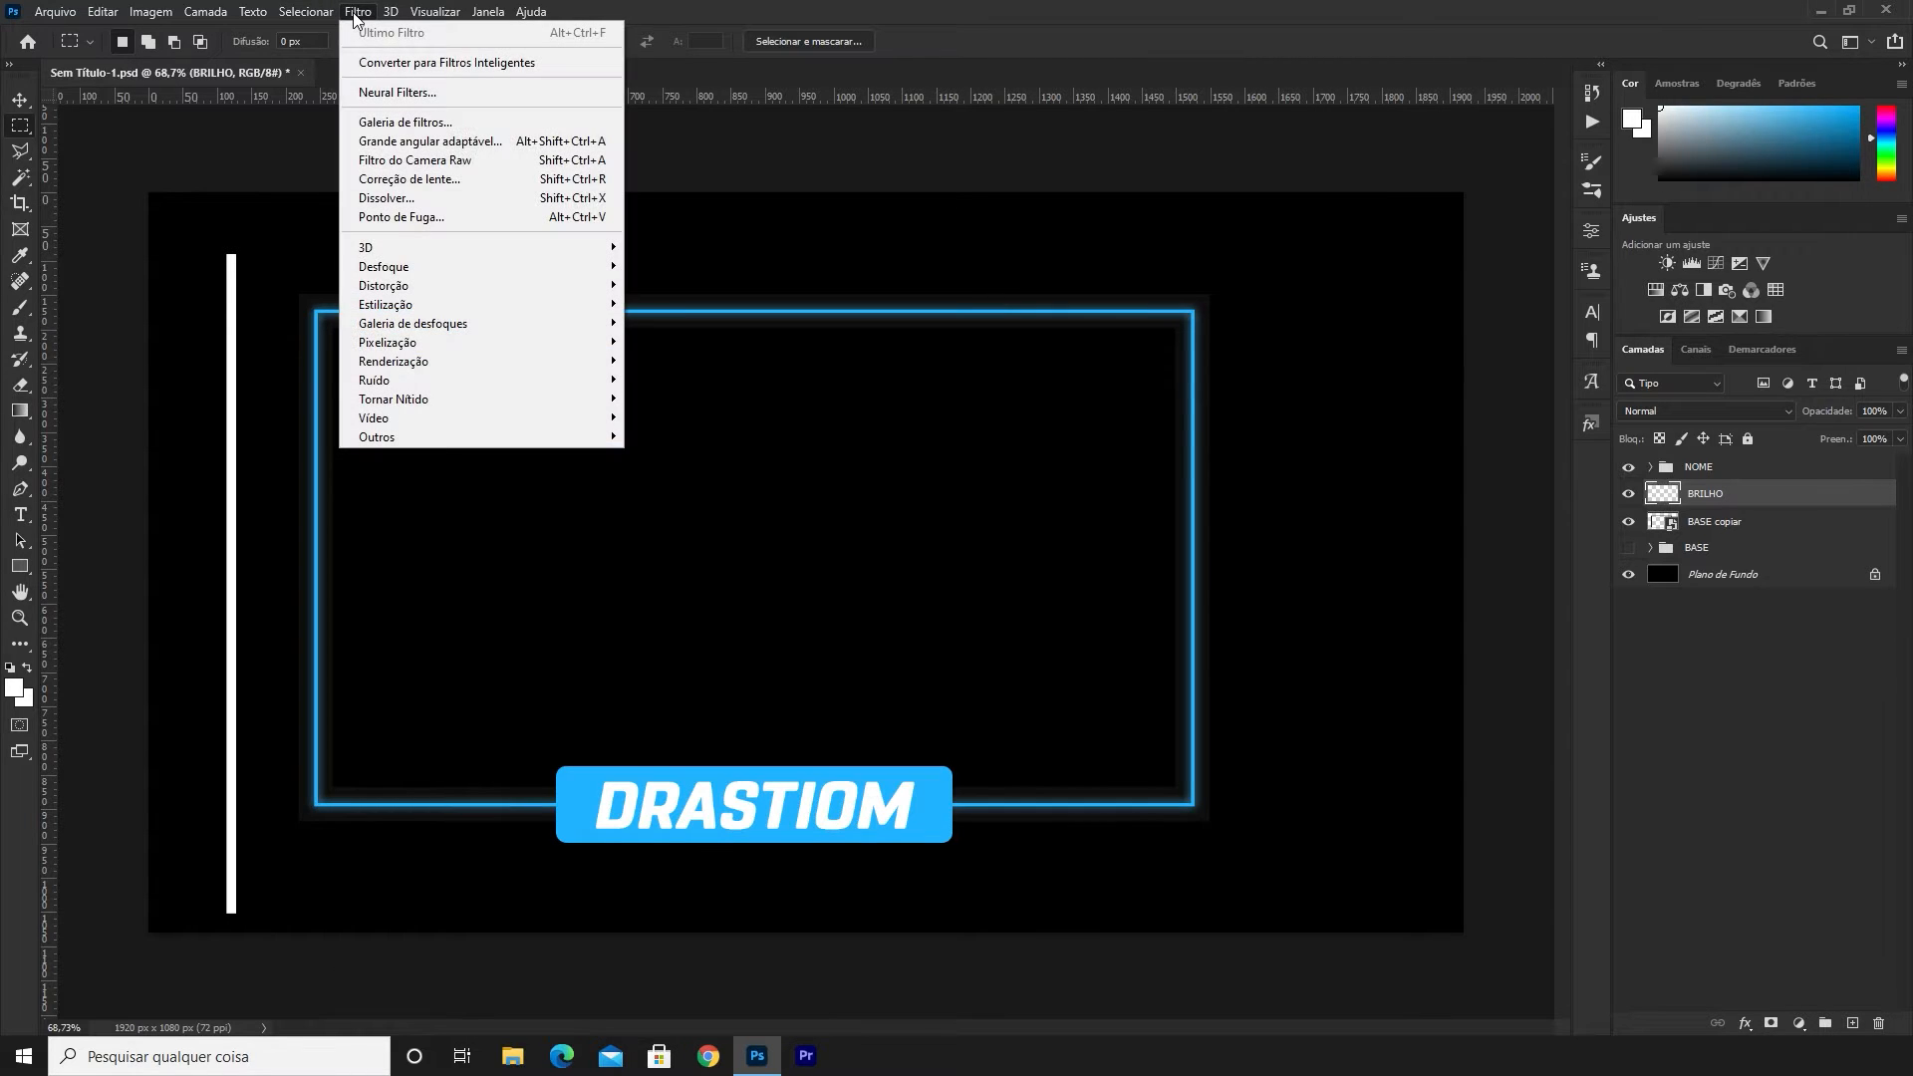
pyautogui.moveTo(399, 267)
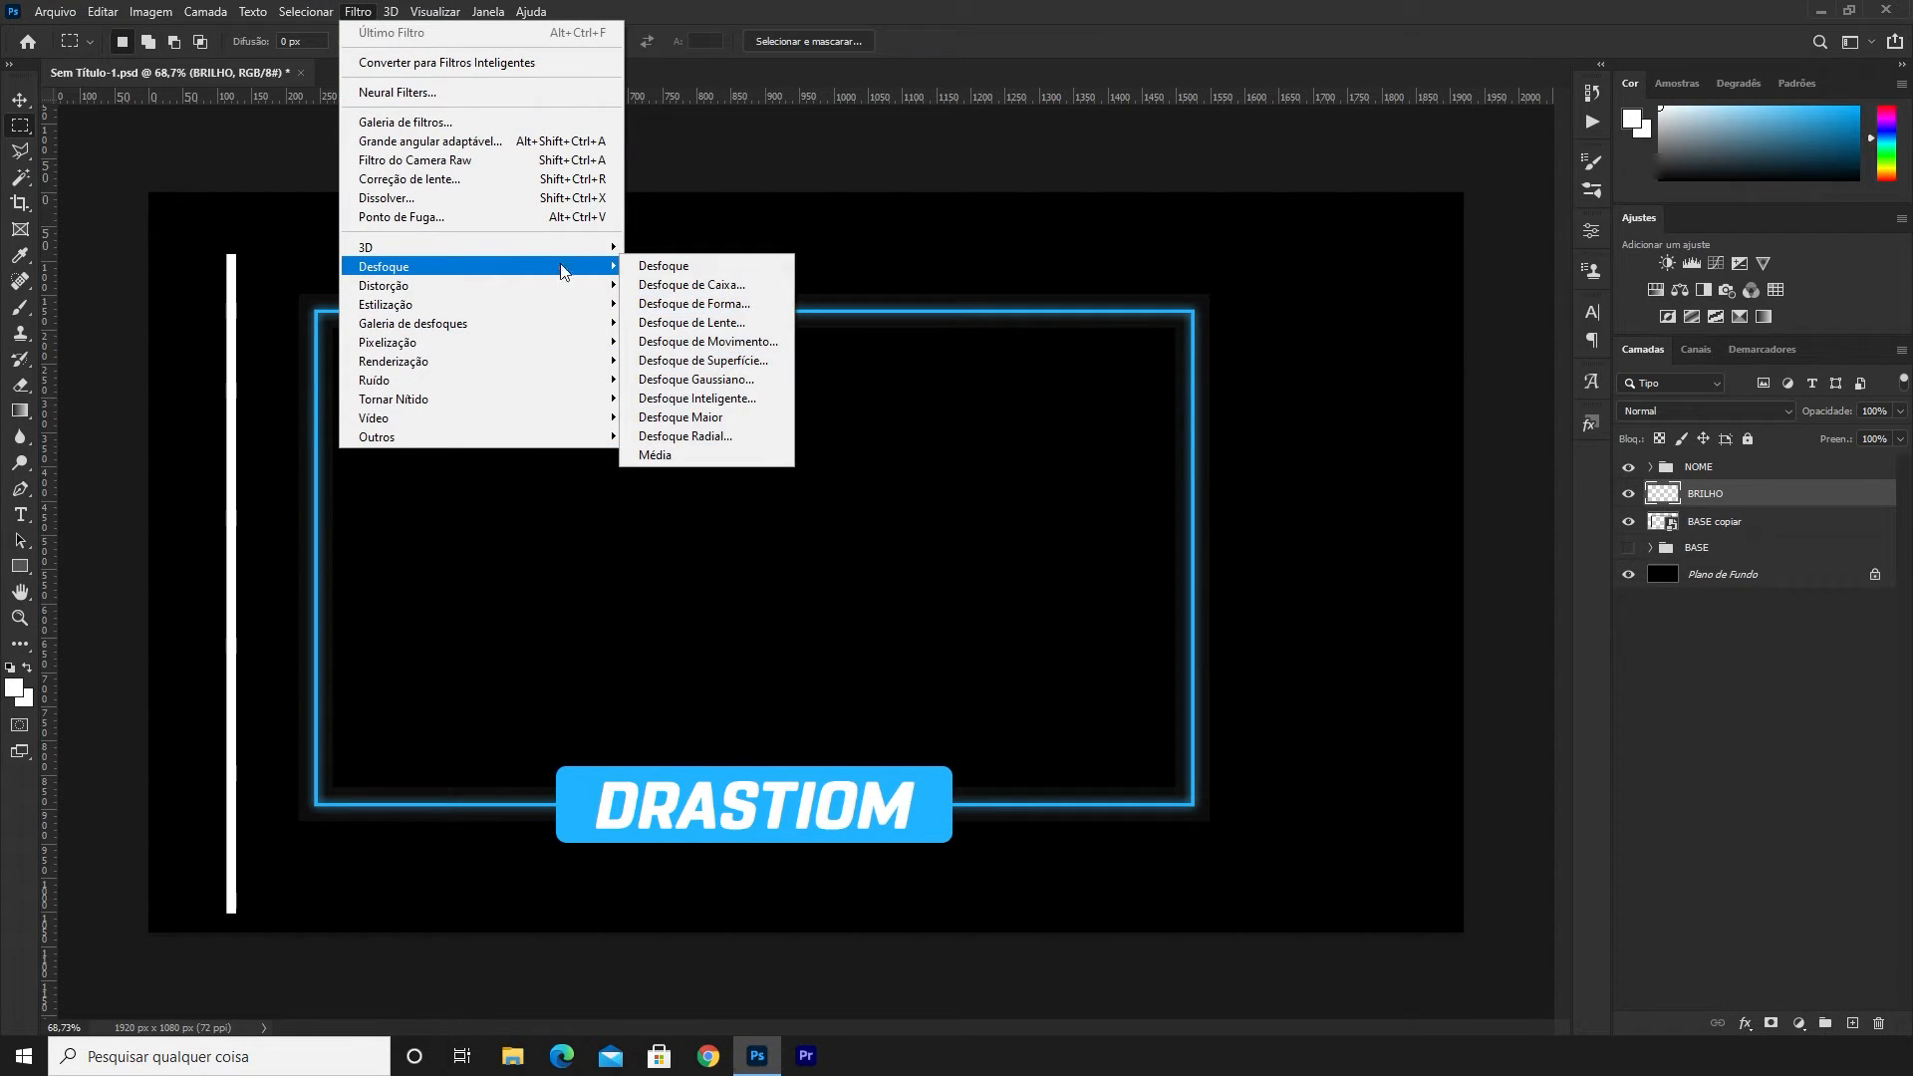
pyautogui.click(743, 381)
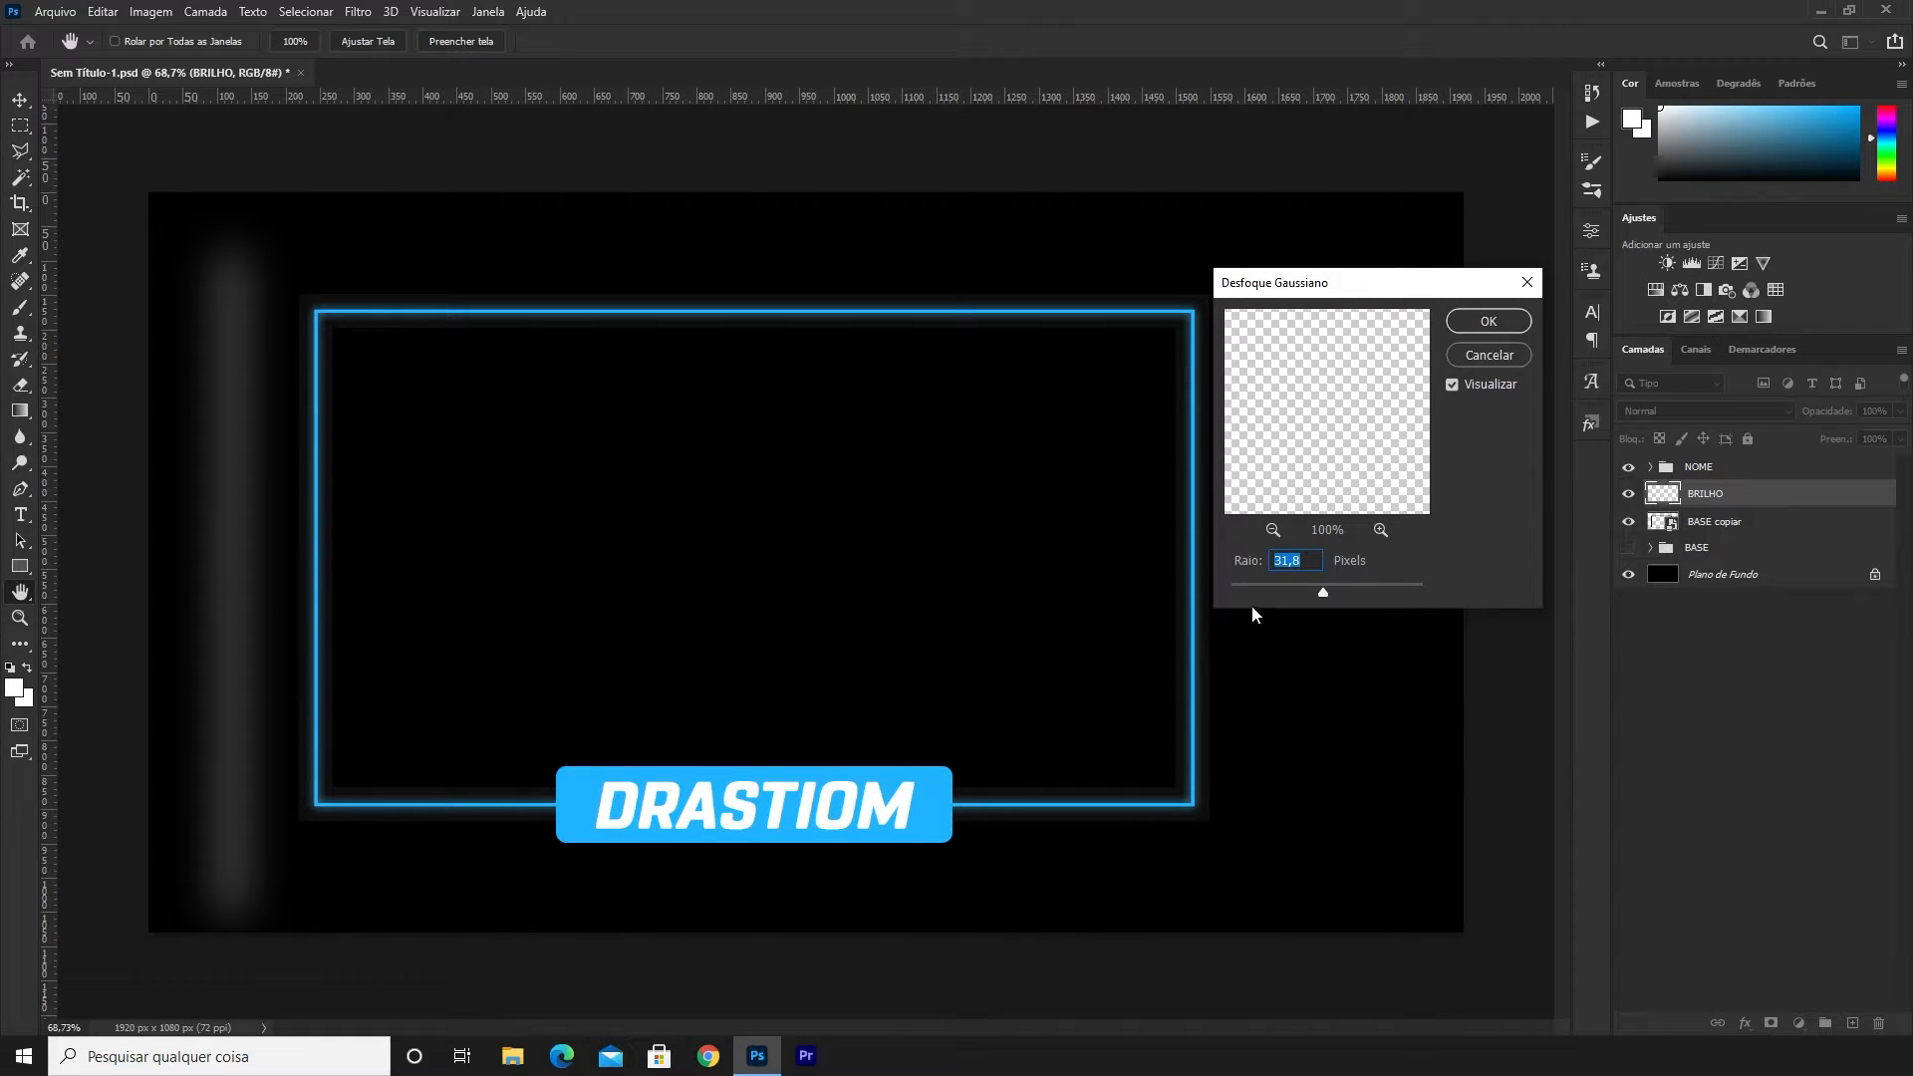
pyautogui.moveTo(1311, 556); pyautogui.dragTo(1253, 556)
pyautogui.write('32')
pyautogui.moveTo(1303, 588); pyautogui.dragTo(1300, 597)
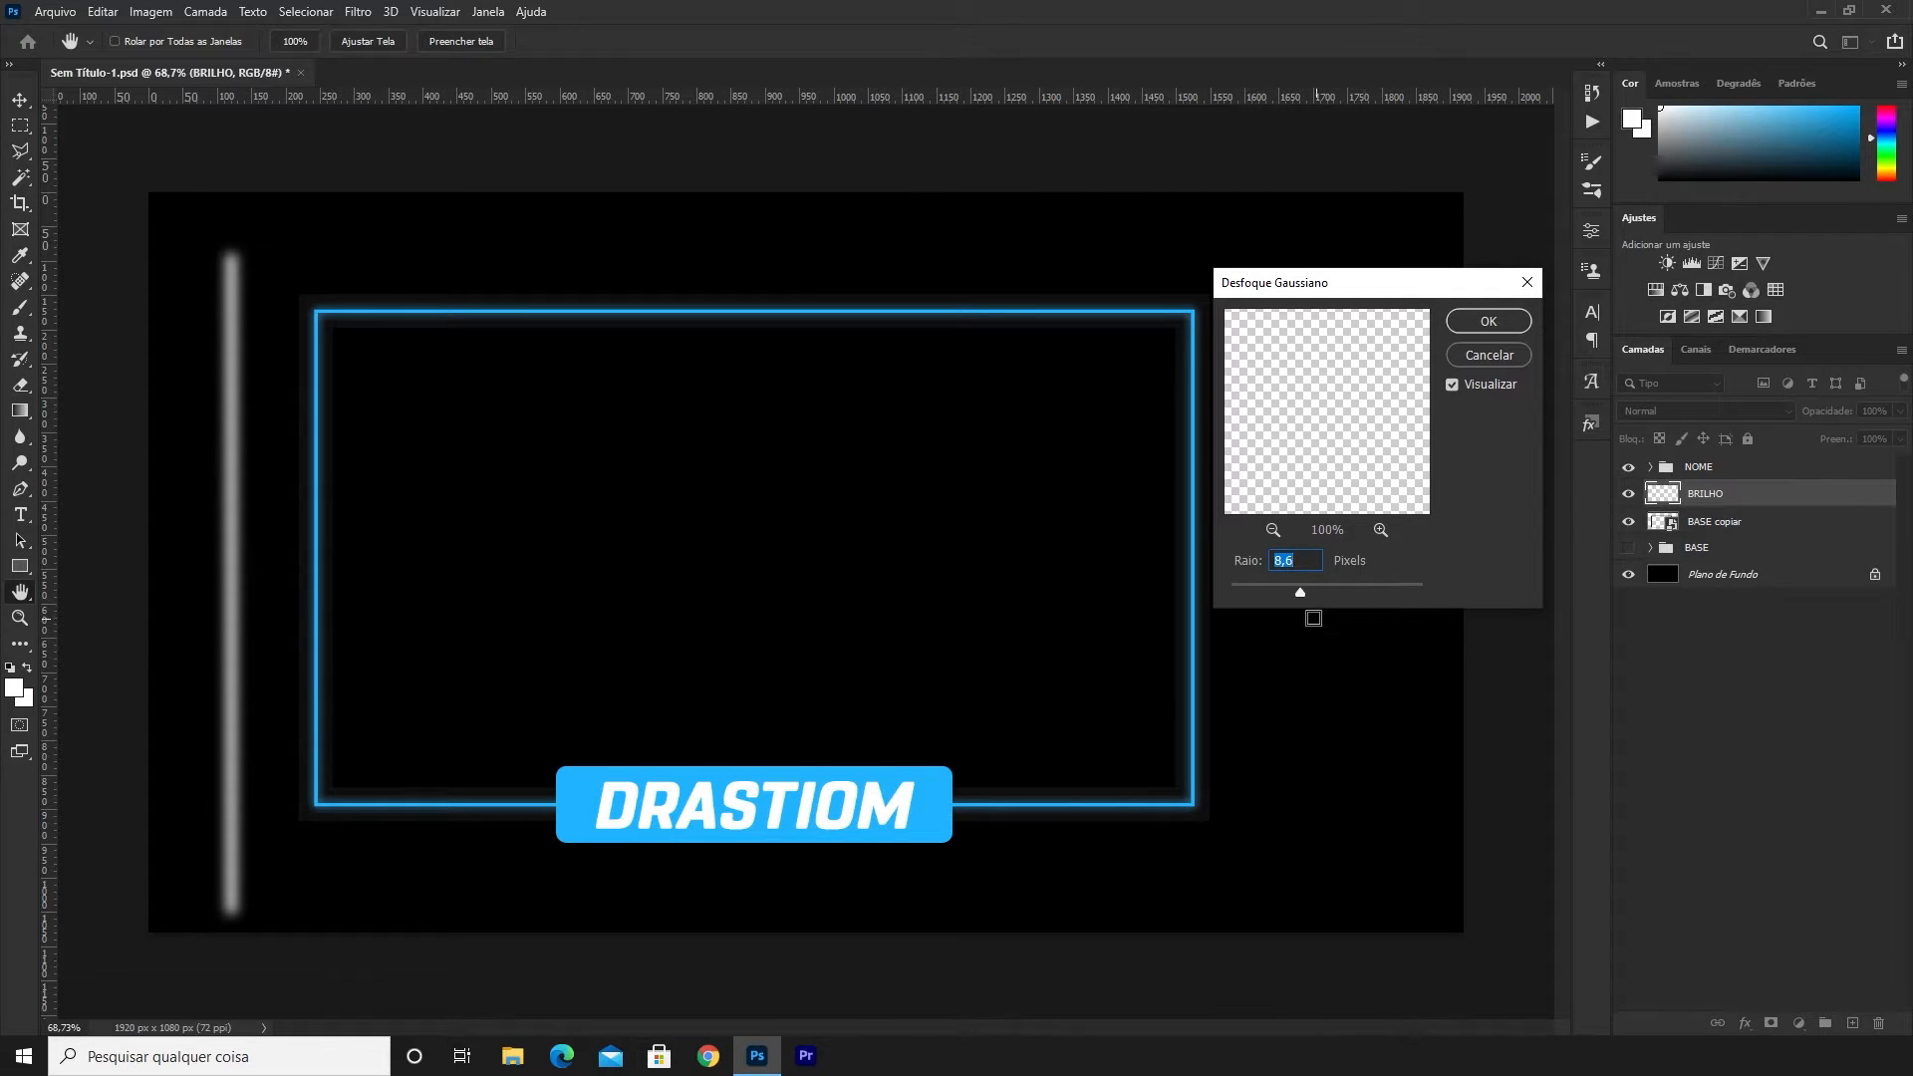
pyautogui.click(1311, 593)
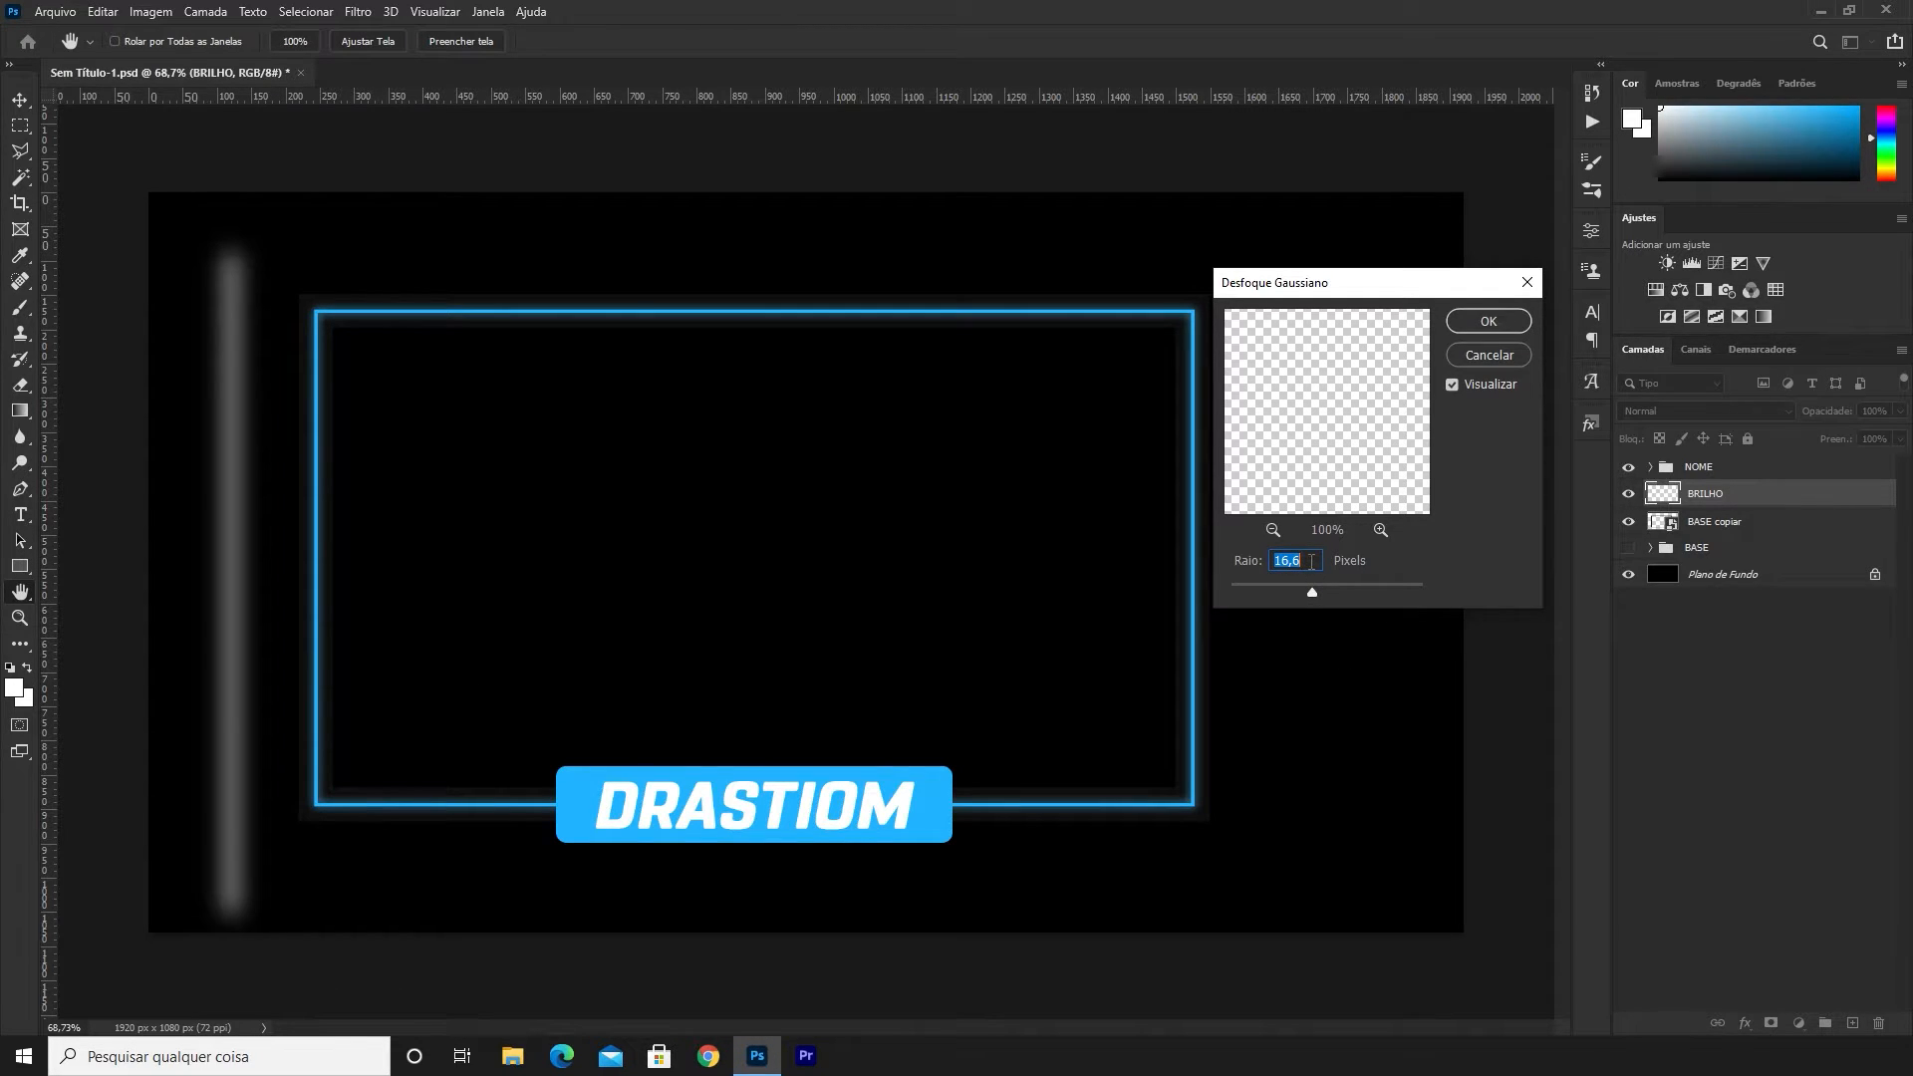
pyautogui.write('30')
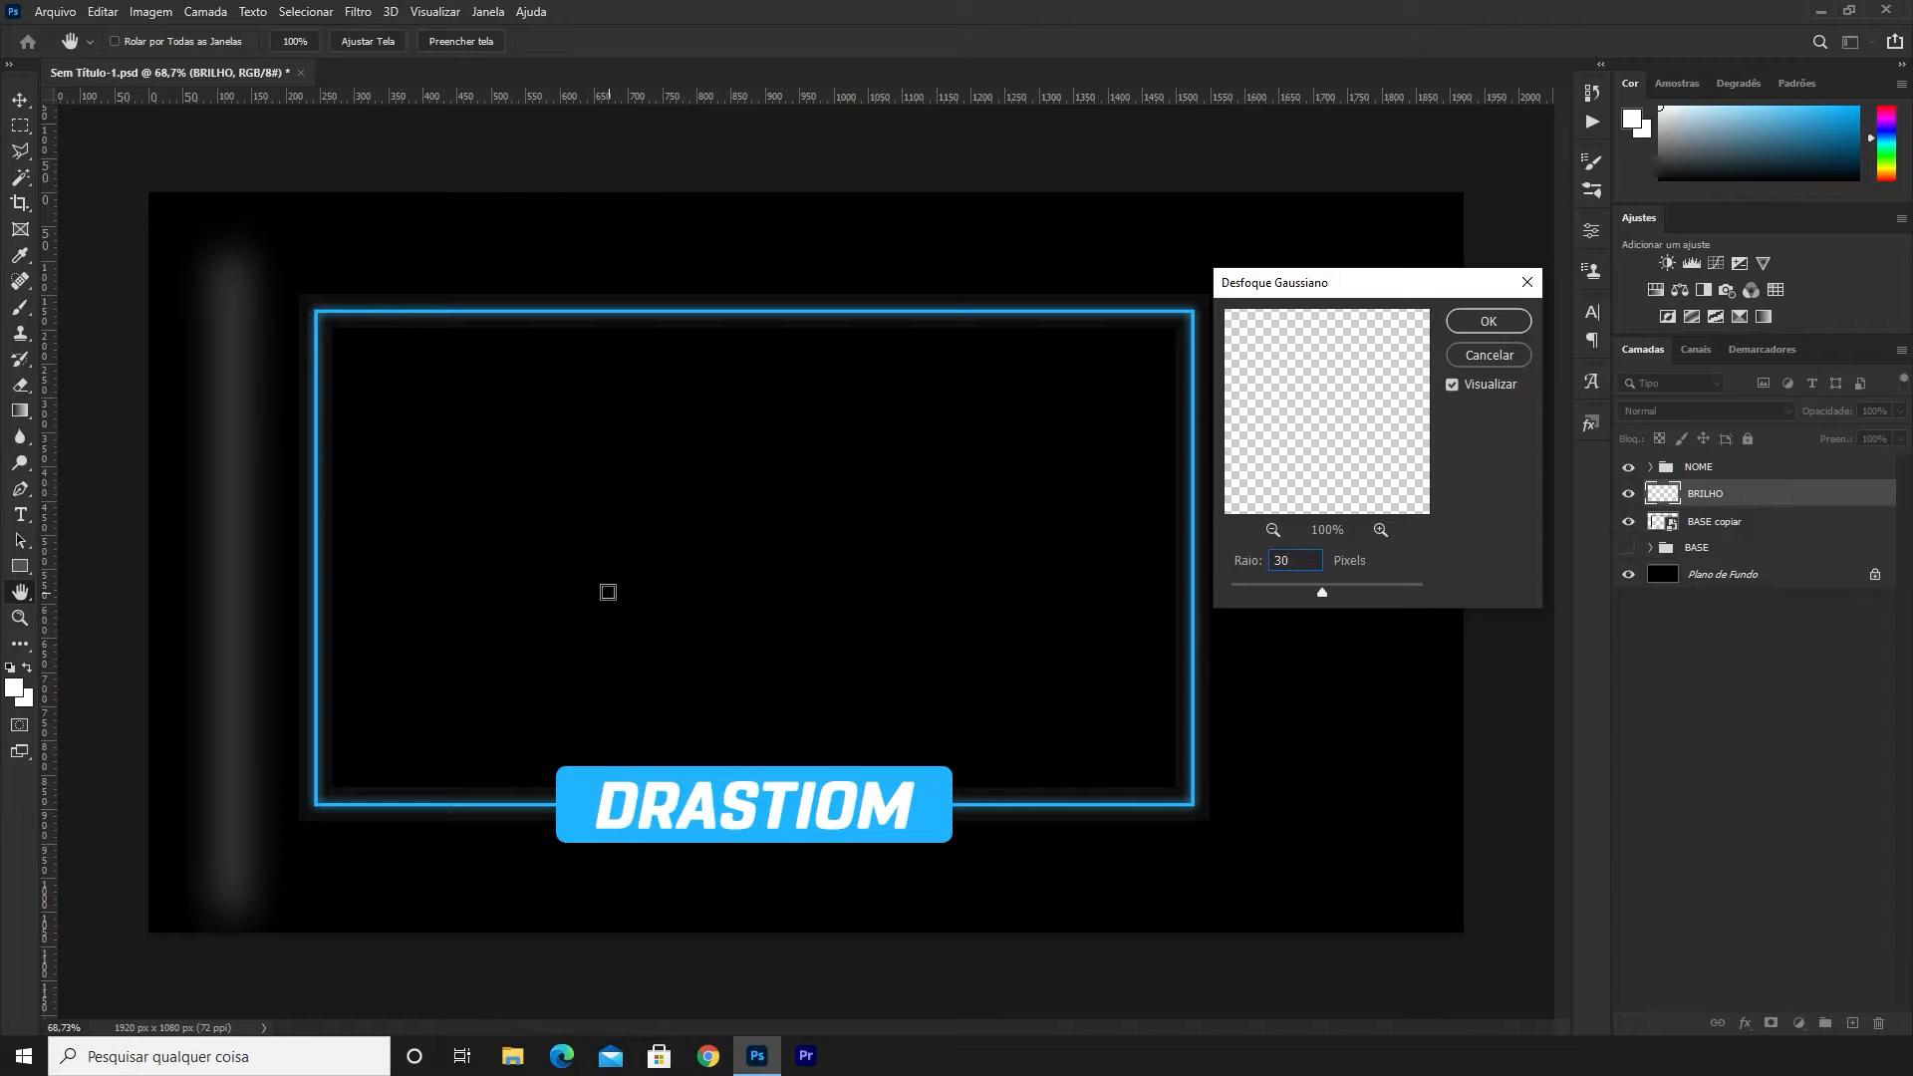
pyautogui.click(1517, 323)
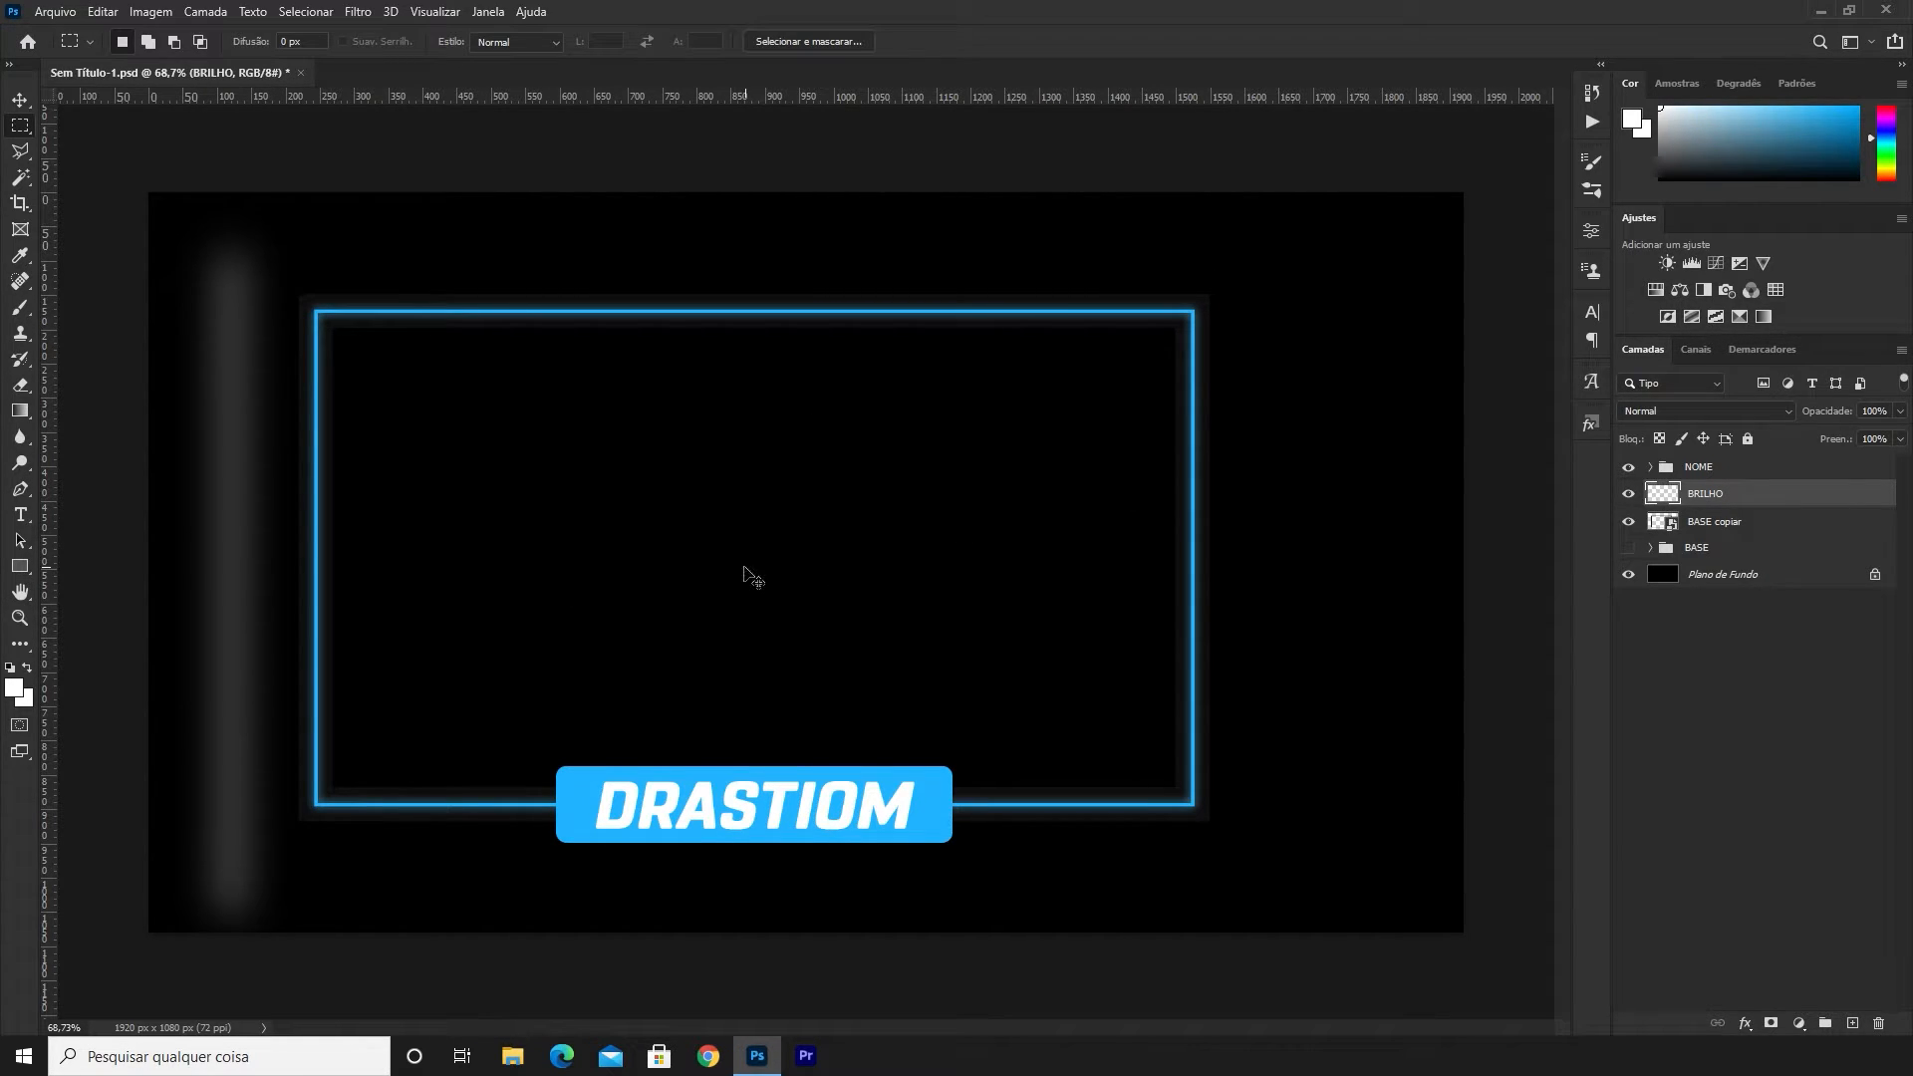
# Free-transform the BRILHO streak, scaling its height to about 125% and narrowing its width to about 68%
pyautogui.hotkey('ctrl', 't')
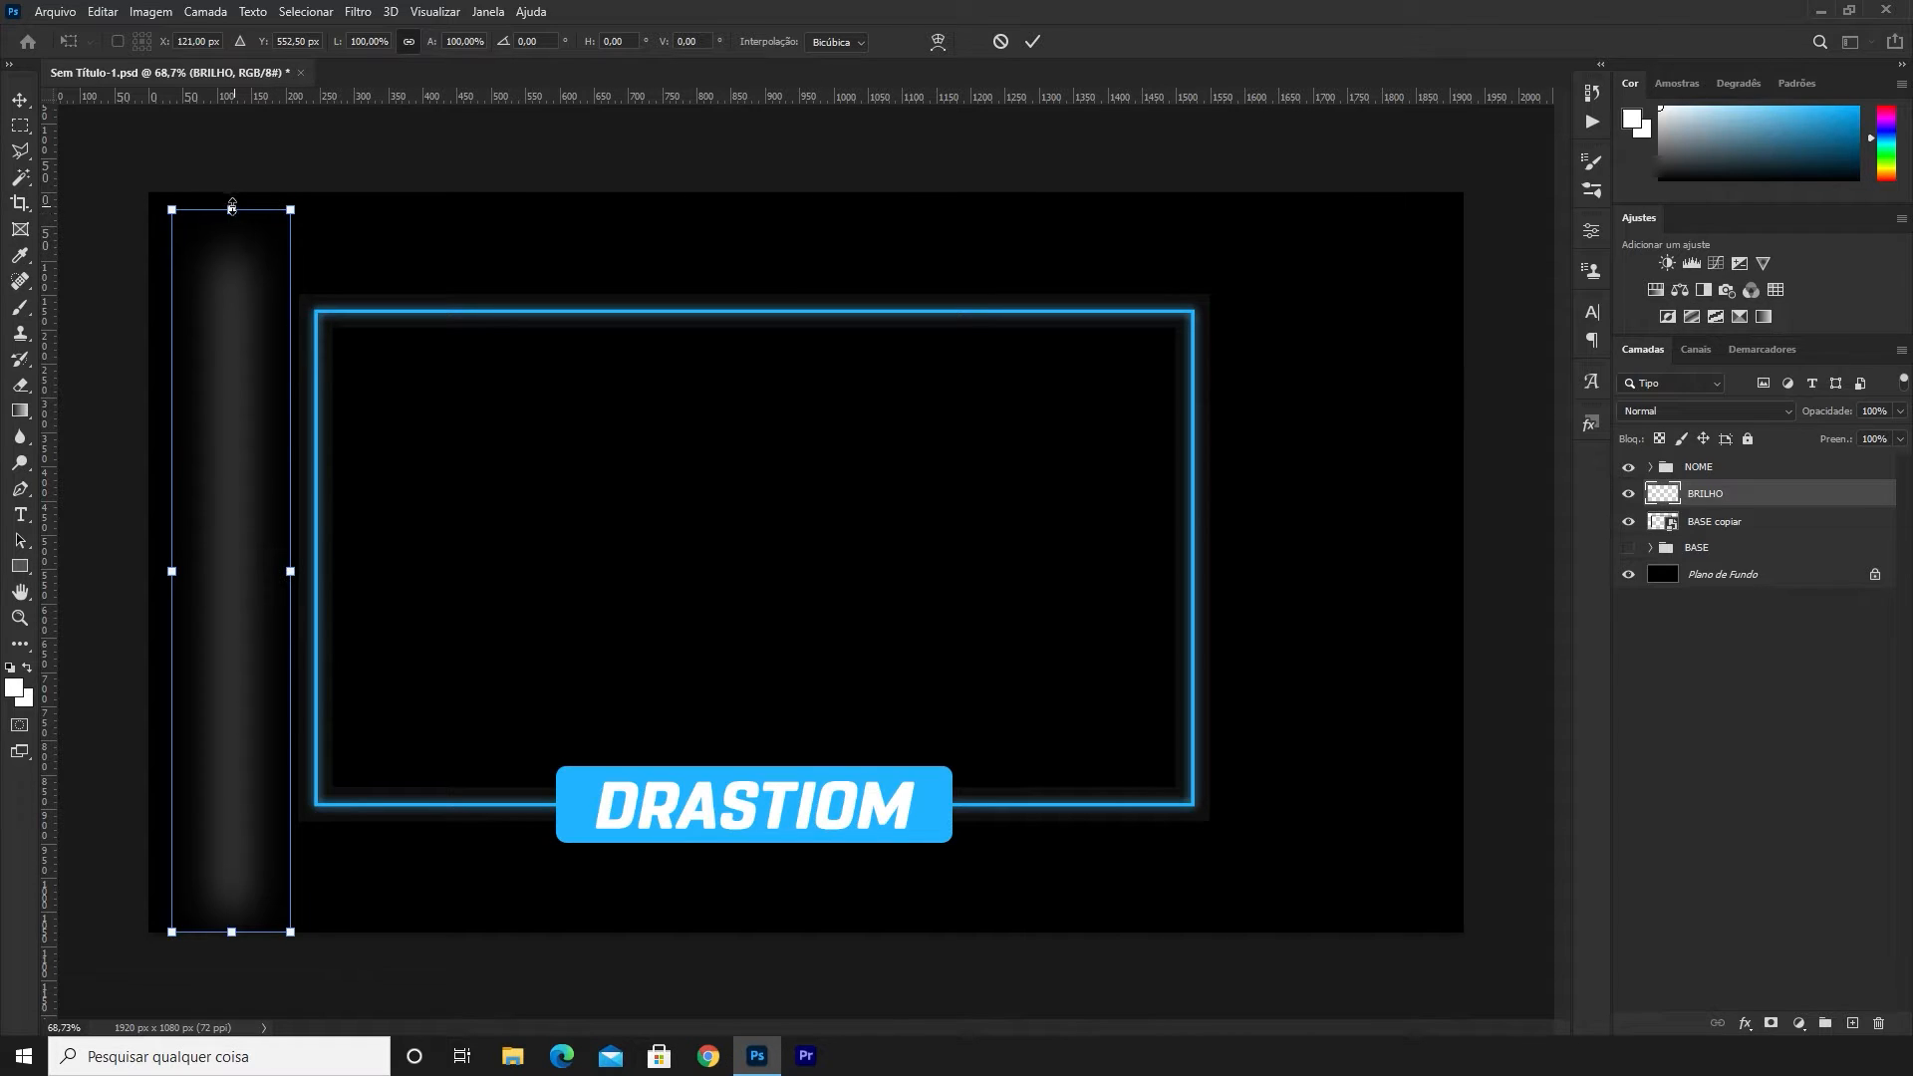
pyautogui.moveTo(232, 210); pyautogui.dragTo(251, 12)
pyautogui.hotkey('alt', 'shift')
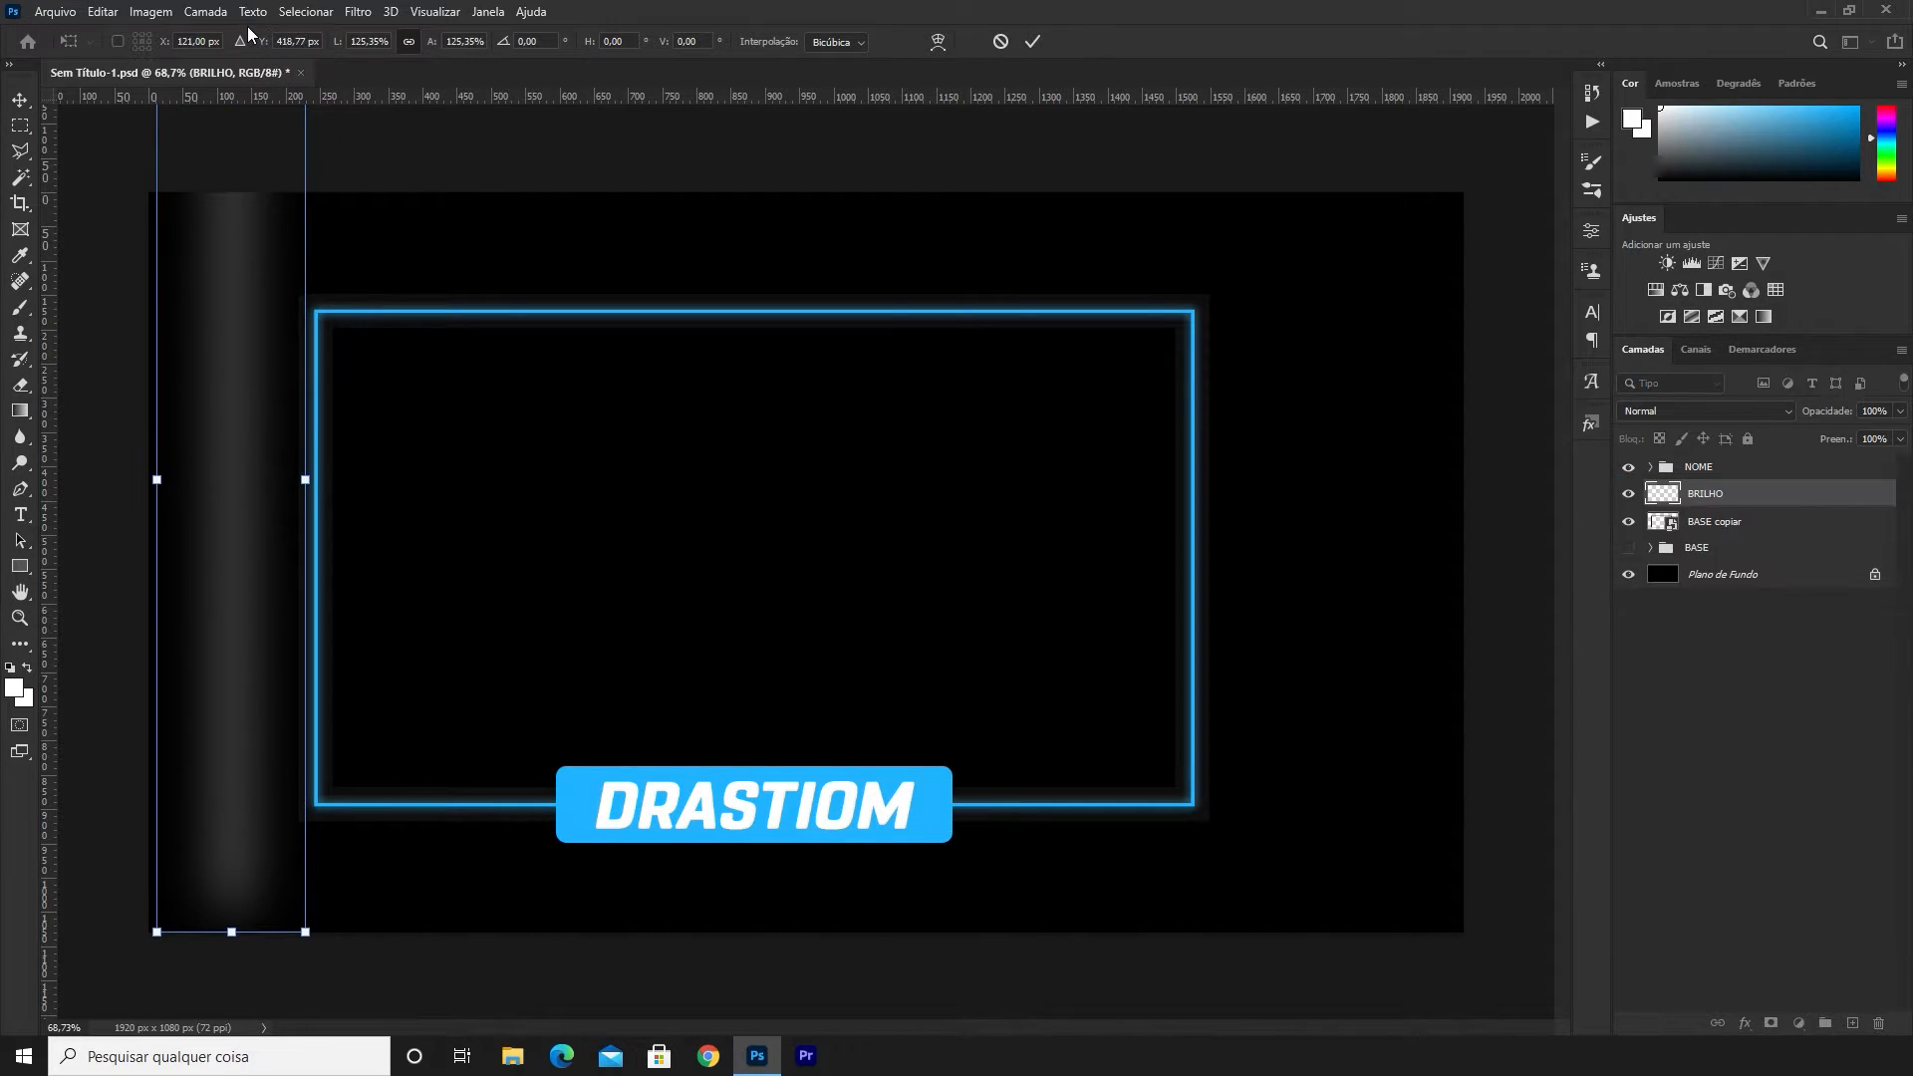
pyautogui.moveTo(309, 479); pyautogui.dragTo(254, 466)
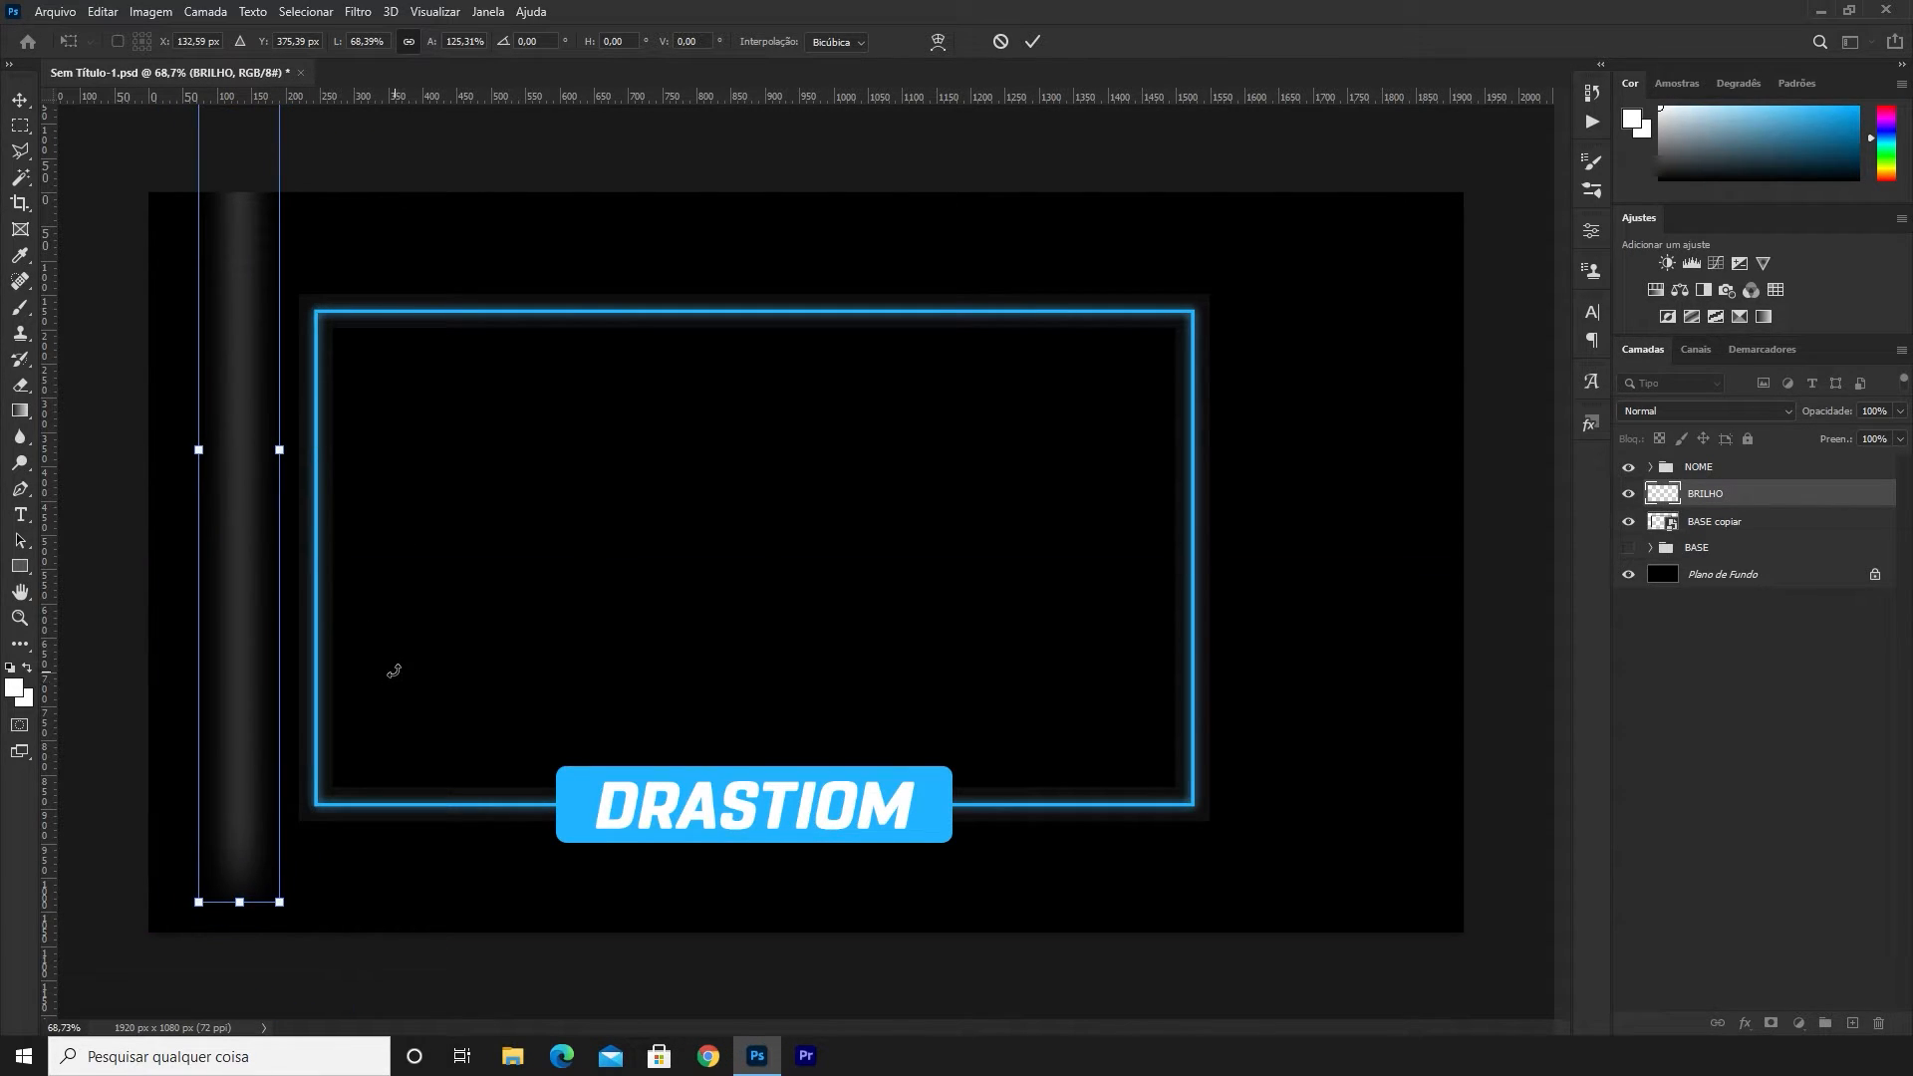
# Rotate the BRILHO streak about 27 degrees, place it diagonally across the canvas's upper-left corner and apply the transformation
pyautogui.moveTo(395, 670)
pyautogui.mouseDown()
pyautogui.moveTo(358, 708)
pyautogui.moveTo(288, 728)
pyautogui.moveTo(372, 674)
pyautogui.mouseUp()
pyautogui.moveTo(242, 819); pyautogui.dragTo(236, 810)
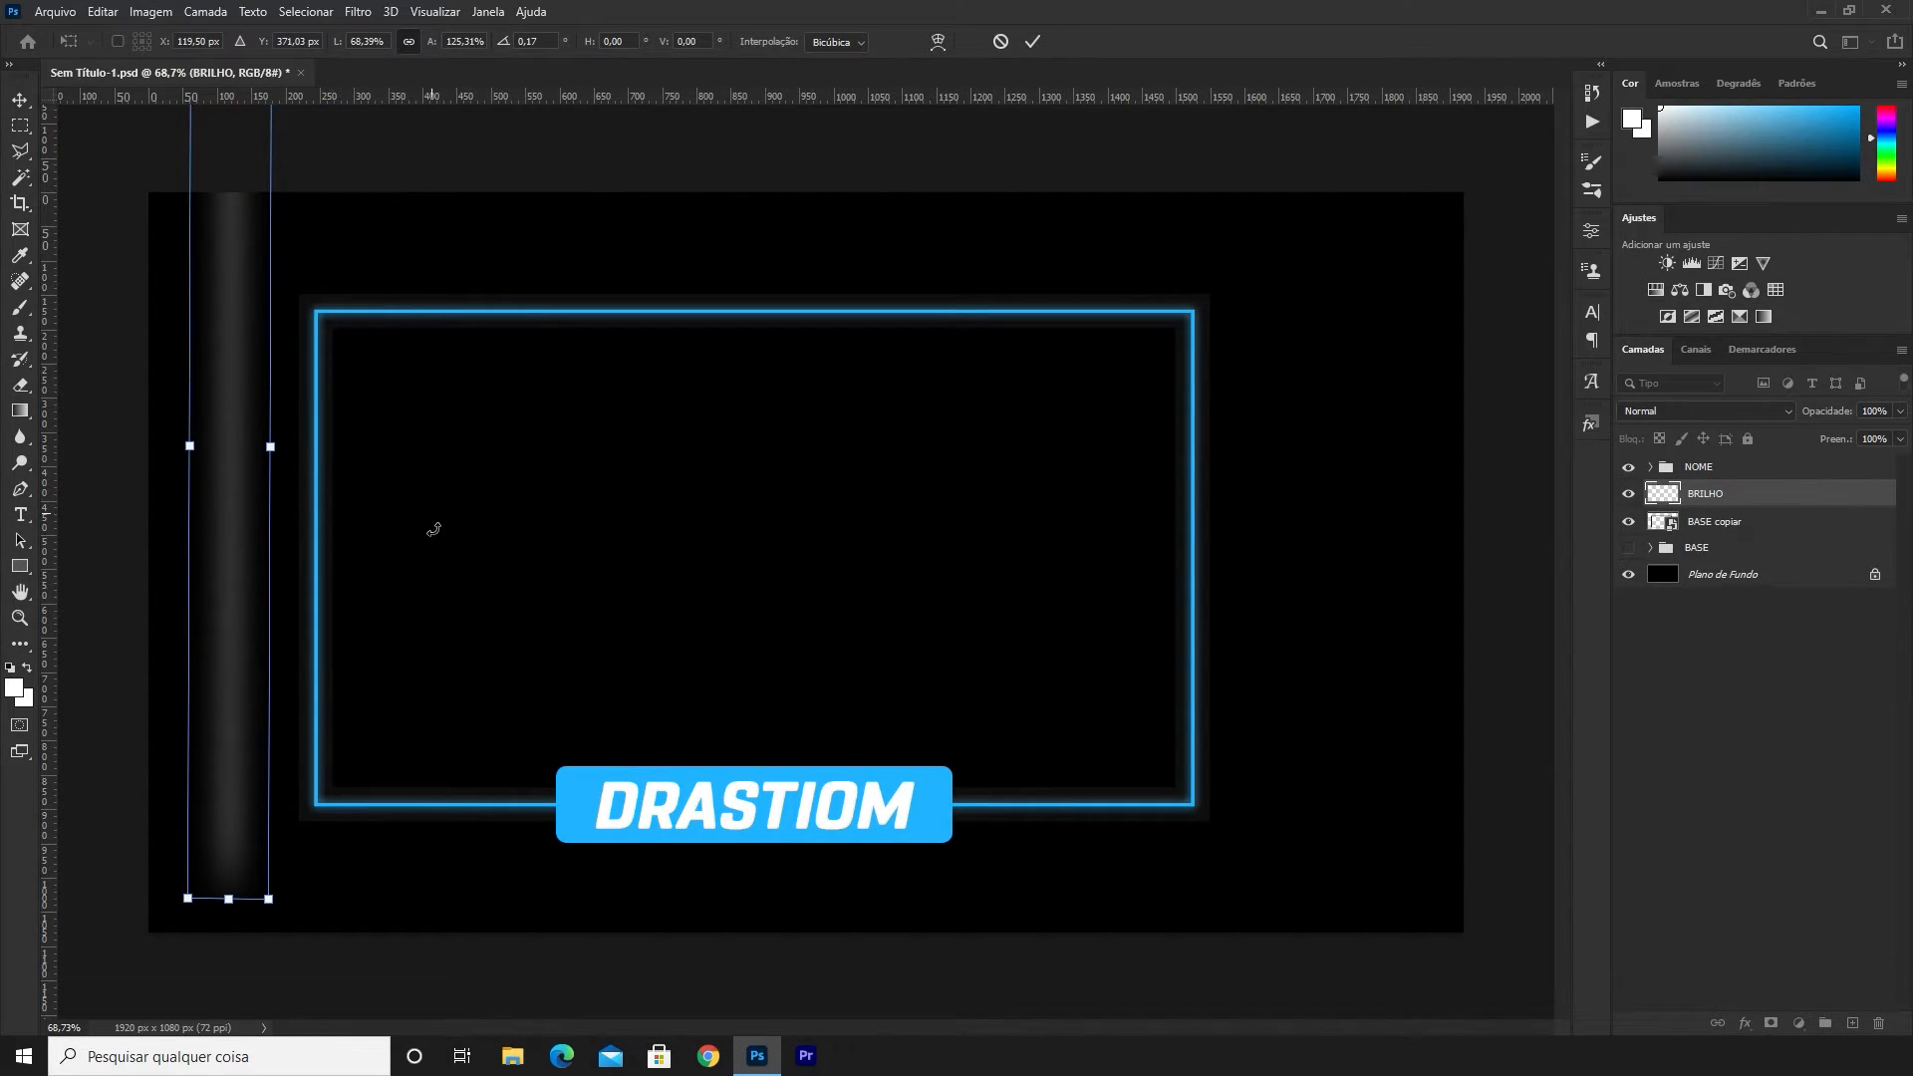
pyautogui.moveTo(436, 525); pyautogui.dragTo(410, 559)
pyautogui.moveTo(229, 490); pyautogui.dragTo(267, 441)
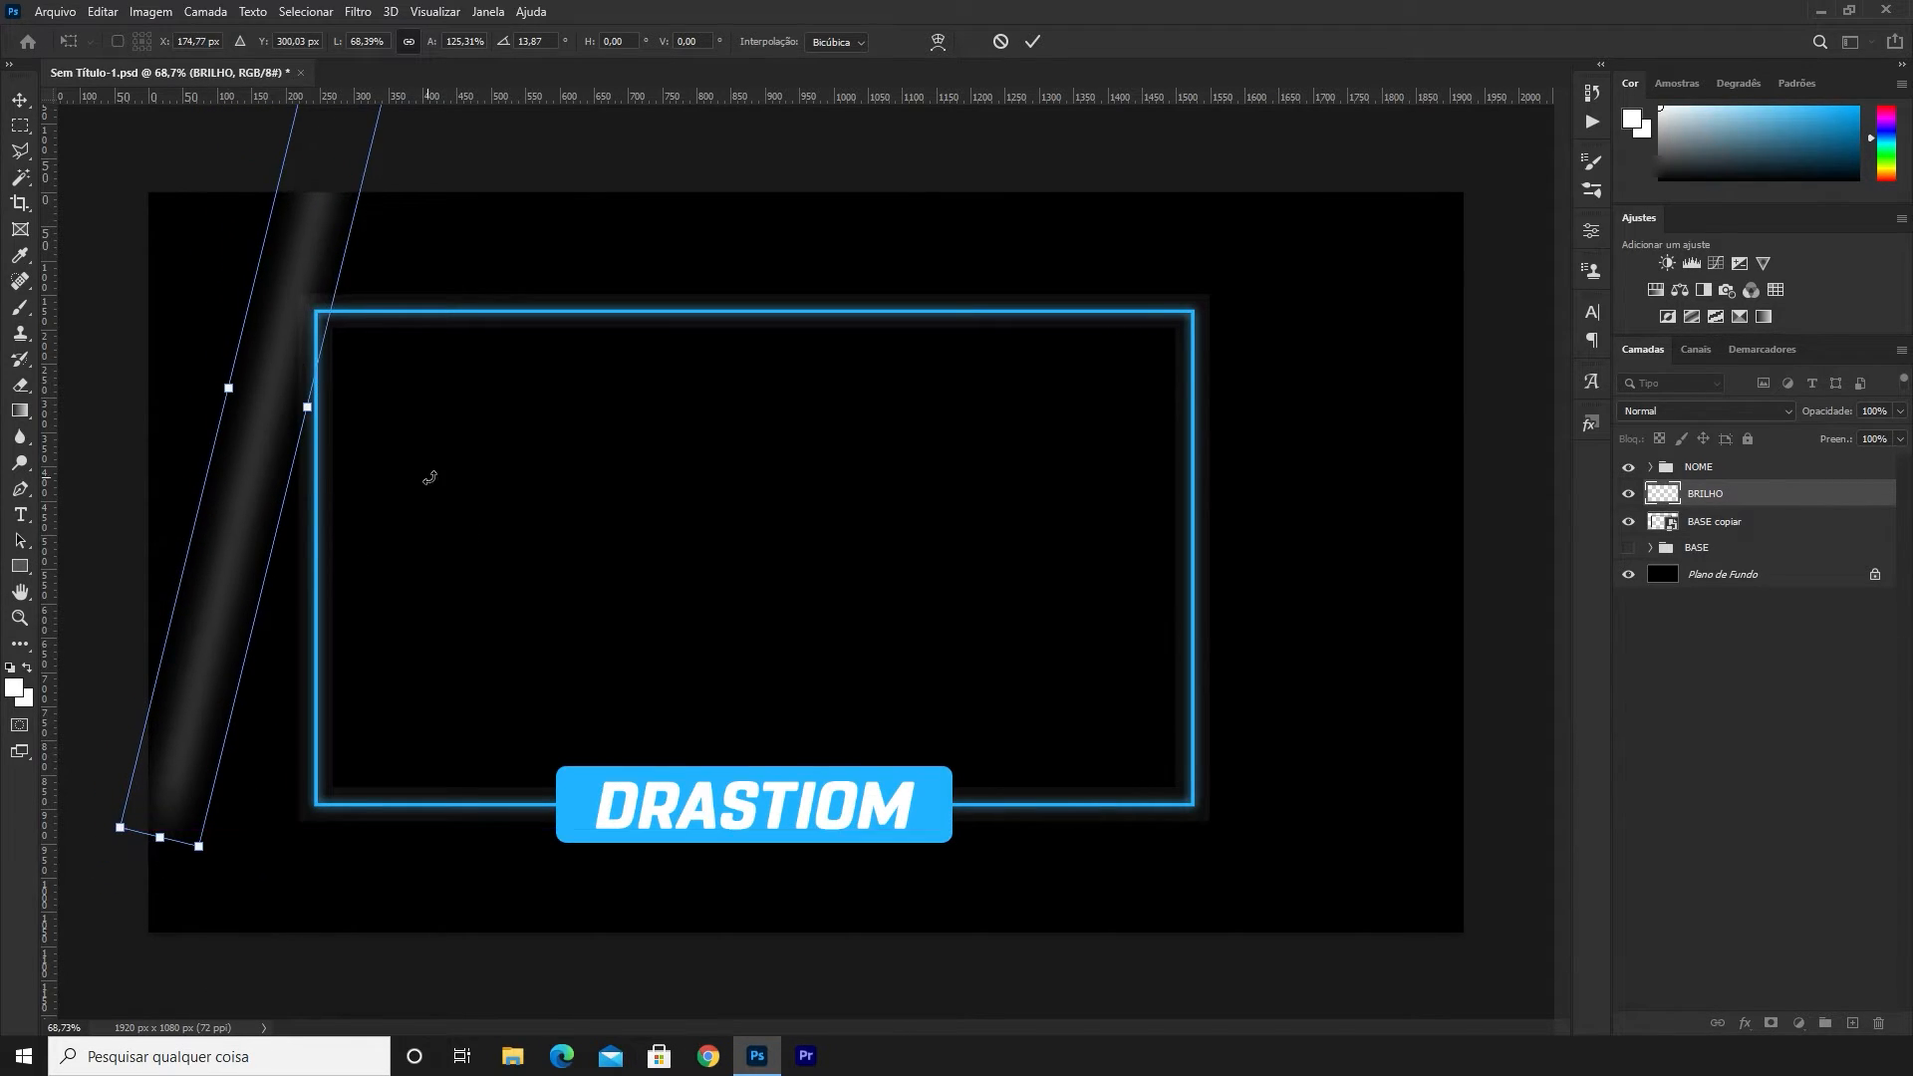
pyautogui.moveTo(451, 479); pyautogui.dragTo(430, 515)
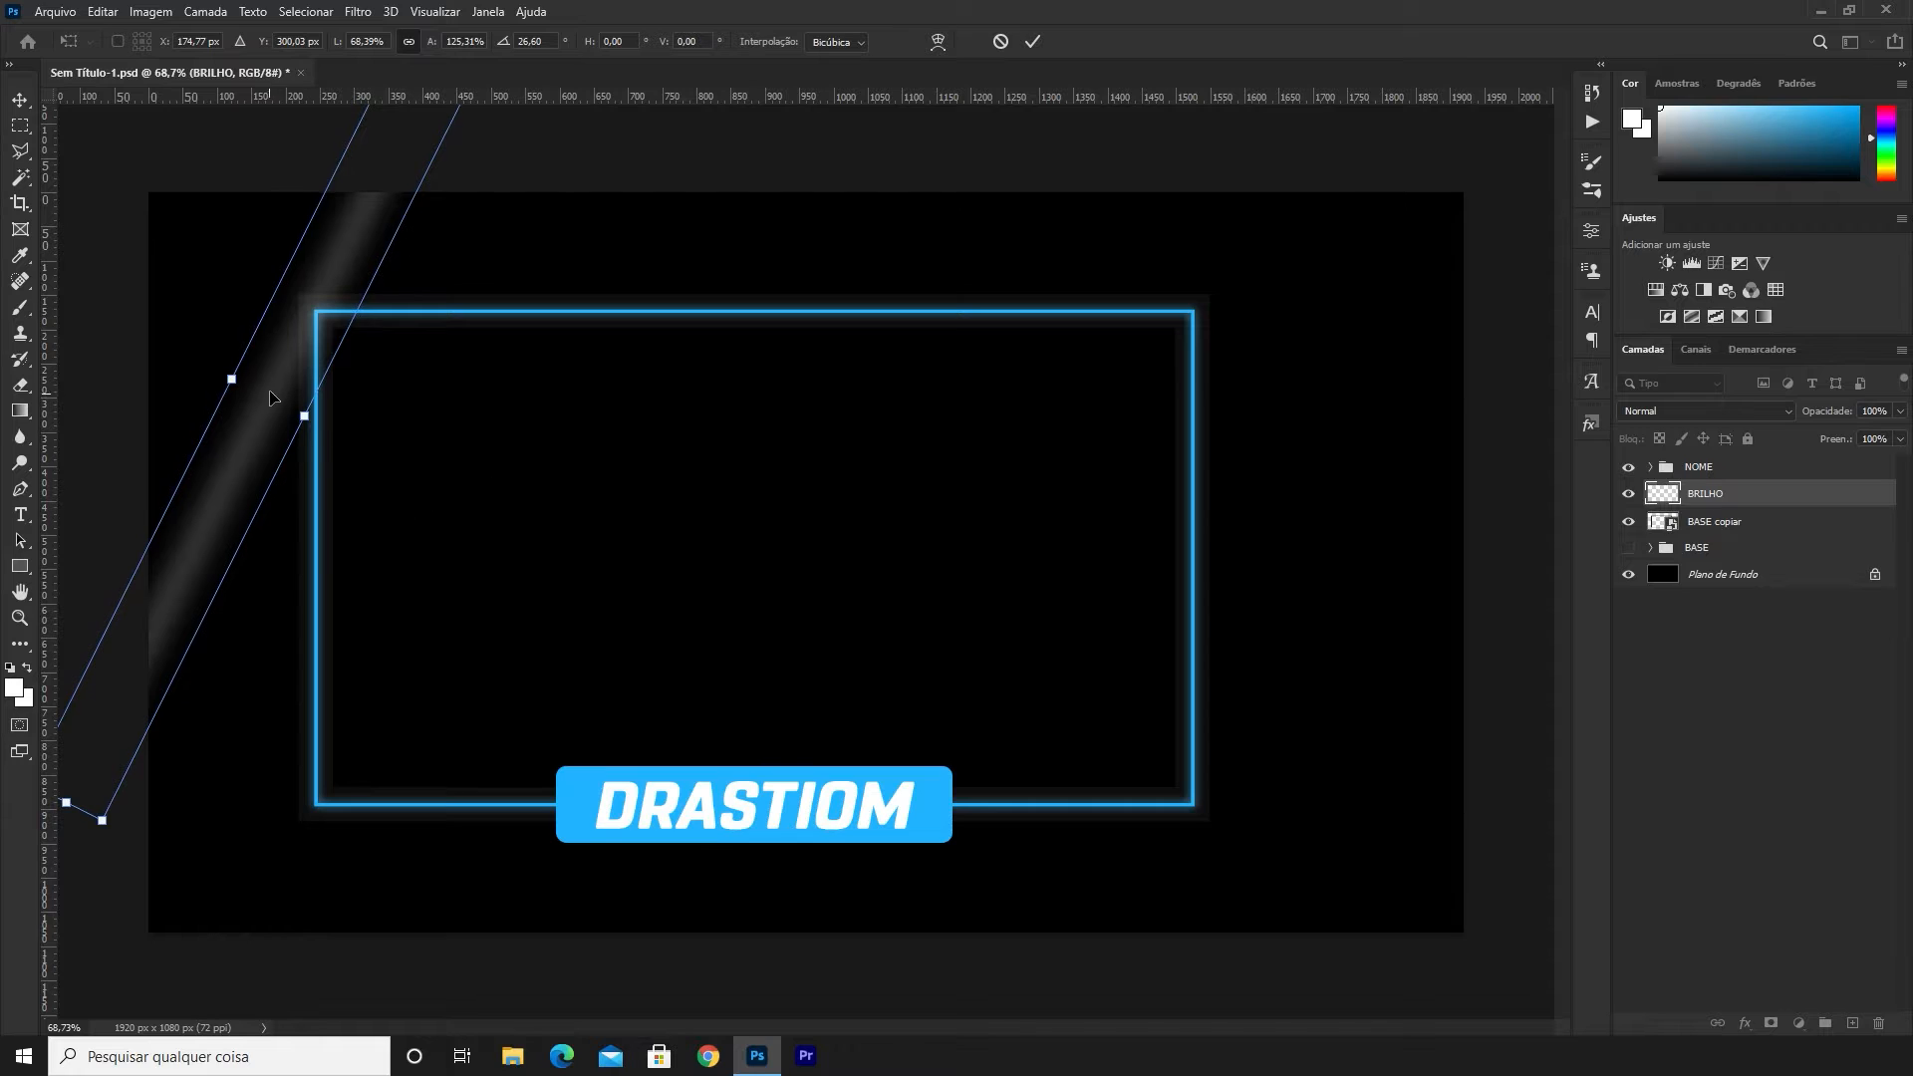
pyautogui.click(1032, 41)
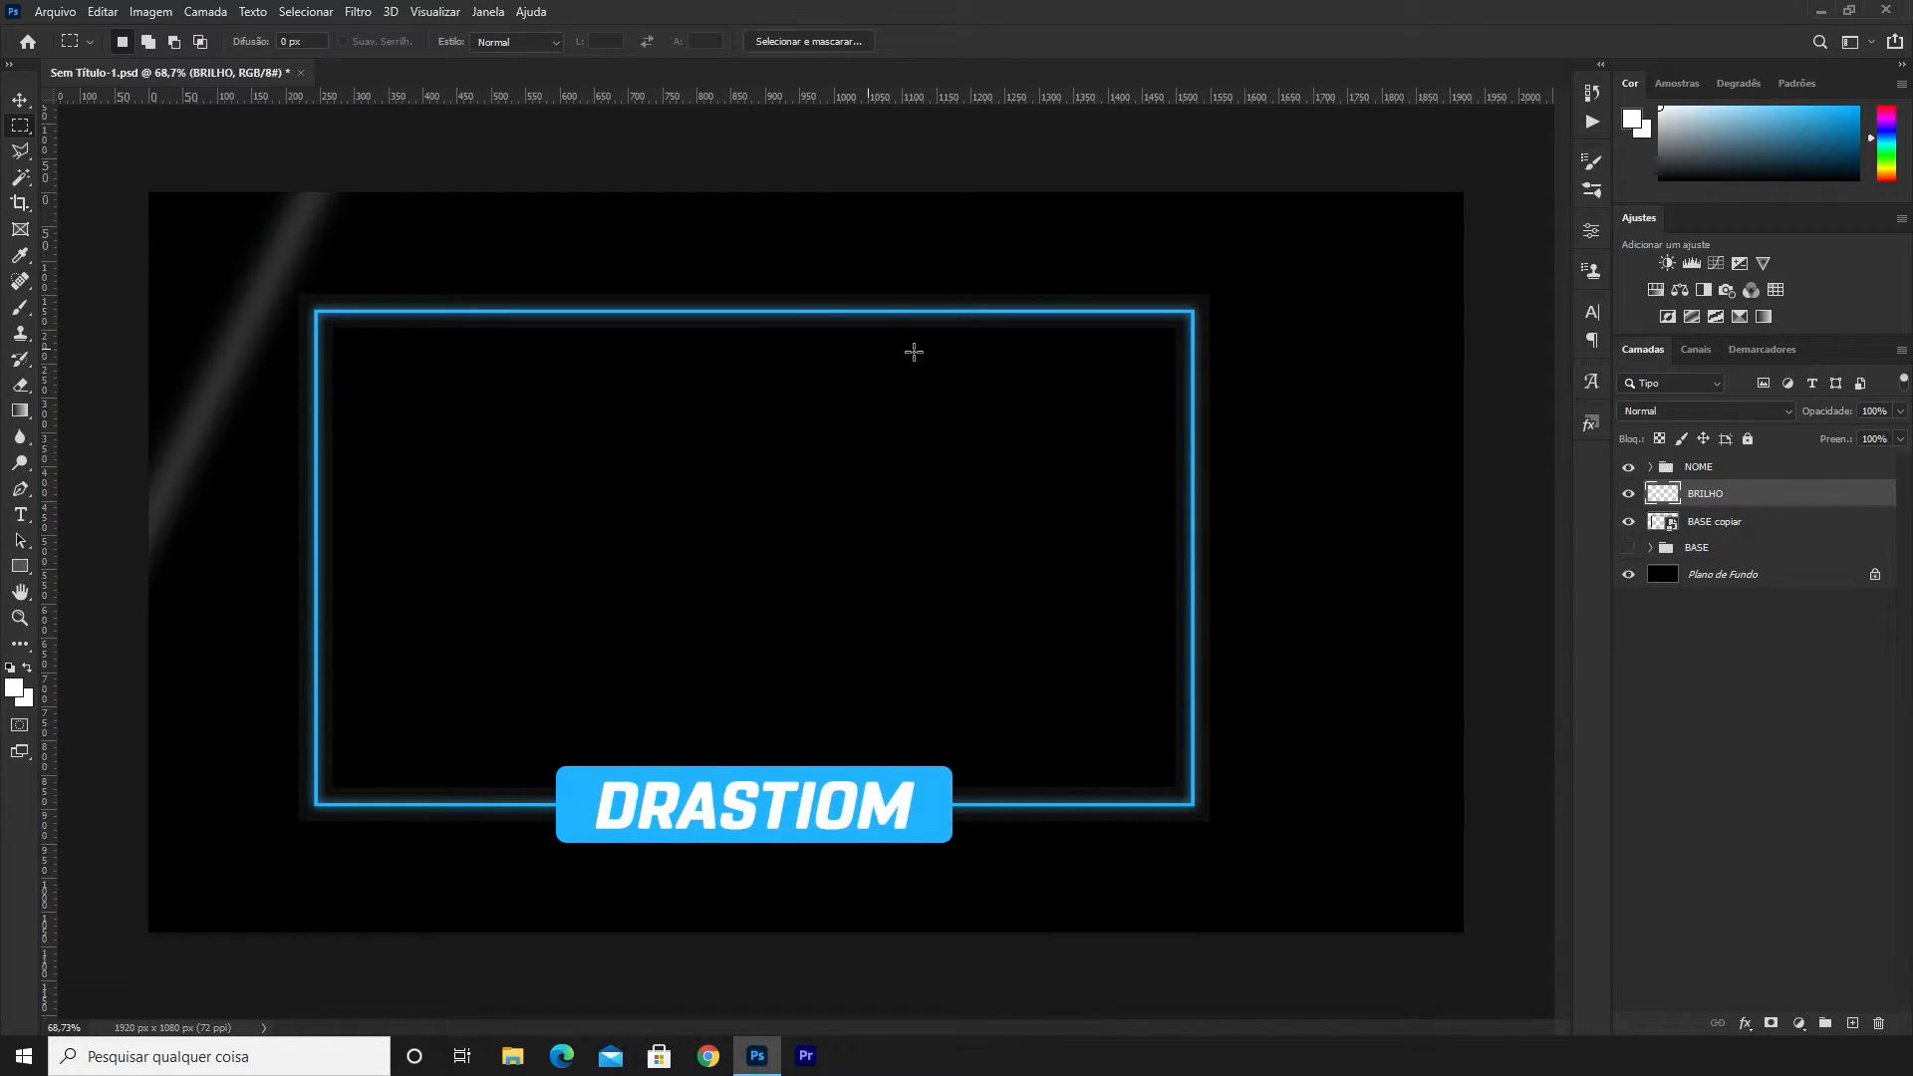
# Create a clipping mask that confines the BRILHO layer to the BASE copiar layer
pyautogui.rightClick(1707, 497)
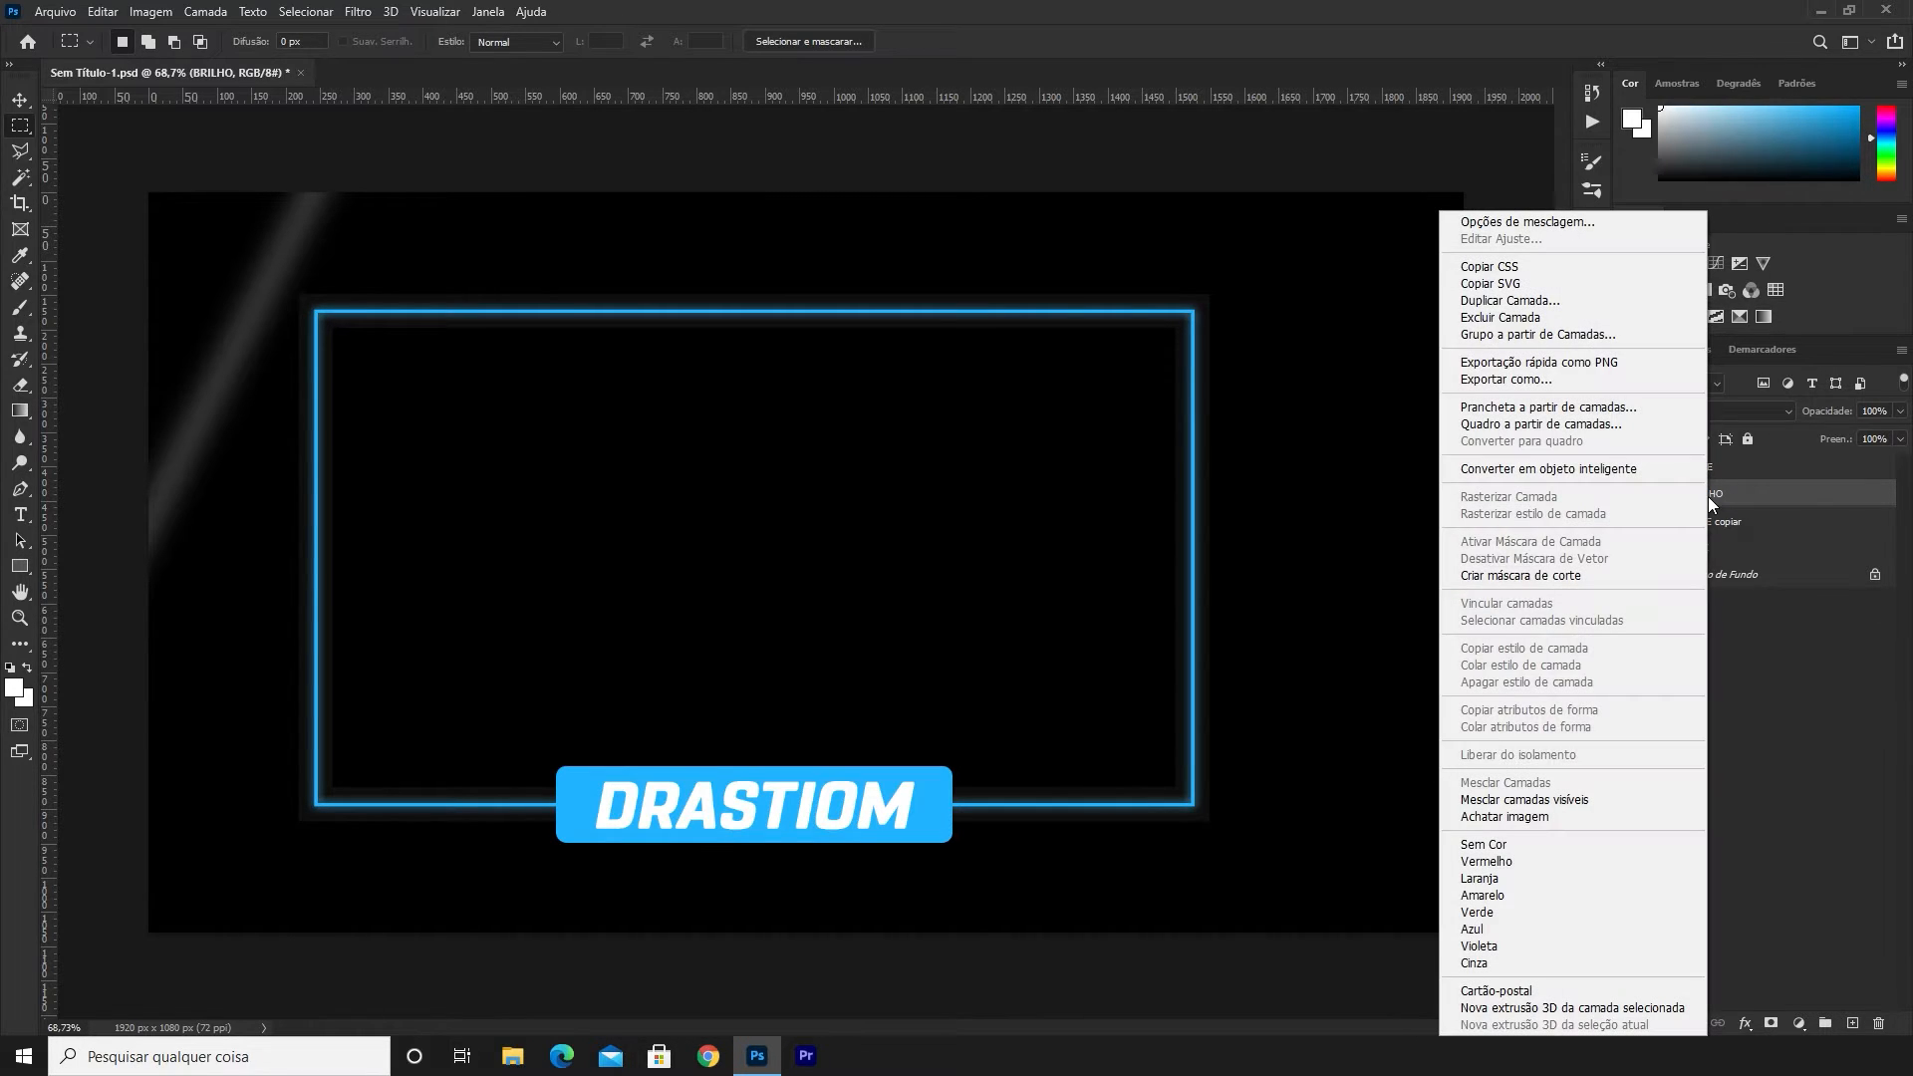
pyautogui.click(1572, 576)
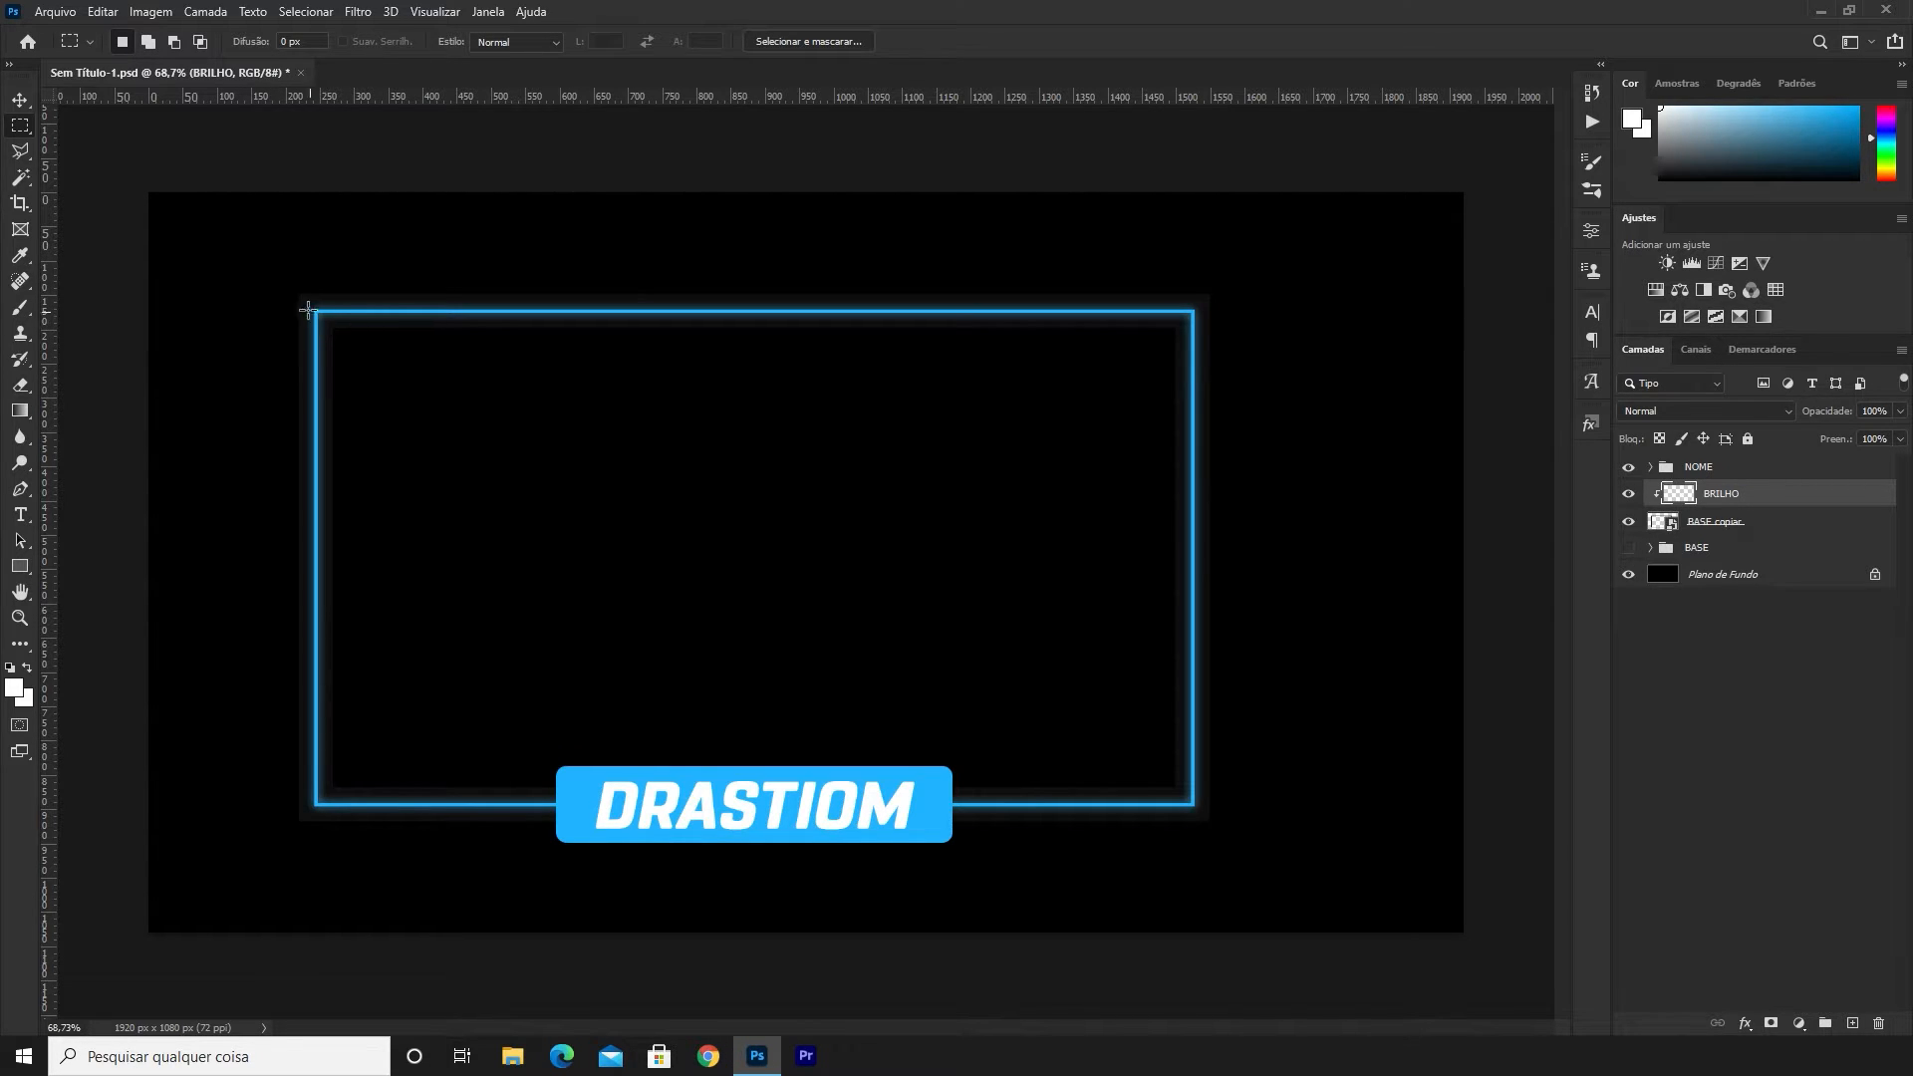
# Create a video timeline for the document and enable Posição keyframing on the BRILHO layer at 0;00;00;00
pyautogui.click(488, 12)
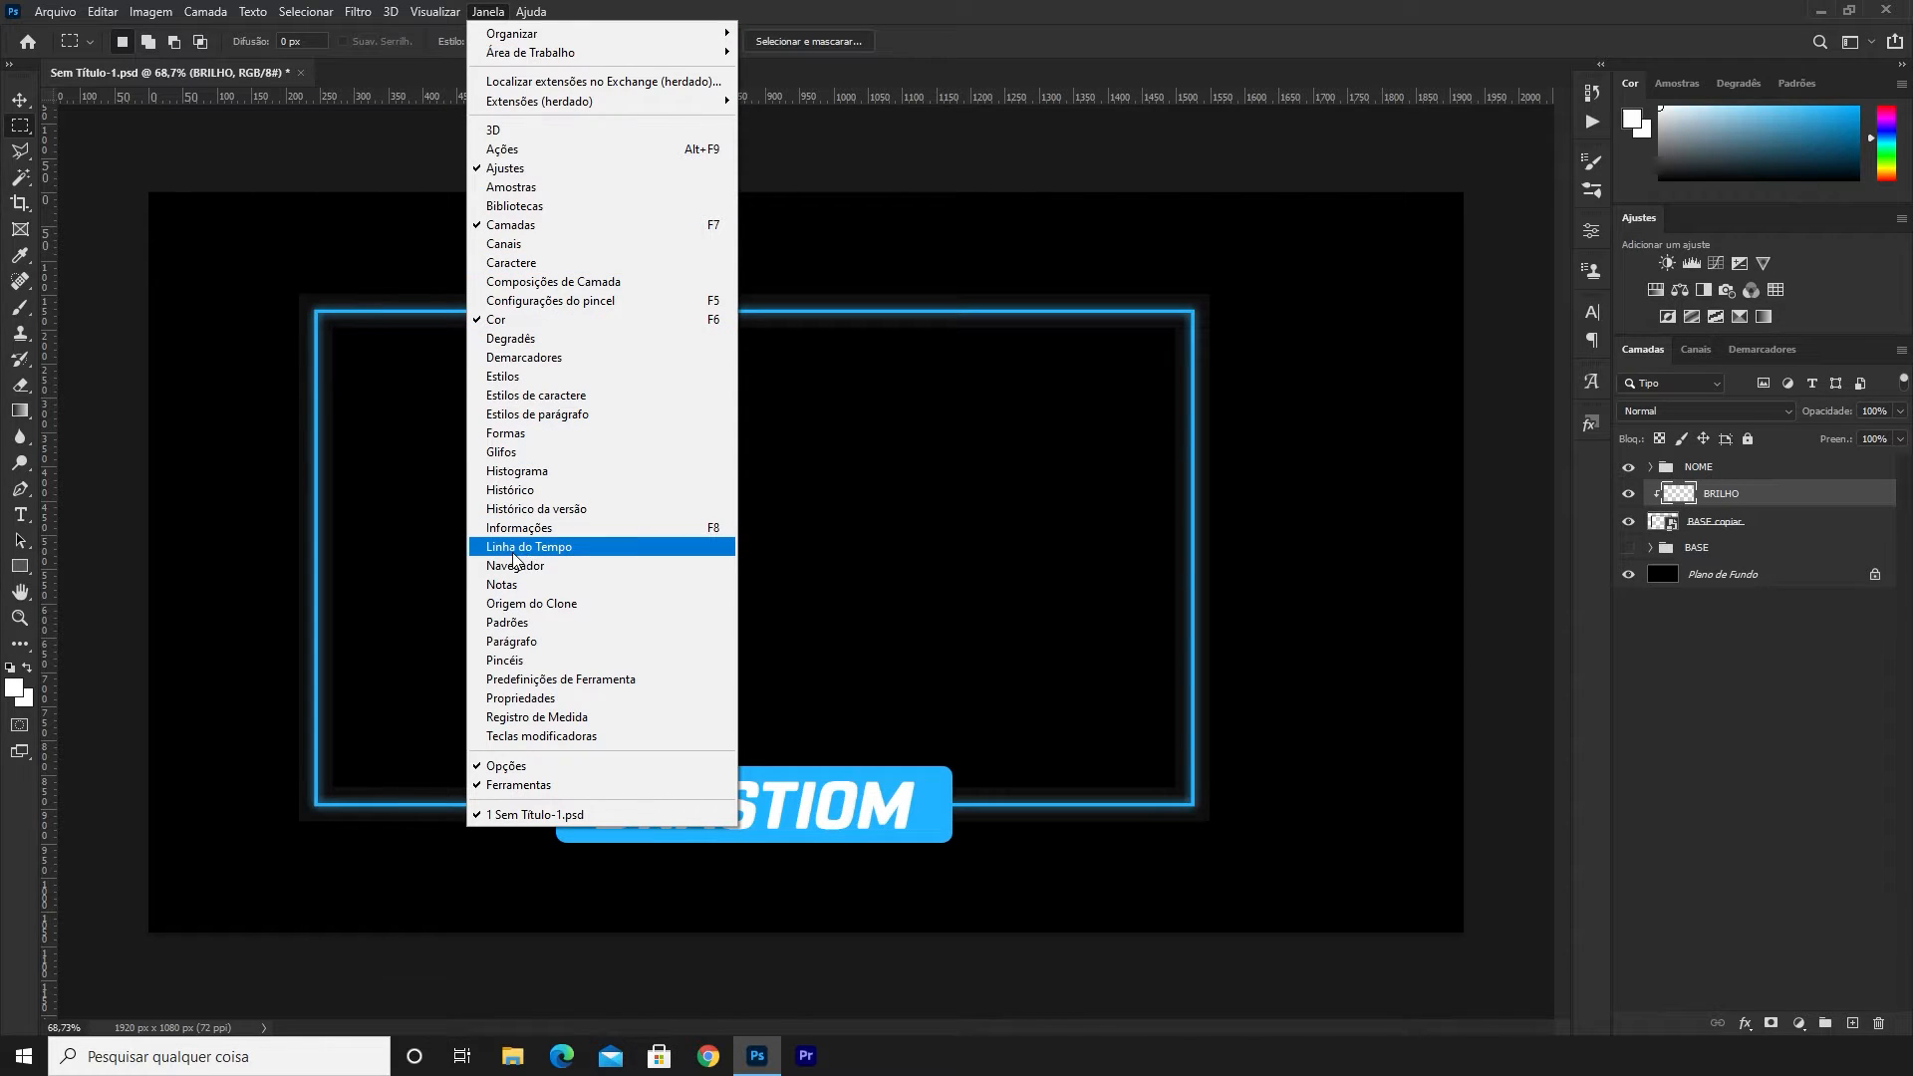
pyautogui.click(554, 546)
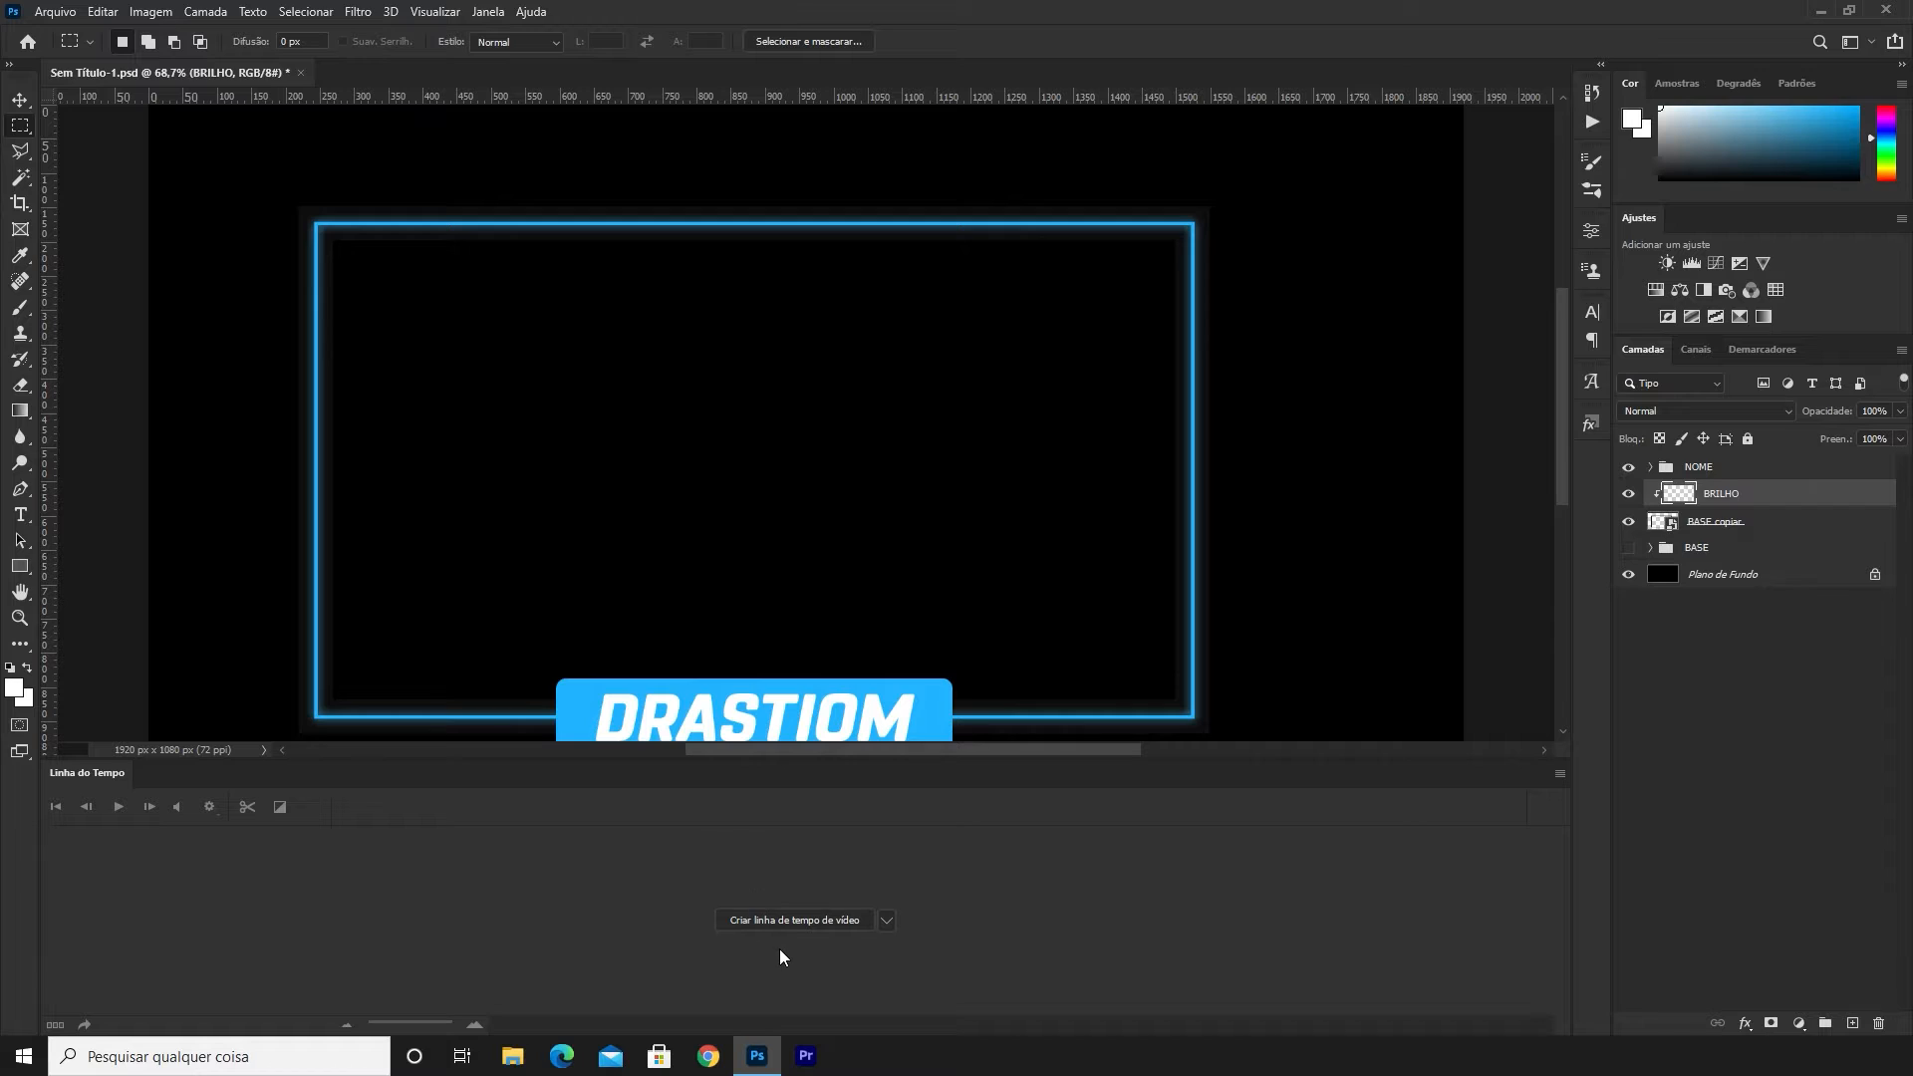
pyautogui.click(774, 922)
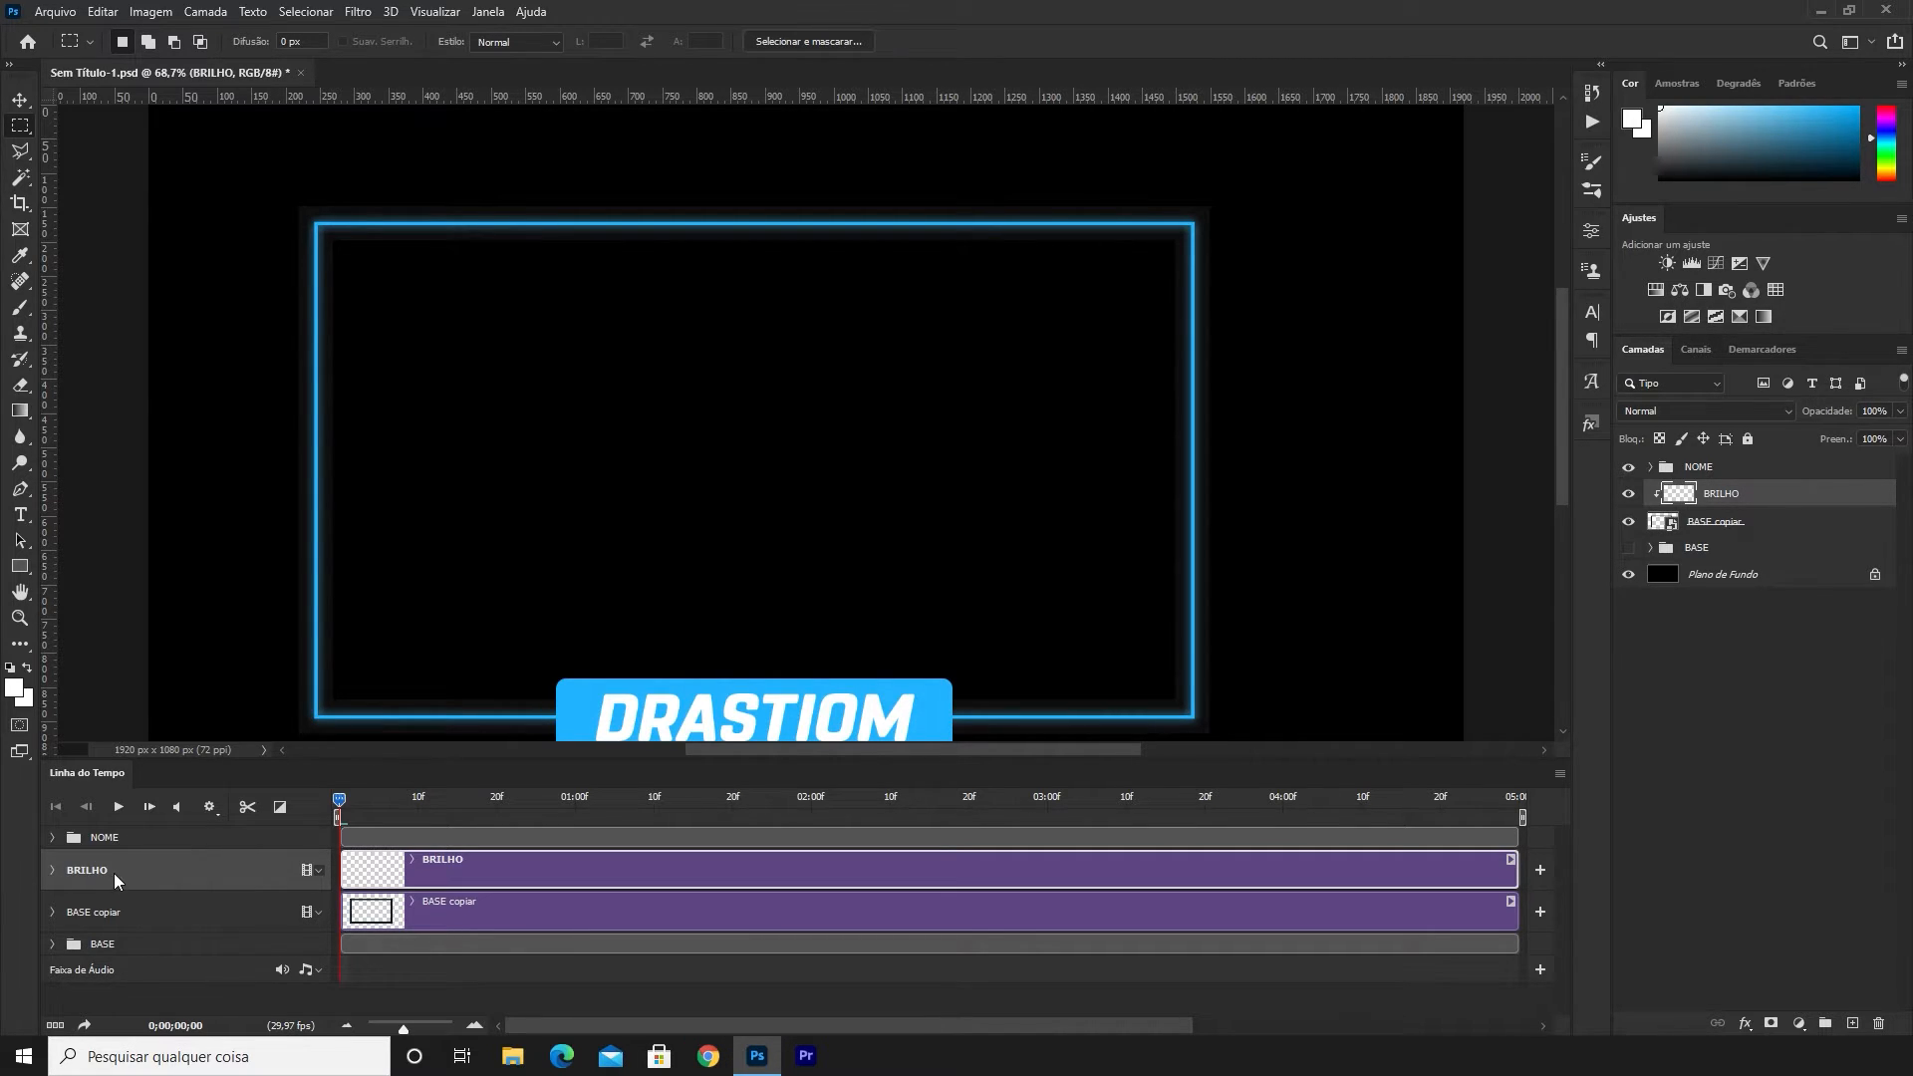
pyautogui.click(52, 871)
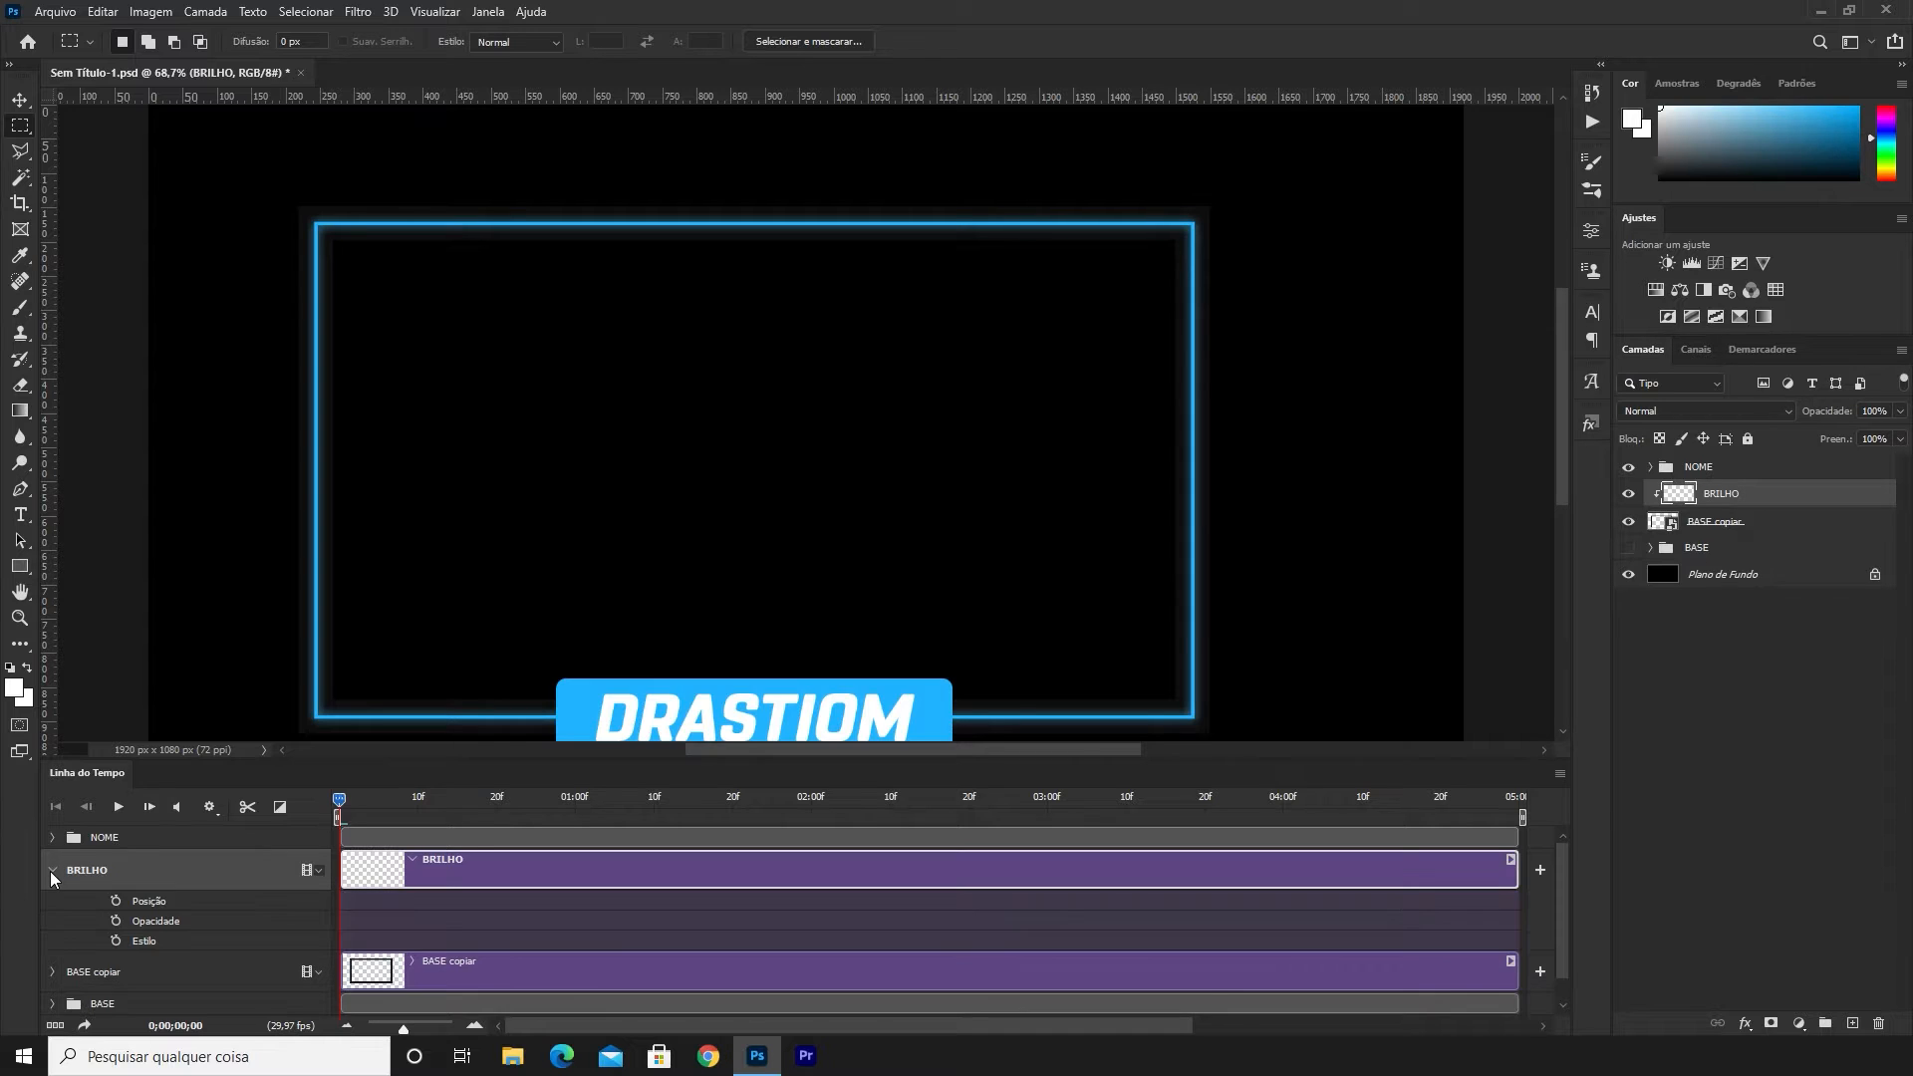
pyautogui.click(116, 902)
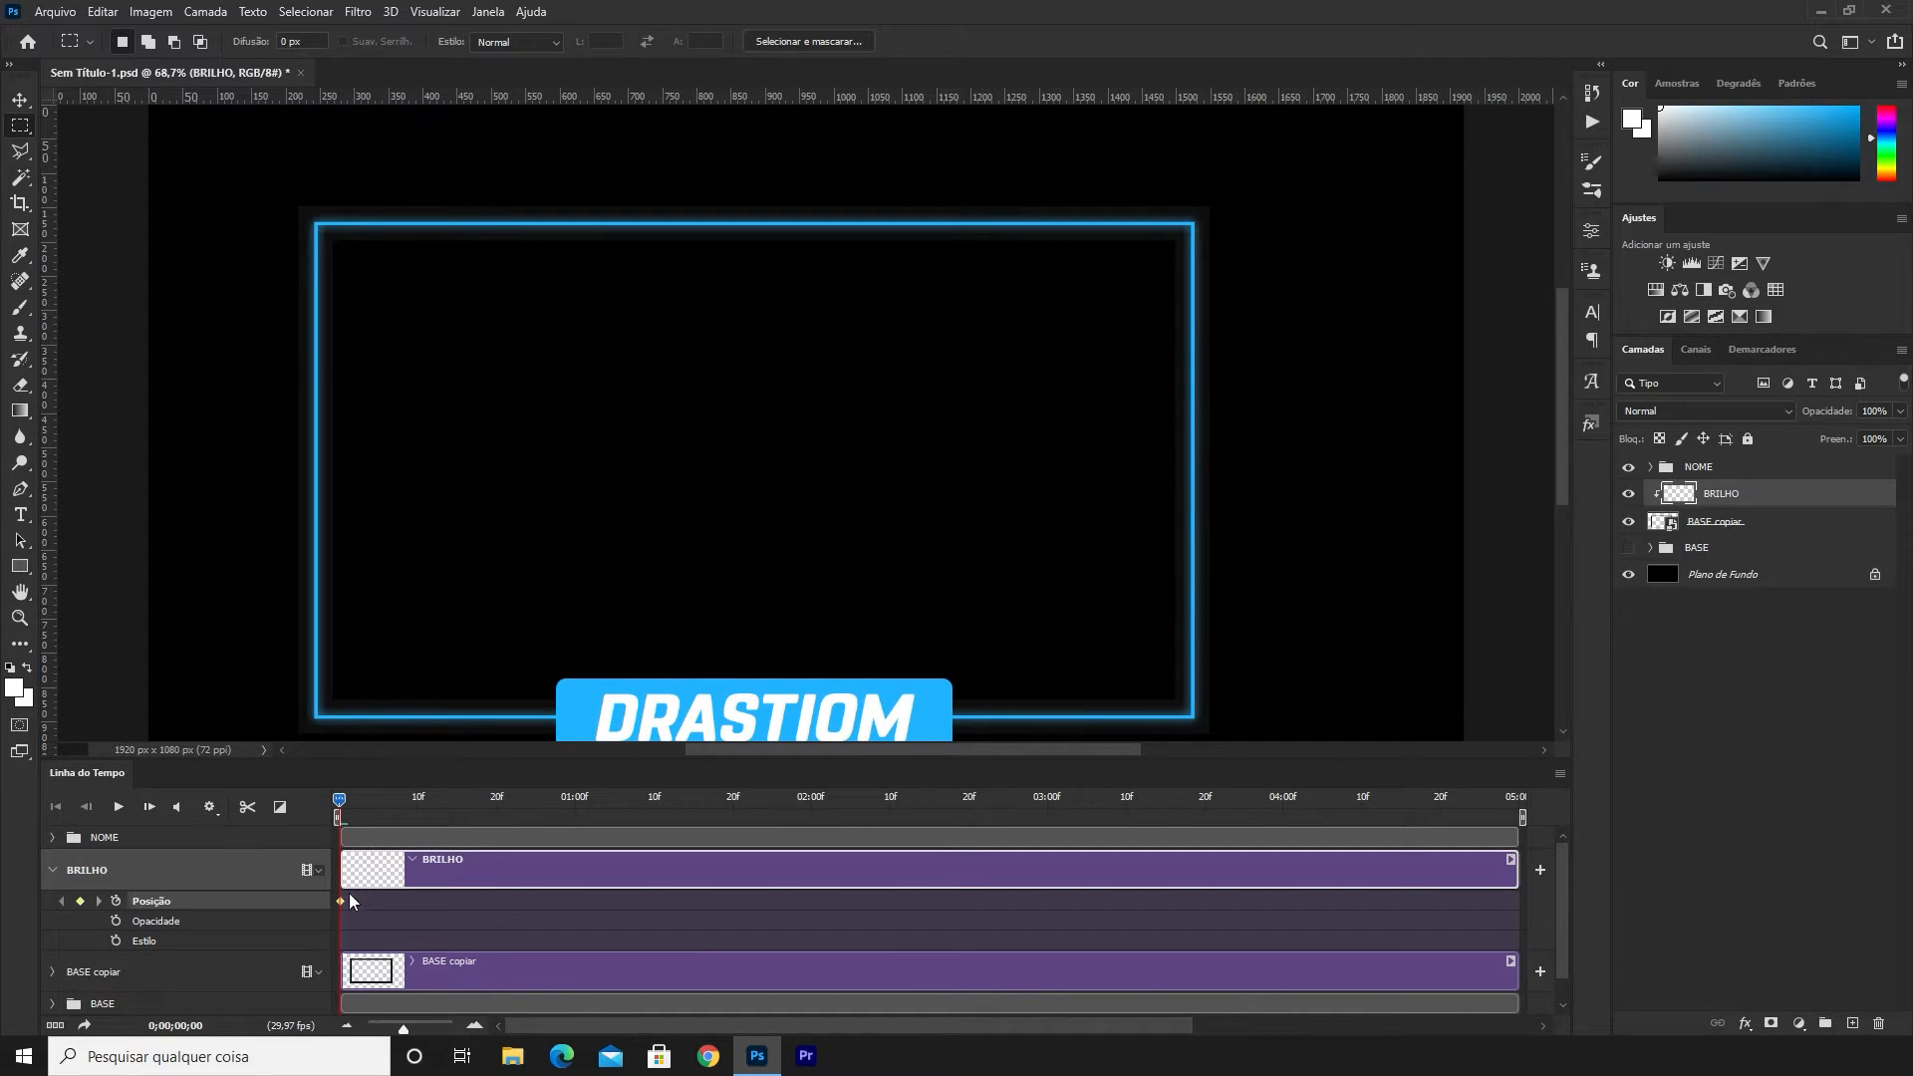
# Release the BRILHO clipping mask, shift the streak slightly right to touch the frame's upper-left corner, and clip it to BASE copiar again
pyautogui.press('v')
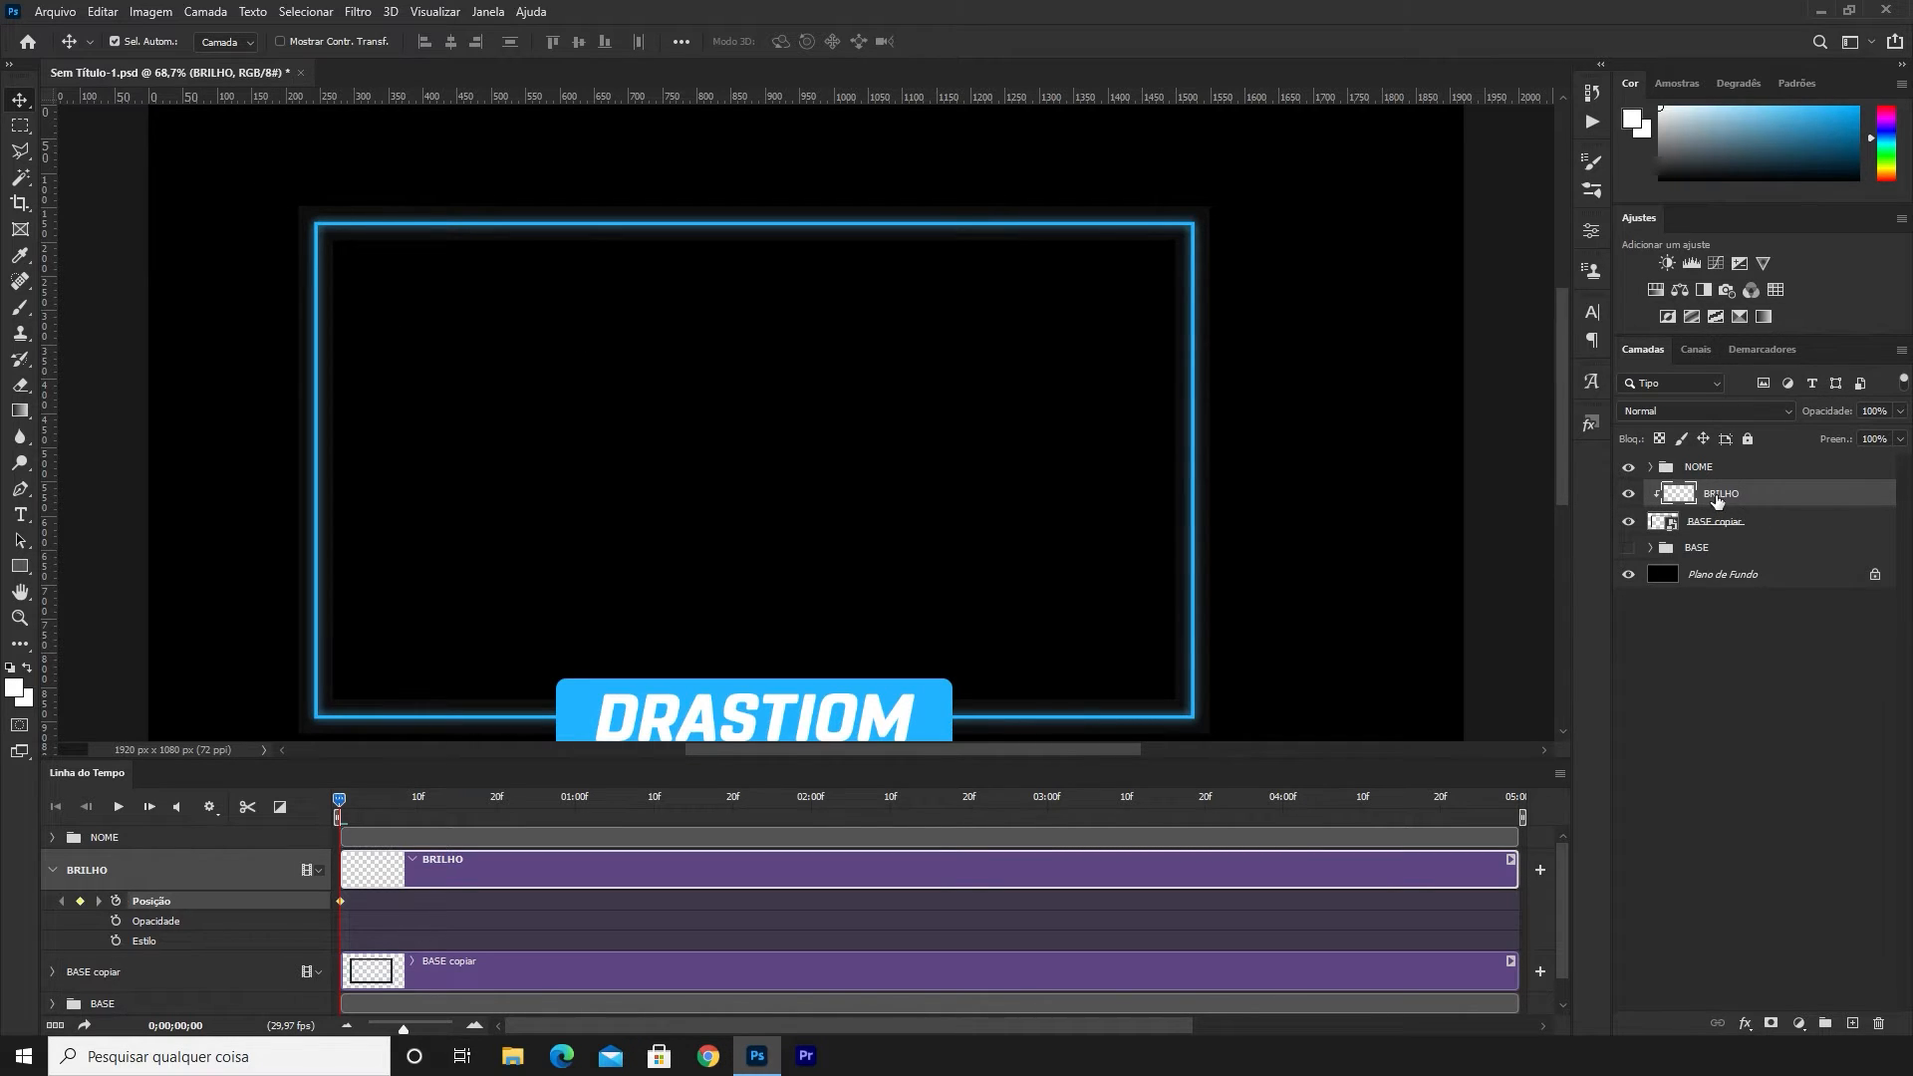
pyautogui.rightClick(1725, 495)
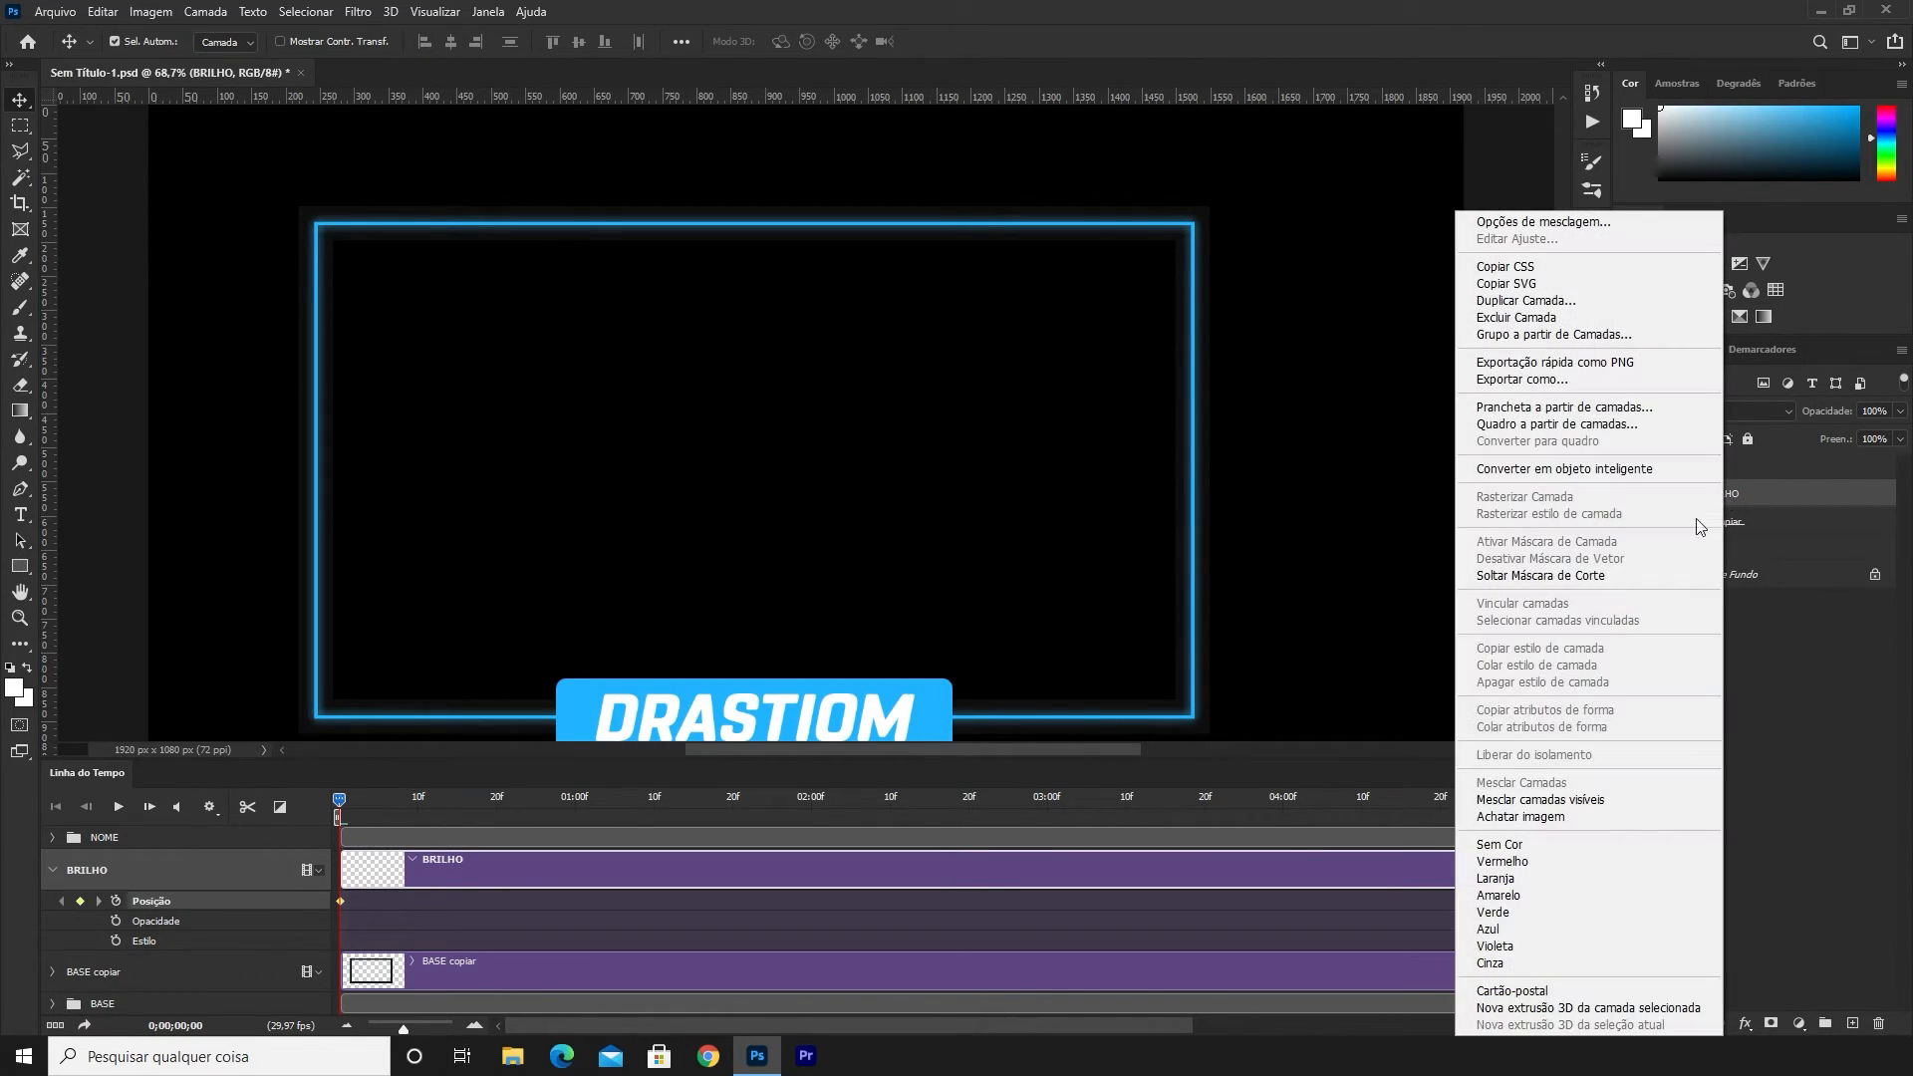
pyautogui.click(1562, 577)
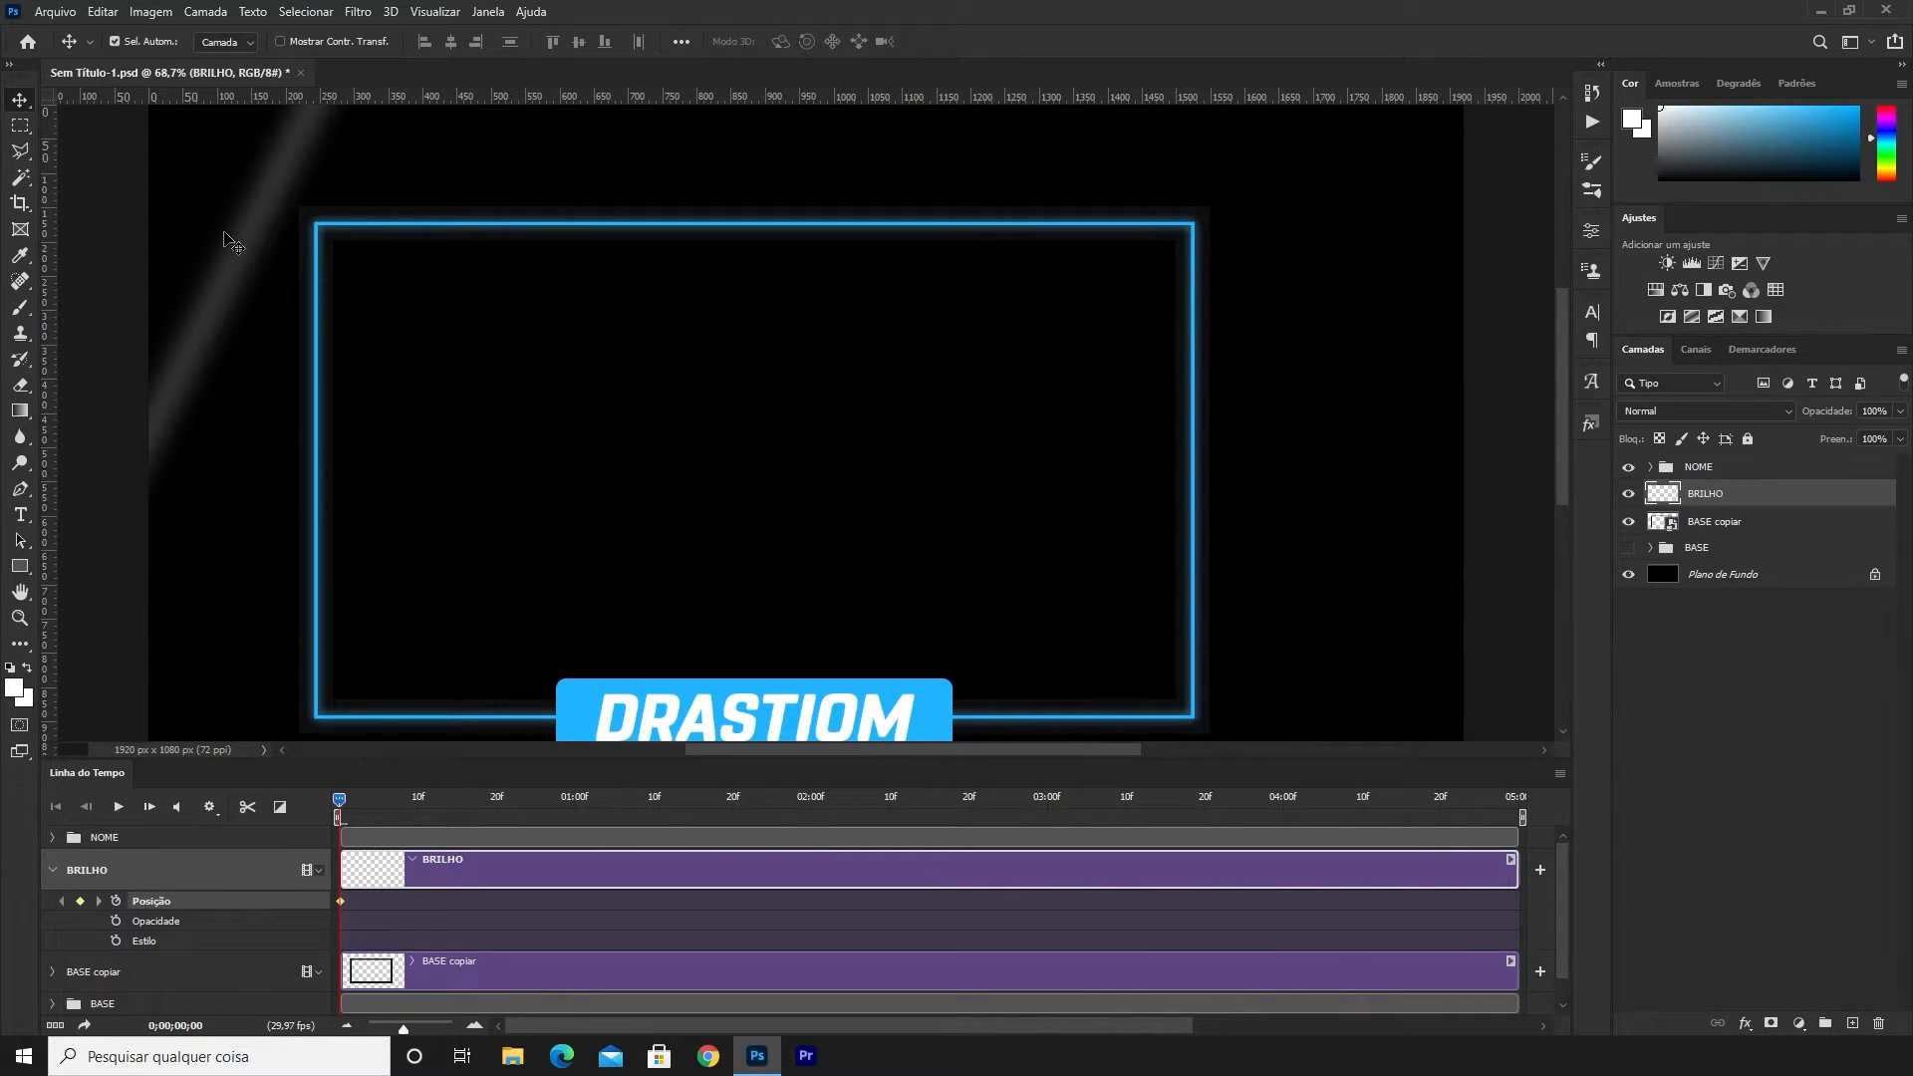
pyautogui.moveTo(264, 239); pyautogui.dragTo(296, 236)
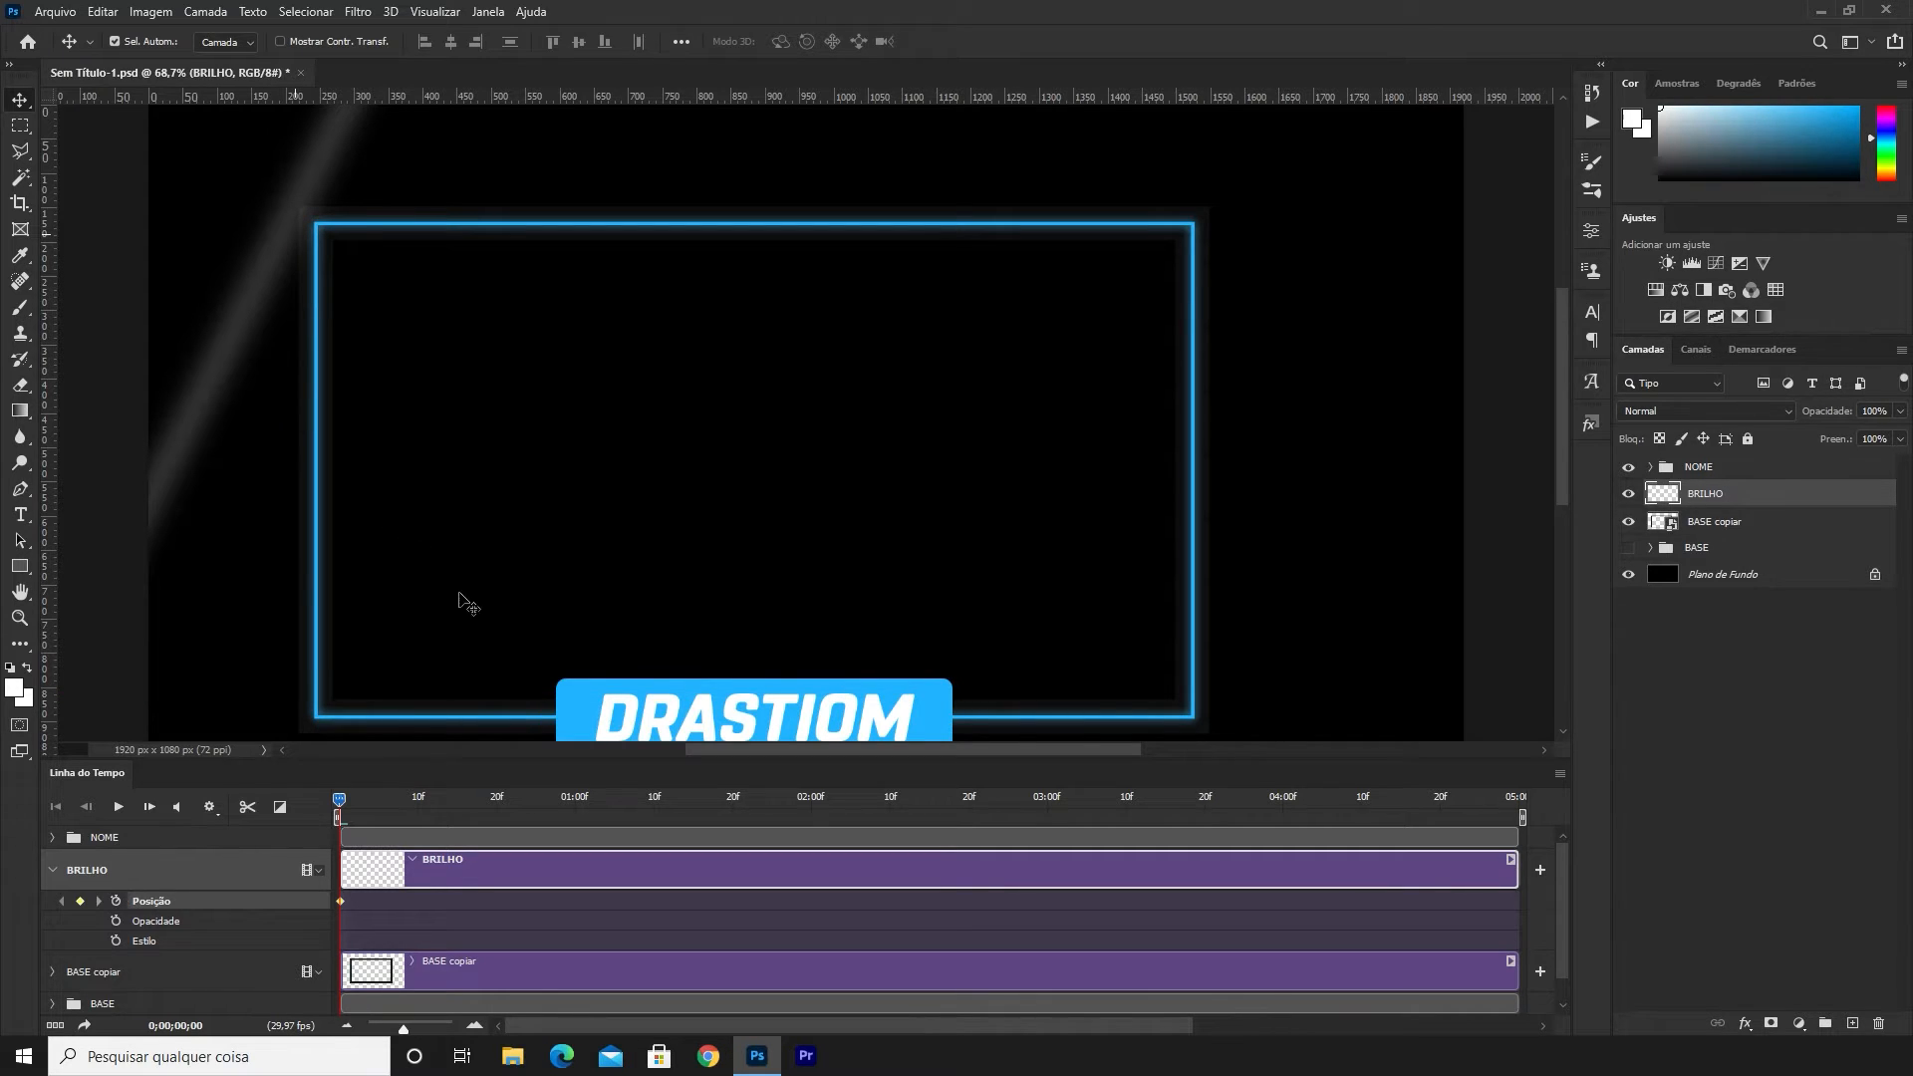
pyautogui.keyDown('alt'); pyautogui.click(1664, 509); pyautogui.keyUp('alt')
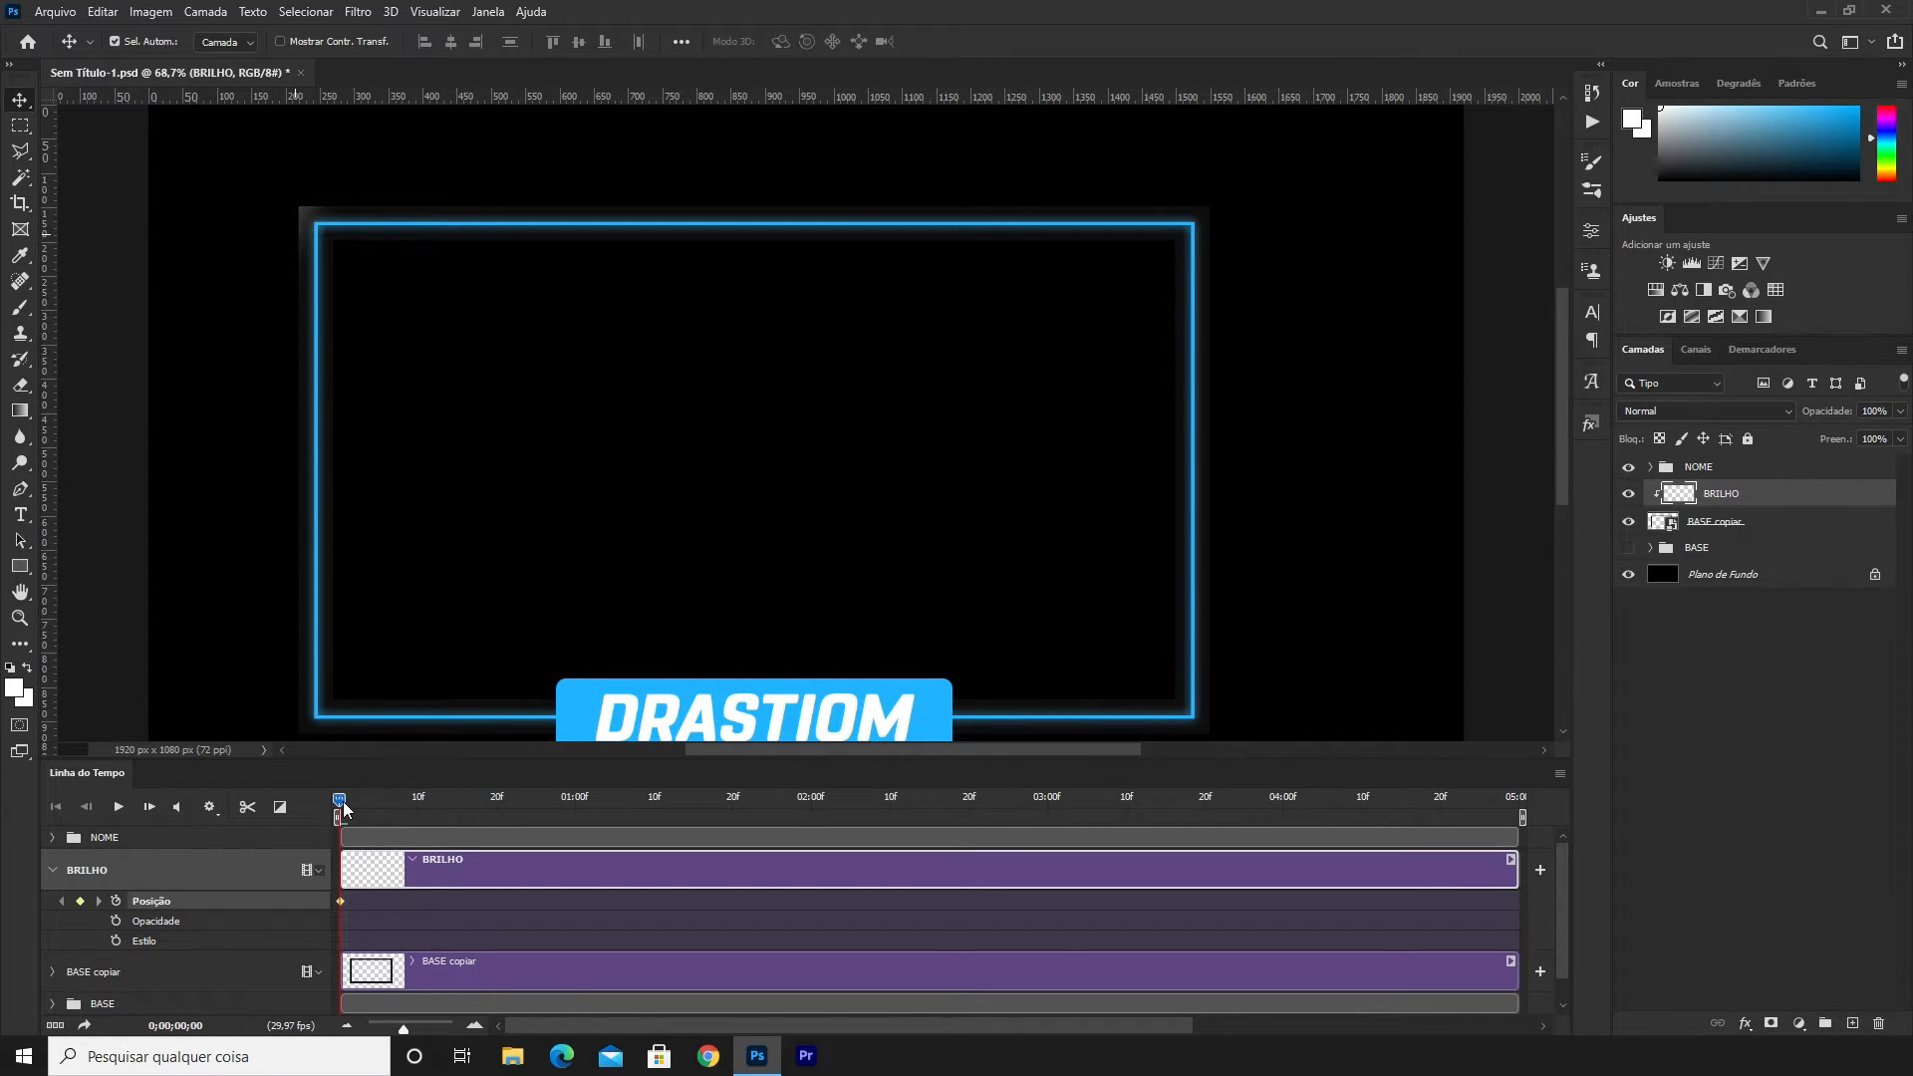
# Keyframe the BRILHO streak sweeping diagonally across the frame at about frame 19 and past its lower-right corner at 0;00;01;03
pyautogui.moveTo(350, 806); pyautogui.dragTo(490, 809)
pyautogui.moveTo(315, 228); pyautogui.dragTo(1042, 600)
pyautogui.moveTo(490, 809); pyautogui.dragTo(598, 825)
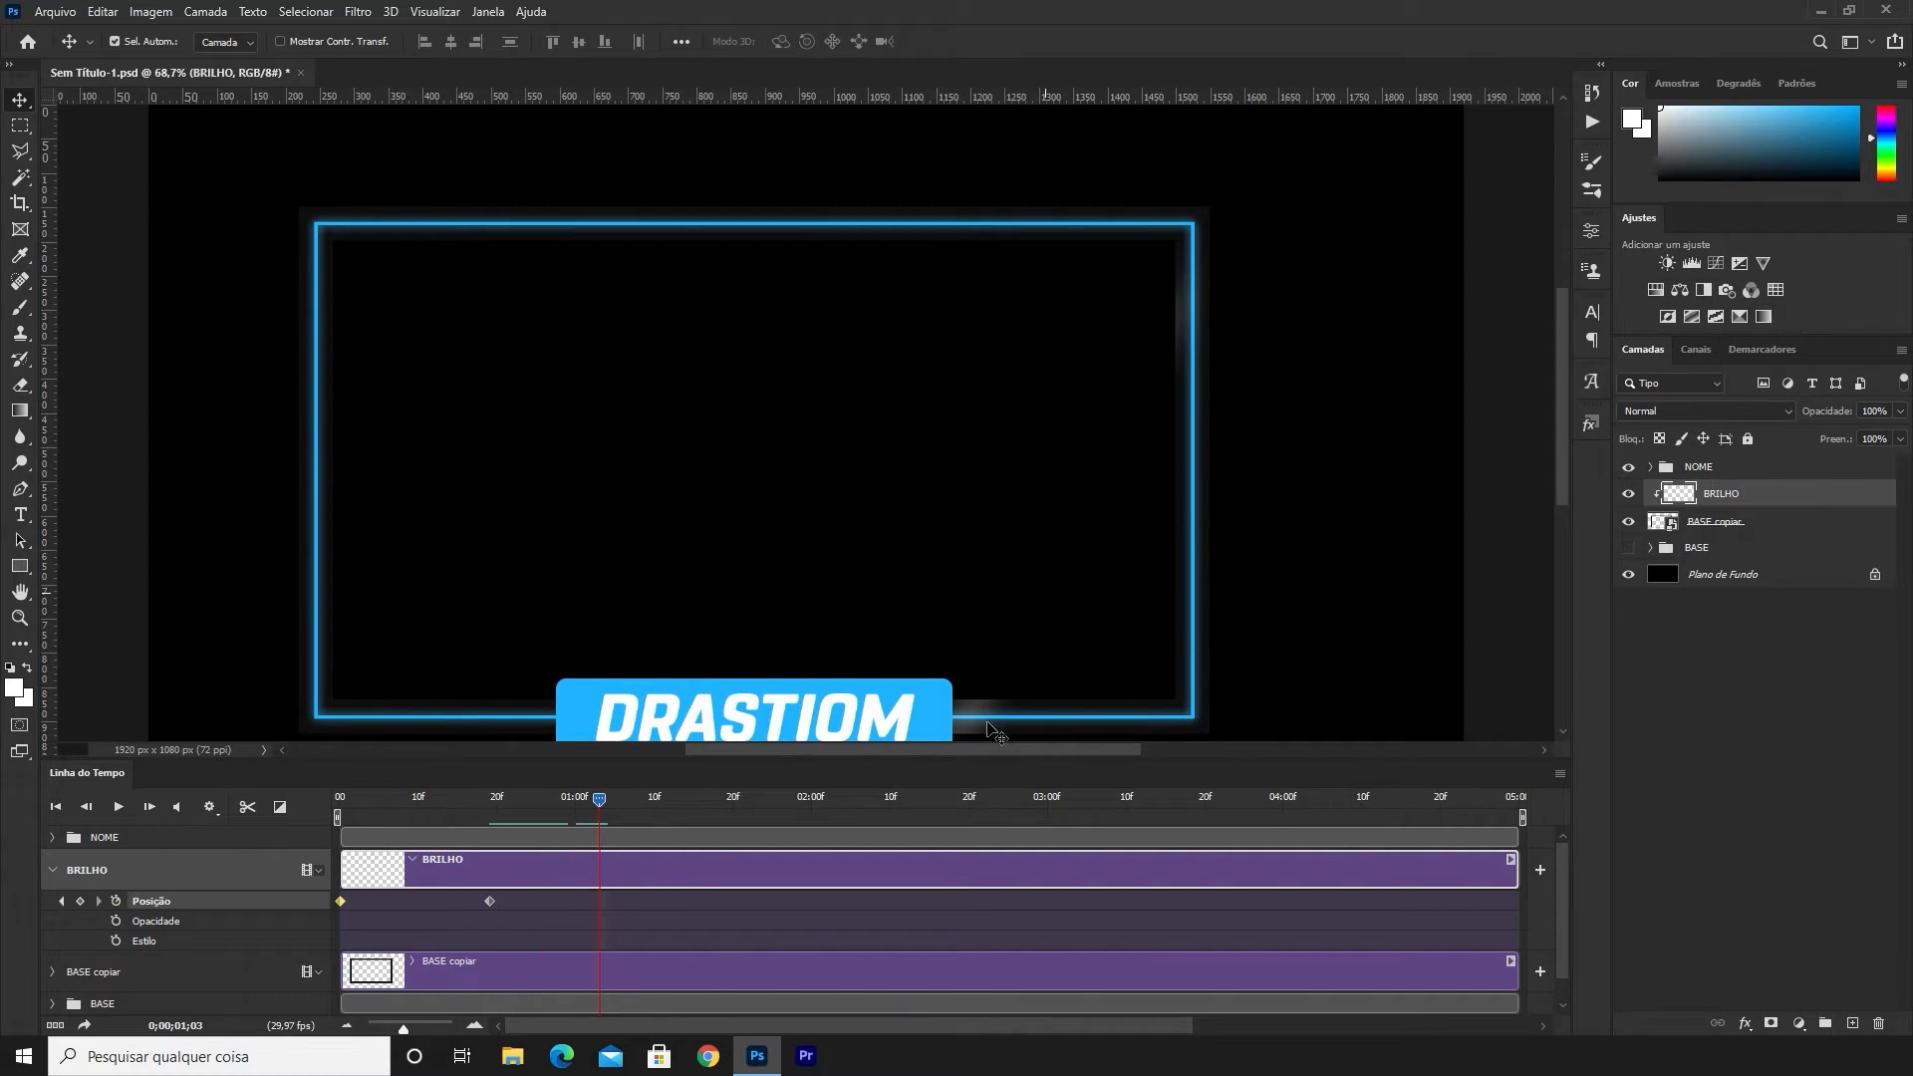
pyautogui.scroll(-1, 1036, 742)
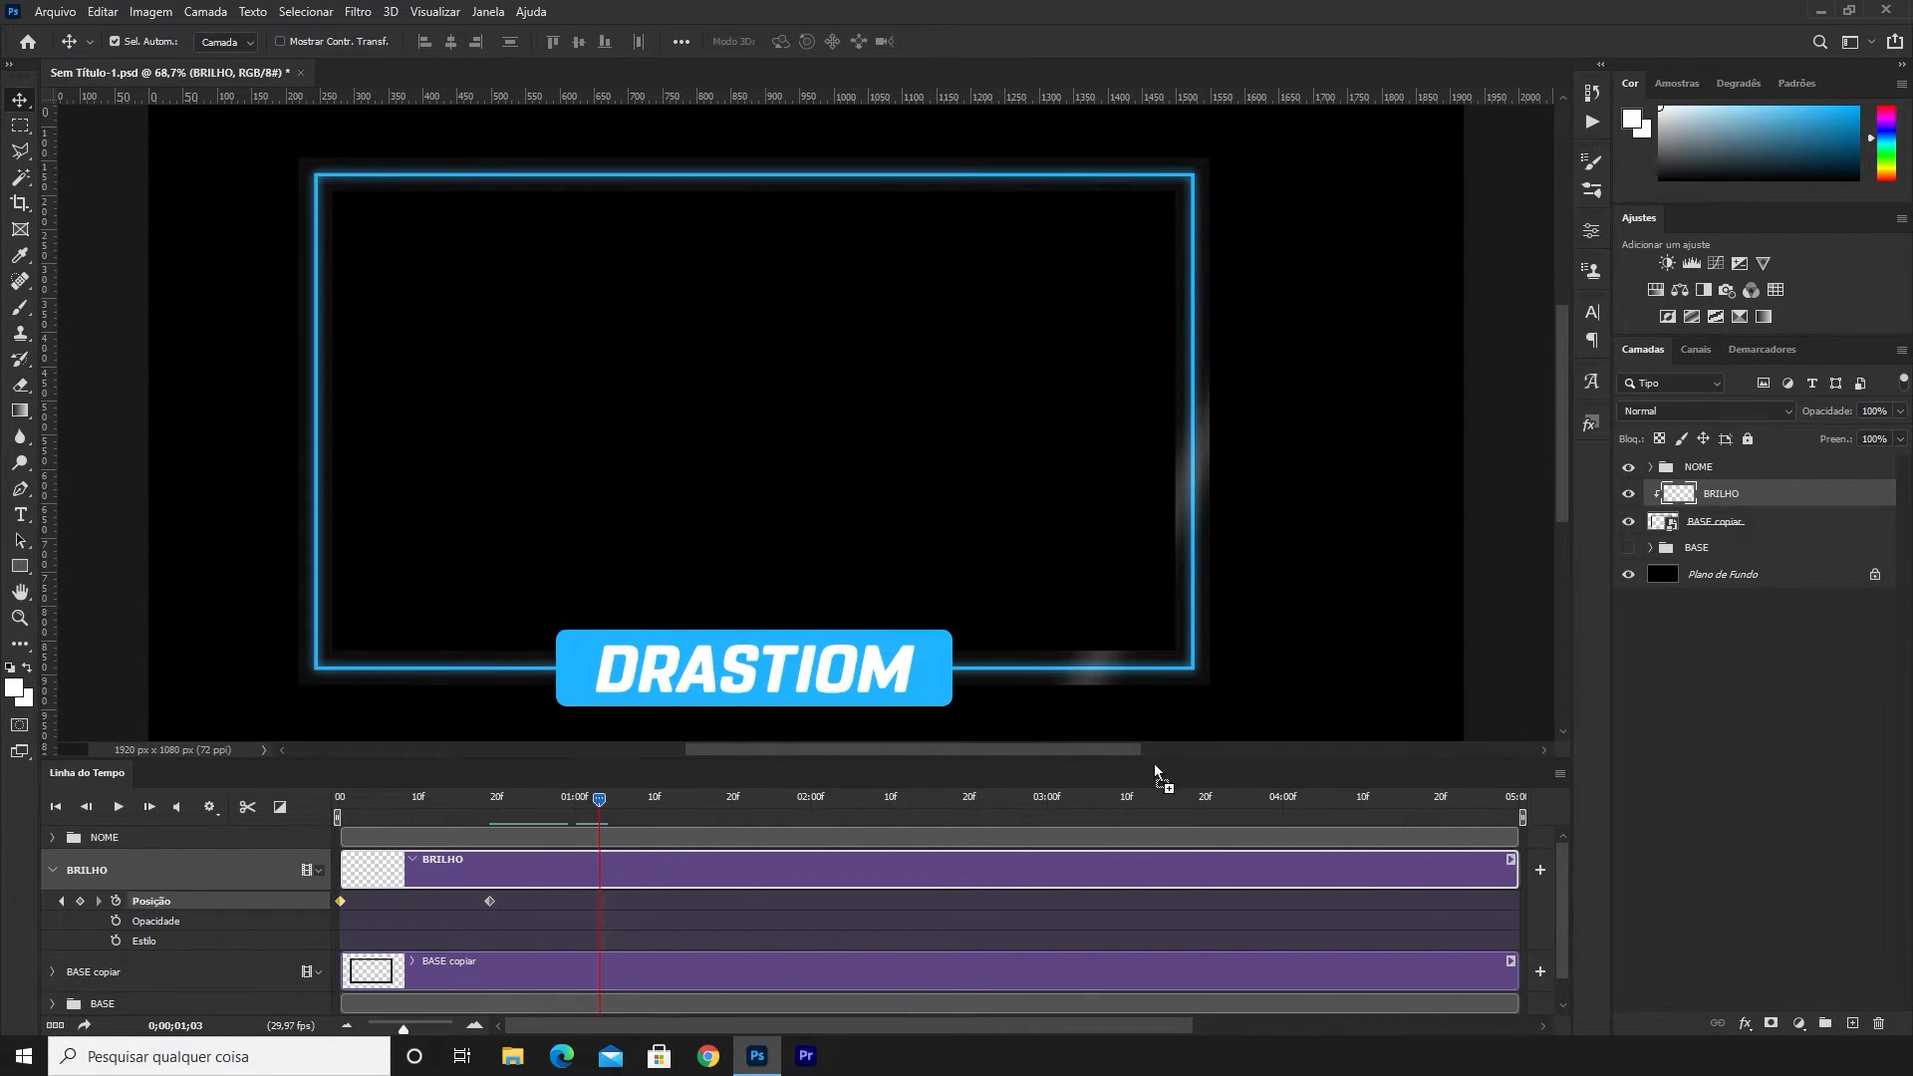
pyautogui.scroll(-1, 1161, 728)
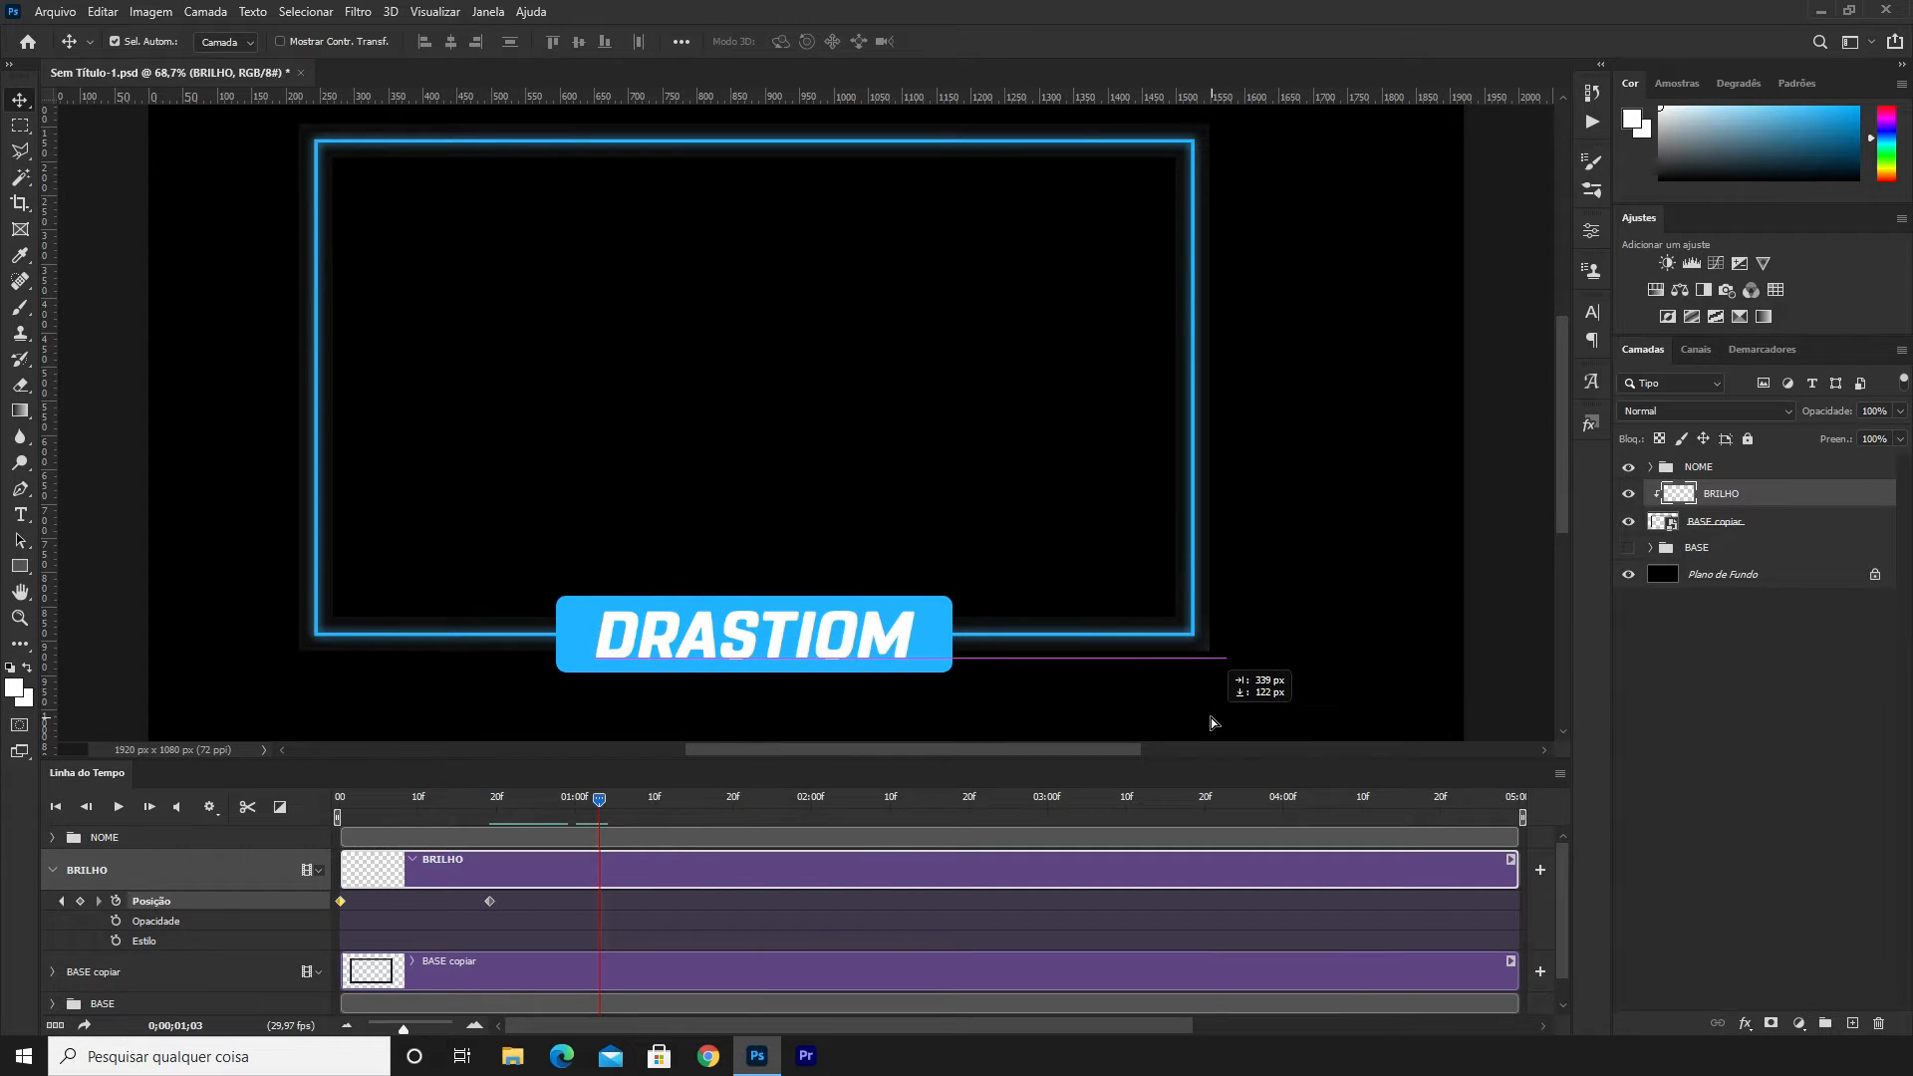
pyautogui.moveTo(1206, 718); pyautogui.dragTo(1208, 718)
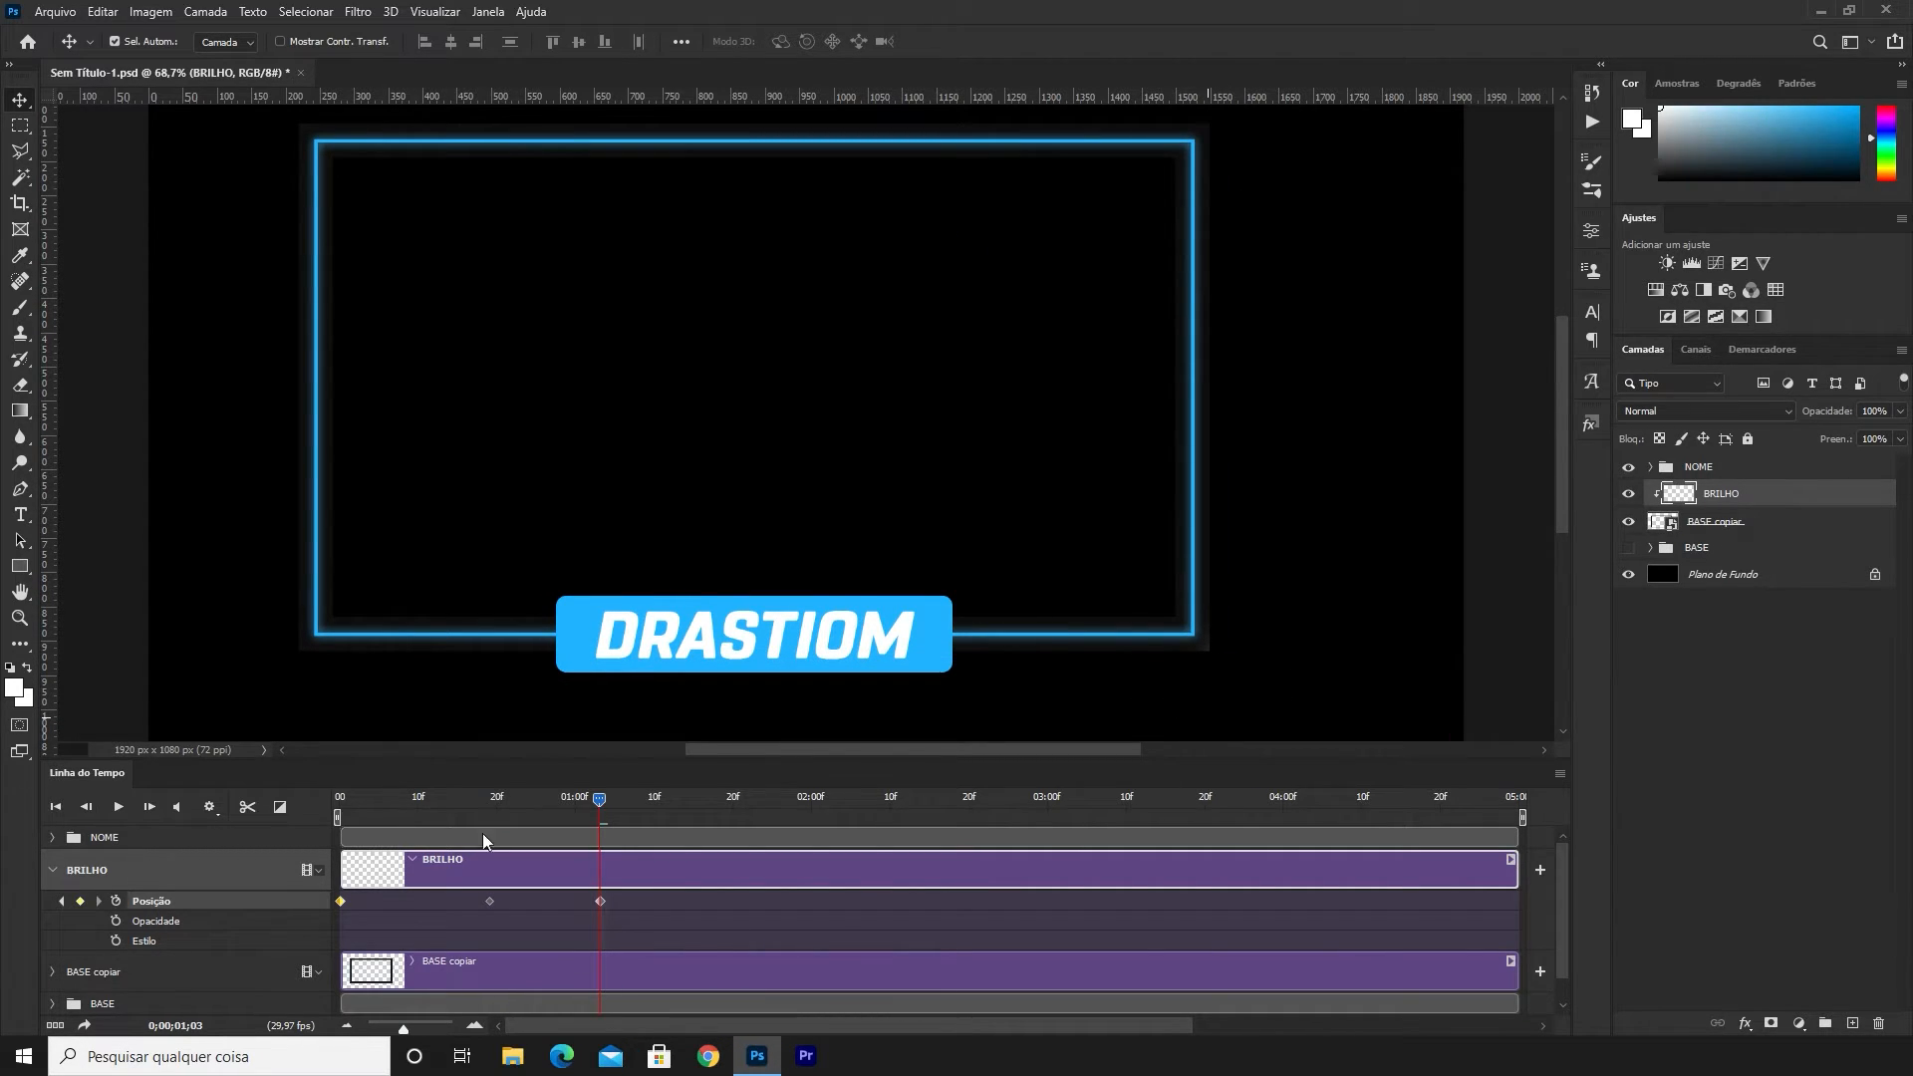
# Play the timeline from the start several times to review the shine sweeping across the frame border
pyautogui.moveTo(618, 805); pyautogui.dragTo(197, 807)
pyautogui.scroll(-1, 1121, 538)
pyautogui.scroll(-1, 977, 529)
pyautogui.scroll(1, 1046, 534)
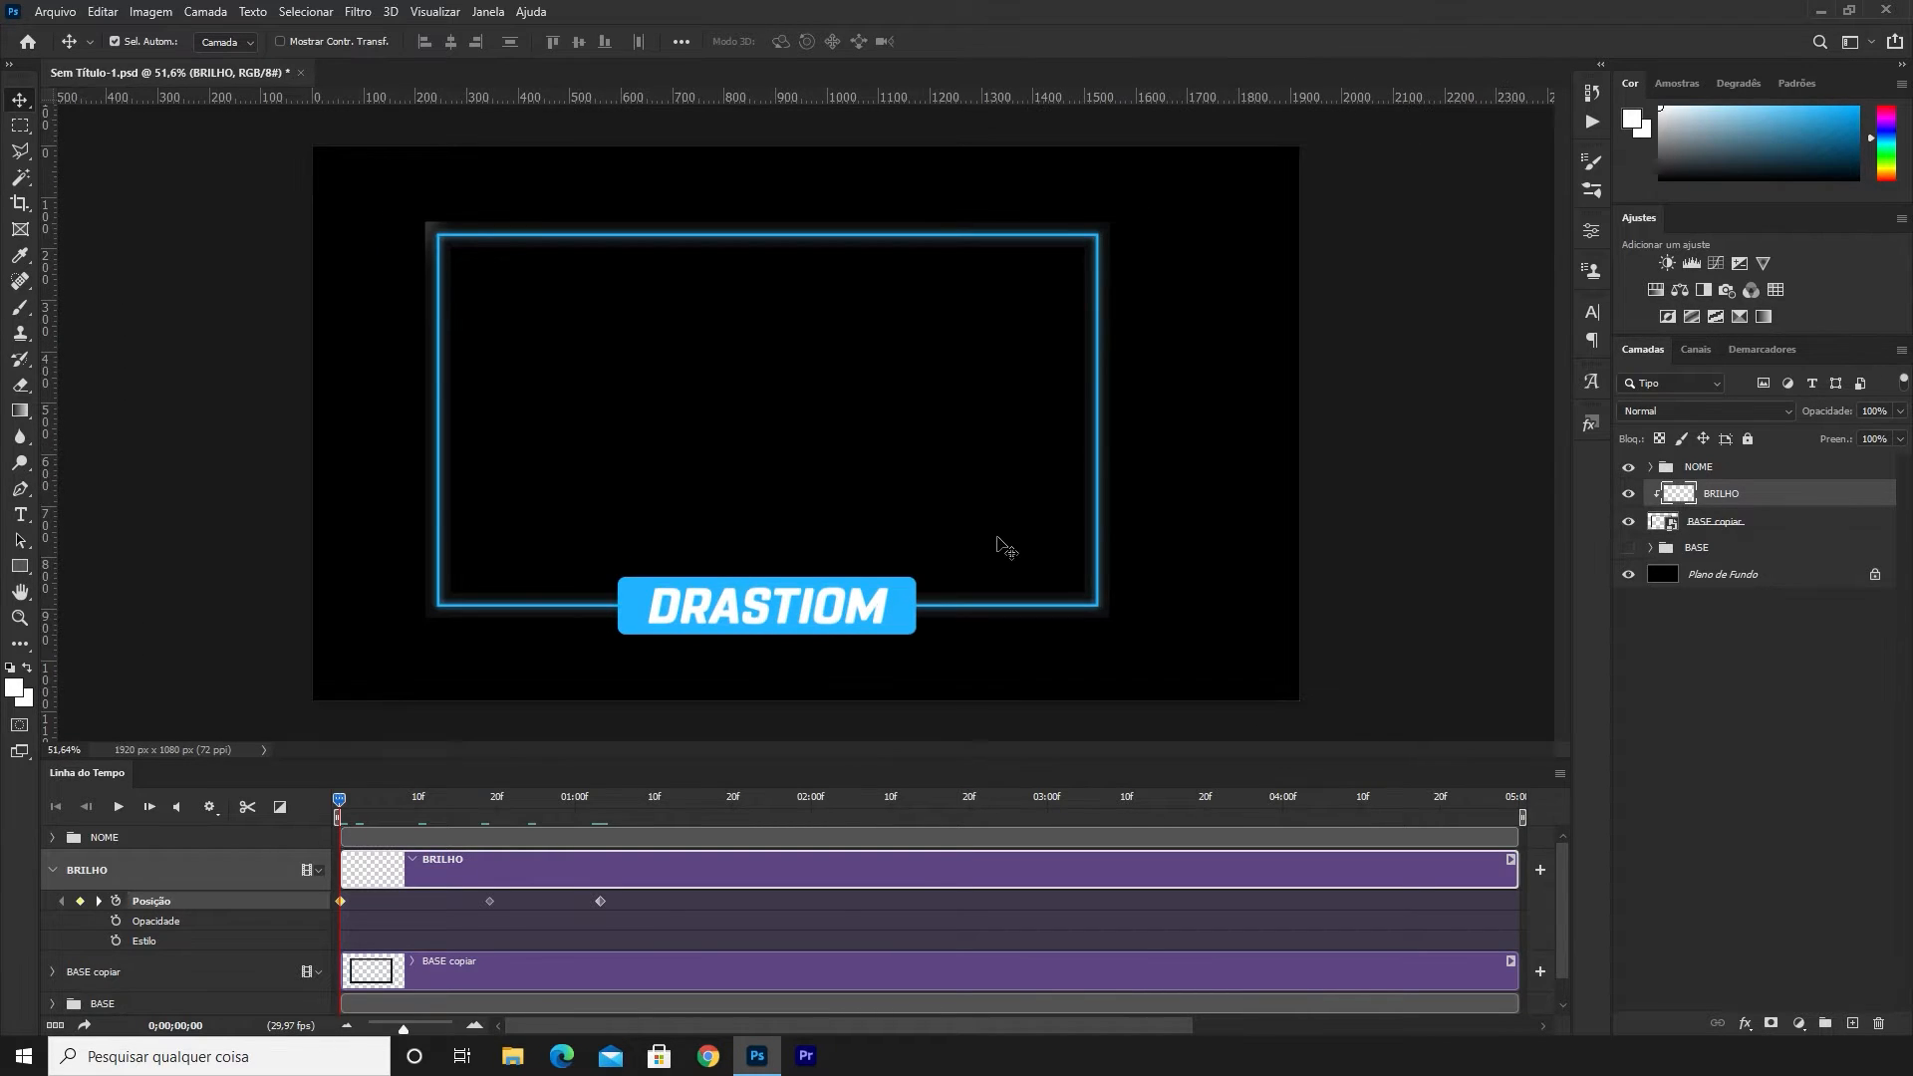
pyautogui.press('space')
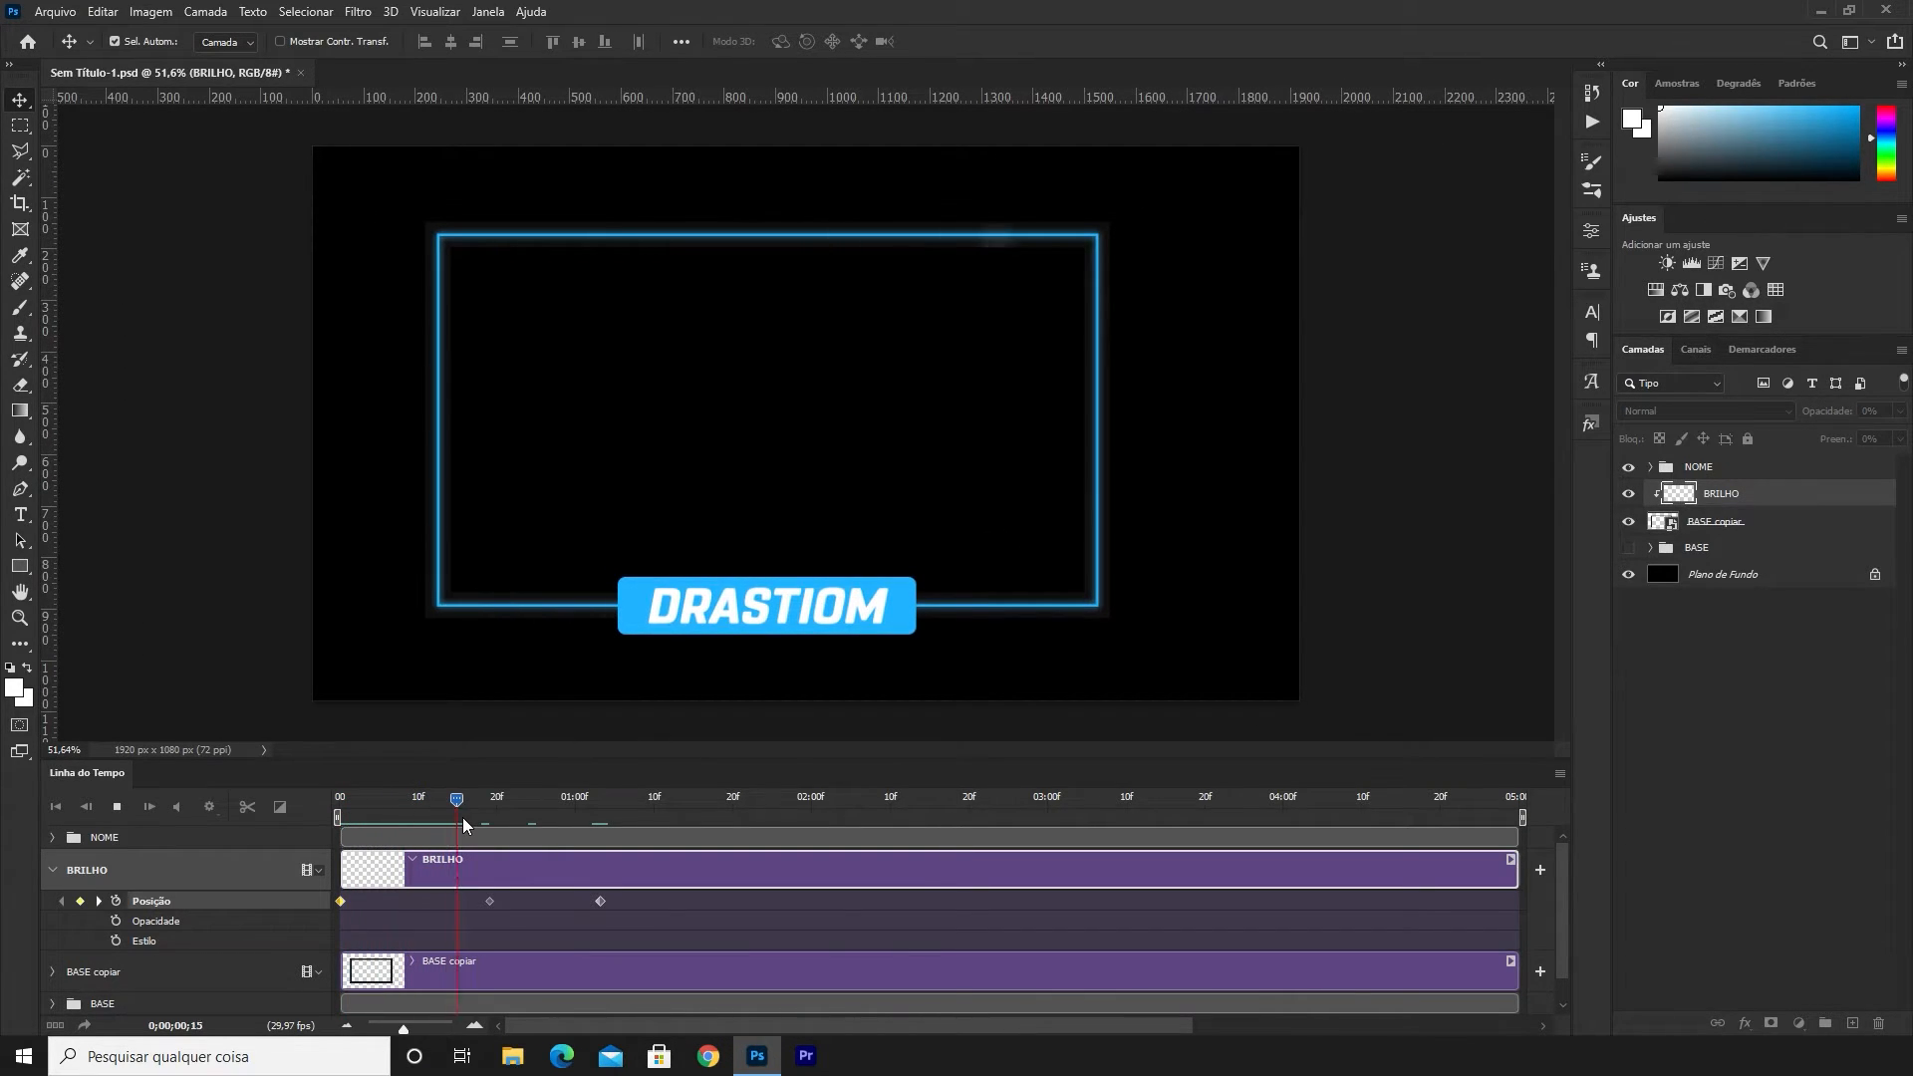
pyautogui.press('space')
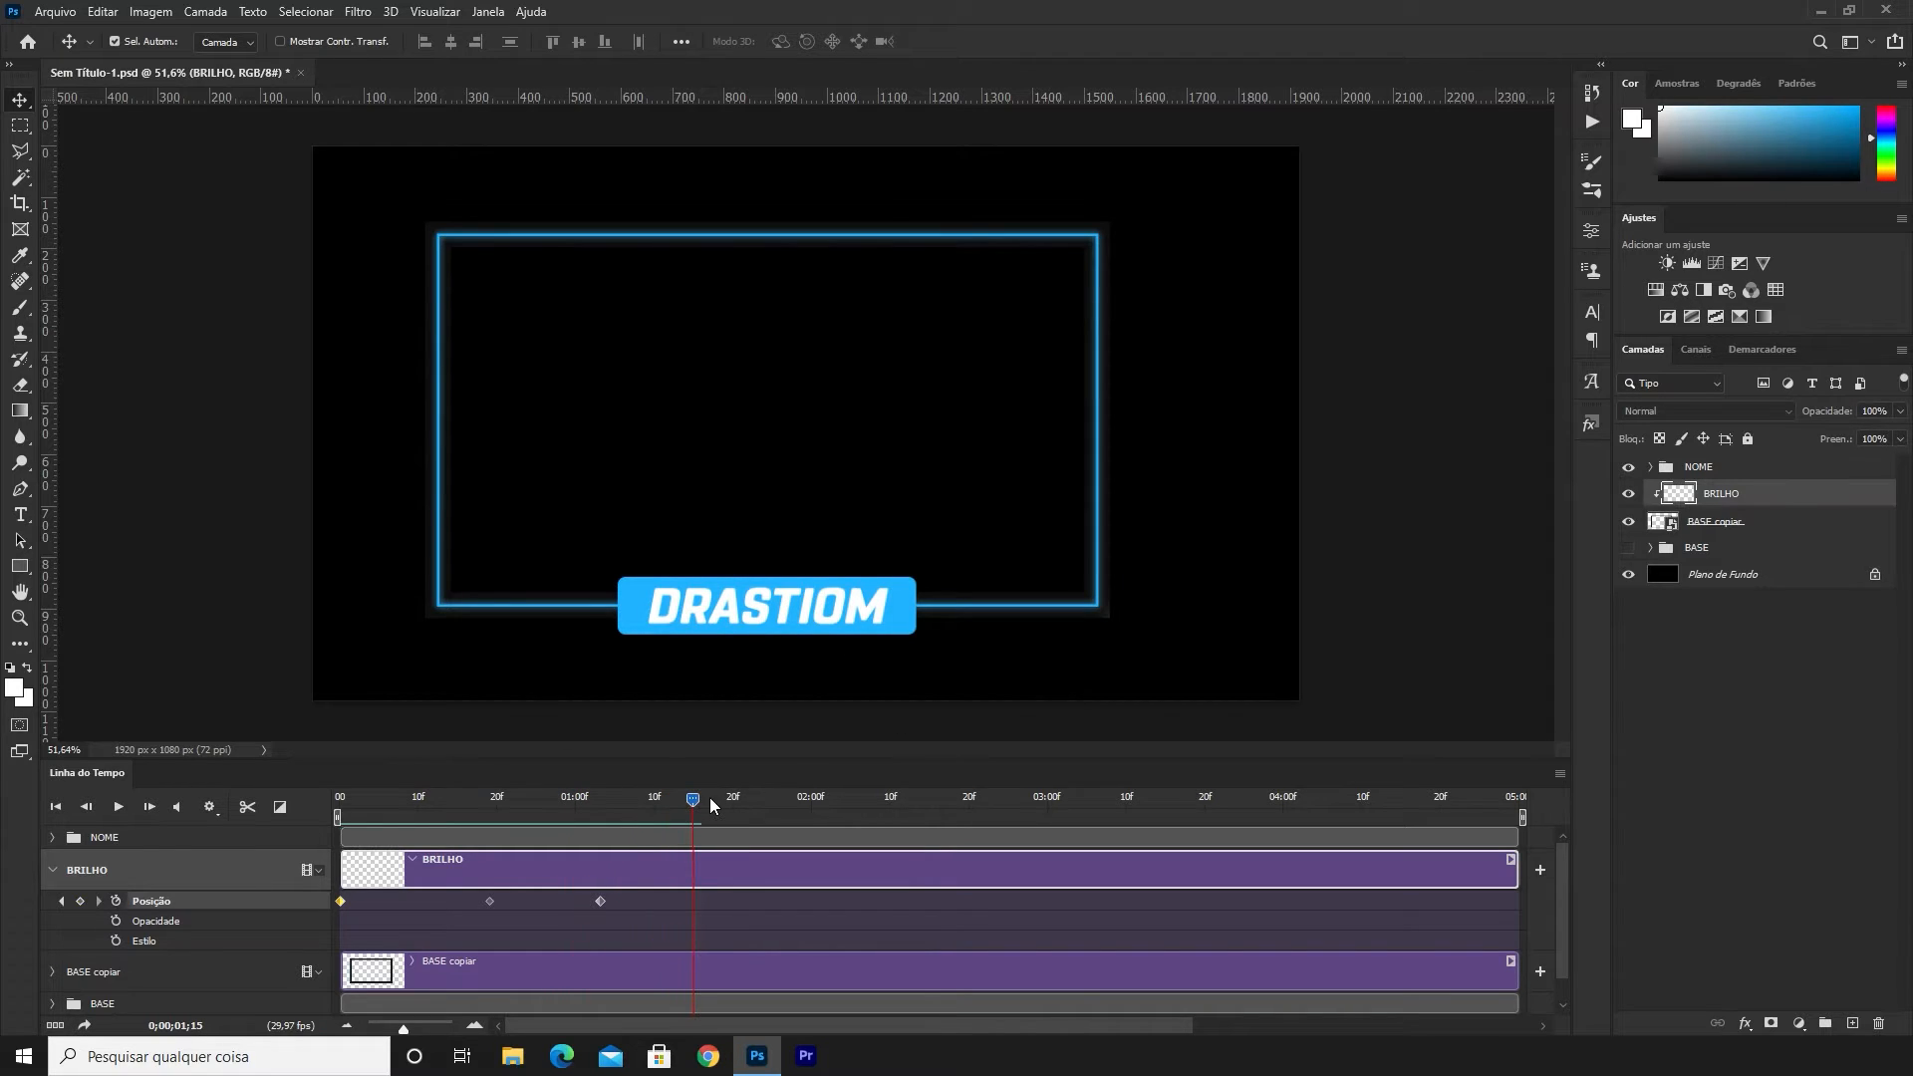
pyautogui.press('space')
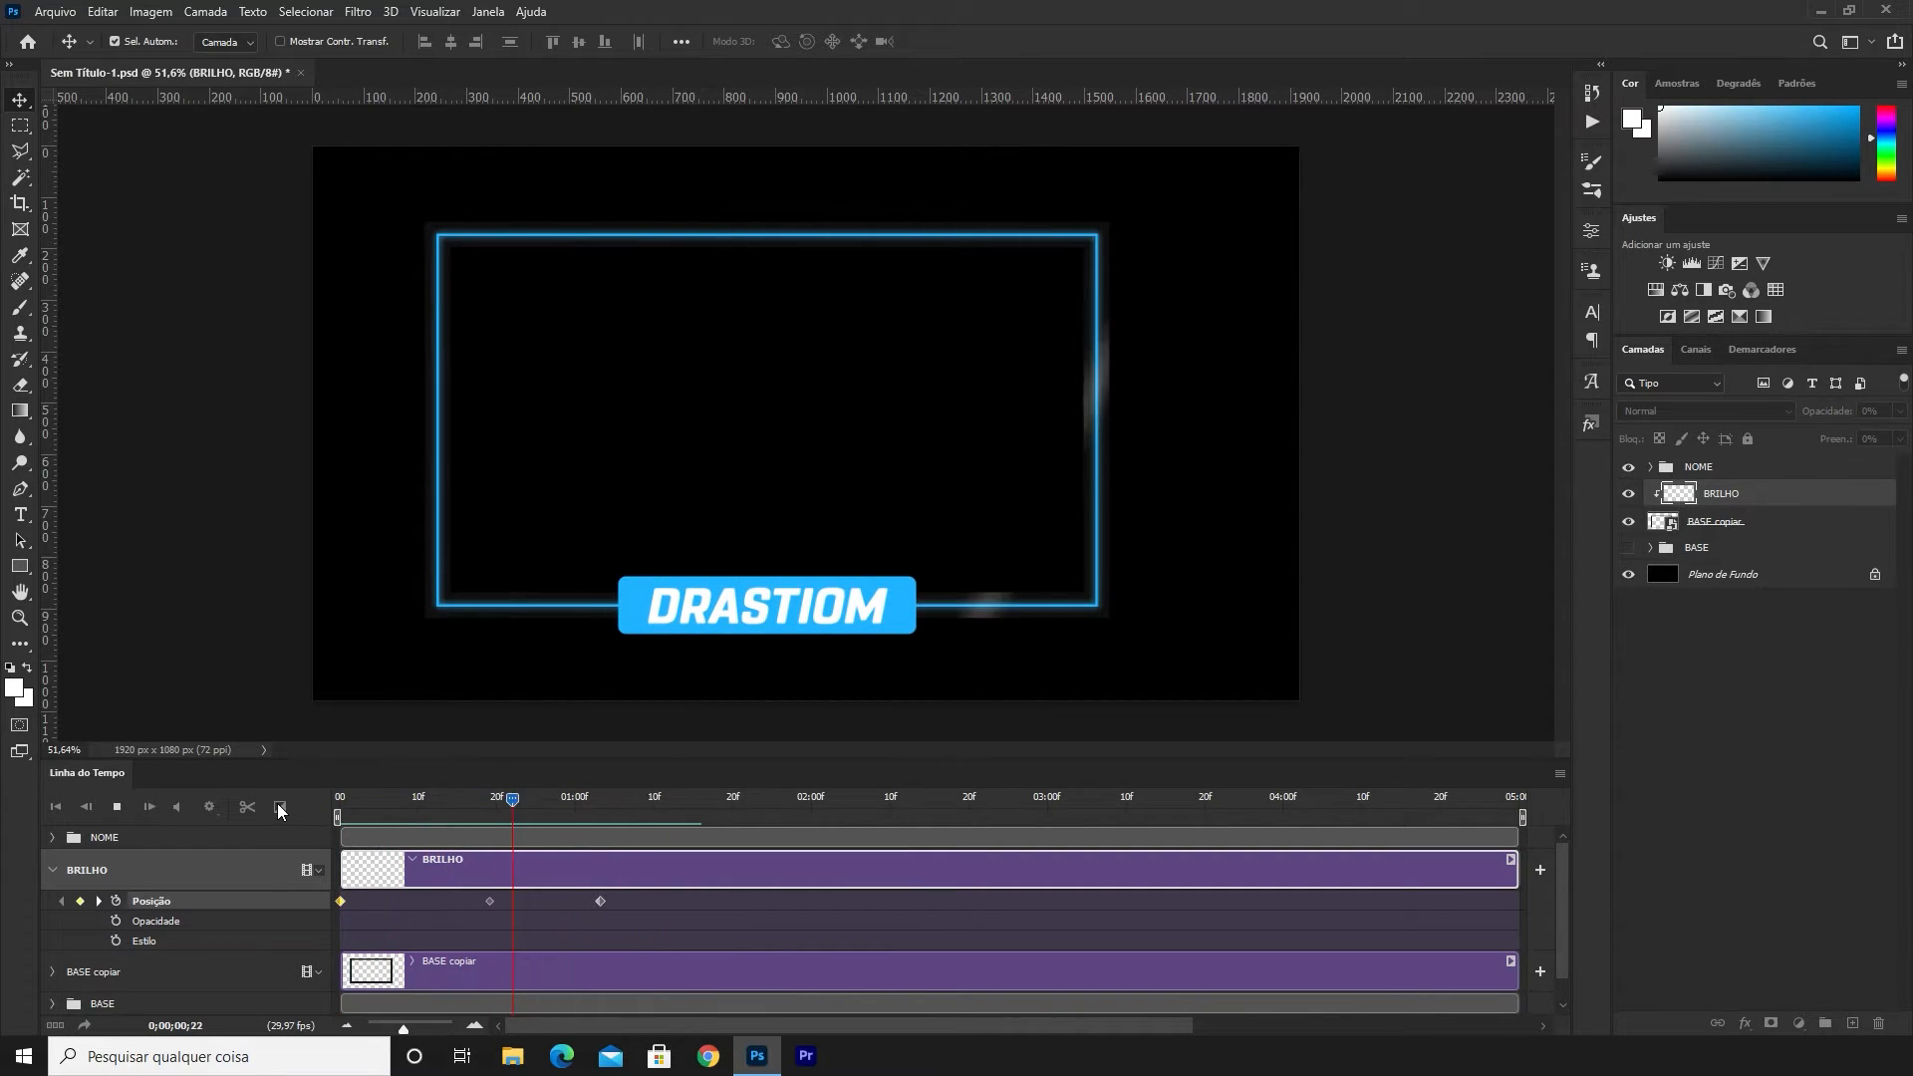
pyautogui.press('space')
pyautogui.press('space')
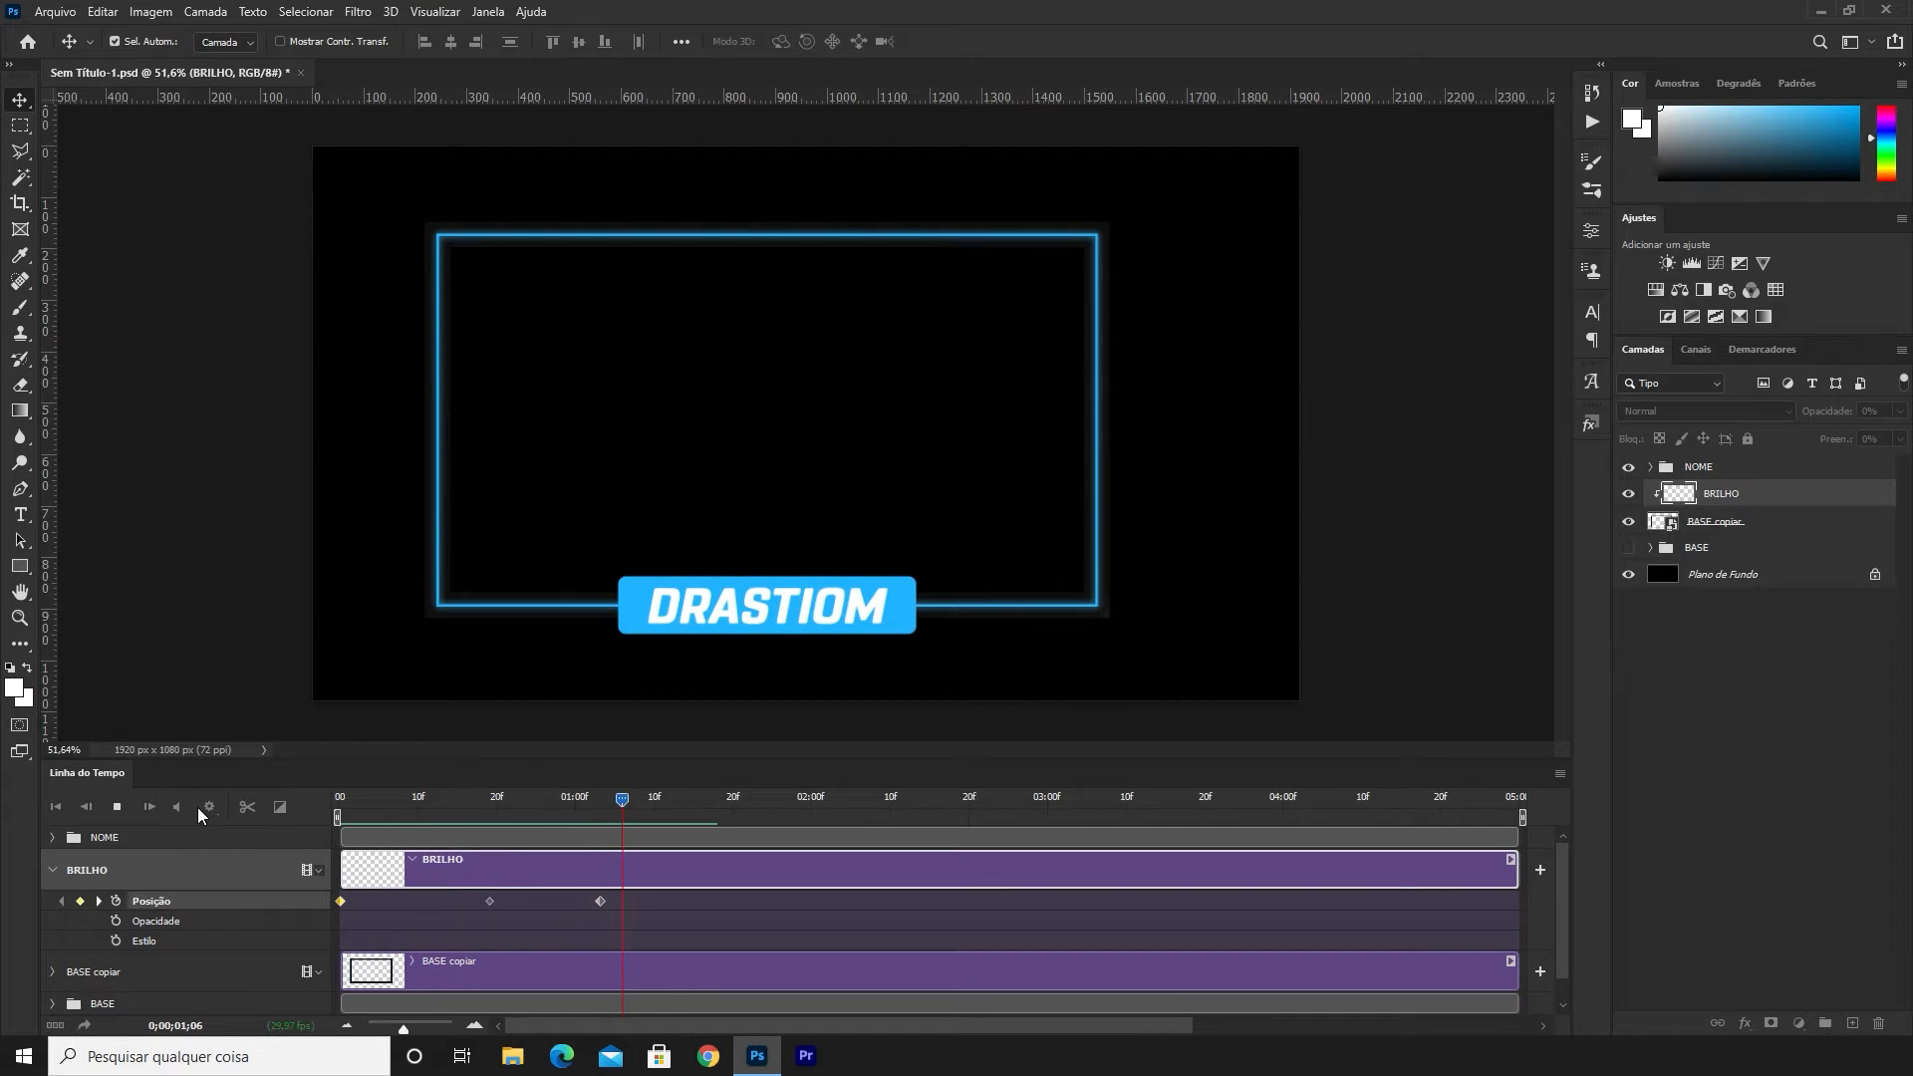
pyautogui.press('space')
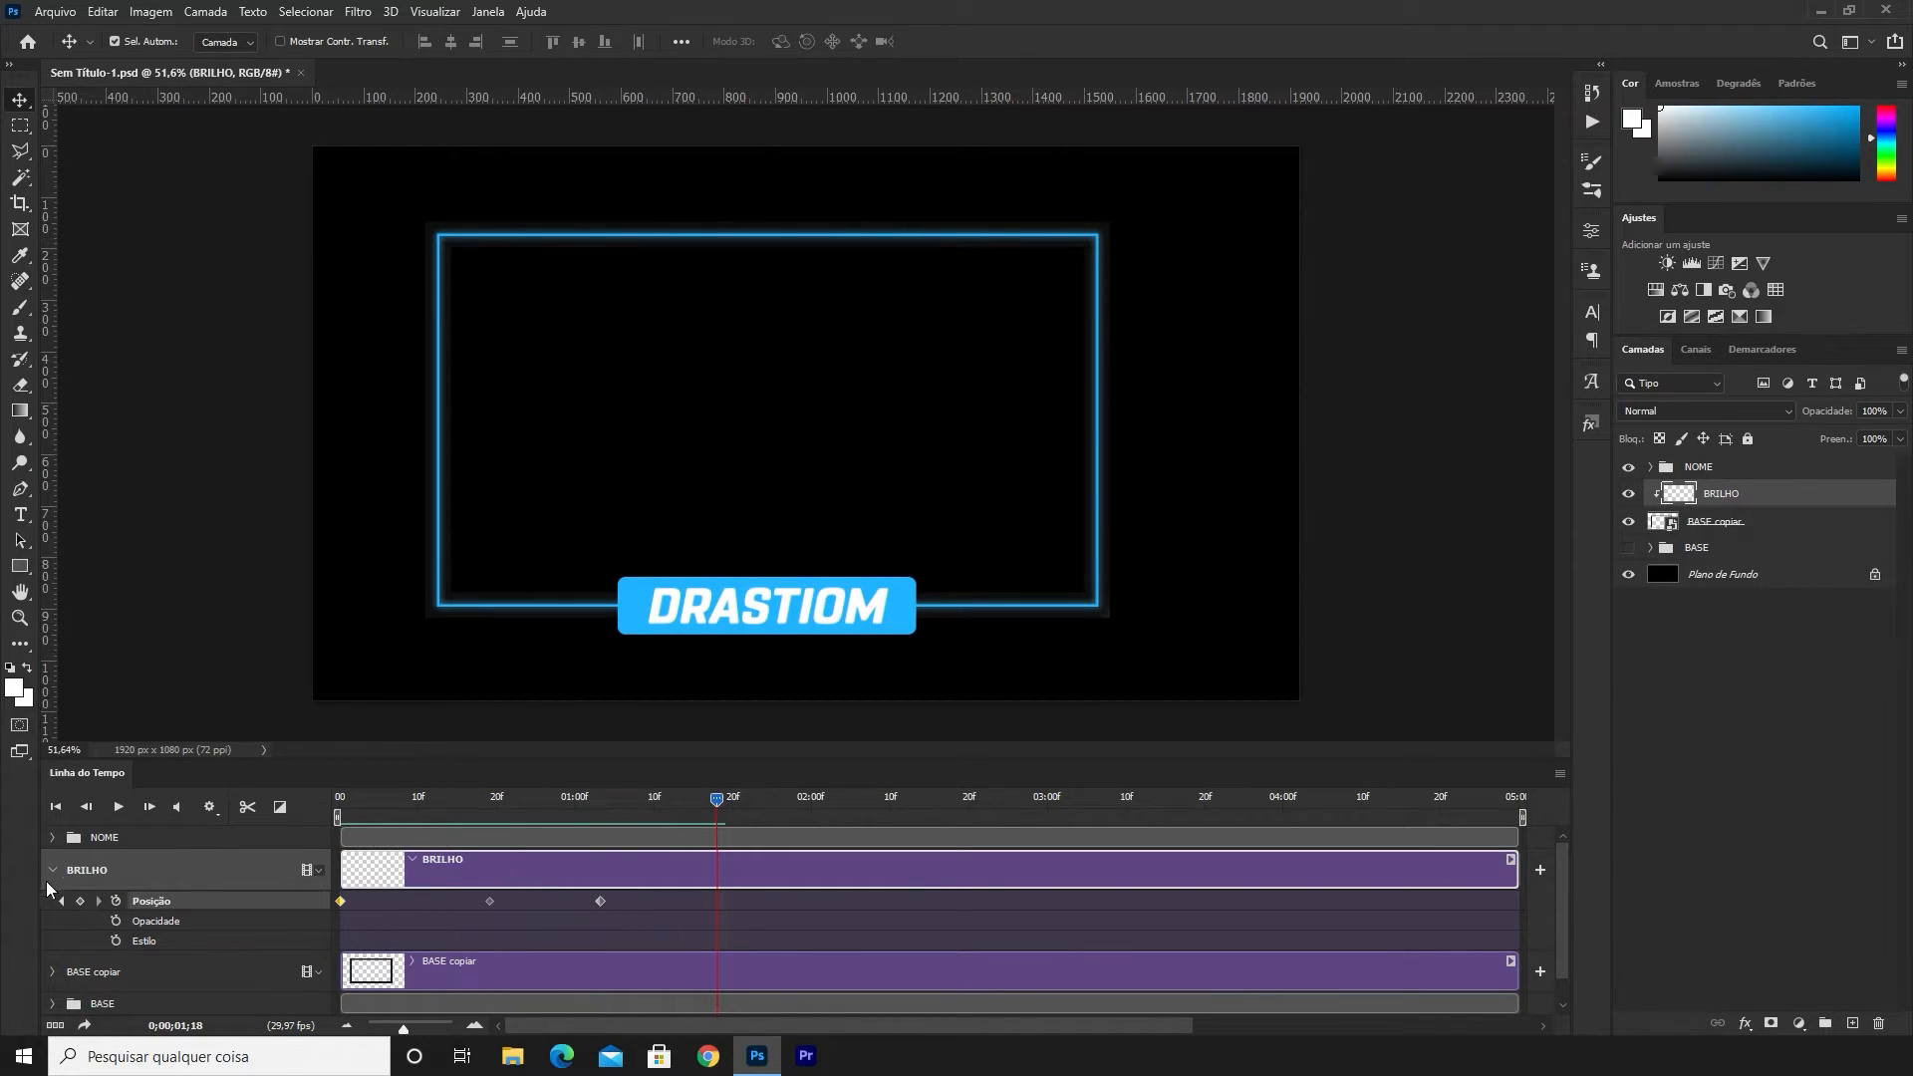
# Enable Transformação keyframing on the DRASTIOM text layer inside the NOME group and place its keyframe at 0;00;00;06
pyautogui.click(52, 871)
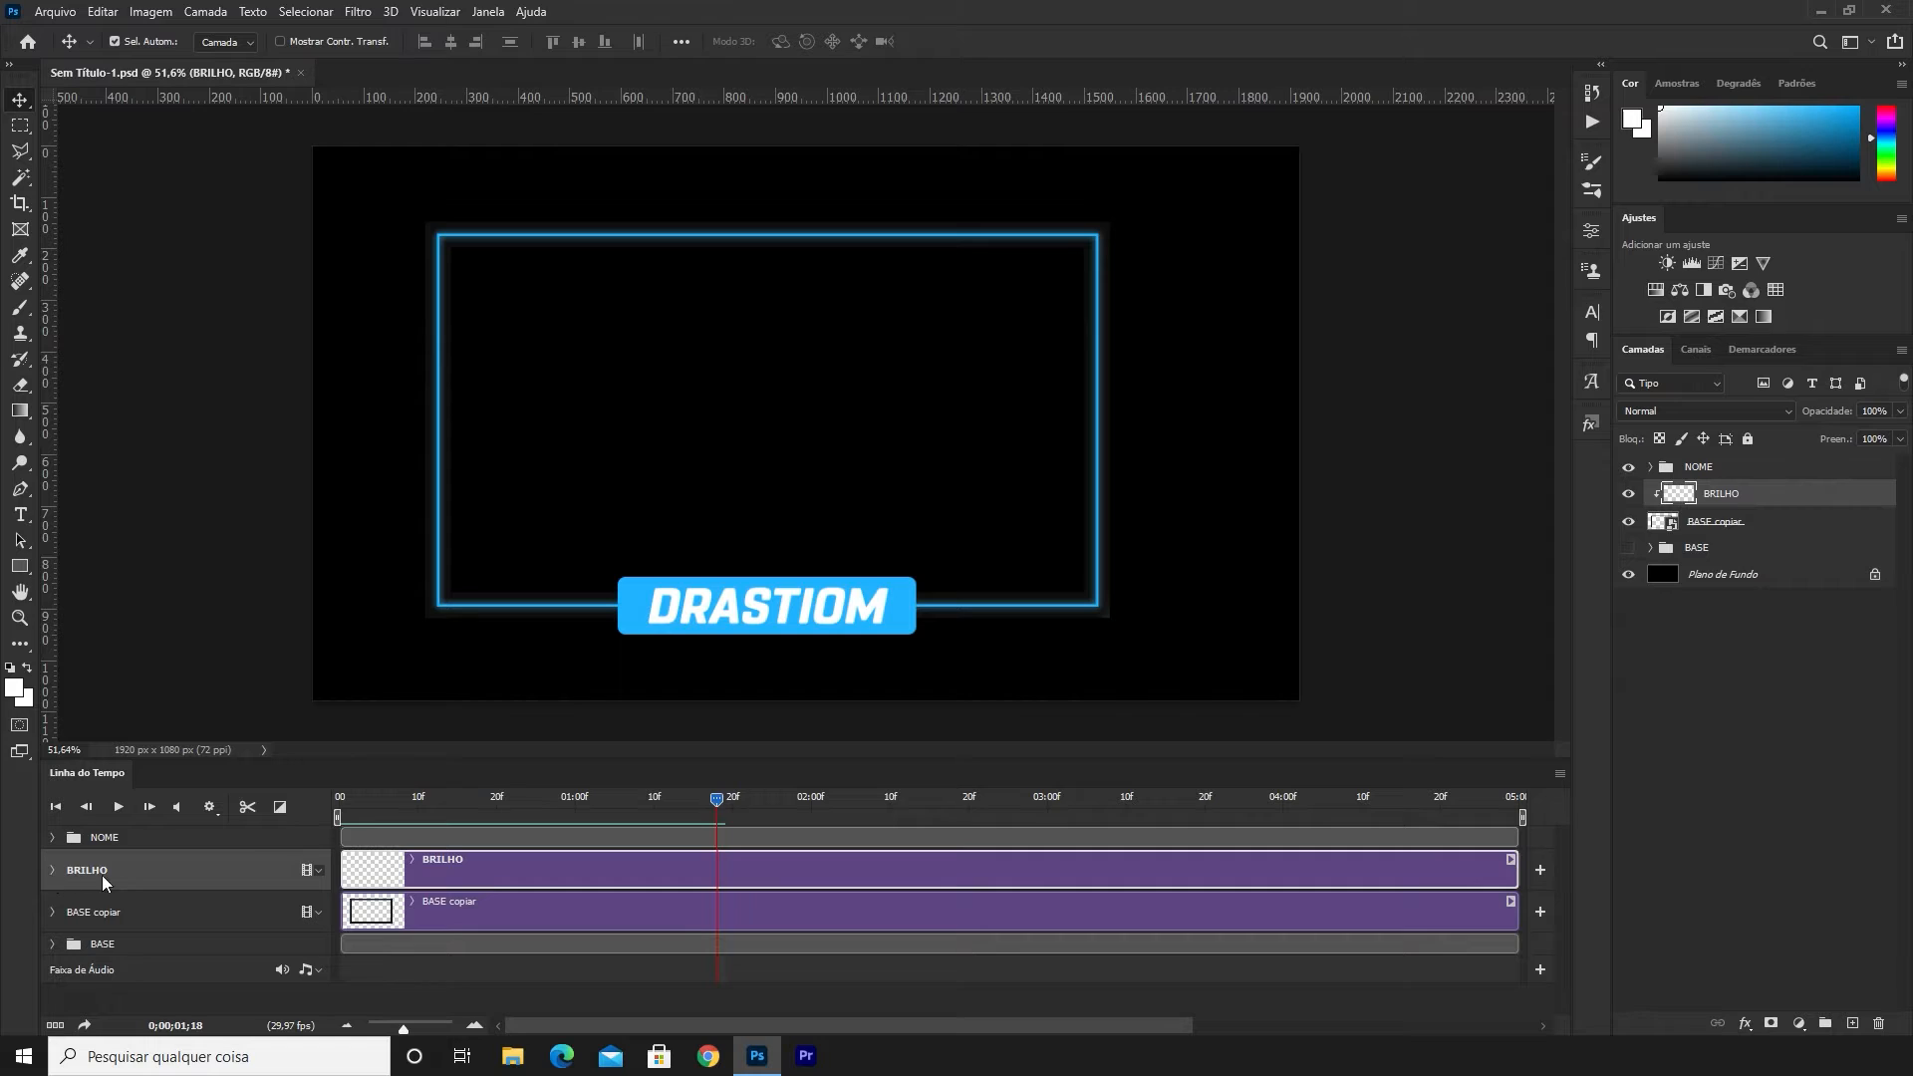
pyautogui.click(109, 836)
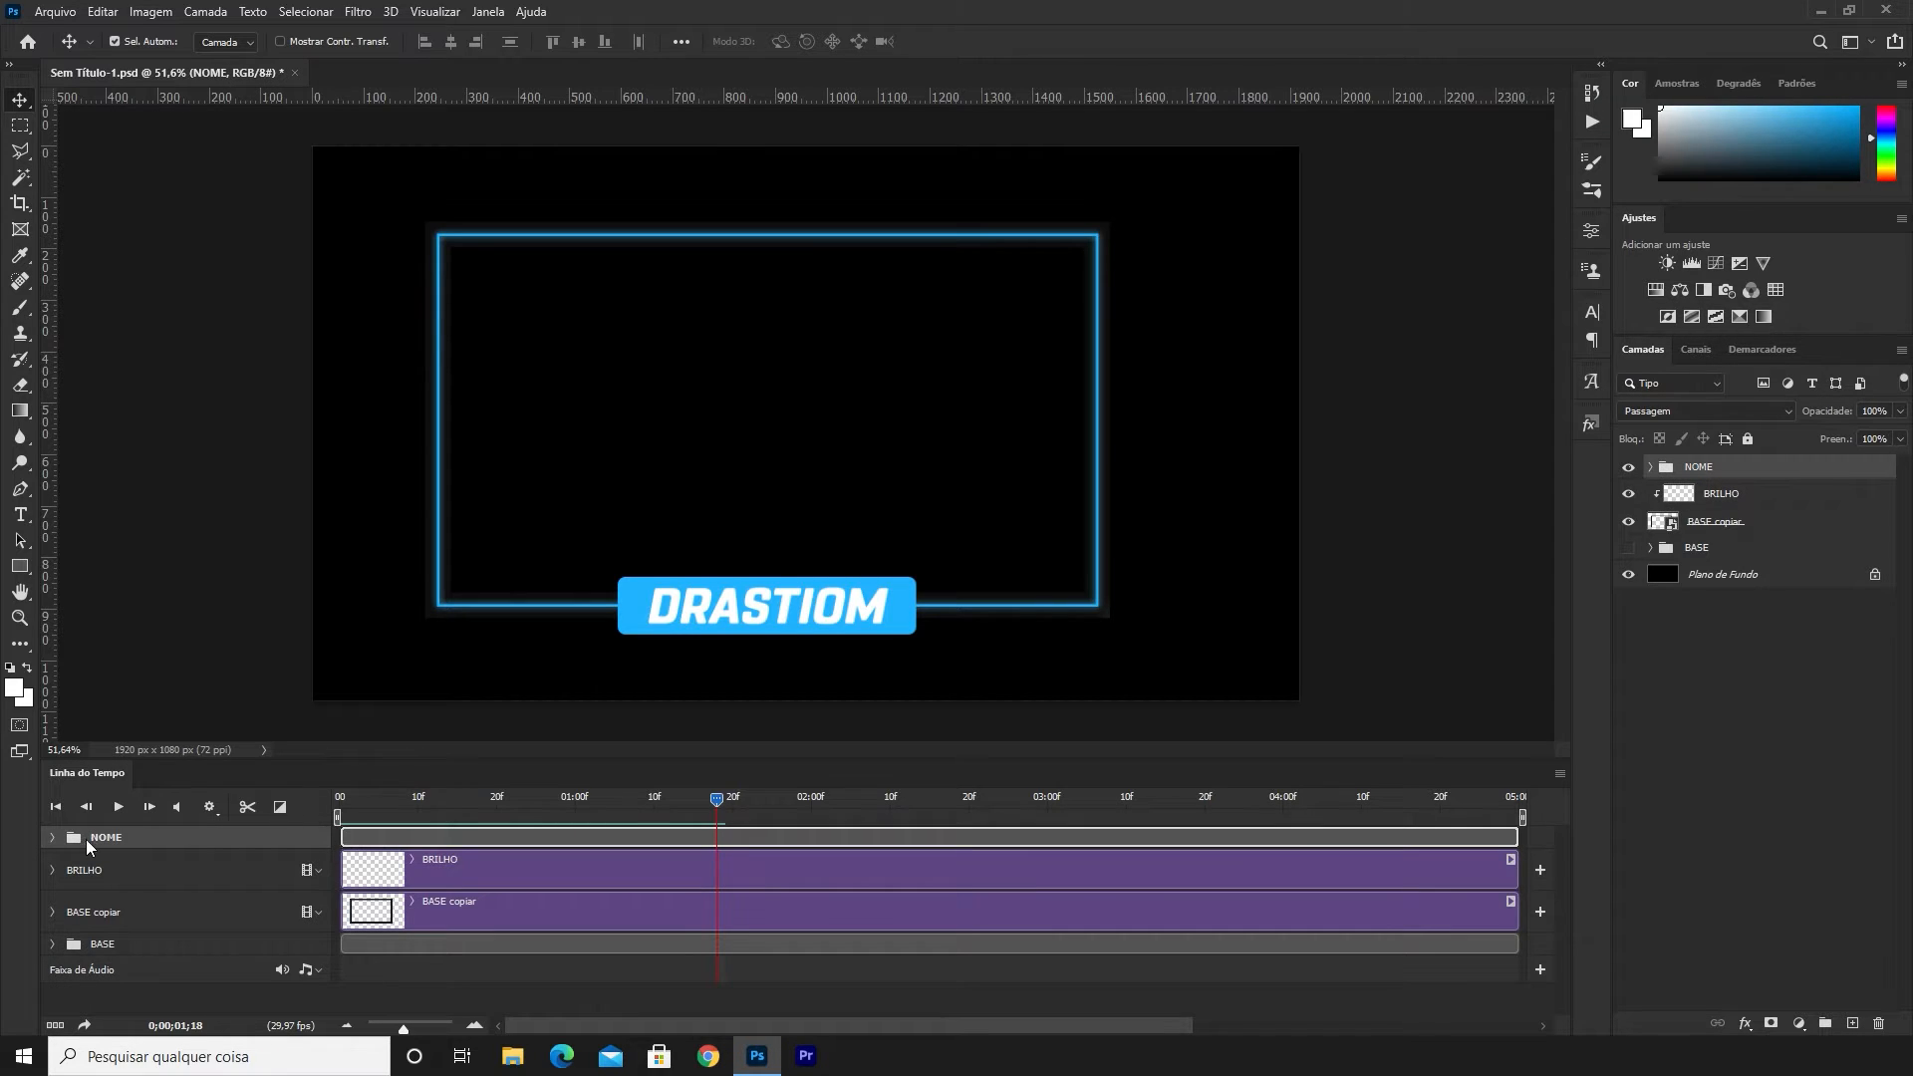
pyautogui.click(52, 837)
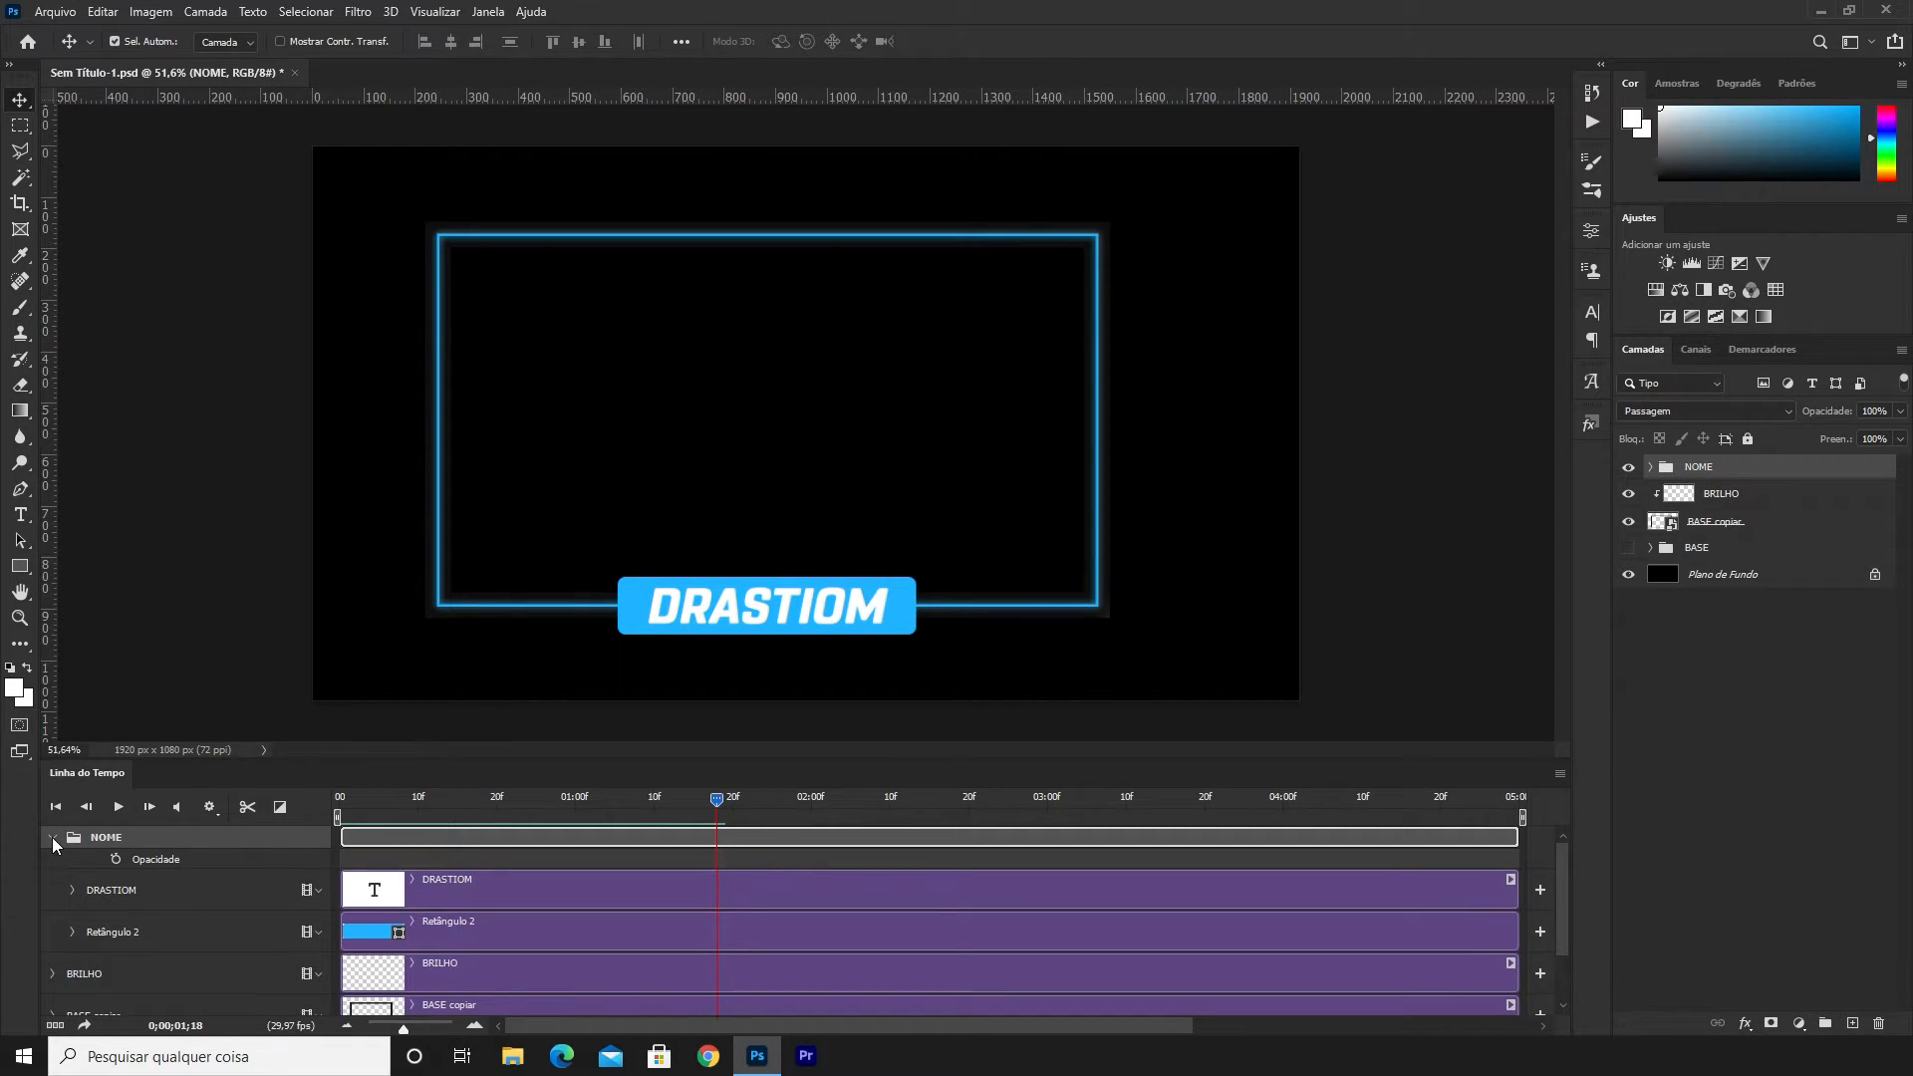
pyautogui.click(85, 893)
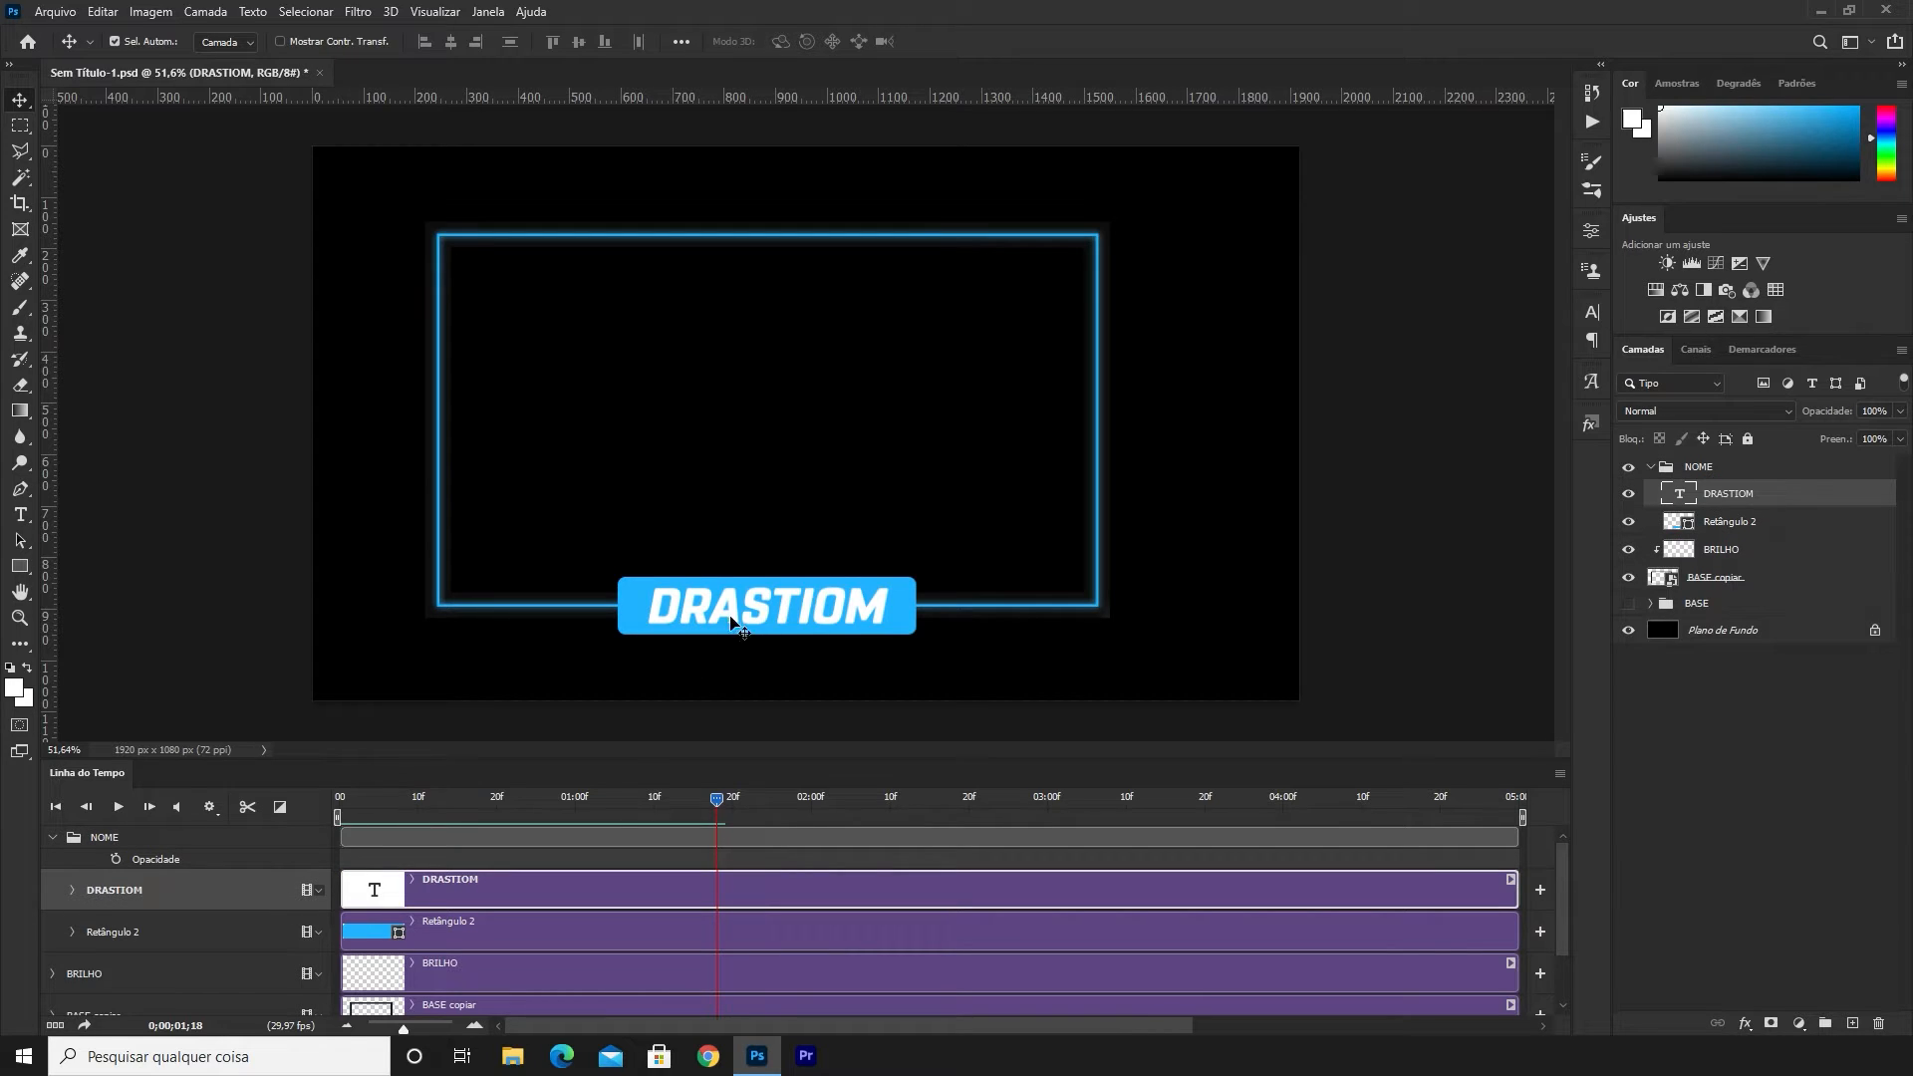
pyautogui.click(71, 889)
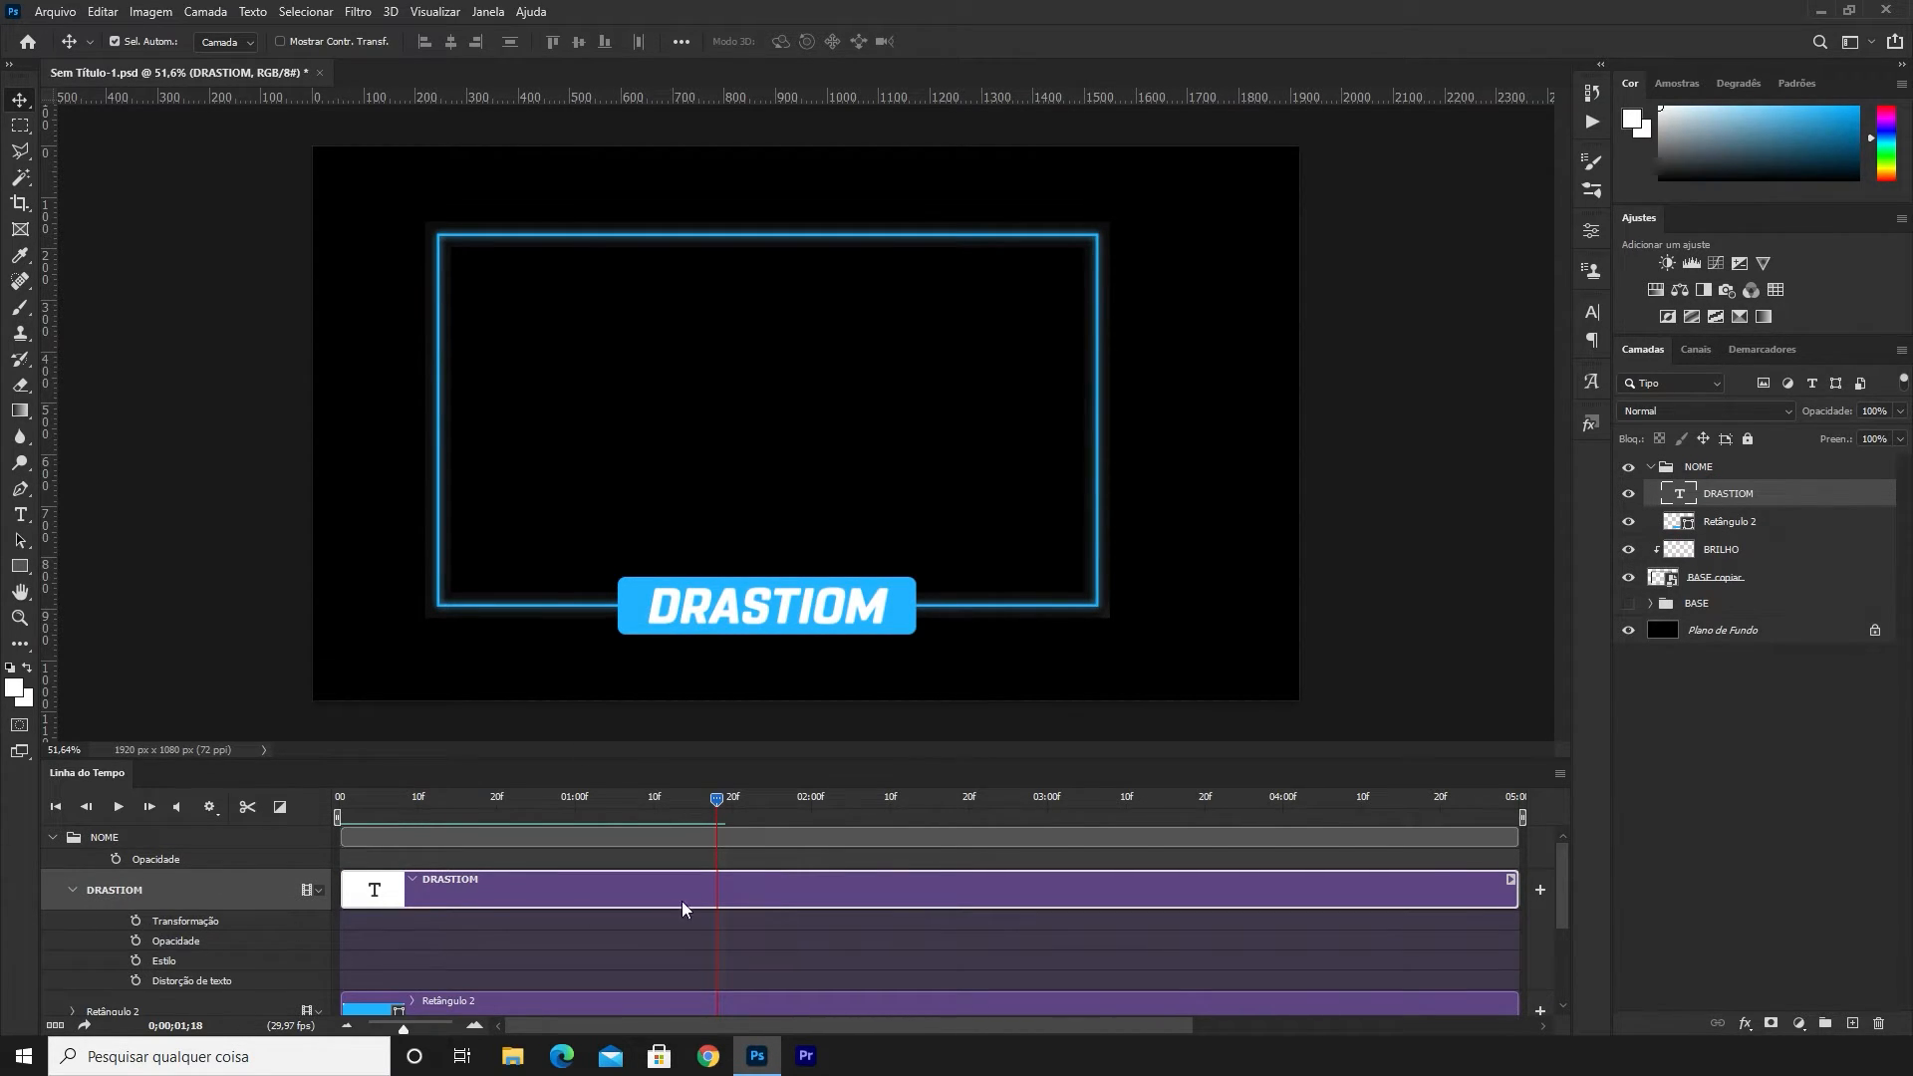
pyautogui.moveTo(719, 806); pyautogui.dragTo(313, 837)
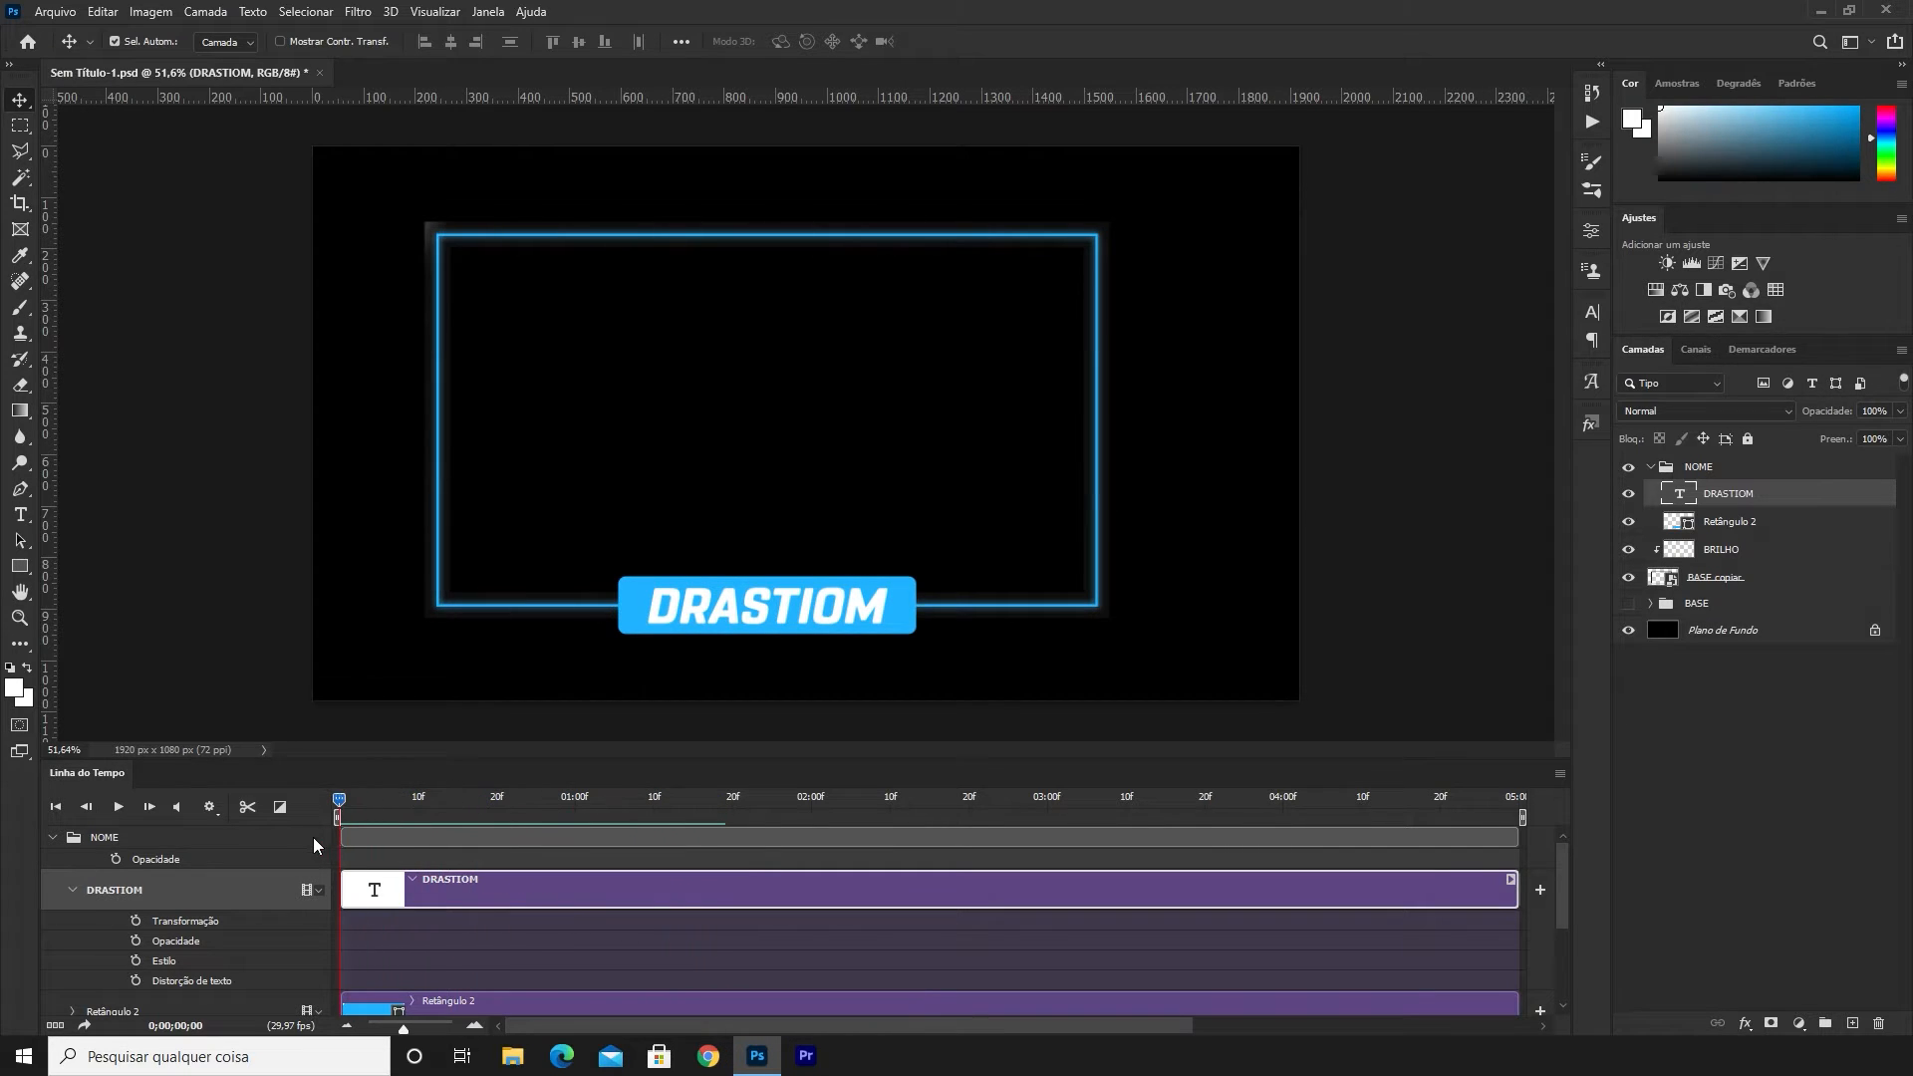
pyautogui.click(137, 922)
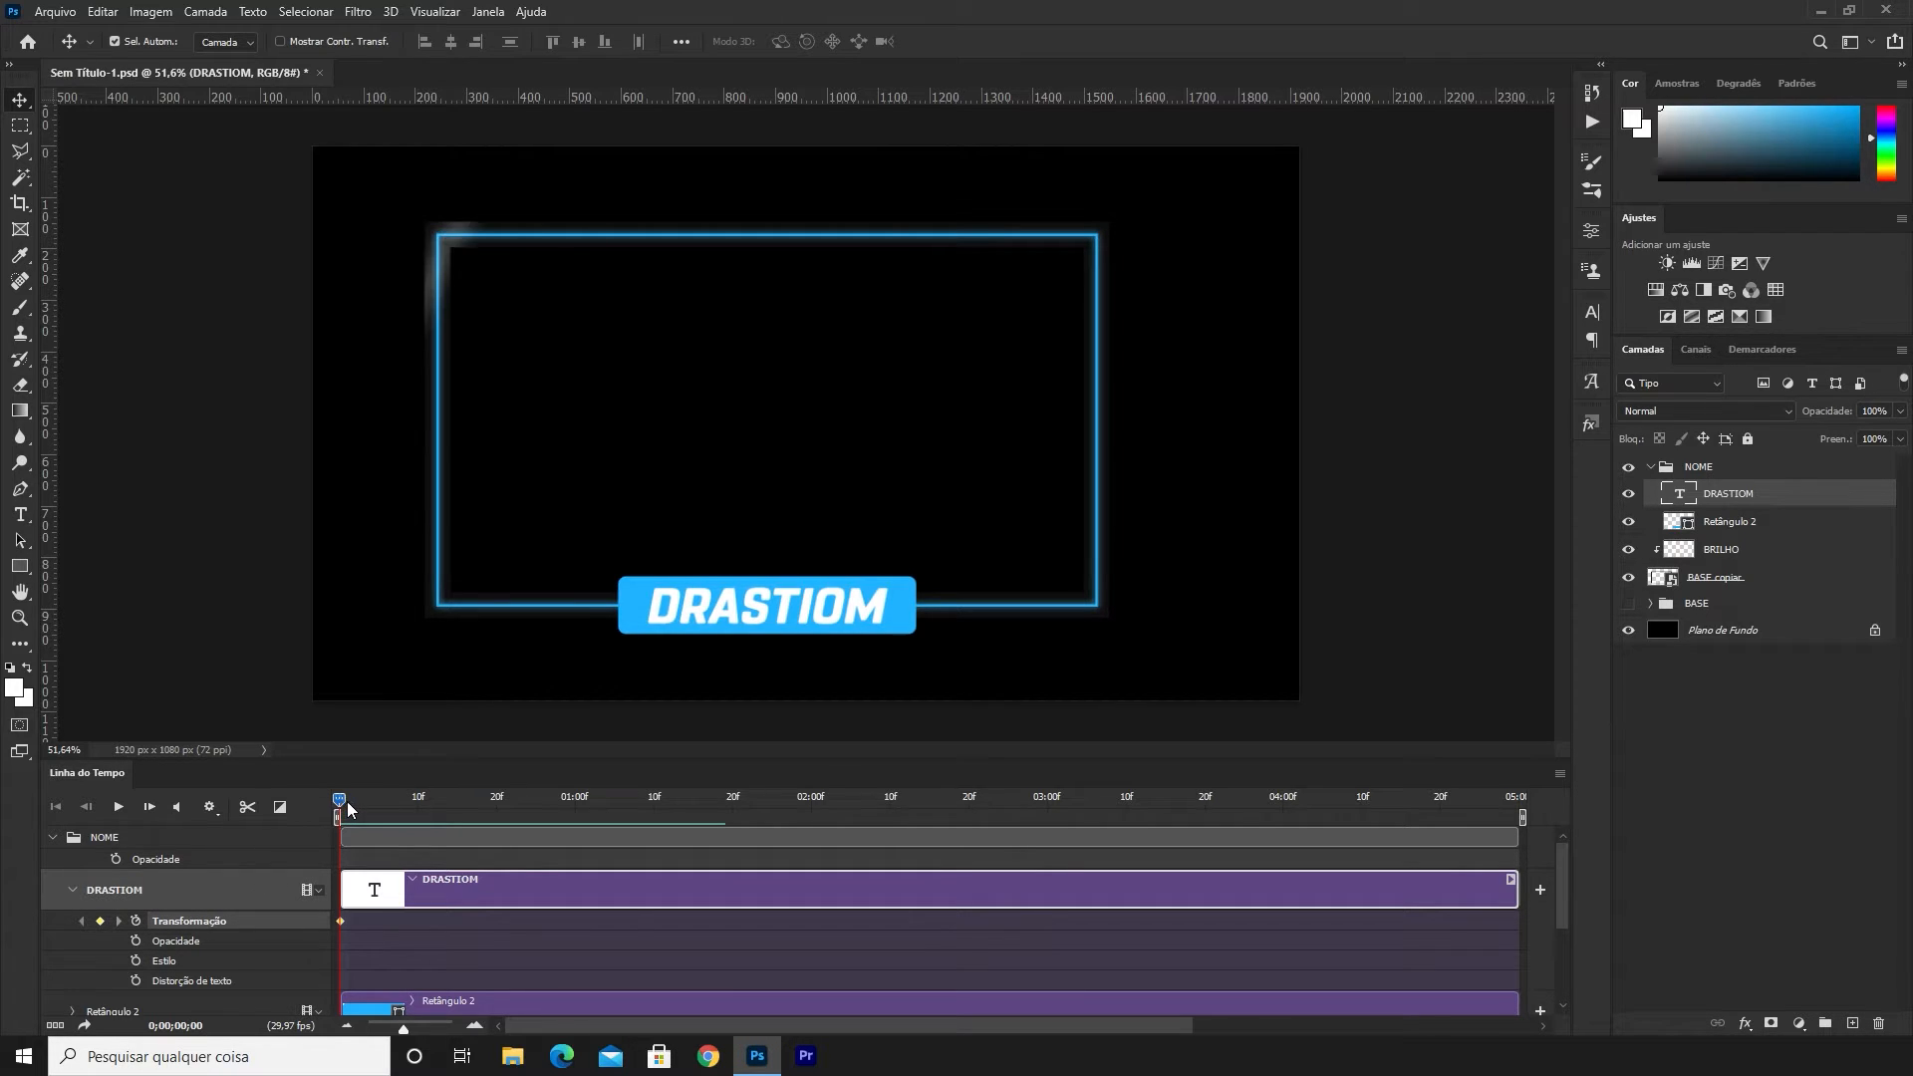
pyautogui.moveTo(339, 807); pyautogui.dragTo(390, 809)
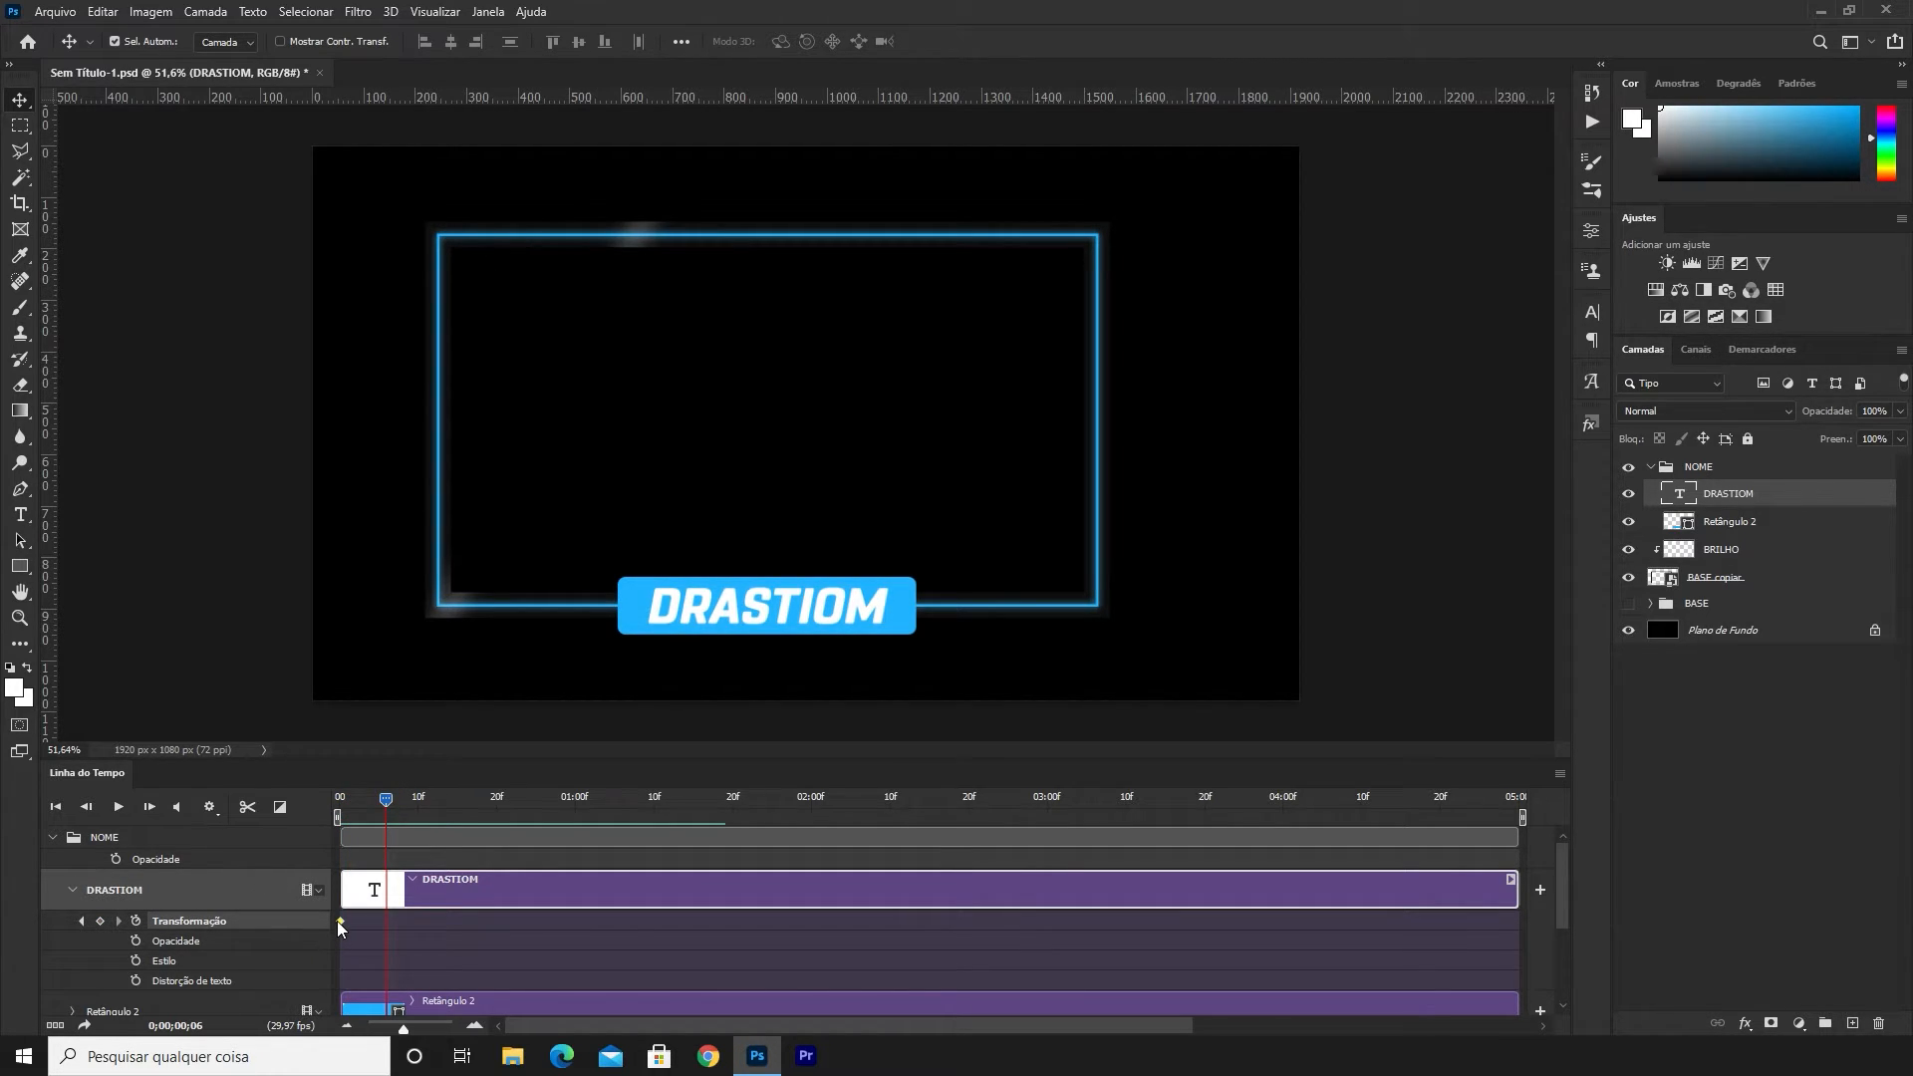
pyautogui.moveTo(339, 921); pyautogui.dragTo(394, 924)
# At 0;00;00;00, skew the DRASTIOM text horizontally about -13.6 degrees as a Transformação keyframe, and preview the animation
pyautogui.moveTo(389, 803); pyautogui.dragTo(273, 821)
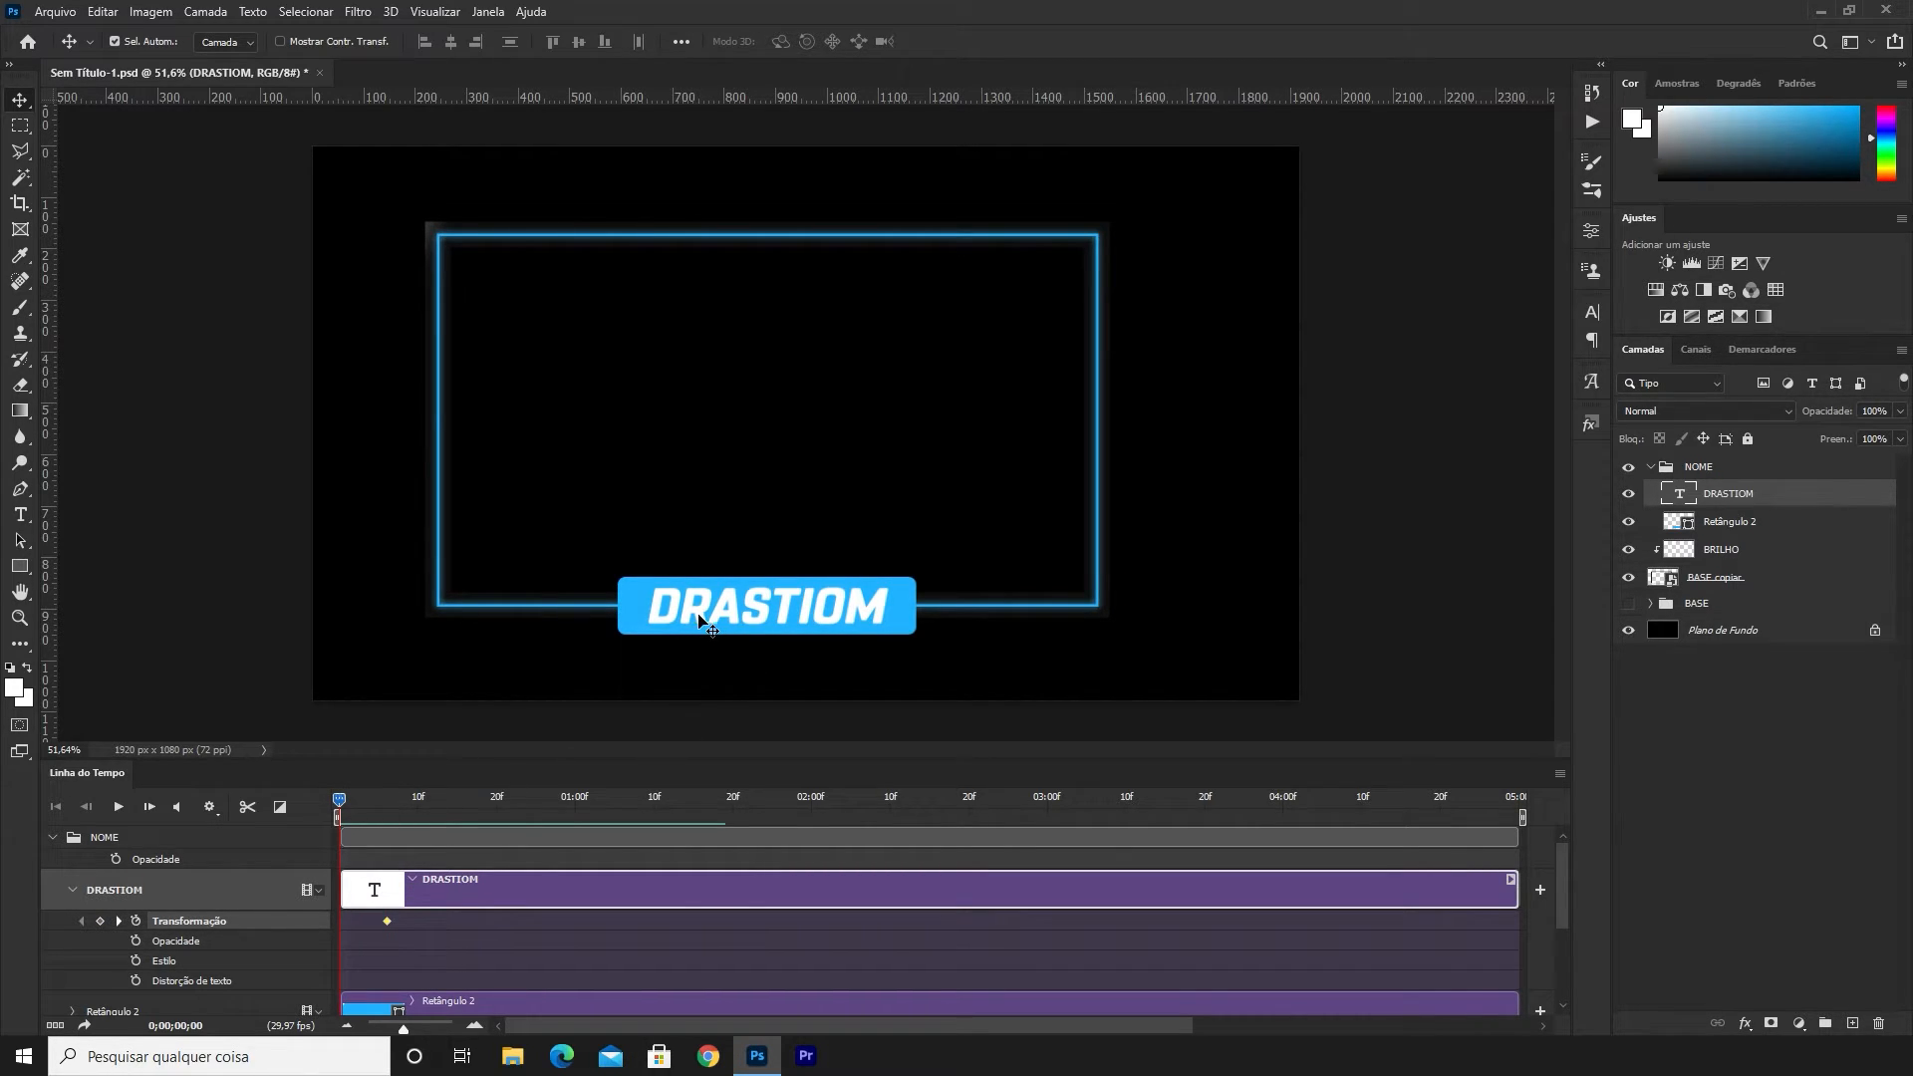
pyautogui.hotkey('ctrl', 't')
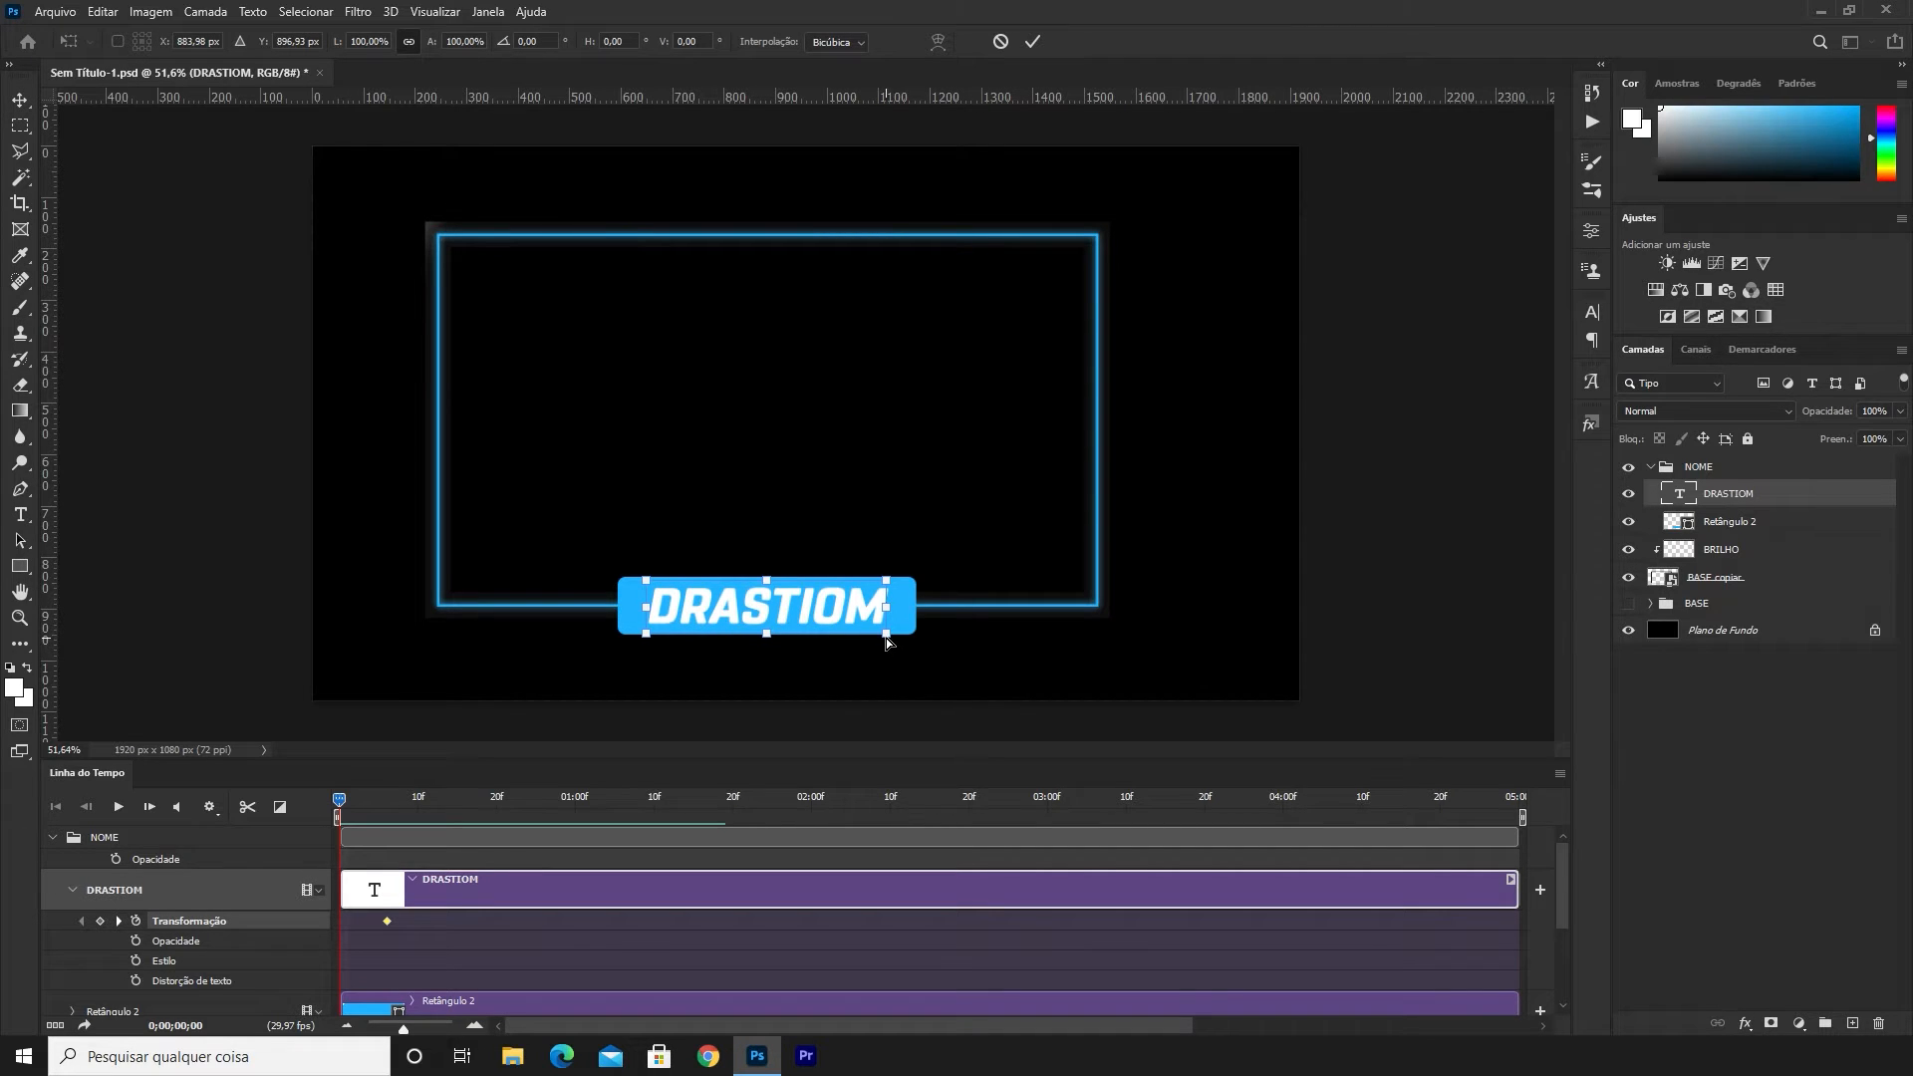
pyautogui.moveTo(885, 634)
pyautogui.mouseDown()
pyautogui.moveTo(849, 645)
pyautogui.moveTo(869, 644)
pyautogui.mouseUp()
pyautogui.moveTo(883, 643); pyautogui.dragTo(870, 640)
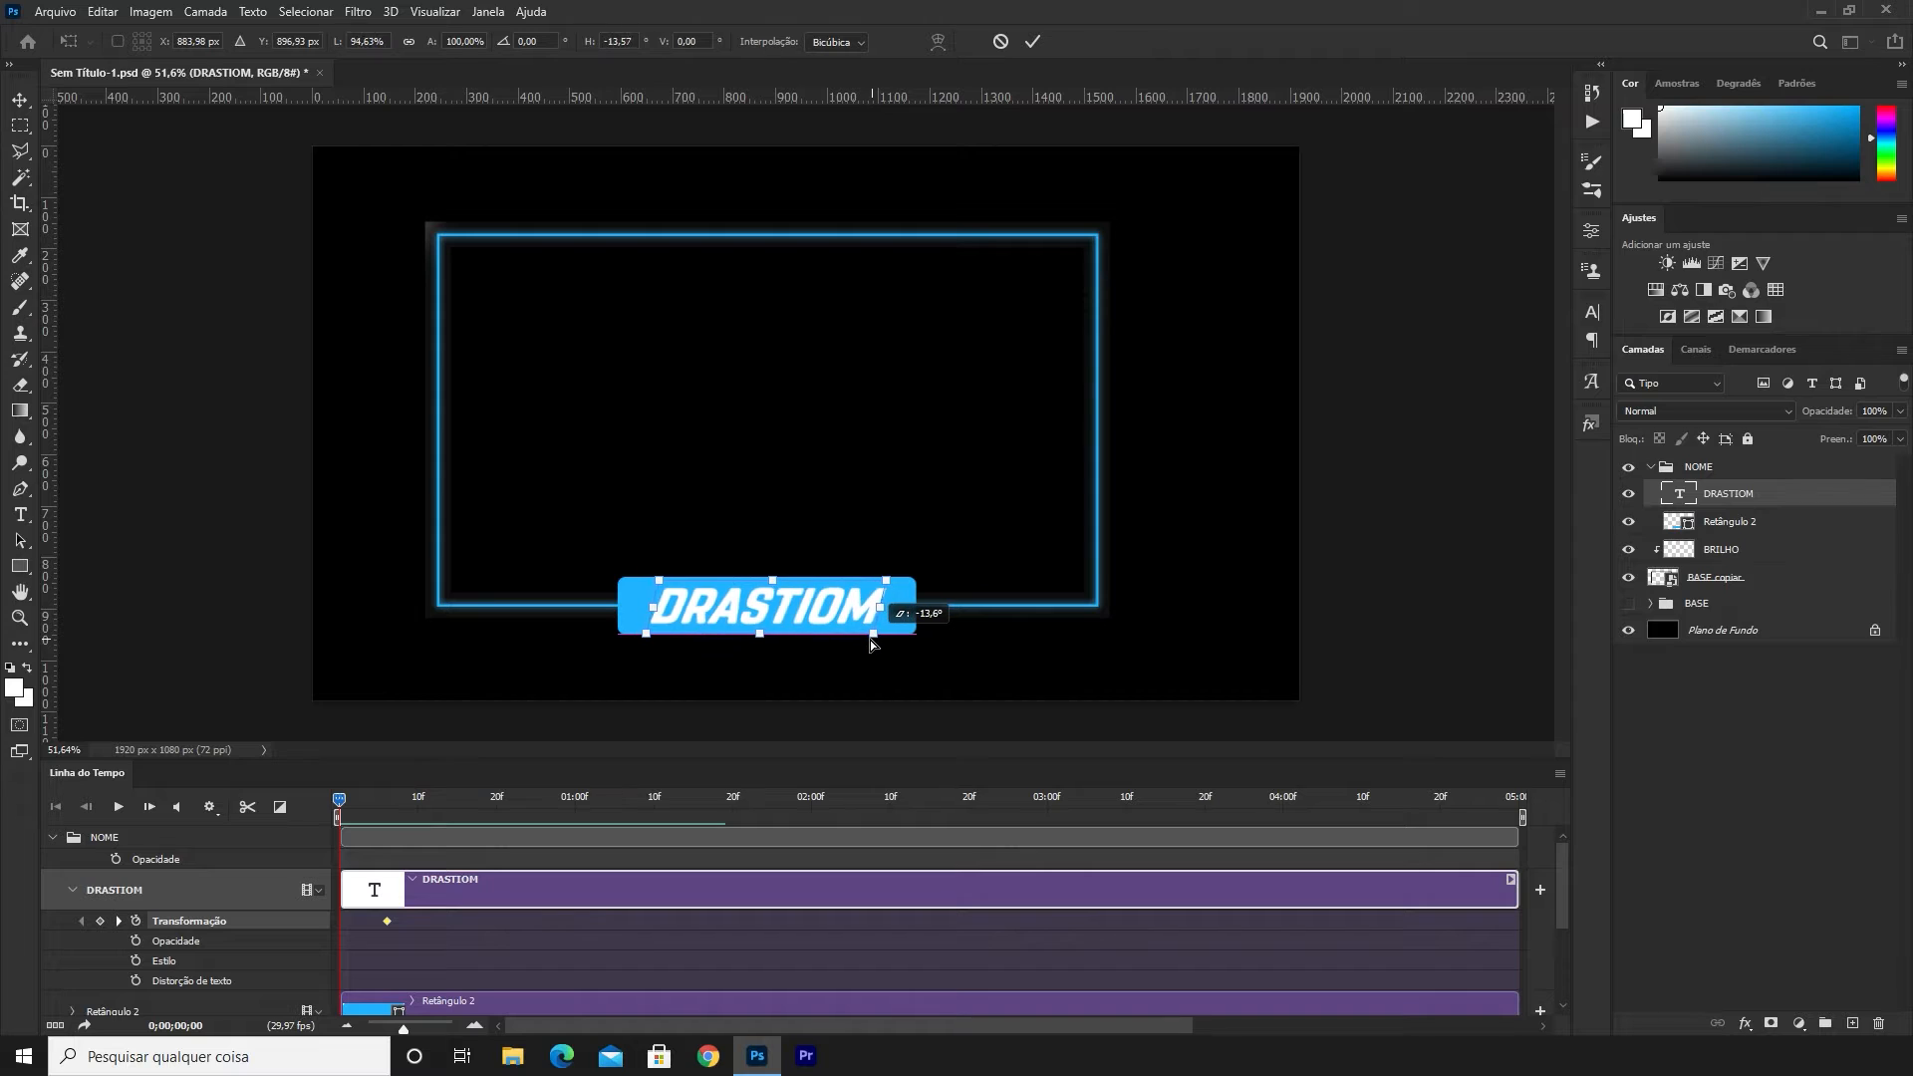
pyautogui.press('Return')
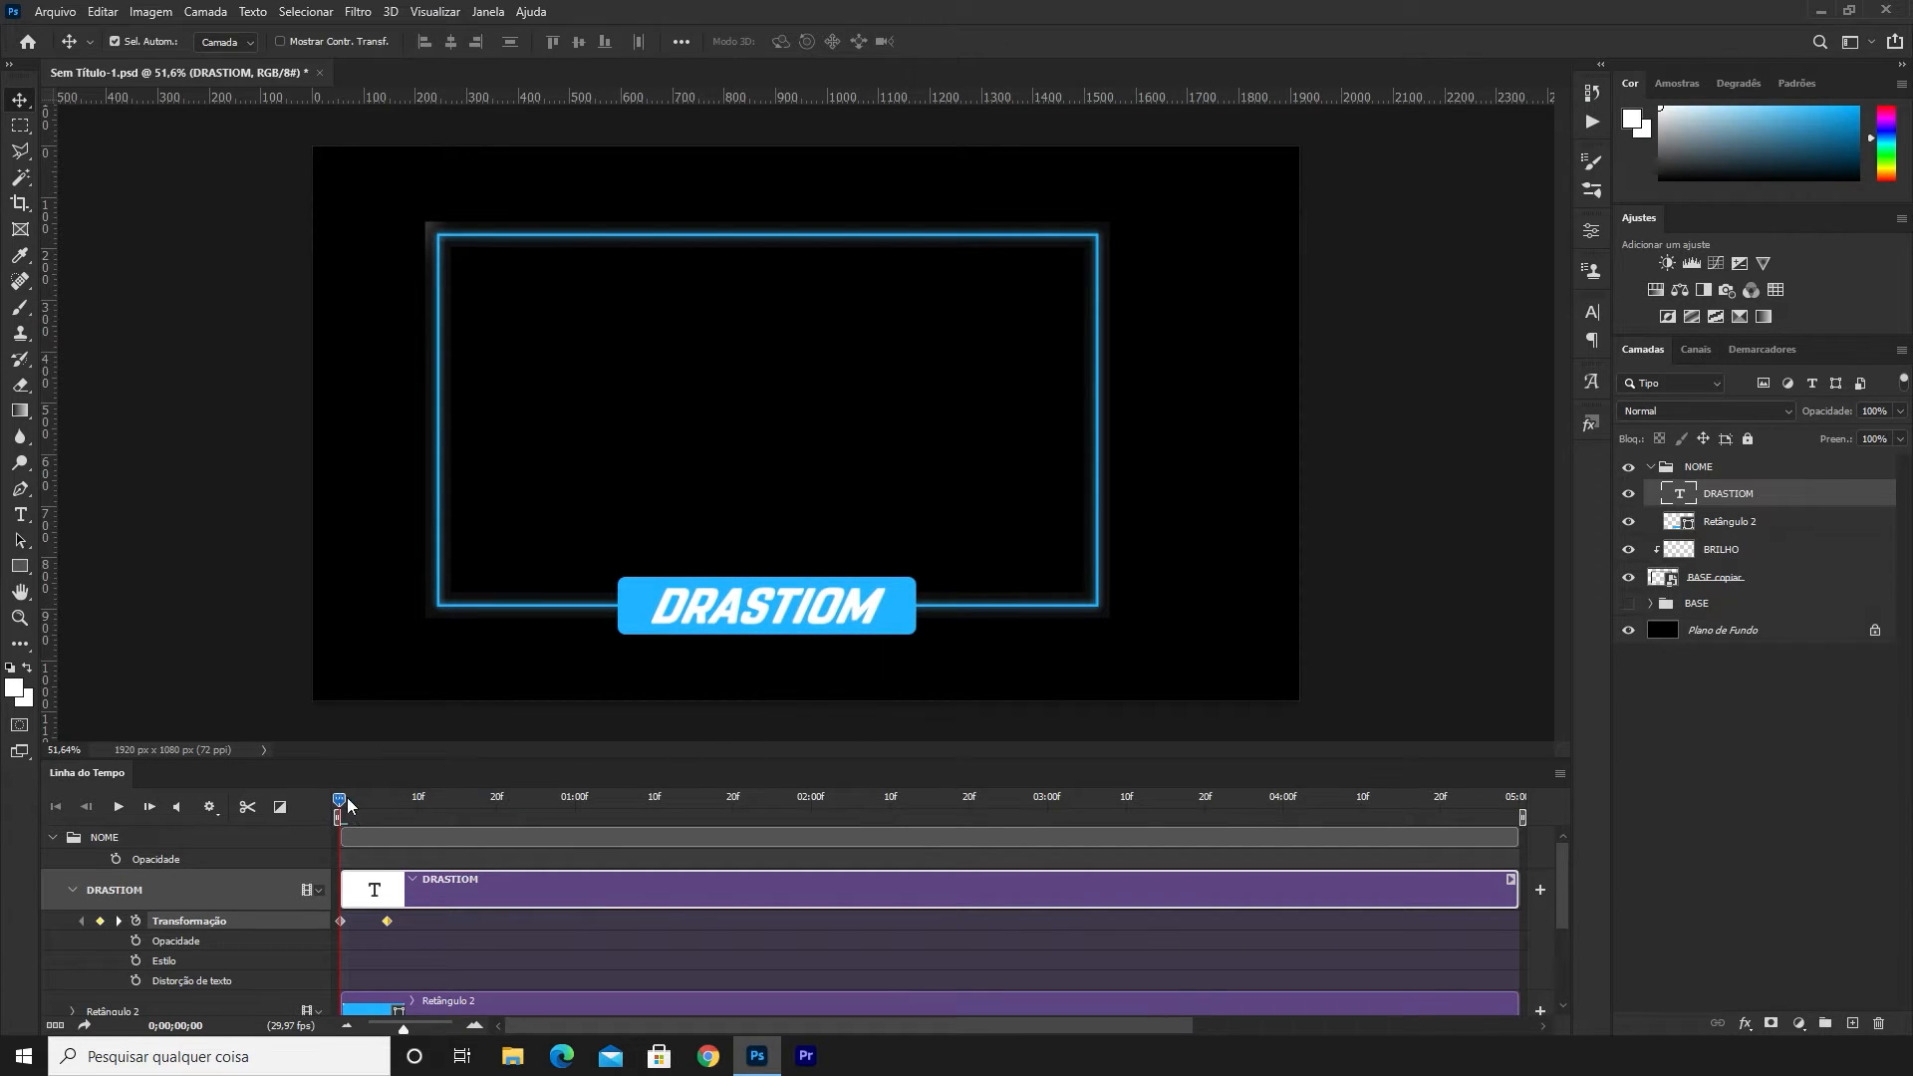
pyautogui.press('space')
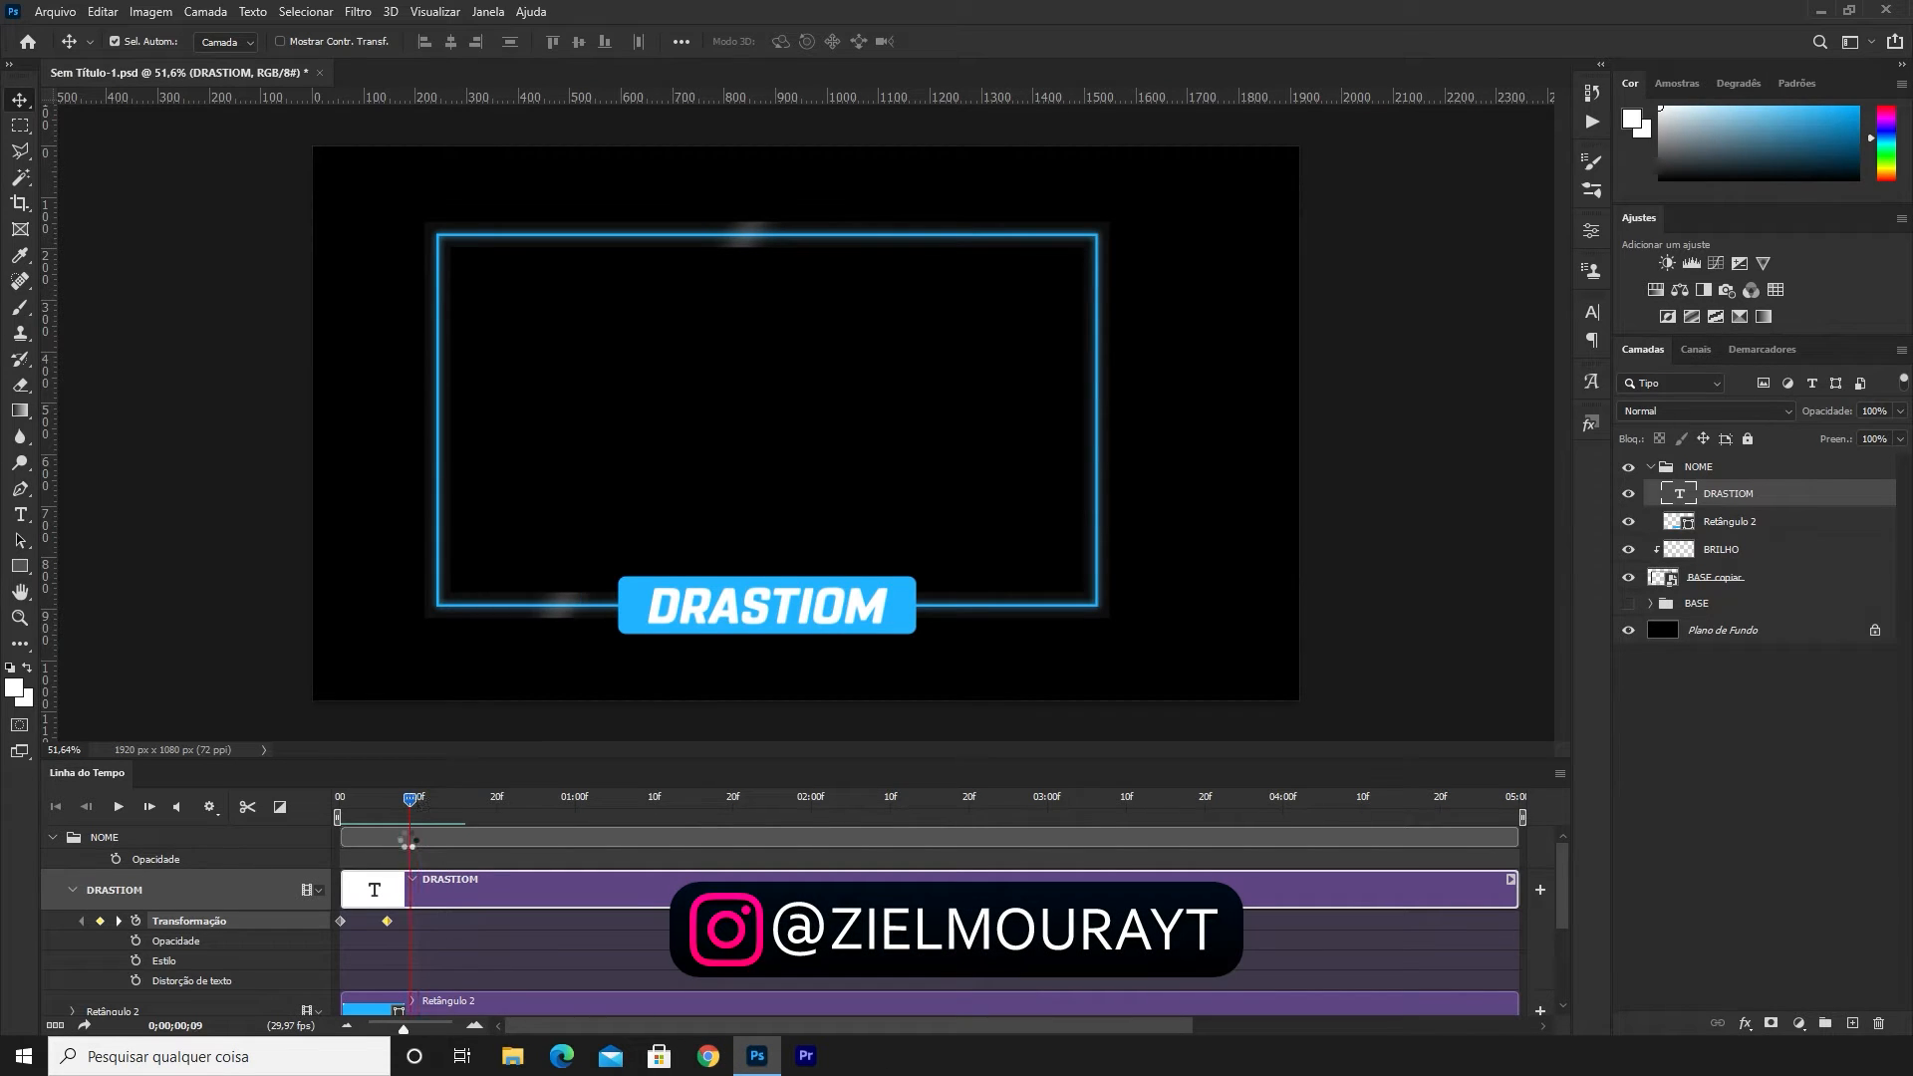
# Add a Transformação keyframe for the DRASTIOM text at 0;00;00;09, then scale the text to 107.79% at 0;00;00;11
pyautogui.click(100, 922)
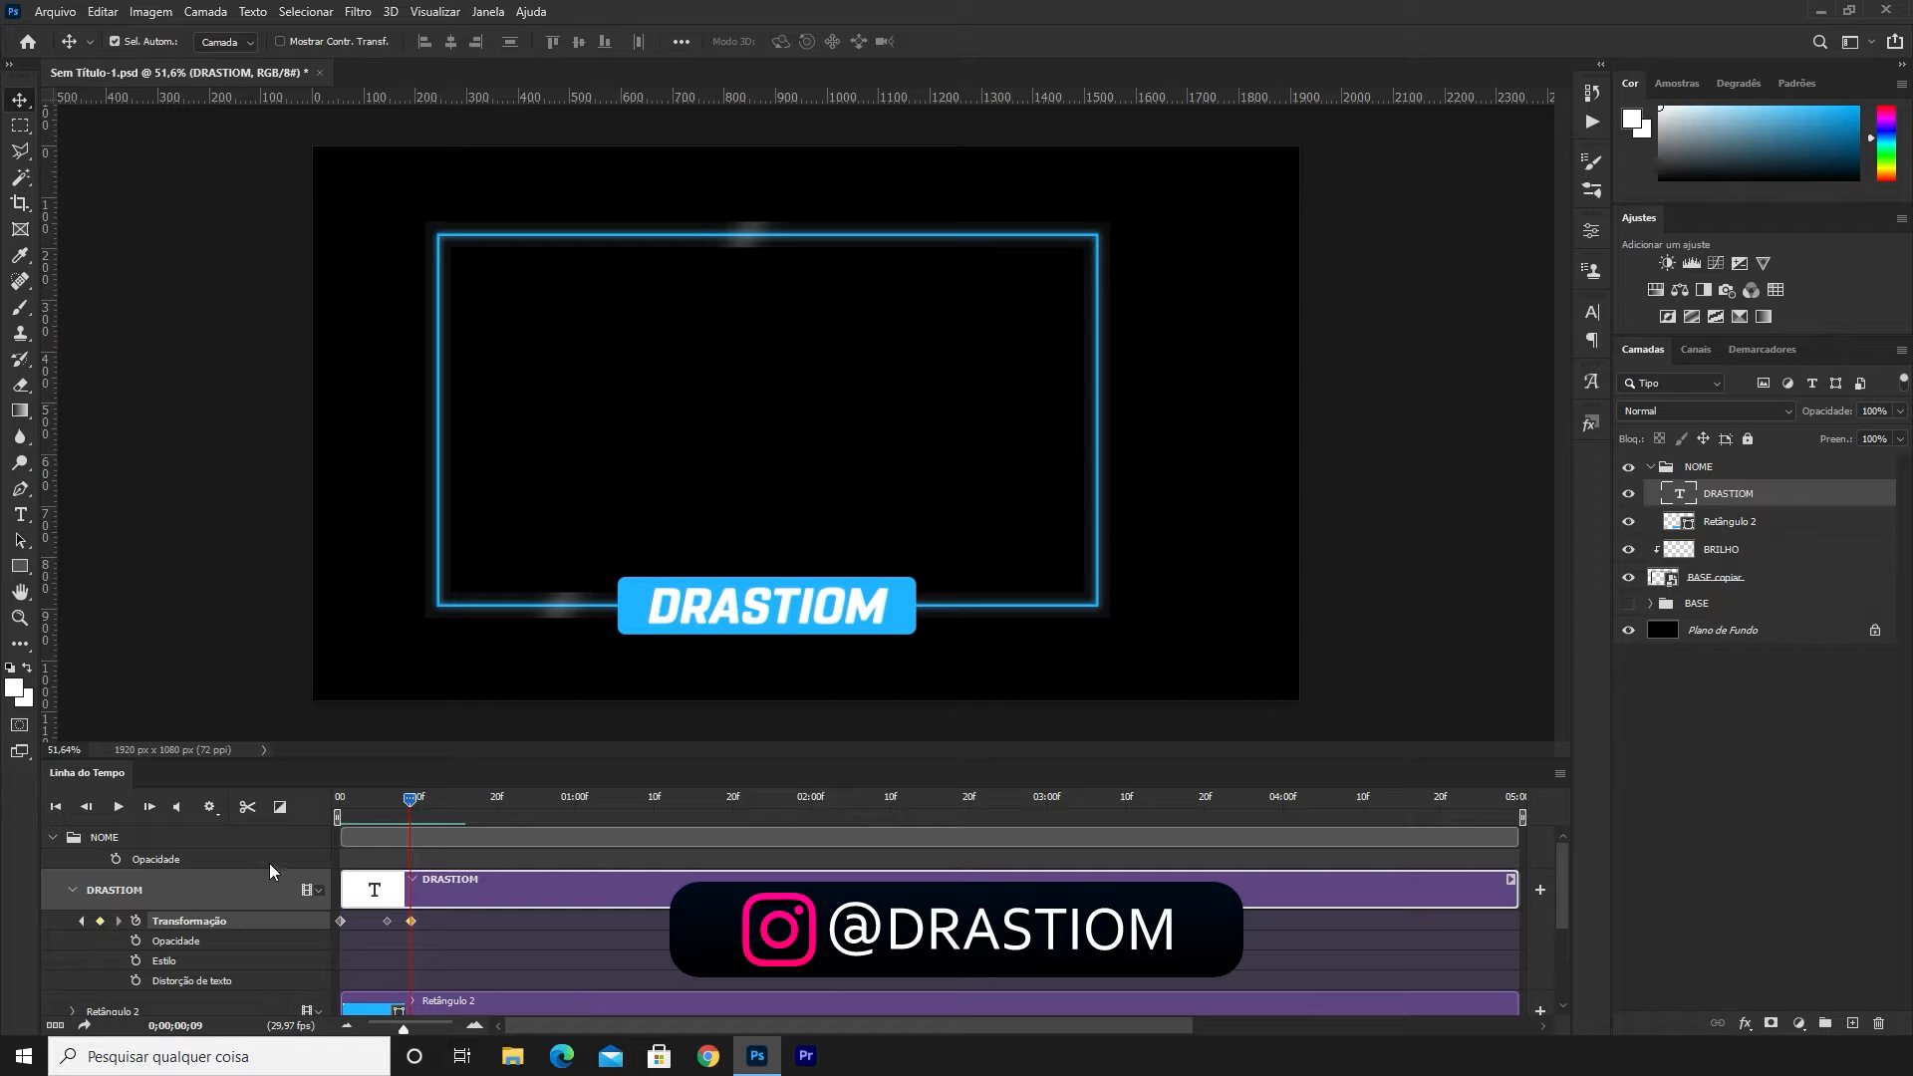
pyautogui.moveTo(416, 805); pyautogui.dragTo(427, 805)
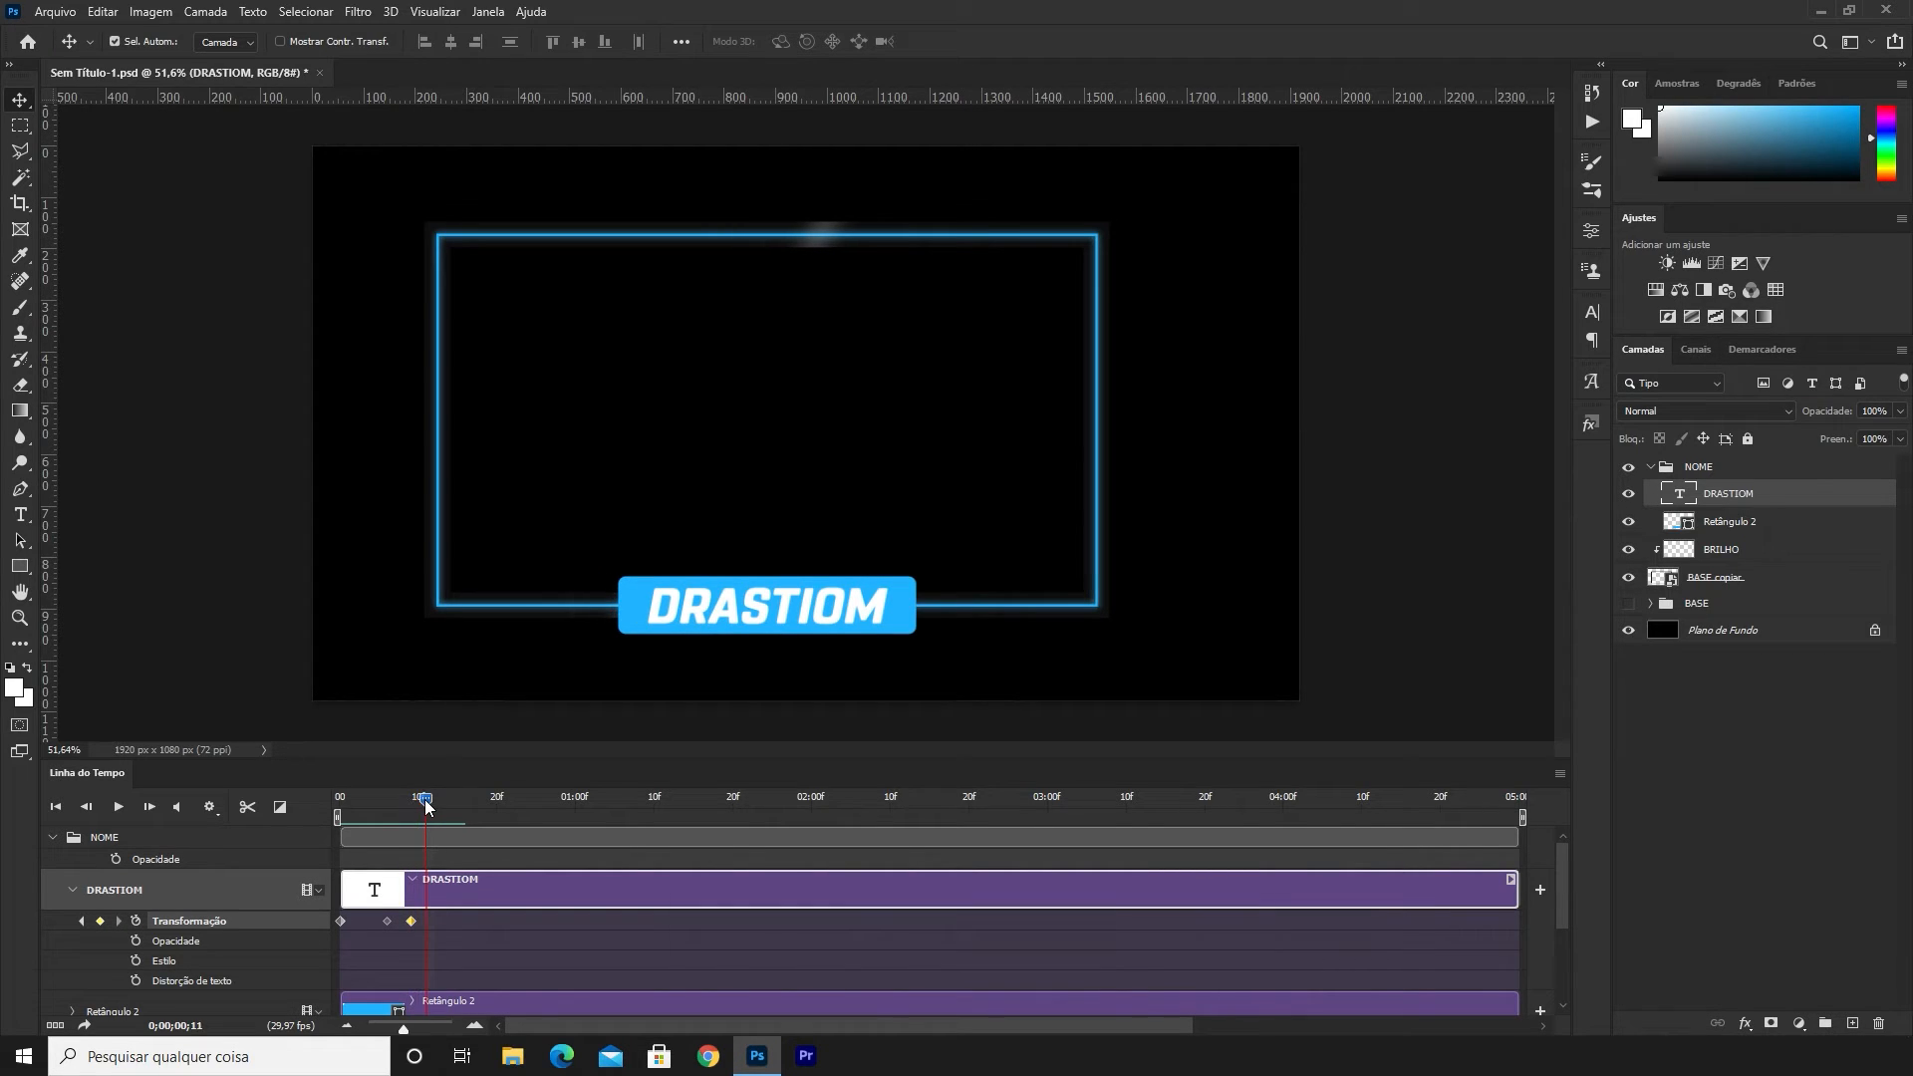
pyautogui.hotkey('ctrl', 't')
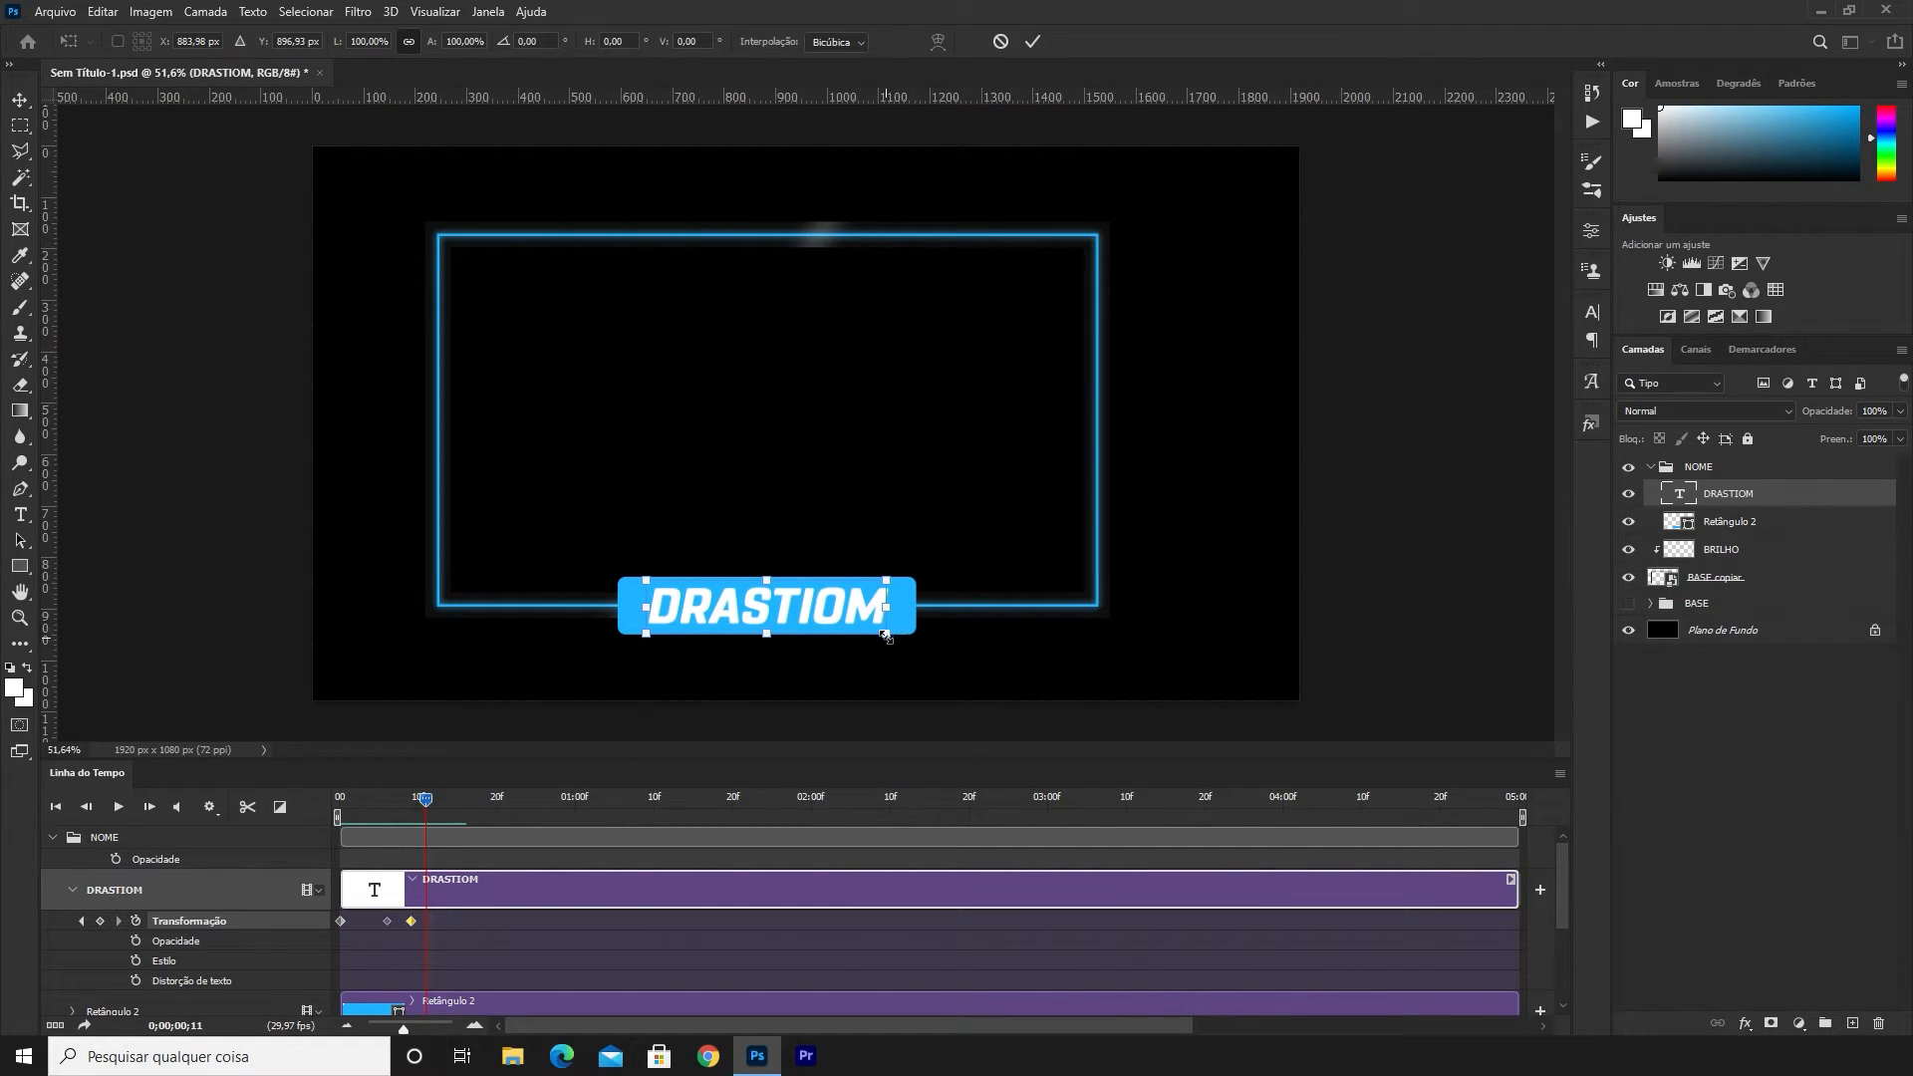
pyautogui.moveTo(886, 636); pyautogui.dragTo(896, 643)
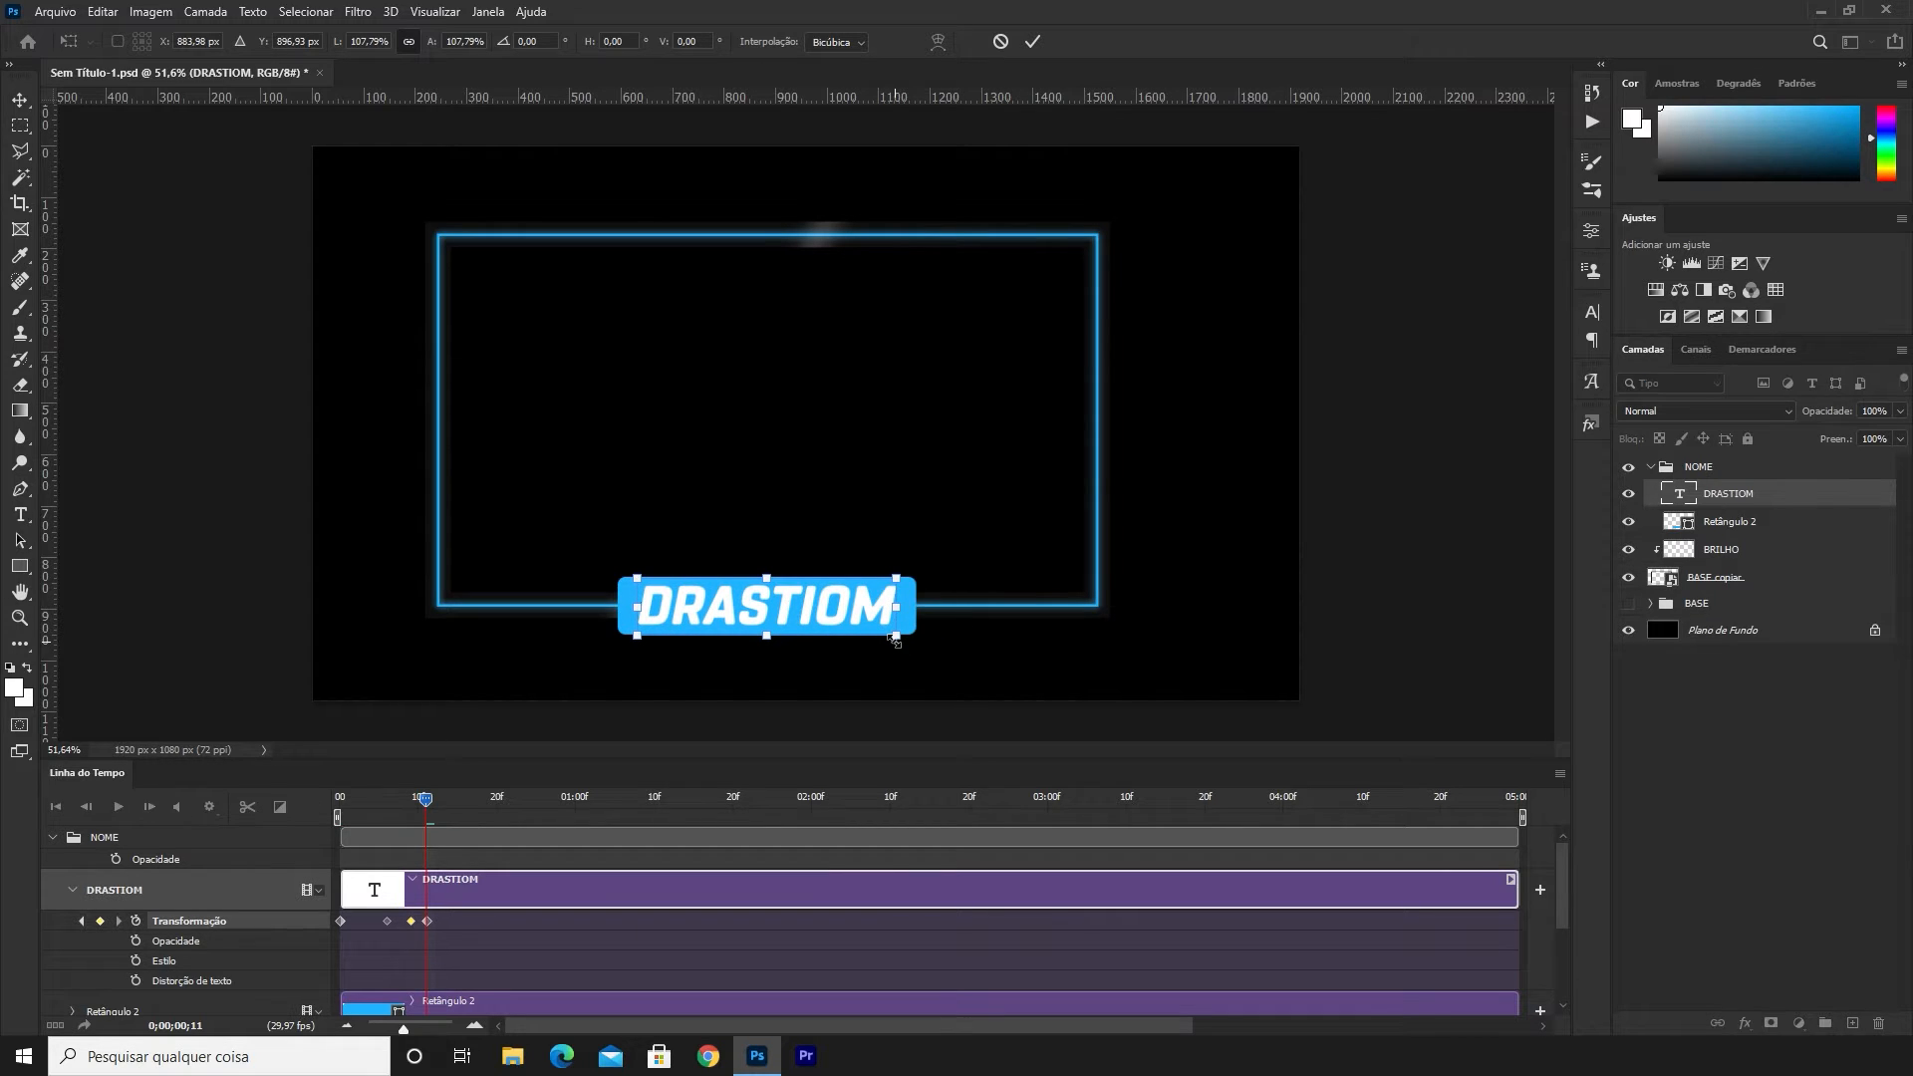
pyautogui.click(1032, 42)
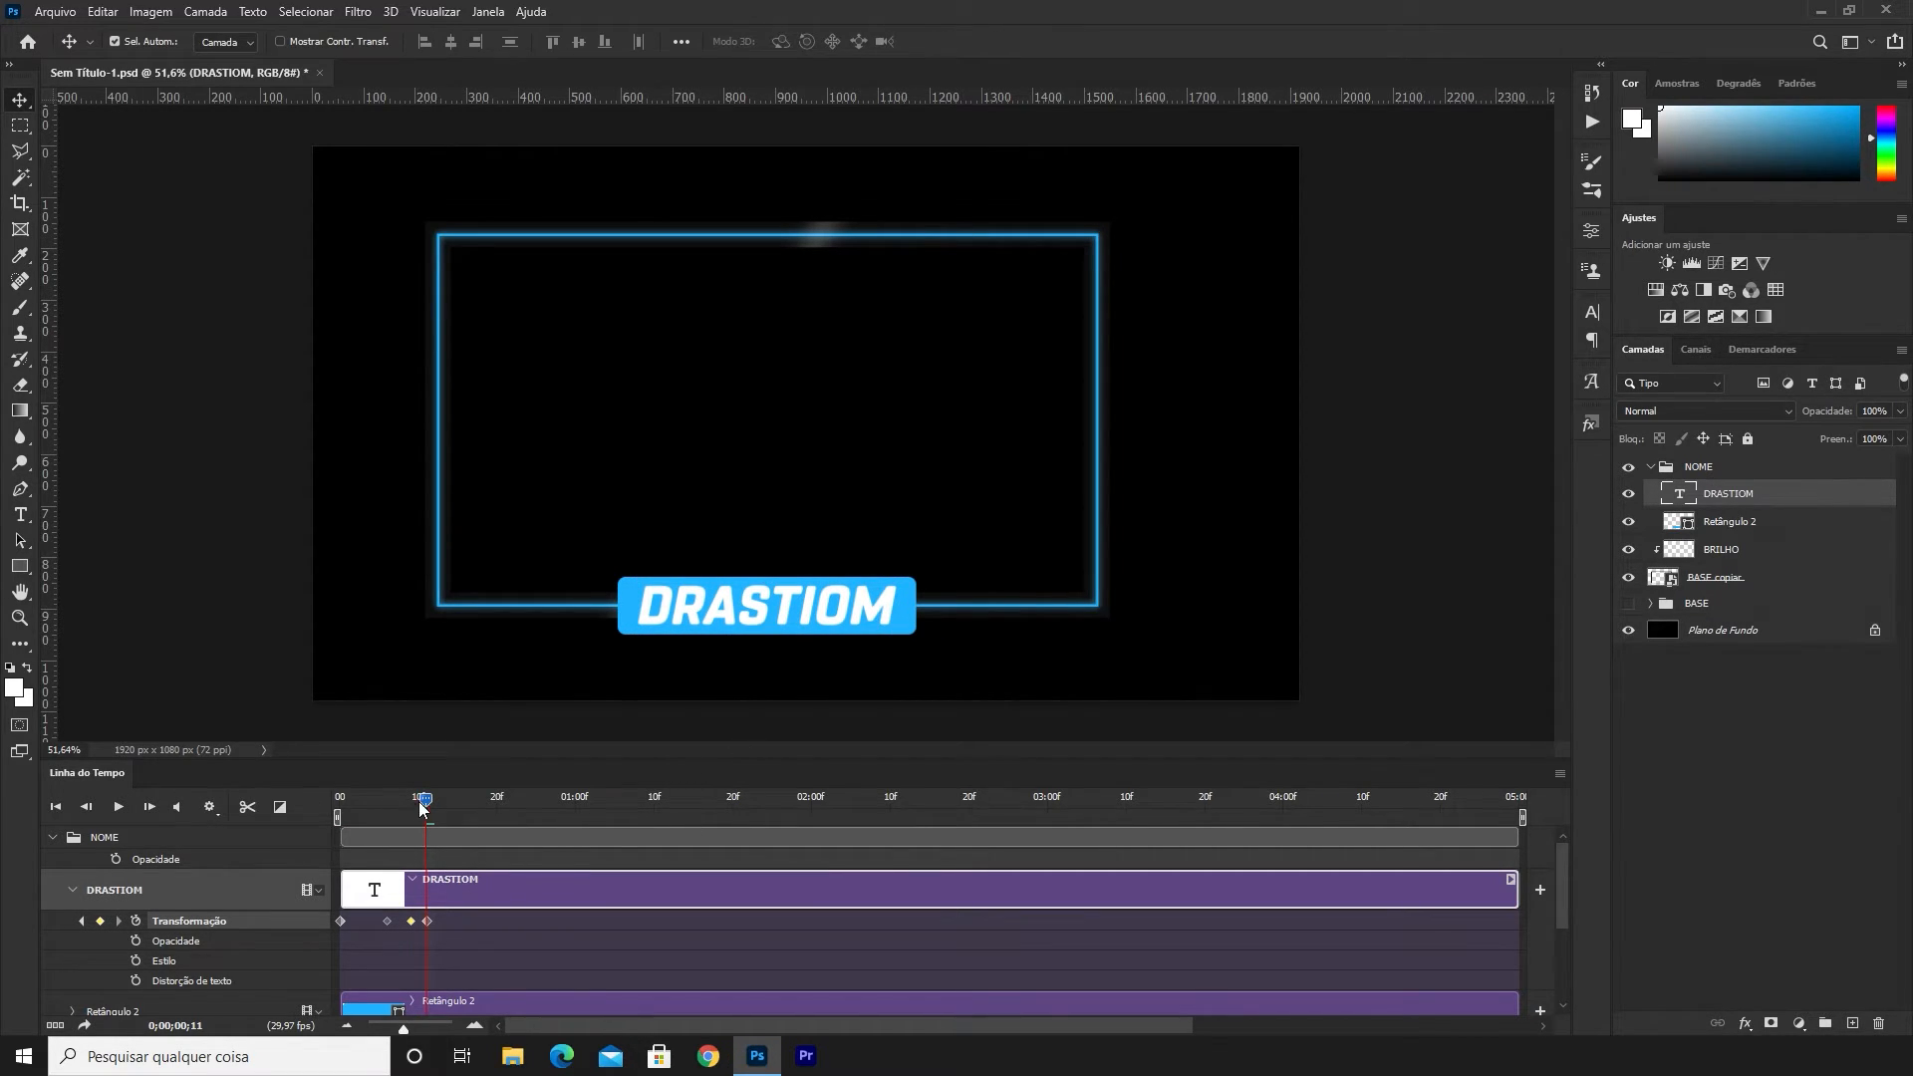
# Copy the DRASTIOM text's Transformação keyframe from 0;00;00;09 and paste it onto a new keyframe at 0;00;00;14
pyautogui.moveTo(427, 802); pyautogui.dragTo(450, 803)
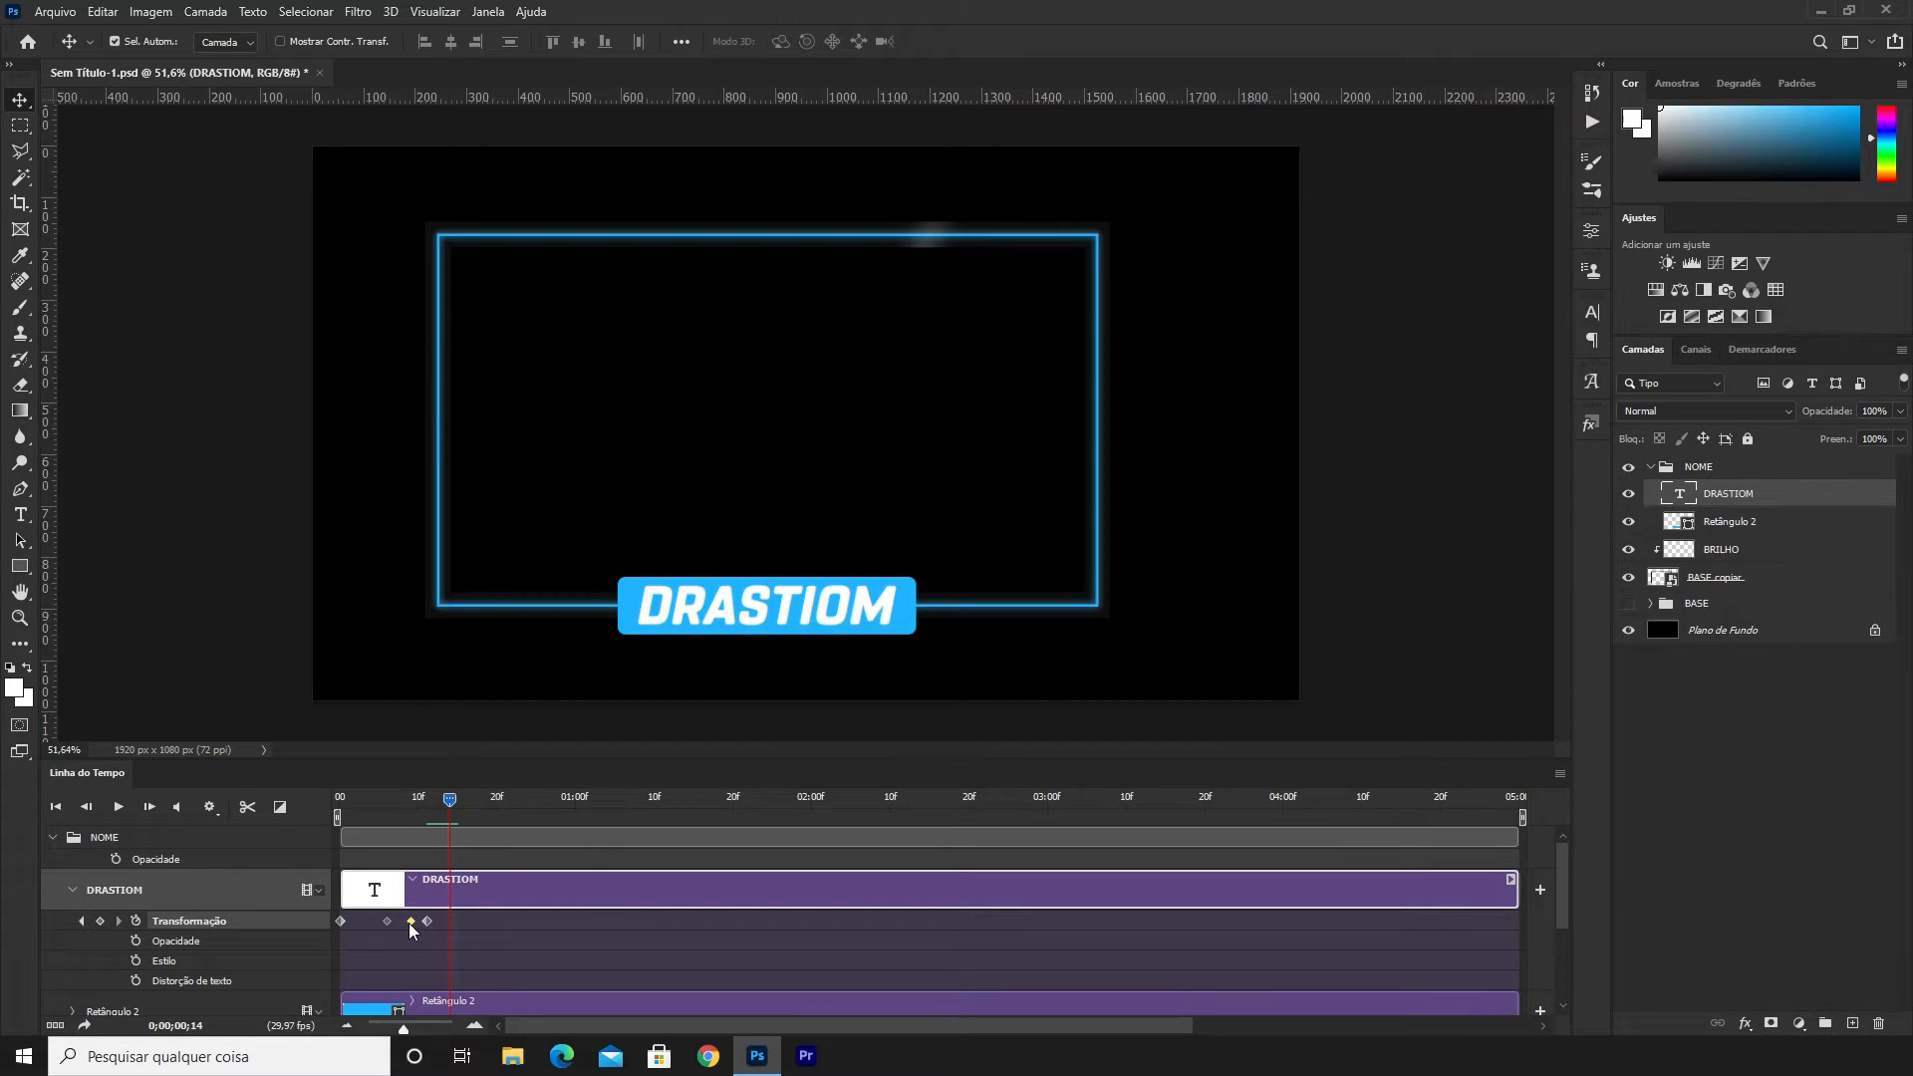
pyautogui.rightClick(410, 924)
pyautogui.click(456, 805)
pyautogui.click(221, 938)
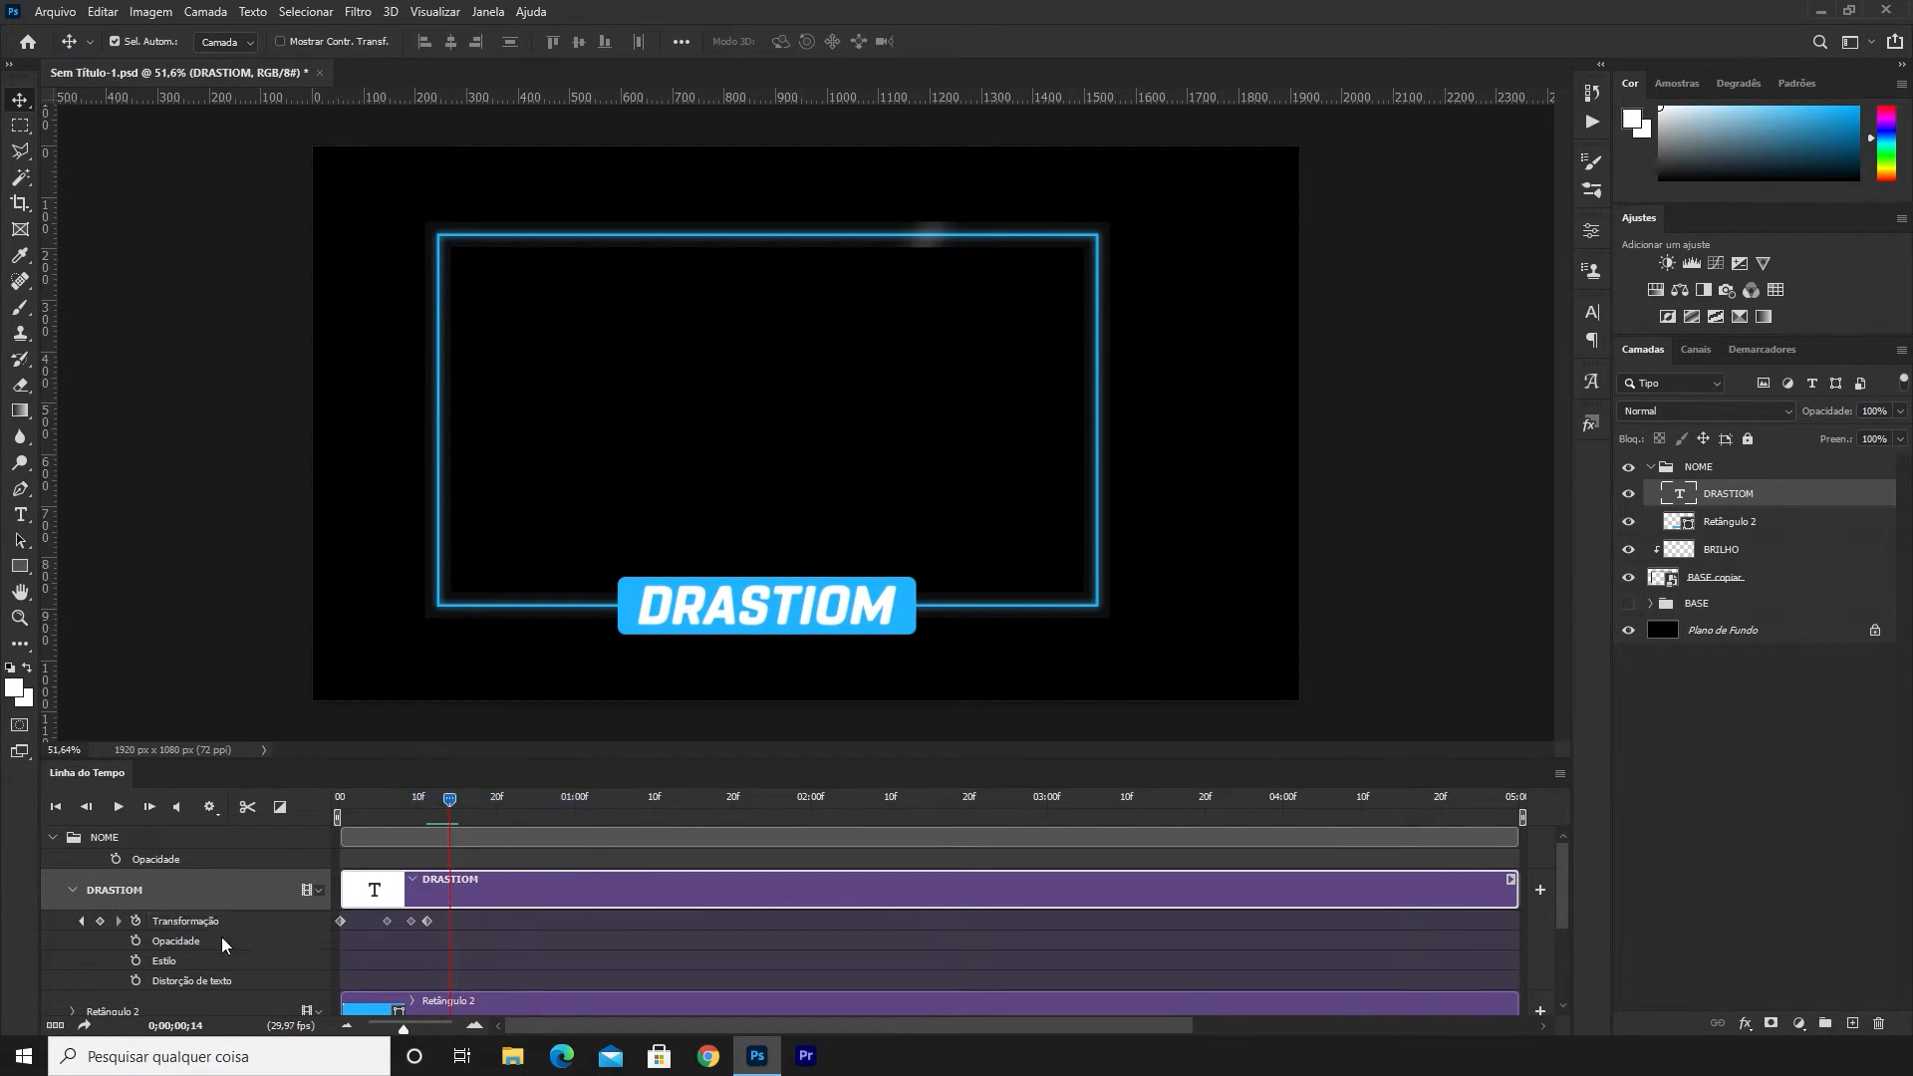
pyautogui.click(99, 923)
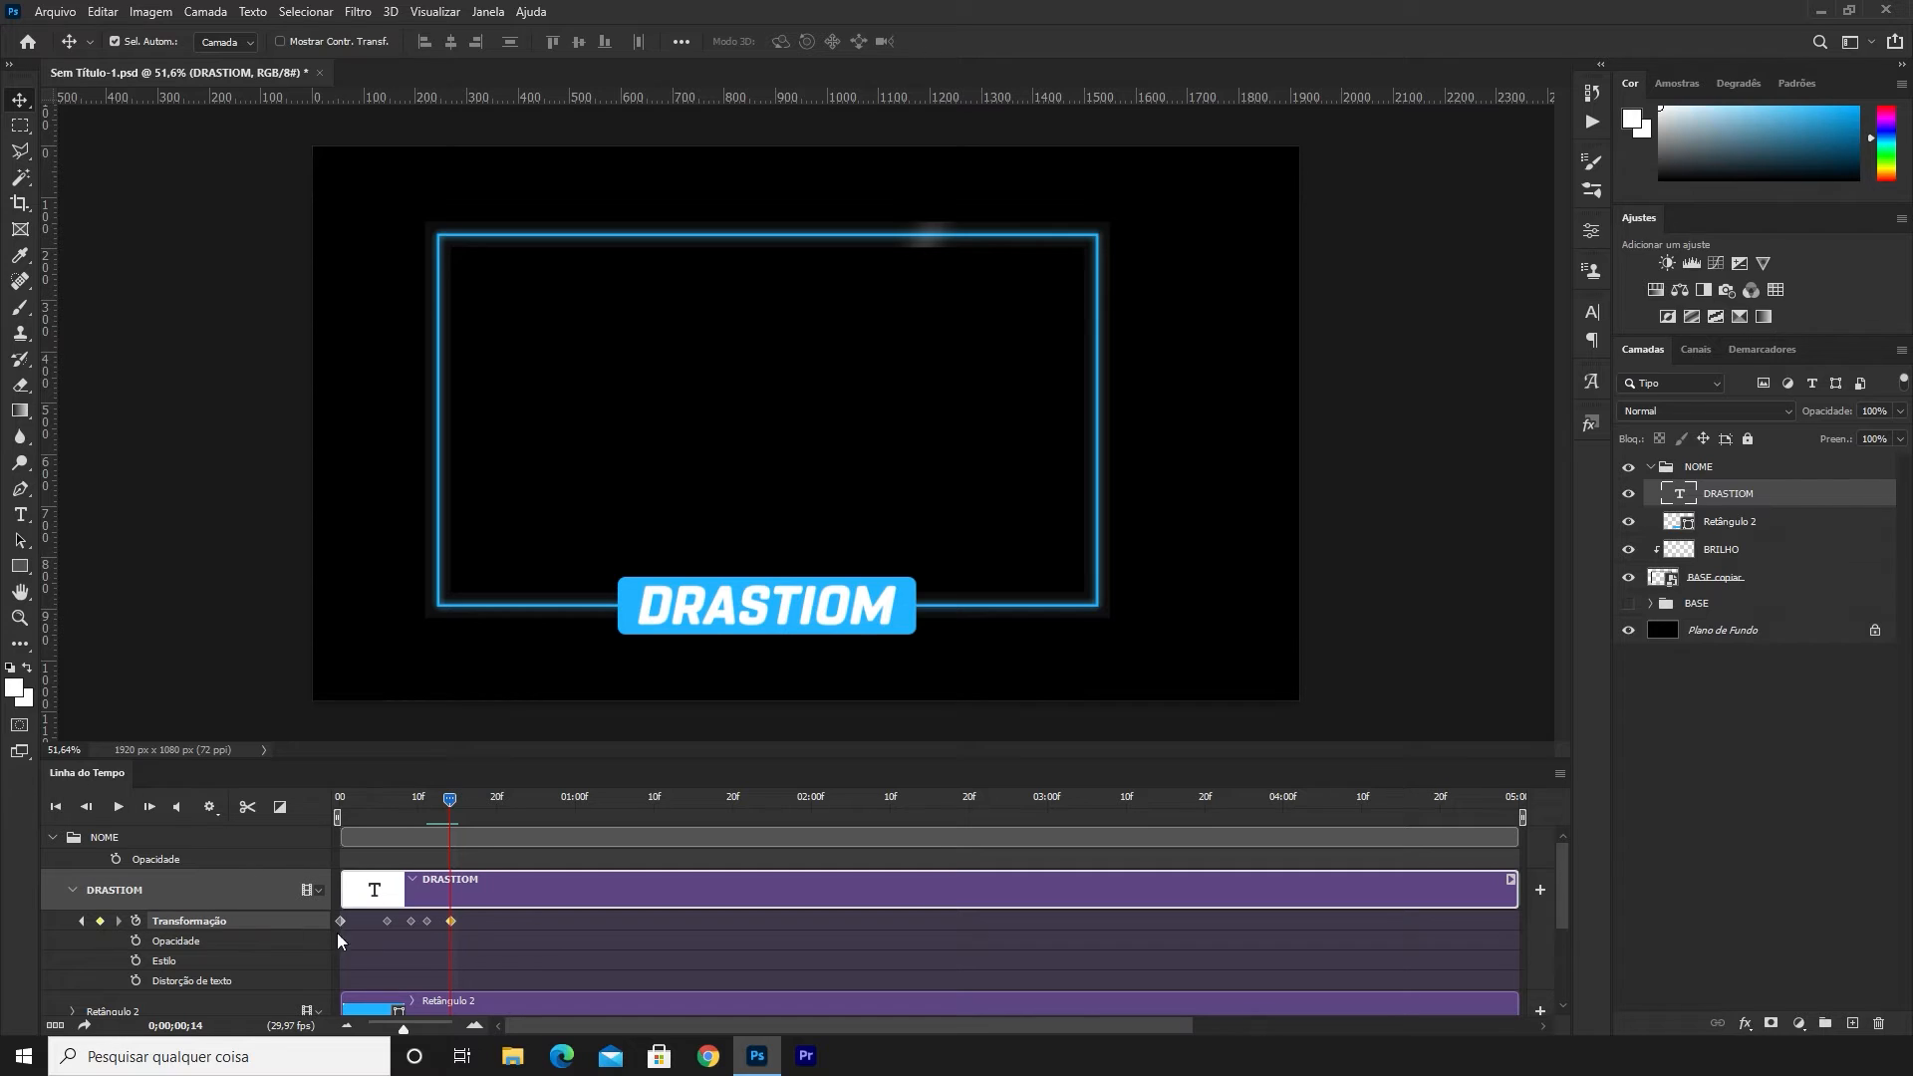
pyautogui.rightClick(452, 919)
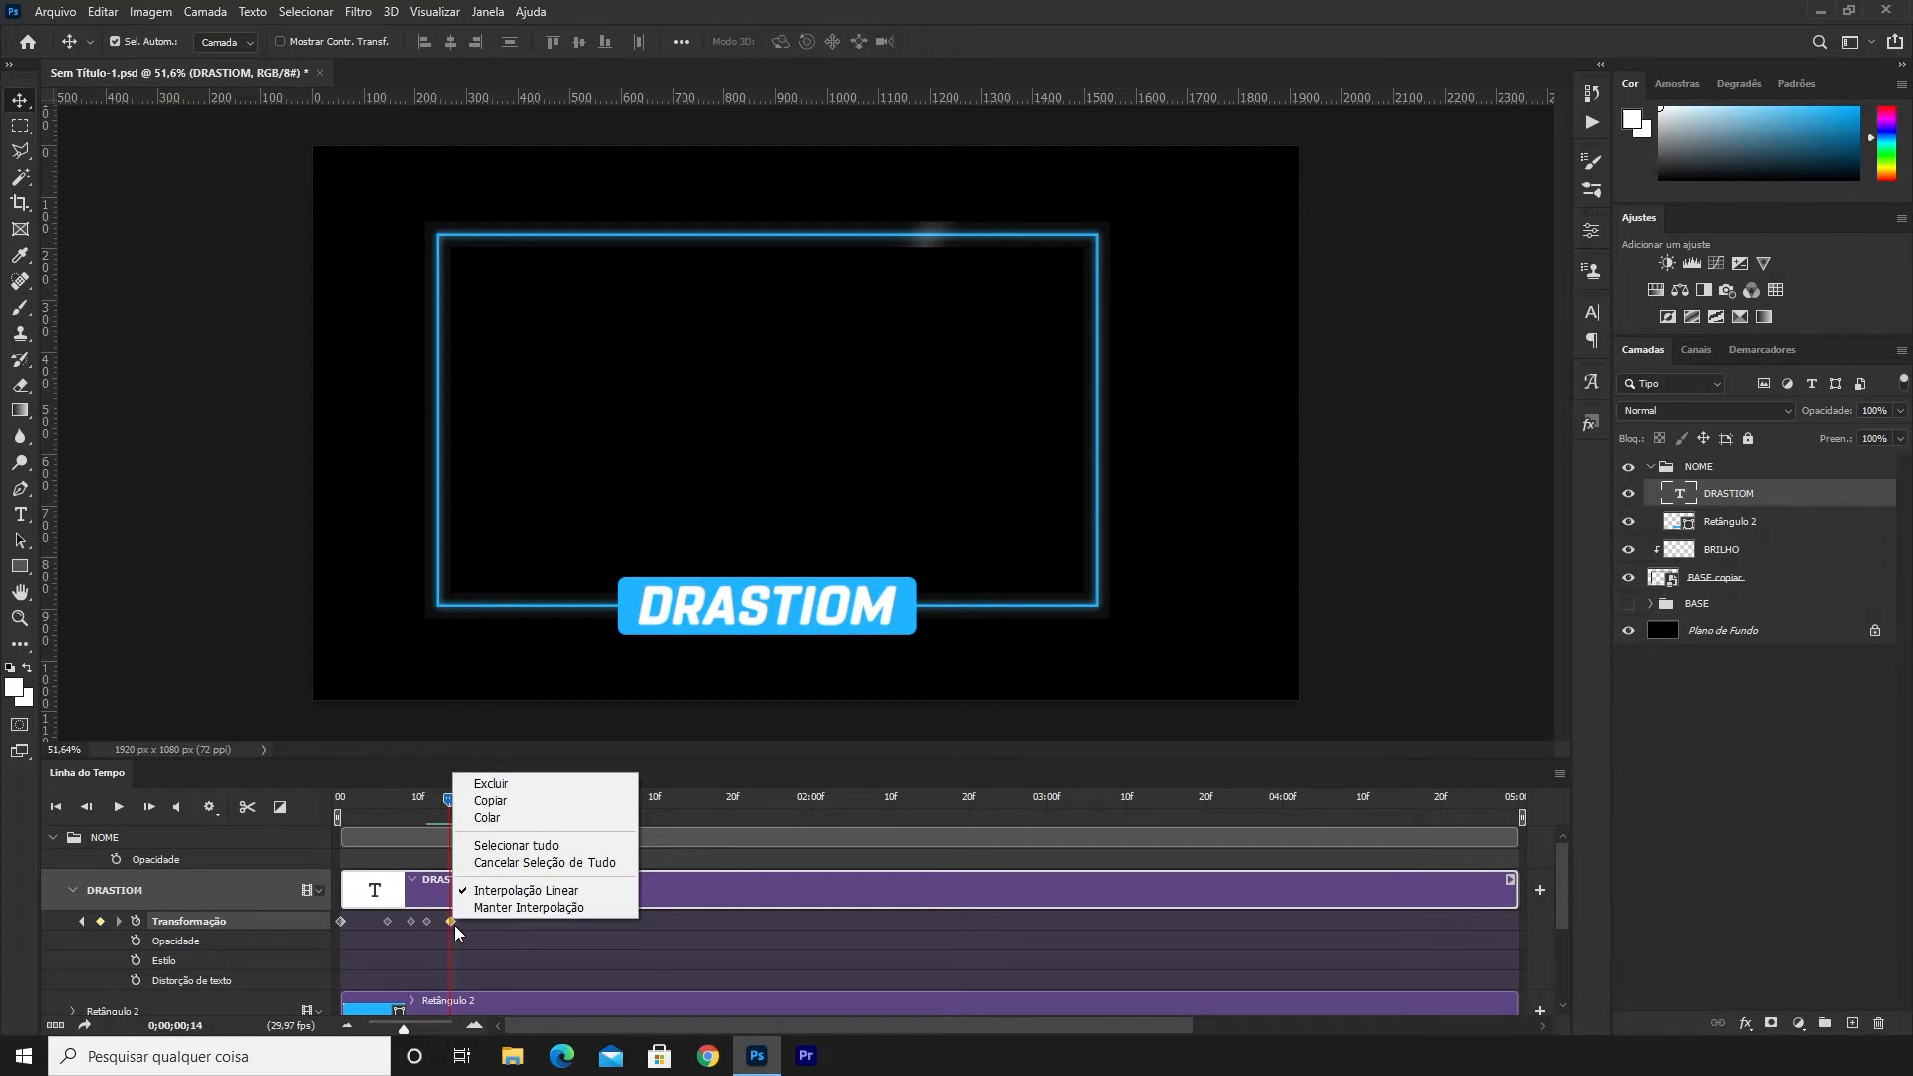
pyautogui.click(507, 804)
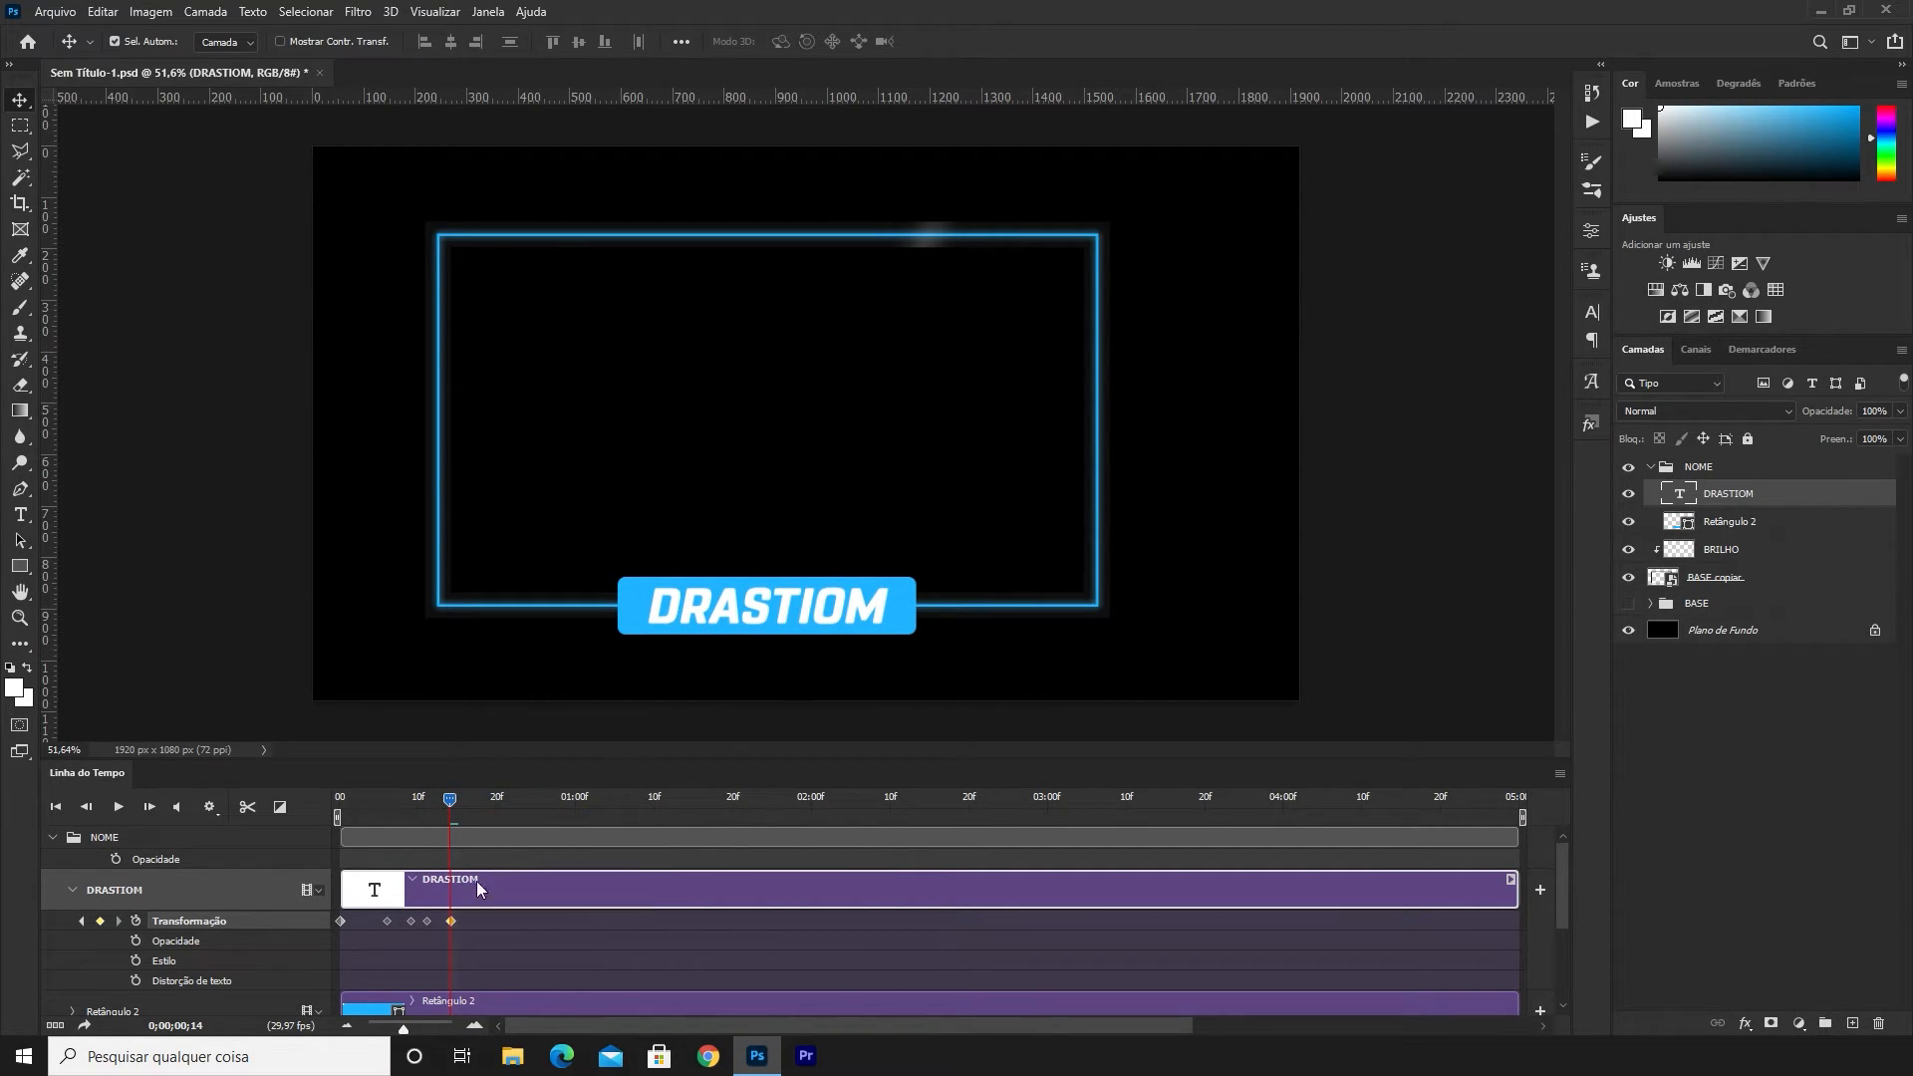
# Preview the DRASTIOM animation and shift its last four Transformação keyframes three frames earlier, so they start at 0;00;00;03
pyautogui.moveTo(455, 817); pyautogui.dragTo(335, 805)
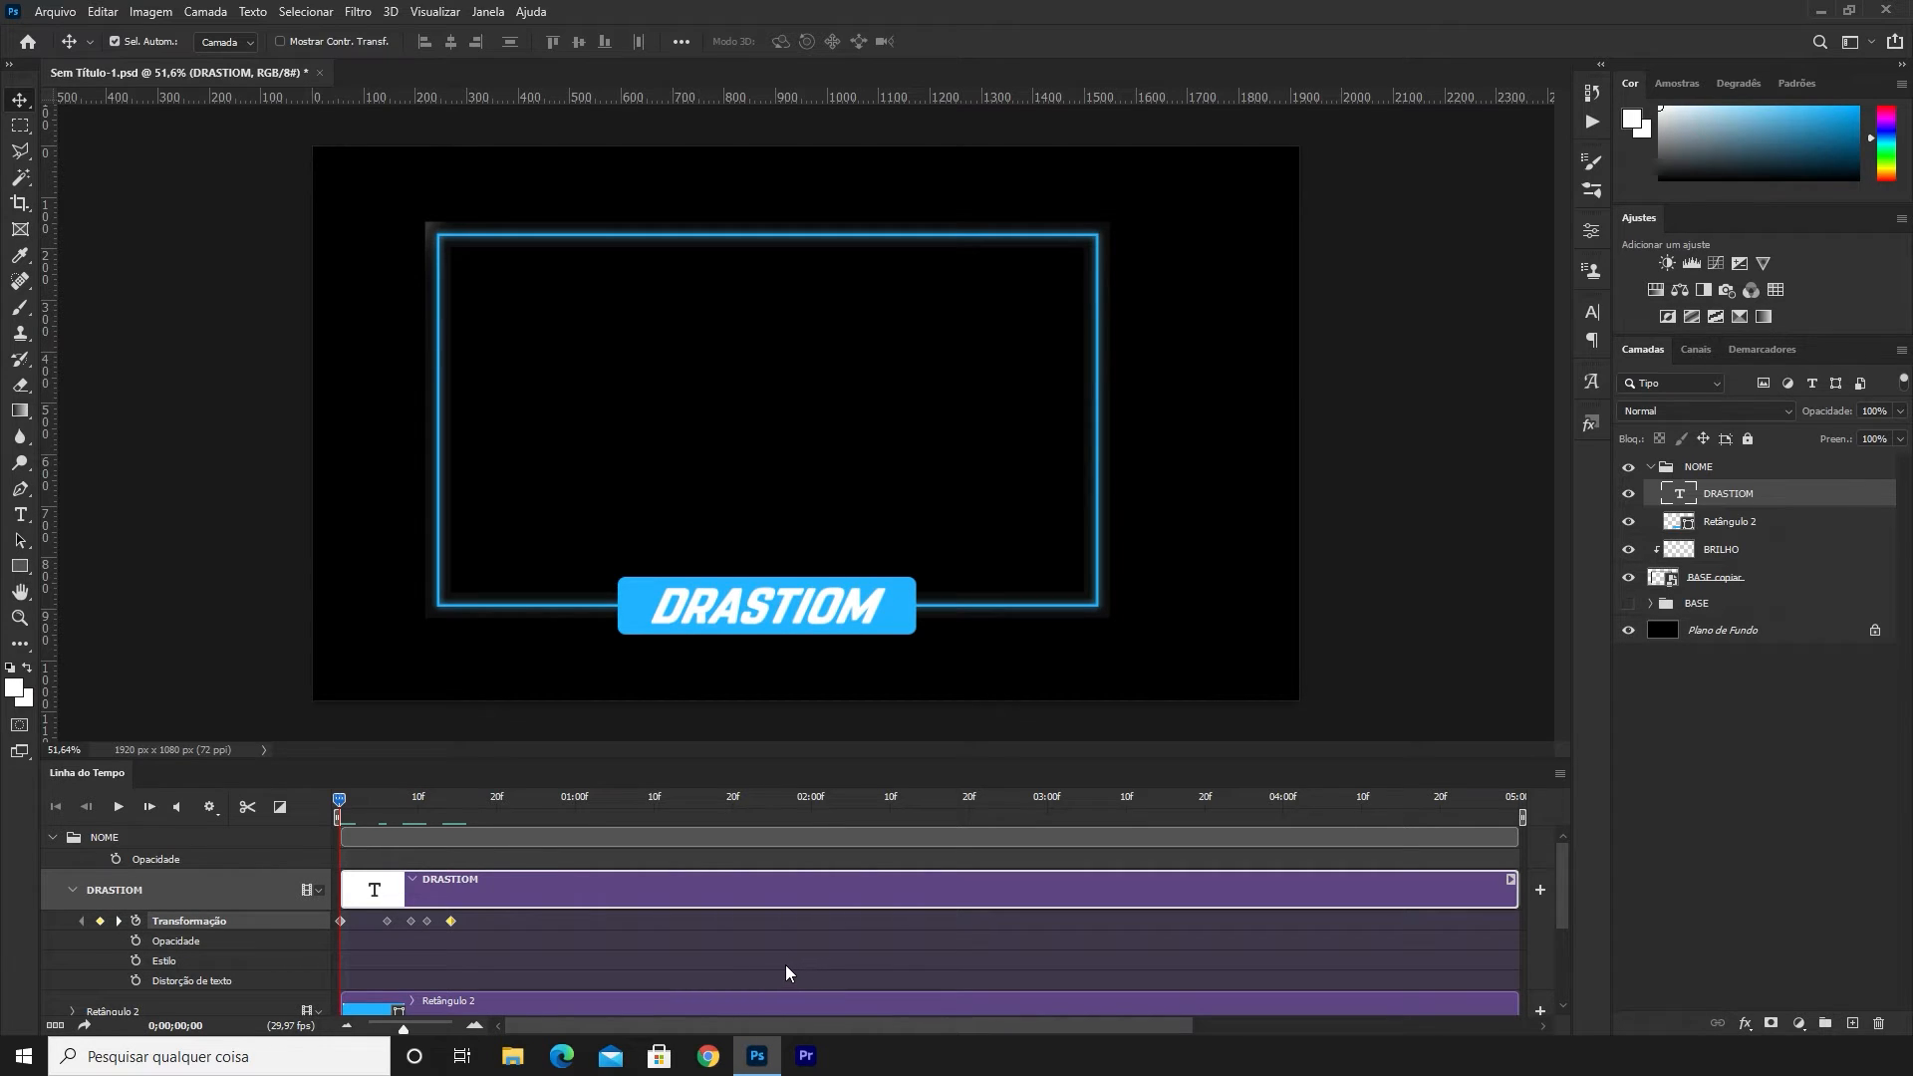
pyautogui.press('space')
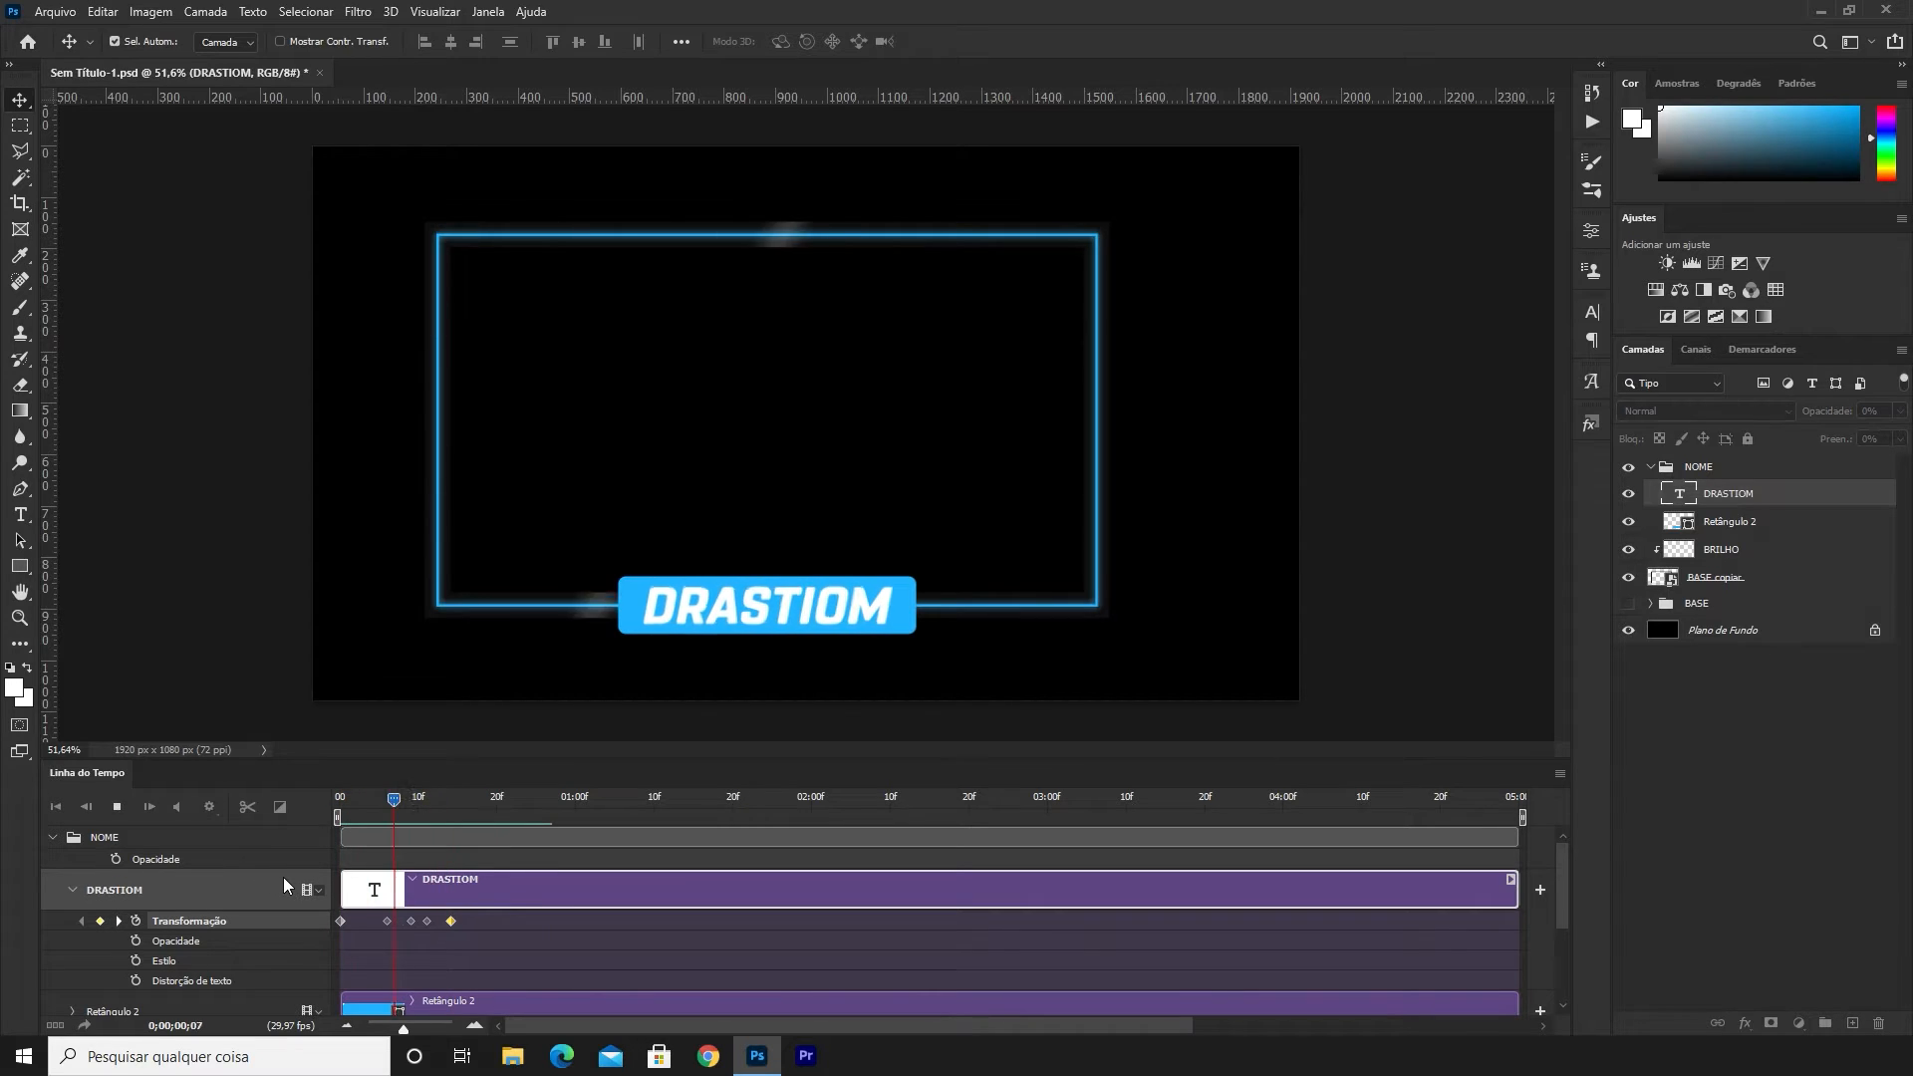
pyautogui.press('space')
pyautogui.moveTo(483, 800); pyautogui.dragTo(365, 843)
pyautogui.moveTo(390, 929)
pyautogui.mouseDown()
pyautogui.moveTo(467, 911)
pyautogui.moveTo(367, 911)
pyautogui.mouseUp()
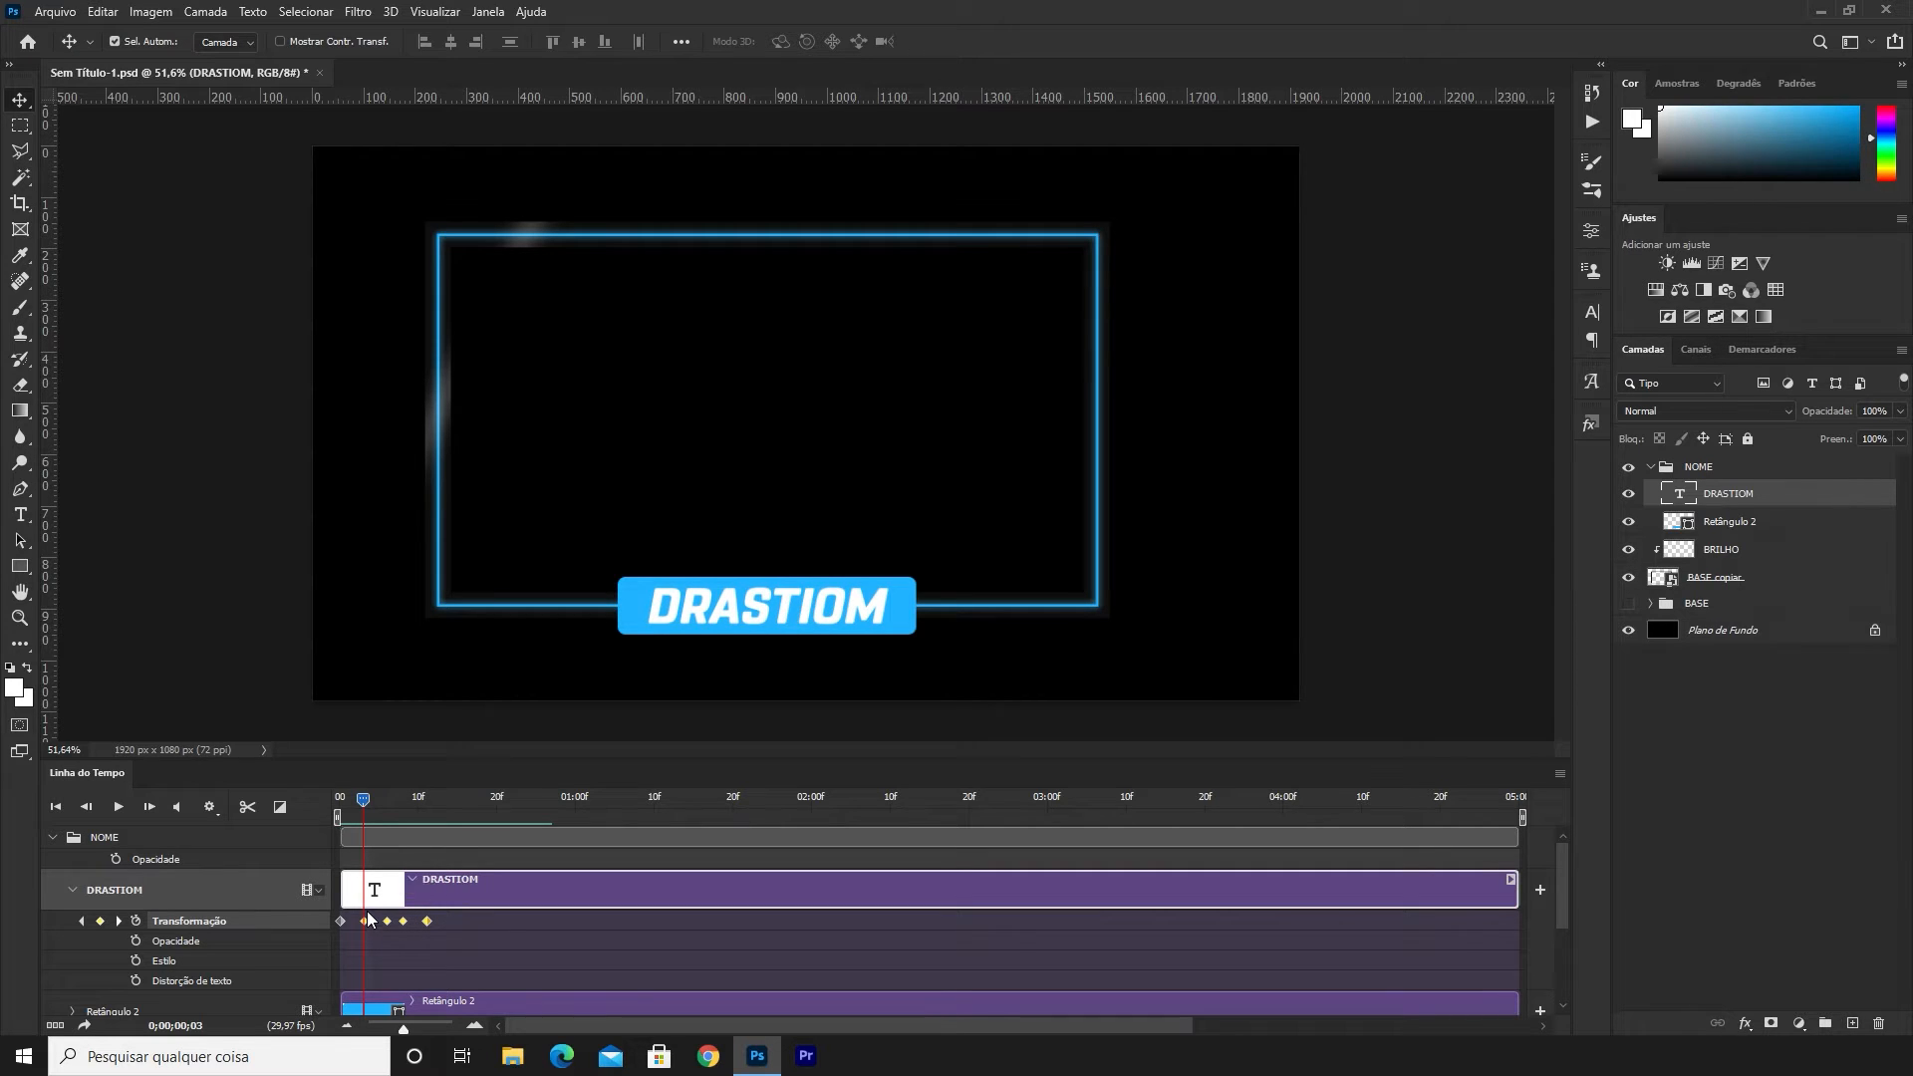
pyautogui.press('space')
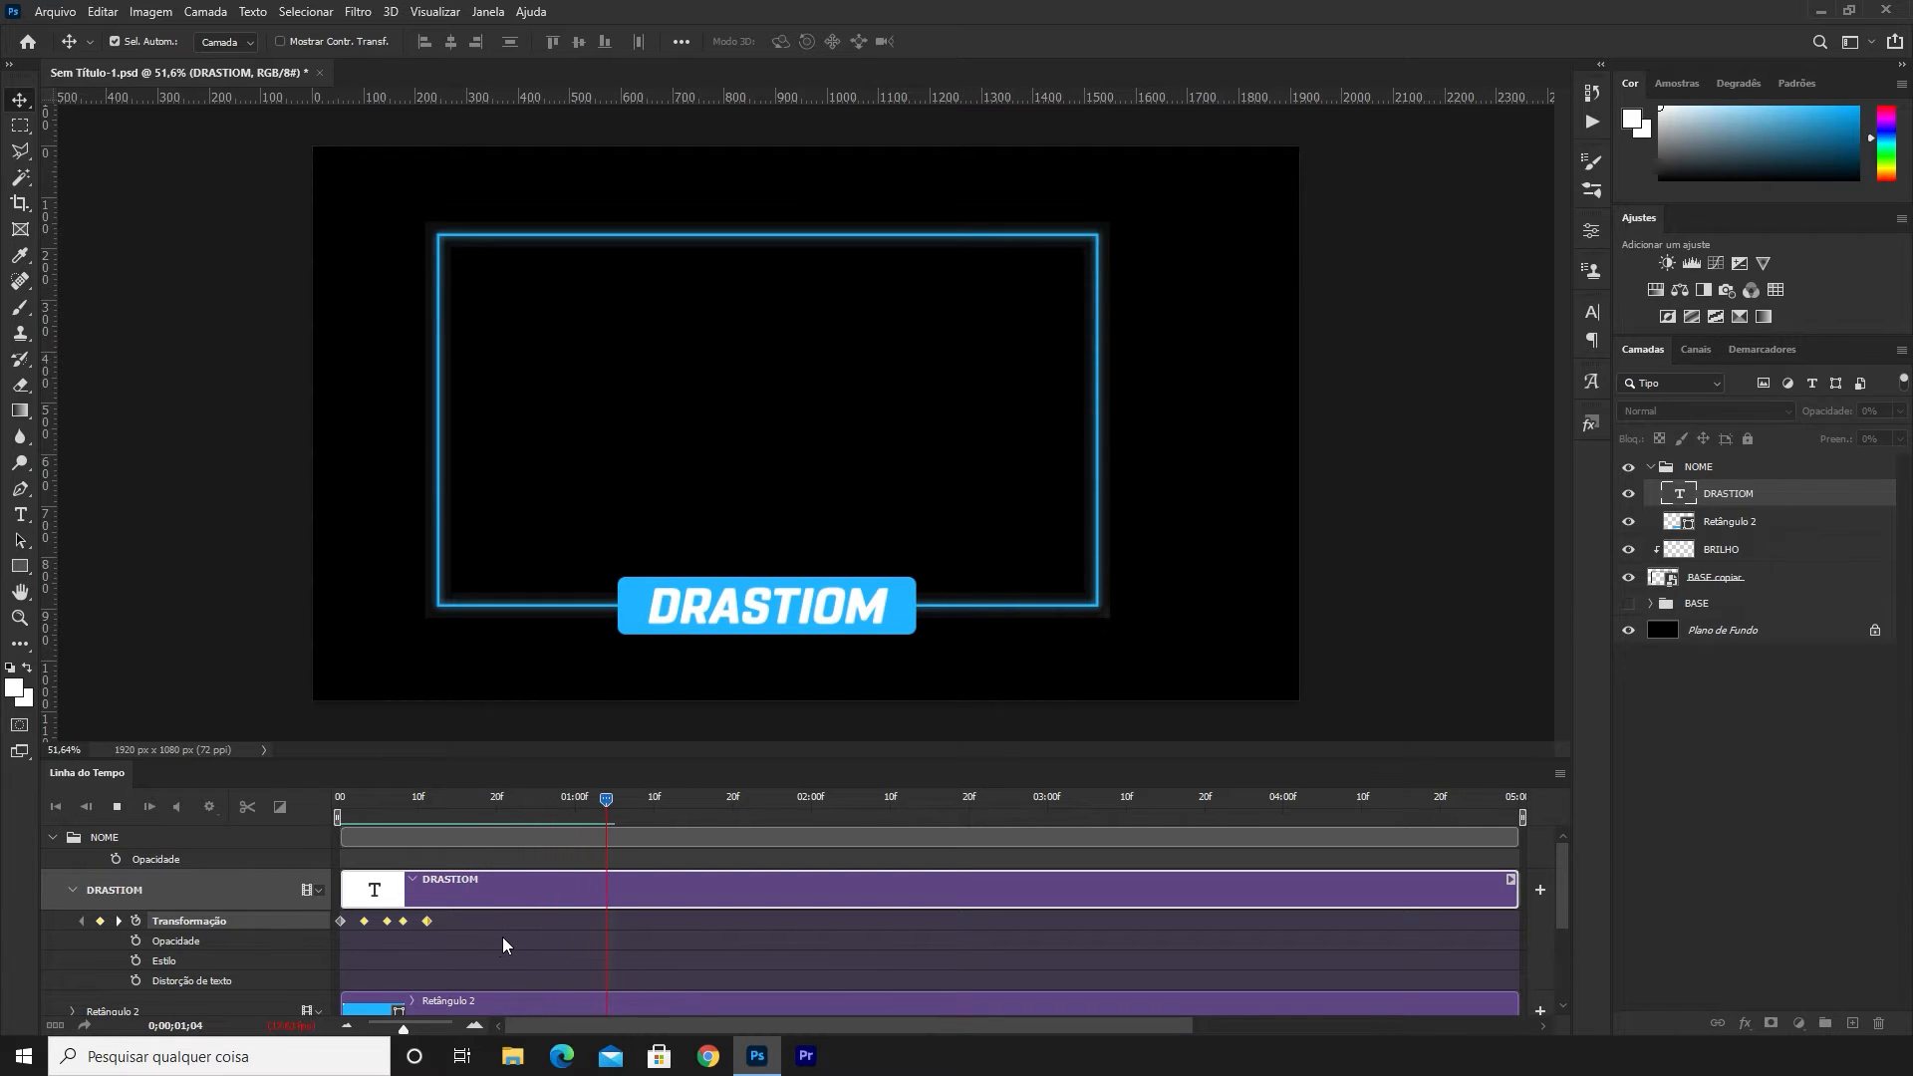
pyautogui.press('space')
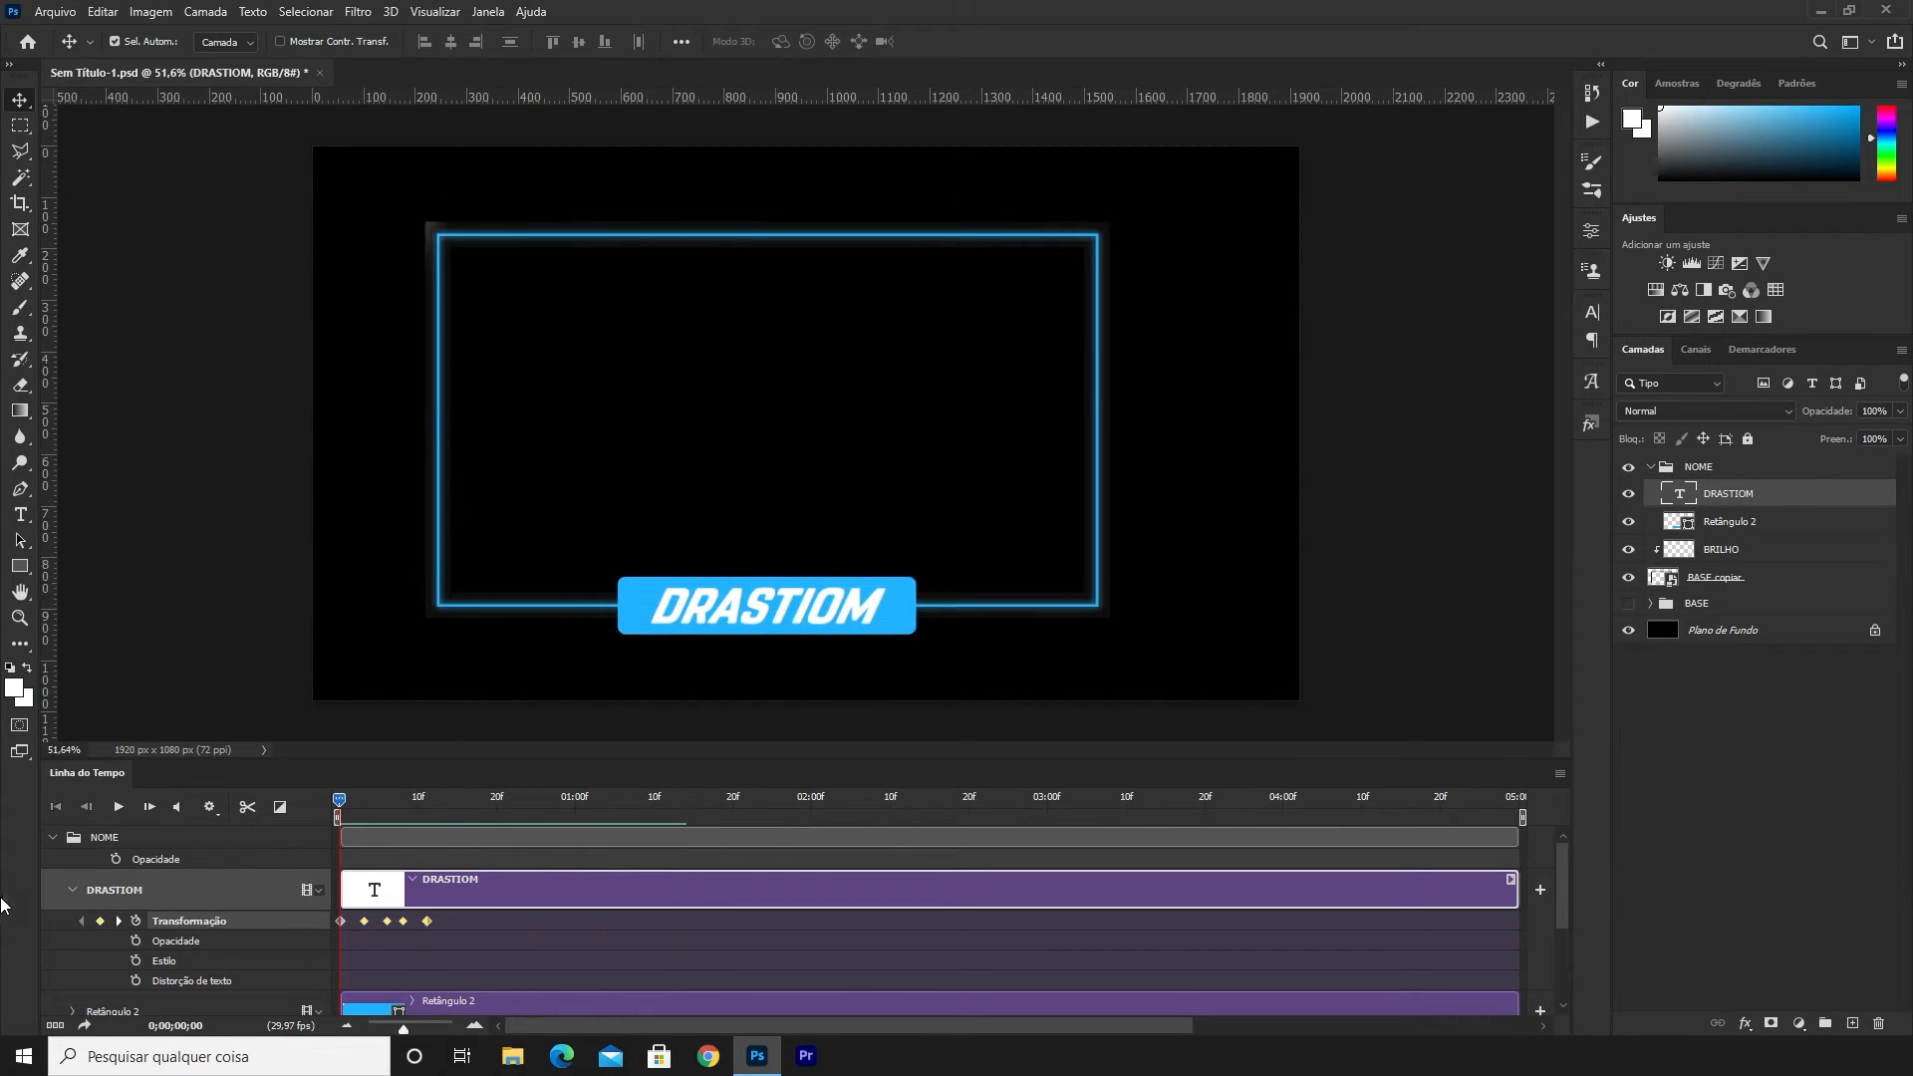
# Hide the Plano de Fundo layer and group NOME, BRILHO, BASE copiar and BASE into a group named MOLDURA
pyautogui.click(52, 837)
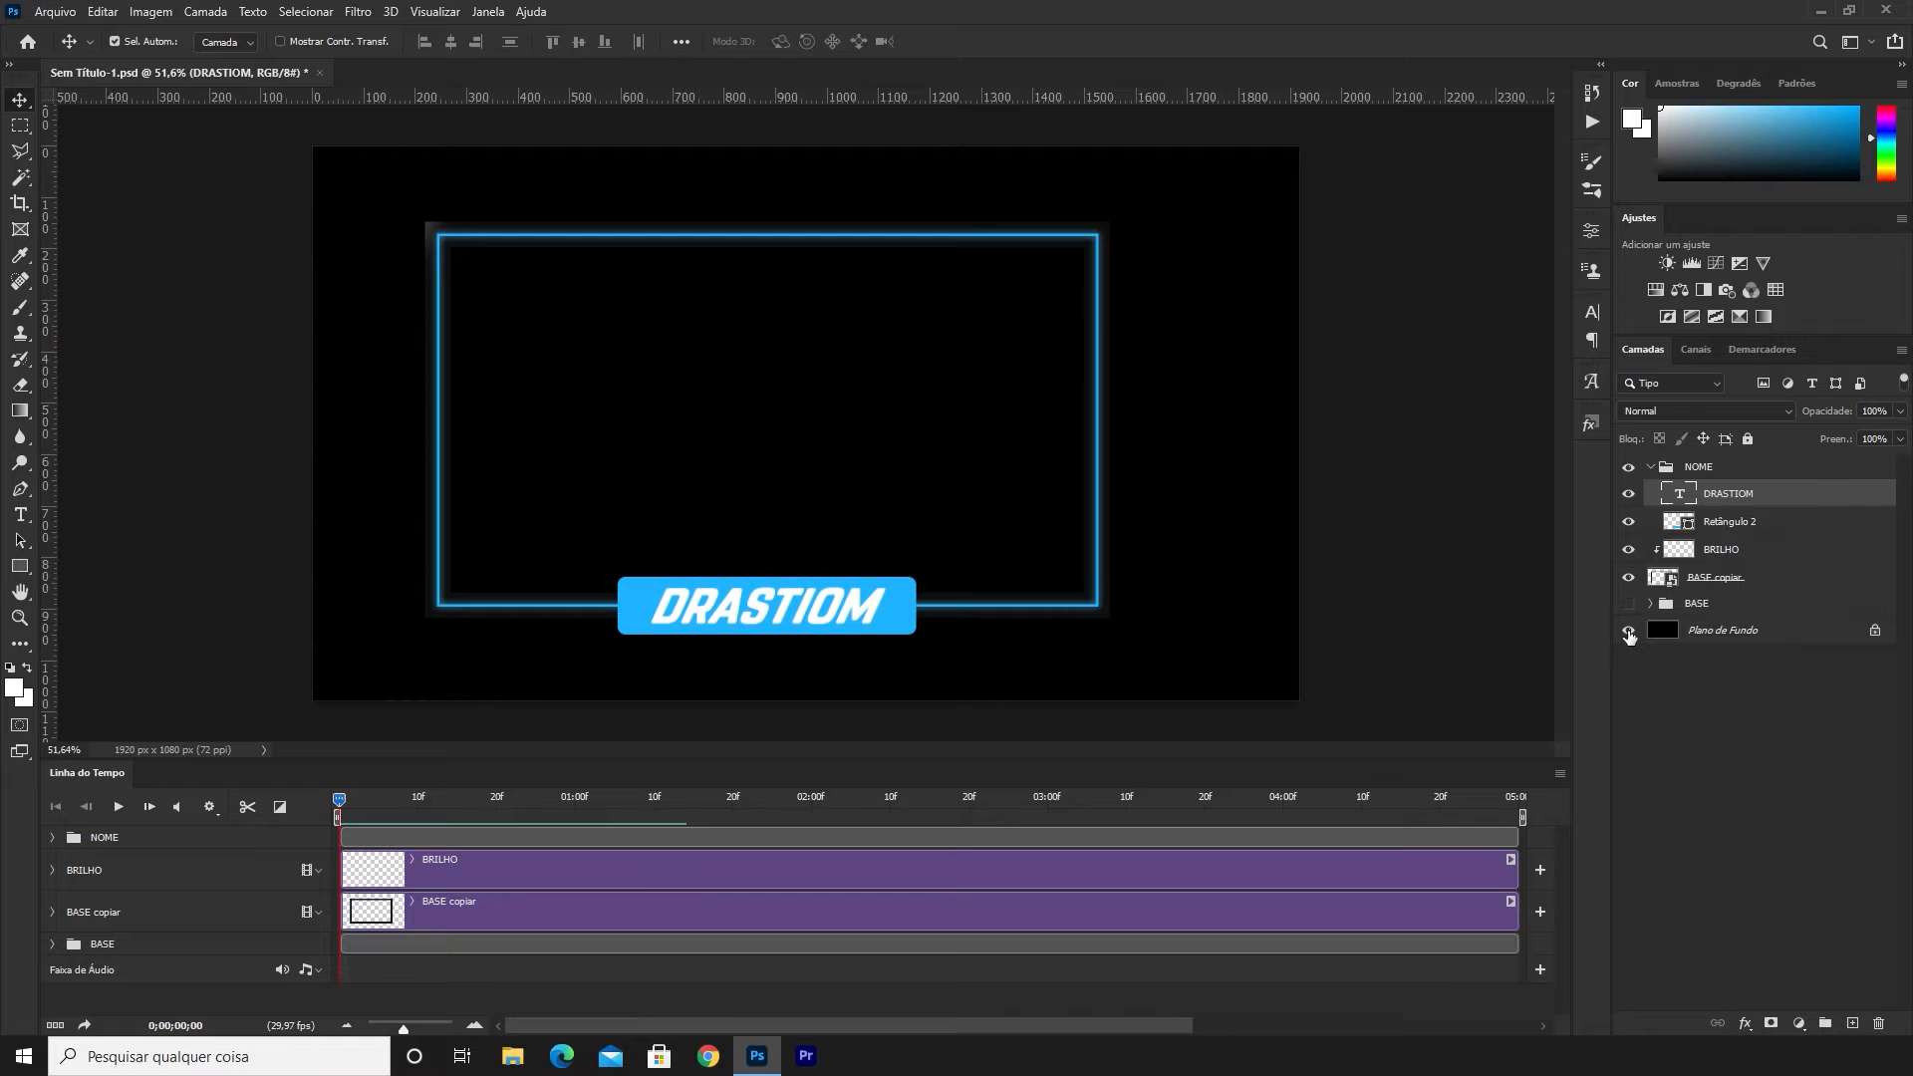
pyautogui.click(1628, 629)
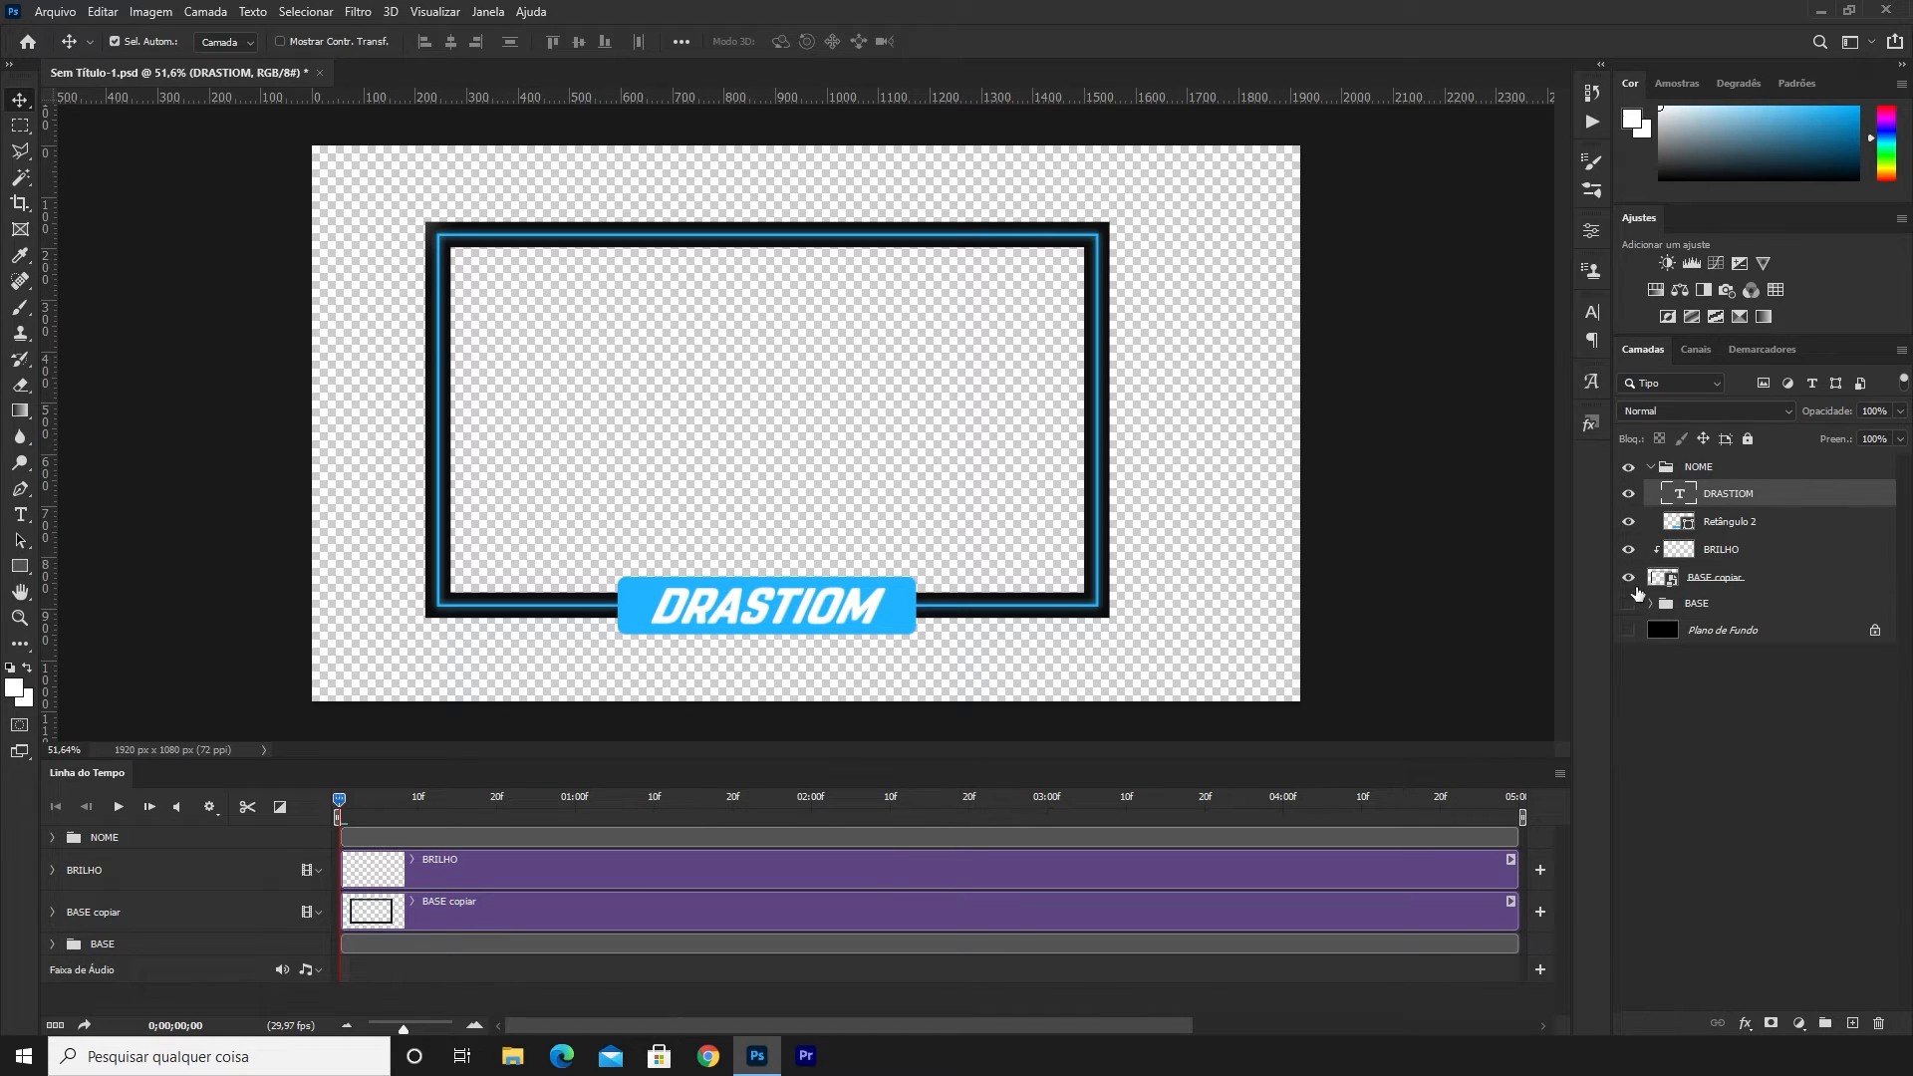
pyautogui.click(1650, 466)
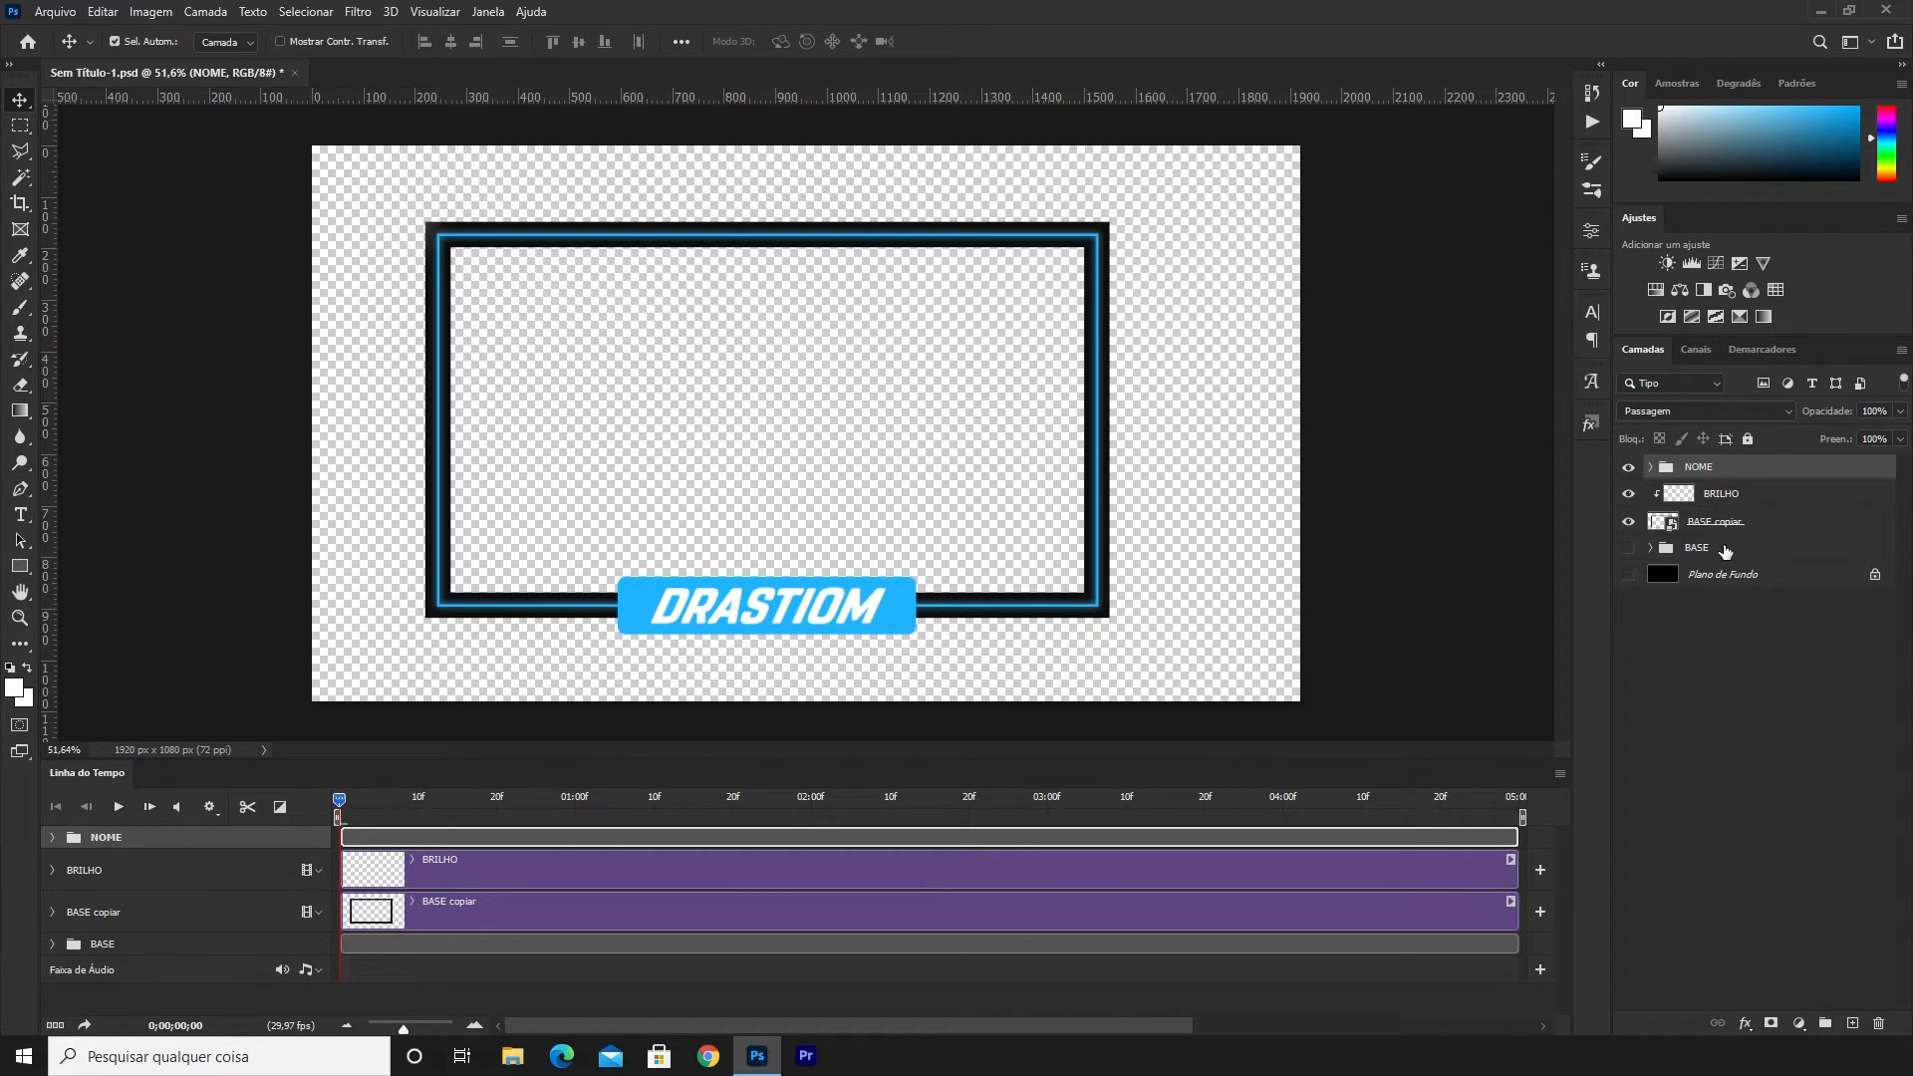
pyautogui.keyDown('shift'); pyautogui.click(1725, 549); pyautogui.keyUp('shift')
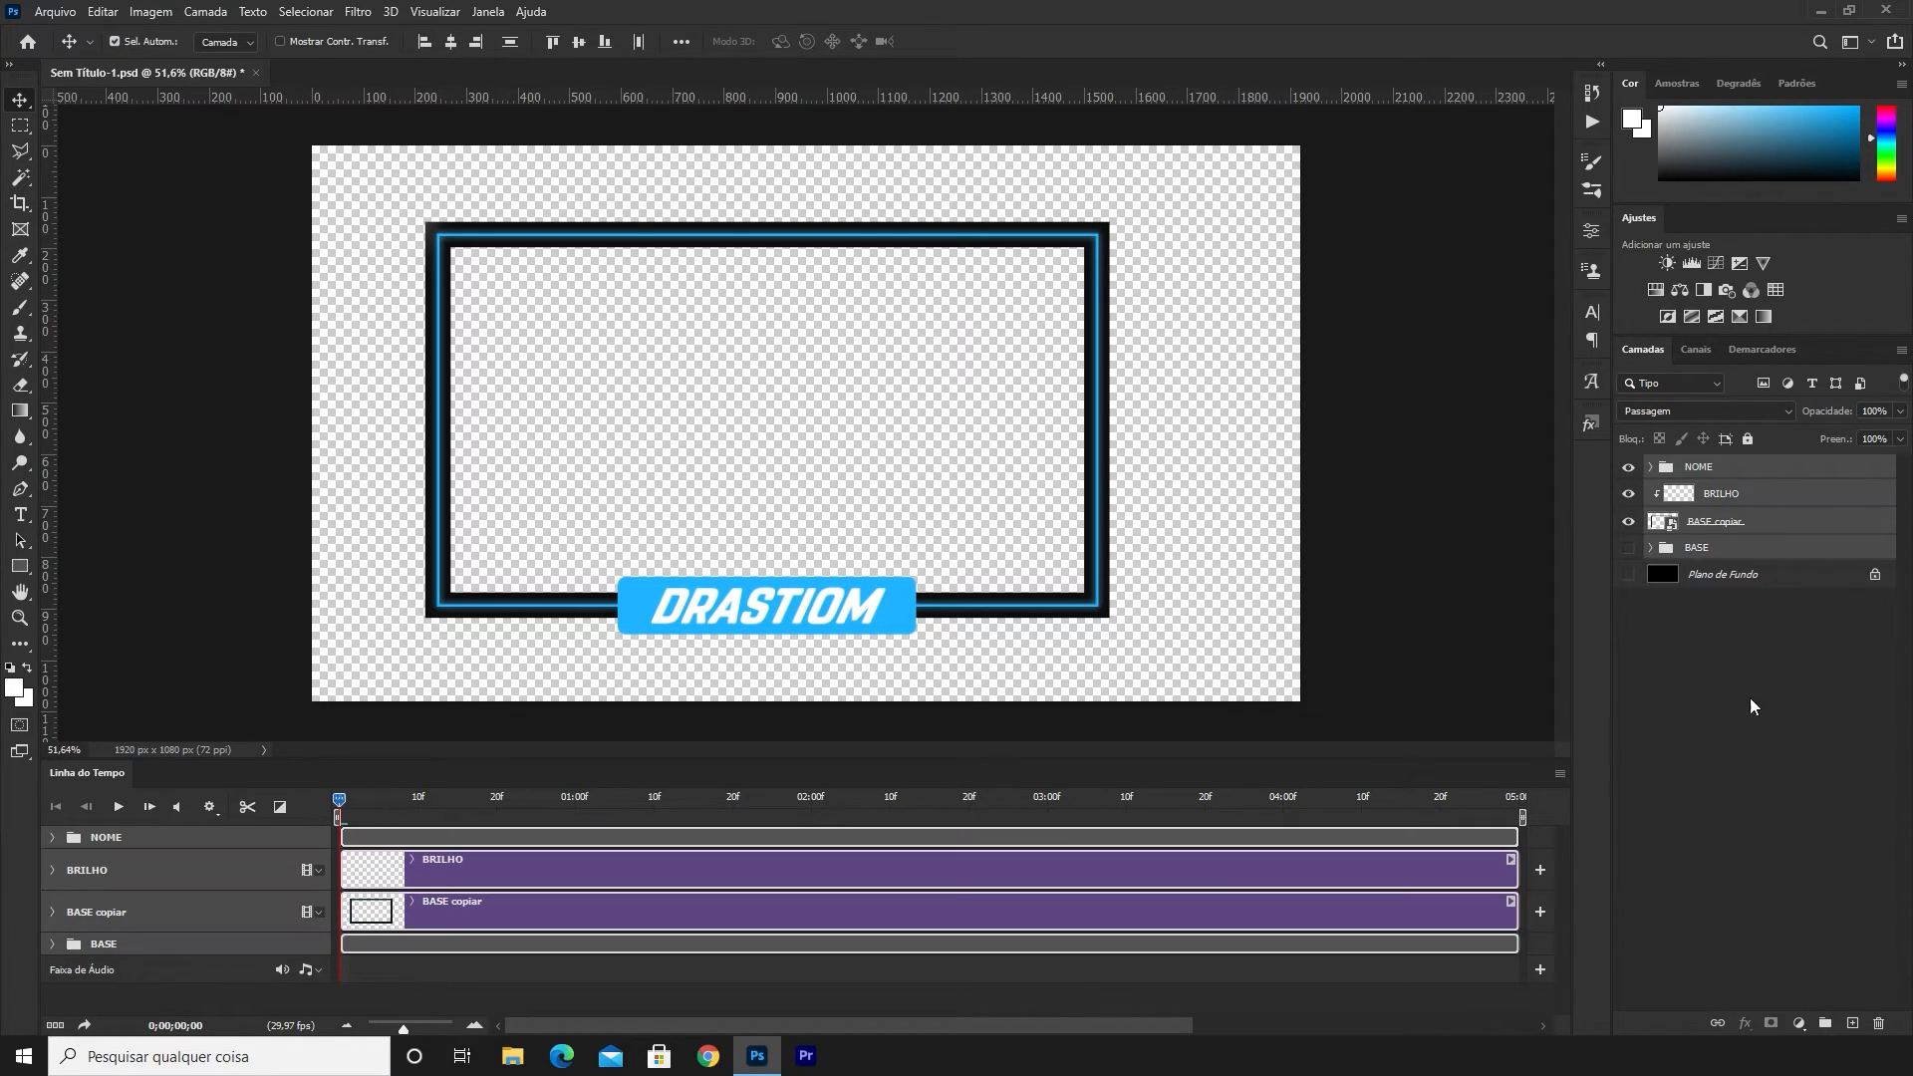
pyautogui.click(1826, 1023)
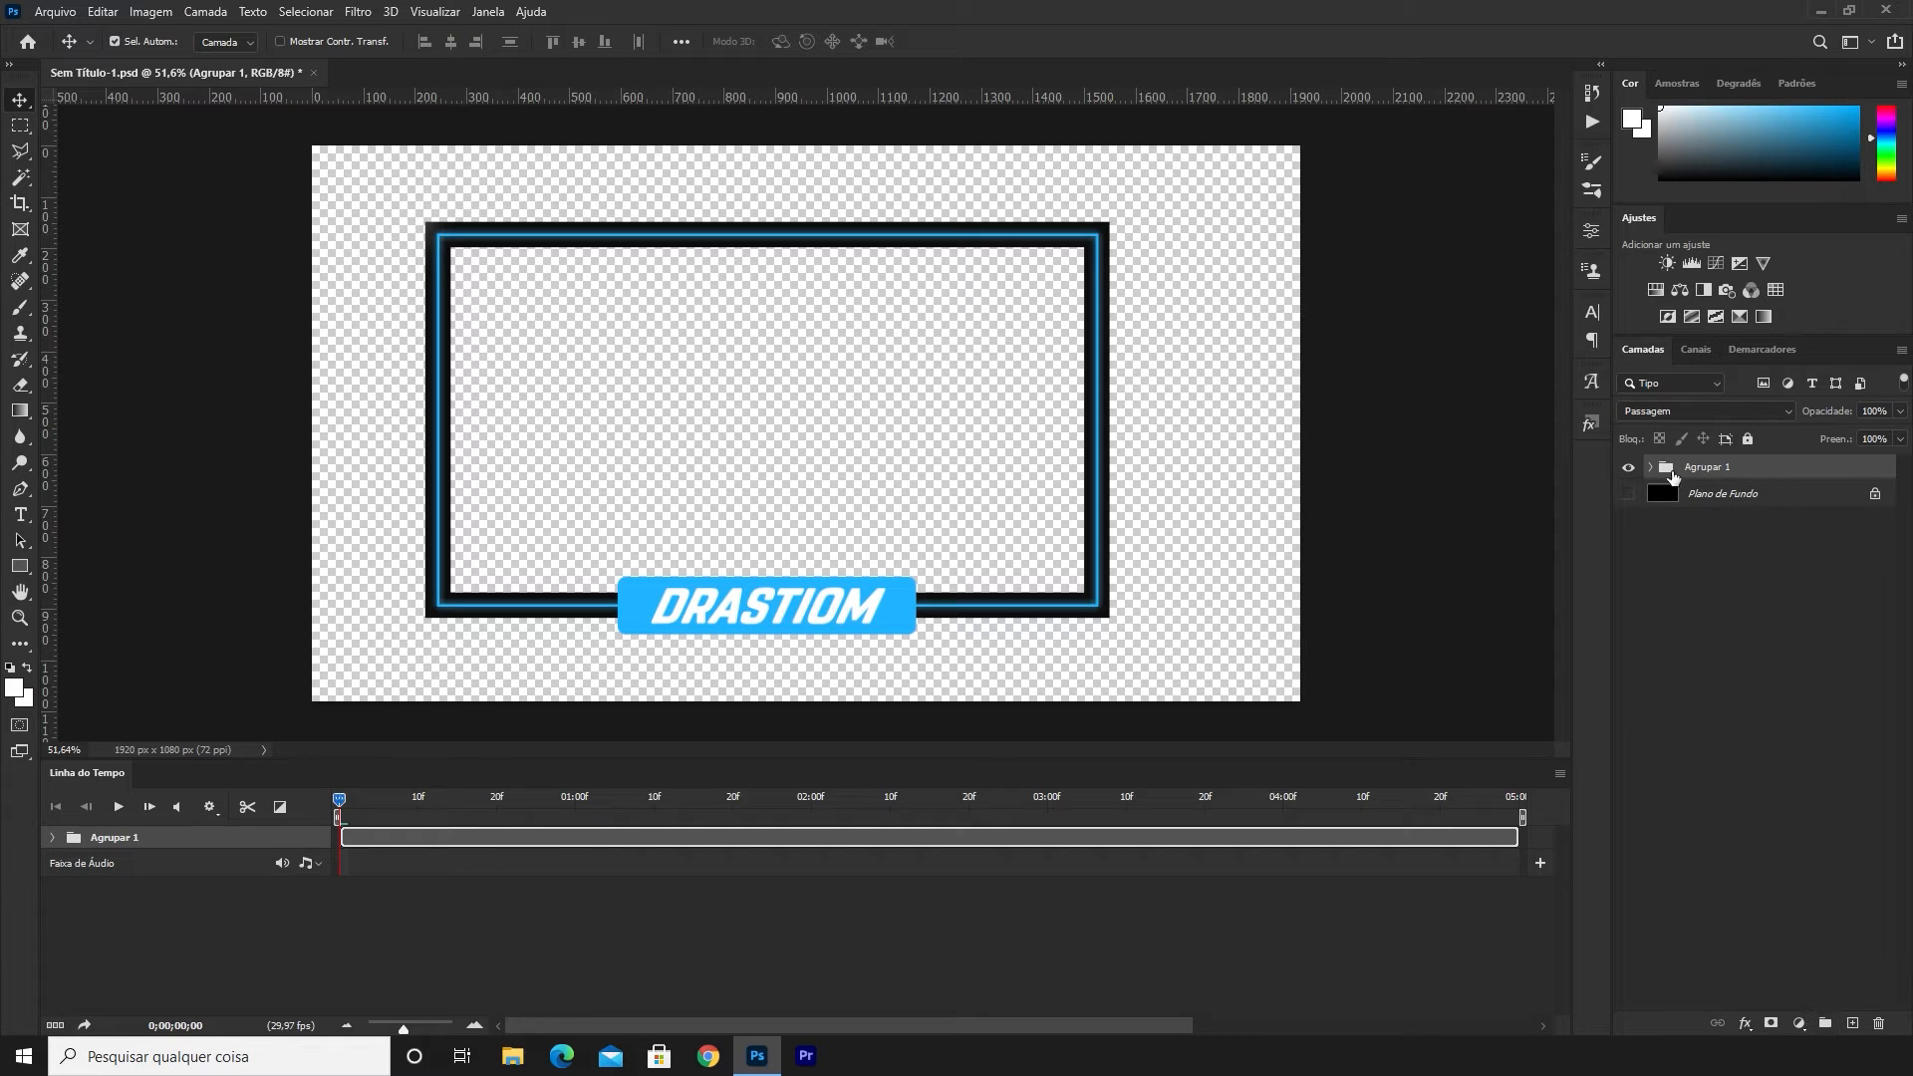
pyautogui.doubleClick(1703, 469)
pyautogui.write('MOLDURA')
pyautogui.press('Return')
# Center the MOLDURA group horizontally on the canvas, with alignment relative to Tela
pyautogui.scroll(-1, 910, 542)
pyautogui.scroll(-1, 809, 518)
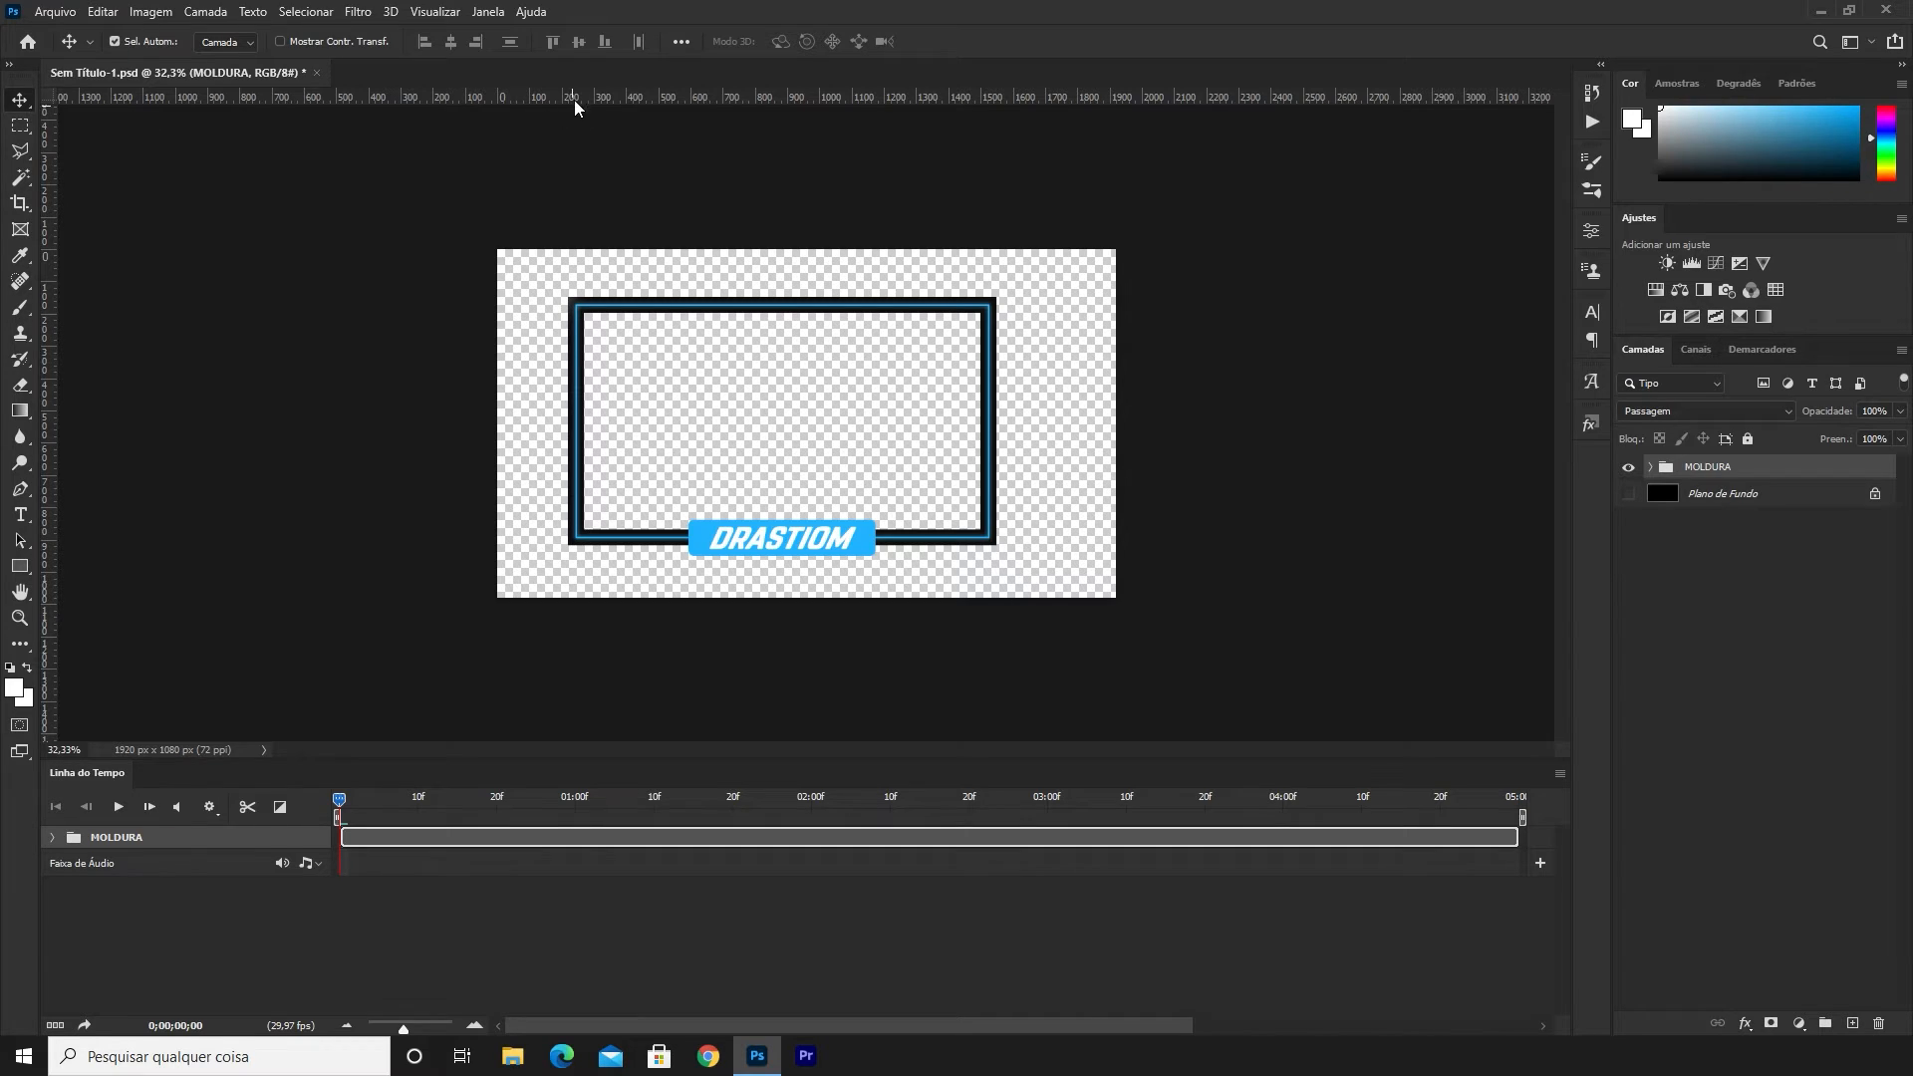
pyautogui.click(681, 41)
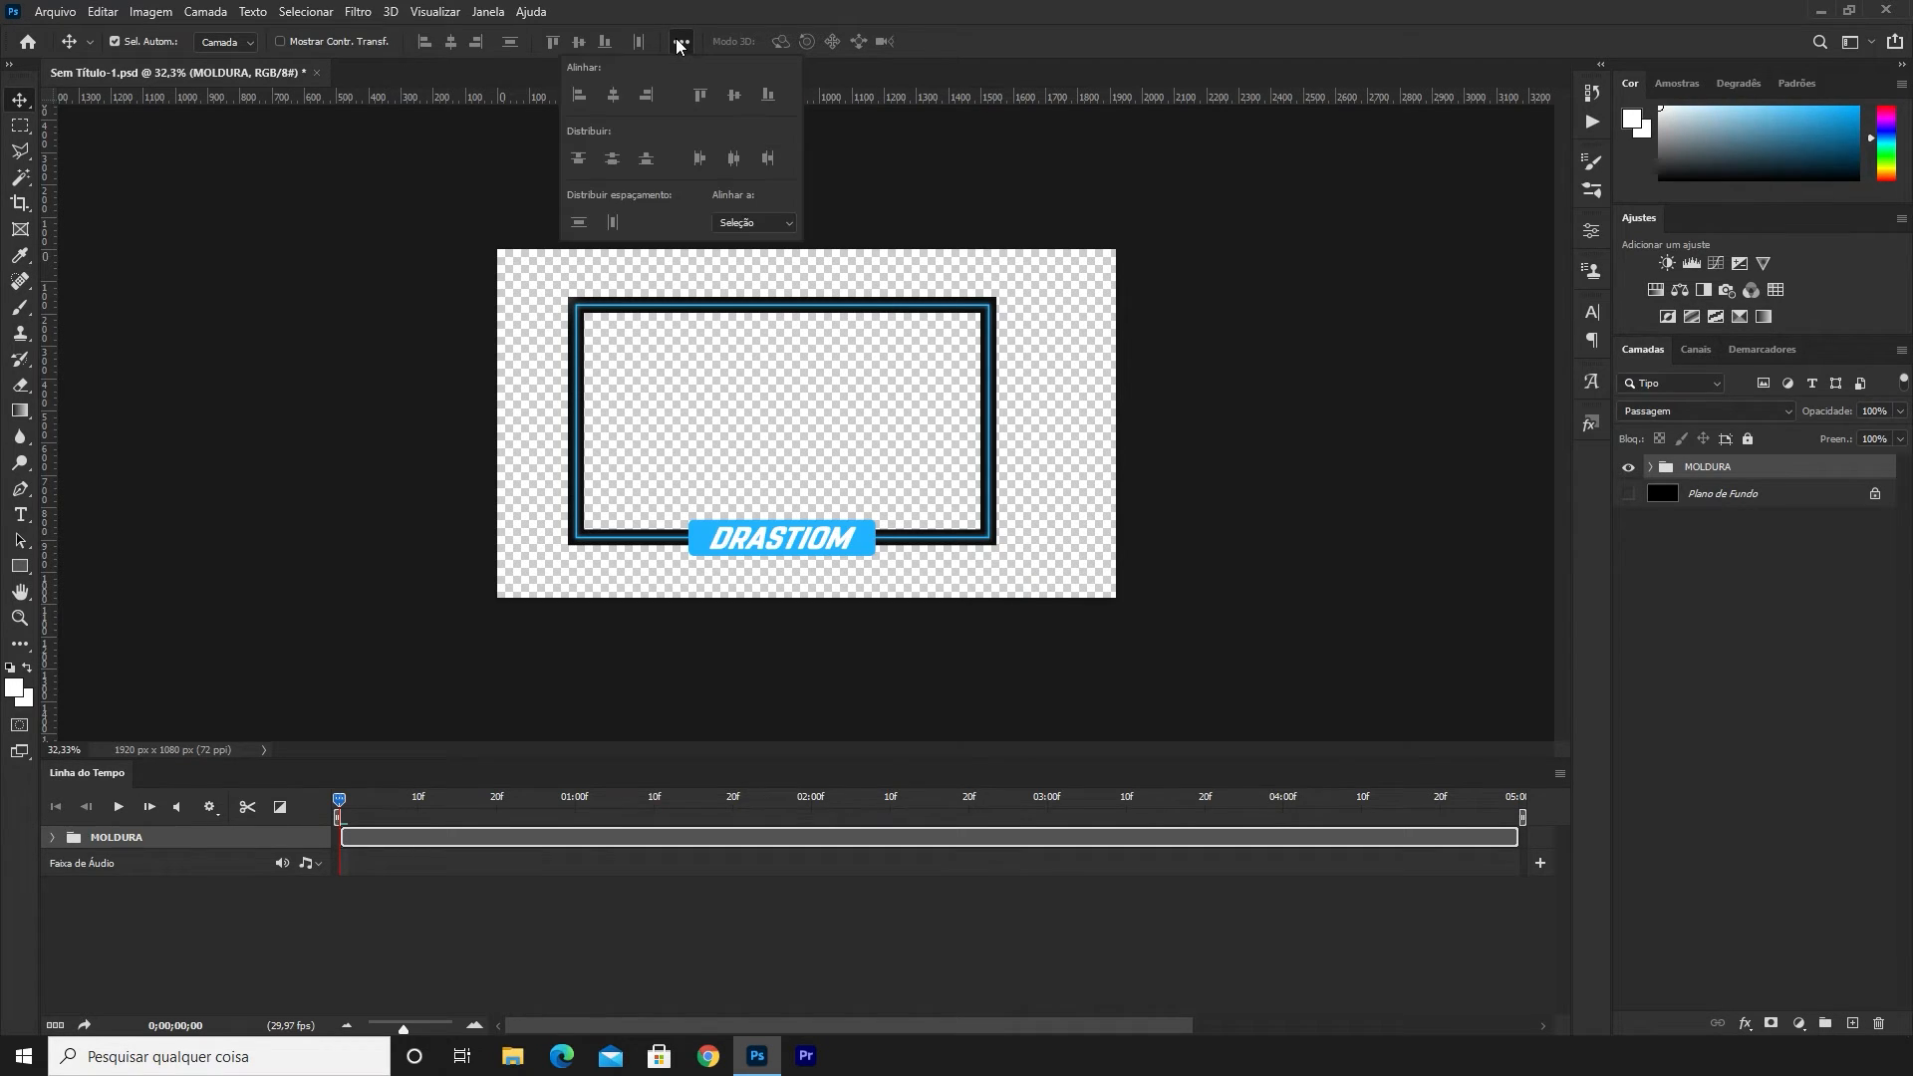
pyautogui.click(758, 223)
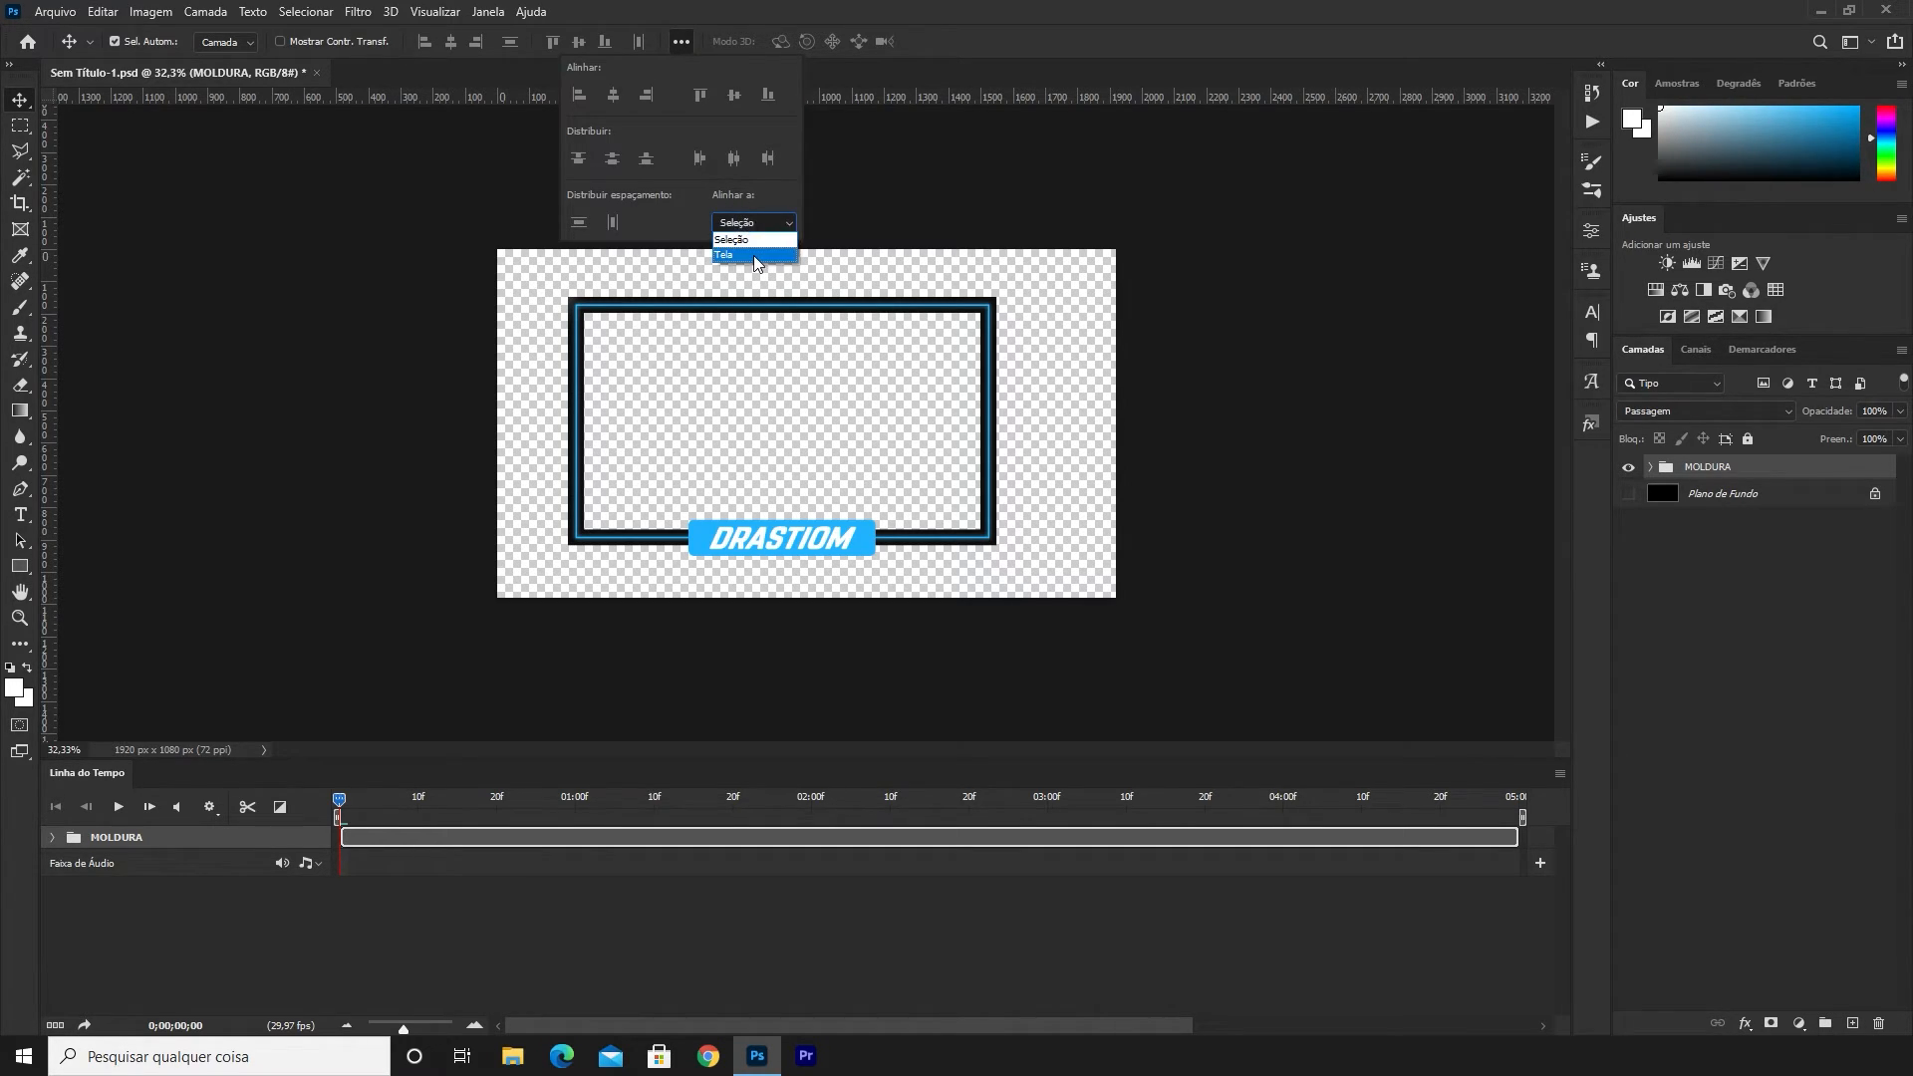
pyautogui.click(760, 261)
pyautogui.click(614, 95)
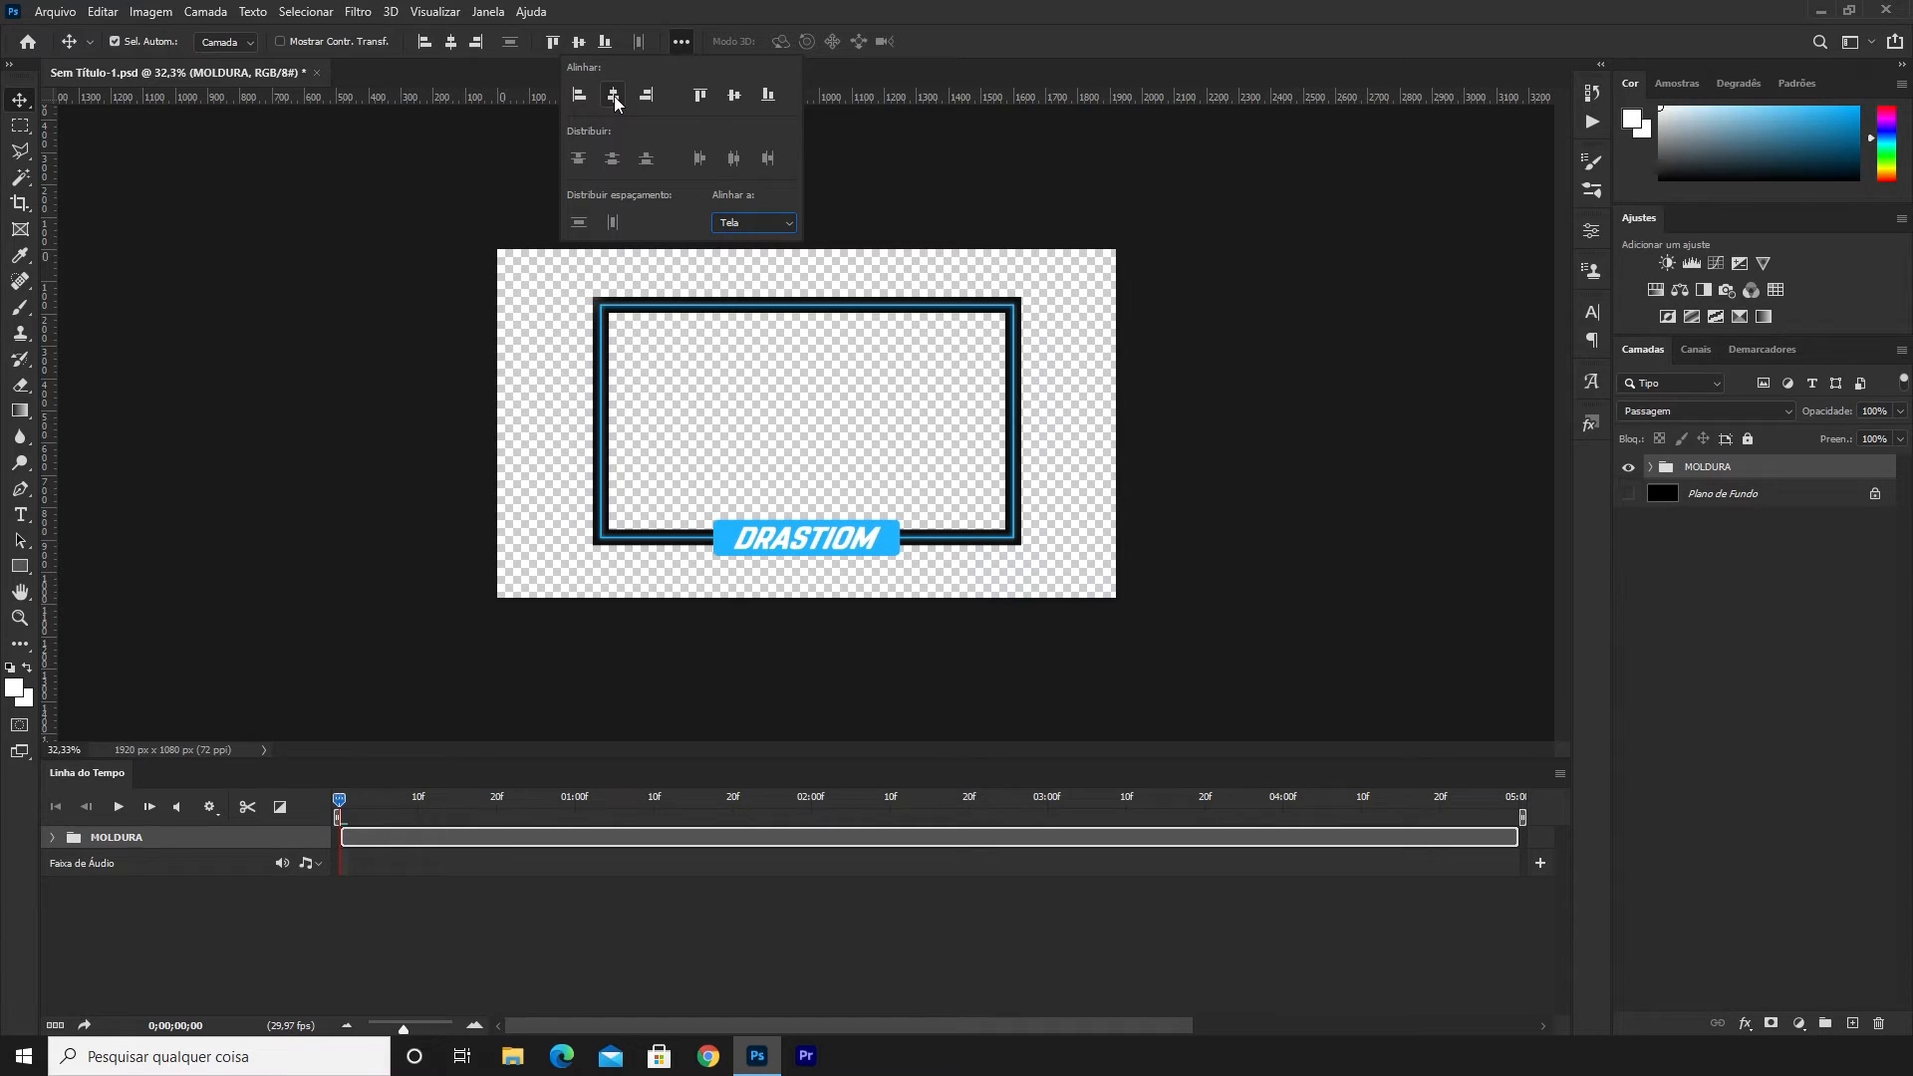
pyautogui.click(683, 45)
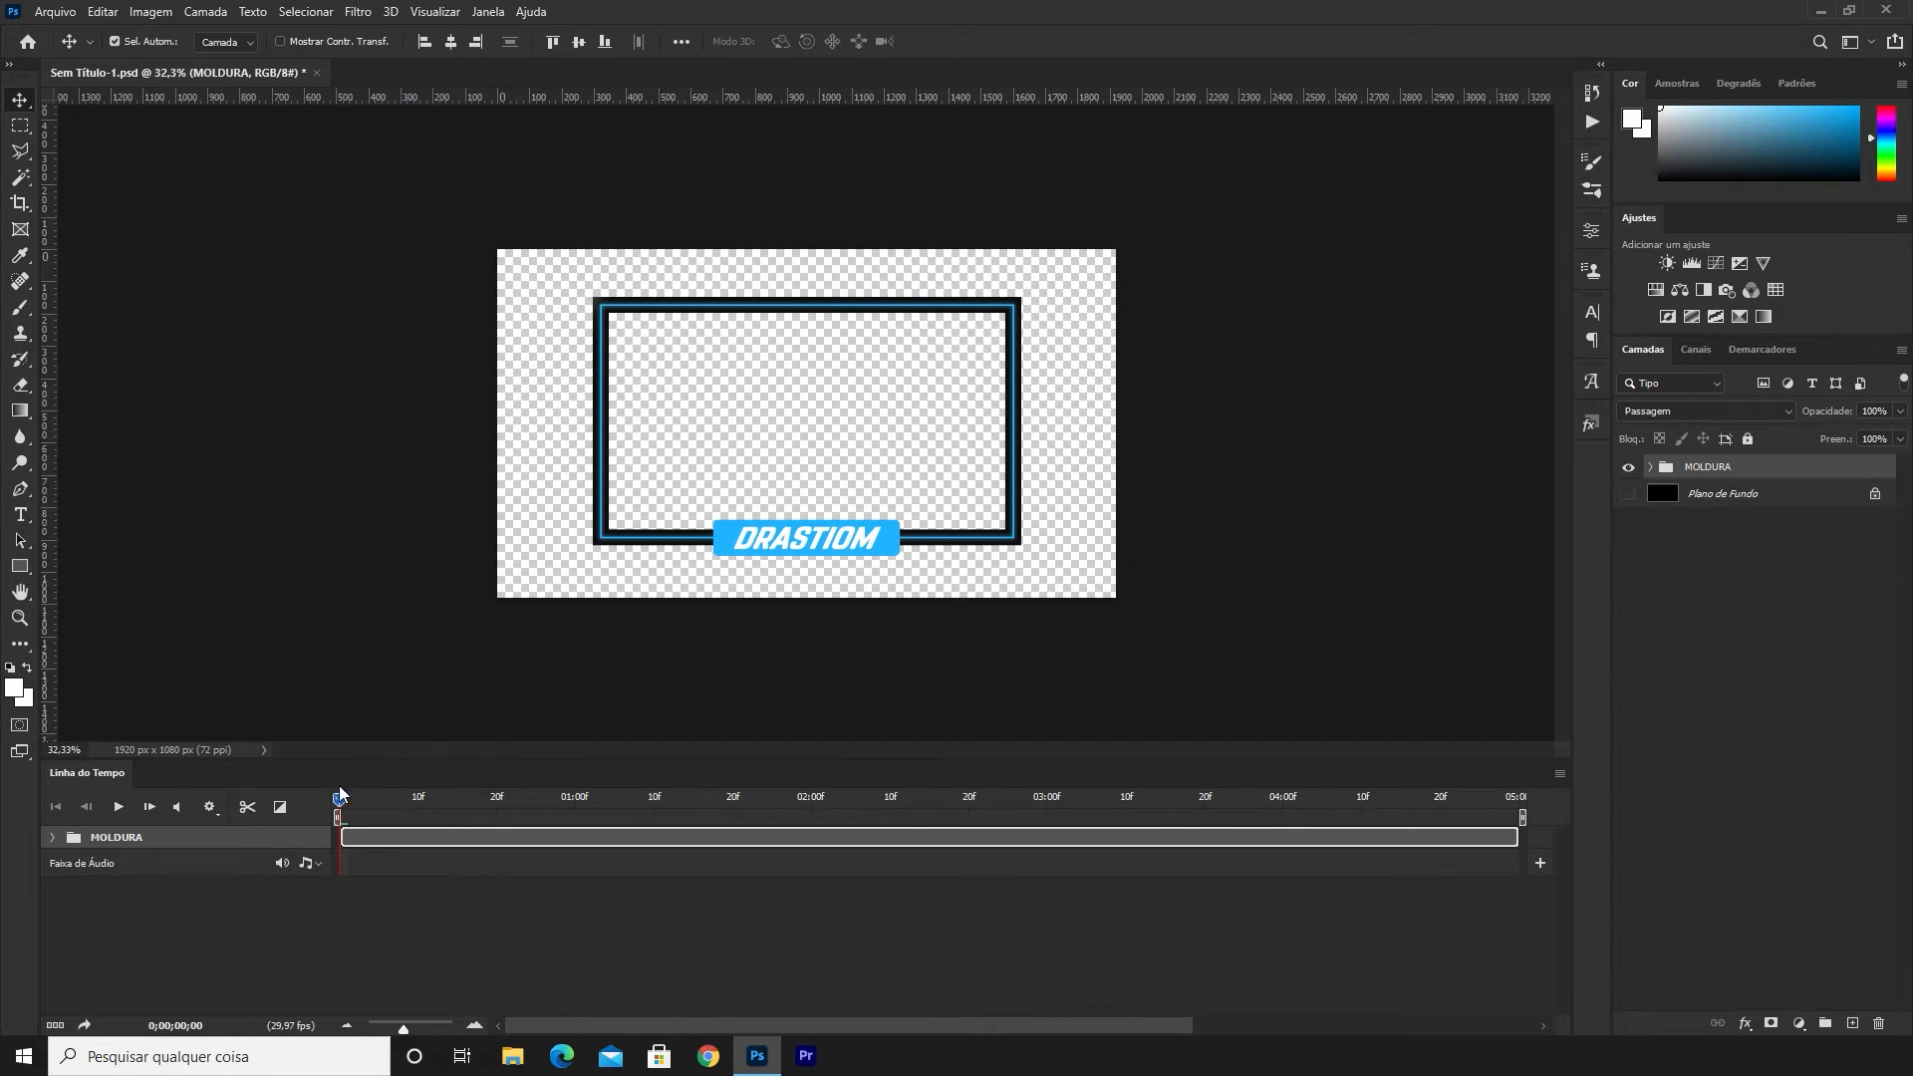
# Shorten the timeline work area to end just before the 02:00 mark and play back the frame animation
pyautogui.moveTo(339, 803); pyautogui.dragTo(1525, 803)
pyautogui.moveTo(787, 830); pyautogui.dragTo(120, 827)
pyautogui.moveTo(1525, 819); pyautogui.dragTo(810, 815)
pyautogui.press('space')
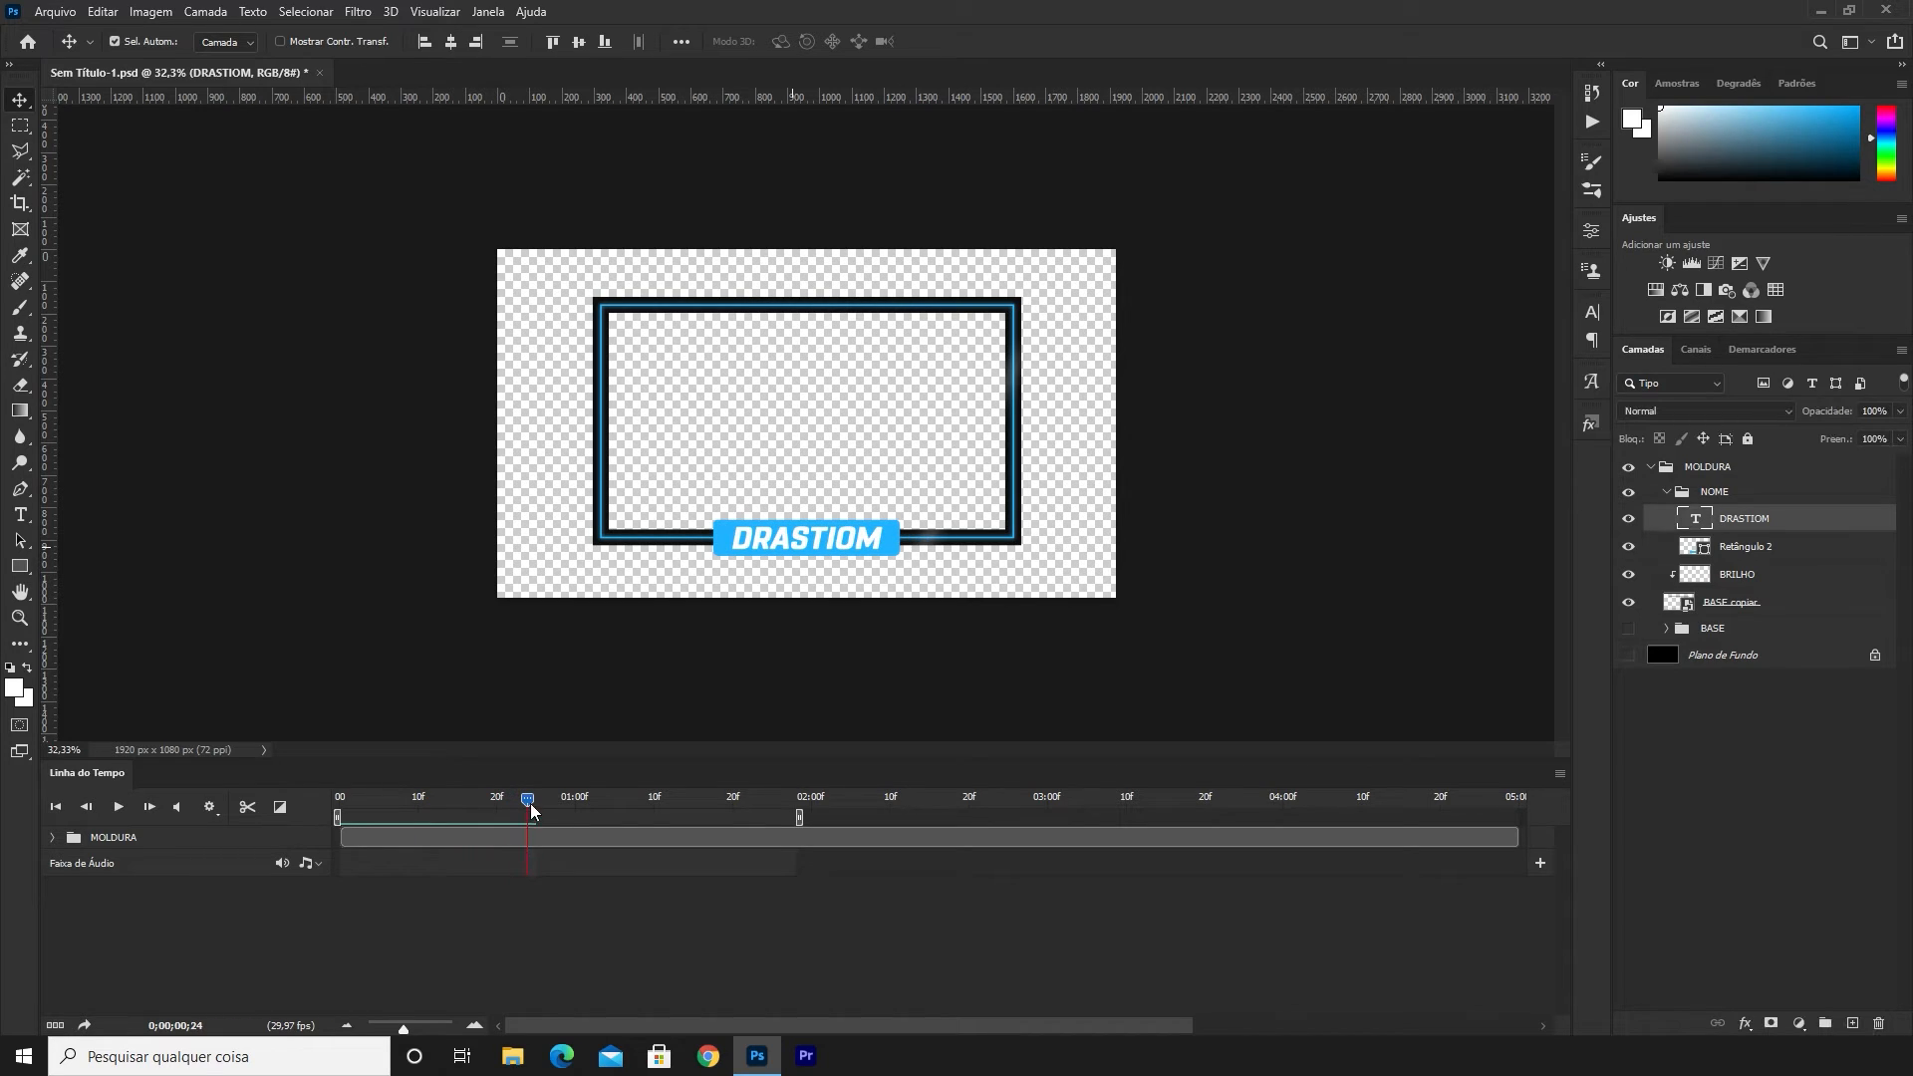
pyautogui.press('space')
pyautogui.press('space')
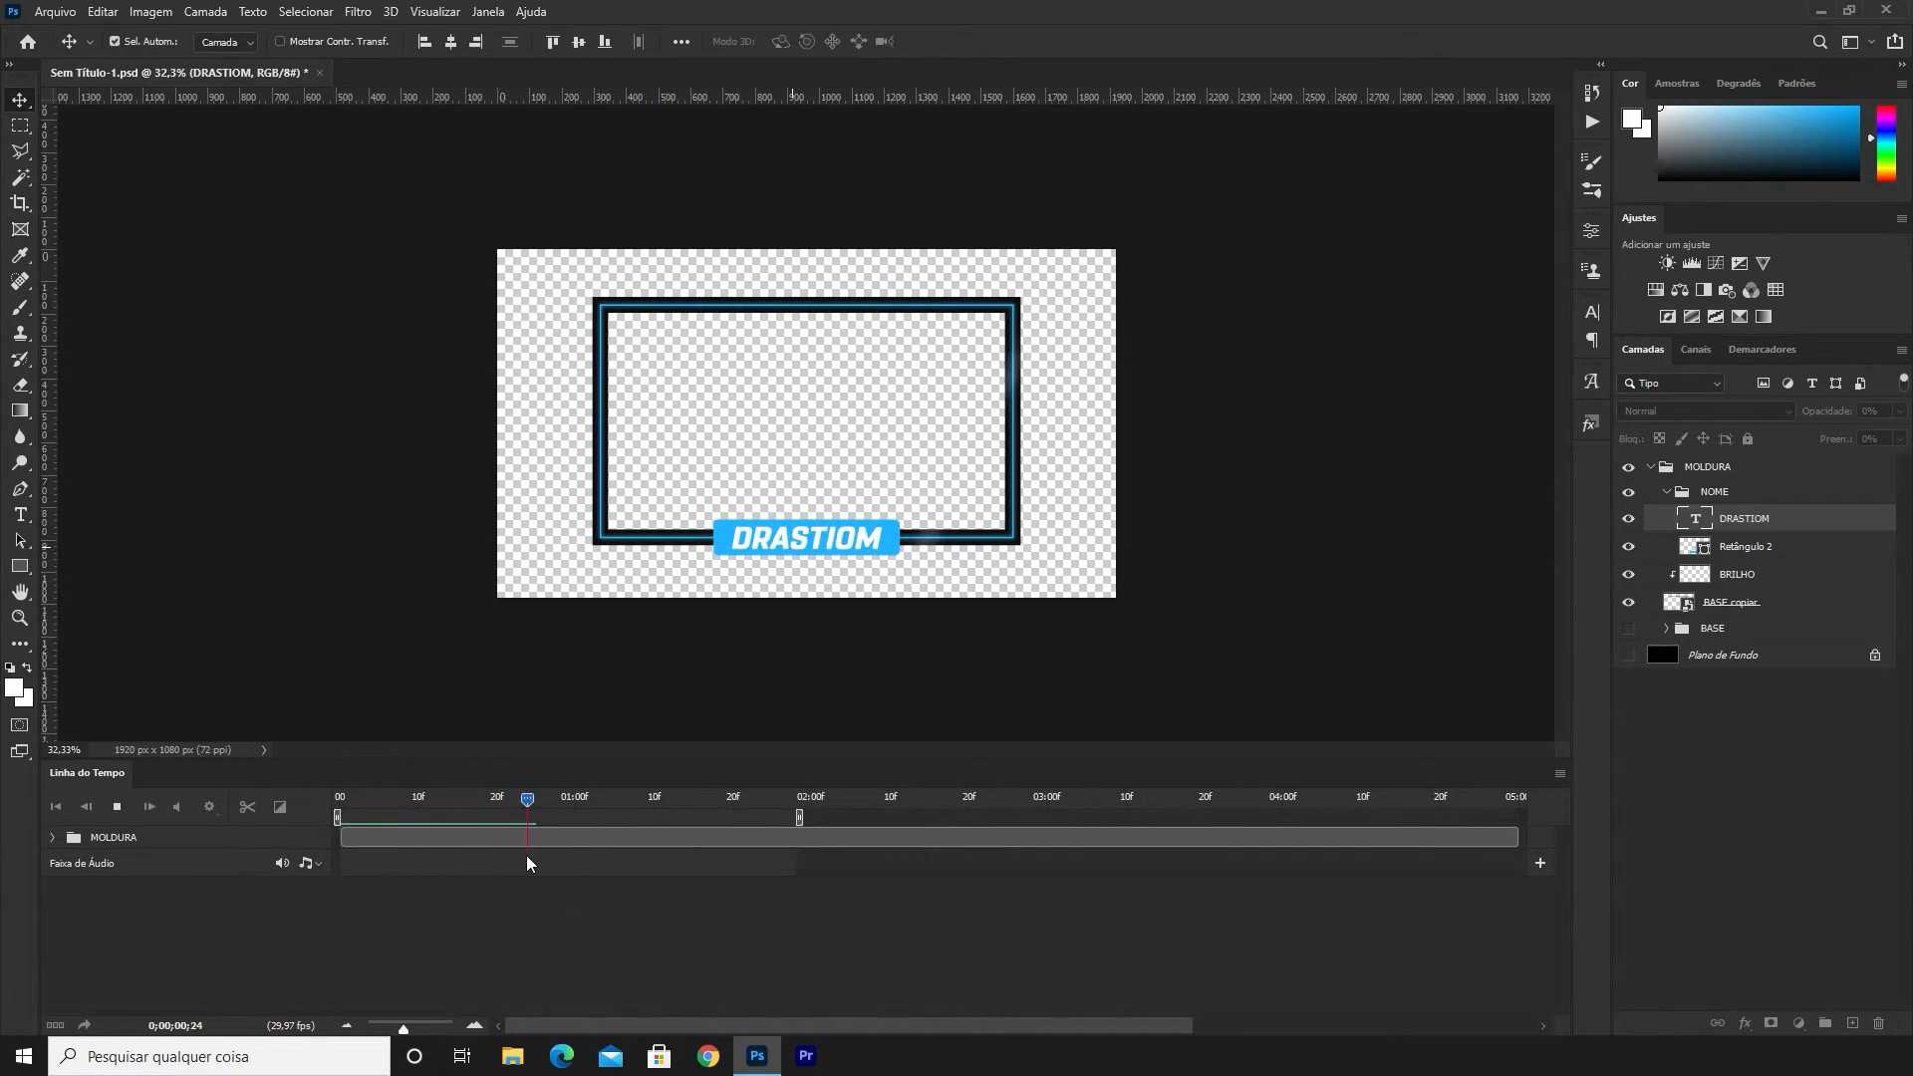
pyautogui.press('space')
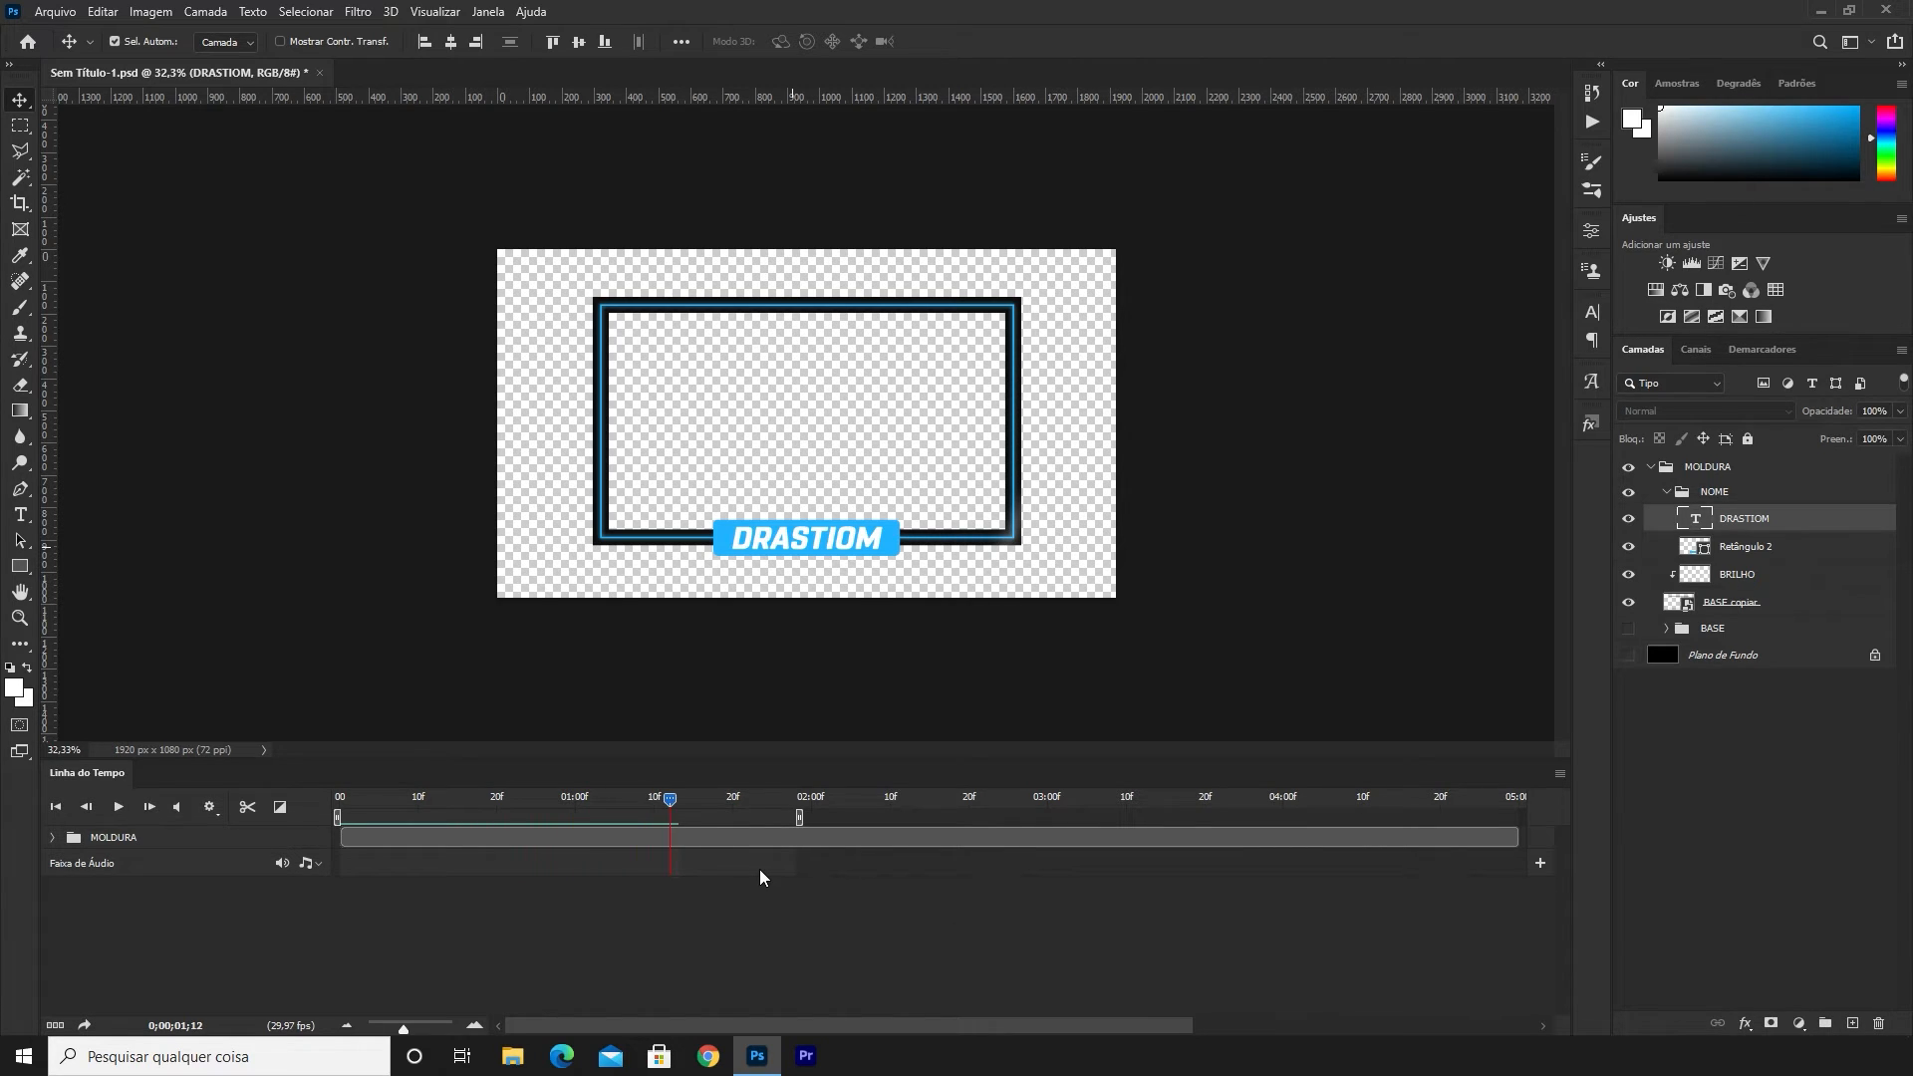
pyautogui.press('space')
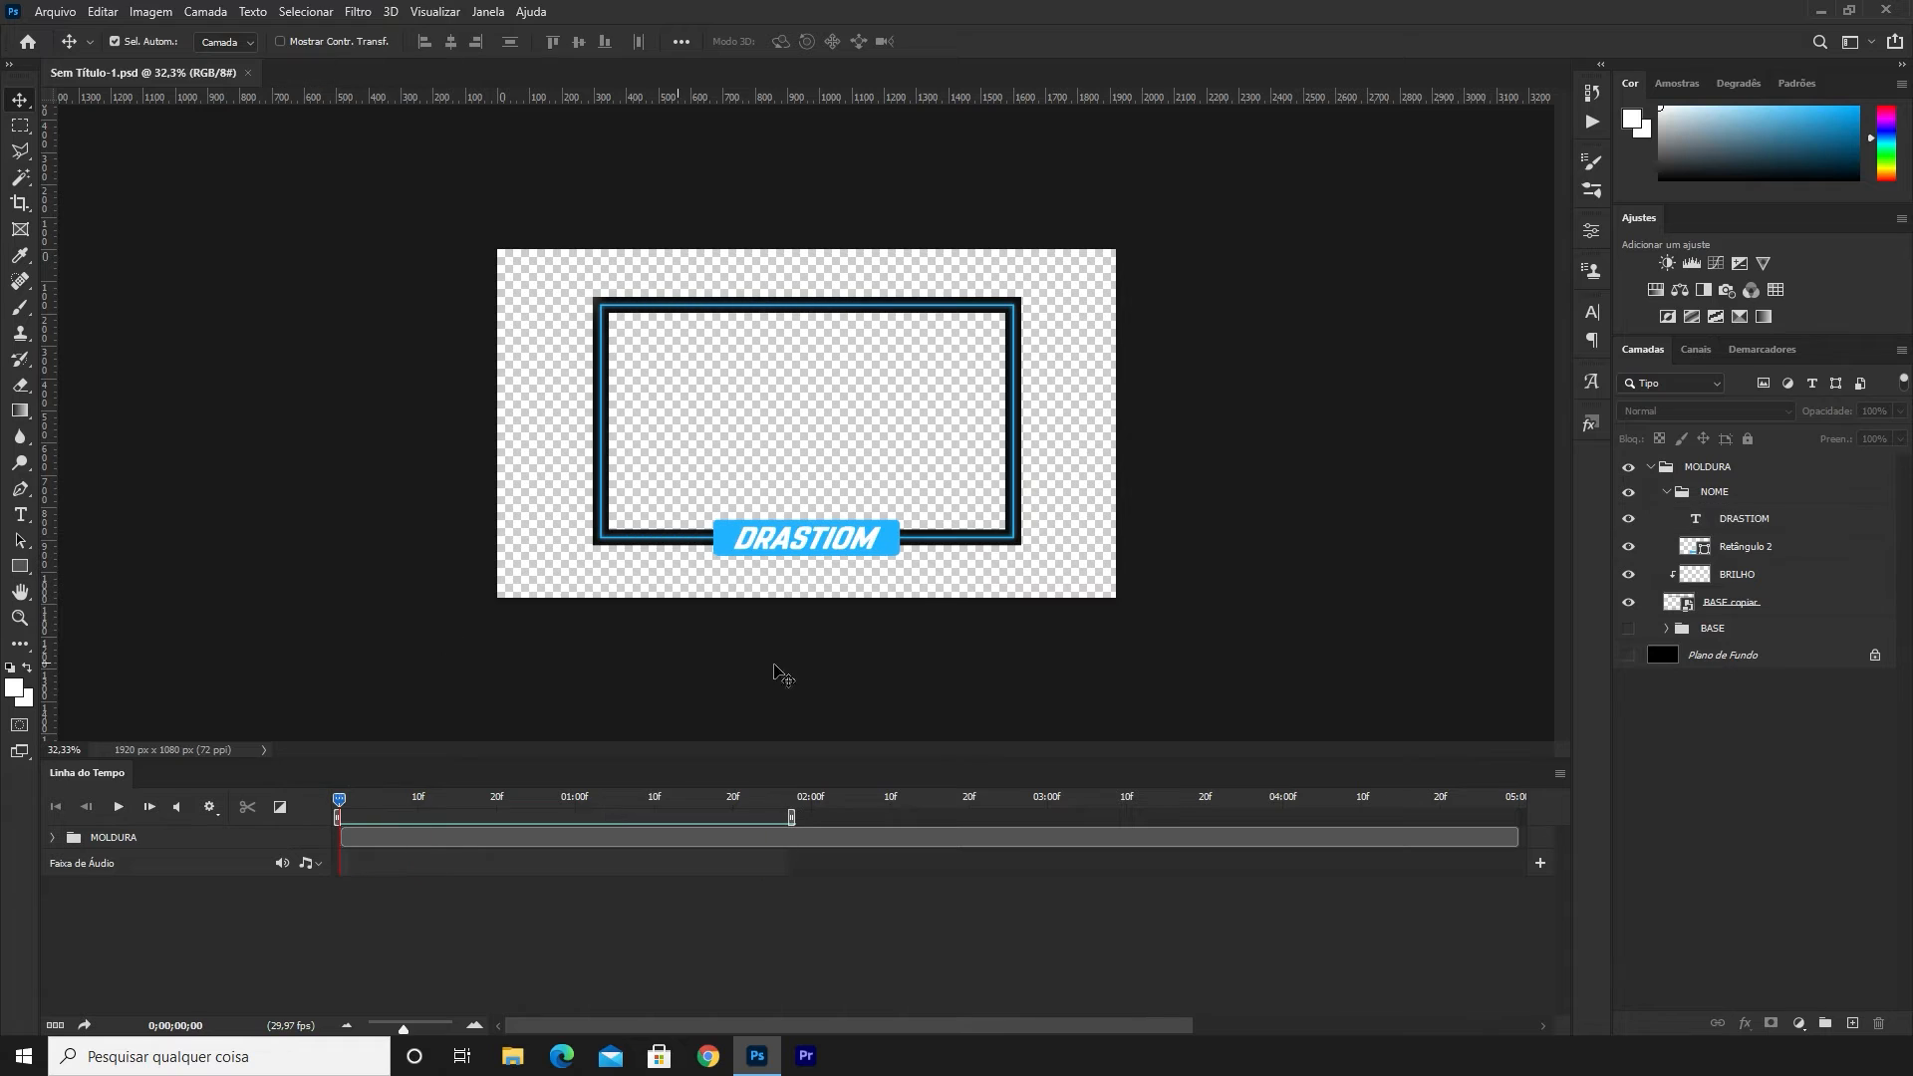
# Start a video render export named MOLDURA, with the desktop (Área de Trabalho) as the destination folder
pyautogui.click(63, 14)
pyautogui.moveTo(178, 293)
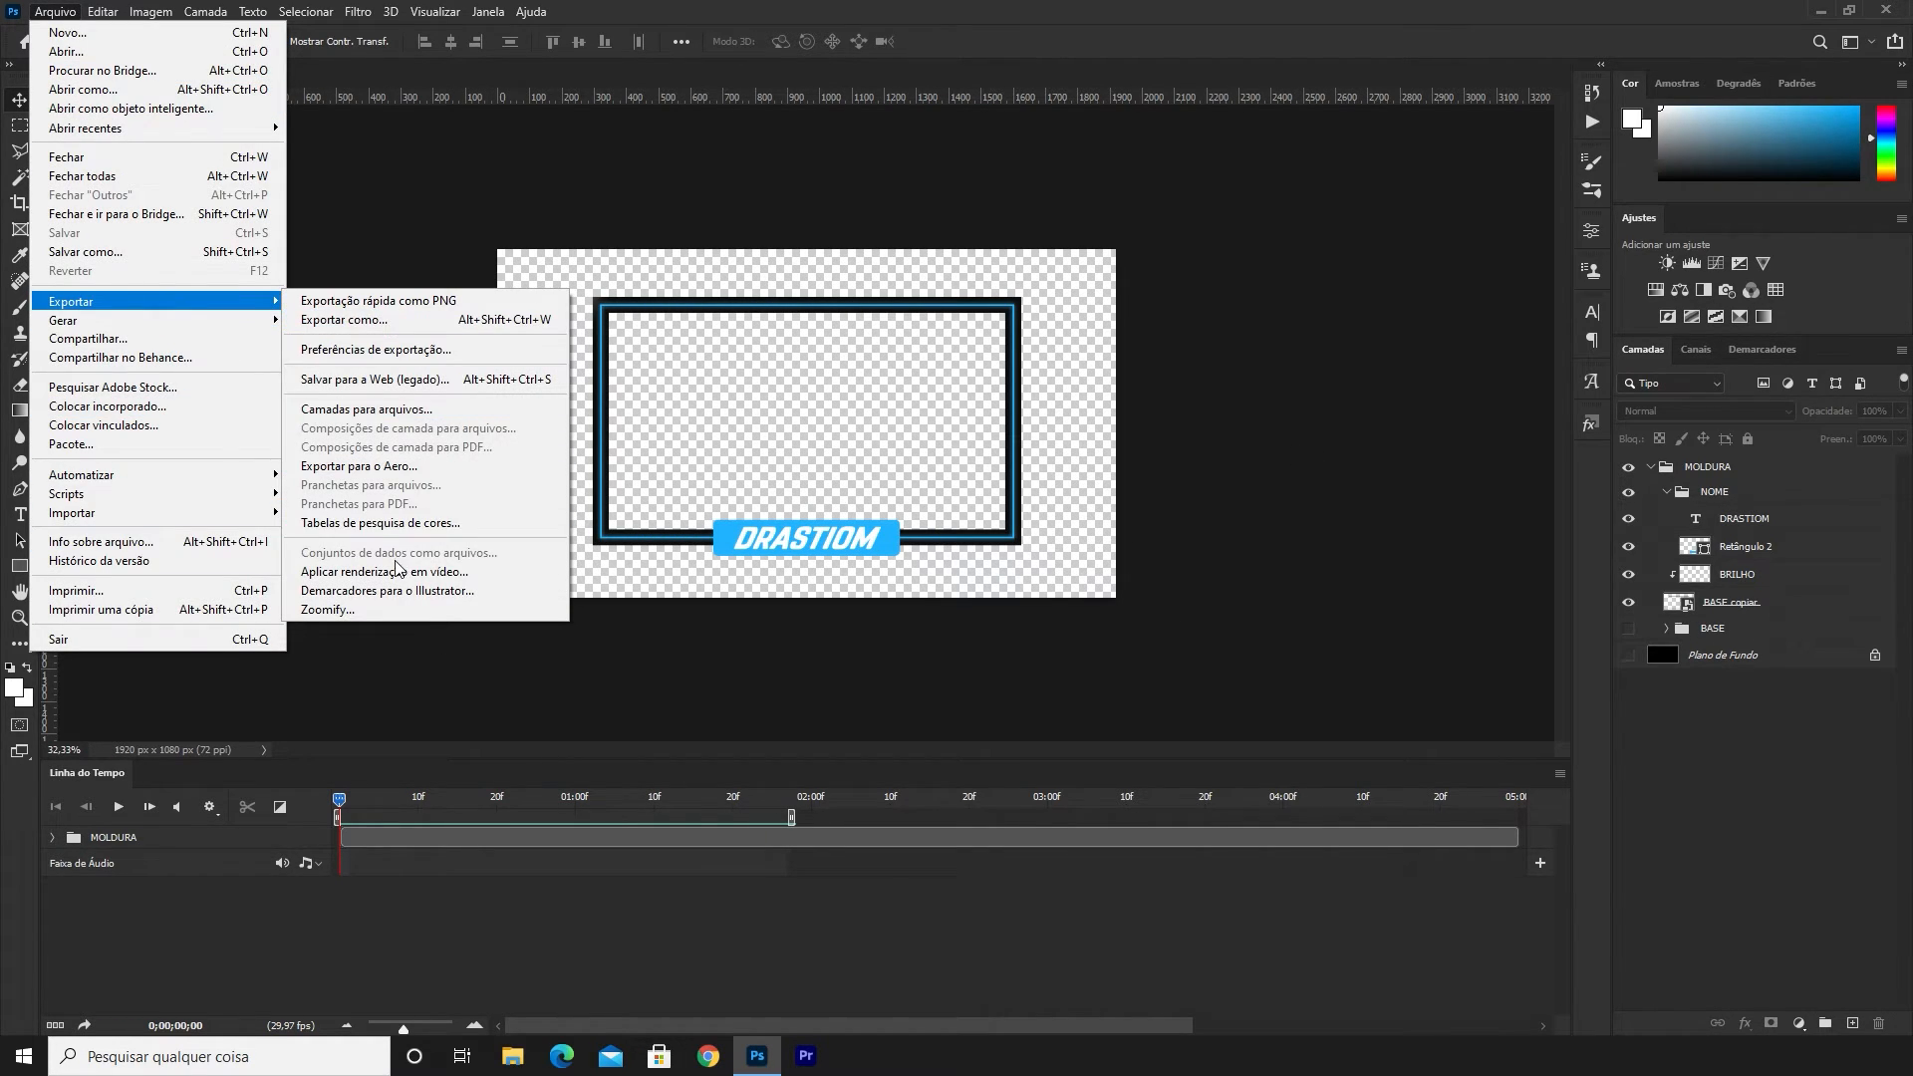
pyautogui.click(456, 571)
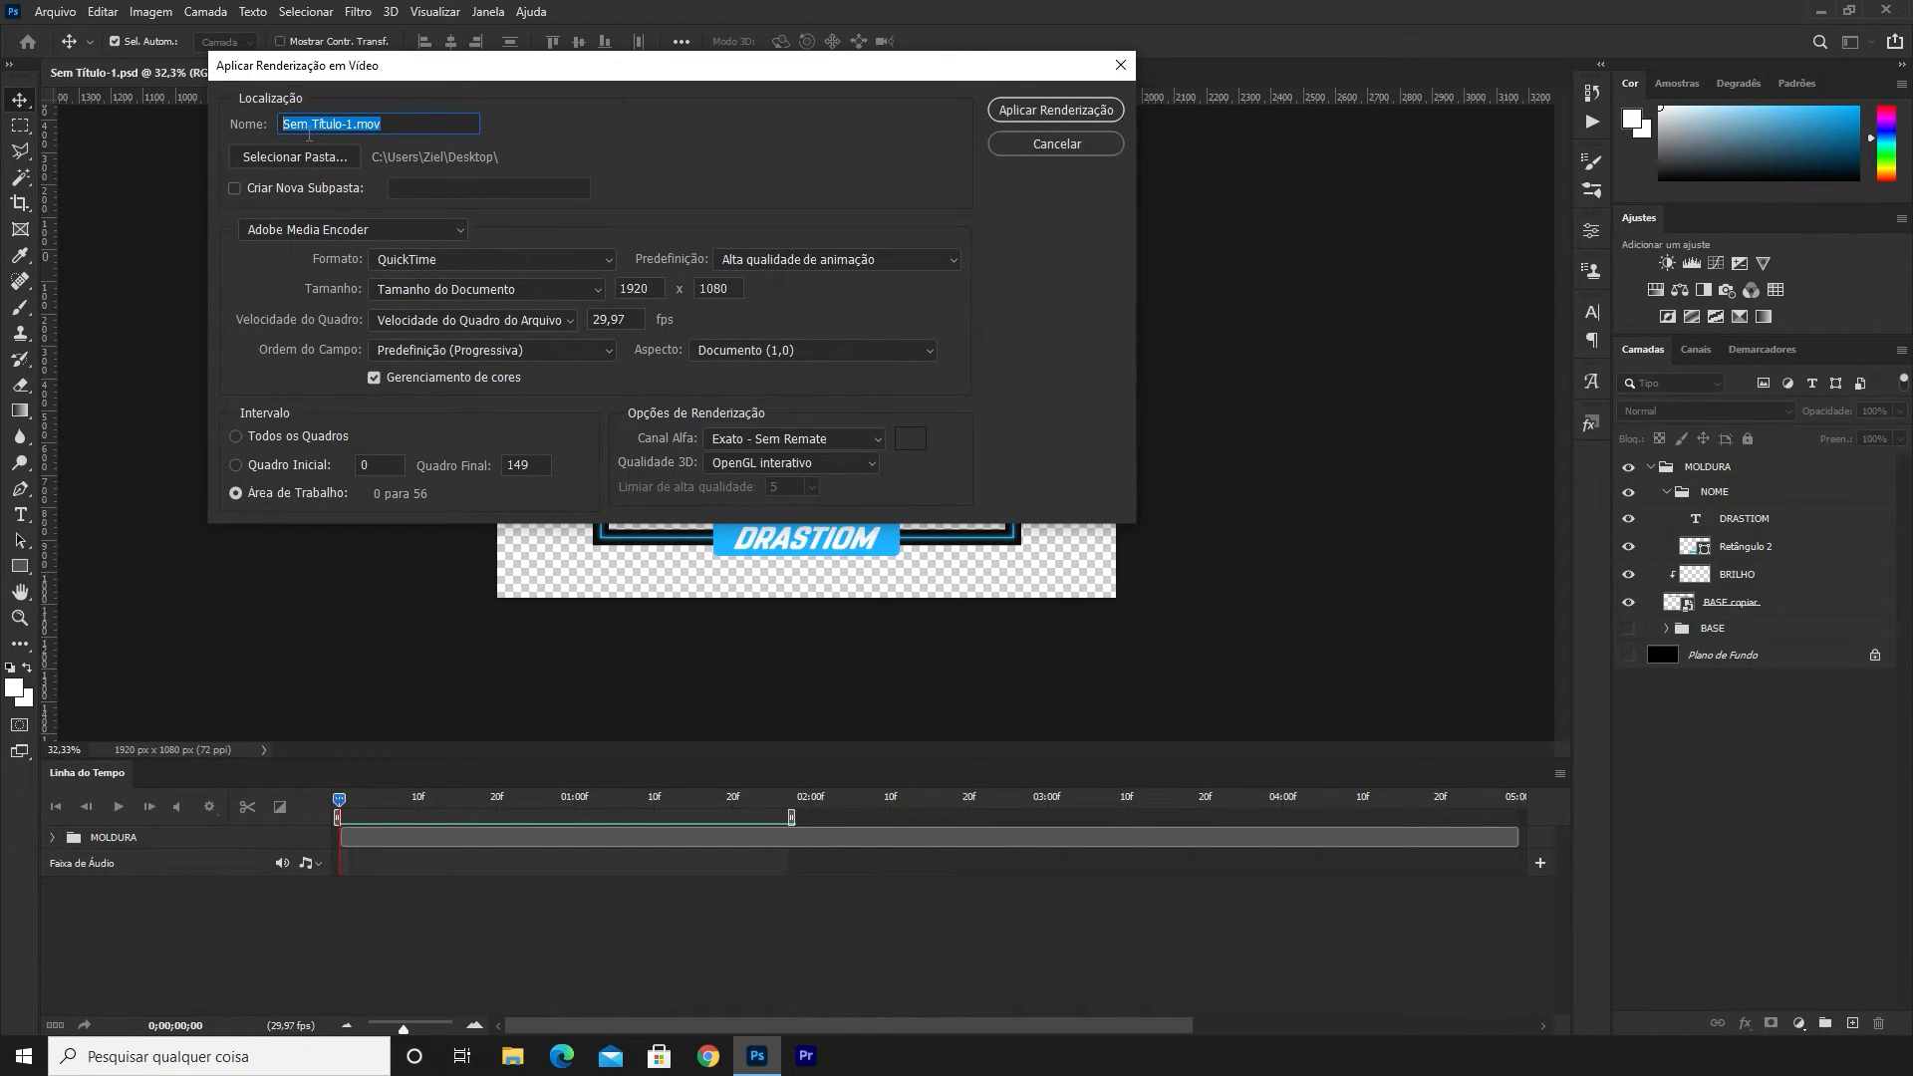
pyautogui.write('MOLDURA')
pyautogui.click(277, 163)
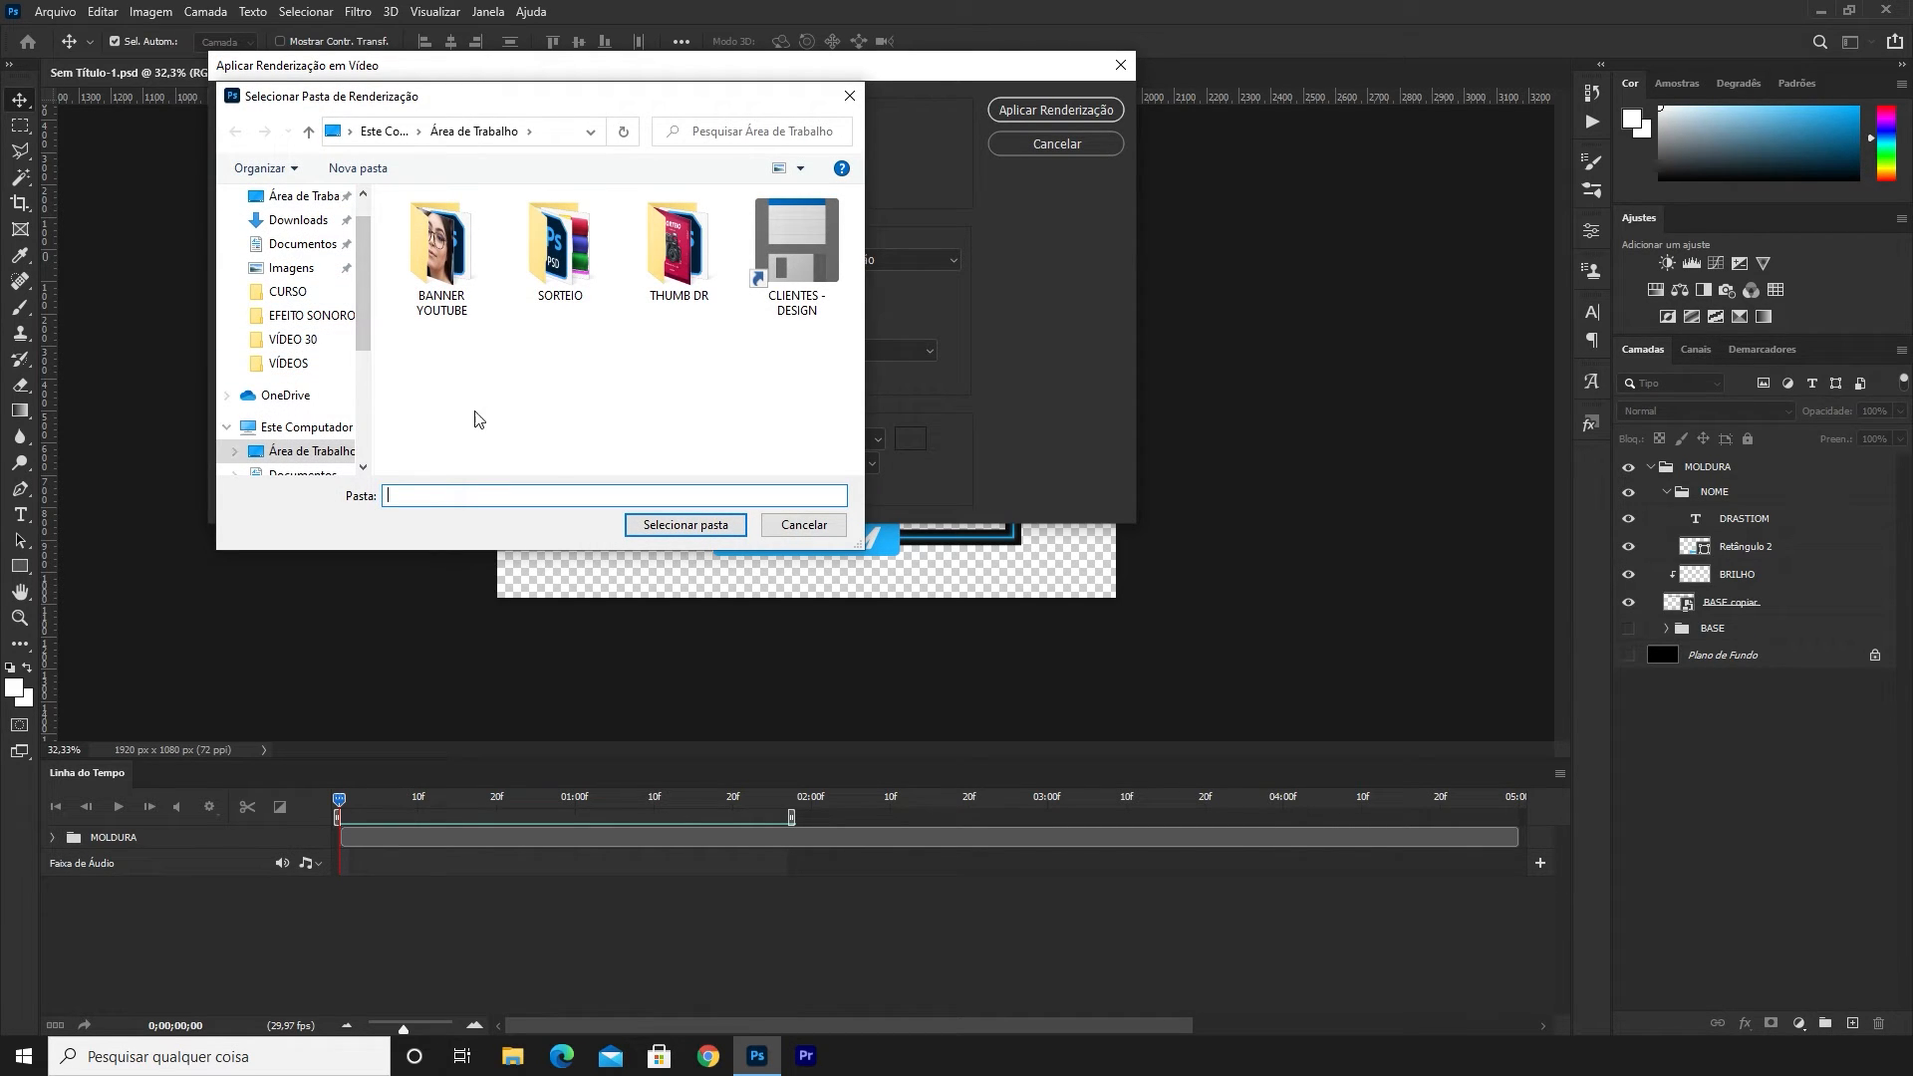
pyautogui.click(686, 525)
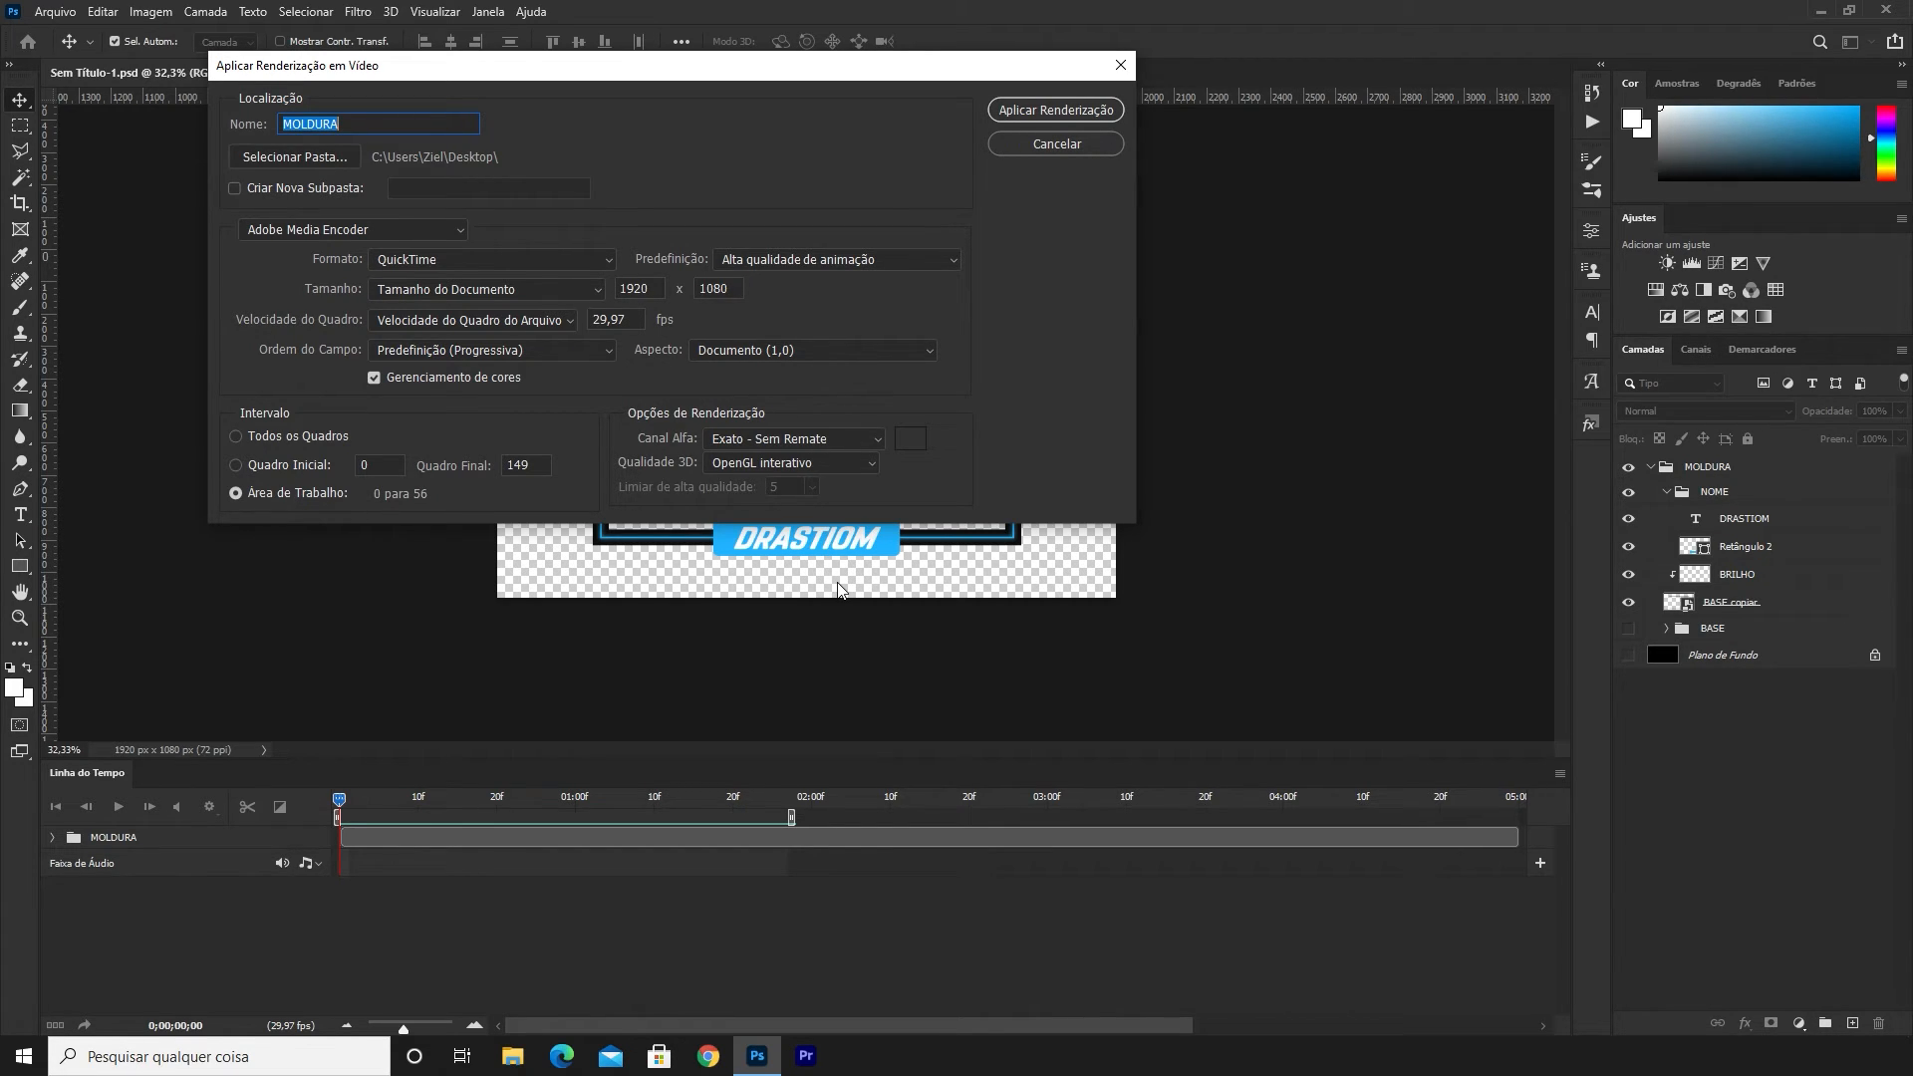
# Choose QuickTime as the render format and keep the document's own frame rate of 29,97 fps
pyautogui.click(450, 273)
pyautogui.click(435, 307)
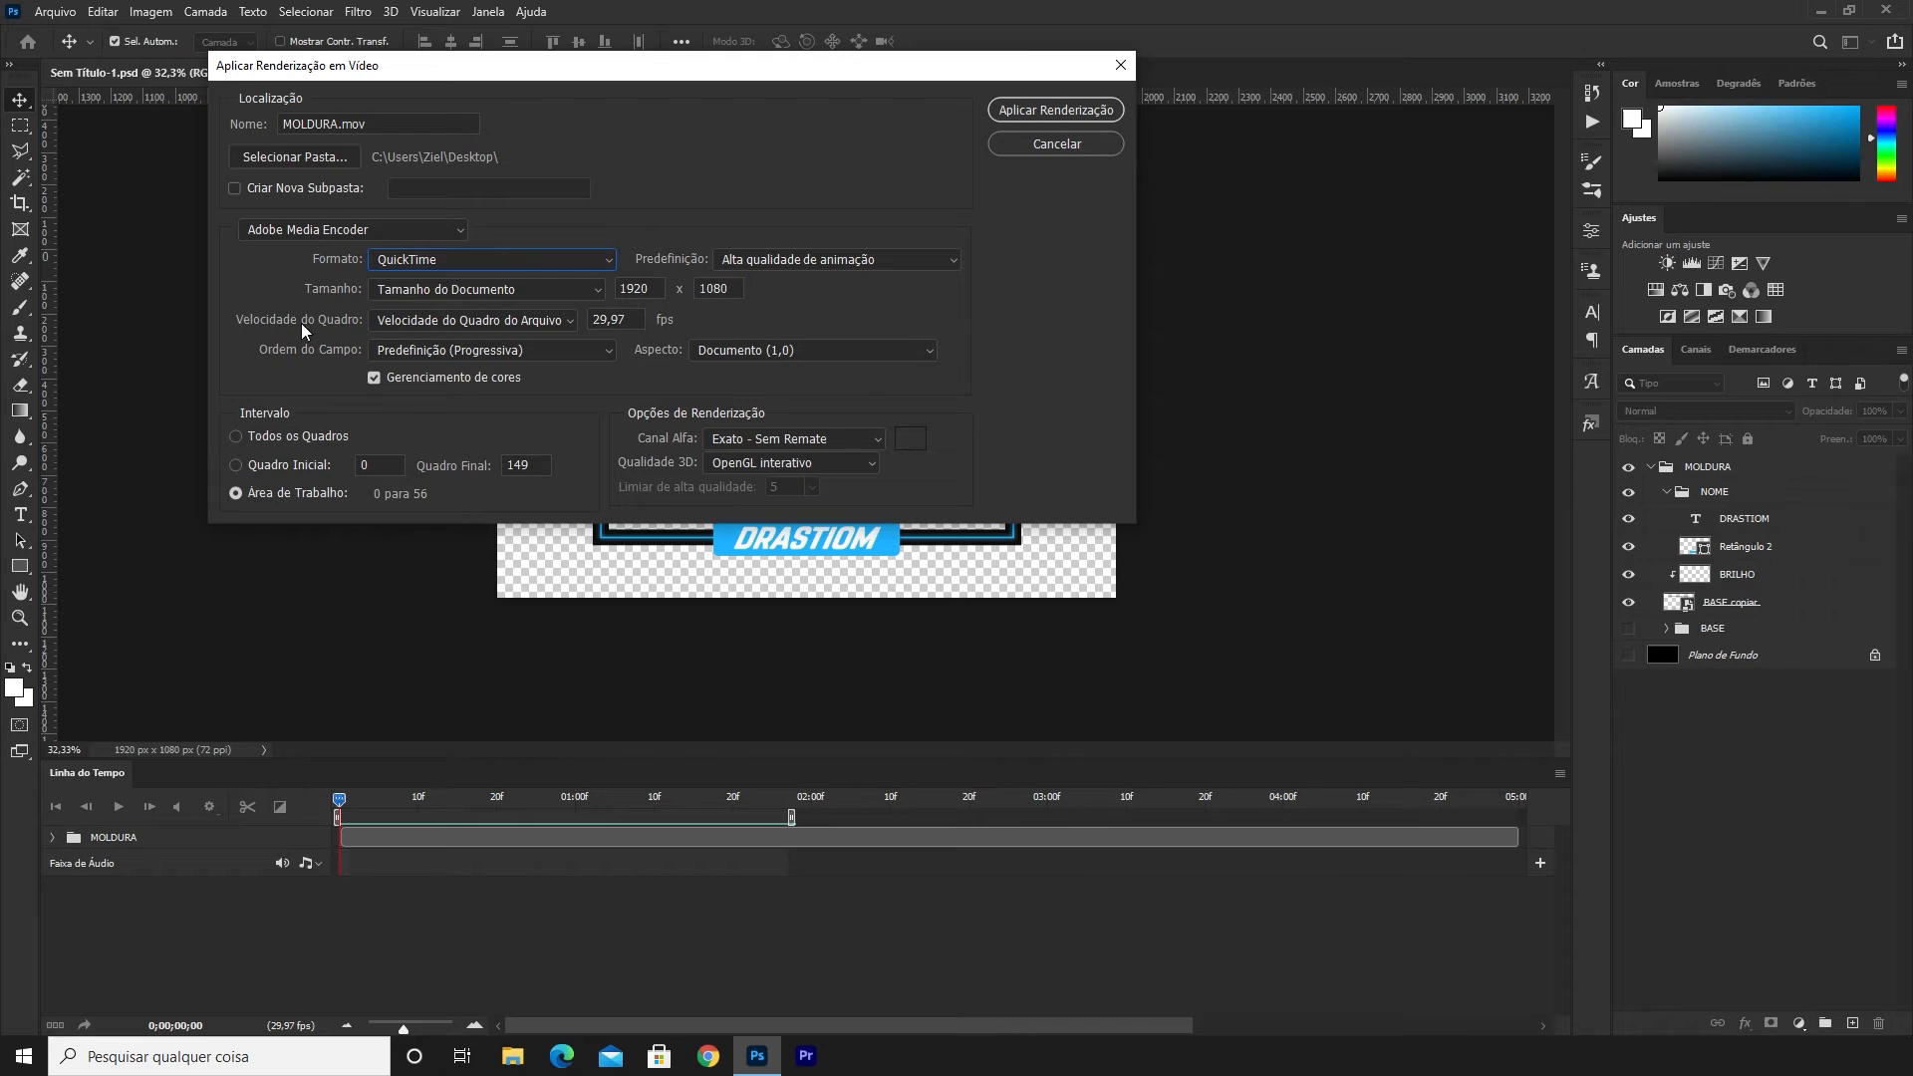
pyautogui.click(461, 321)
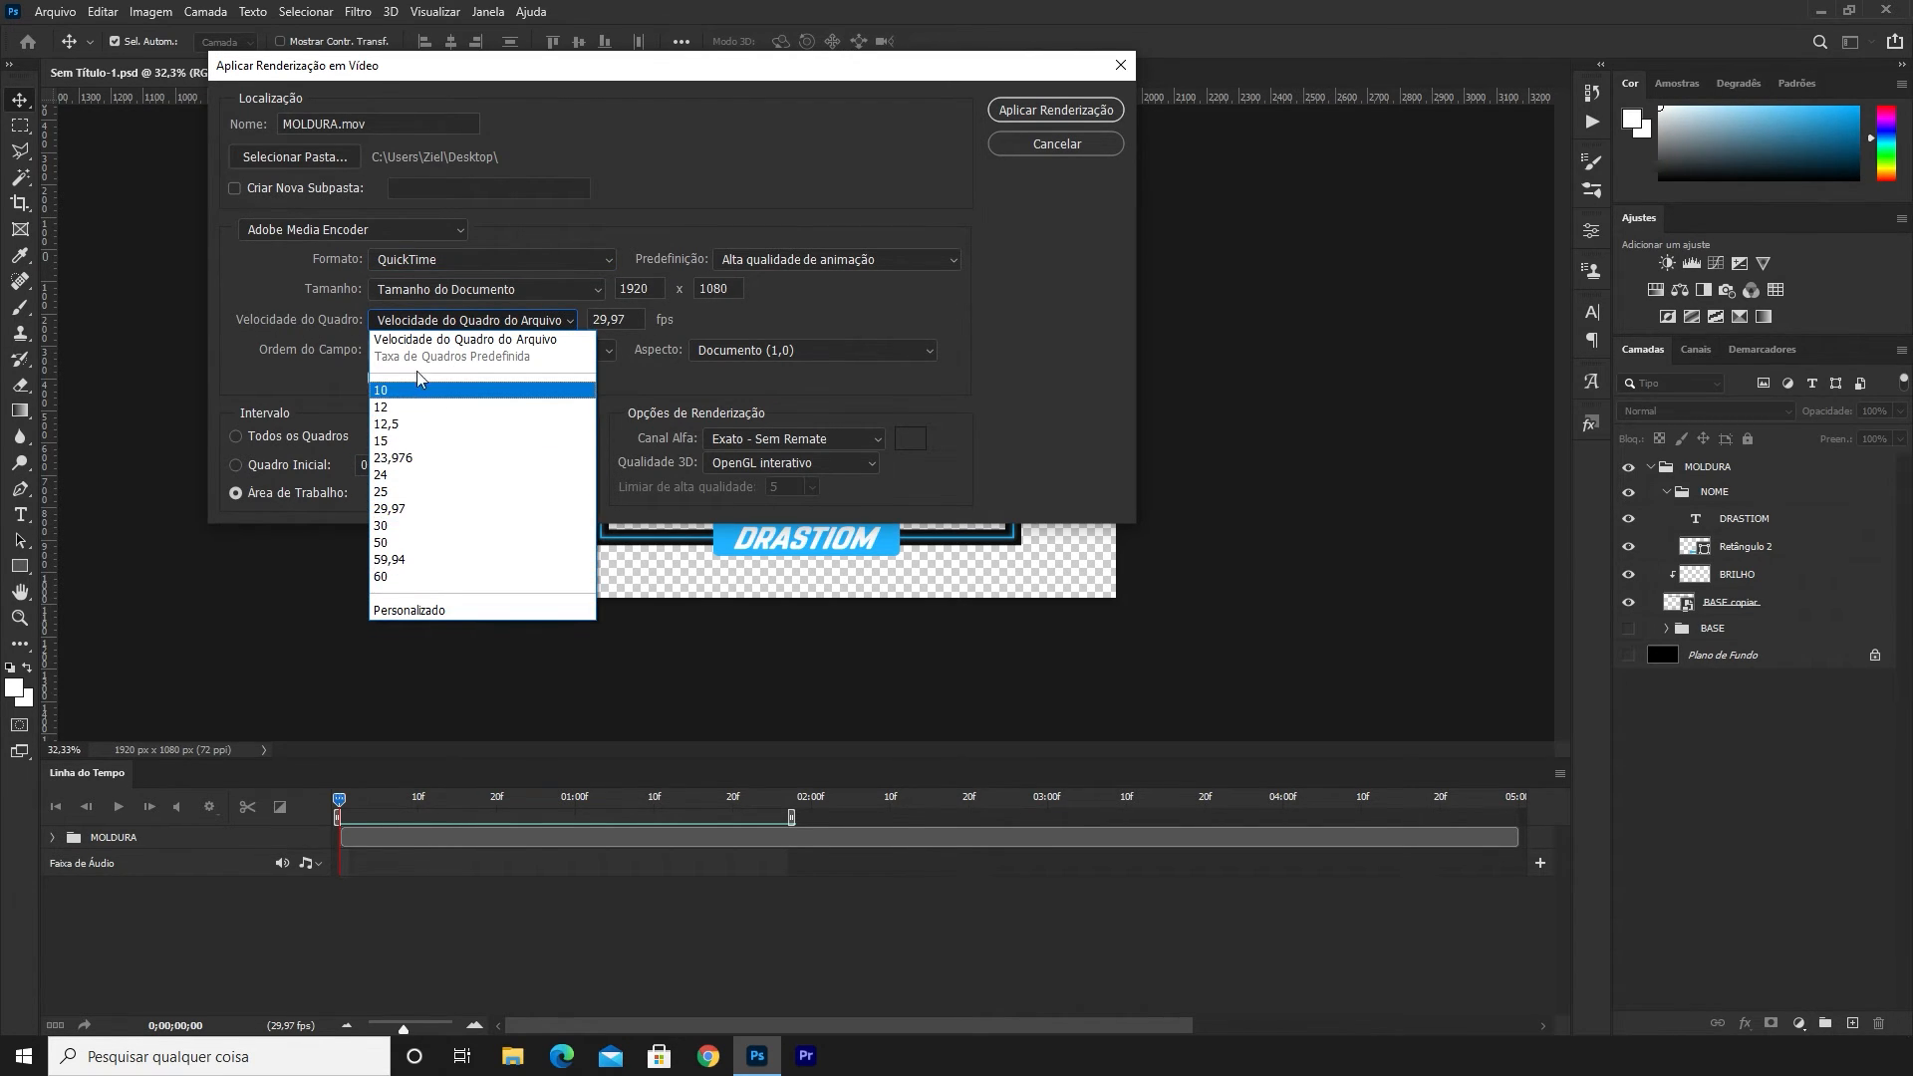
pyautogui.click(702, 317)
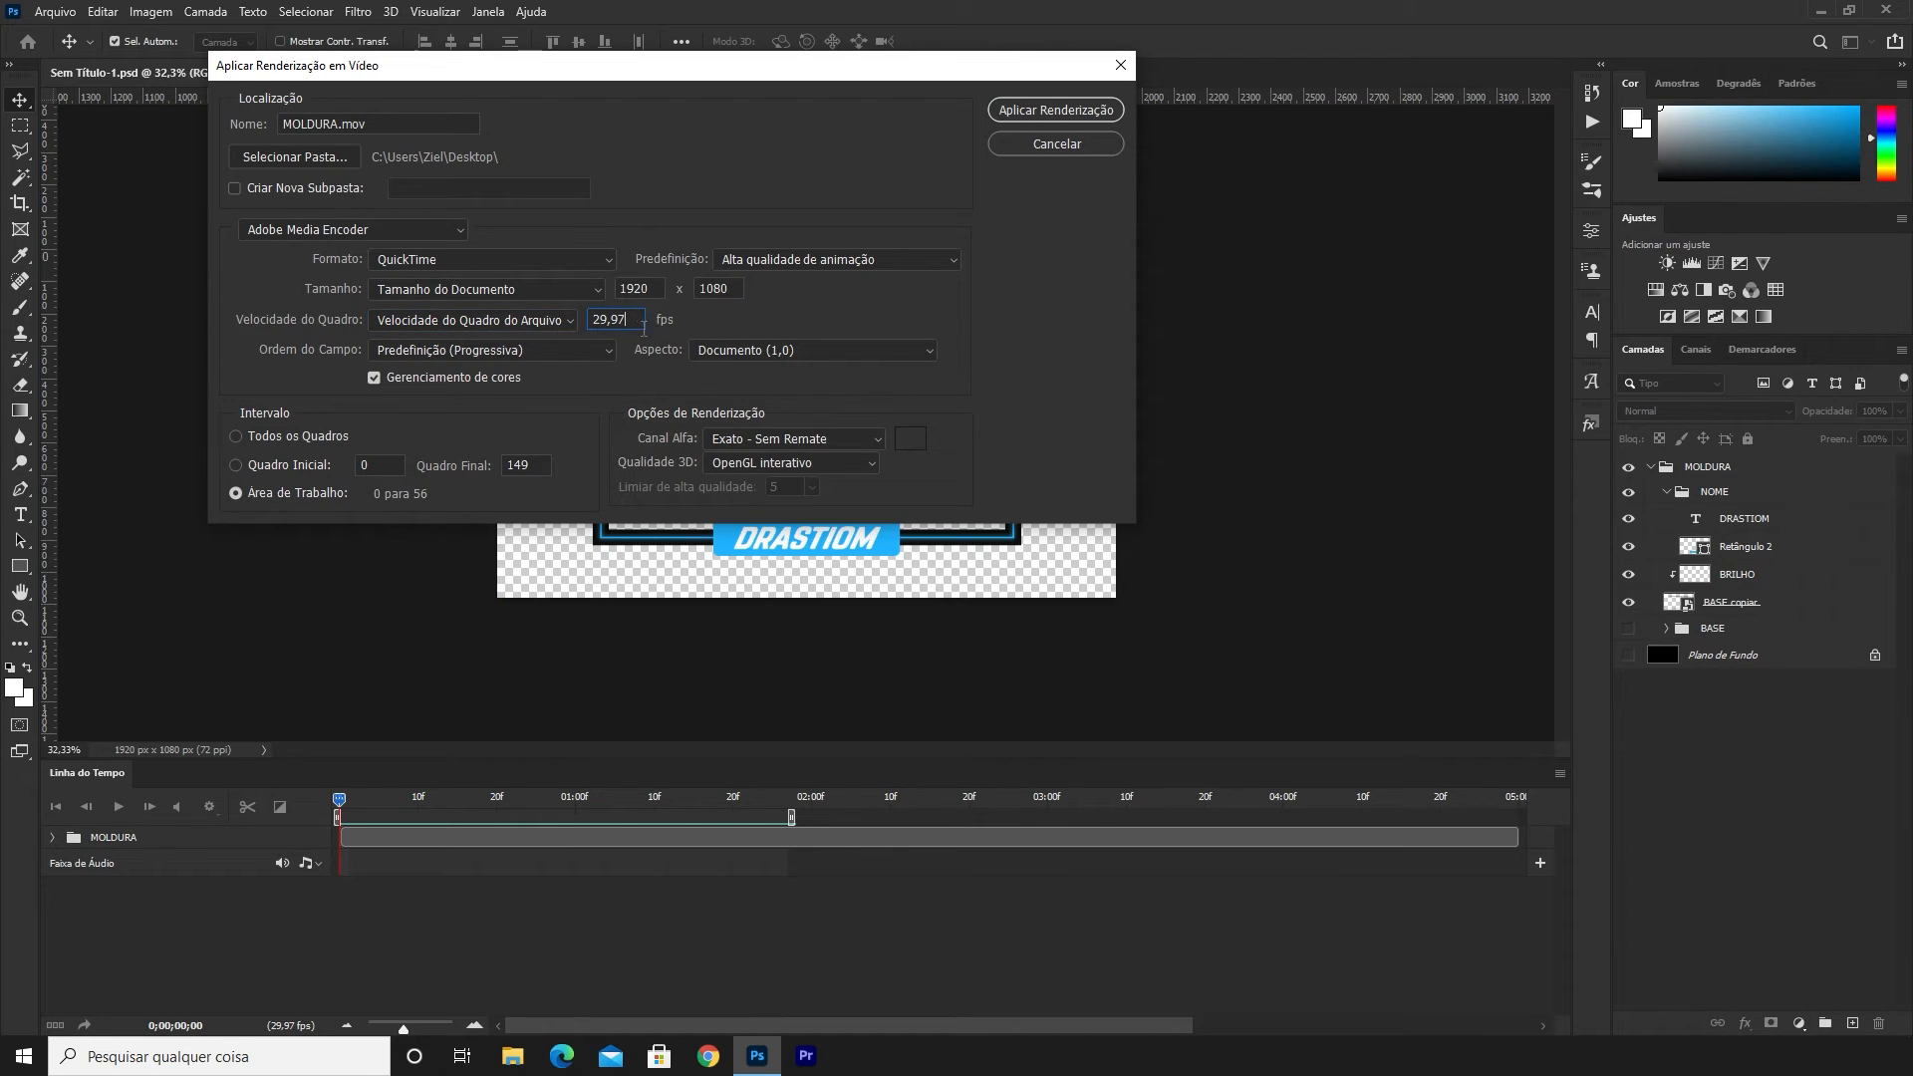
pyautogui.hotkey('ctrl', 'a')
# Set the alpha channel to Exato - Sem Remate and render the MOLDURA video
pyautogui.click(729, 439)
pyautogui.click(754, 451)
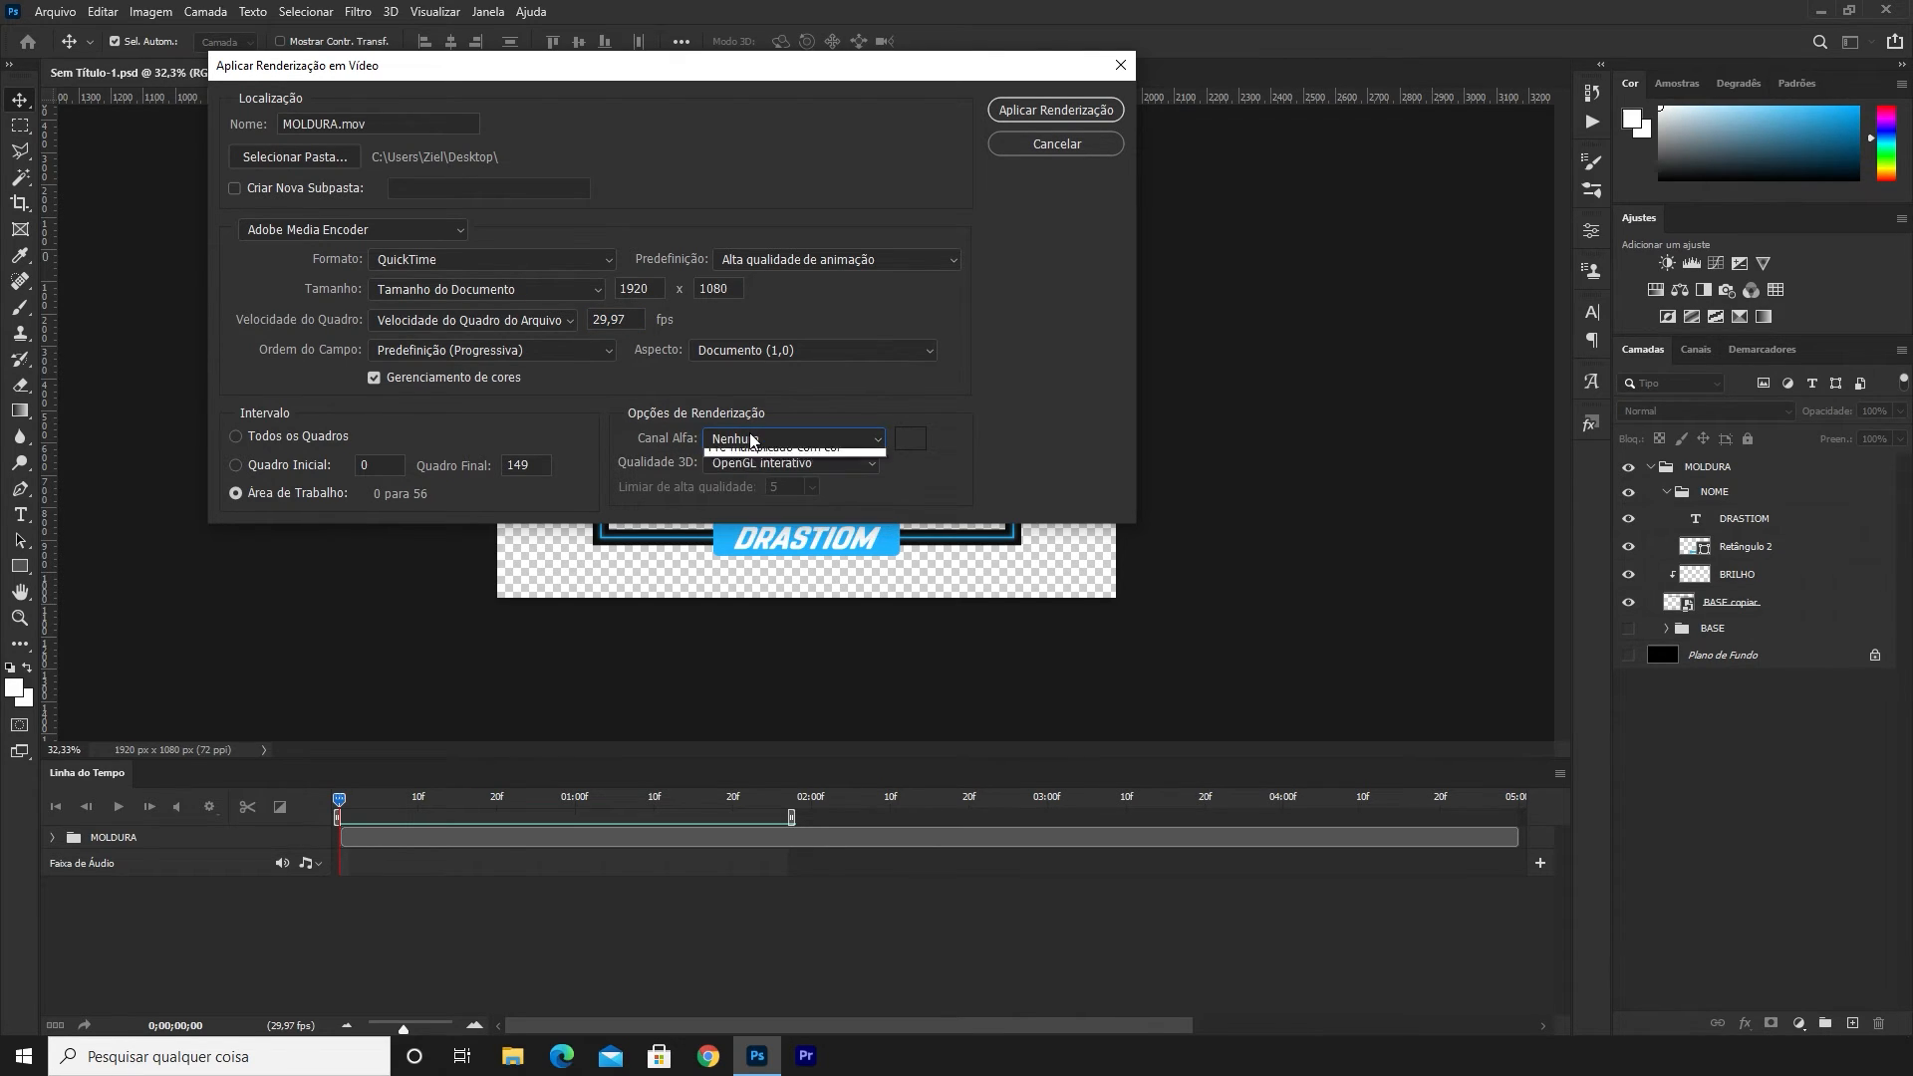
pyautogui.click(752, 438)
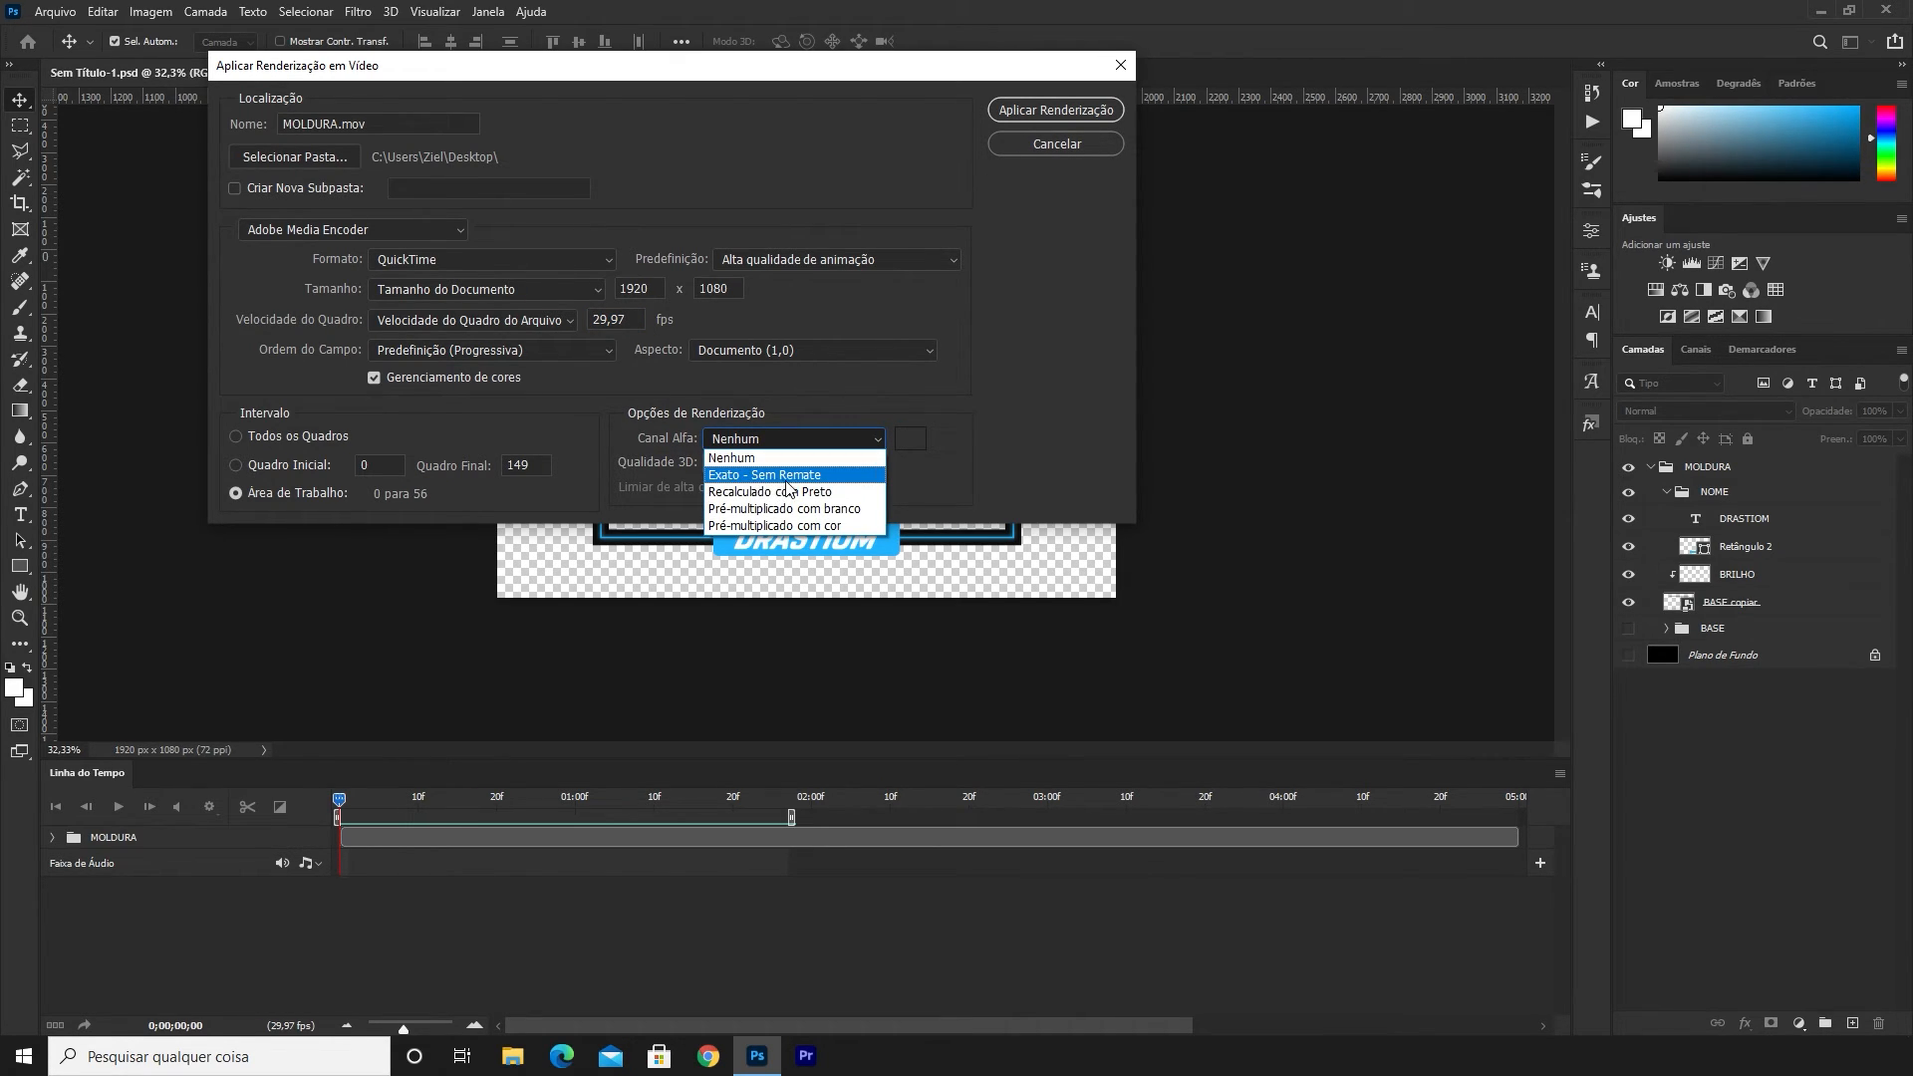
pyautogui.click(793, 476)
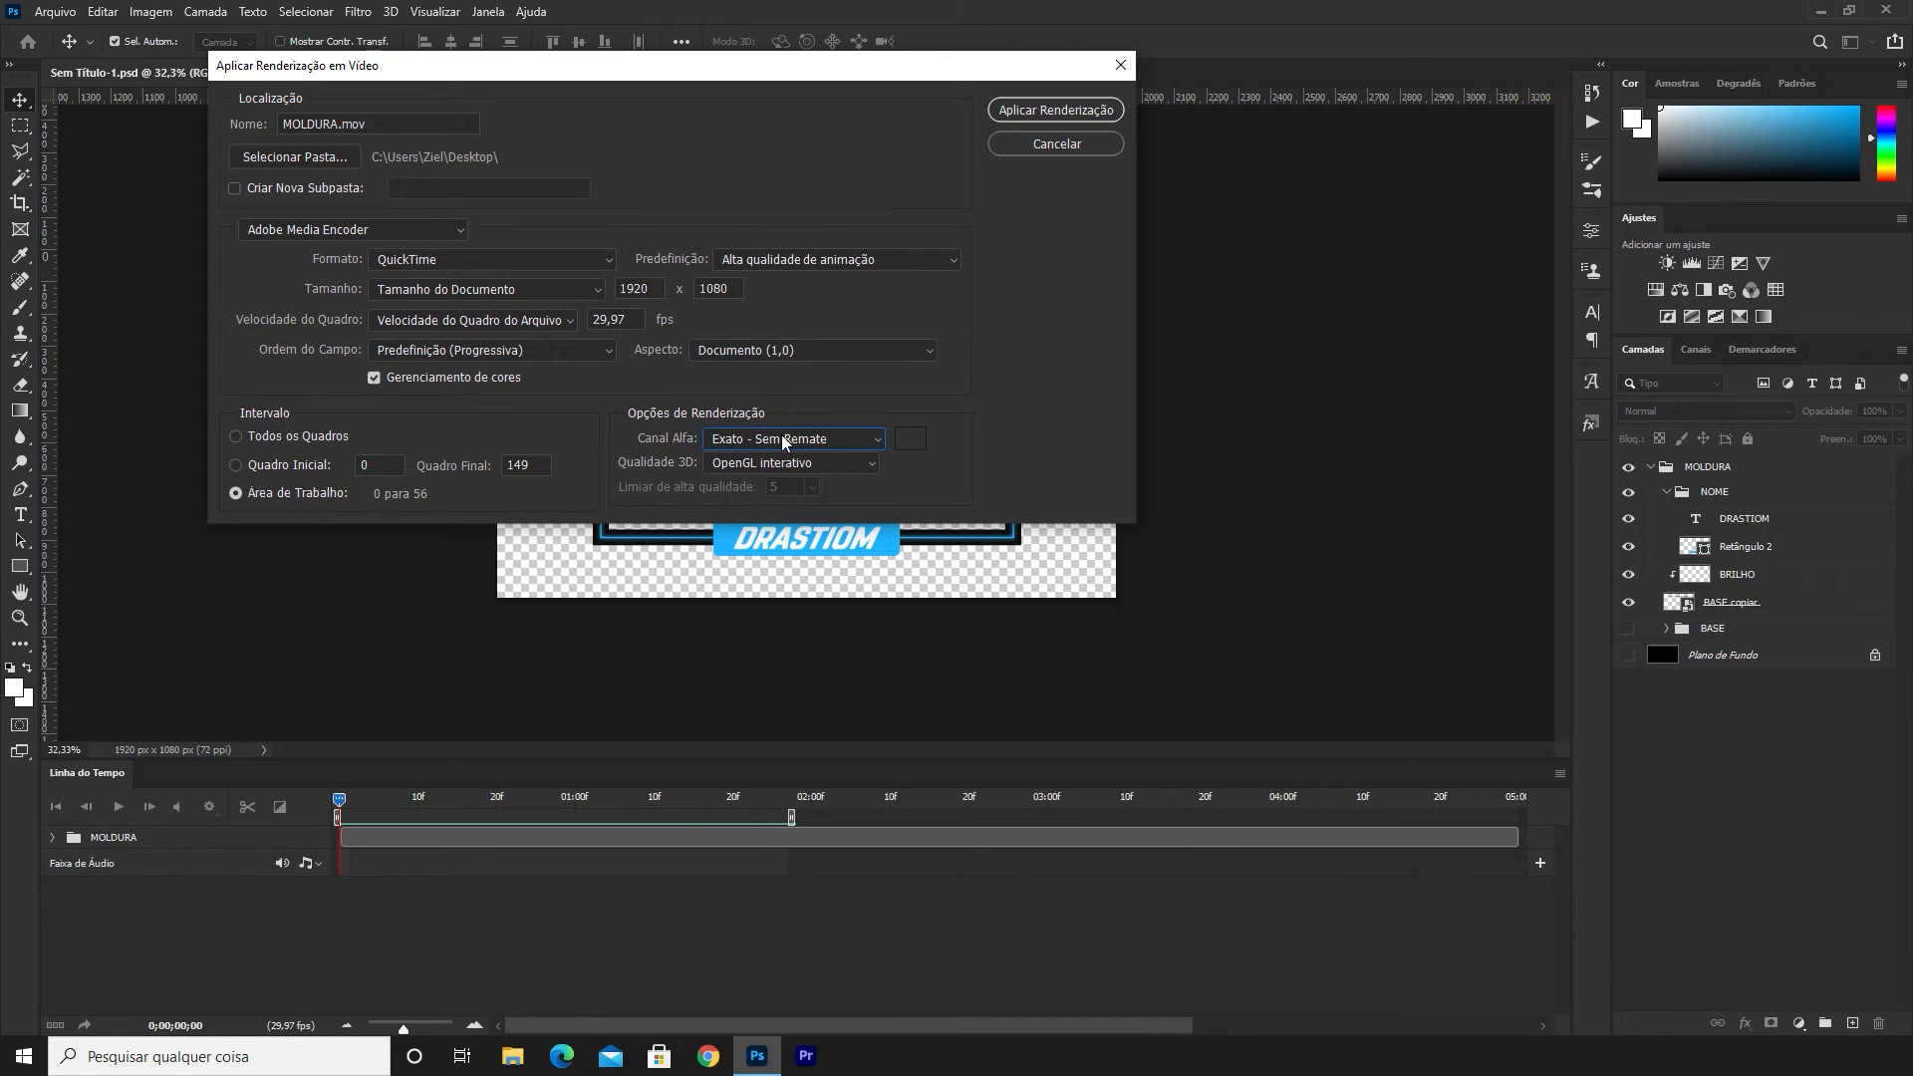
pyautogui.click(1029, 111)
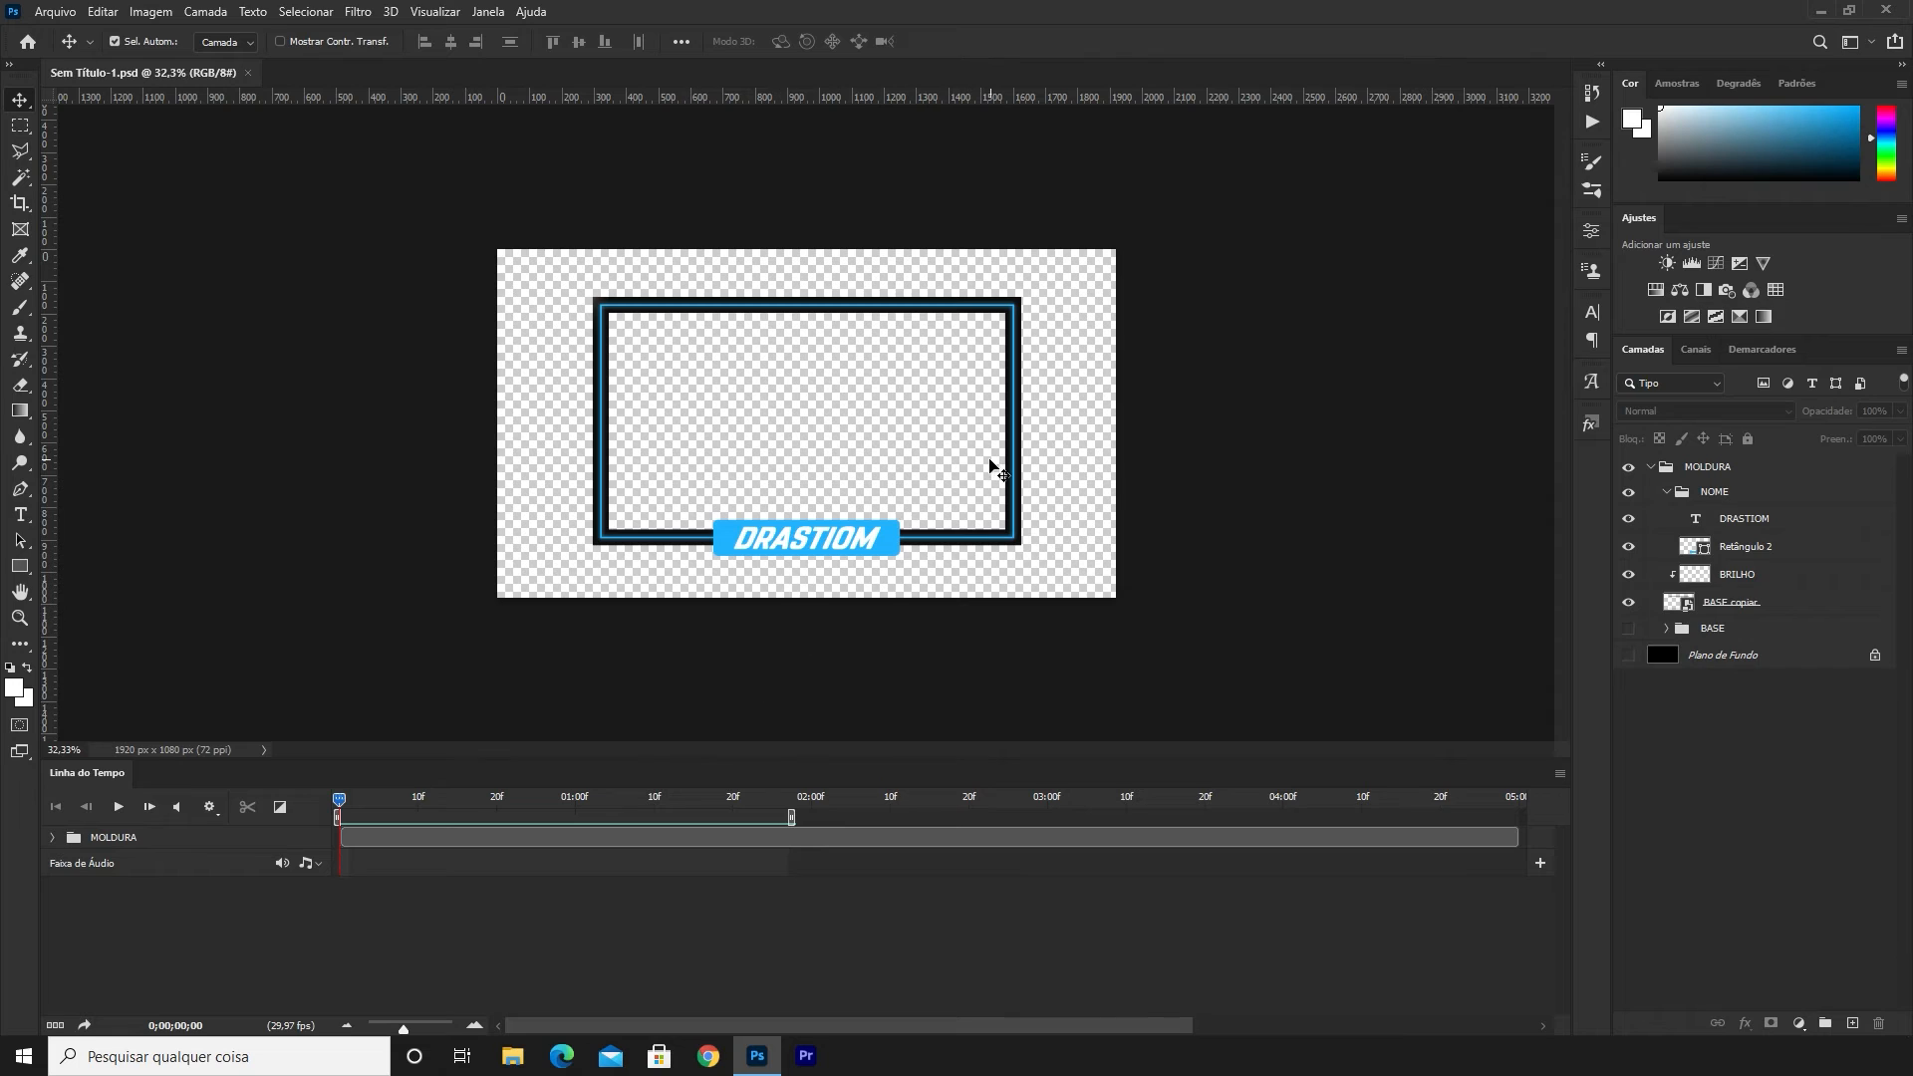
# Minimize Photoshop, find the MOLDURA video on the desktop, and switch to OBS with its window moved near the screen's center
pyautogui.click(1817, 9)
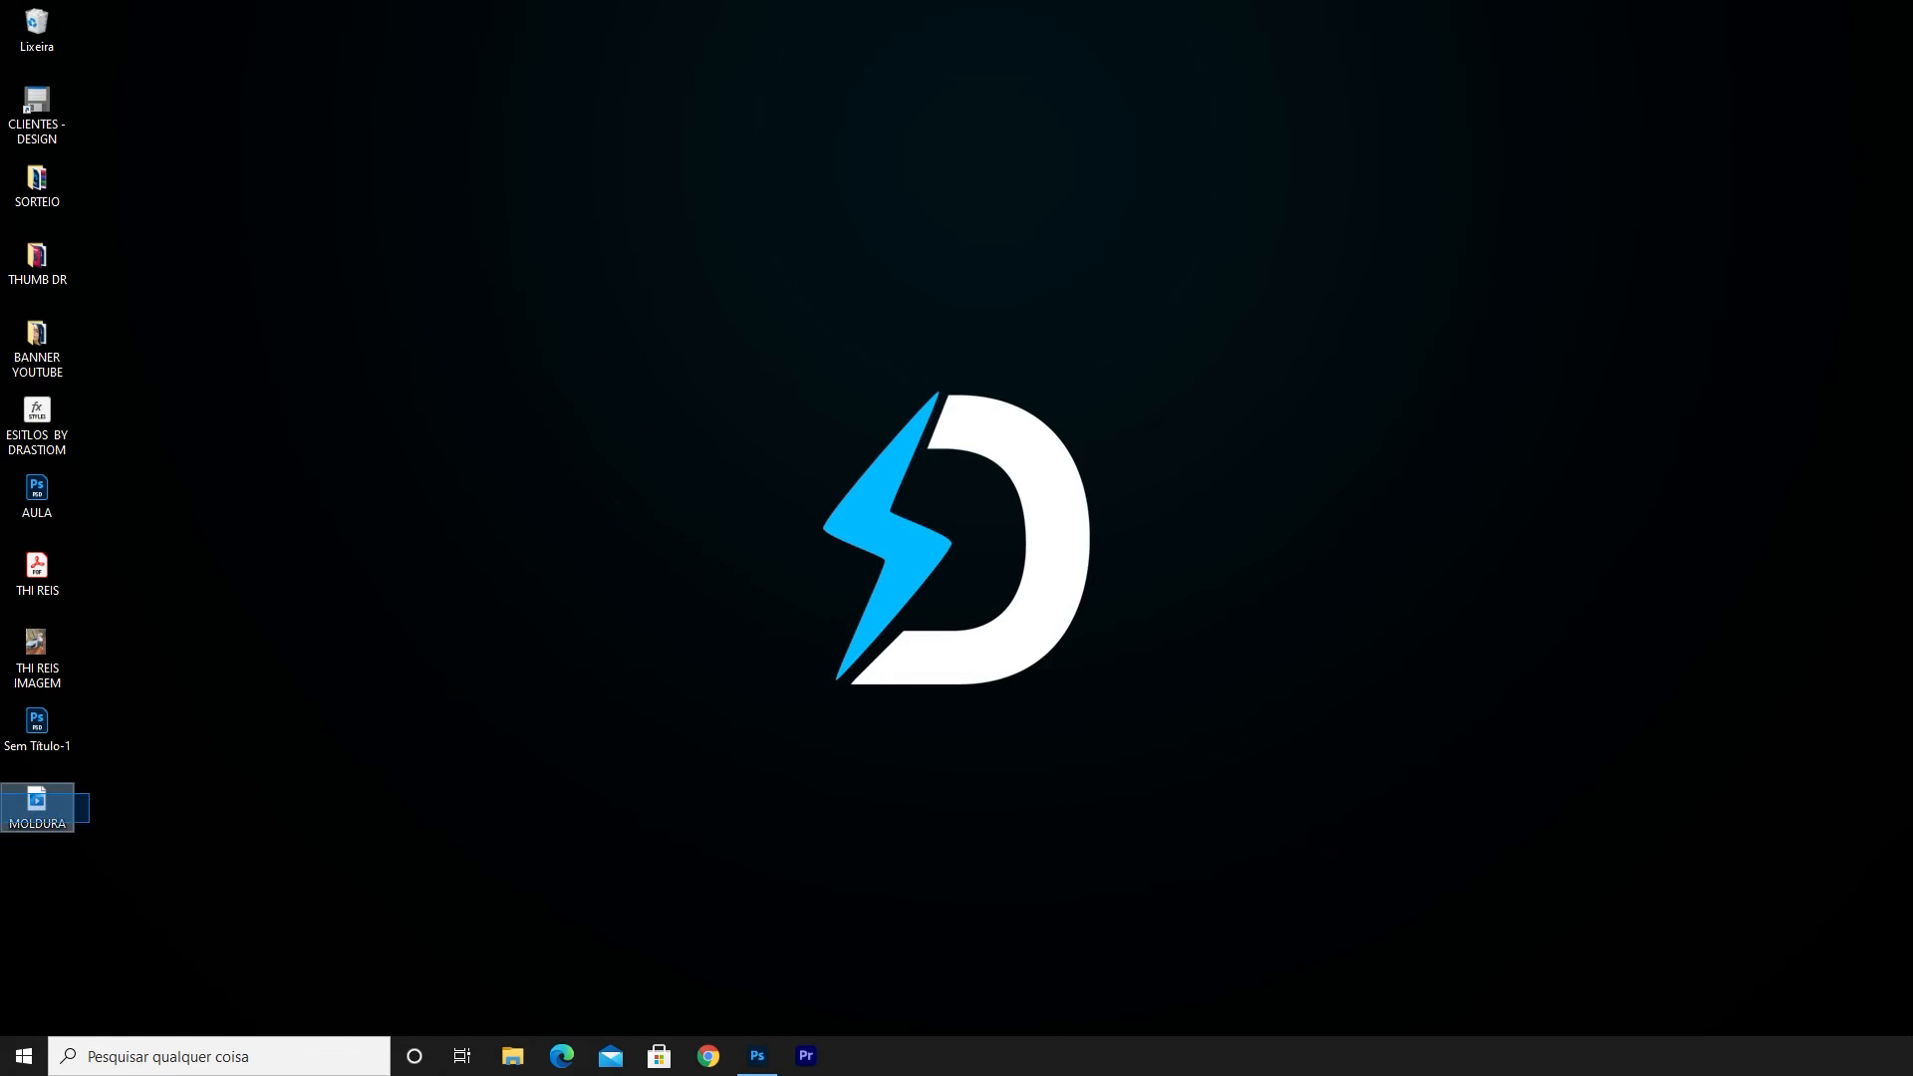
pyautogui.moveTo(40, 822); pyautogui.dragTo(175, 793)
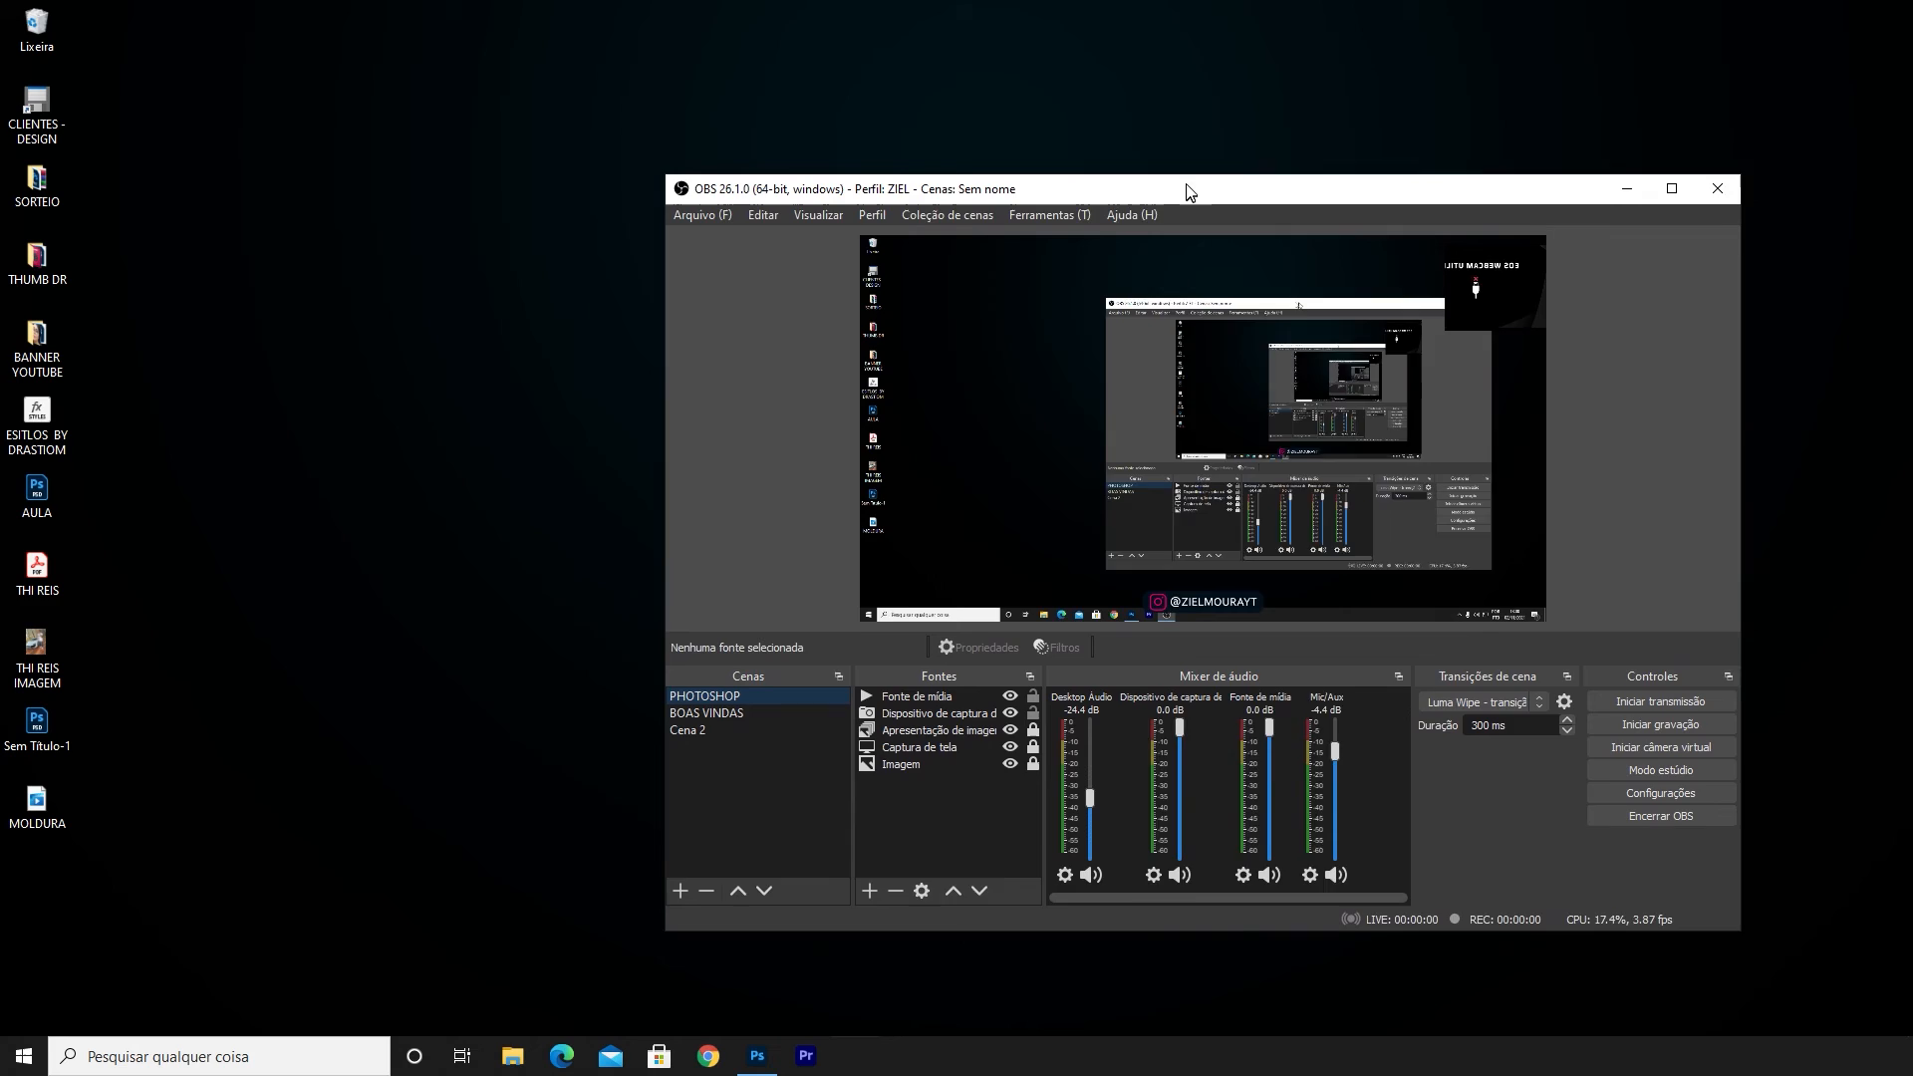
pyautogui.moveTo(1183, 188); pyautogui.dragTo(946, 87)
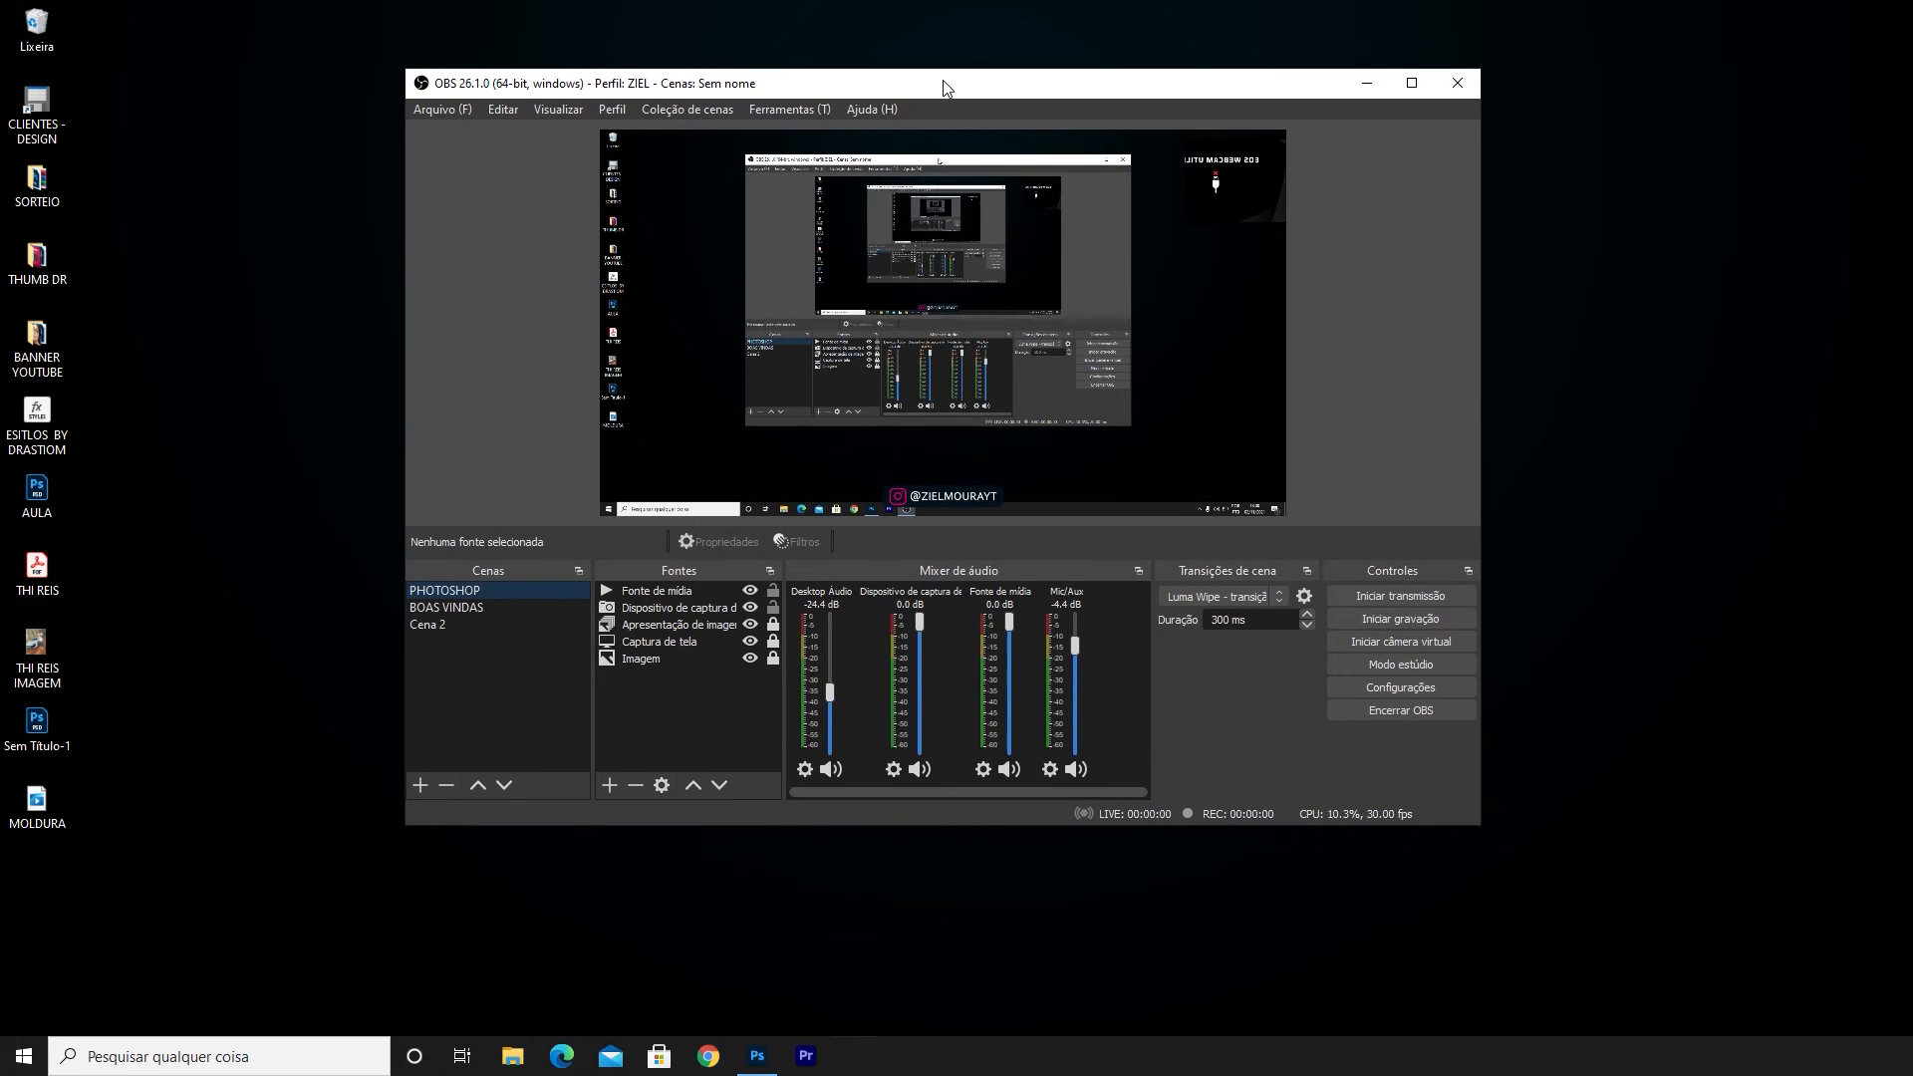
# Add a new media source (Fonte de mídia) named MOLDURA to the PHOTOSHOP scene
pyautogui.click(608, 786)
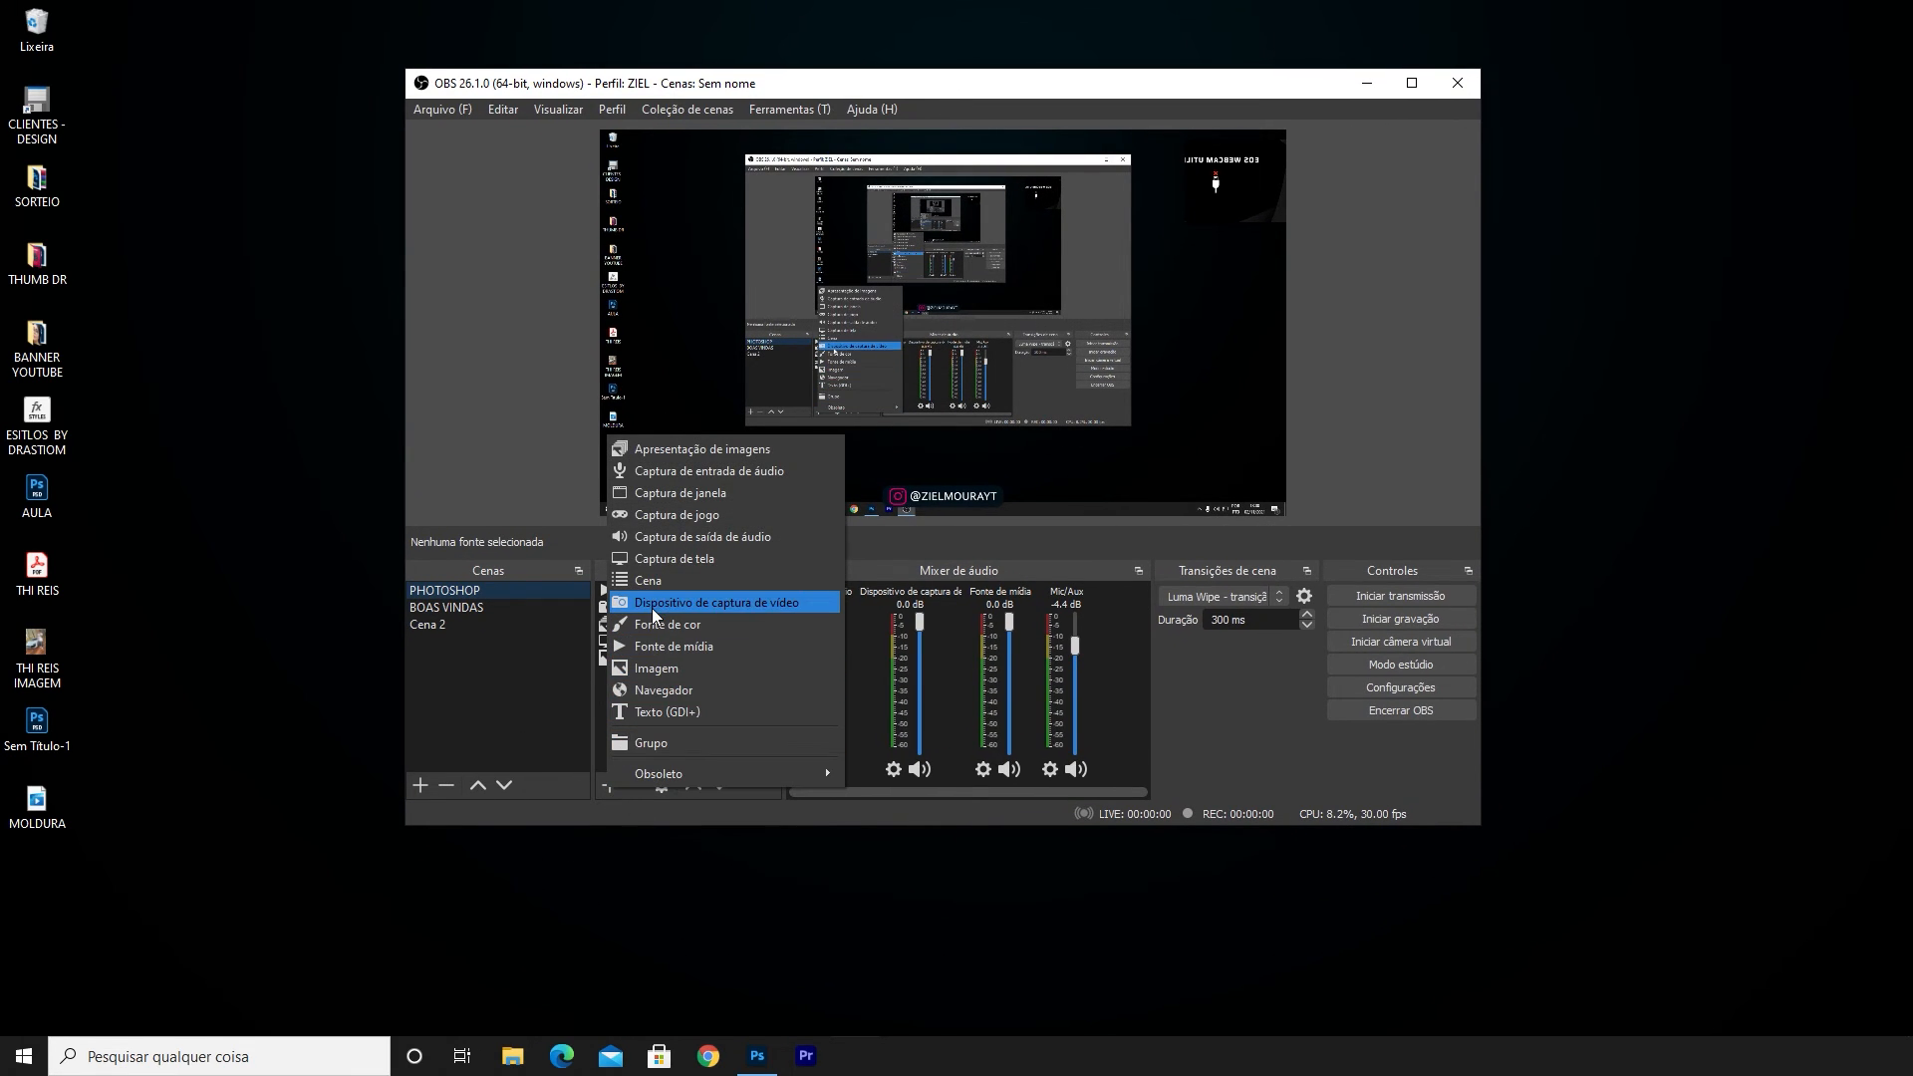
pyautogui.click(653, 646)
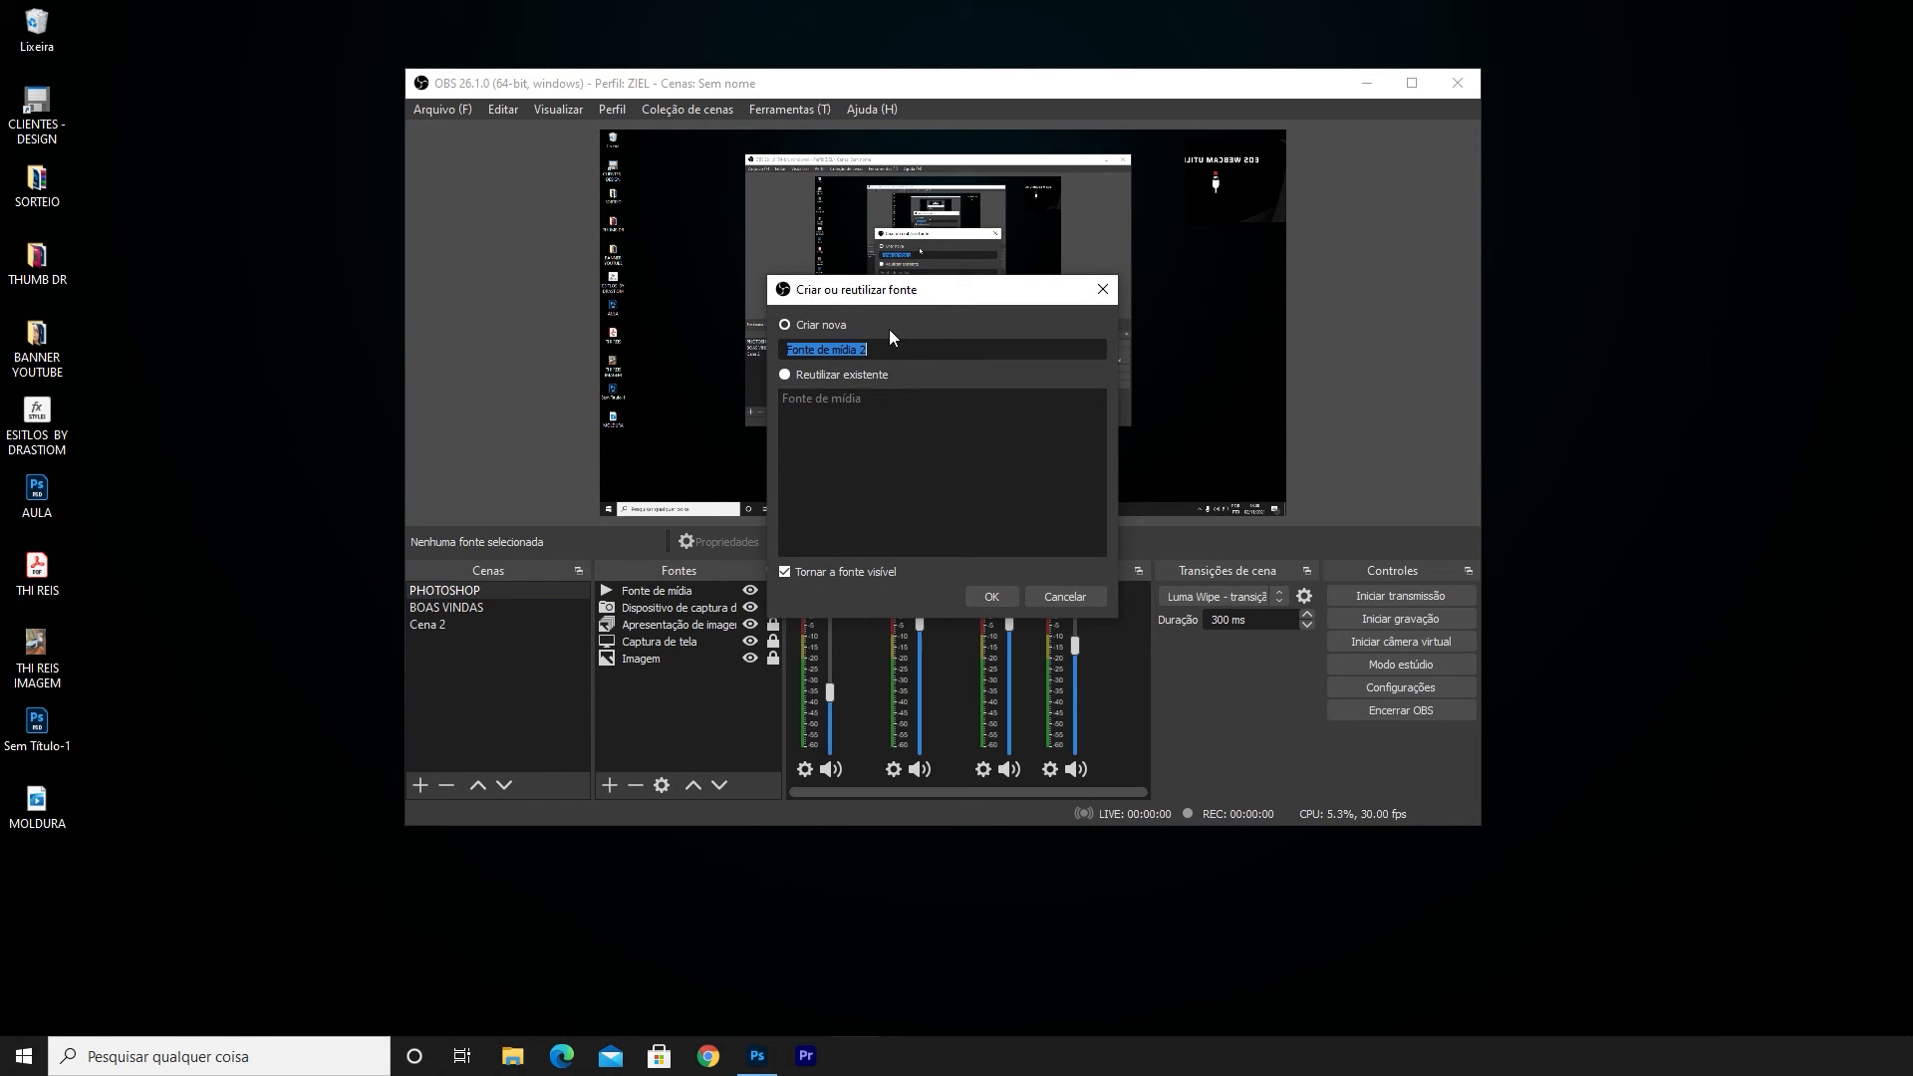
pyautogui.write('MOLDURA')
pyautogui.click(991, 596)
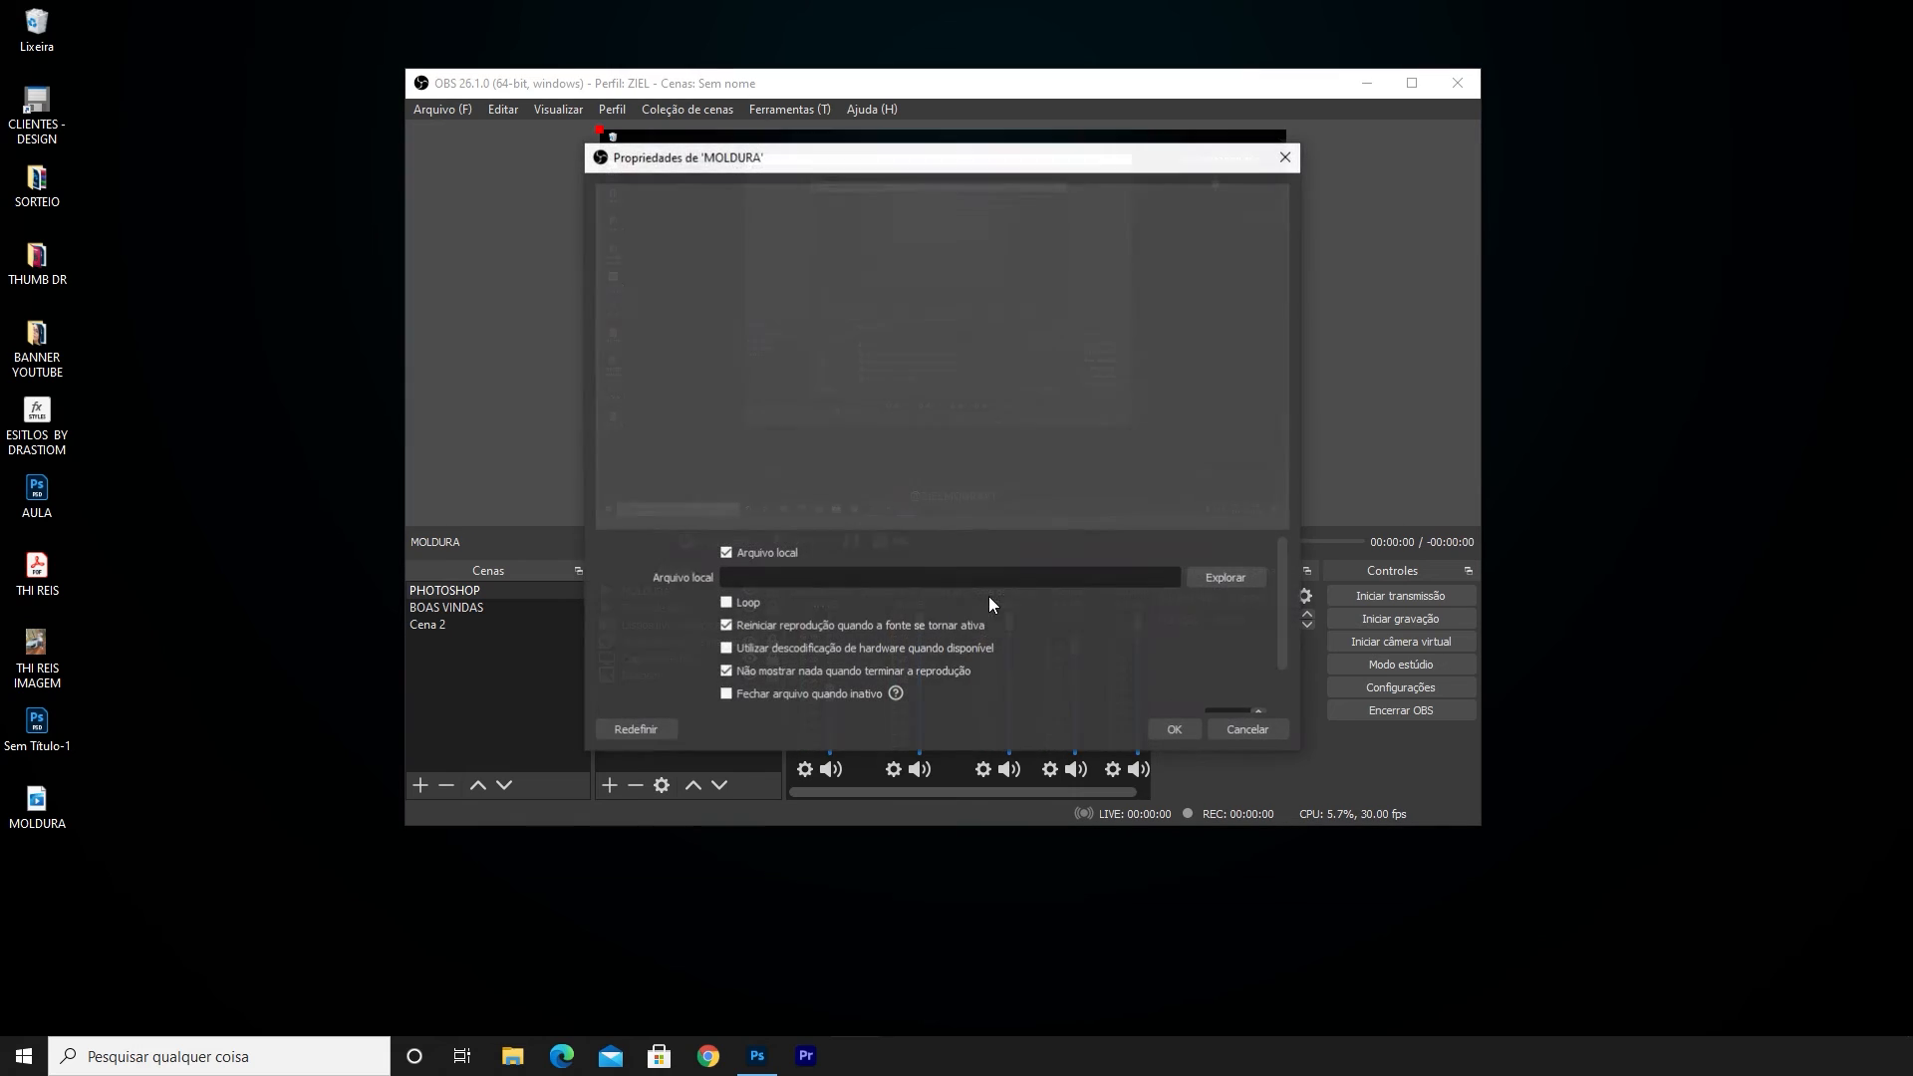
# Load MOLDURA.mov from the desktop (Área de Trabalho) as the source's local file, with Loop enabled
pyautogui.click(1241, 577)
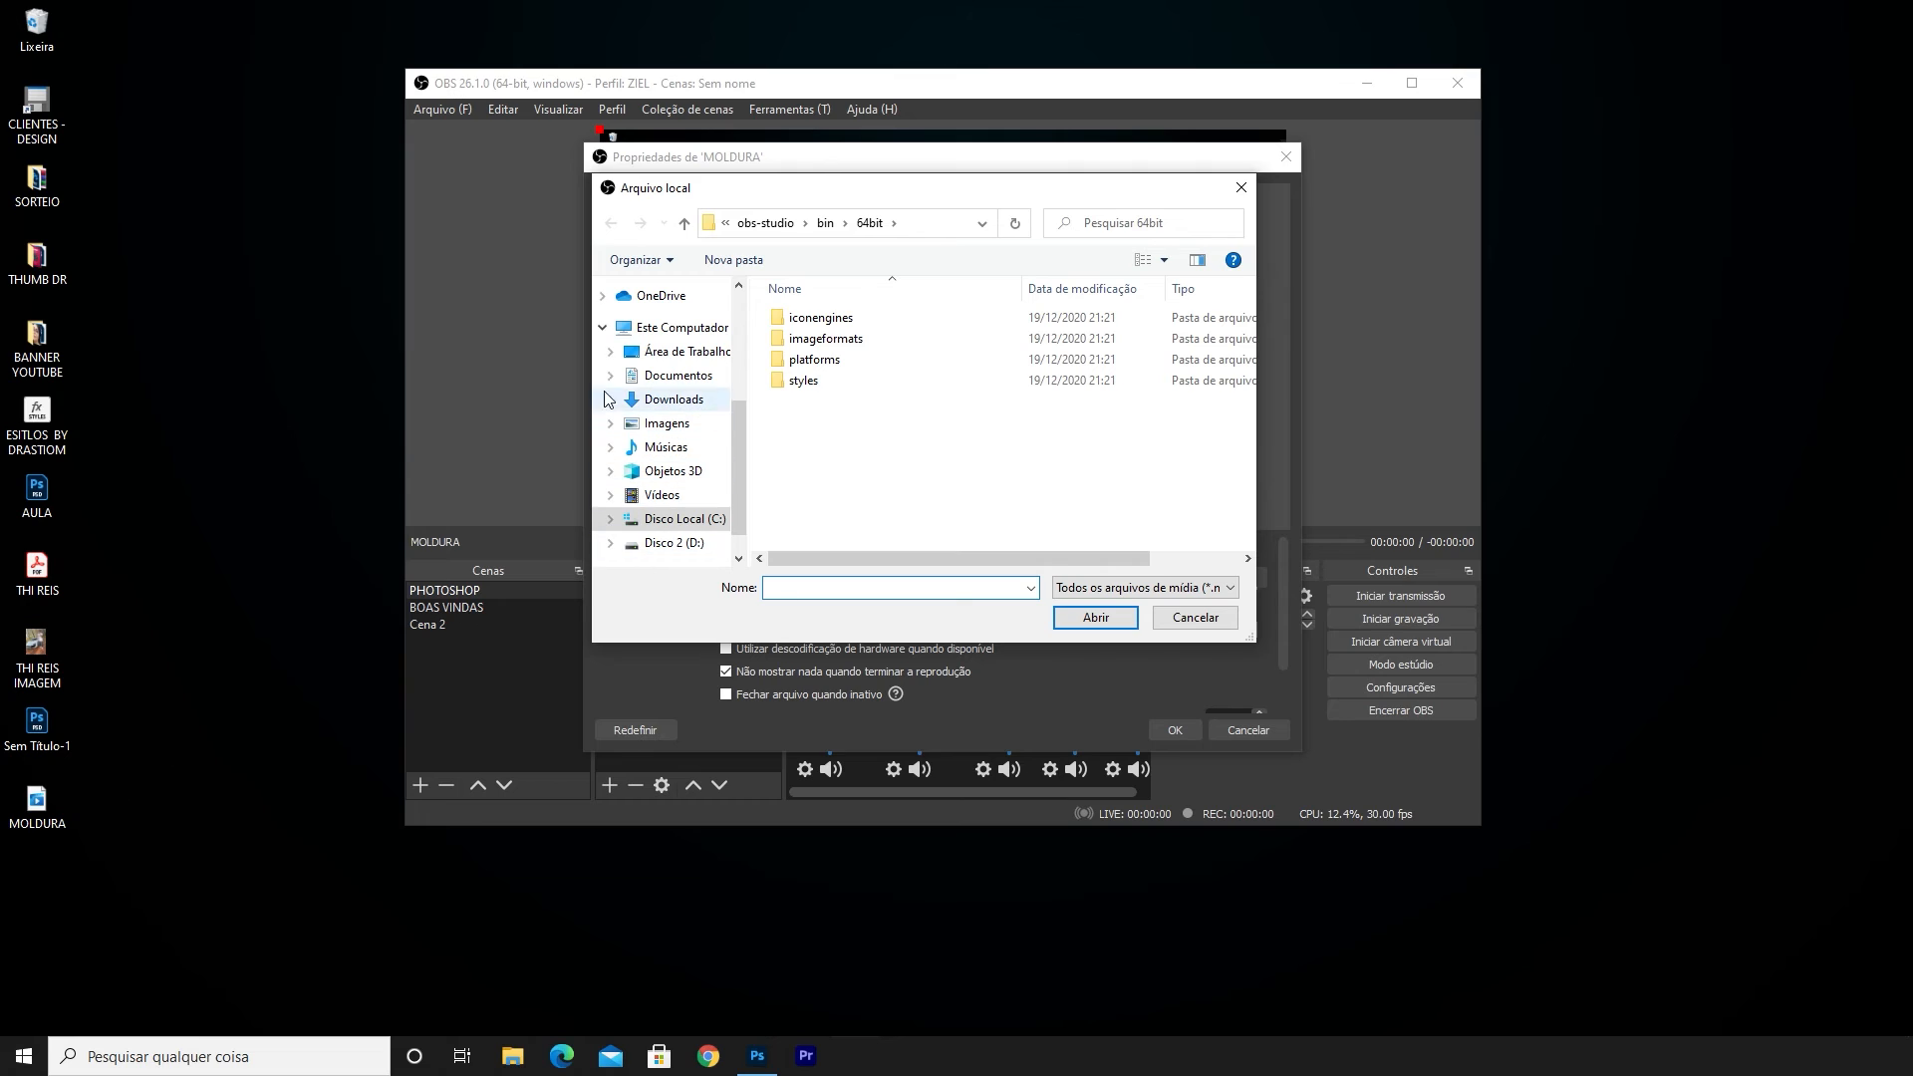
pyautogui.click(658, 352)
pyautogui.click(819, 435)
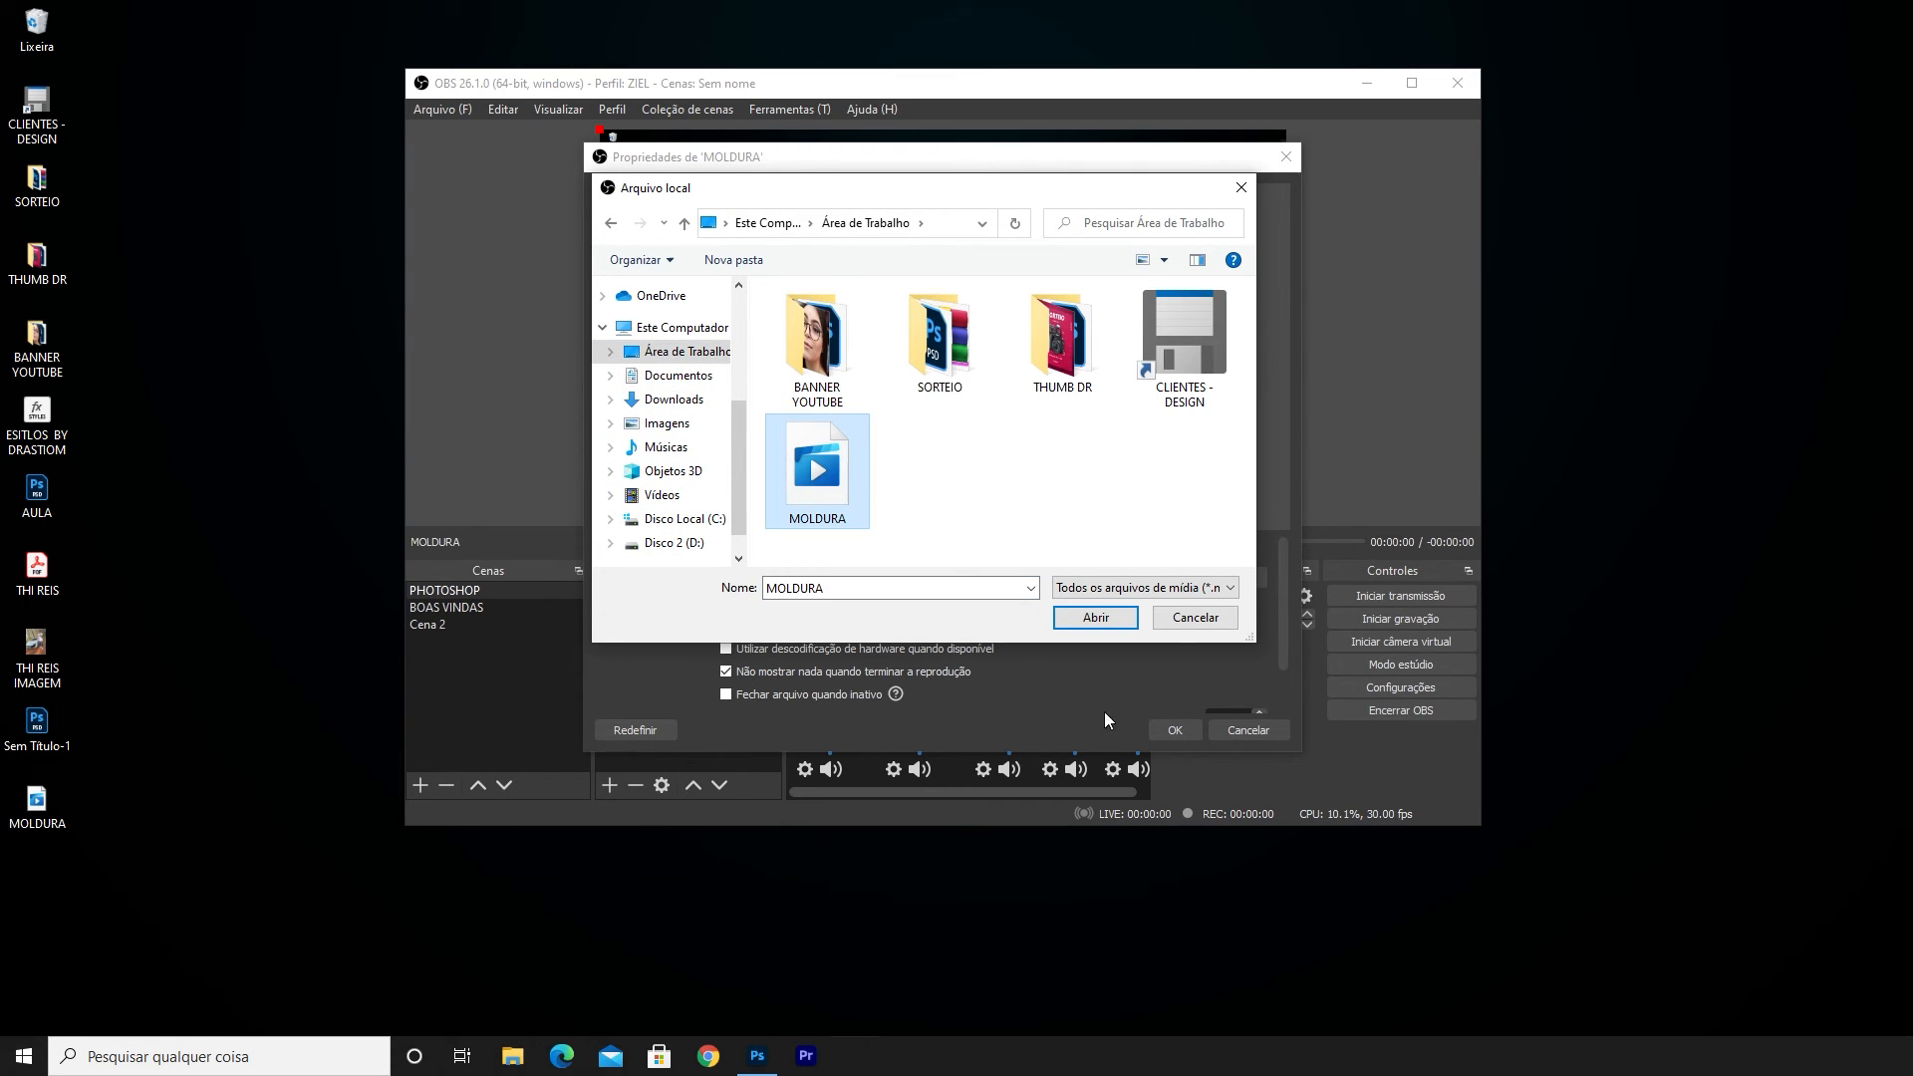
pyautogui.click(1096, 617)
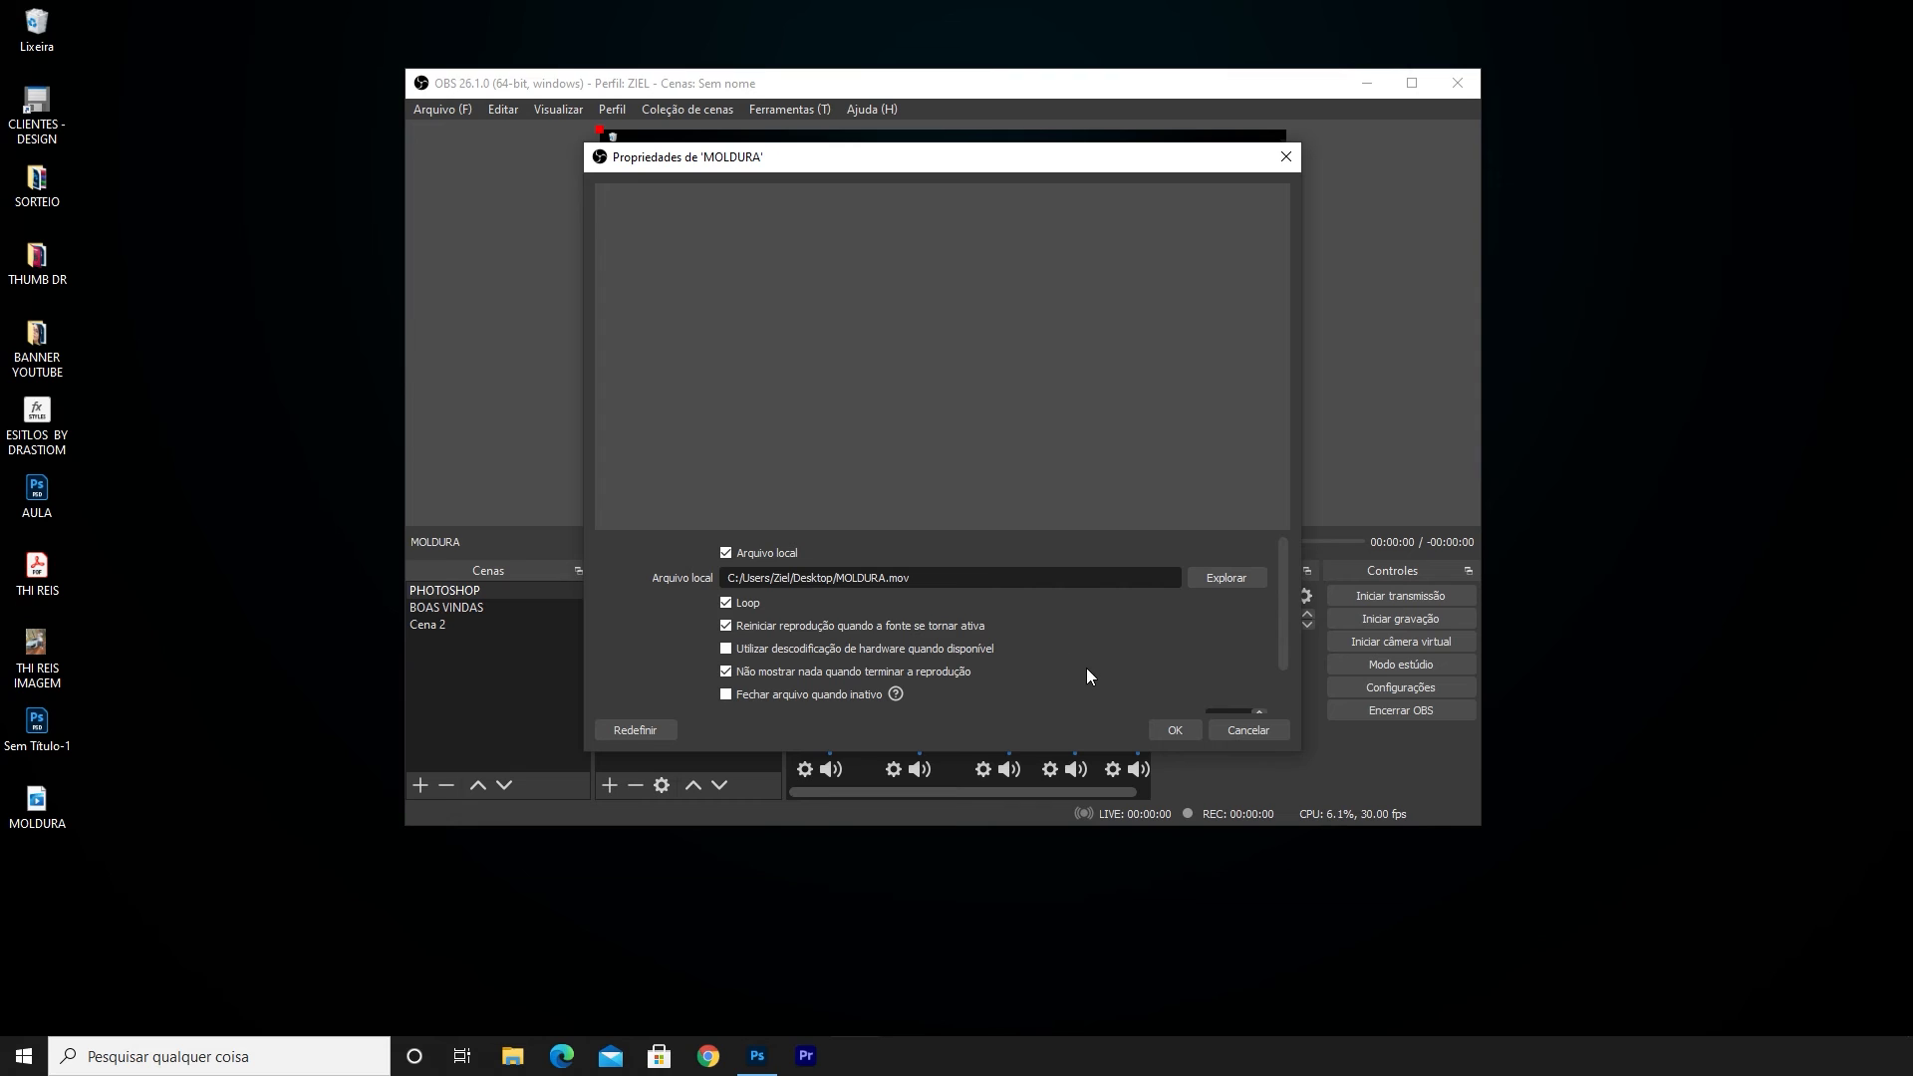
pyautogui.click(1173, 730)
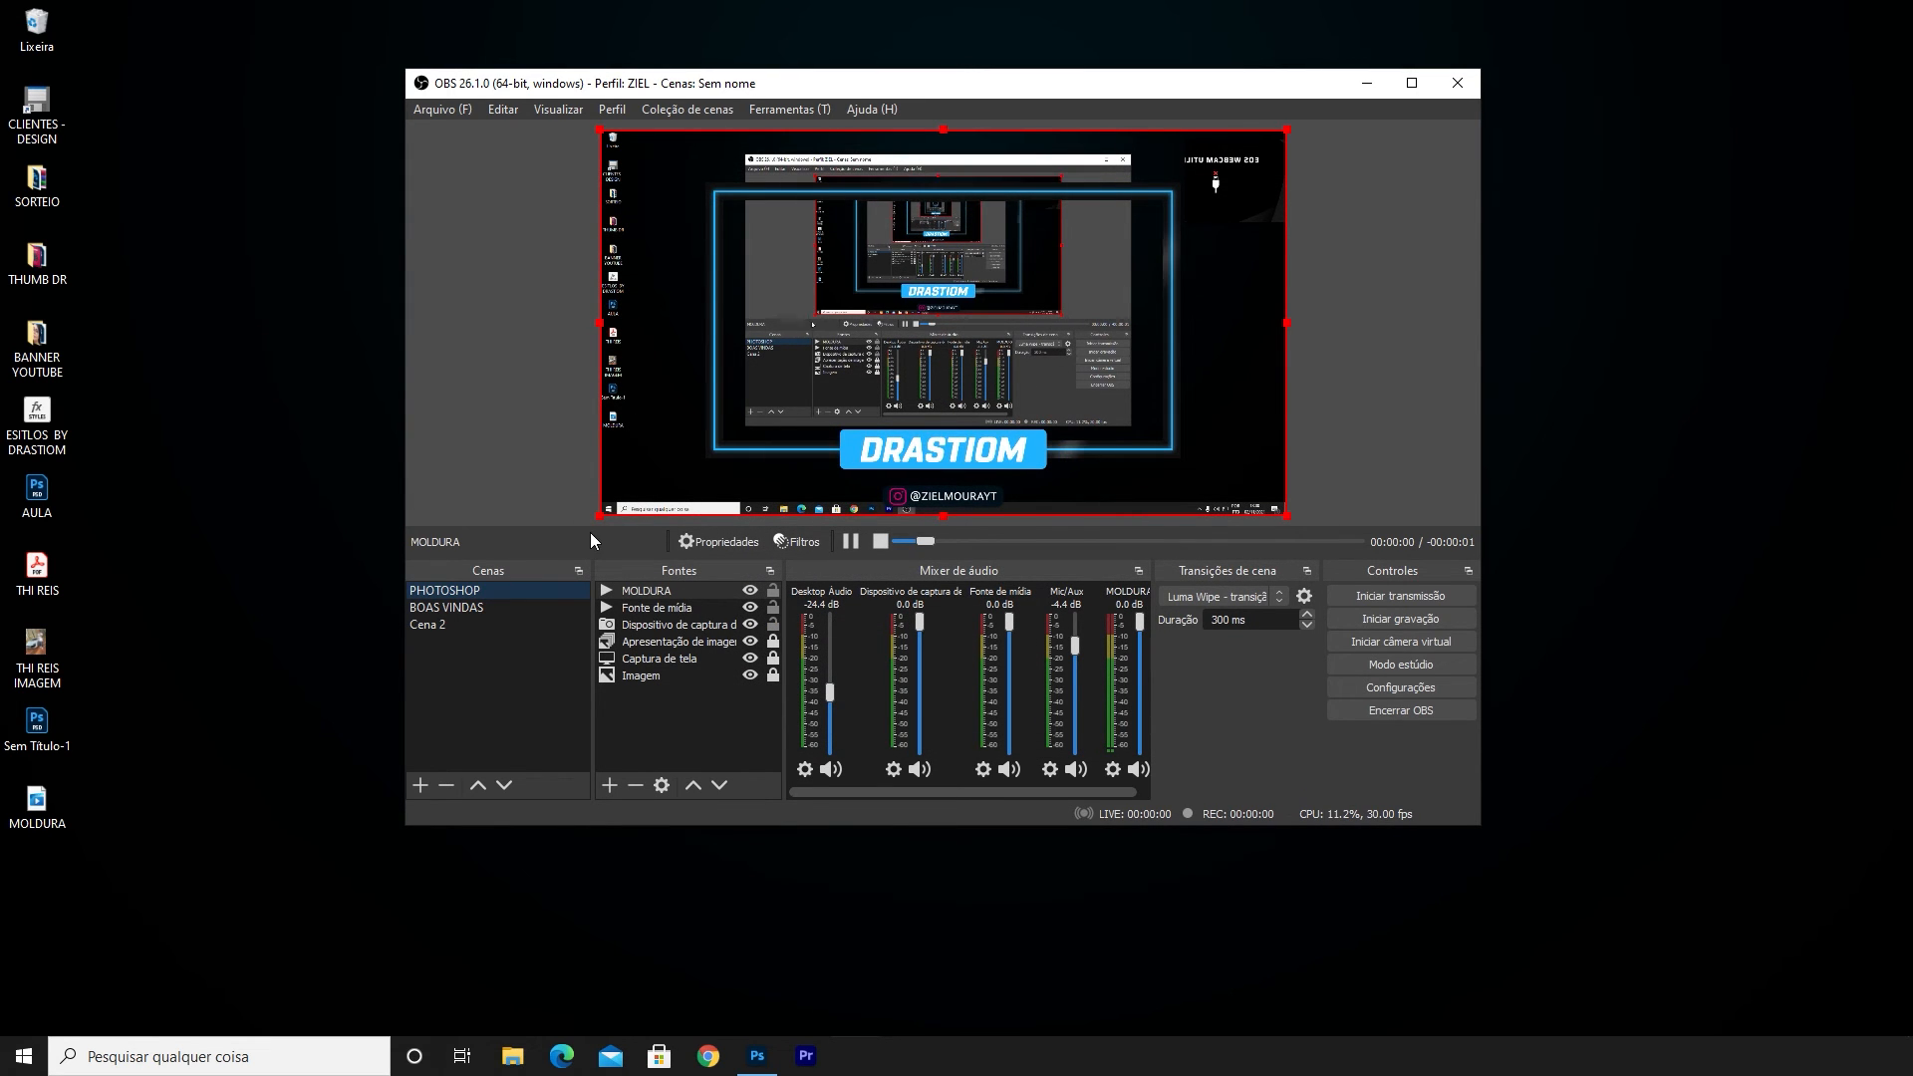
# Scale down the MOLDURA source and place it over the webcam image in the upper-right corner of the scene
pyautogui.moveTo(599, 516); pyautogui.dragTo(995, 288)
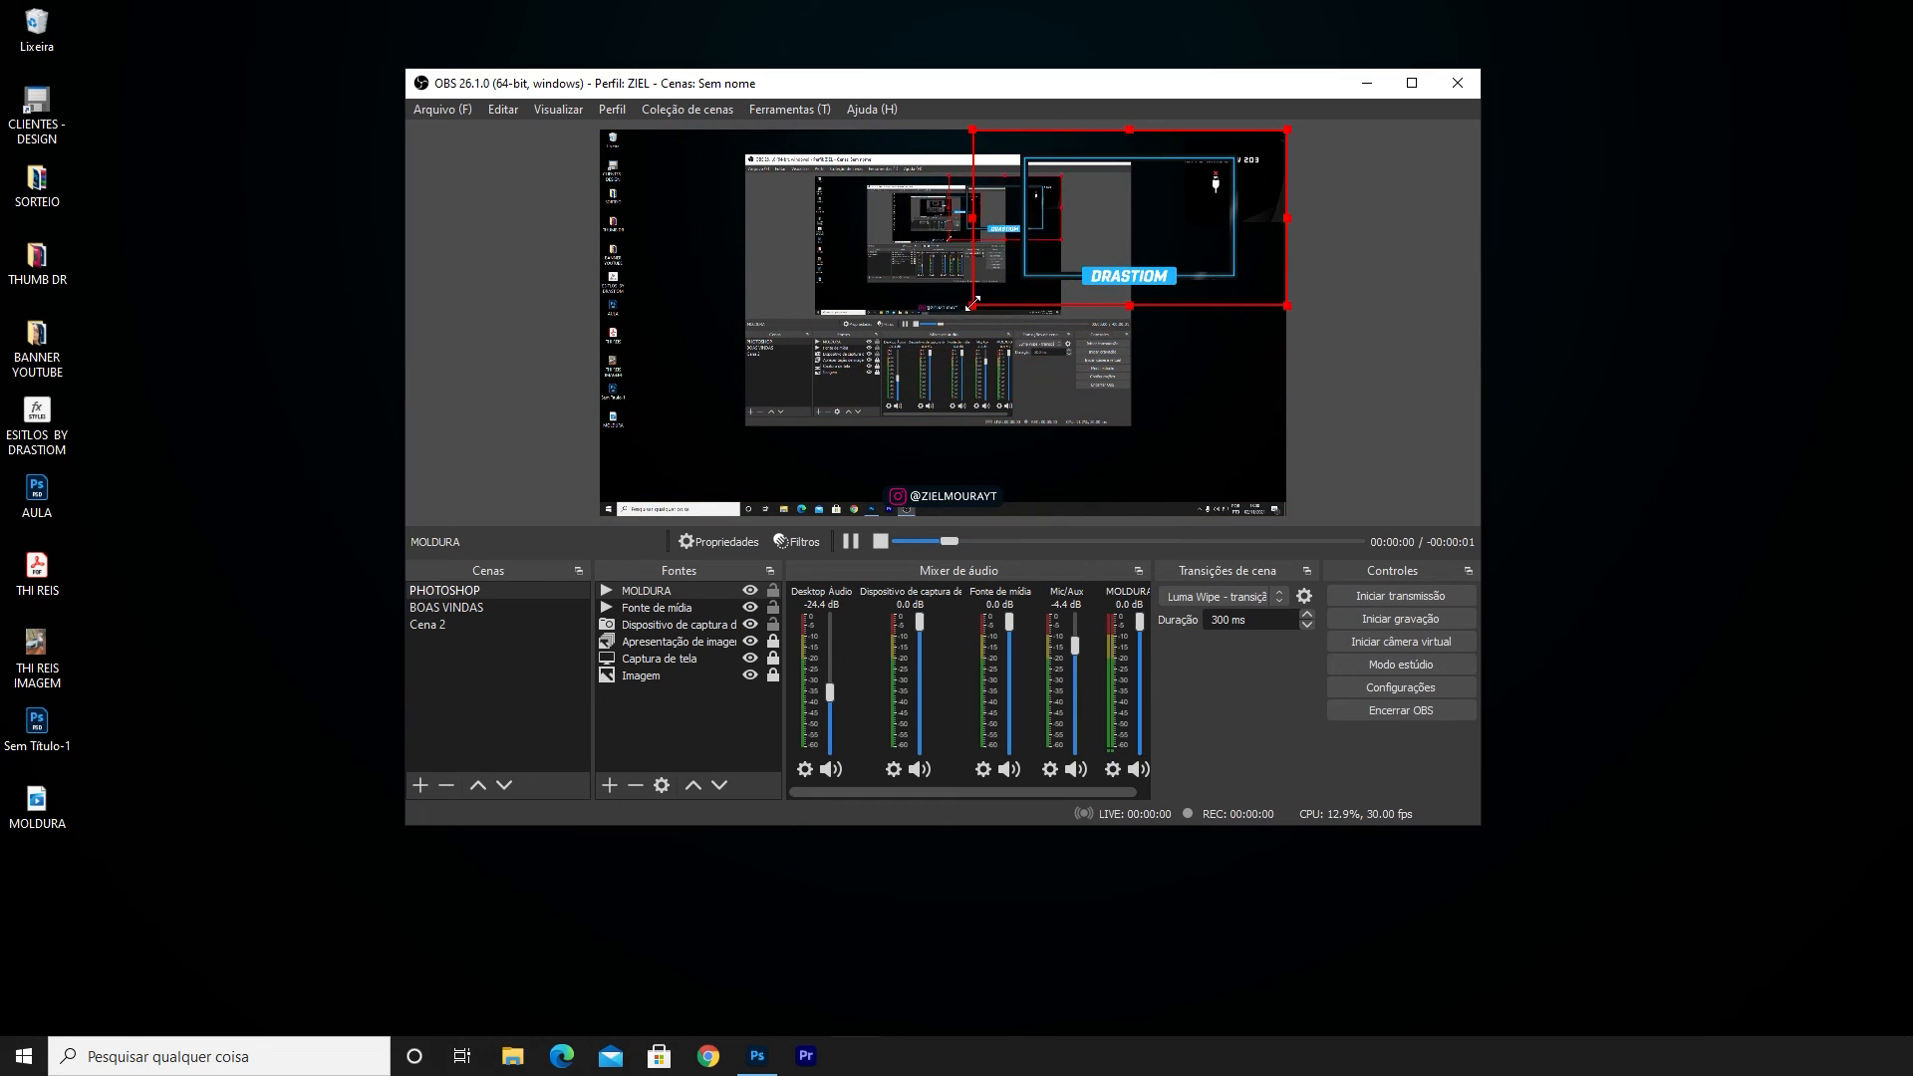
pyautogui.moveTo(1162, 298); pyautogui.dragTo(1200, 317)
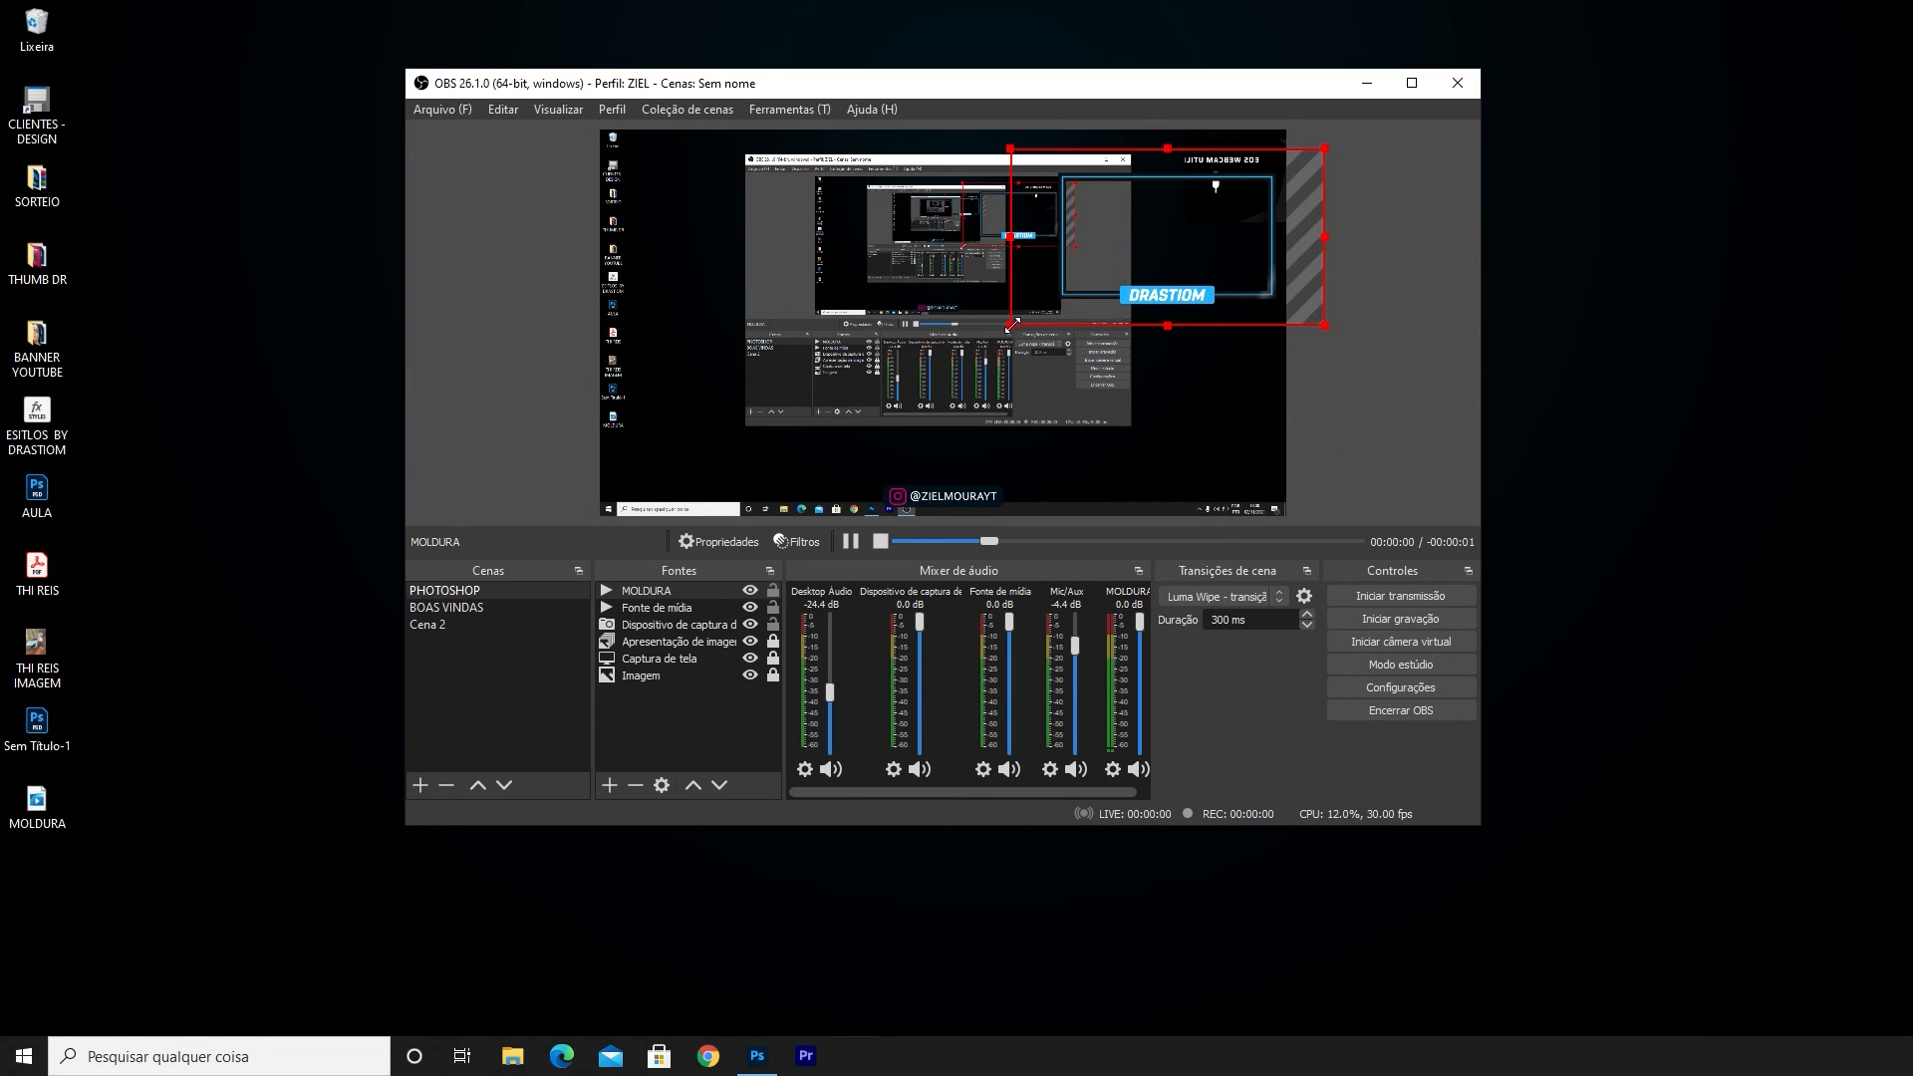
pyautogui.moveTo(1012, 325); pyautogui.dragTo(1178, 237)
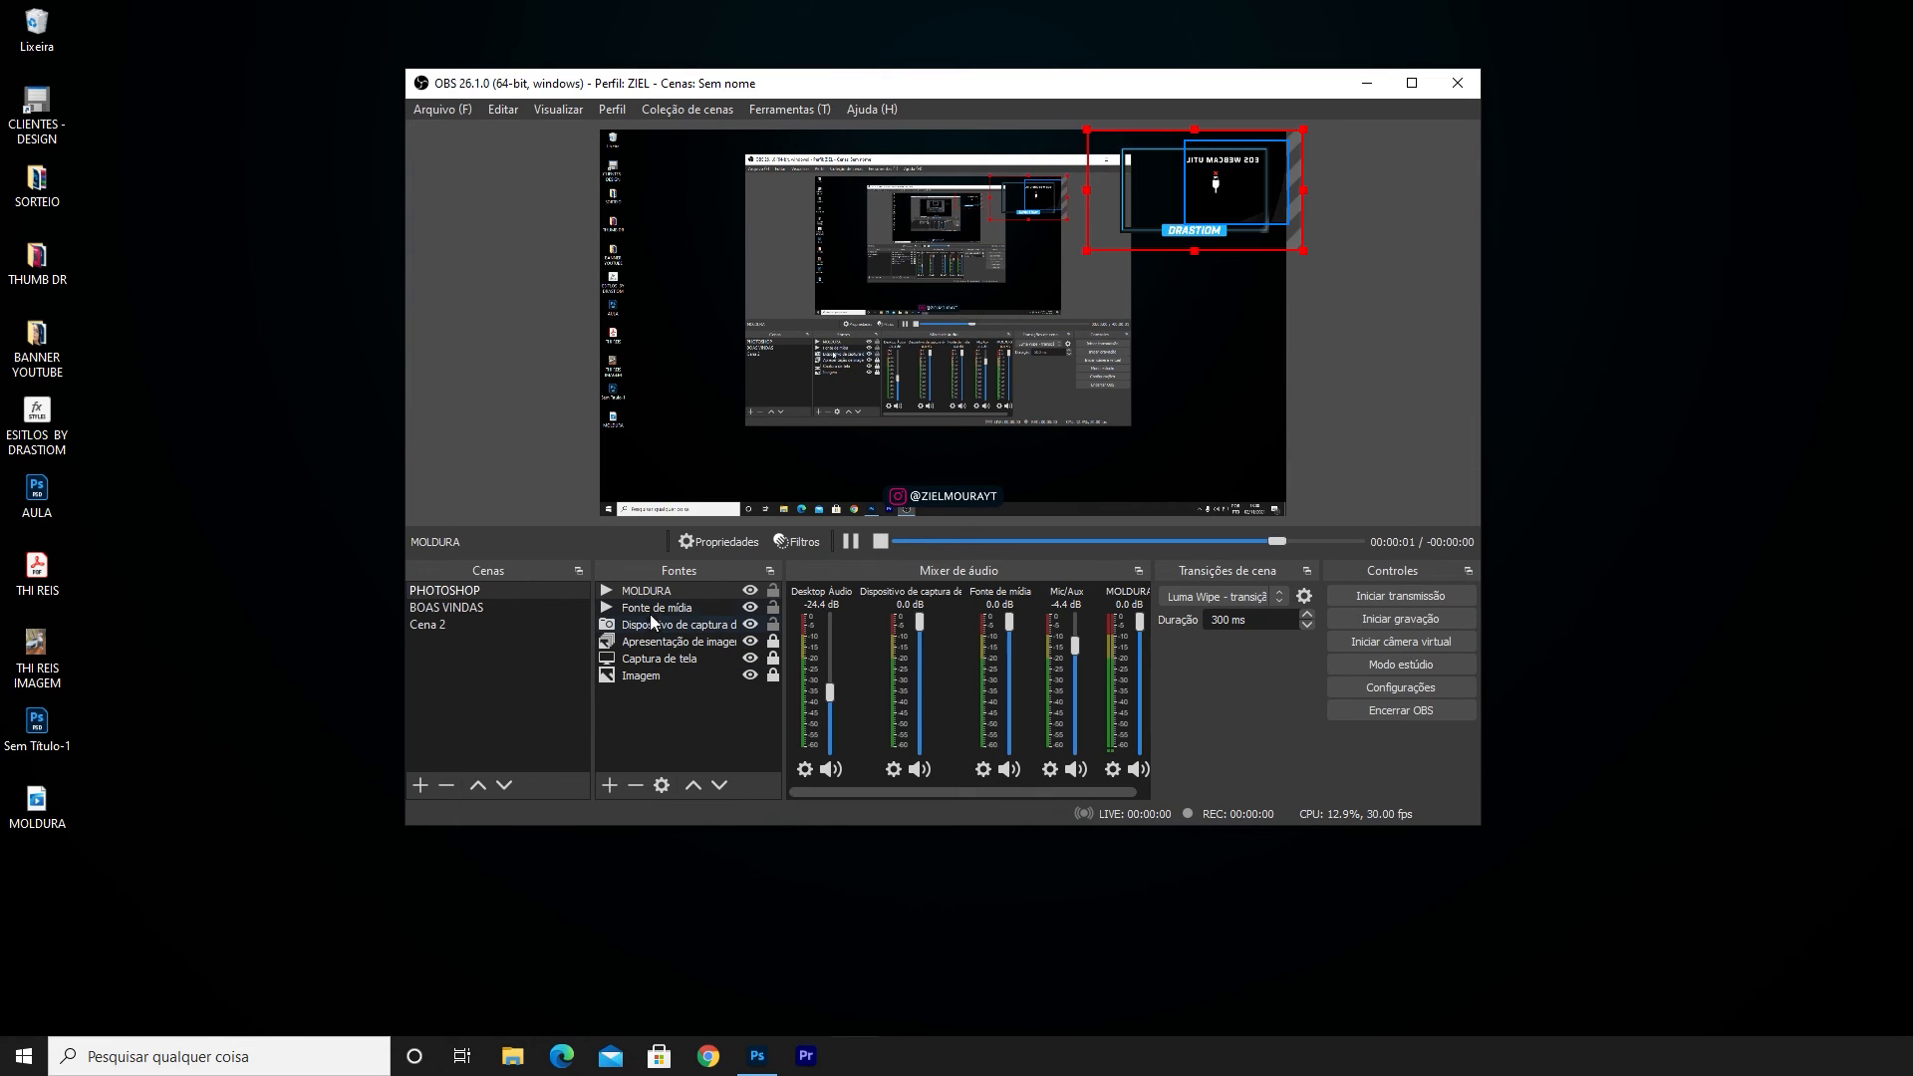
# Maximize the OBS window and unlock and select the Captura de tela source
pyautogui.click(651, 610)
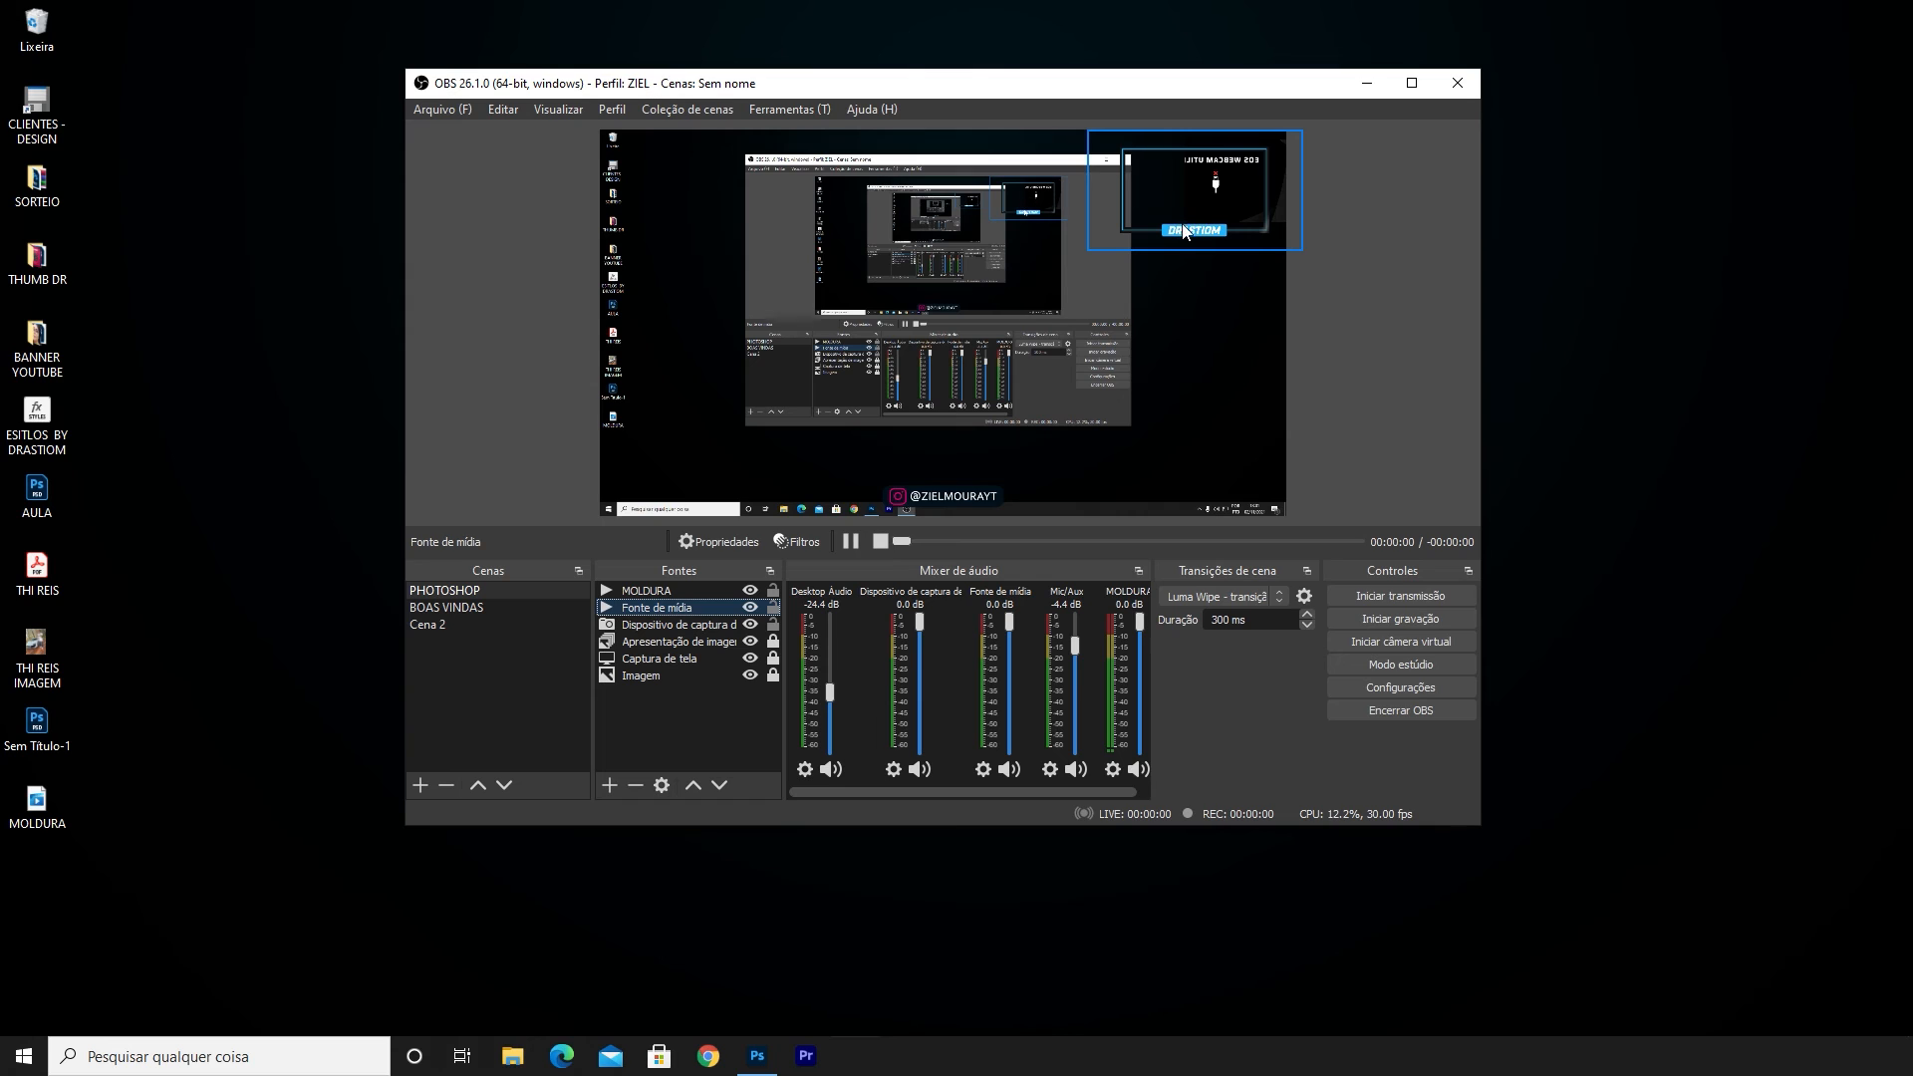
pyautogui.click(1411, 86)
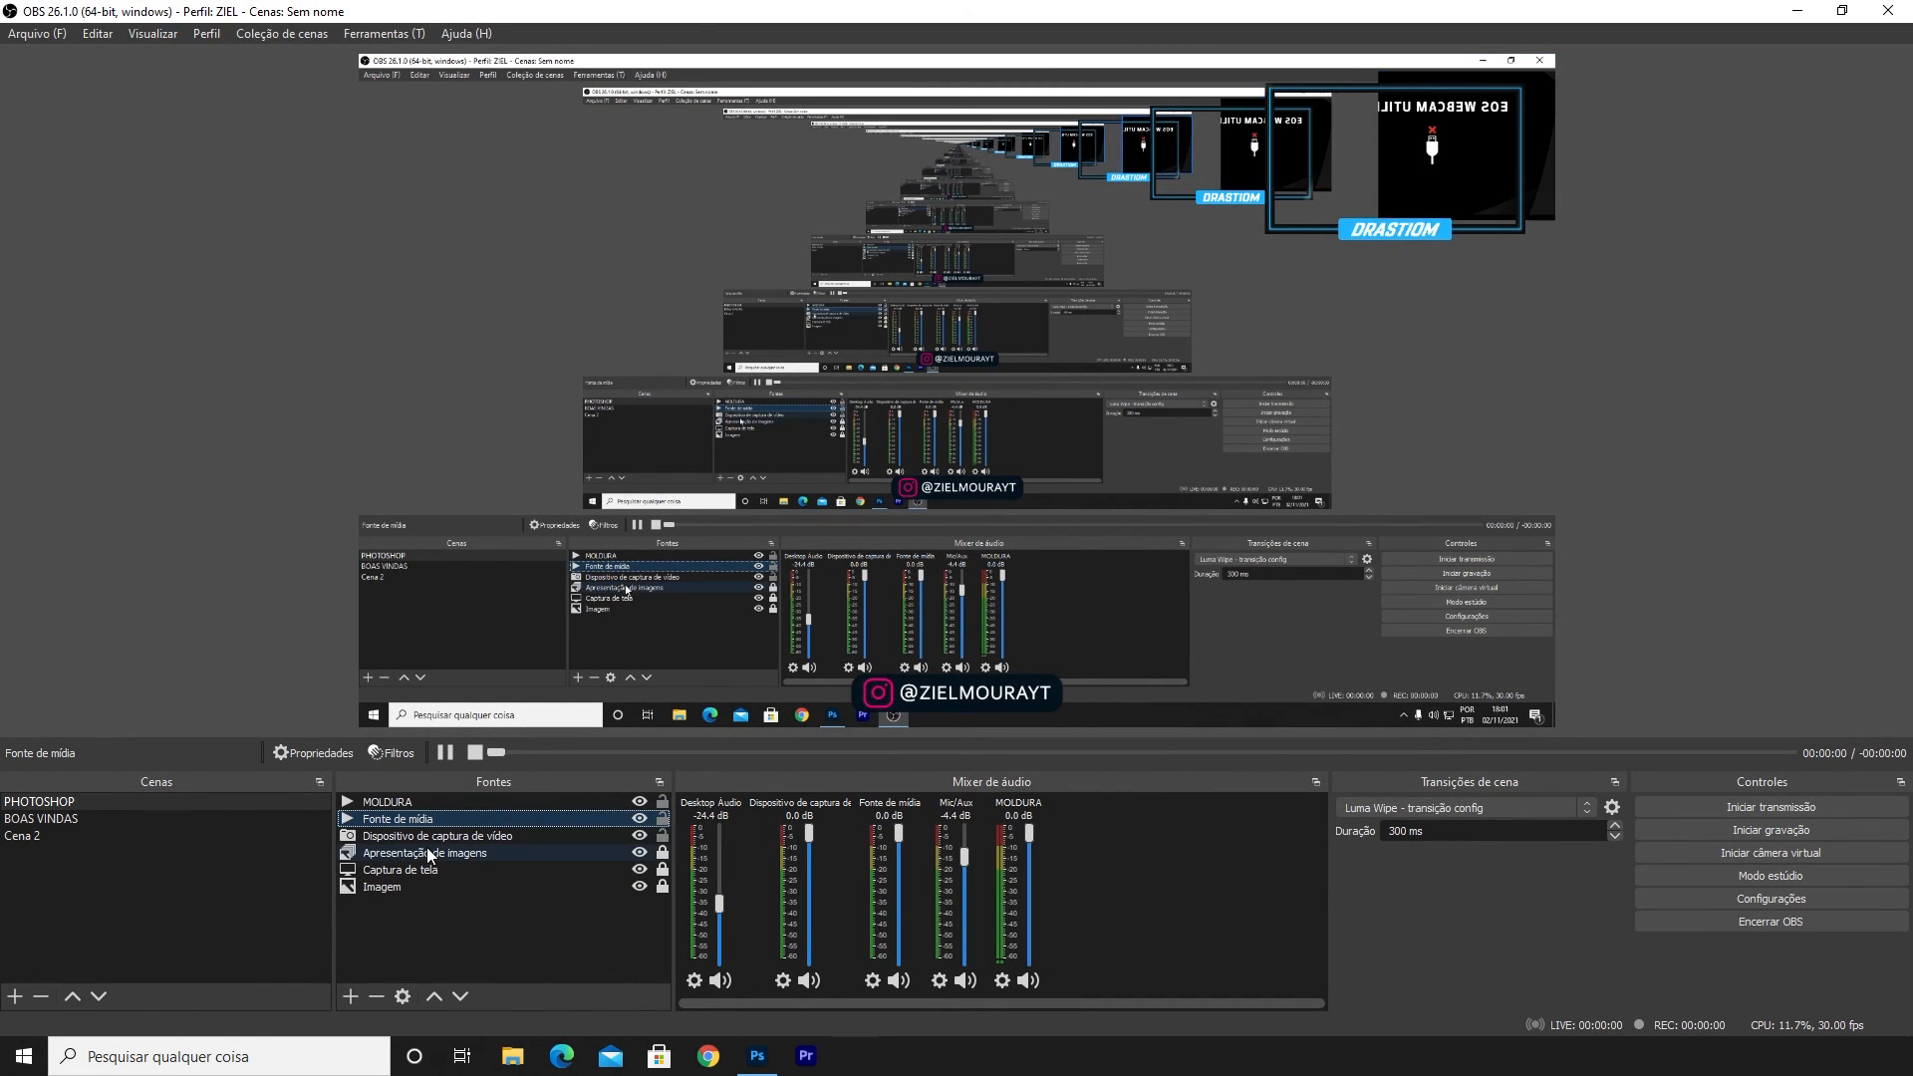
pyautogui.click(544, 466)
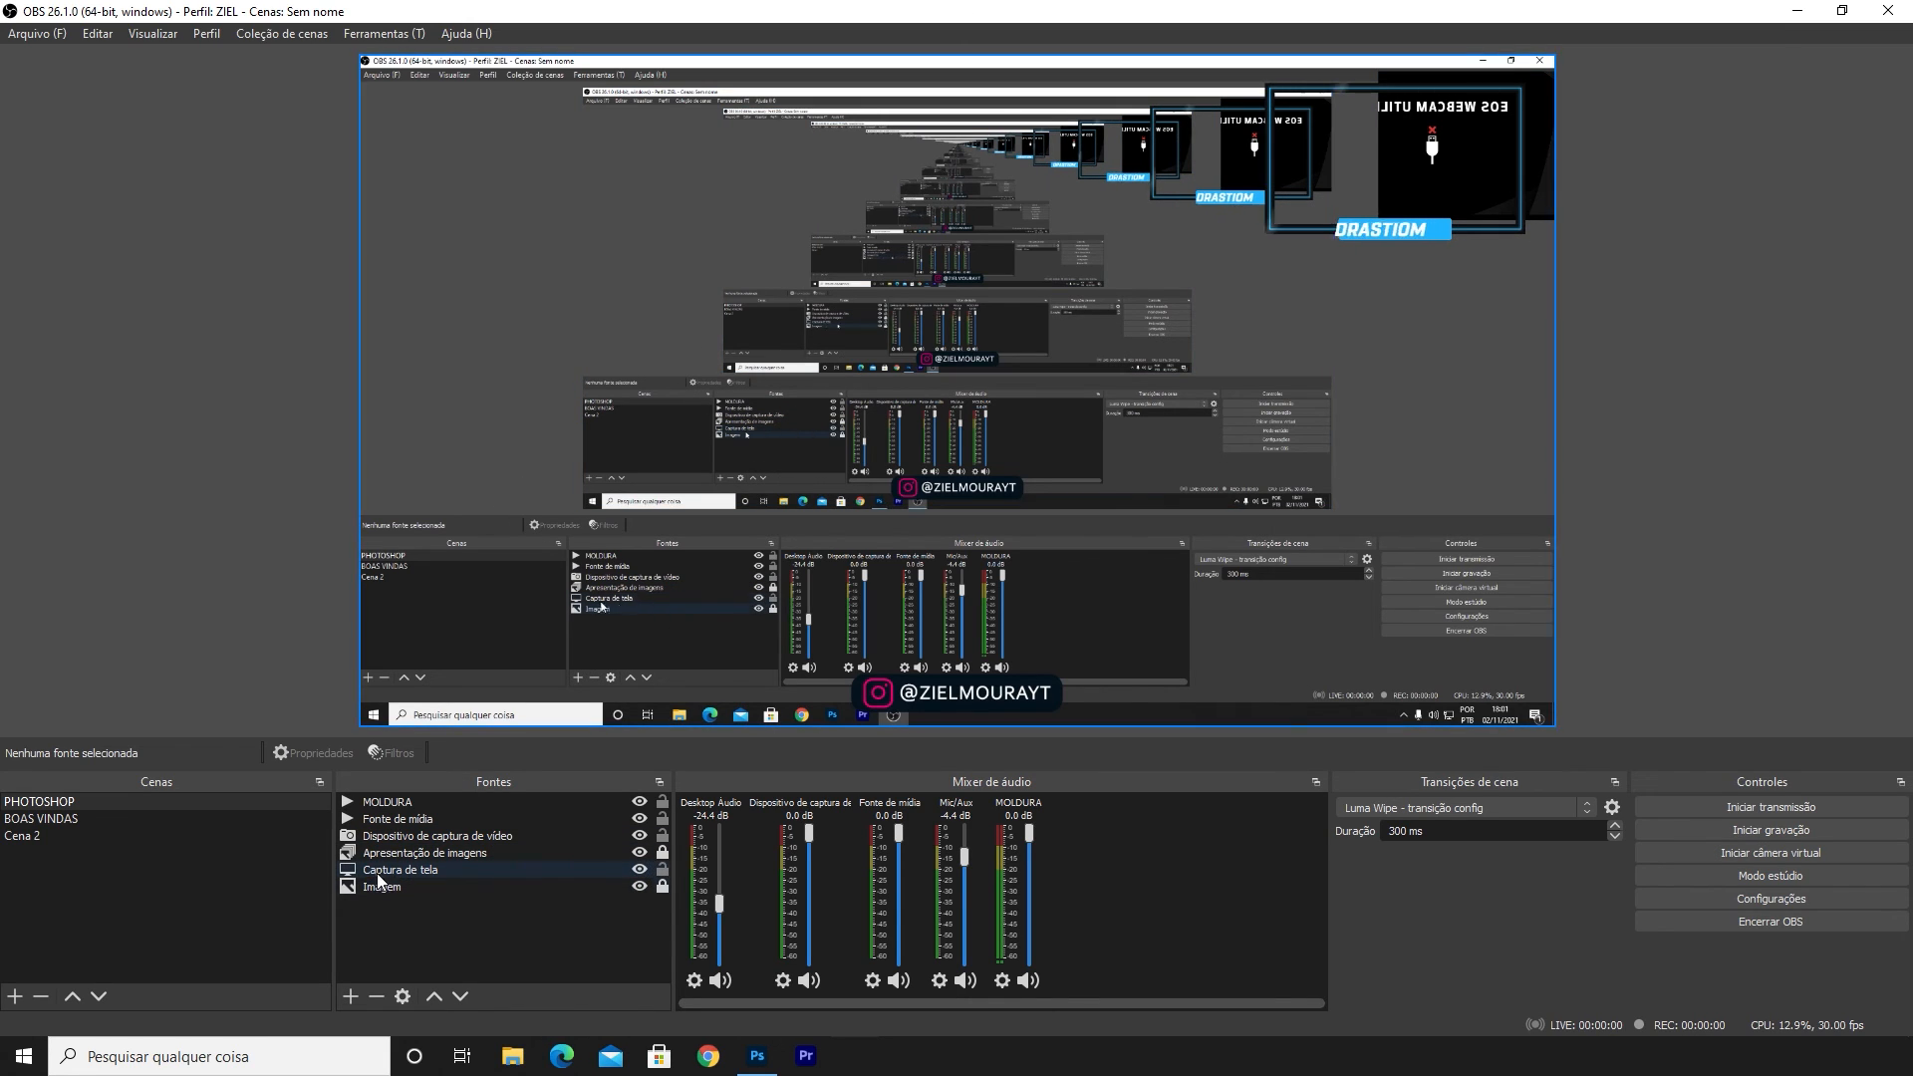
pyautogui.click(494, 584)
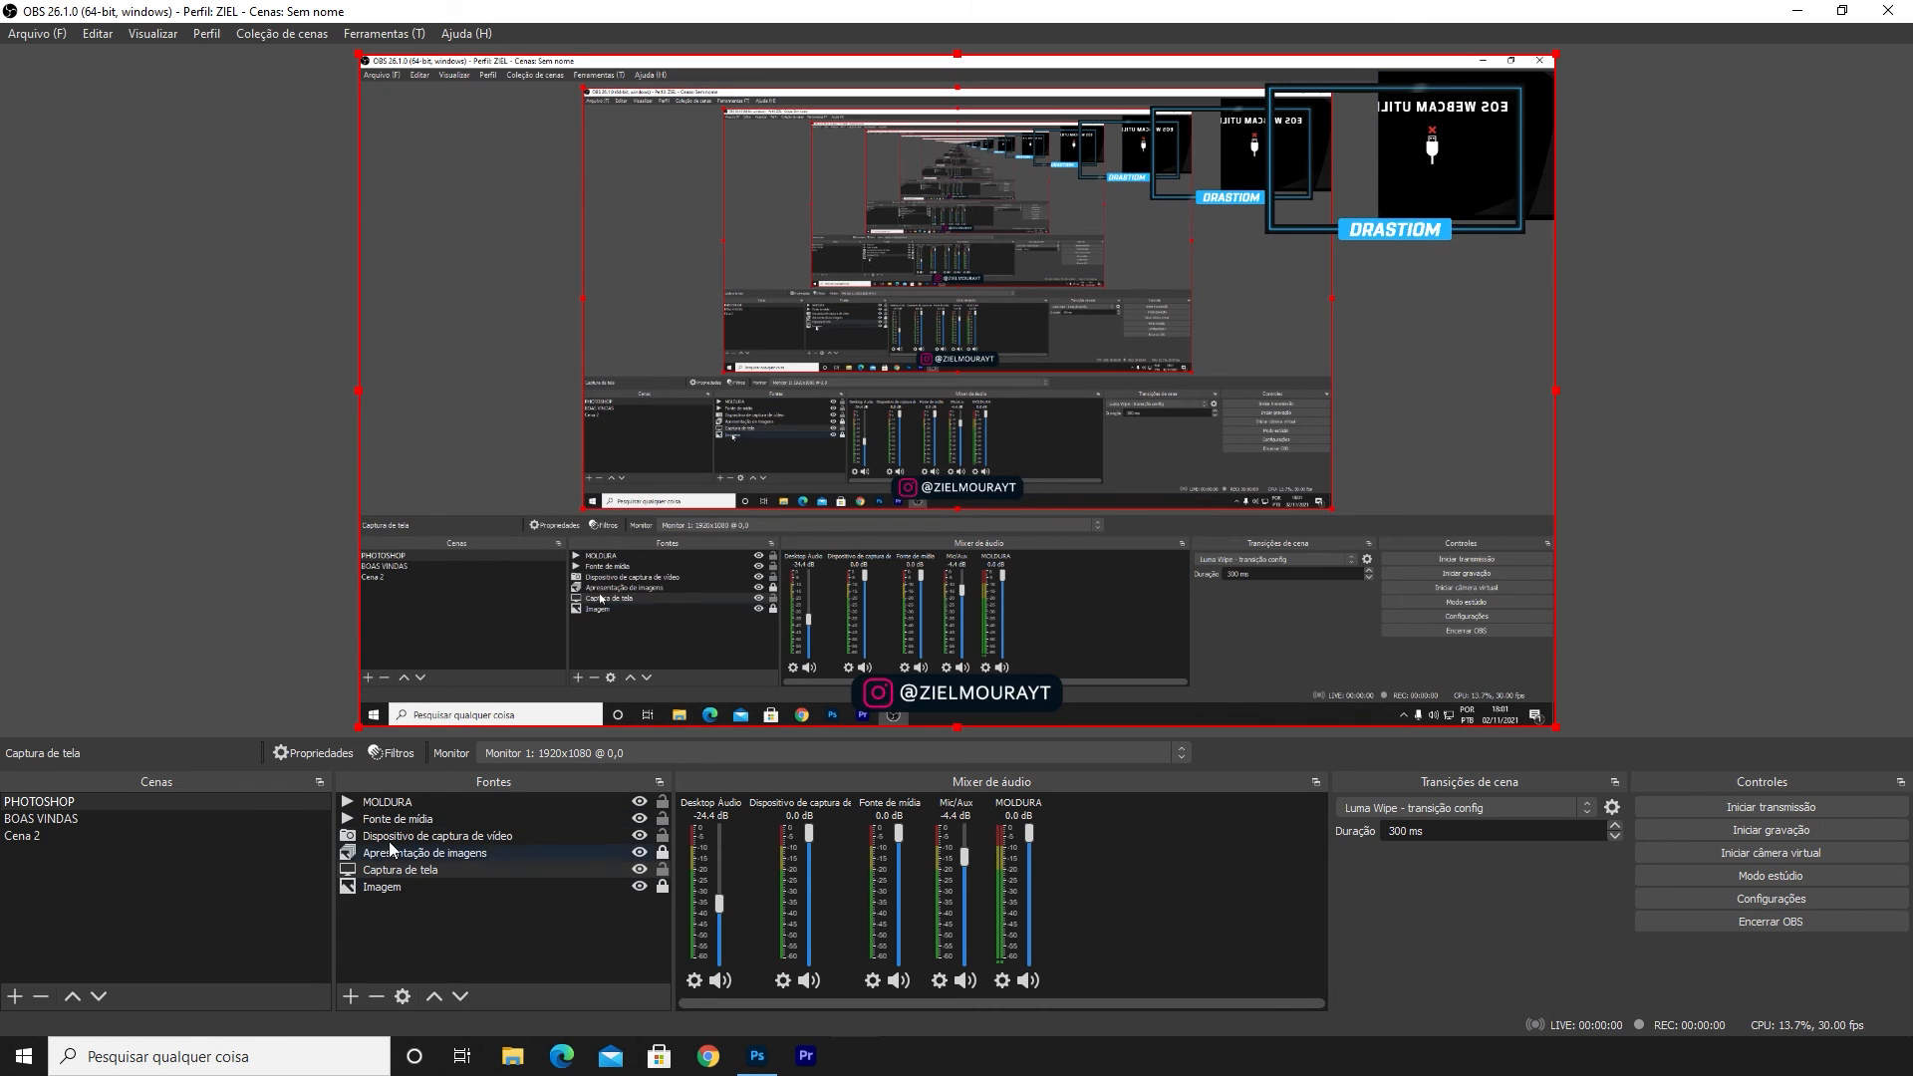
pyautogui.click(381, 803)
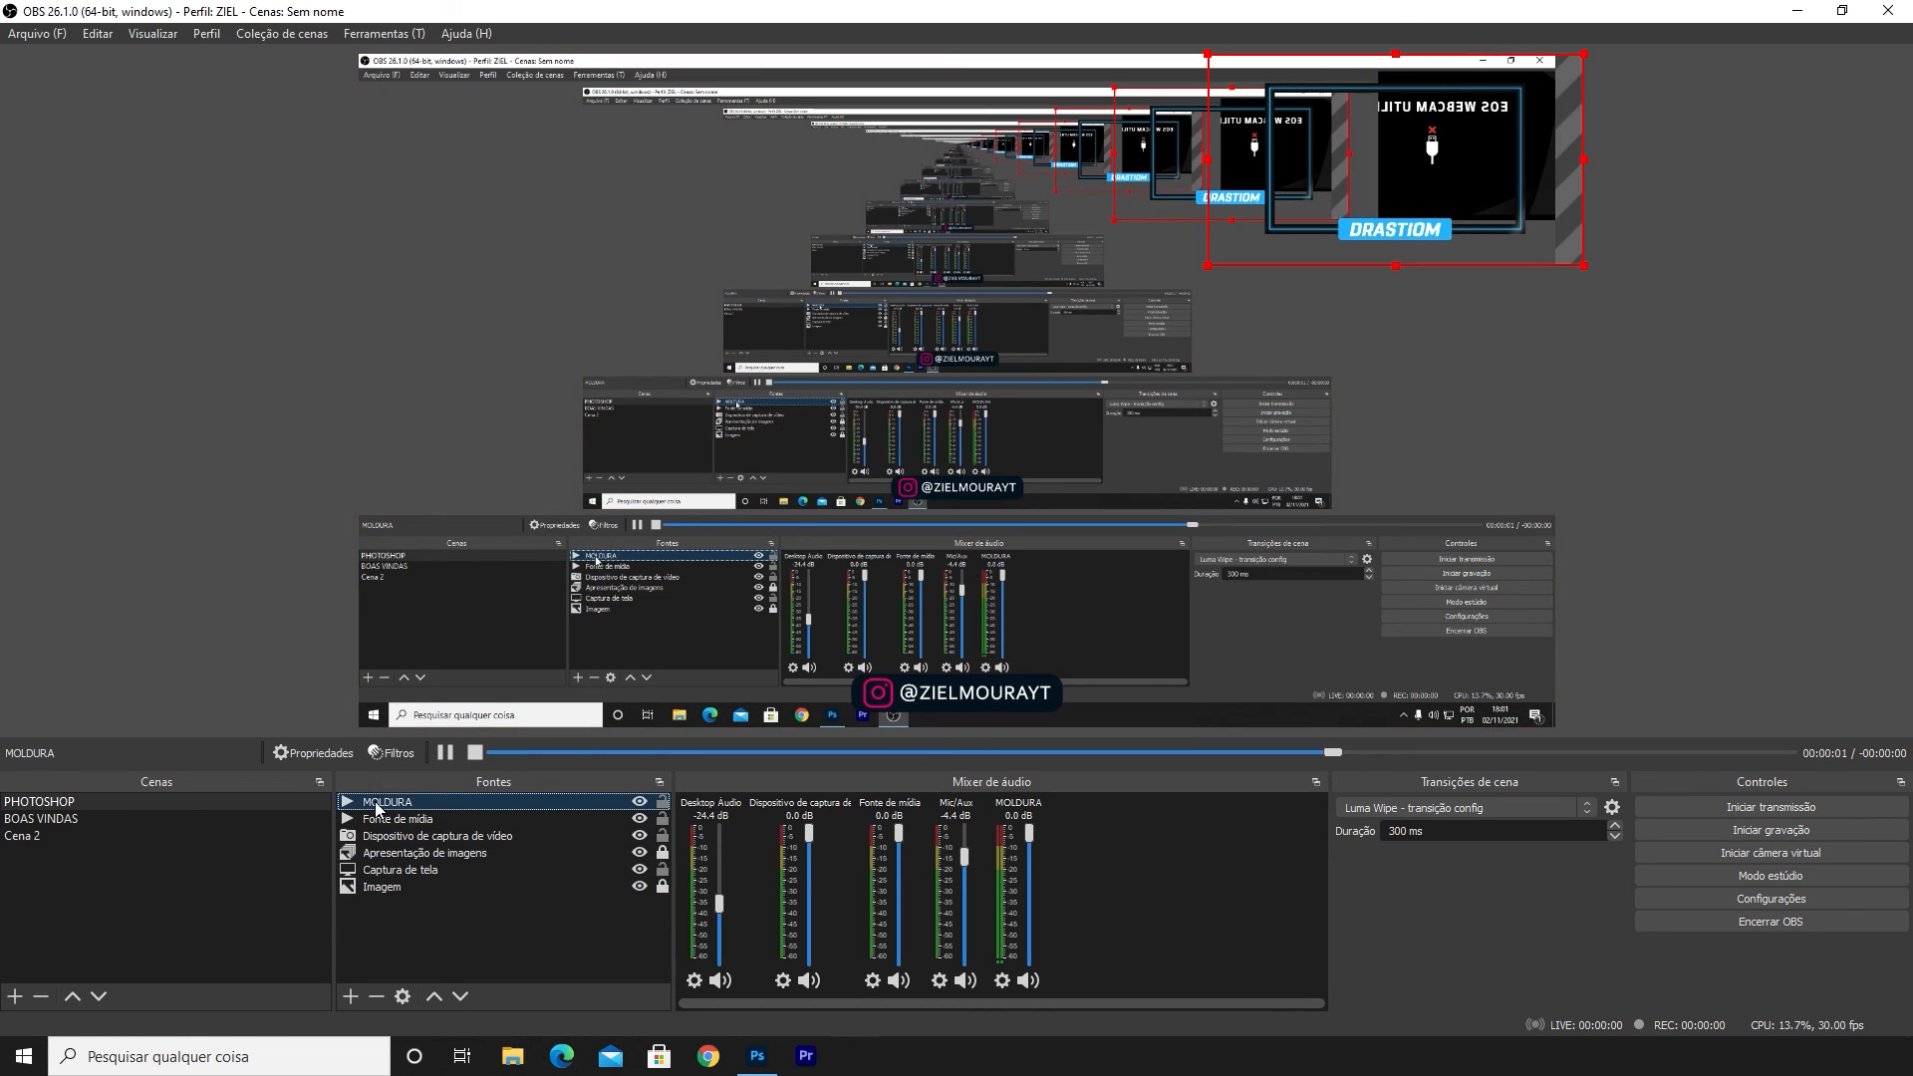
pyautogui.click(430, 870)
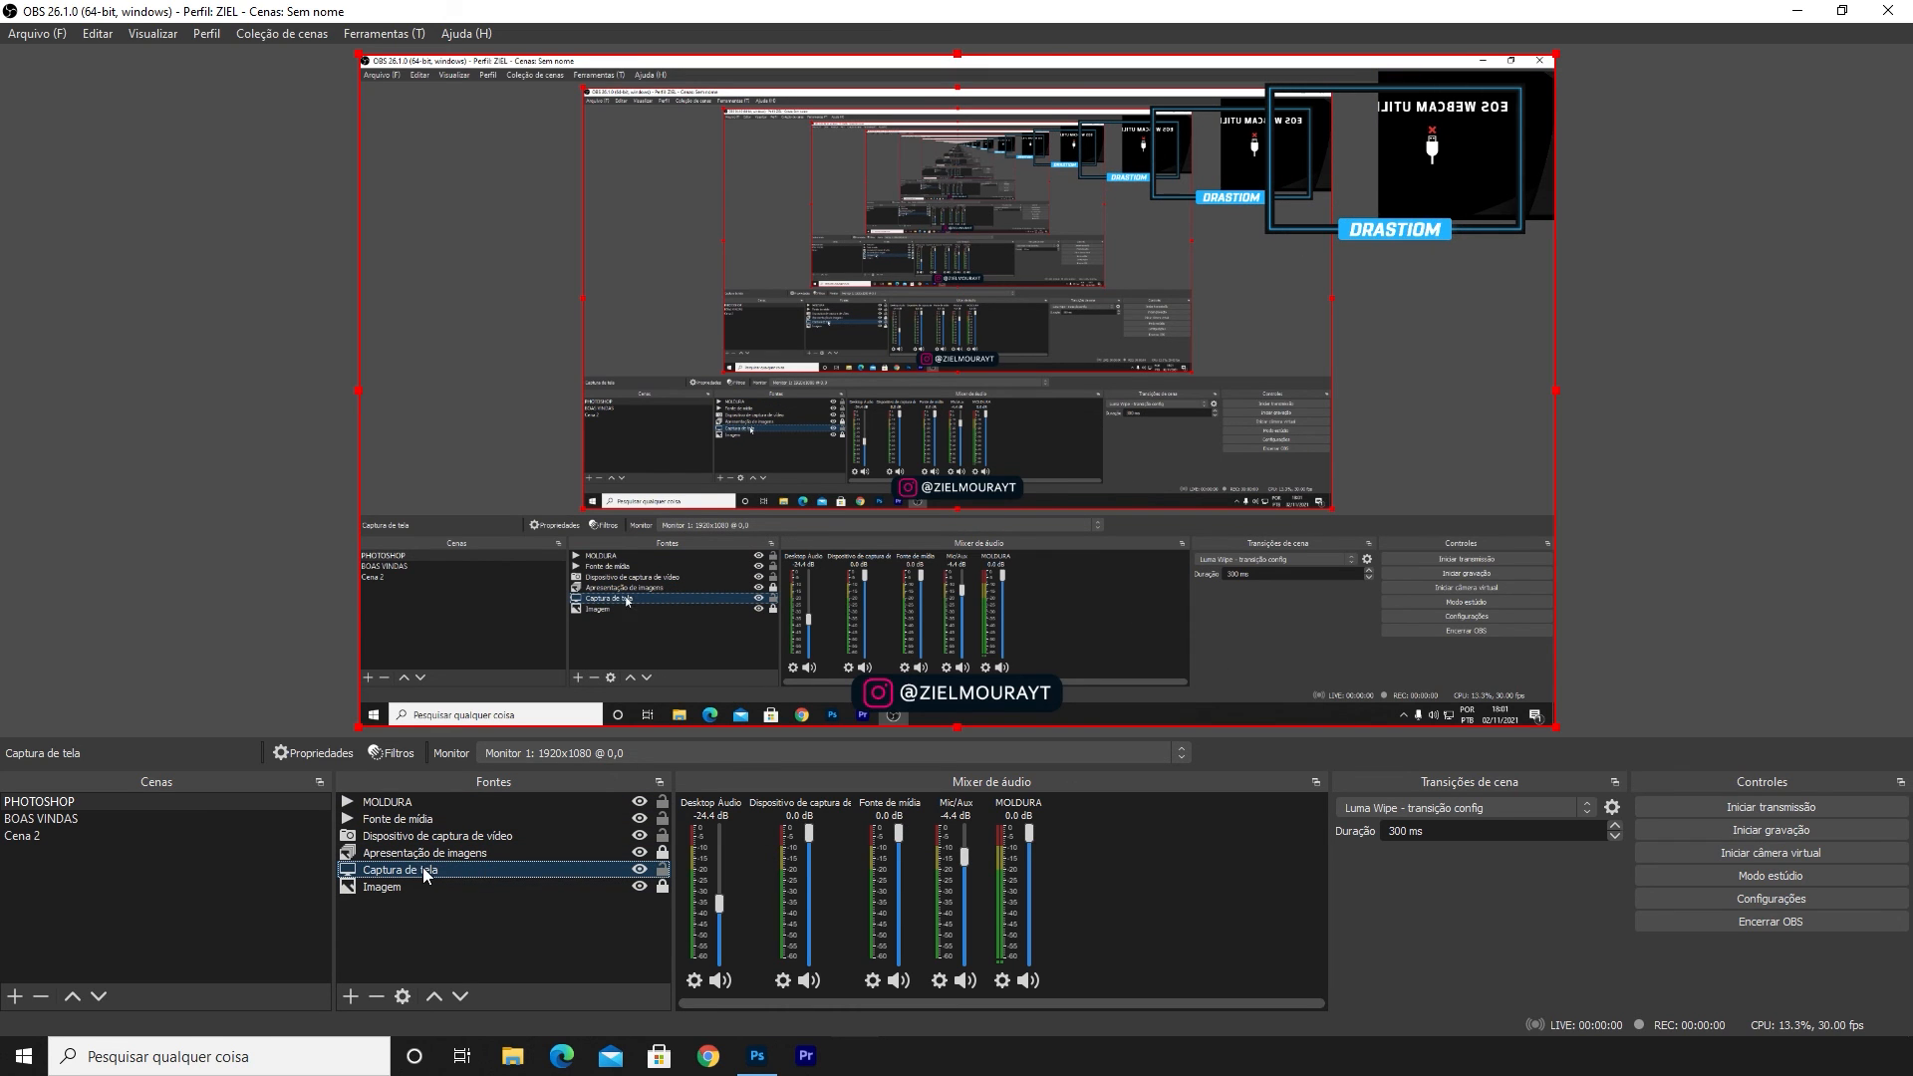
# Shrink the Captura de tela source and move it behind the MOLDURA frame in the scene's upper-right corner
pyautogui.moveTo(358, 726); pyautogui.dragTo(1212, 280)
pyautogui.moveTo(1336, 200); pyautogui.dragTo(1344, 197)
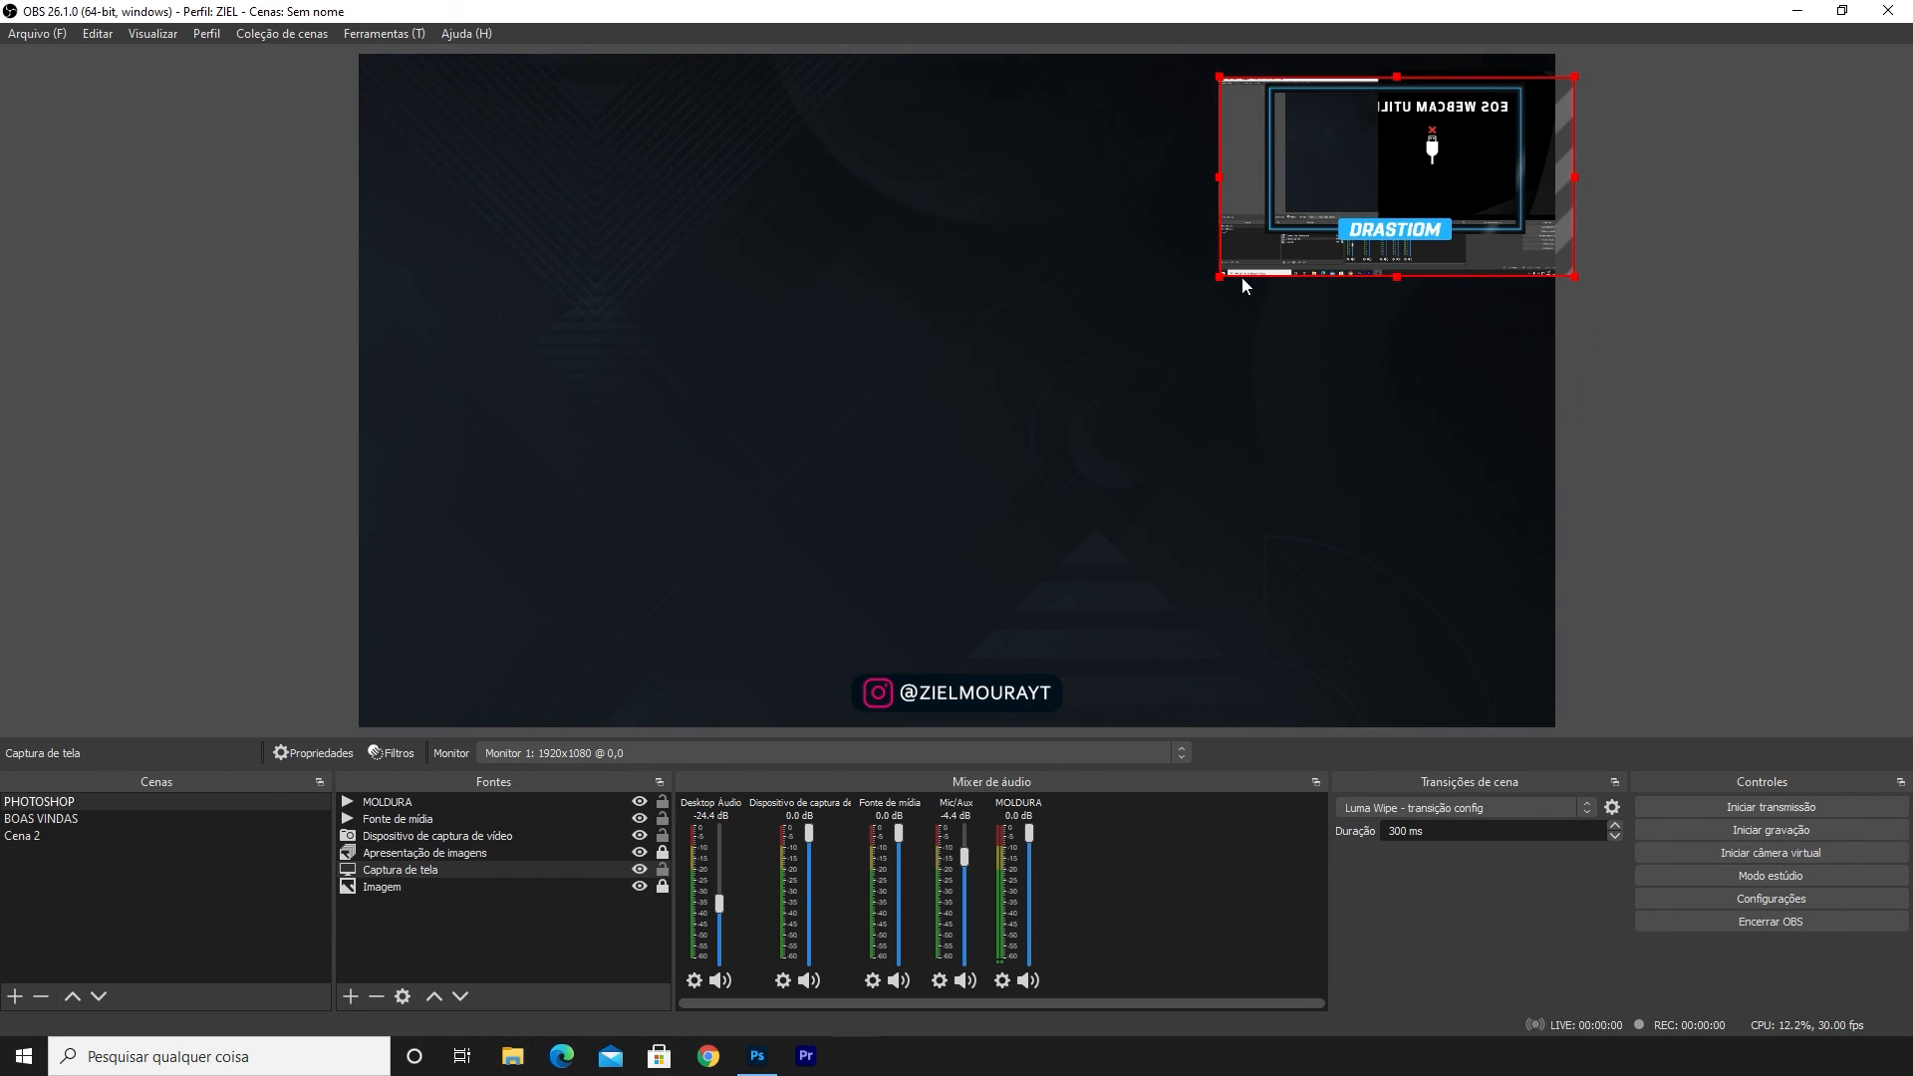
pyautogui.moveTo(1223, 278); pyautogui.dragTo(1321, 220)
pyautogui.moveTo(1503, 186); pyautogui.dragTo(1449, 193)
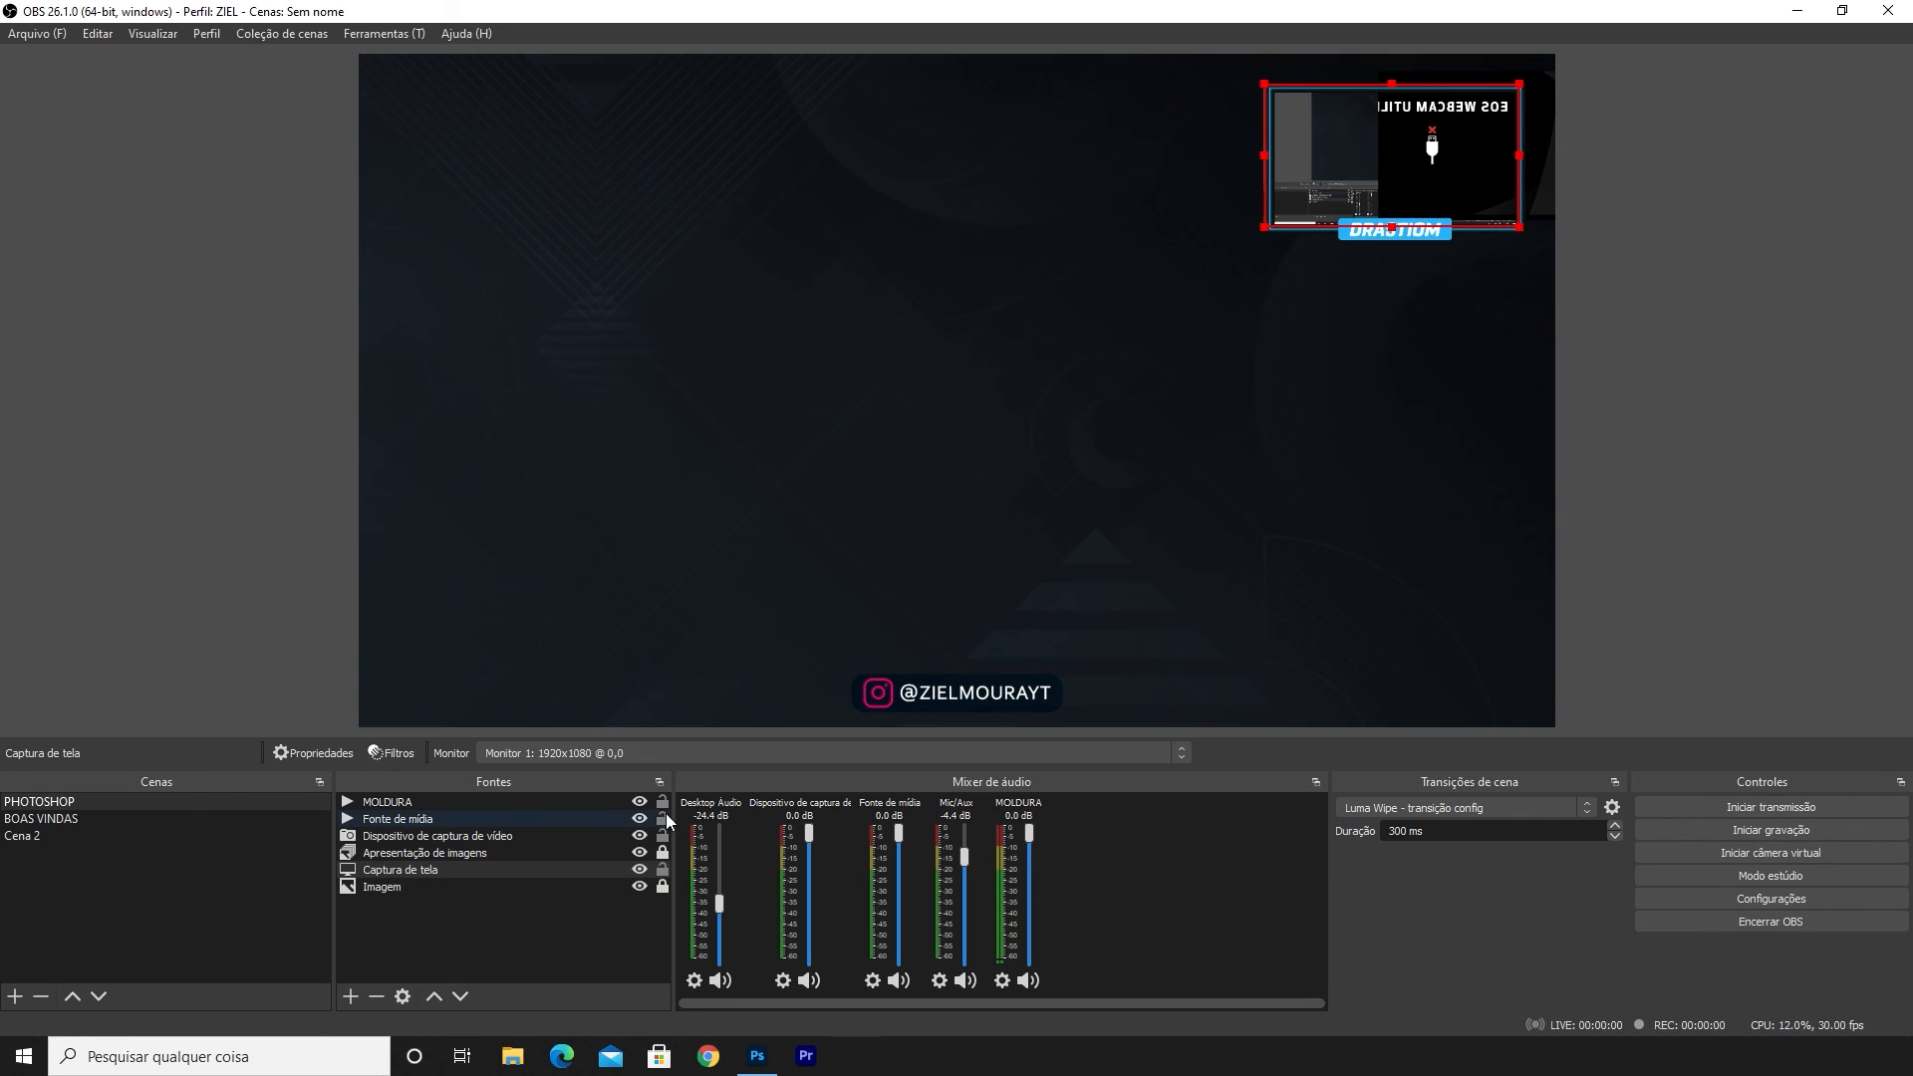
# Lock the MOLDURA source and reduce Captura de tela slightly more so it sits within the frame's border
pyautogui.click(416, 871)
pyautogui.moveTo(1265, 227); pyautogui.dragTo(1280, 216)
pyautogui.moveTo(1377, 156); pyautogui.dragTo(1366, 156)
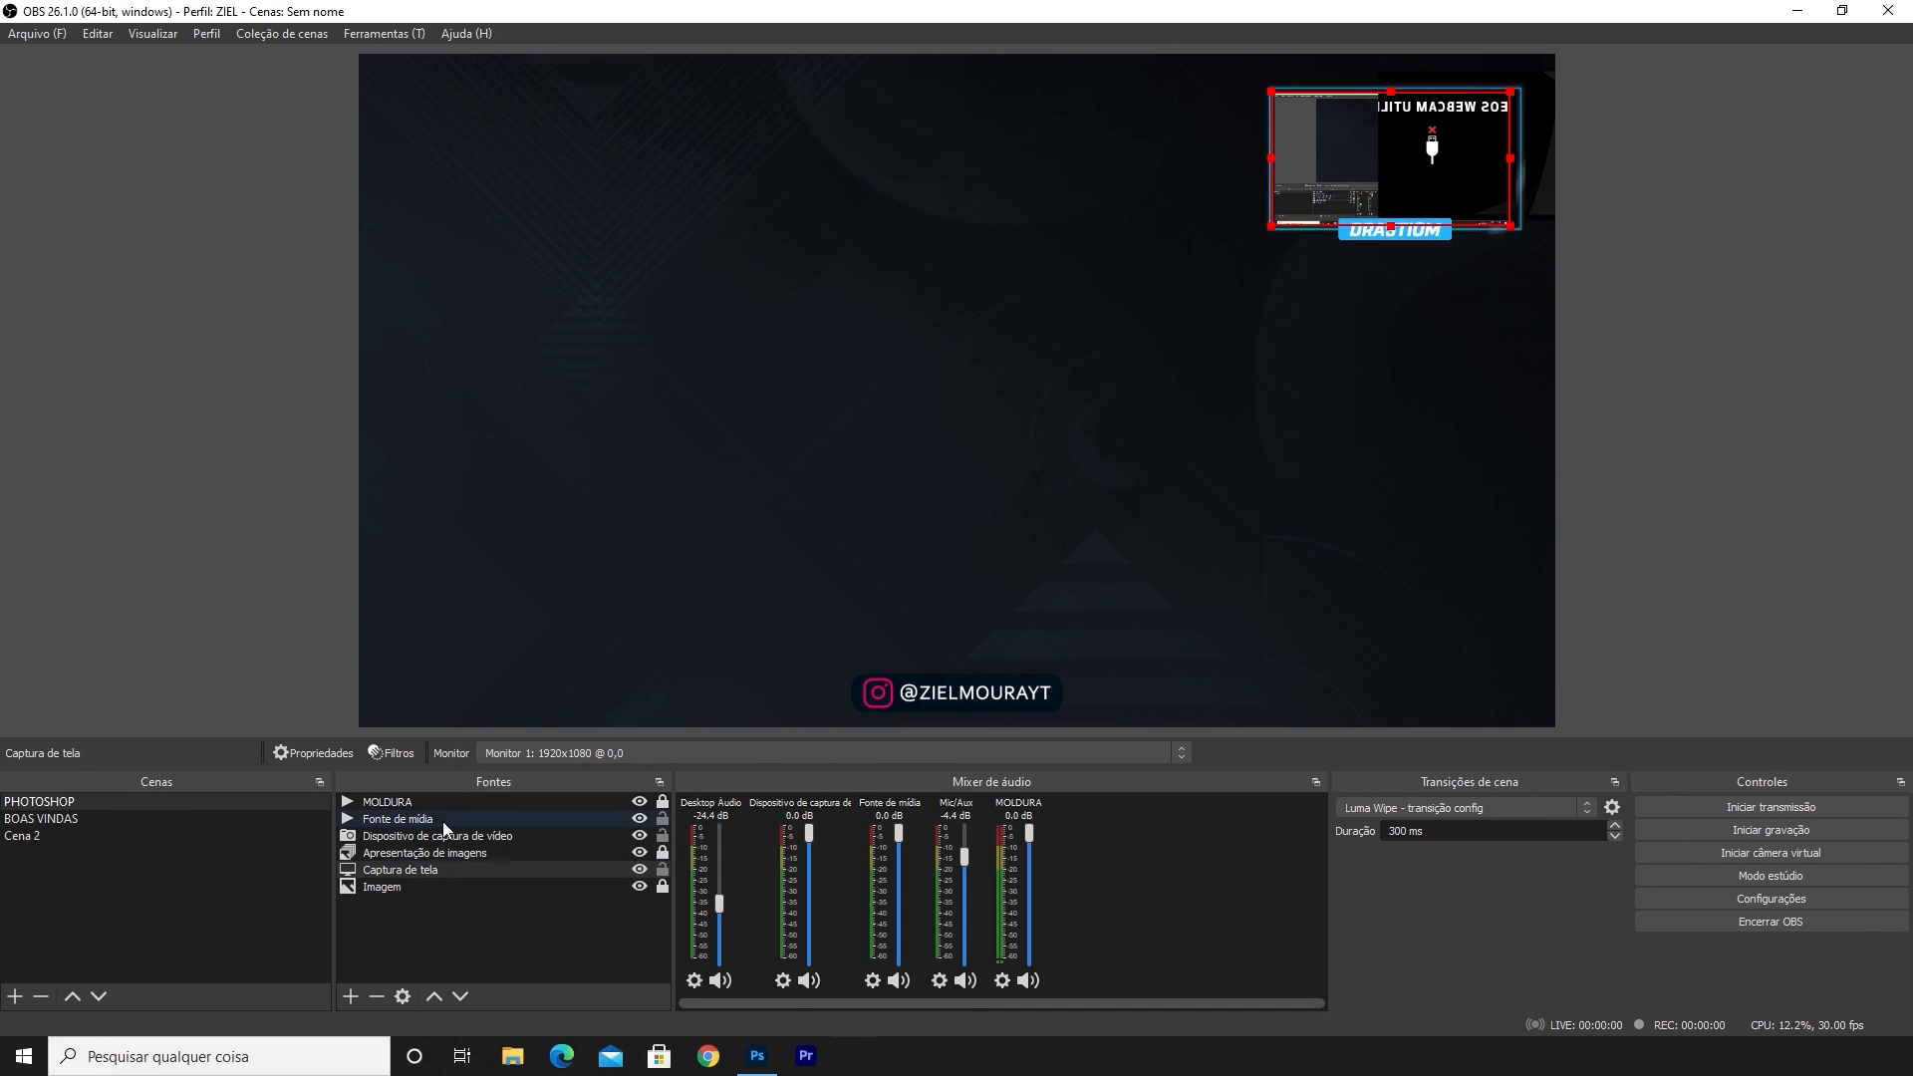
# Hide the Dispositivo de captura de vídeo source and adjust Captura de tela to fill the inside of the frame
pyautogui.click(639, 835)
pyautogui.moveTo(1406, 157); pyautogui.dragTo(1406, 148)
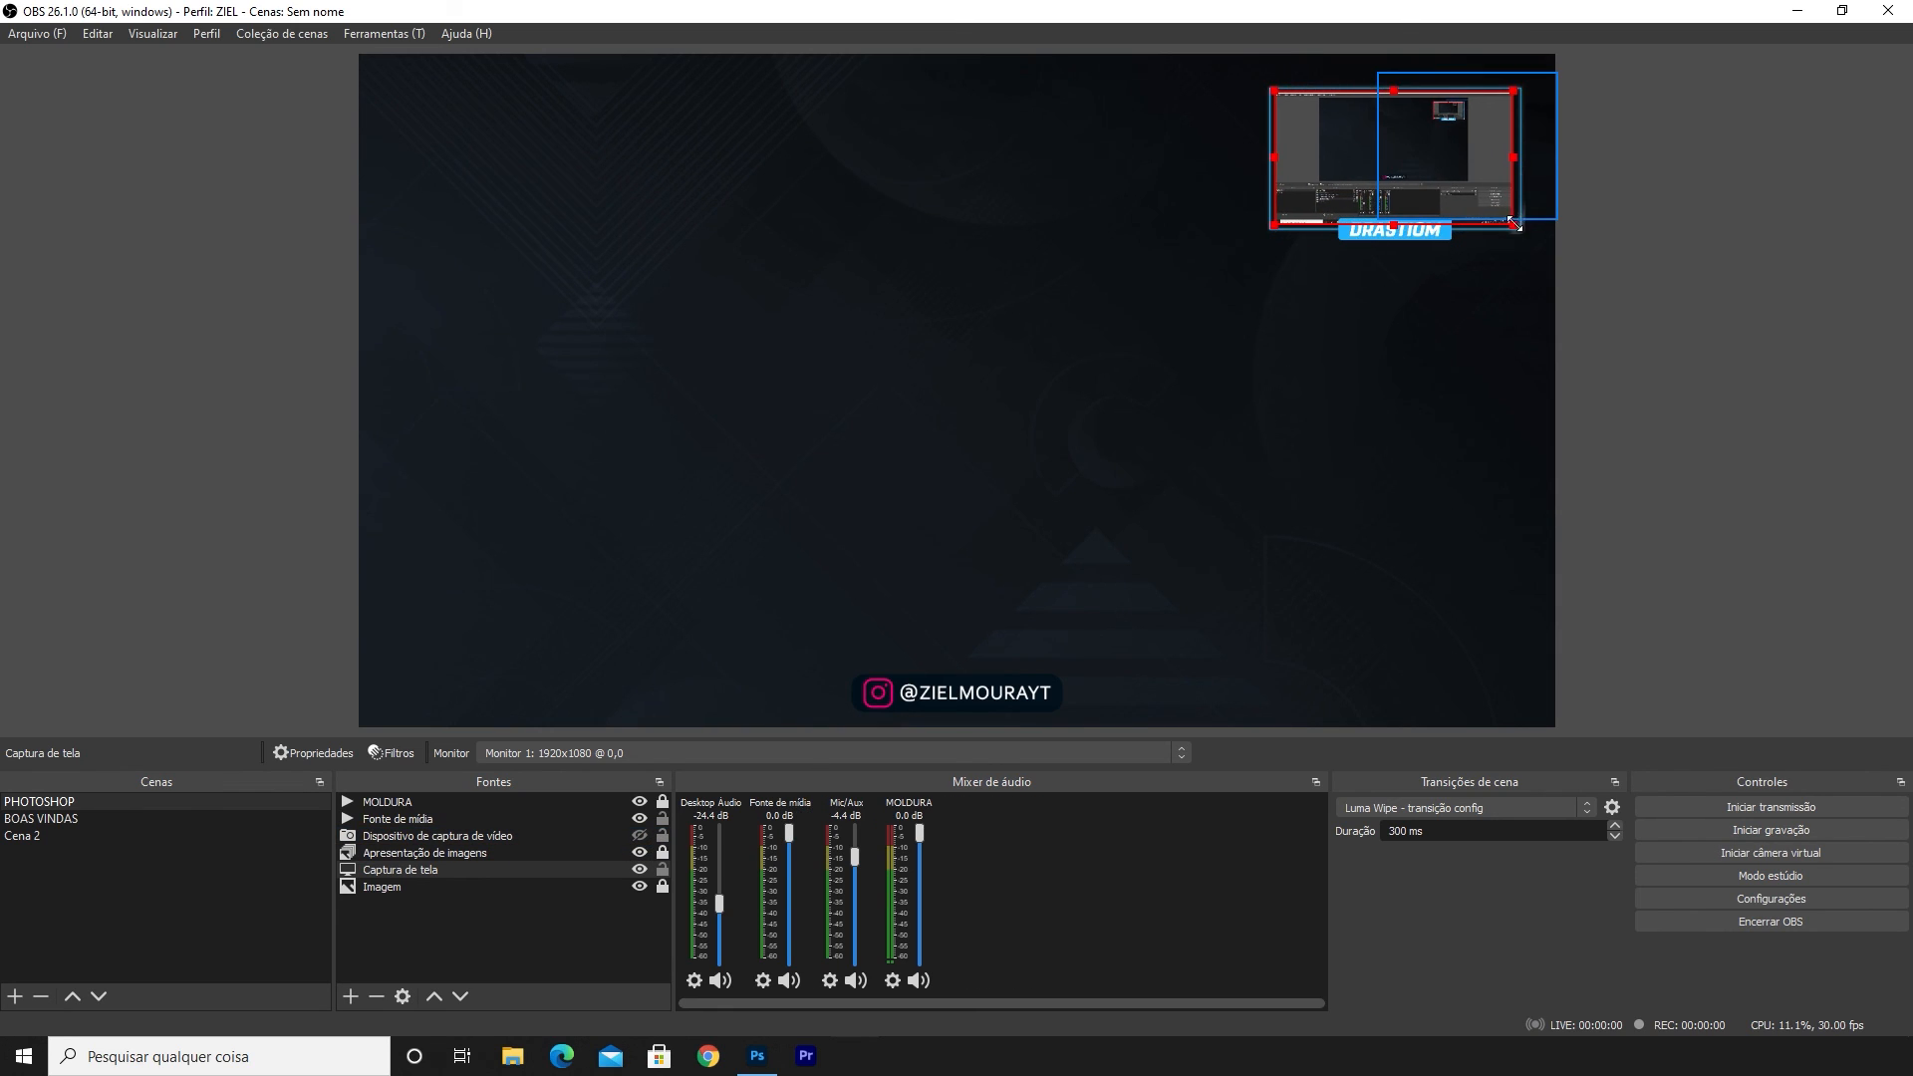
pyautogui.moveTo(1514, 225); pyautogui.dragTo(1518, 228)
pyautogui.click(1283, 699)
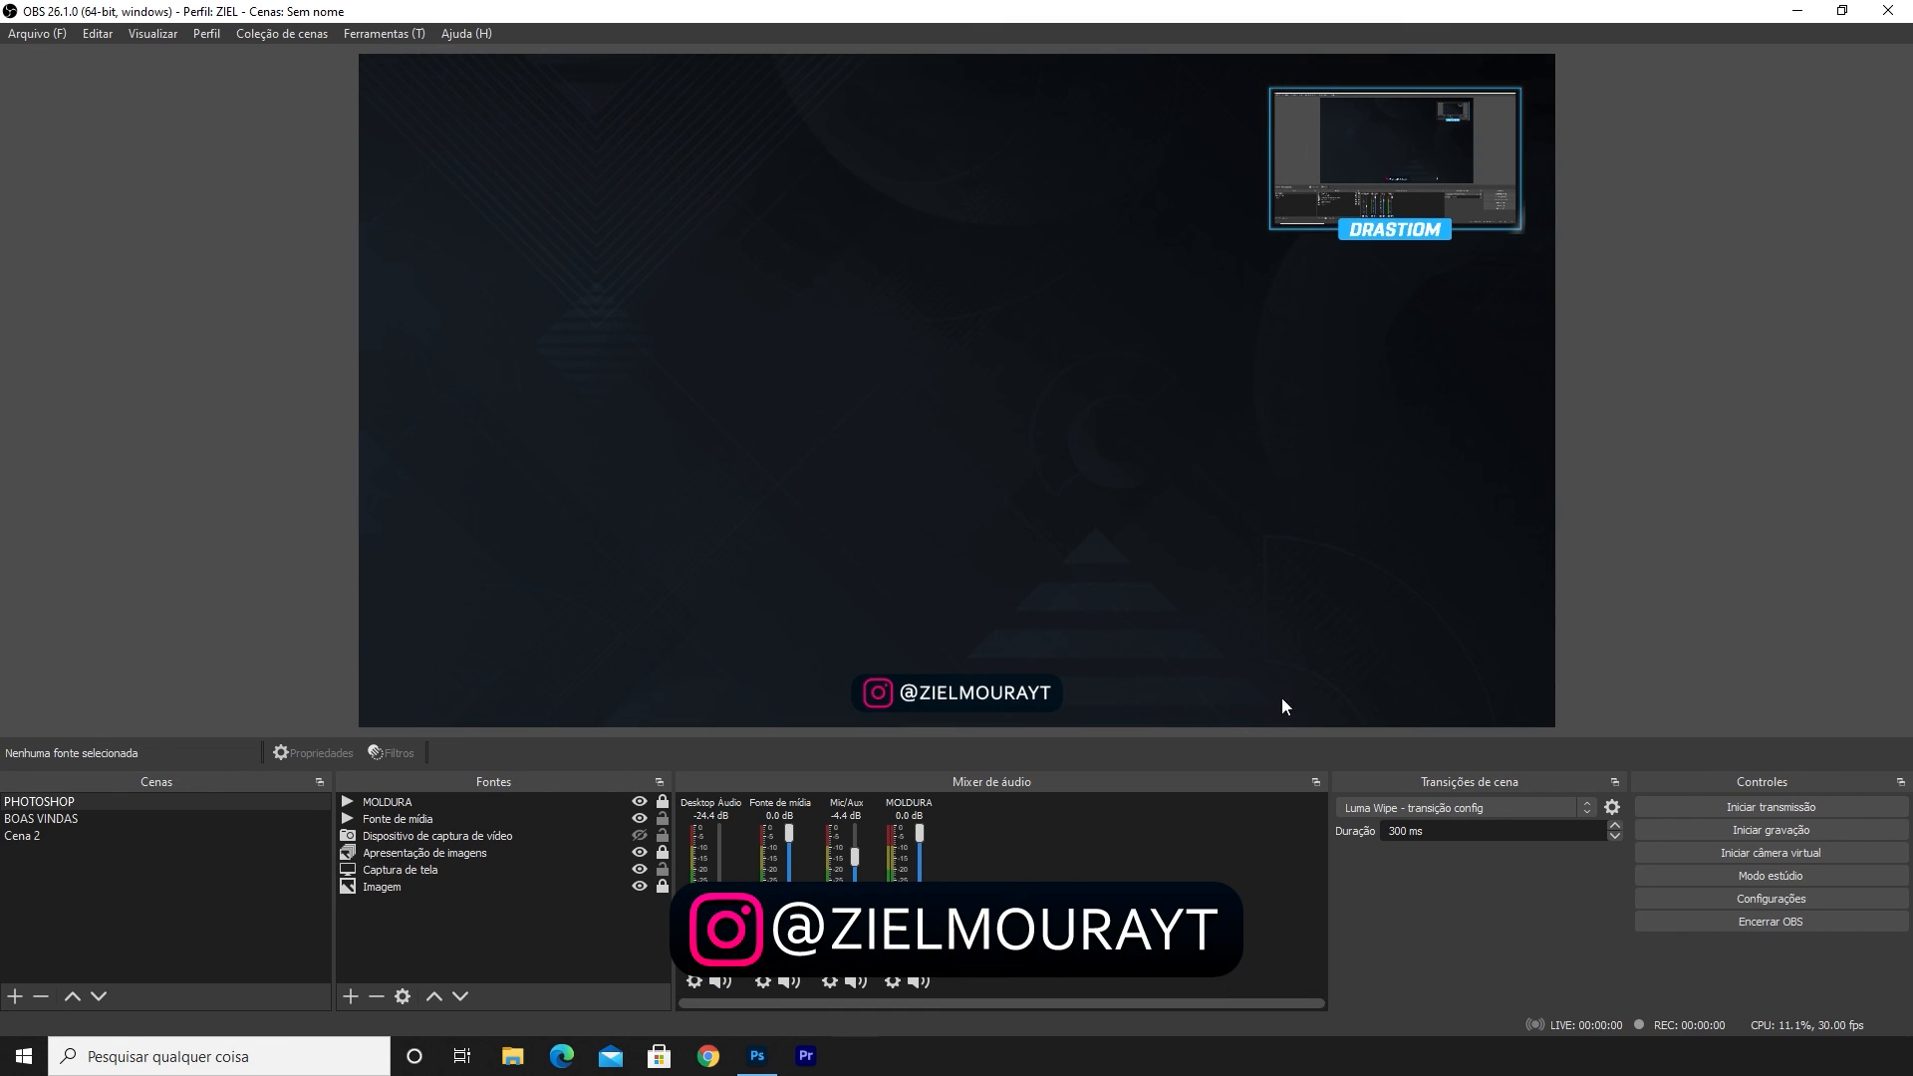